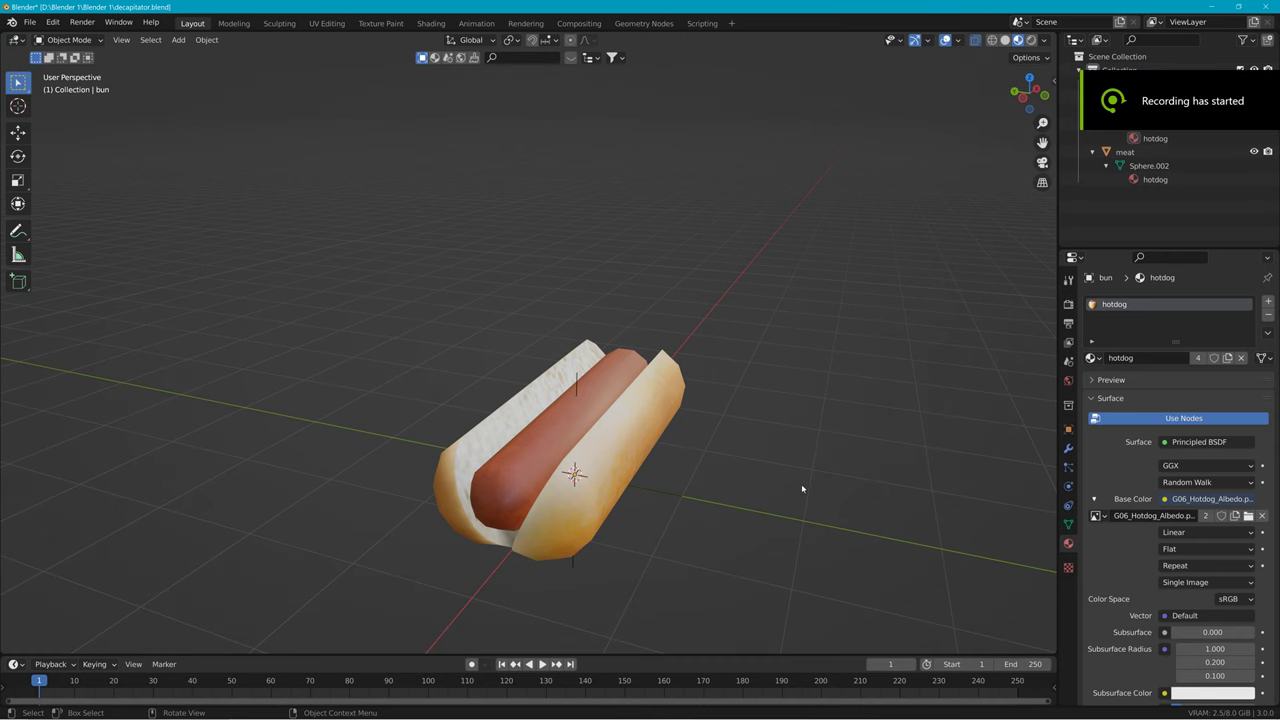
Step: Examine the meat's mesh in Edit Mode from several angles, checking vertices on the ring around its middle
{"action": "middle_click_drag", "start_coordinate": [767, 490], "coordinate": [884, 517]}
{"action": "left_click", "coordinate": [503, 440]}
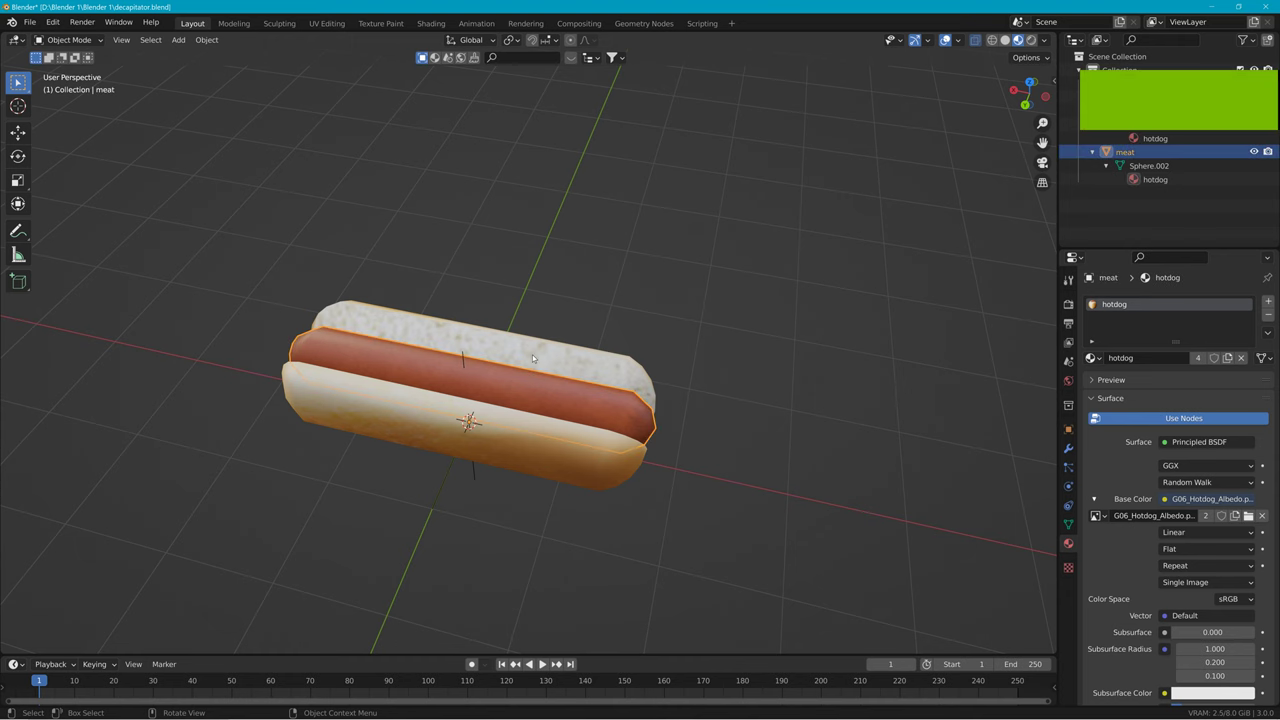
{"action": "left_click", "coordinate": [511, 398]}
{"action": "middle_click_drag", "start_coordinate": [745, 352], "coordinate": [688, 468]}
{"action": "key", "text": "Tab"}
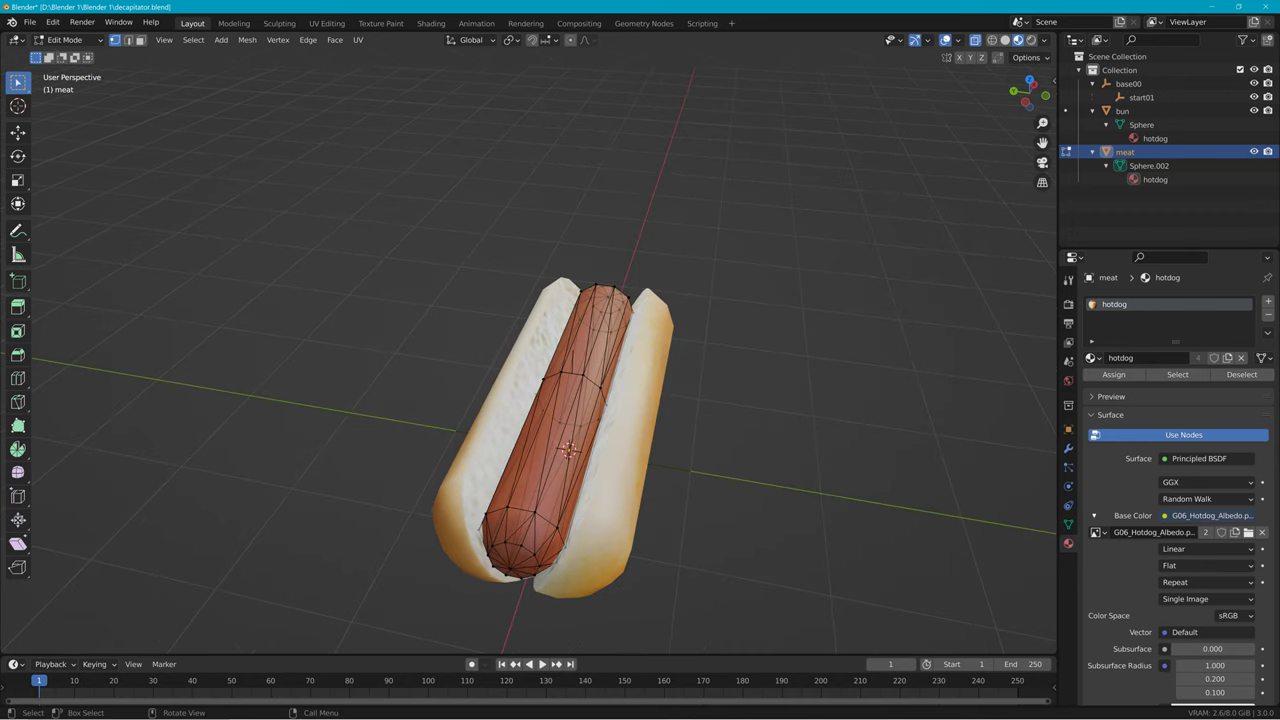
{"action": "middle_click_drag", "start_coordinate": [688, 468], "coordinate": [575, 476]}
{"action": "middle_click_drag", "start_coordinate": [851, 592], "coordinate": [843, 499]}
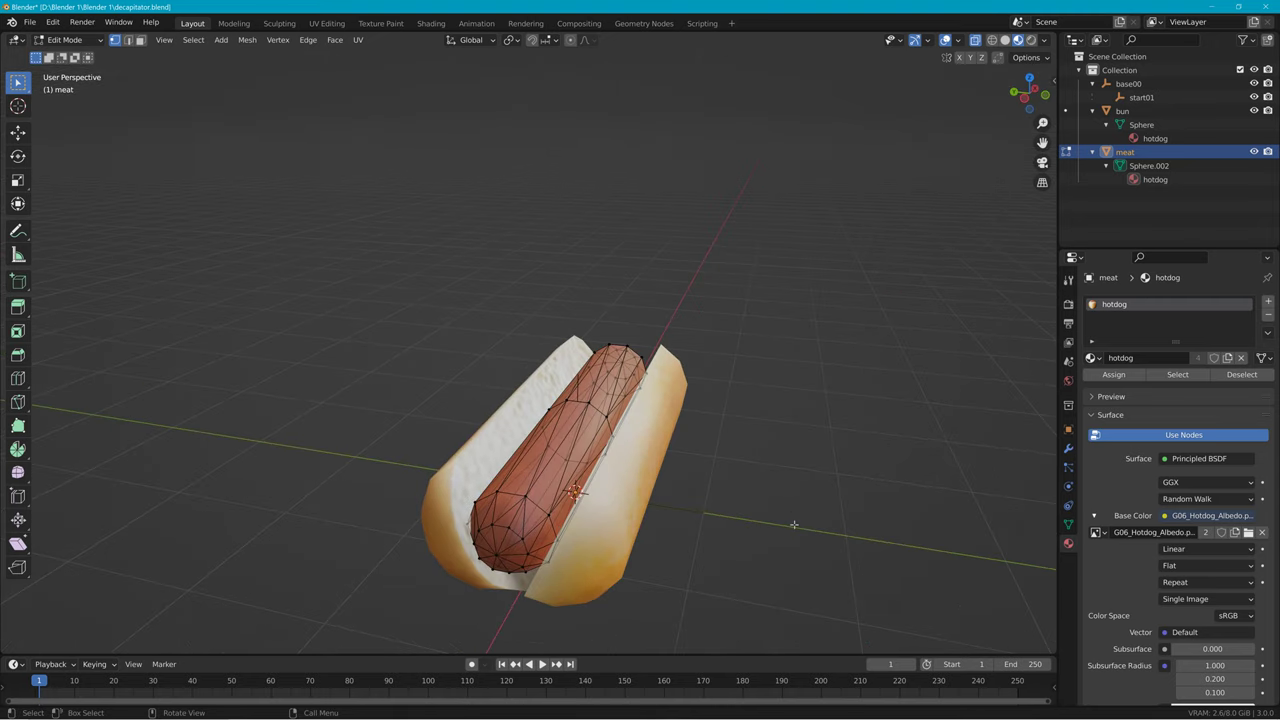
{"action": "middle_click_drag", "start_coordinate": [627, 419], "coordinate": [646, 419]}
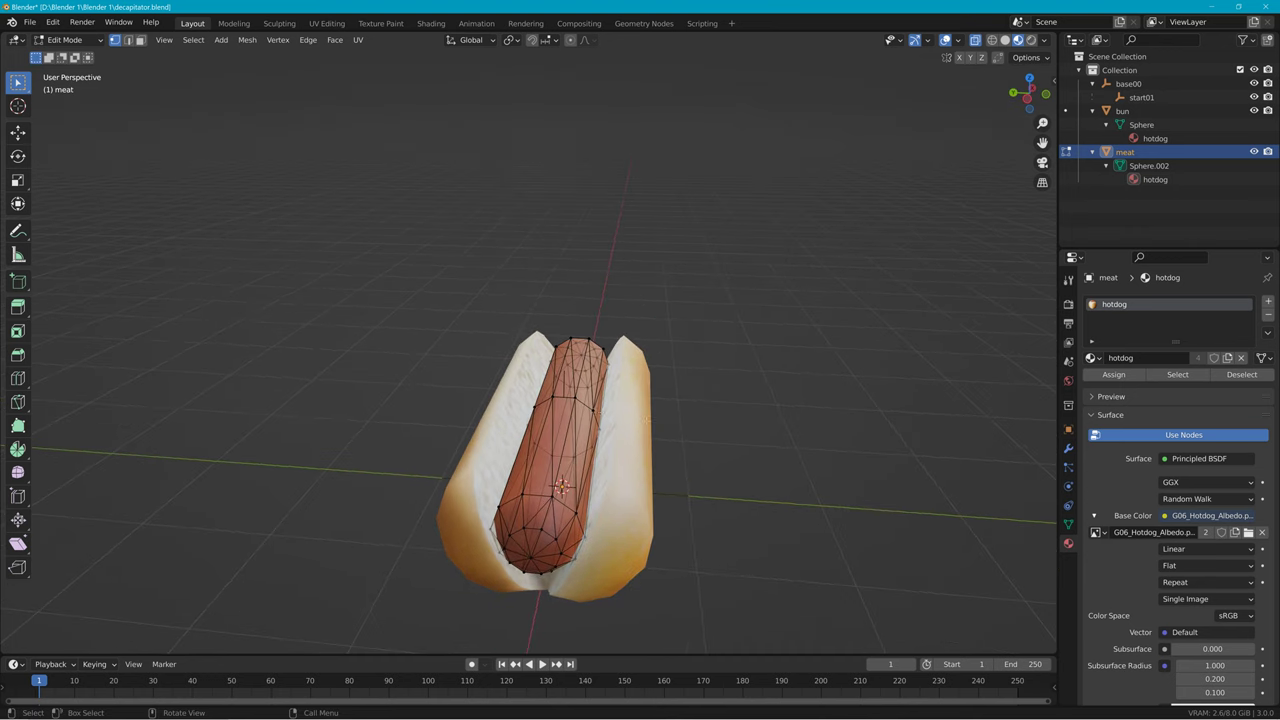
{"action": "left_click", "coordinate": [575, 399]}
{"action": "left_click", "coordinate": [621, 406]}
{"action": "middle_click_drag", "start_coordinate": [500, 300], "coordinate": [295, 256]}
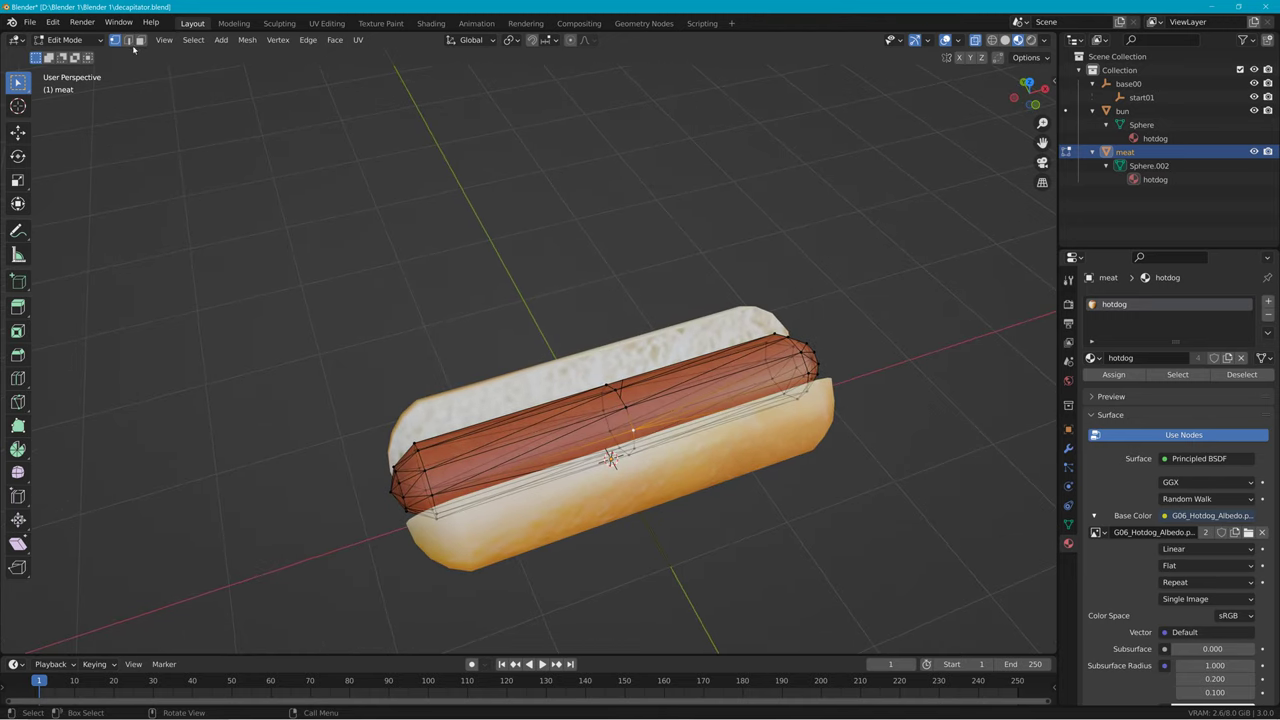
Step: Inspect the meat's lengthwise edges in edge select mode and return to Object Mode
{"action": "left_click", "coordinate": [129, 41]}
{"action": "left_click", "coordinate": [670, 388]}
{"action": "left_click", "coordinate": [578, 428]}
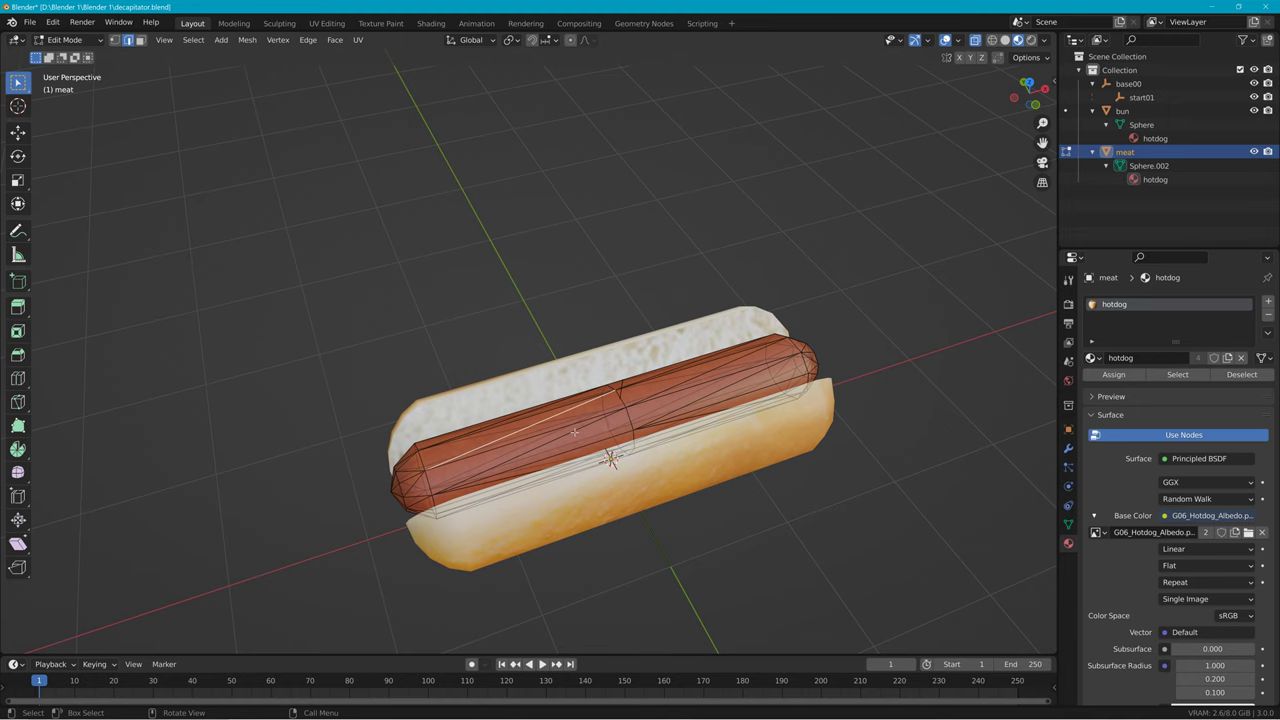
{"action": "left_click", "coordinate": [523, 460]}
{"action": "left_click", "coordinate": [540, 425]}
{"action": "left_click", "coordinate": [97, 40]}
{"action": "left_click", "coordinate": [75, 49]}
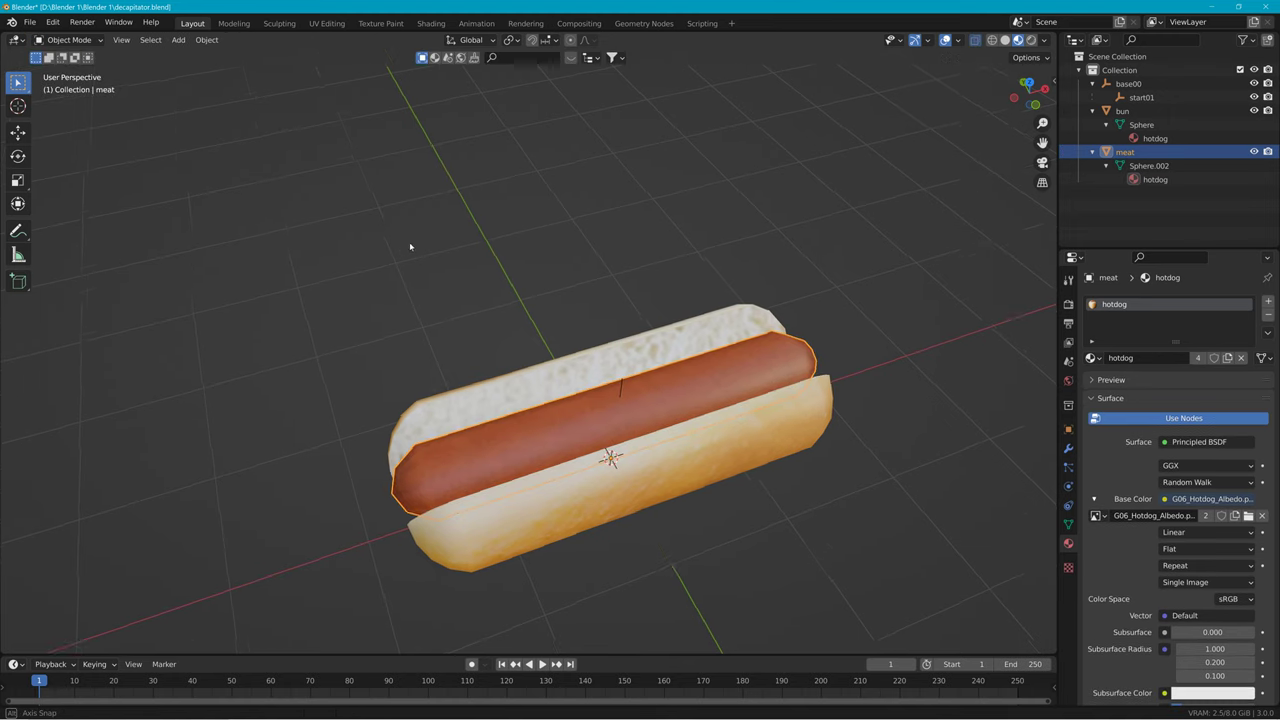
Step: Examine the bun's mesh in Edit Mode from both ends and sides, and return to Object Mode
{"action": "middle_click_drag", "start_coordinate": [414, 246], "coordinate": [521, 304]}
{"action": "left_click", "coordinate": [556, 354]}
{"action": "left_click", "coordinate": [70, 40]}
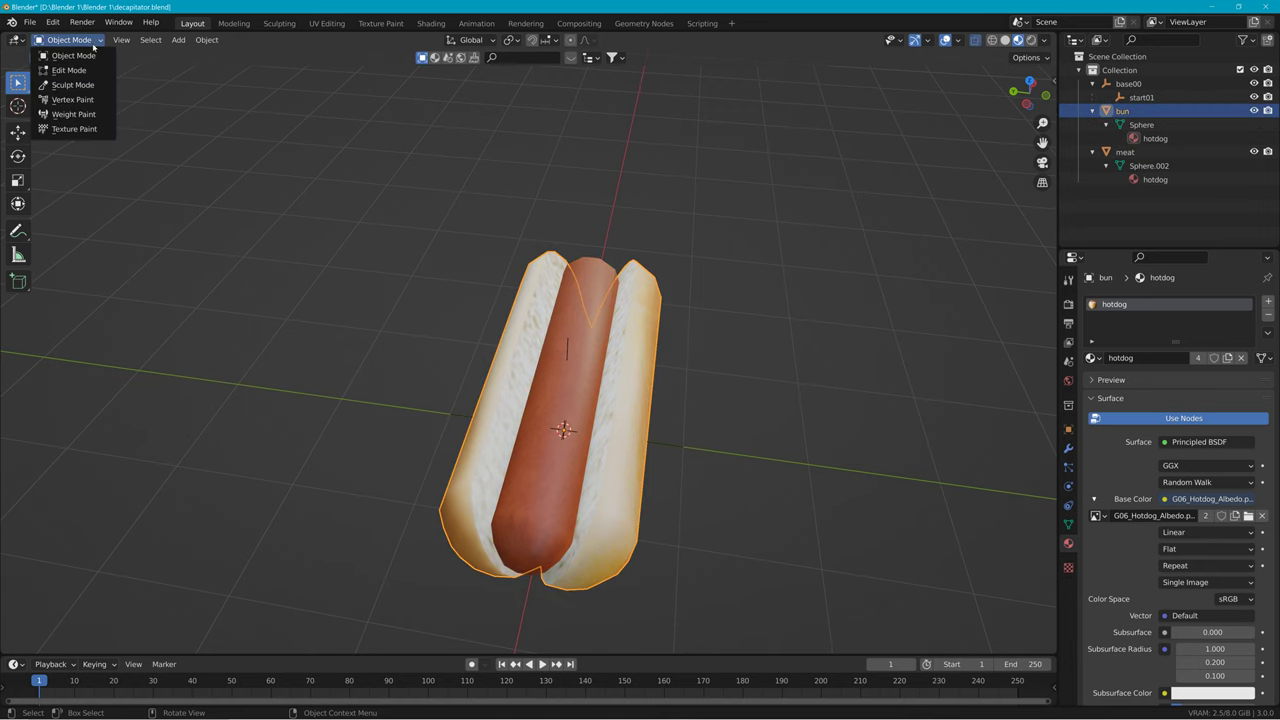
{"action": "left_click", "coordinate": [73, 55]}
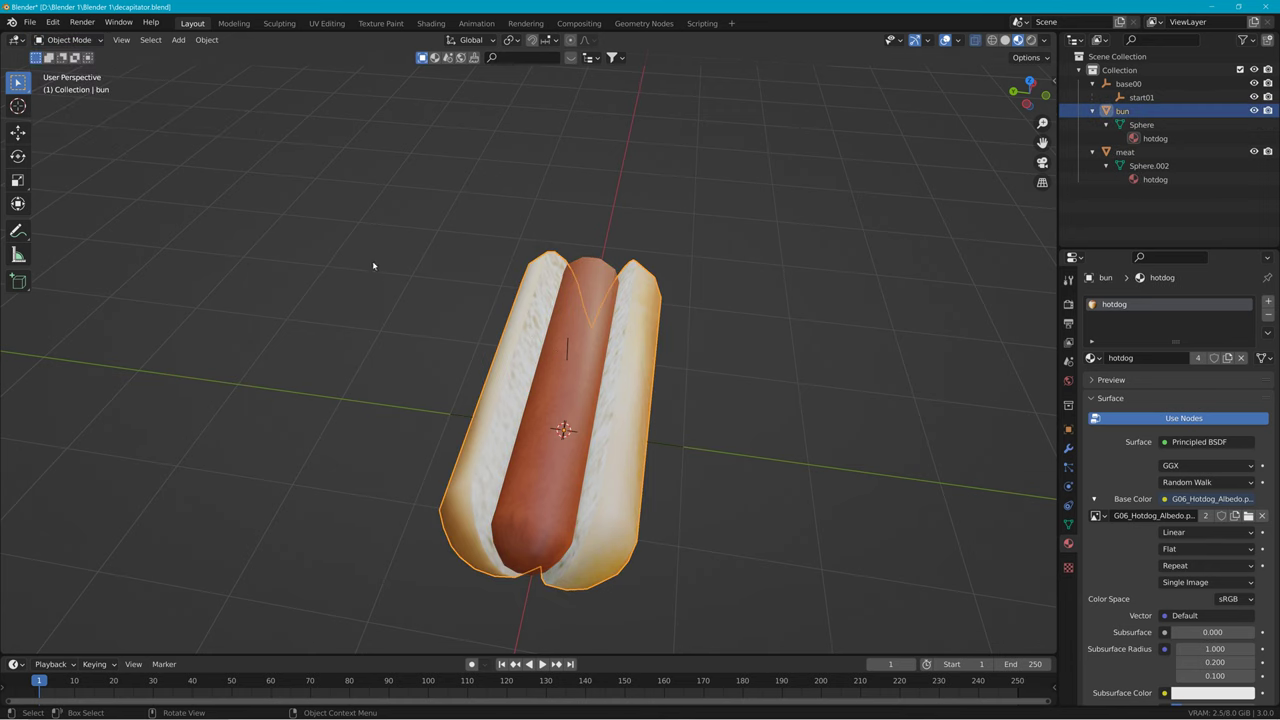
{"action": "middle_click_drag", "start_coordinate": [382, 218], "coordinate": [611, 218]}
{"action": "middle_click_drag", "start_coordinate": [306, 275], "coordinate": [538, 369]}
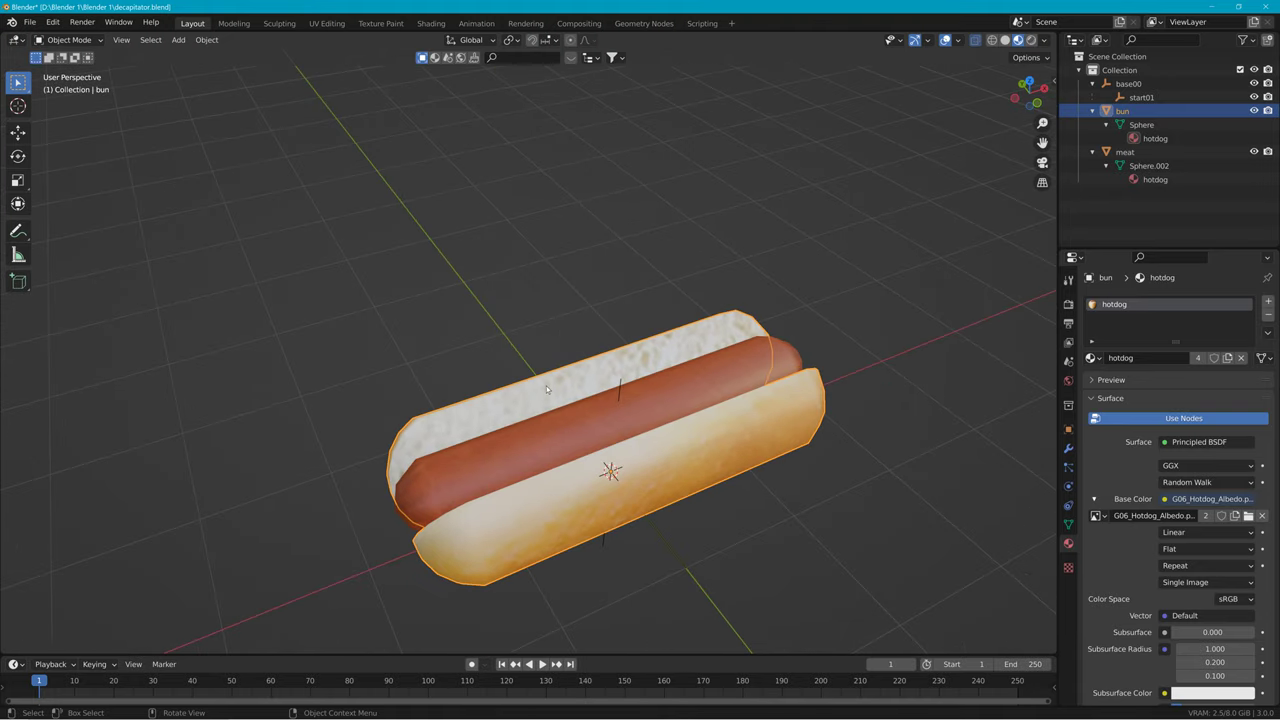
{"action": "key", "text": "Tab"}
{"action": "middle_click_drag", "start_coordinate": [451, 306], "coordinate": [480, 220]}
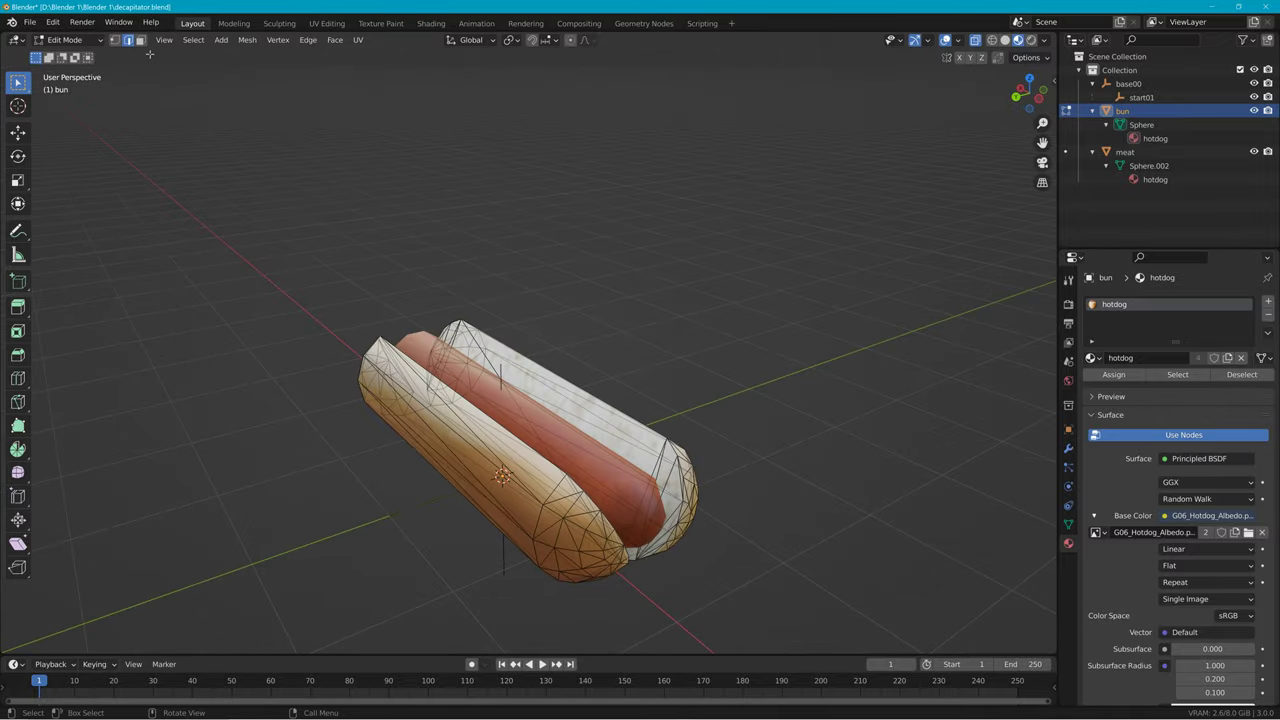
{"action": "middle_click_drag", "start_coordinate": [235, 233], "coordinate": [336, 253]}
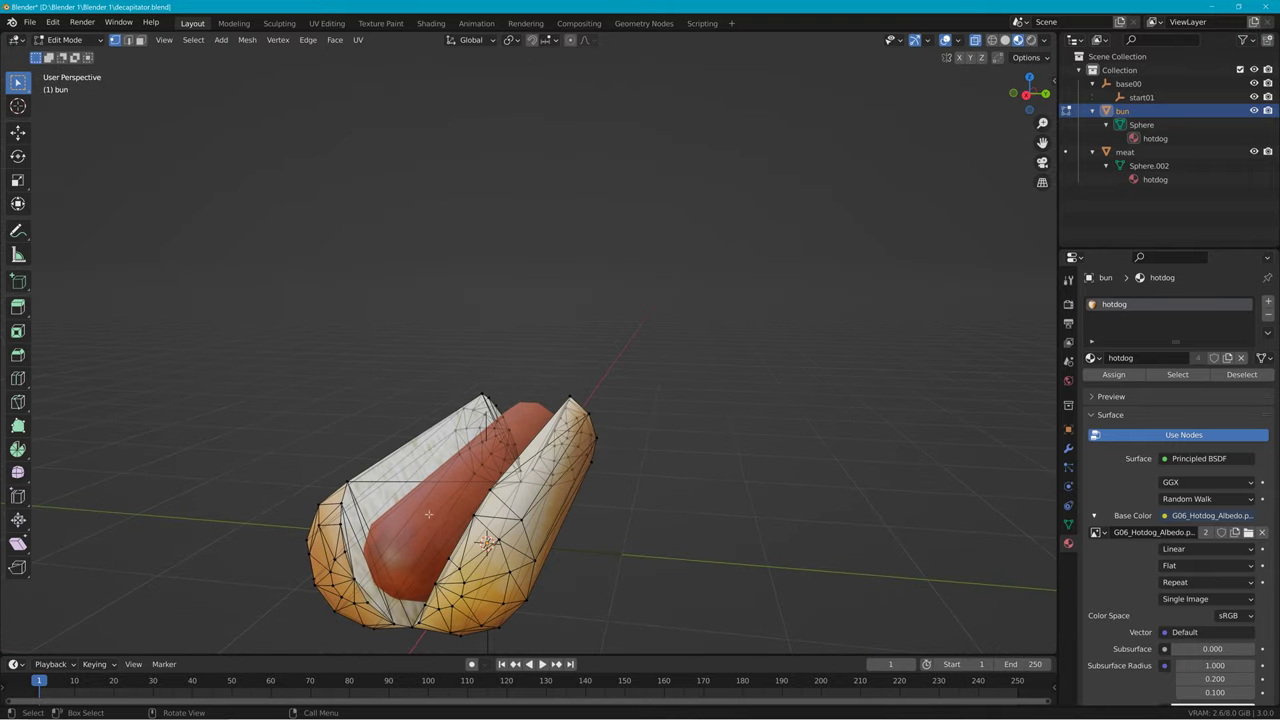
{"action": "middle_click_drag", "start_coordinate": [408, 552], "coordinate": [575, 562]}
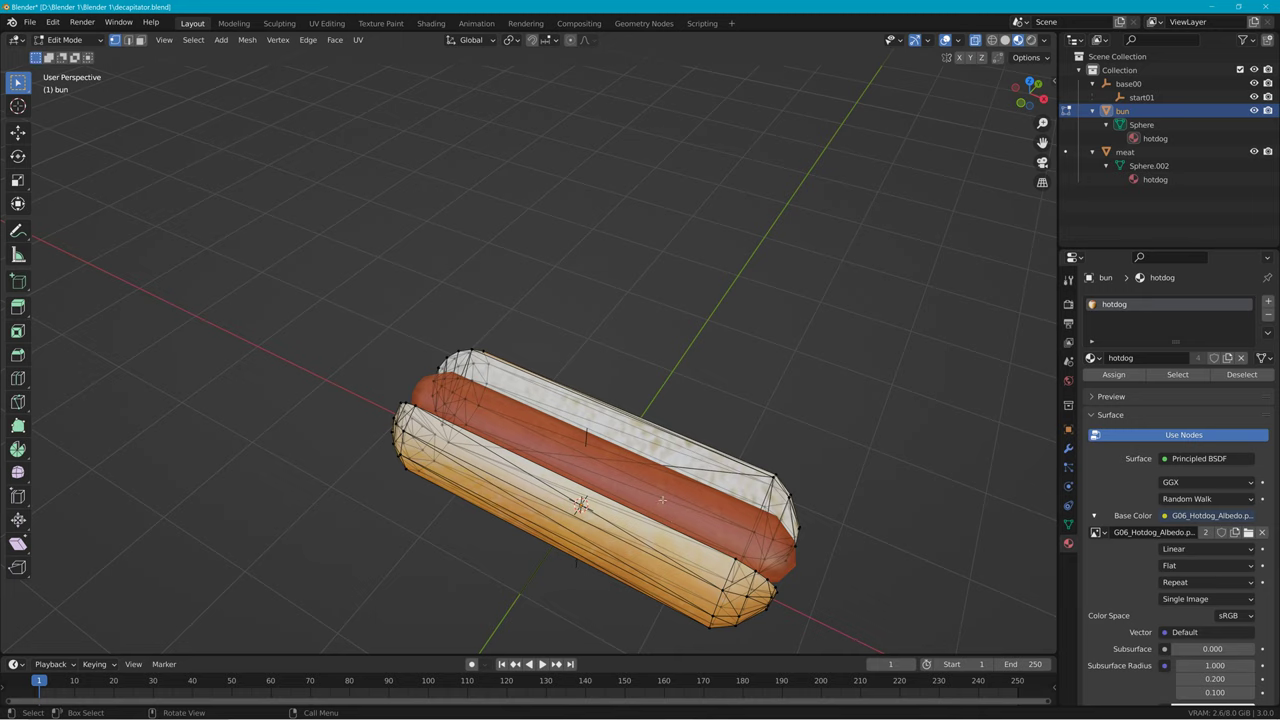
{"action": "middle_click_drag", "start_coordinate": [651, 499], "coordinate": [850, 507]}
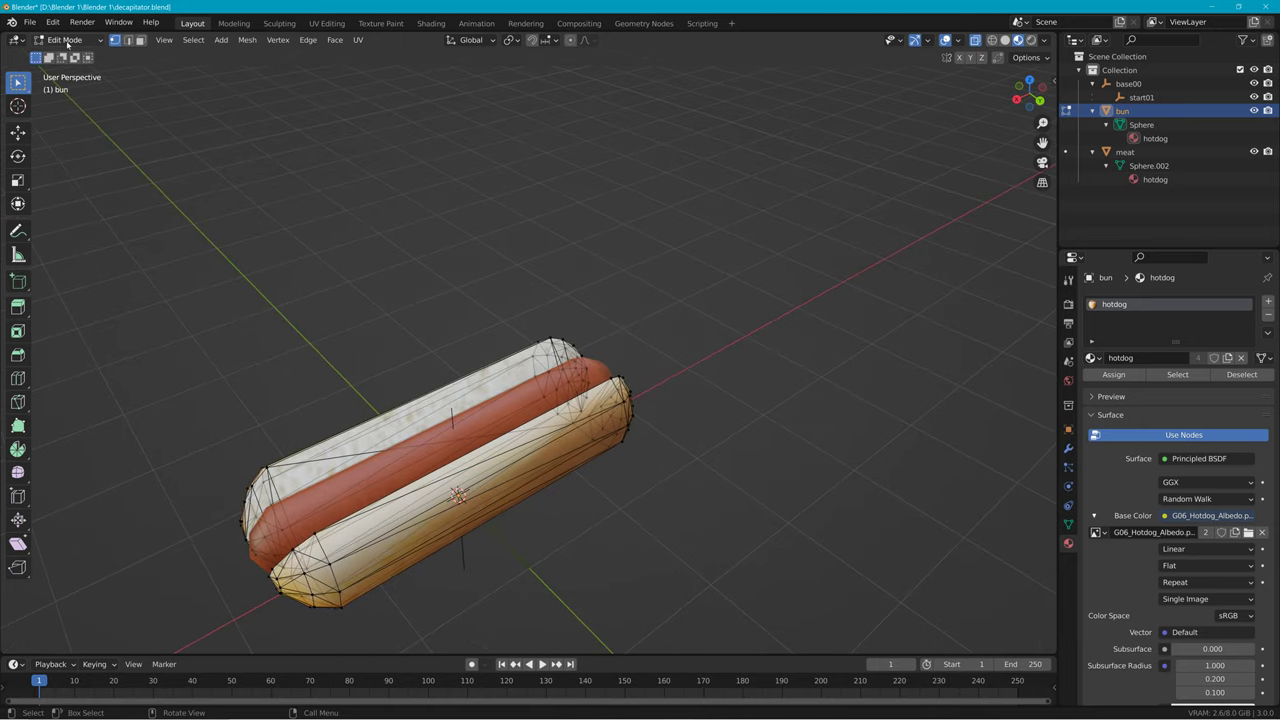
{"action": "left_click", "coordinate": [67, 42]}
{"action": "left_click", "coordinate": [62, 50]}
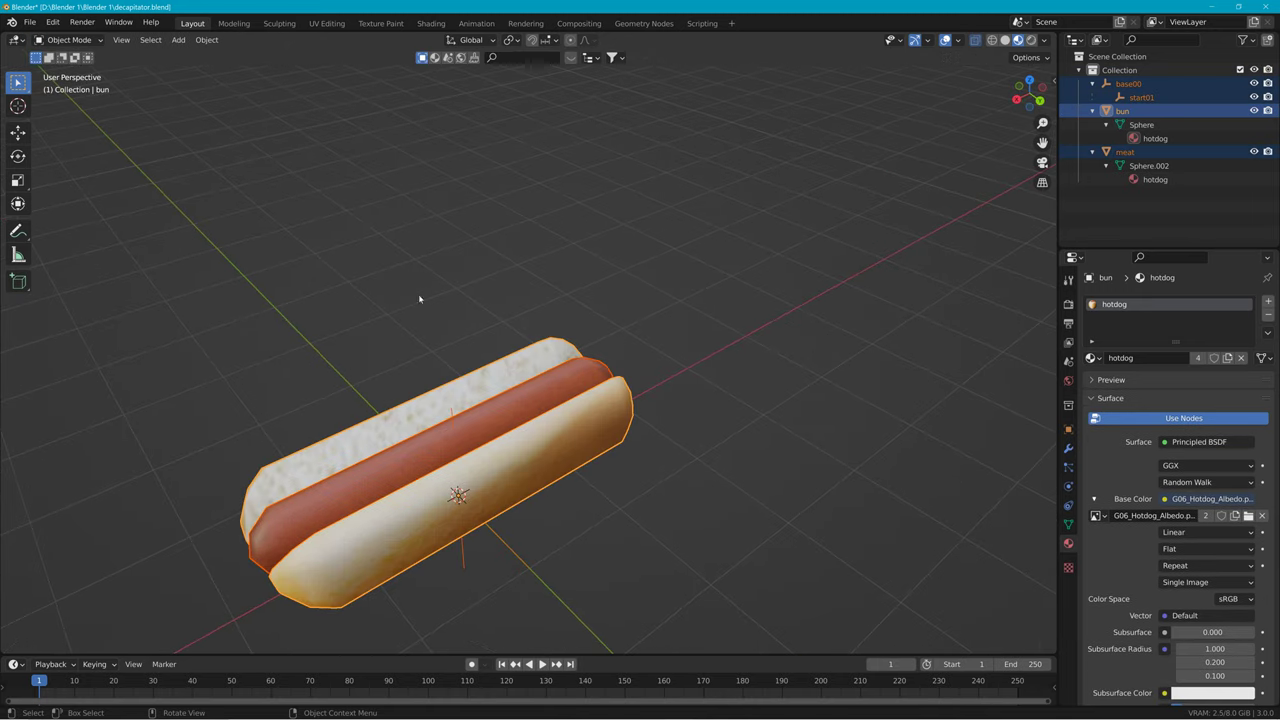
Step: Inspect the bun and meat meshes together in Edit Mode, from the side and from the end
{"action": "key", "text": "Tab"}
{"action": "middle_click_drag", "start_coordinate": [351, 220], "coordinate": [480, 180]}
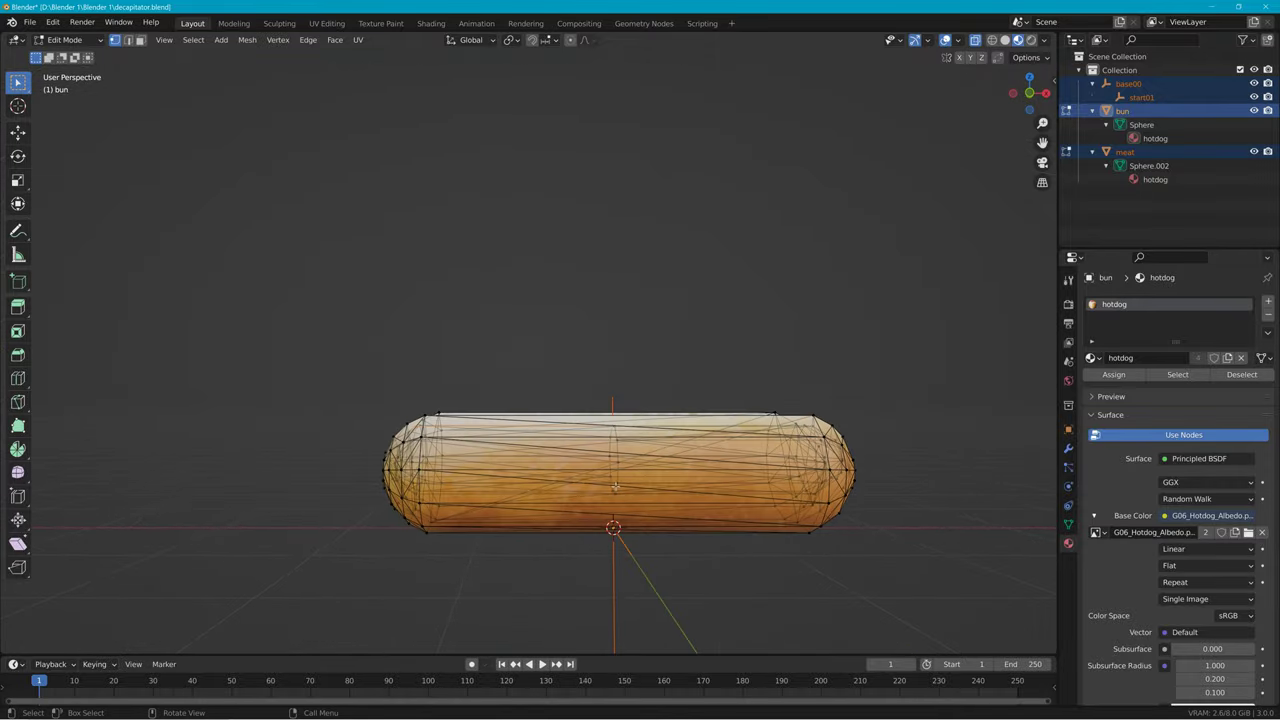
{"action": "mouse_move", "coordinate": [612, 486]}
{"action": "middle_mouse_down"}
{"action": "mouse_move", "coordinate": [367, 530]}
{"action": "mouse_move", "coordinate": [455, 499]}
{"action": "mouse_move", "coordinate": [670, 532]}
{"action": "mouse_move", "coordinate": [731, 514]}
{"action": "mouse_move", "coordinate": [598, 504]}
{"action": "middle_mouse_up"}
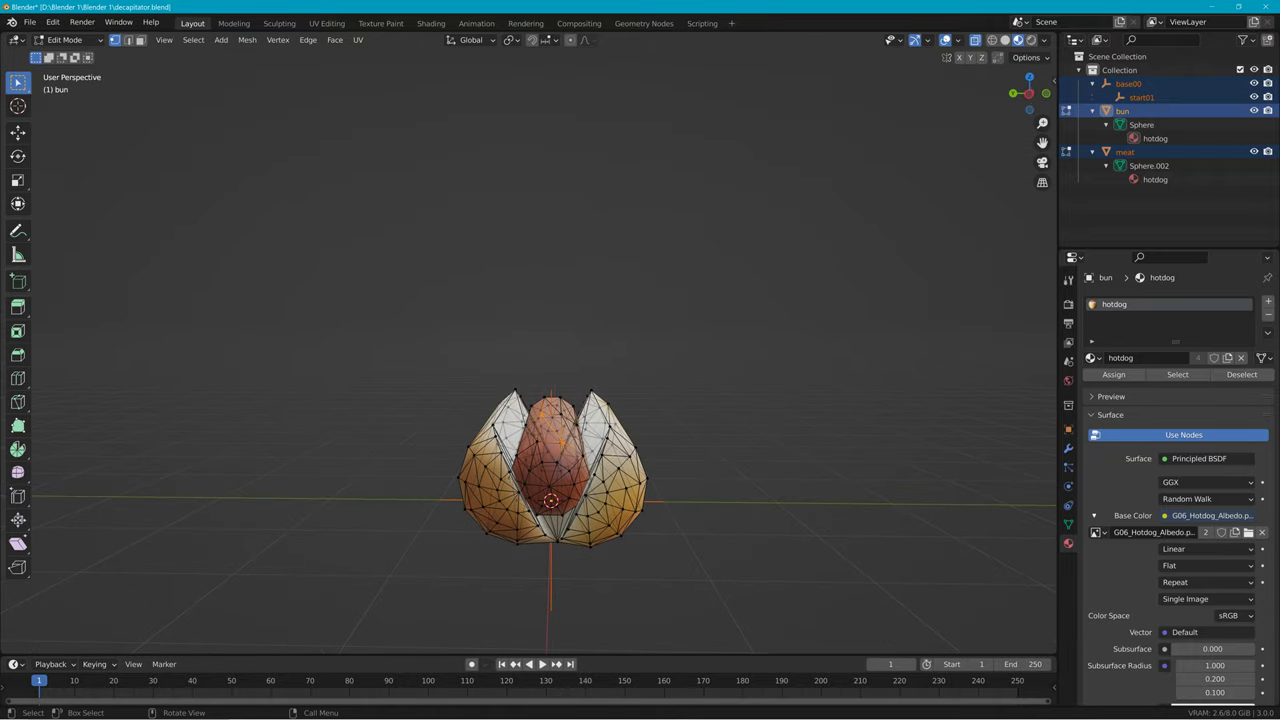
{"action": "key", "text": "Tab"}
Step: Move the meat up along Z so it sits higher between the bun halves
{"action": "left_click", "coordinate": [568, 453]}
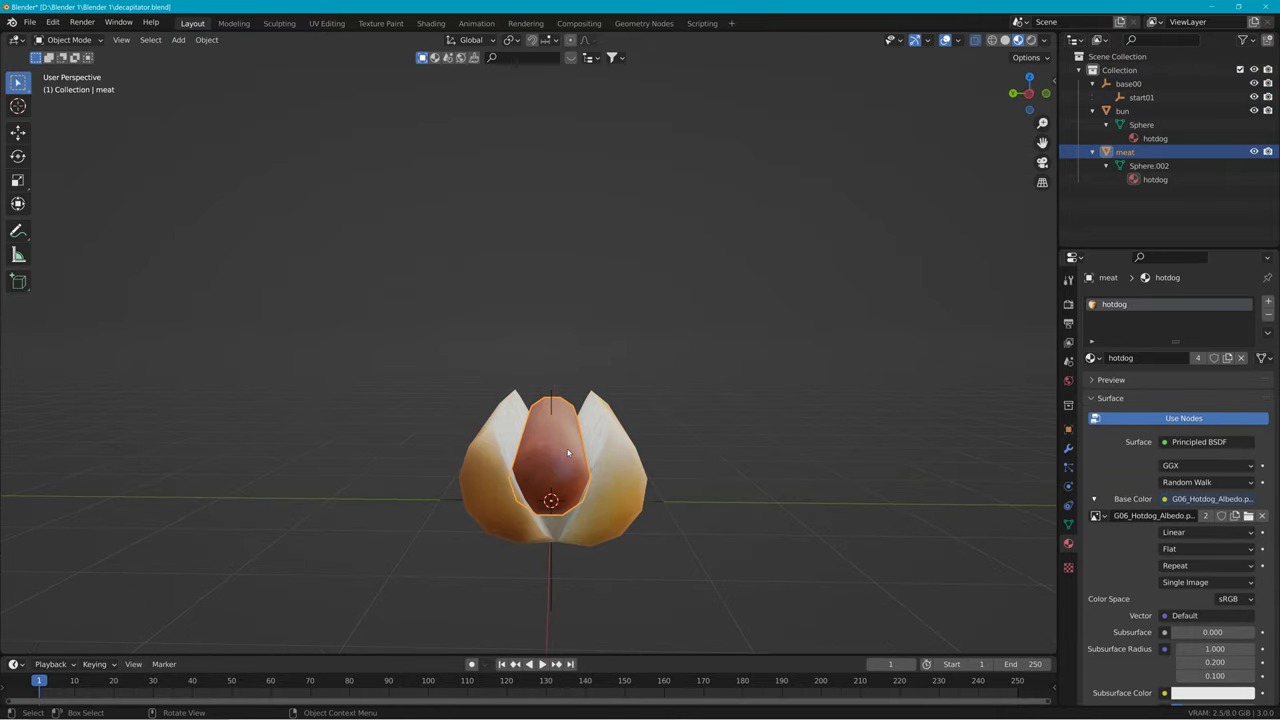
{"action": "key", "text": "g"}
{"action": "key", "text": "z"}
{"action": "left_click", "coordinate": [572, 425]}
Step: Centre the meat between the bun halves by moving it along Y in the left orthographic view
{"action": "middle_click_drag", "start_coordinate": [572, 425], "coordinate": [757, 286]}
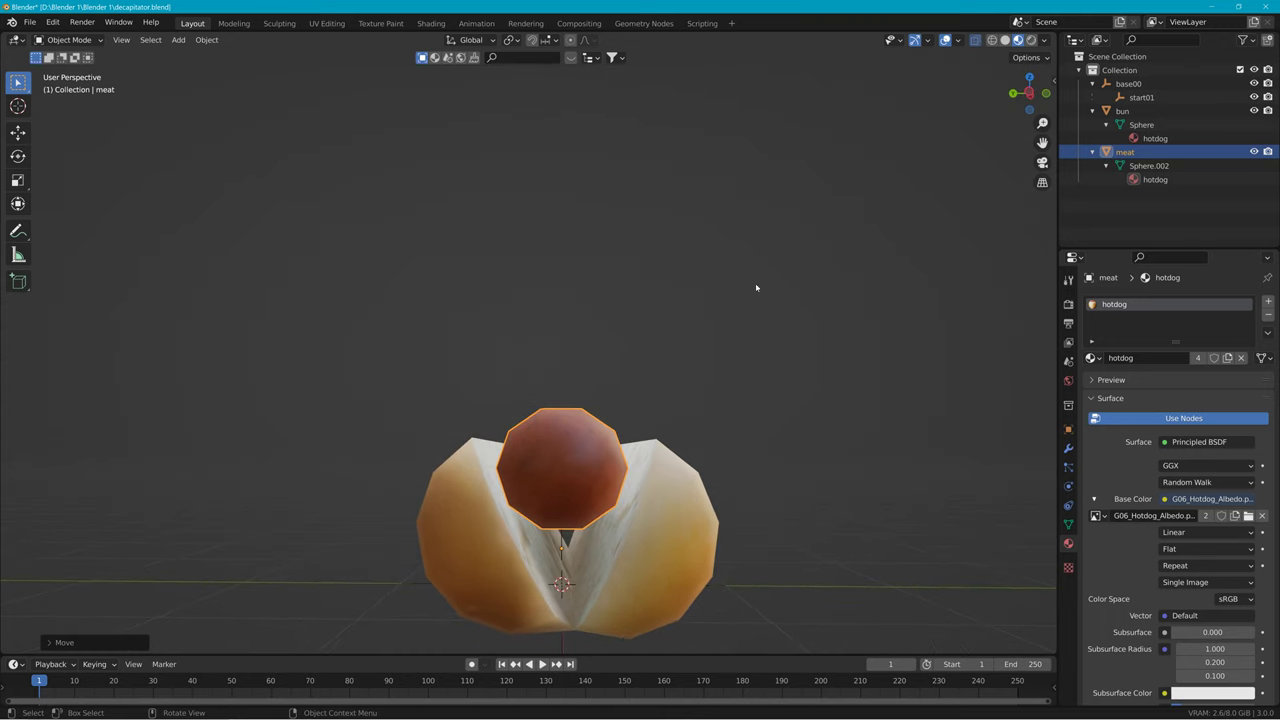
{"action": "left_click", "coordinate": [1029, 92]}
{"action": "key", "text": "g"}
{"action": "key", "text": "y"}
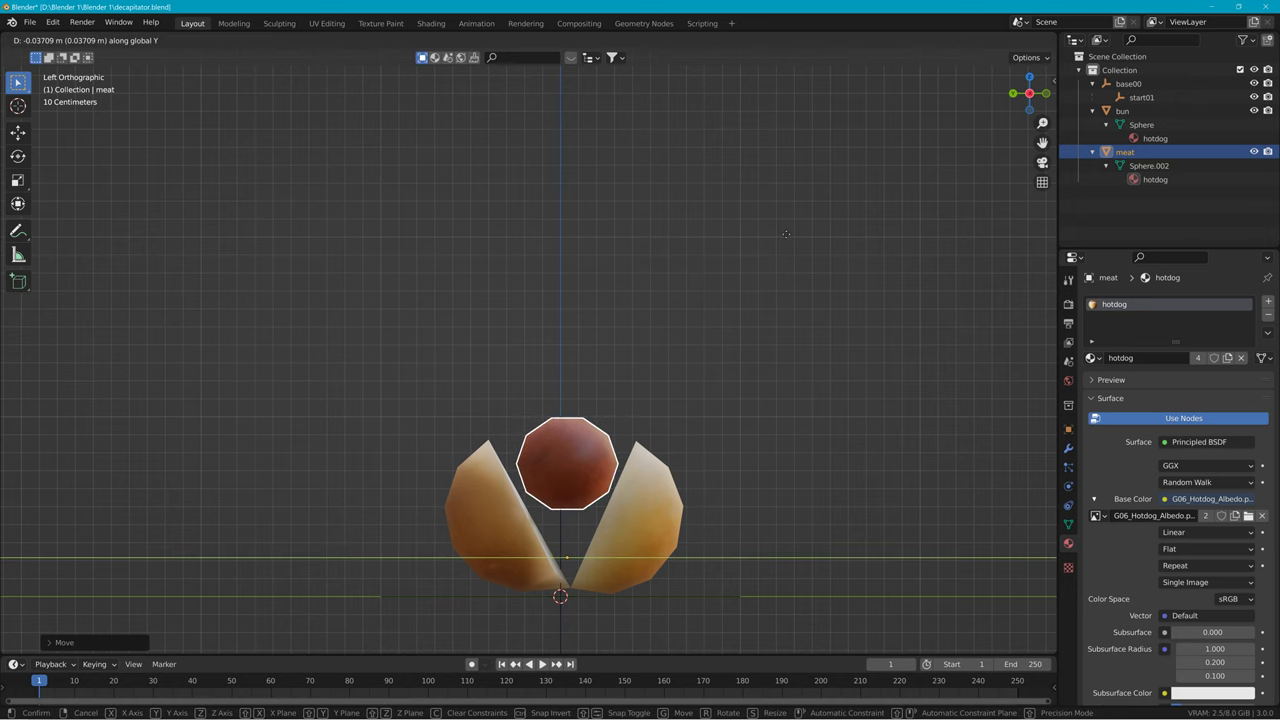
{"action": "left_click", "coordinate": [786, 235]}
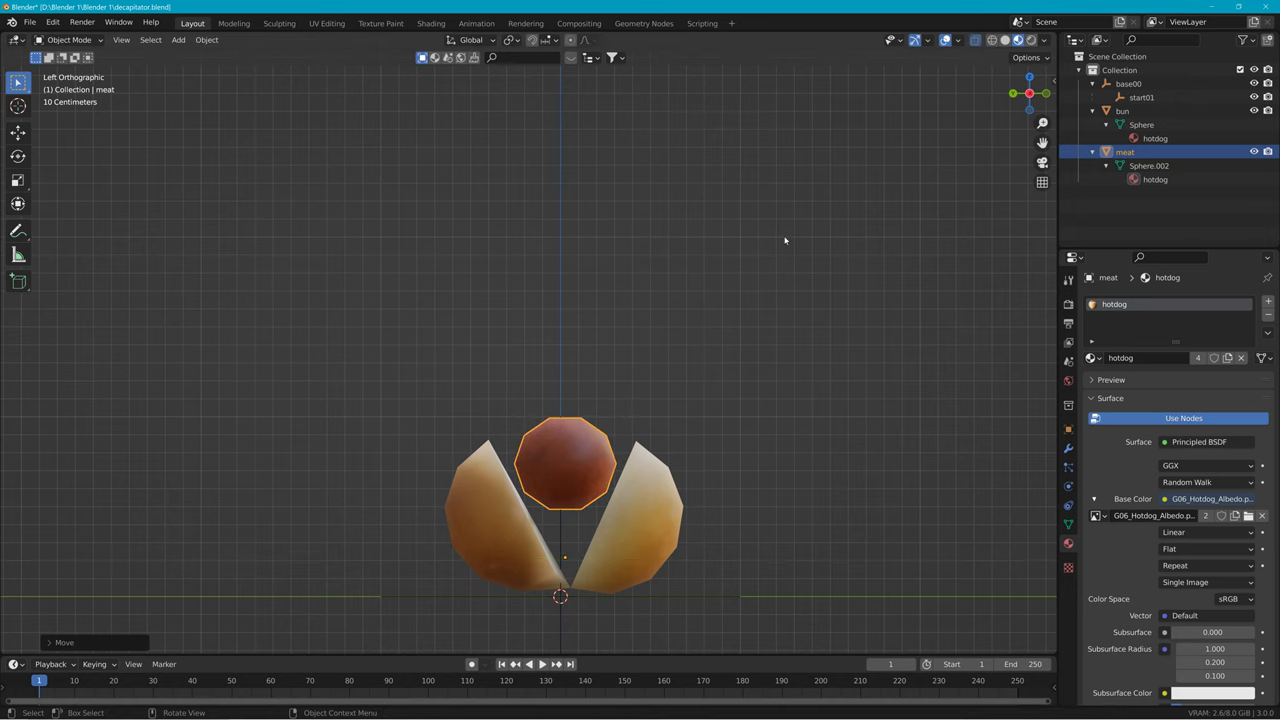
Step: Add a mesh cylinder with 7 vertices at the world origin
{"action": "middle_click_drag", "start_coordinate": [786, 237], "coordinate": [847, 285]}
{"action": "scroll", "coordinate": [814, 317], "scroll_direction": "down", "scroll_amount": 1}
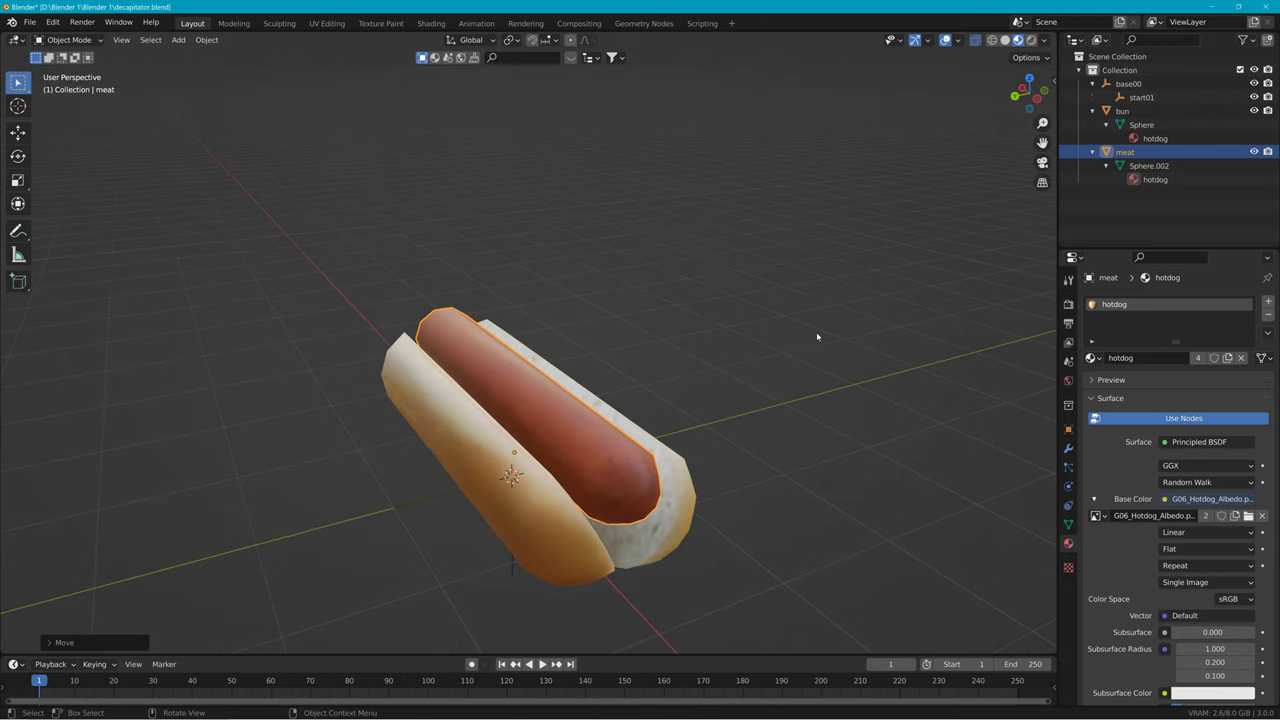
{"action": "middle_click_drag", "start_coordinate": [817, 337], "coordinate": [771, 332]}
{"action": "left_click", "coordinate": [591, 397]}
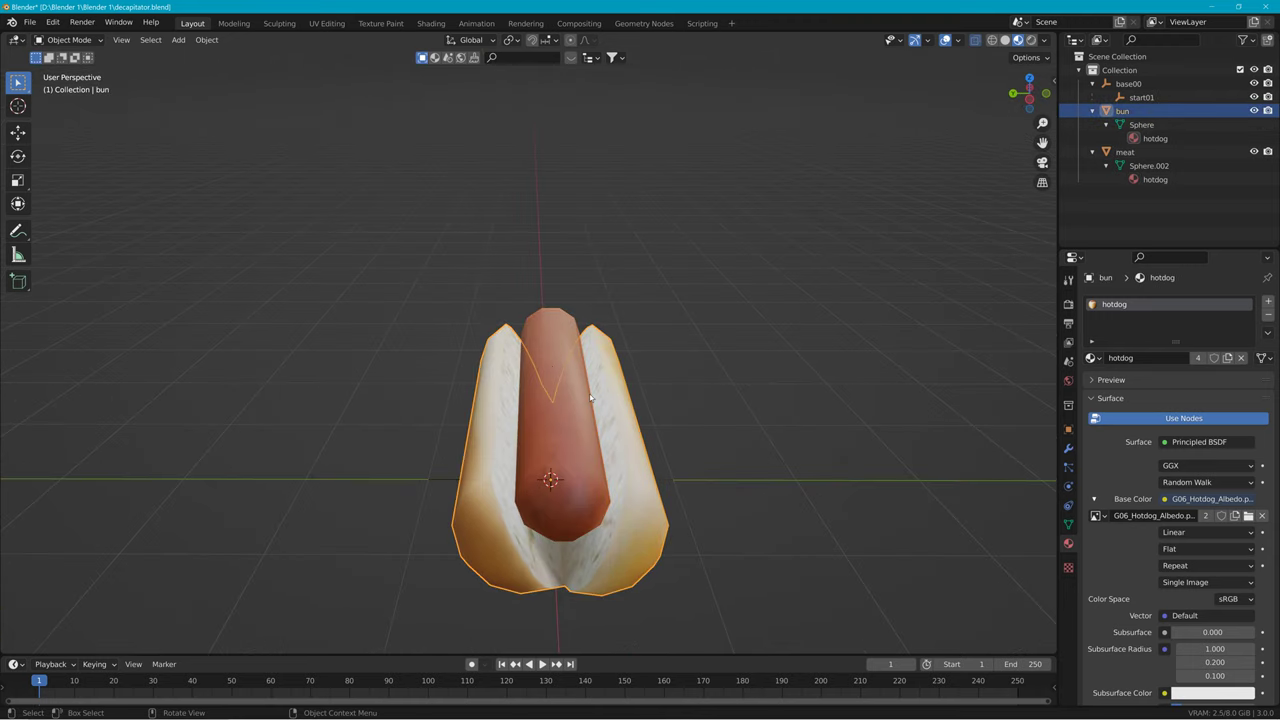
{"action": "left_click", "coordinate": [190, 42]}
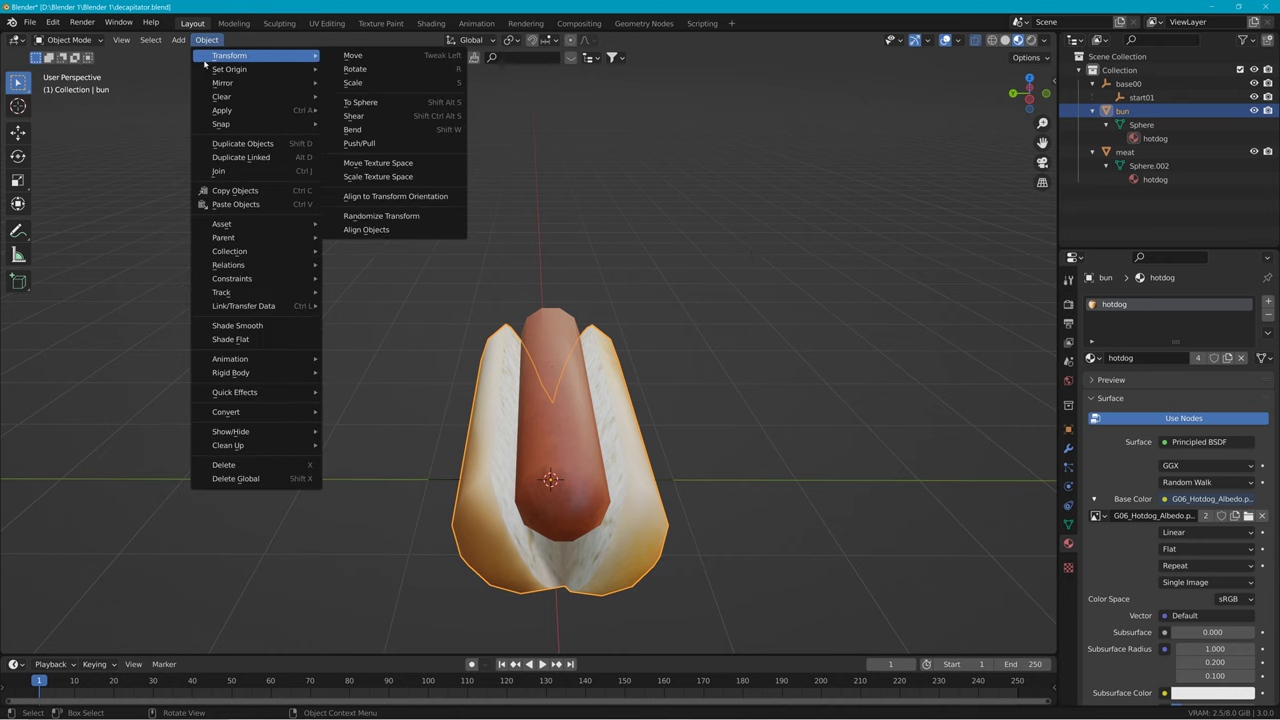
{"action": "mouse_move", "coordinate": [222, 42]}
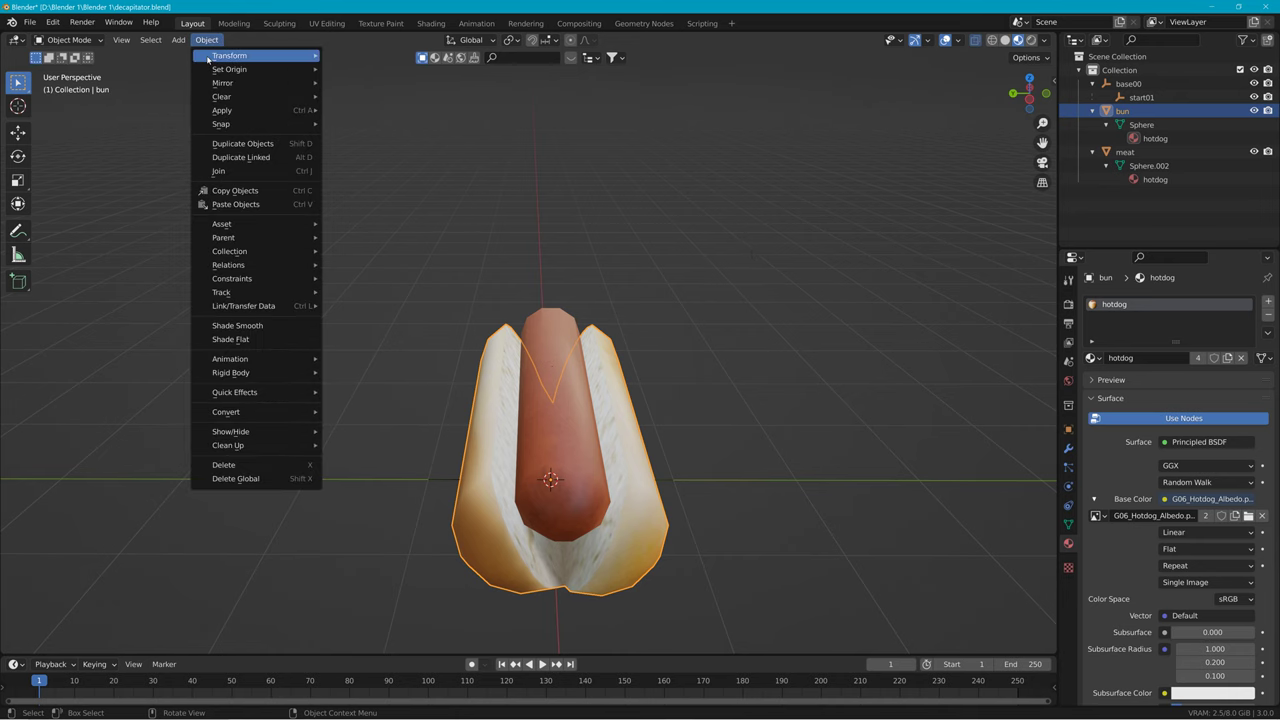
{"action": "mouse_move", "coordinate": [180, 40]}
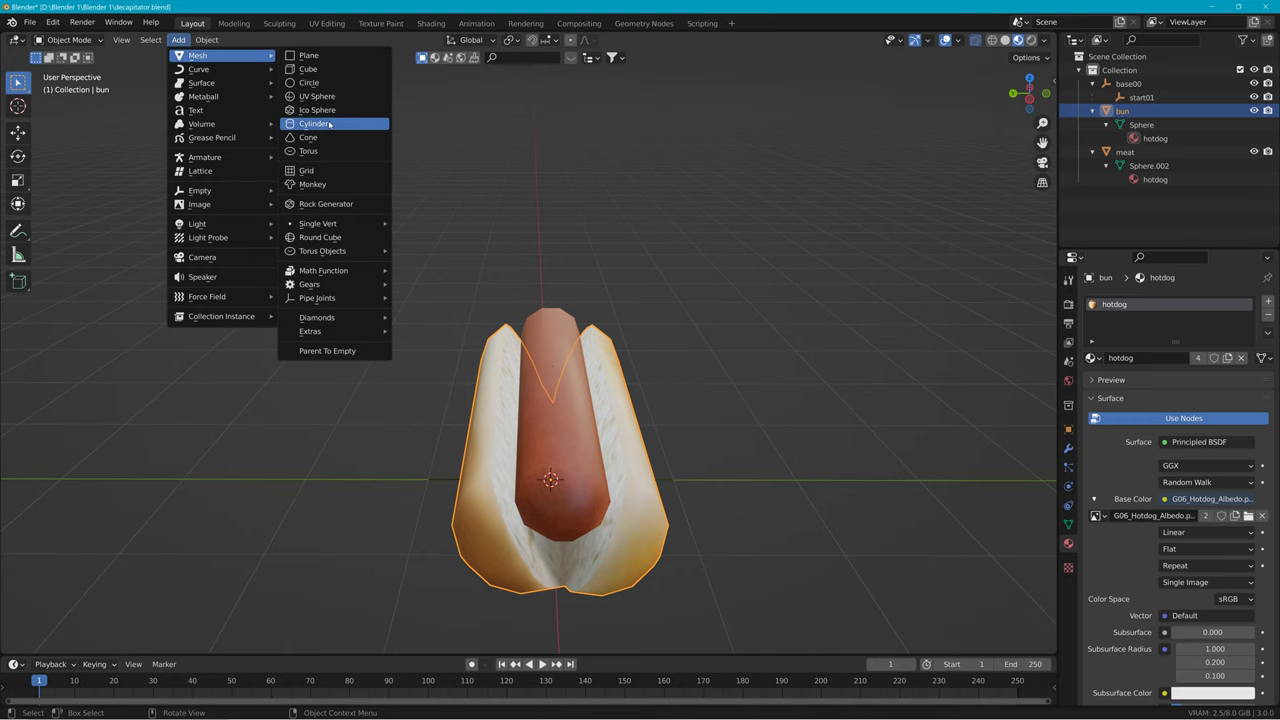
{"action": "left_click", "coordinate": [320, 123]}
{"action": "left_click", "coordinate": [47, 645]}
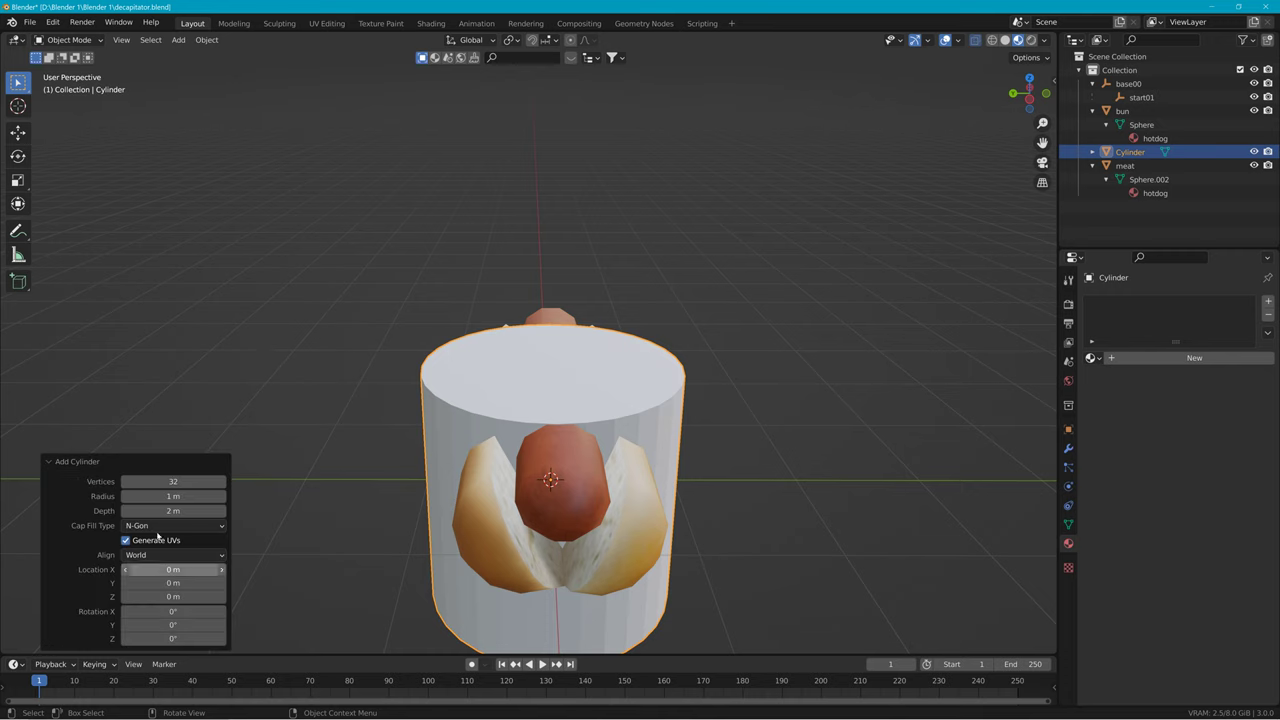
{"action": "mouse_move", "coordinate": [187, 485]}
{"action": "left_mouse_down"}
{"action": "mouse_move", "coordinate": [160, 482]}
{"action": "mouse_move", "coordinate": [176, 484]}
{"action": "left_mouse_up"}
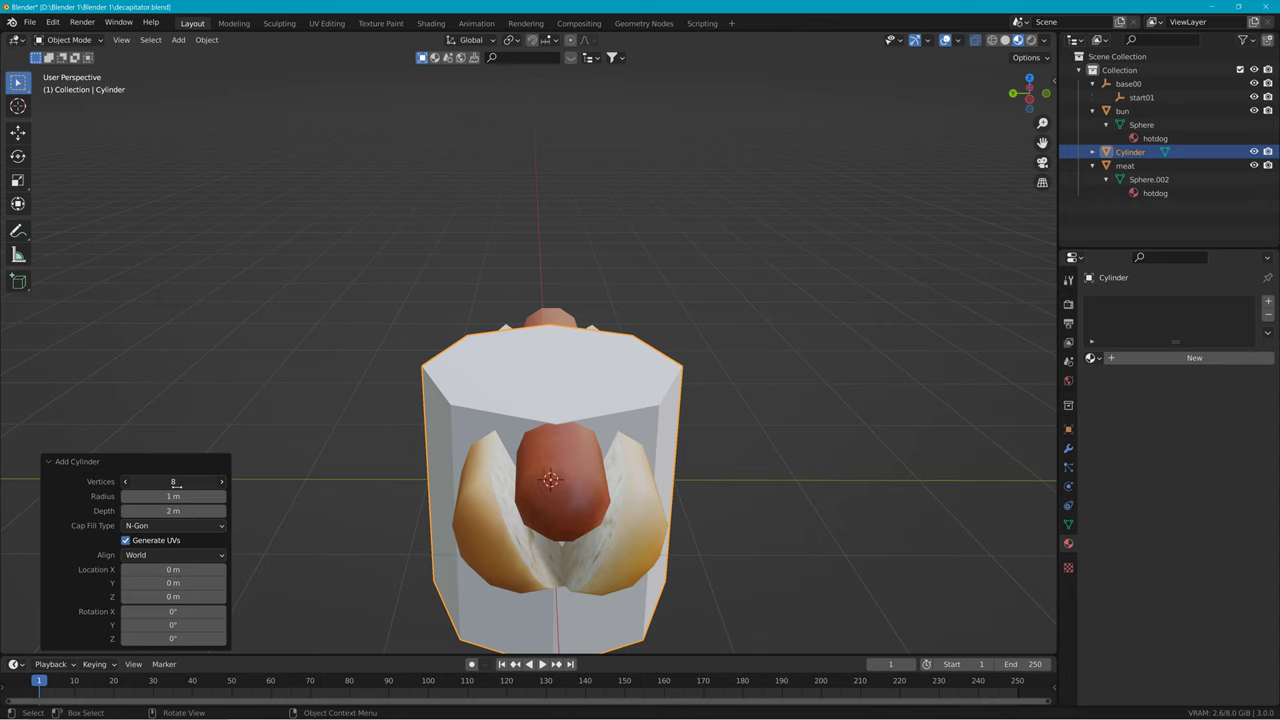
{"action": "left_click", "coordinate": [126, 484]}
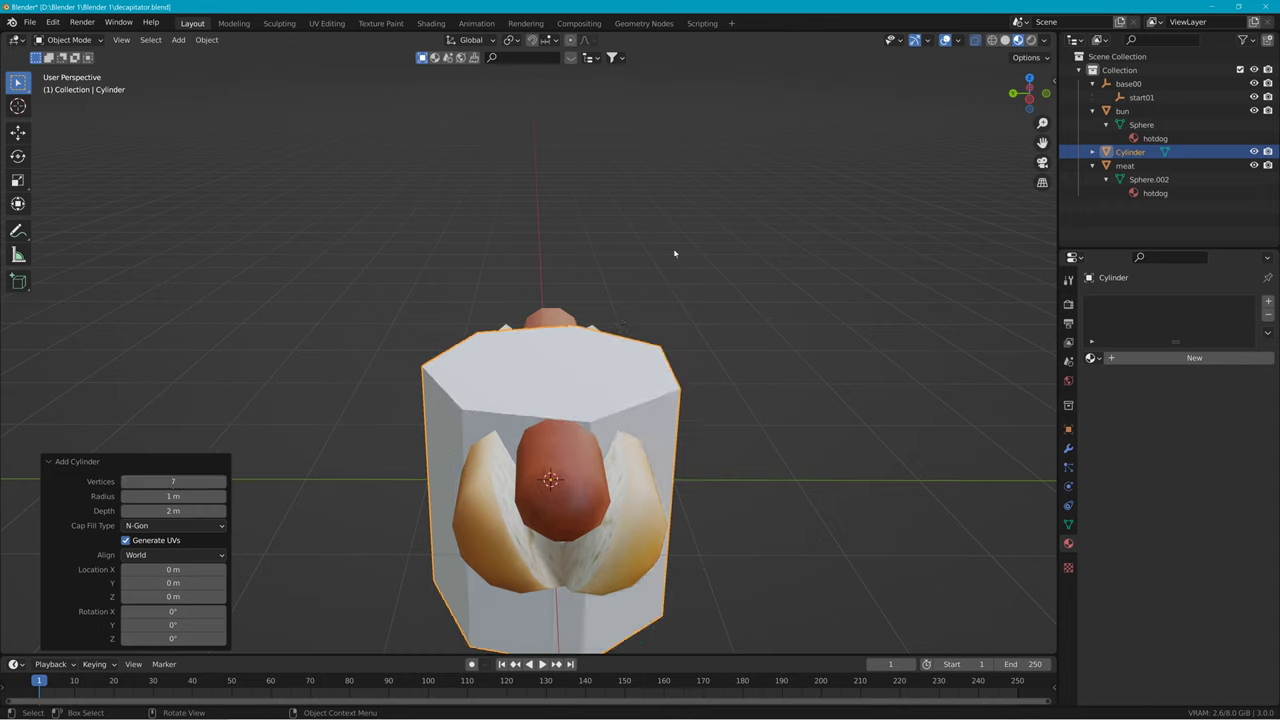
Step: Stretch the cylinder along Z by a factor of about 2.515
{"action": "key", "text": "s"}
{"action": "key", "text": "z"}
{"action": "left_click", "coordinate": [746, 484]}
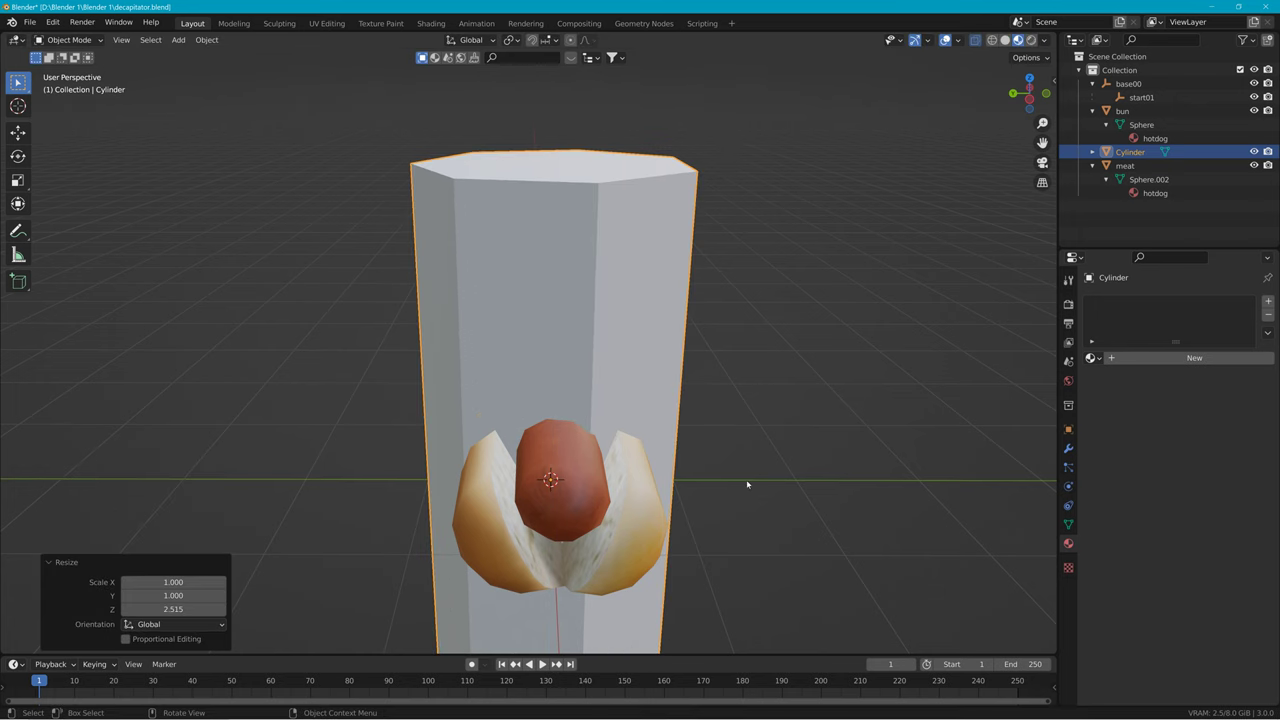
Step: Rotate the cylinder -90° about the global Y axis so it lies along the hot dog
{"action": "key", "text": "s"}
{"action": "key", "text": "r"}
{"action": "key", "text": "x"}
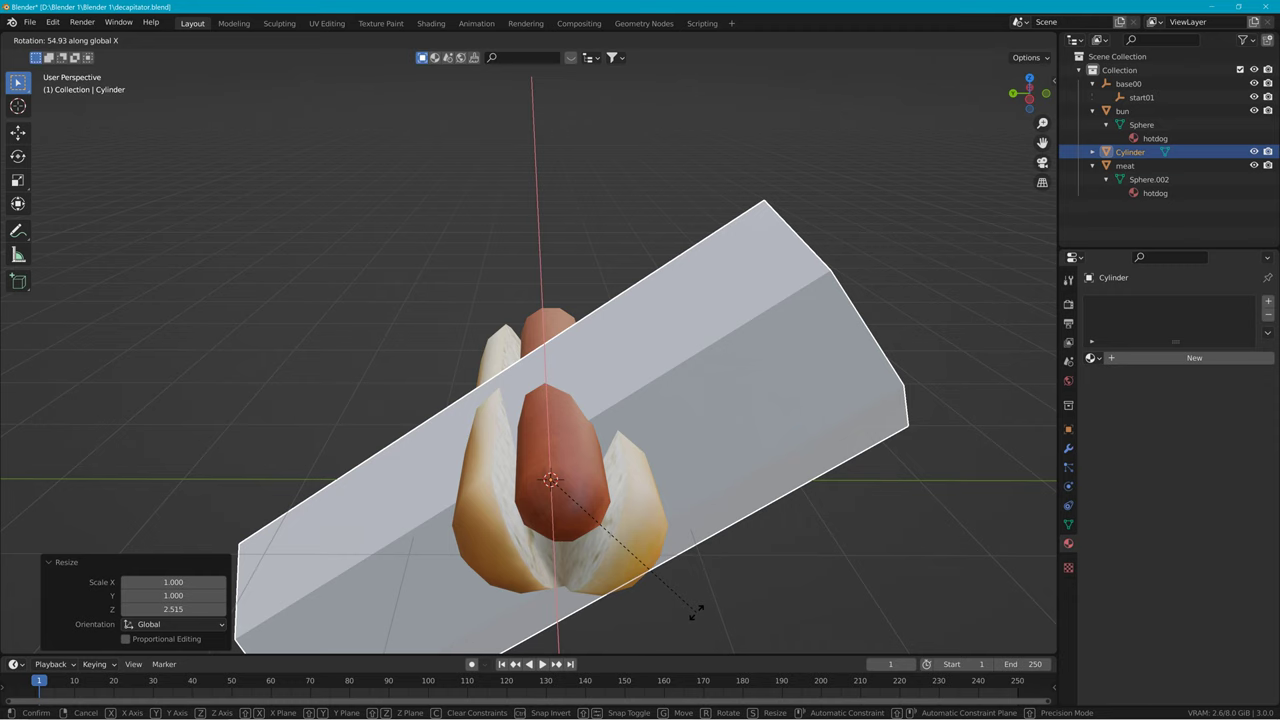
{"action": "key", "text": "y"}
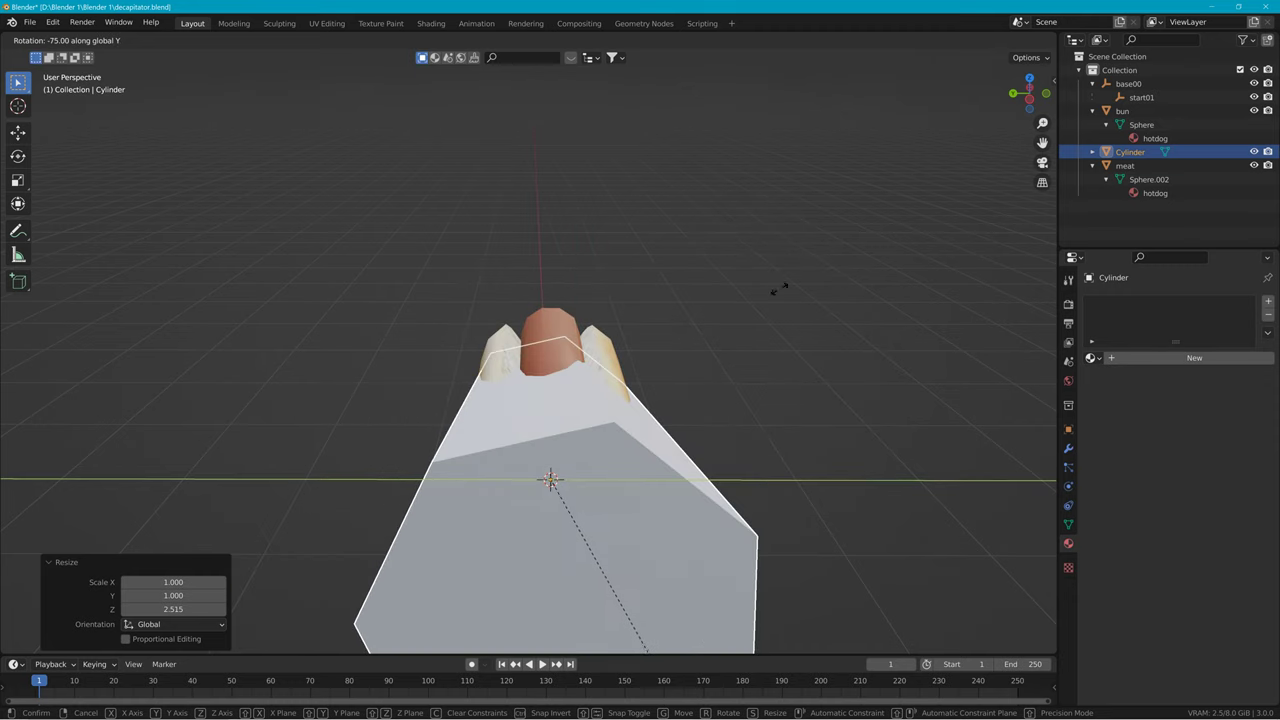
{"action": "left_click", "coordinate": [620, 200]}
Step: Scale the cylinder uniformly by about 0.427 and lengthen it along X by a factor of about 1.712
{"action": "middle_click_drag", "start_coordinate": [763, 237], "coordinate": [643, 243]}
{"action": "key", "text": "s"}
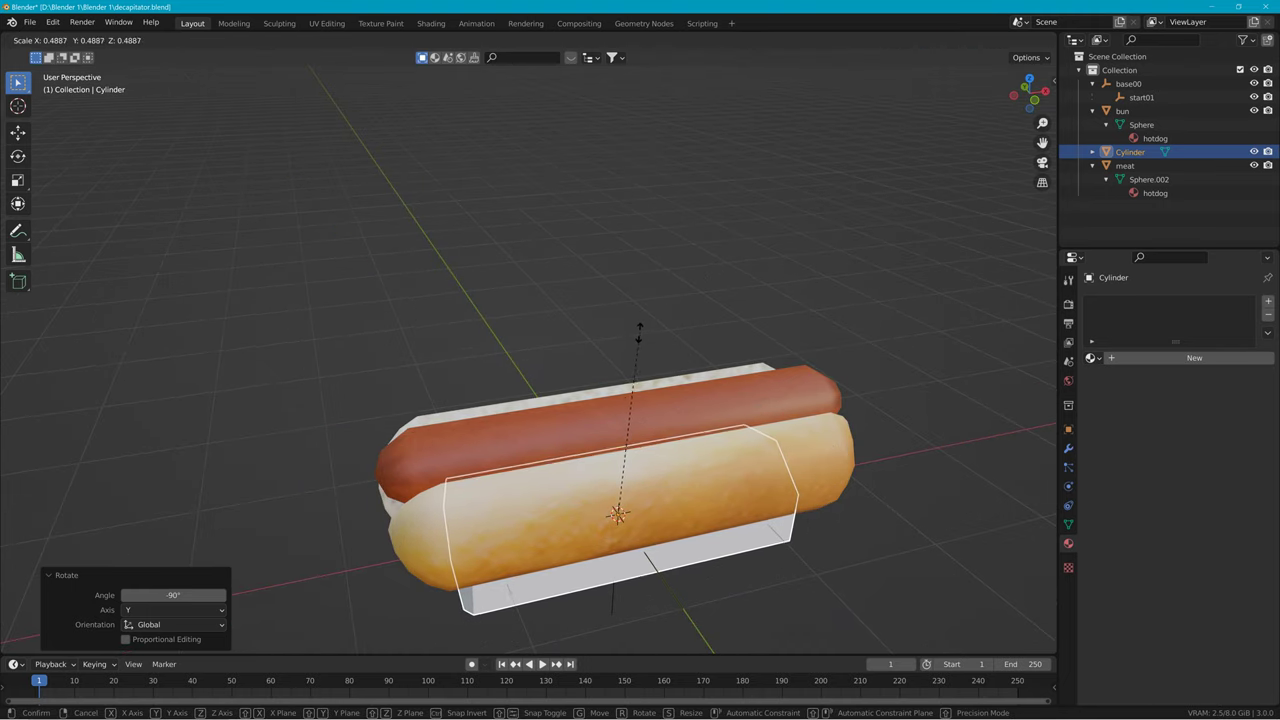
{"action": "left_click", "coordinate": [615, 352]}
{"action": "key", "text": "s"}
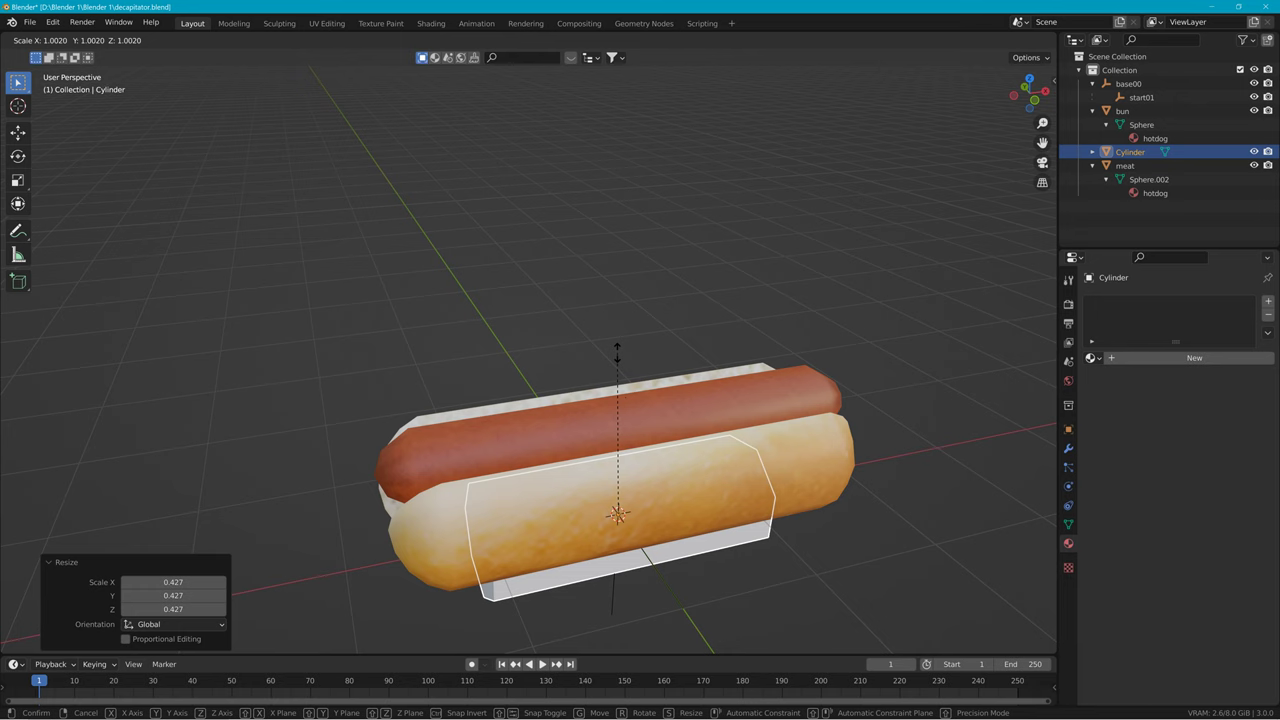
{"action": "key", "text": "x"}
{"action": "left_click", "coordinate": [842, 350]}
Step: Raise the cylinder about 0.618 m along the global Z axis so it encloses the meat
{"action": "key", "text": "g"}
{"action": "key", "text": "x"}
{"action": "key", "text": "y"}
{"action": "key", "text": "z"}
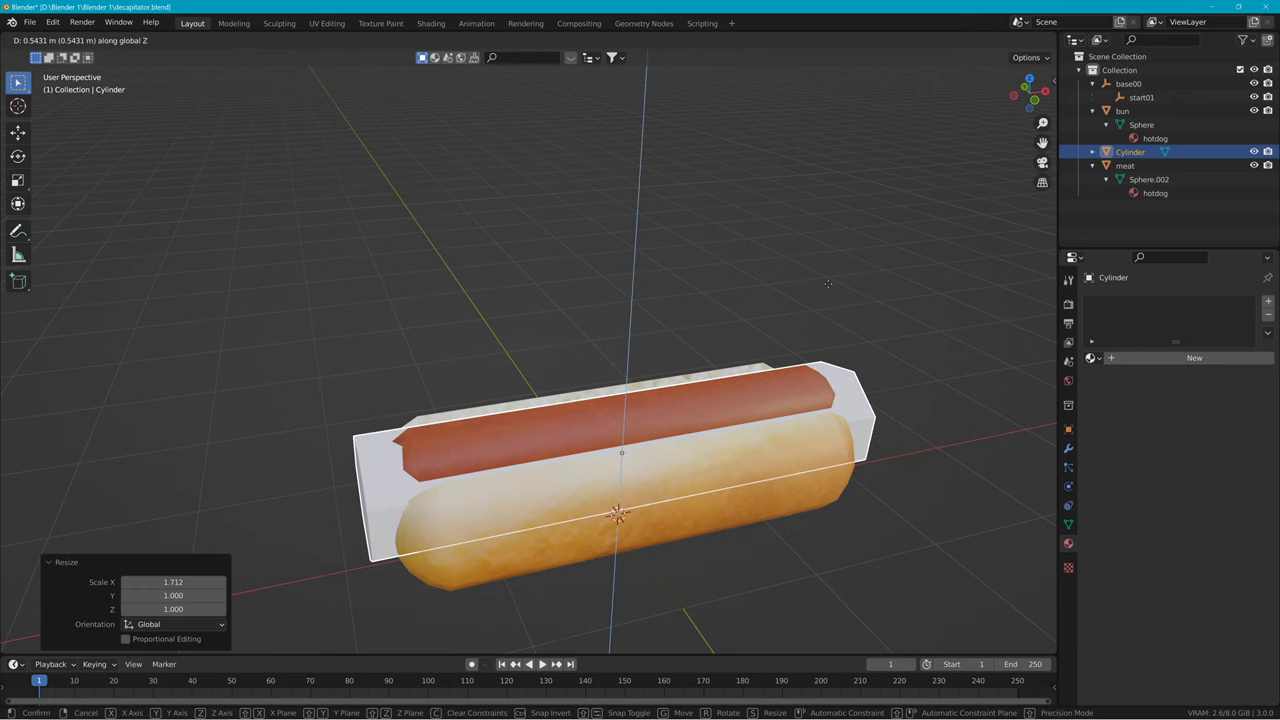
{"action": "left_click", "coordinate": [755, 307]}
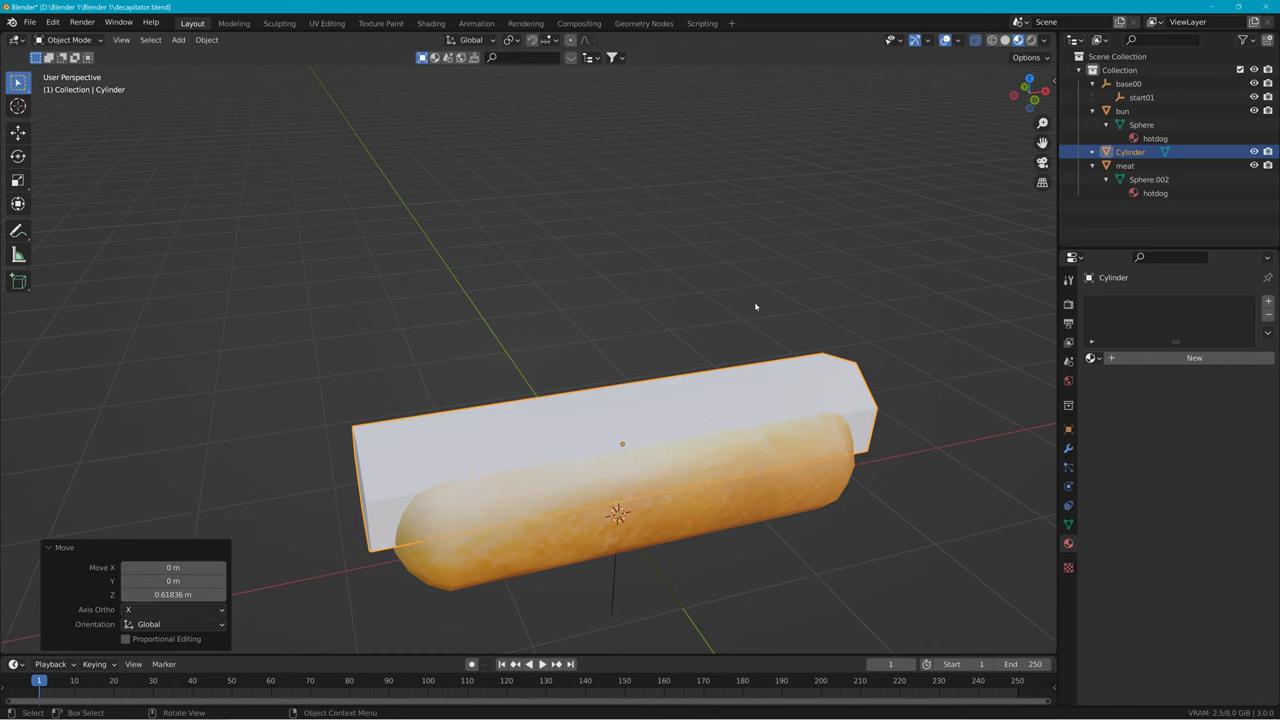
Step: Fit the cylinder around the meat by scaling it to about 0.959, raising it about 0.02 m along Z, and scaling it to about 0.993
{"action": "key", "text": "s"}
{"action": "left_click", "coordinate": [745, 308]}
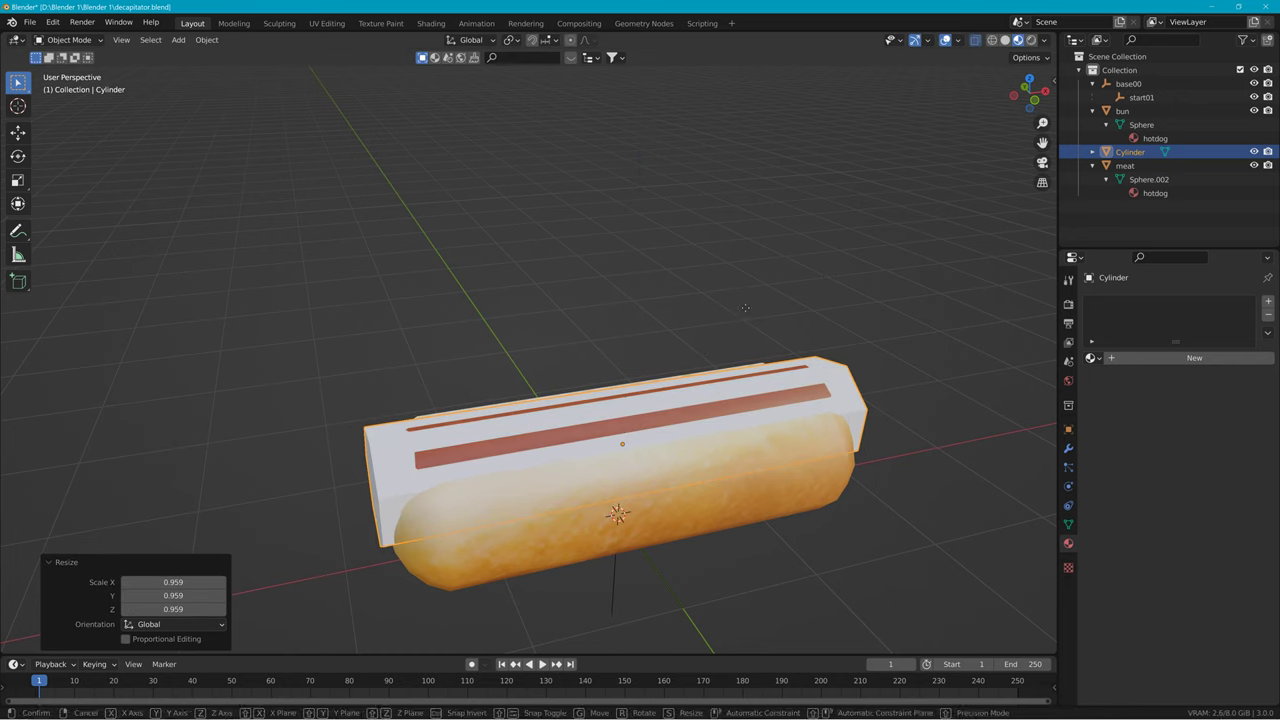
{"action": "key", "text": "g"}
{"action": "key", "text": "z"}
{"action": "left_click", "coordinate": [763, 300]}
{"action": "key", "text": "s"}
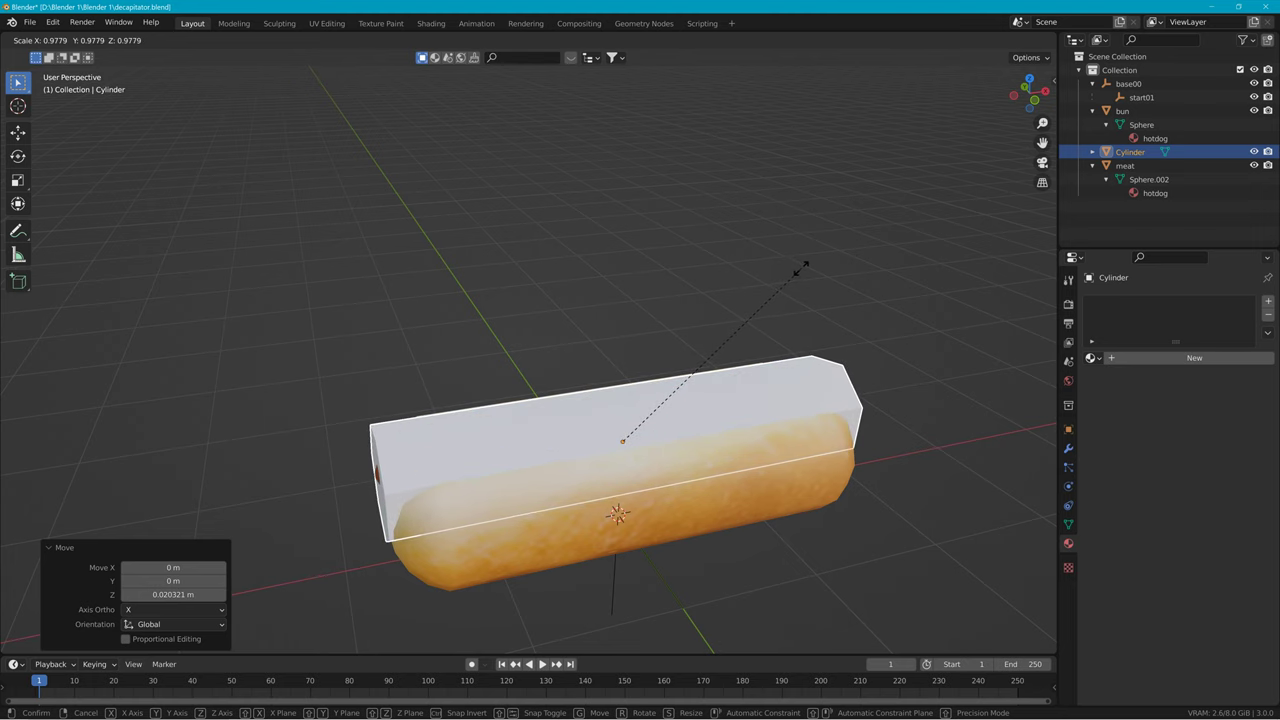
{"action": "left_click", "coordinate": [800, 272]}
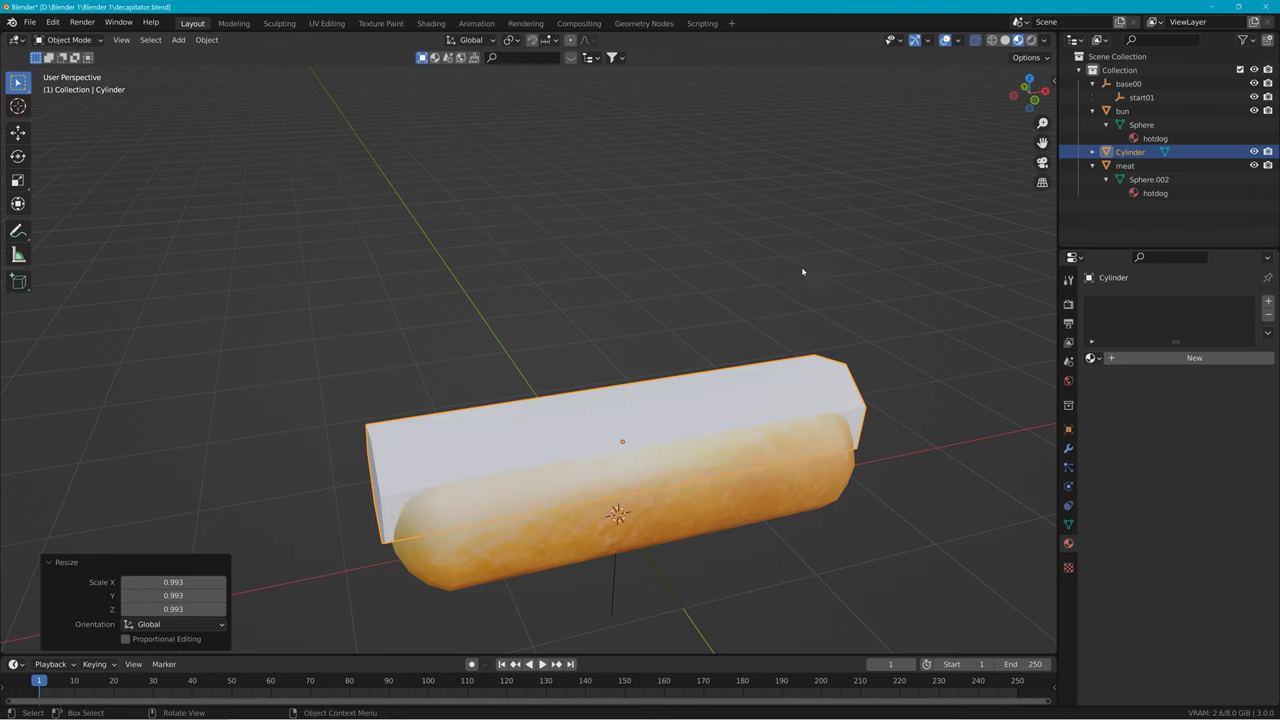
Step: Examine the cylinder's fit around the hot dog from several angles, and its vertices in Edit Mode
{"action": "mouse_move", "coordinate": [800, 277]}
{"action": "middle_mouse_down"}
{"action": "mouse_move", "coordinate": [744, 268]}
{"action": "mouse_move", "coordinate": [823, 237]}
{"action": "mouse_move", "coordinate": [800, 260]}
{"action": "middle_mouse_up"}
{"action": "middle_click_drag", "start_coordinate": [830, 384], "coordinate": [605, 420]}
{"action": "left_click", "coordinate": [545, 432]}
{"action": "left_click", "coordinate": [372, 435]}
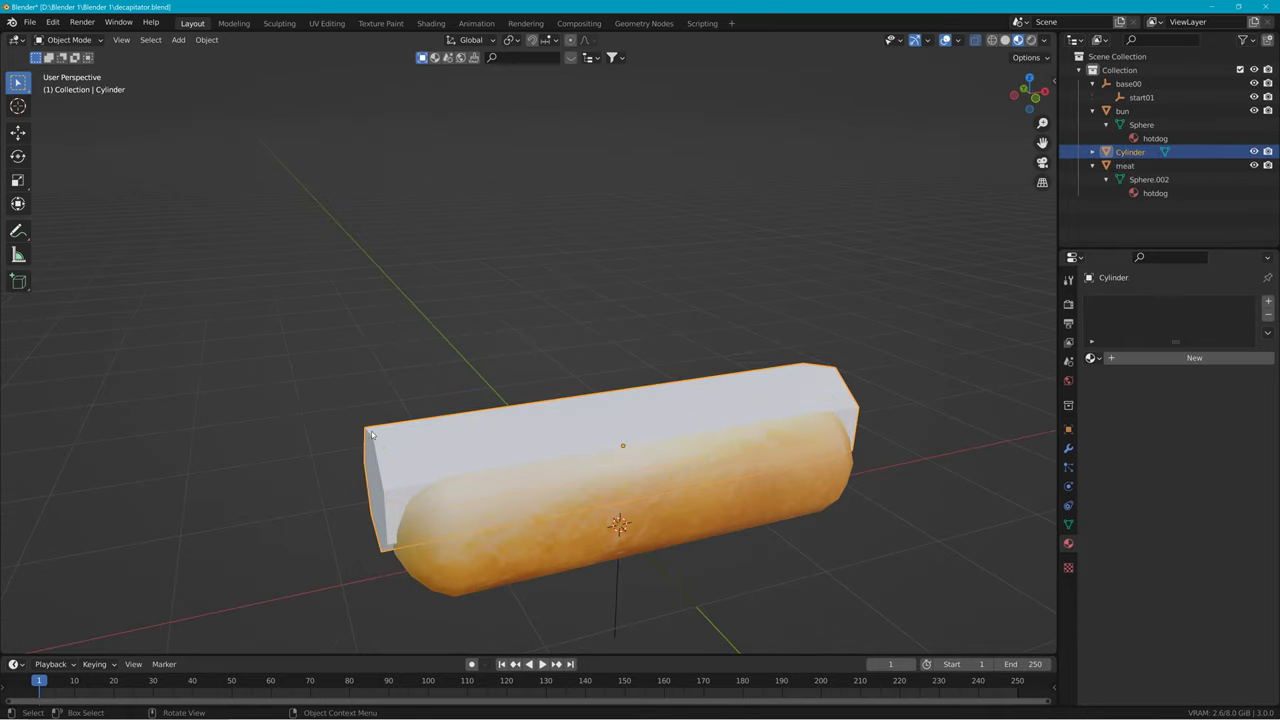
{"action": "middle_click_drag", "start_coordinate": [376, 352], "coordinate": [655, 327]}
{"action": "left_click", "coordinate": [62, 40]}
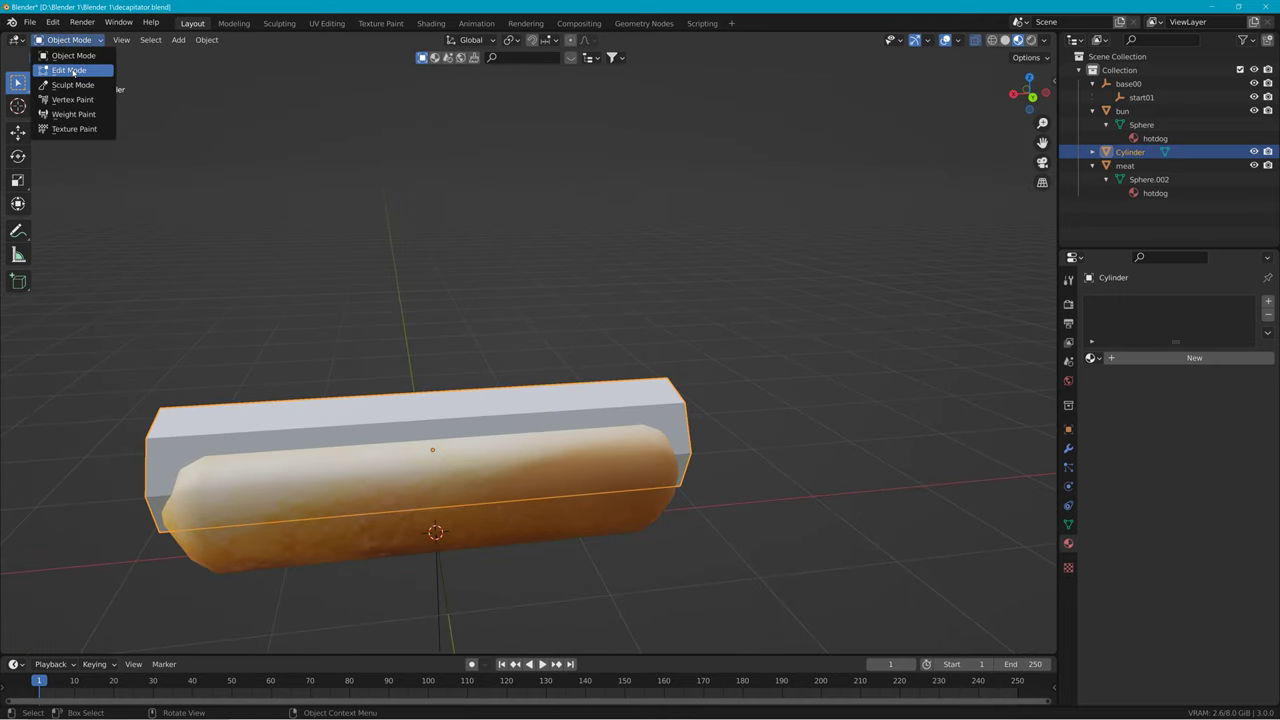
{"action": "left_click", "coordinate": [68, 70]}
{"action": "middle_click_drag", "start_coordinate": [323, 126], "coordinate": [389, 464]}
{"action": "left_click", "coordinate": [423, 448]}
{"action": "middle_click_drag", "start_coordinate": [423, 403], "coordinate": [665, 436]}
{"action": "left_click", "coordinate": [662, 456]}
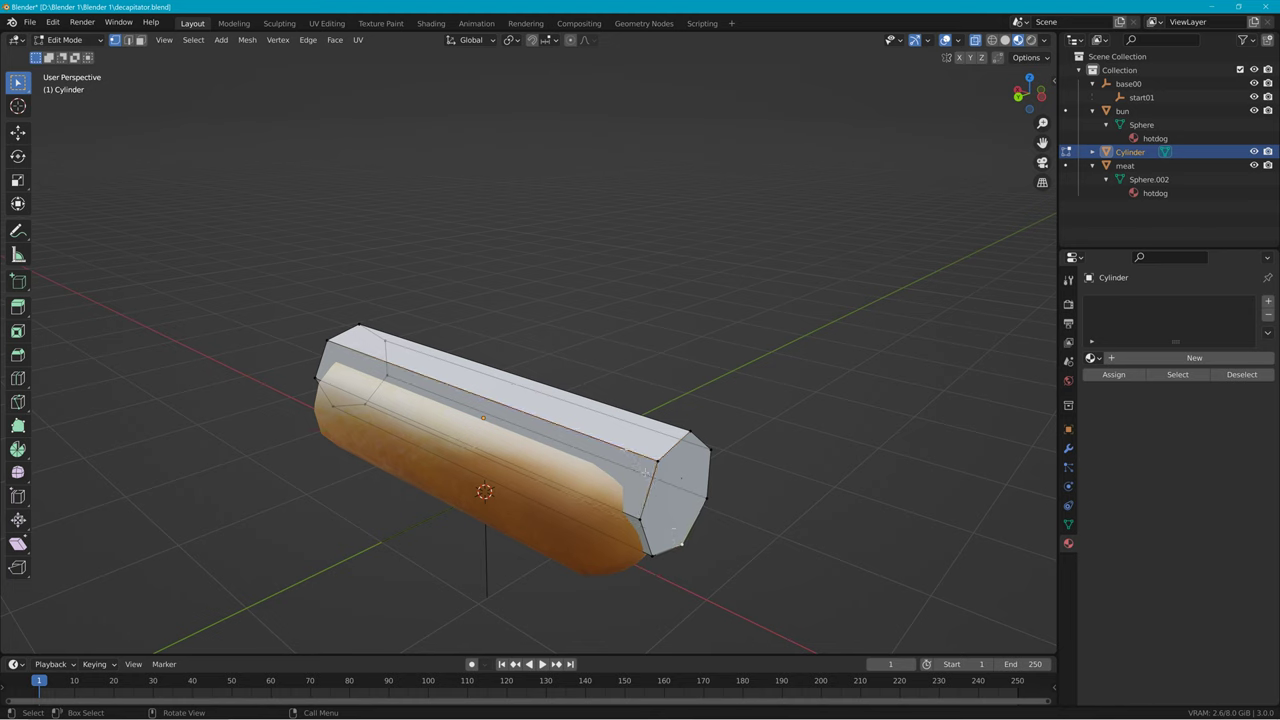
{"action": "key", "text": "Tab"}
Step: Hide the cylinder in the viewport so that only the bun and meat are displayed
{"action": "left_click", "coordinate": [565, 408]}
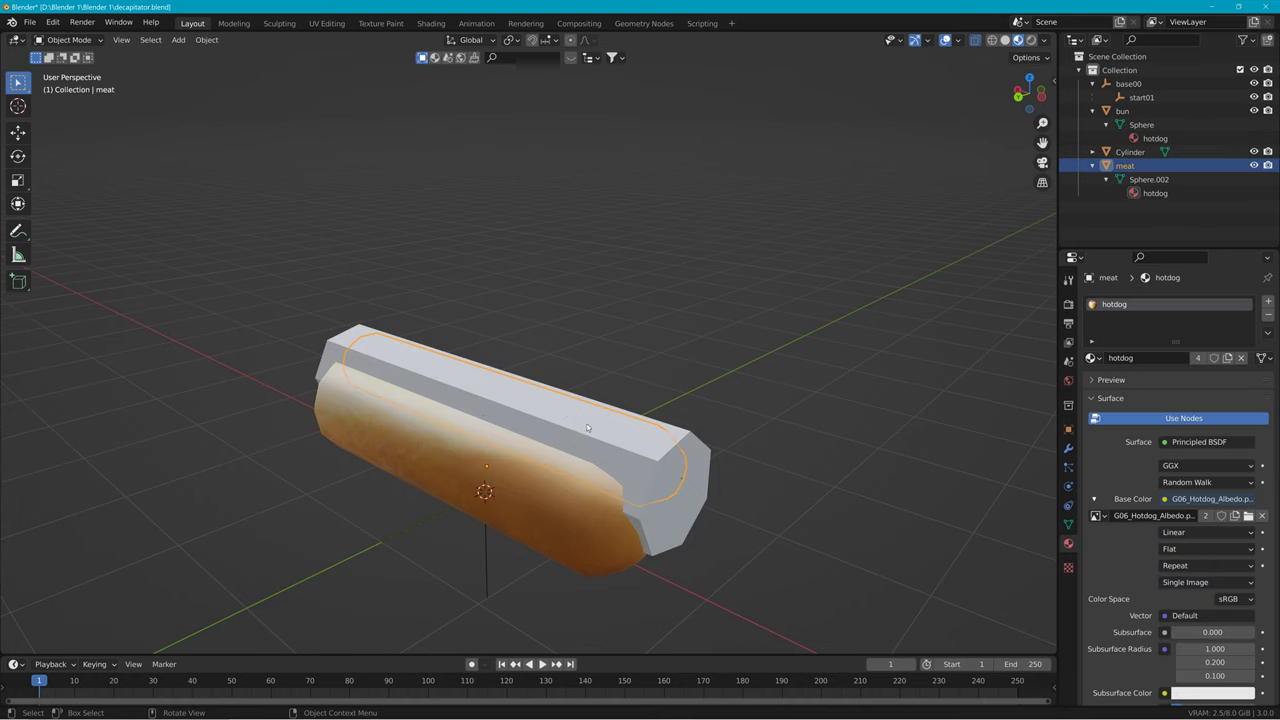
{"action": "left_click", "coordinate": [679, 442]}
{"action": "left_click", "coordinate": [1254, 152]}
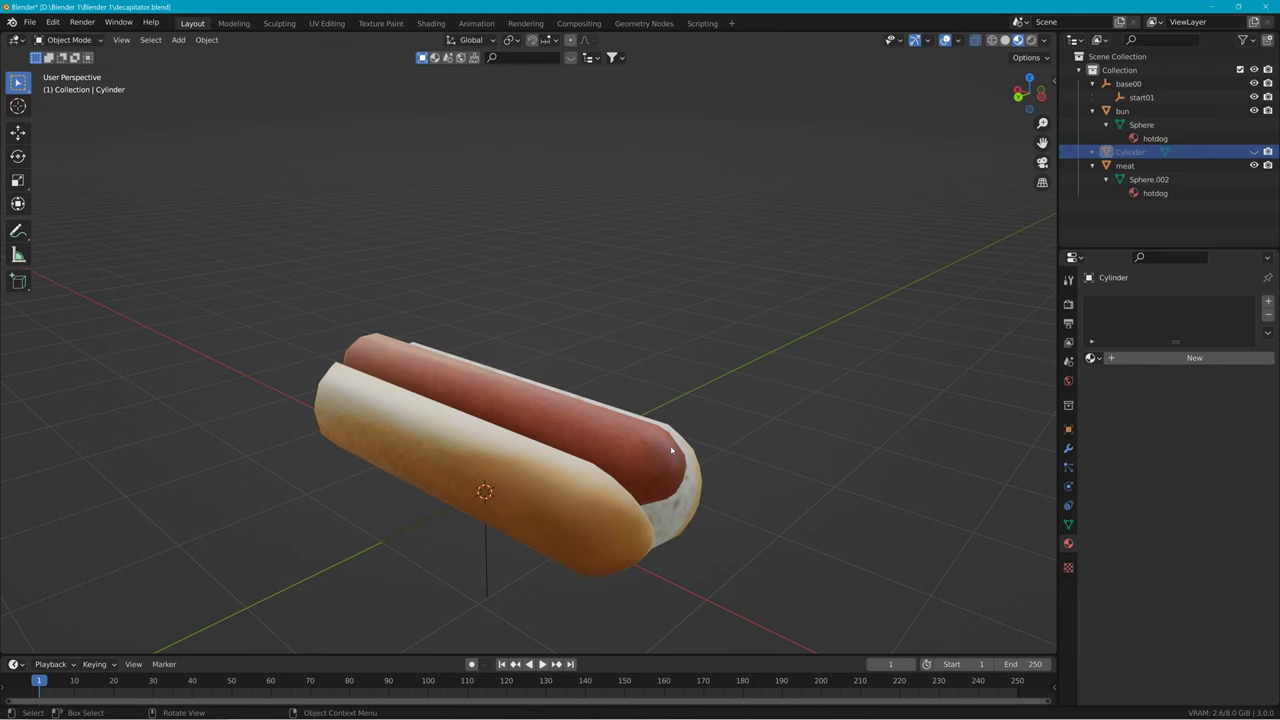
Step: Select both the meat and the bun and set their origins to the 3D cursor
{"action": "middle_click_drag", "start_coordinate": [676, 447], "coordinate": [686, 391]}
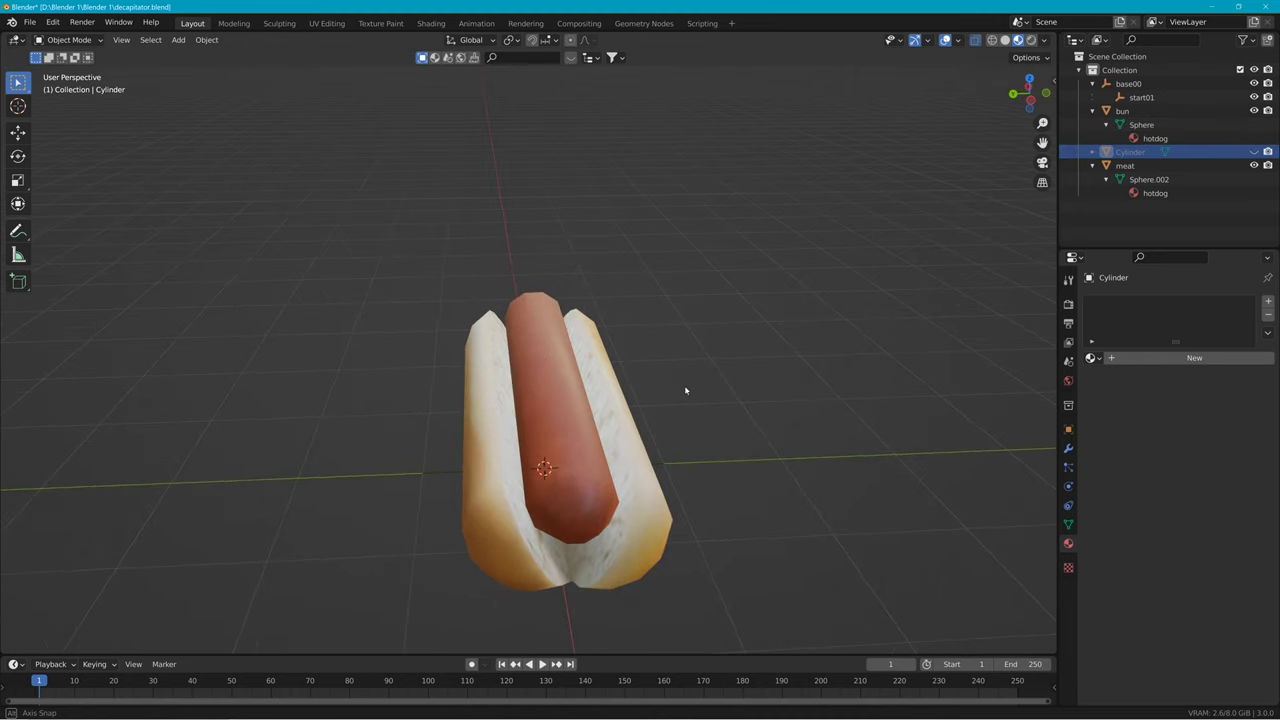
{"action": "left_click", "coordinate": [1125, 165]}
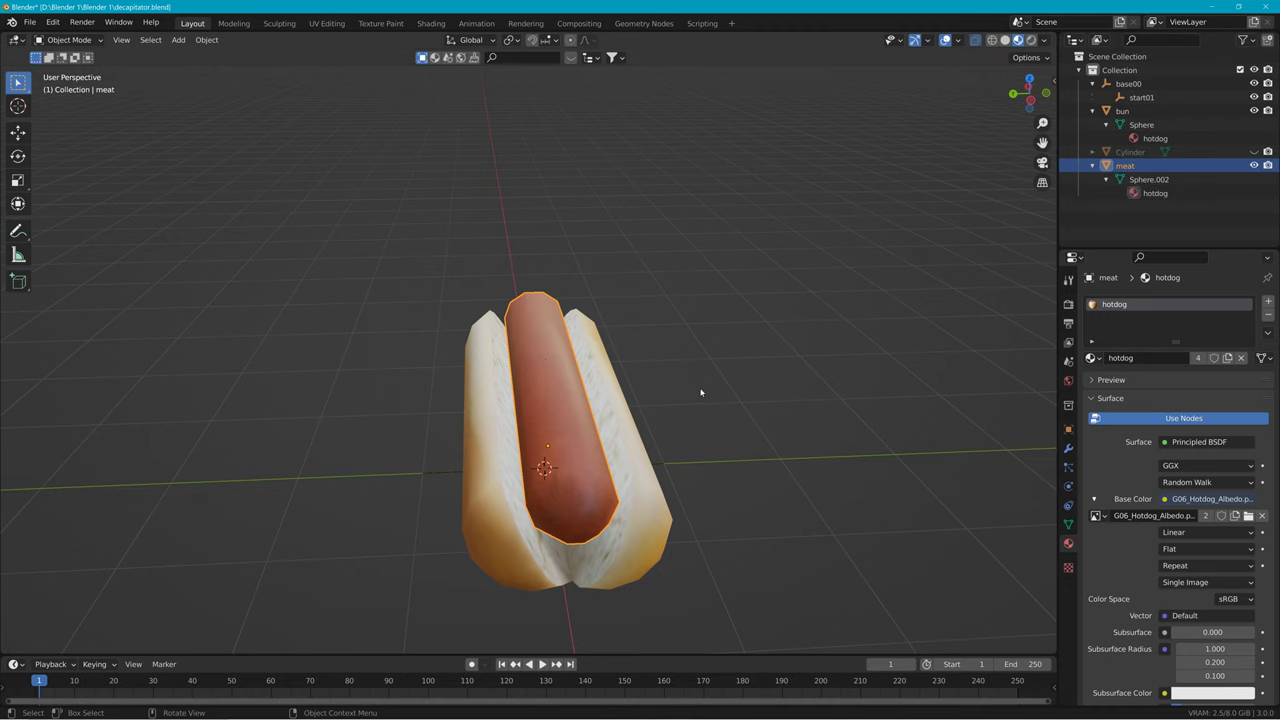
{"action": "middle_click_drag", "start_coordinate": [751, 337], "coordinate": [686, 345]}
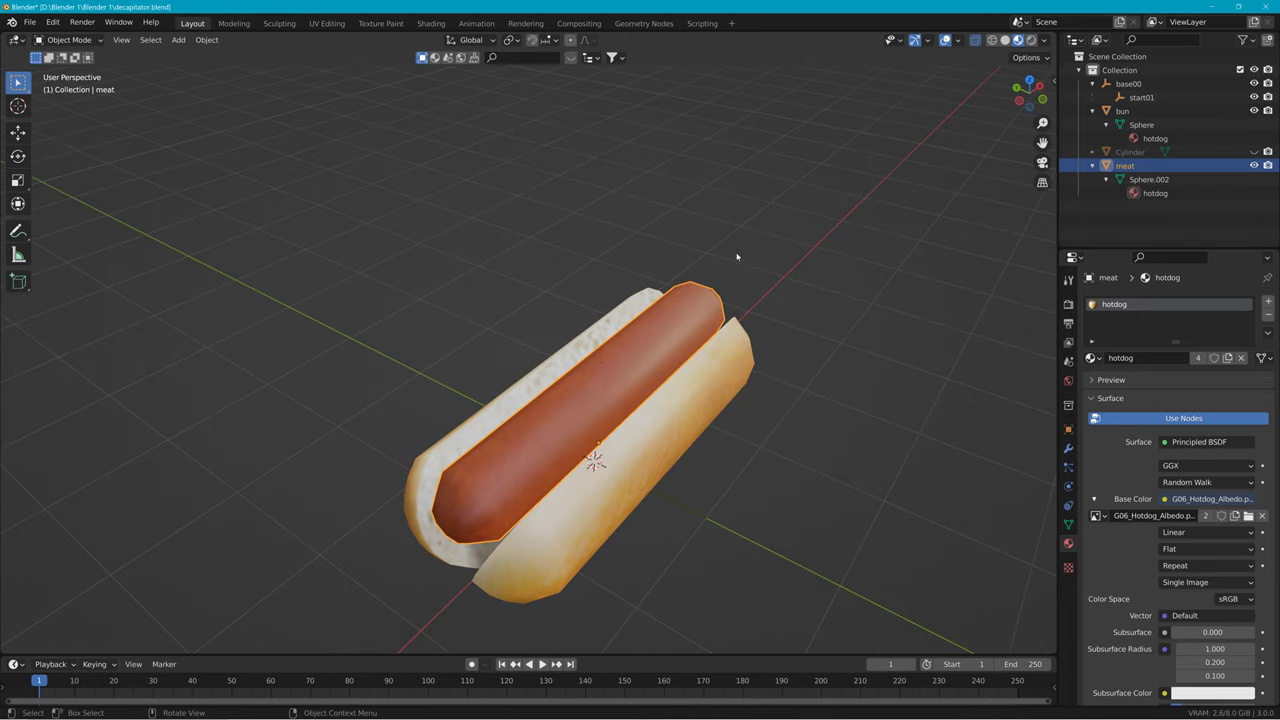
{"action": "middle_click_drag", "start_coordinate": [734, 255], "coordinate": [654, 194]}
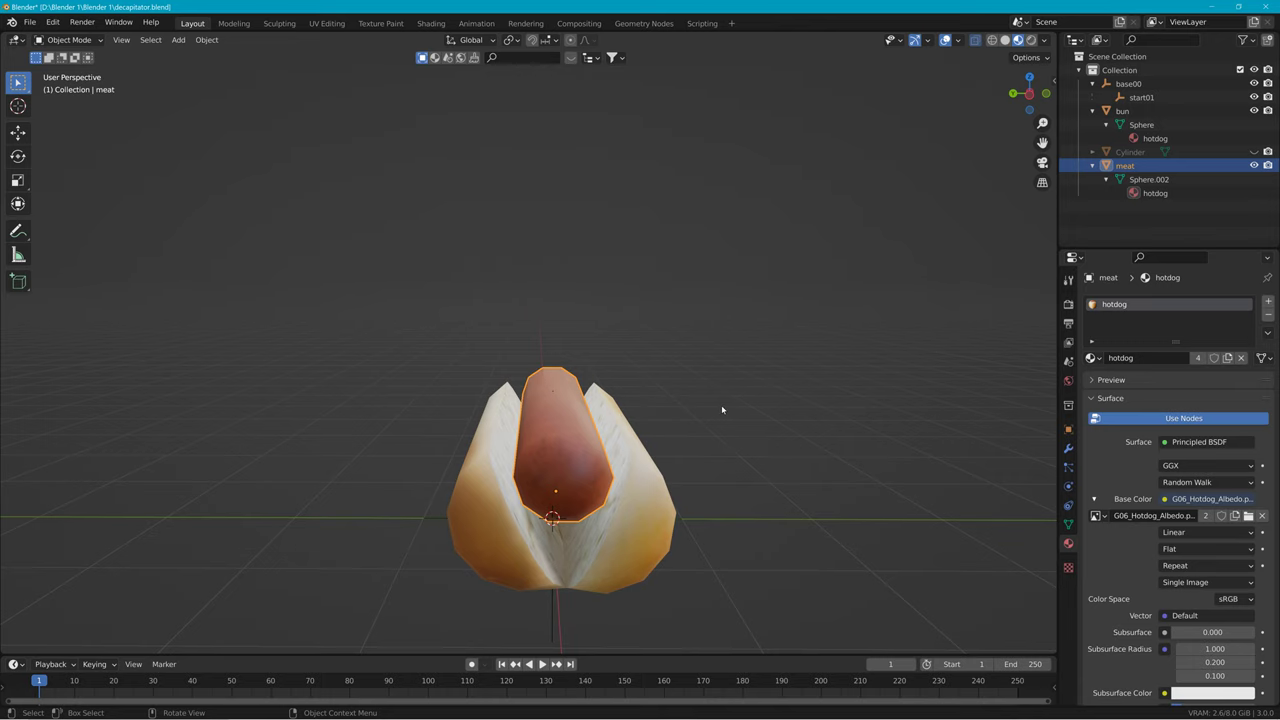
{"action": "middle_click_drag", "start_coordinate": [722, 409], "coordinate": [684, 428]}
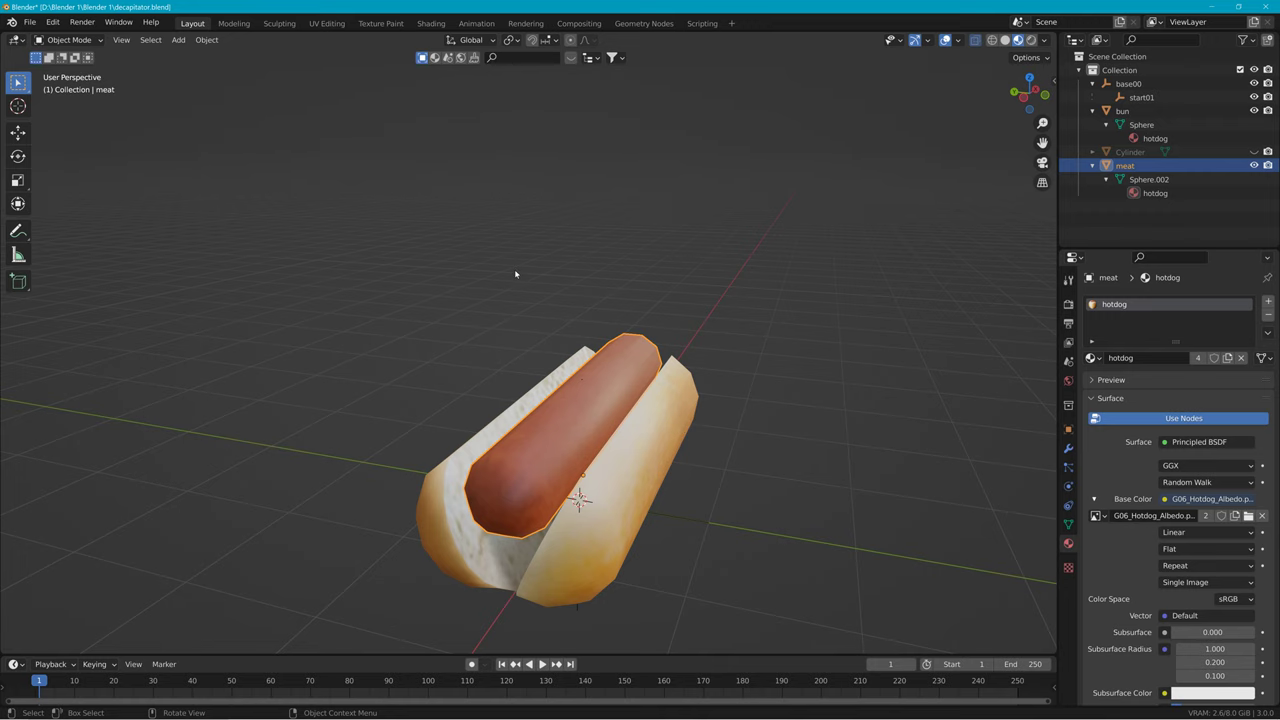
{"action": "middle_click_drag", "start_coordinate": [428, 297], "coordinate": [460, 294]}
{"action": "left_click_drag", "start_coordinate": [496, 387], "coordinate": [548, 459]}
{"action": "left_click", "coordinate": [206, 39]}
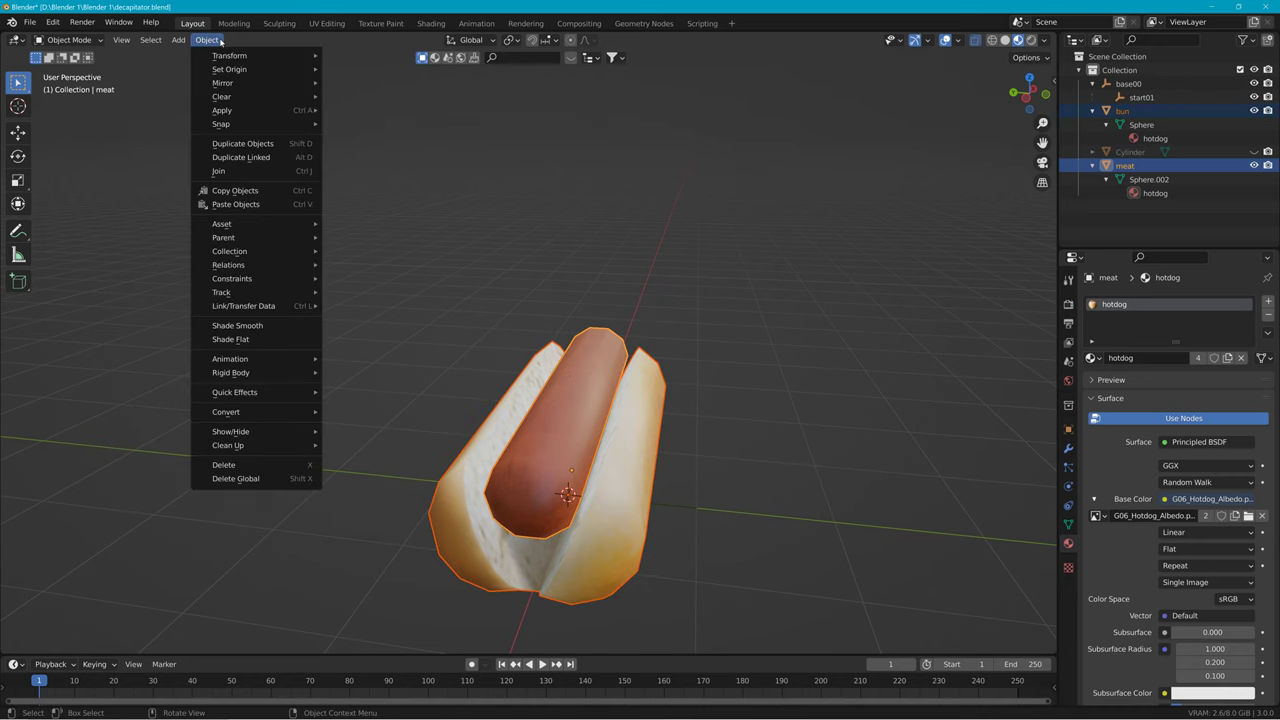
{"action": "mouse_move", "coordinate": [262, 69]}
{"action": "left_click", "coordinate": [383, 98]}
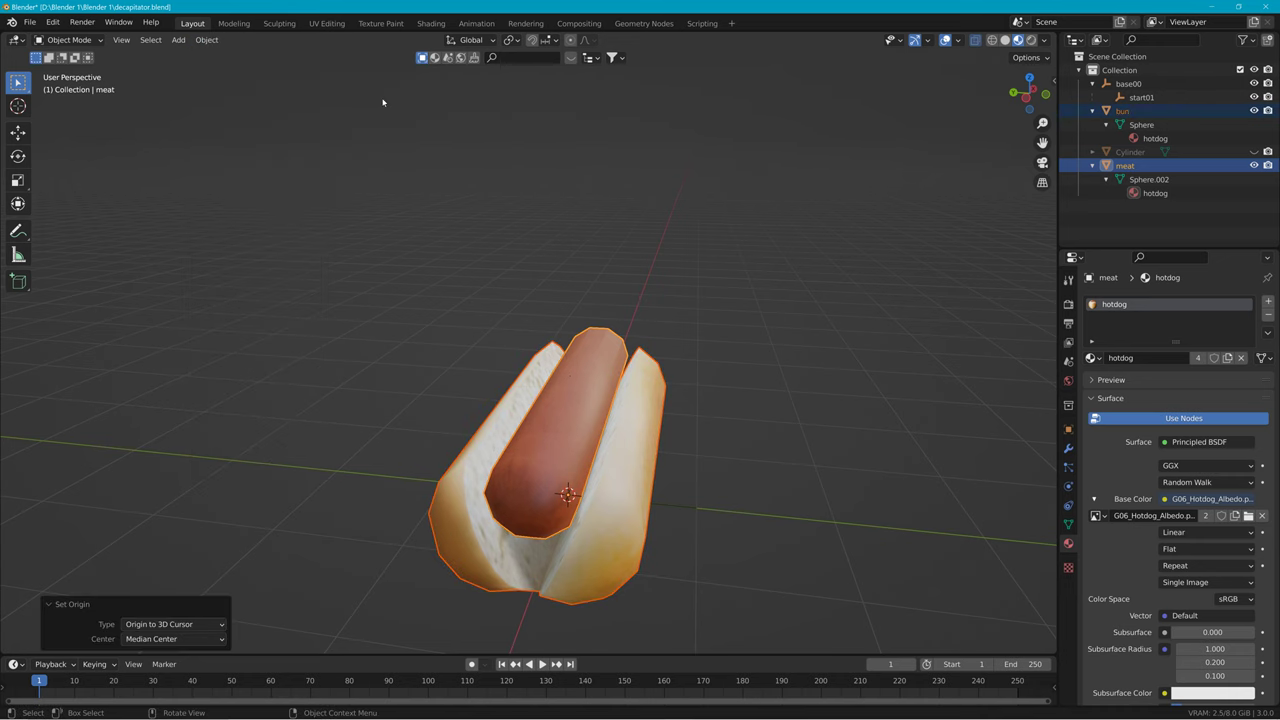
Step: Check the hot dog's position relative to its origin in the left and back orthographic views
{"action": "middle_click_drag", "start_coordinate": [593, 427], "coordinate": [661, 521]}
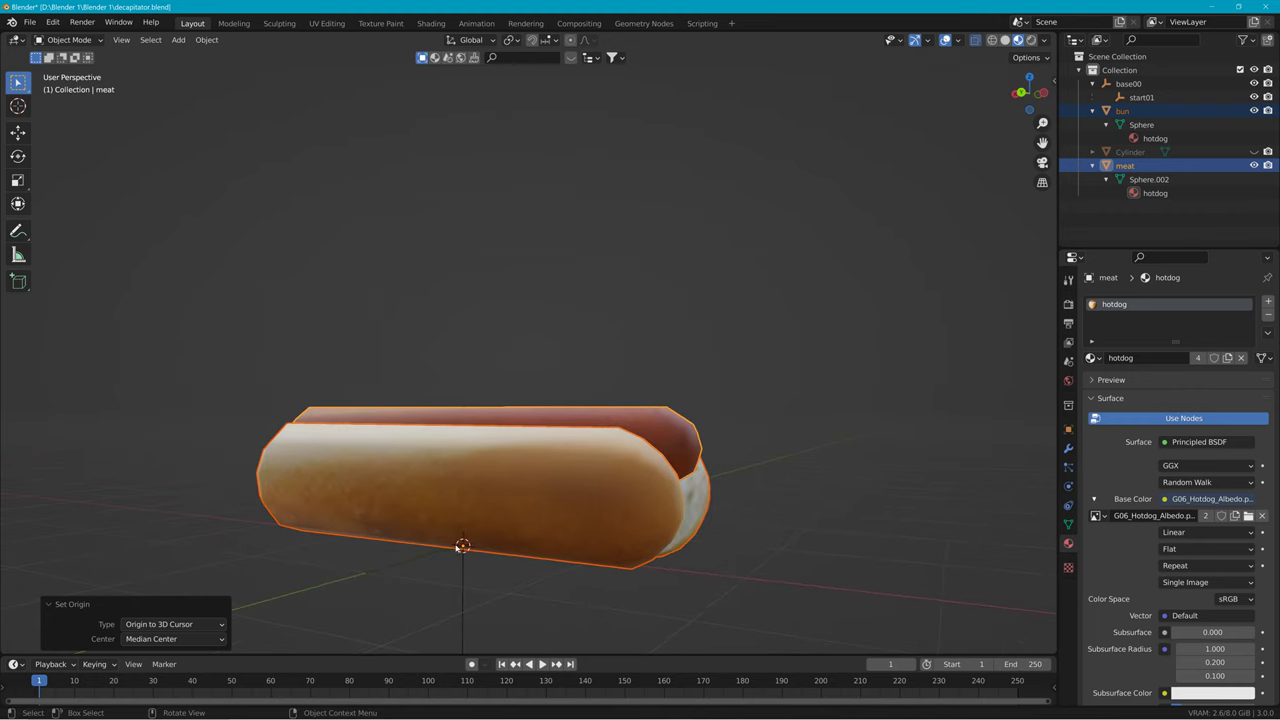
{"action": "middle_click_drag", "start_coordinate": [733, 418], "coordinate": [645, 400]}
{"action": "left_click", "coordinate": [1046, 96]}
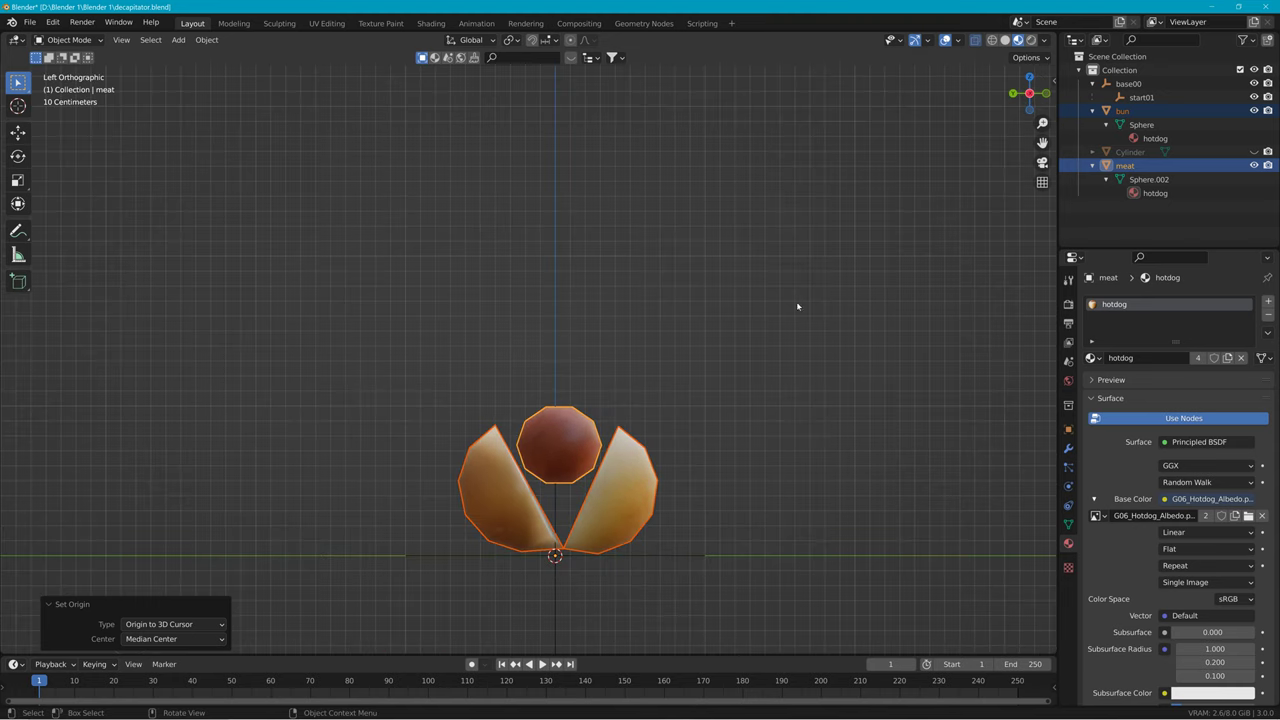
{"action": "scroll", "coordinate": [600, 600], "scroll_direction": "up", "scroll_amount": 4}
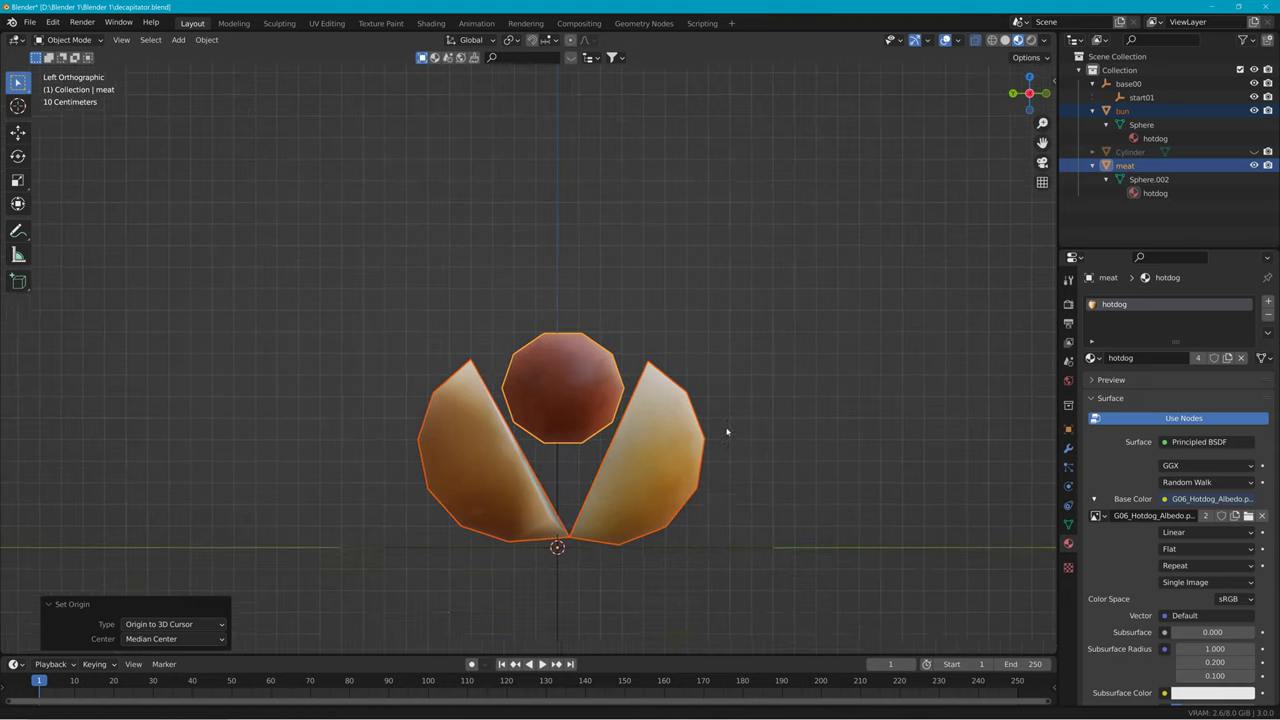
{"action": "scroll", "coordinate": [616, 483], "scroll_direction": "up", "scroll_amount": 2}
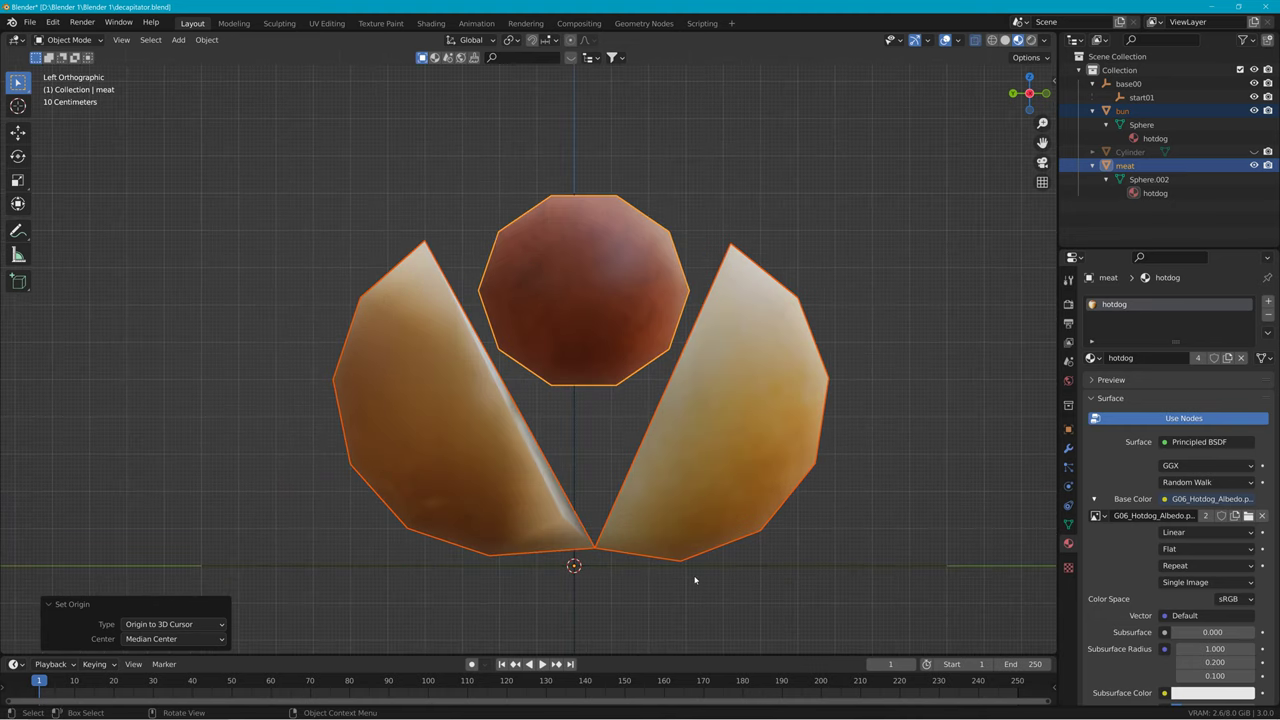
{"action": "left_click", "coordinate": [1014, 93]}
{"action": "scroll", "coordinate": [665, 307], "scroll_direction": "down", "scroll_amount": 2}
{"action": "scroll", "coordinate": [665, 307], "scroll_direction": "down", "scroll_amount": 1}
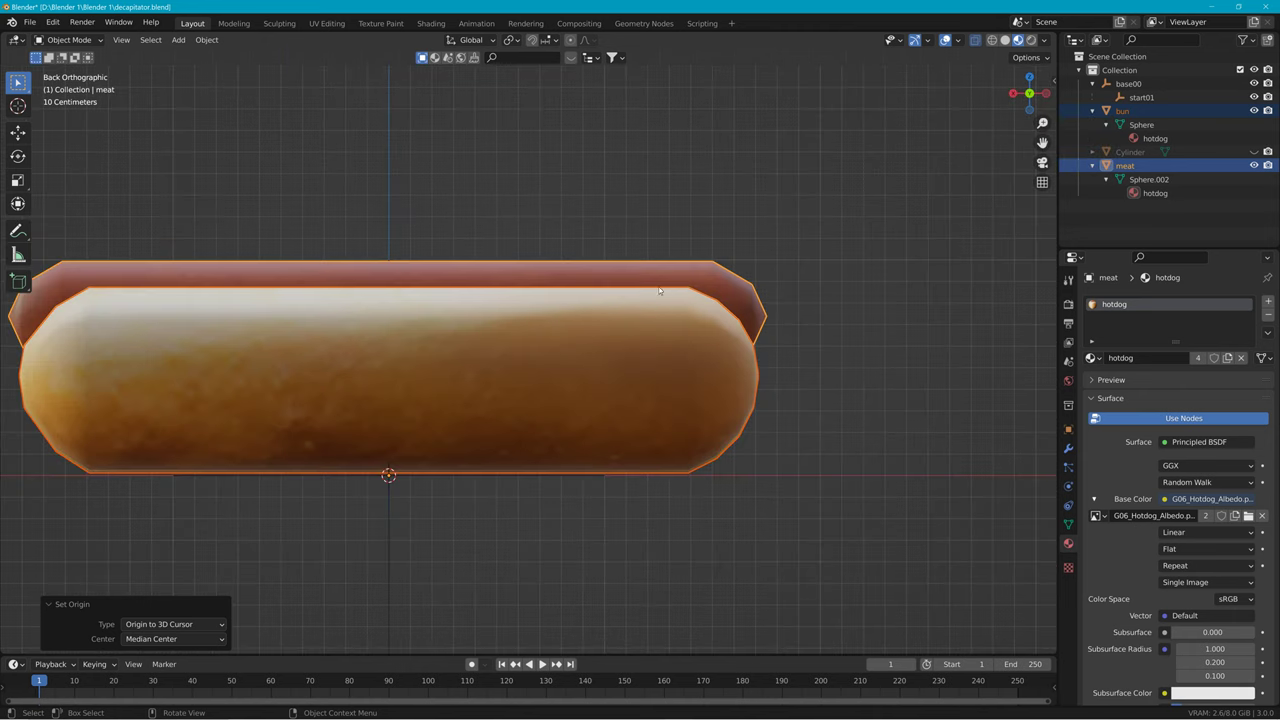
{"action": "middle_click_drag", "start_coordinate": [874, 259], "coordinate": [746, 283]}
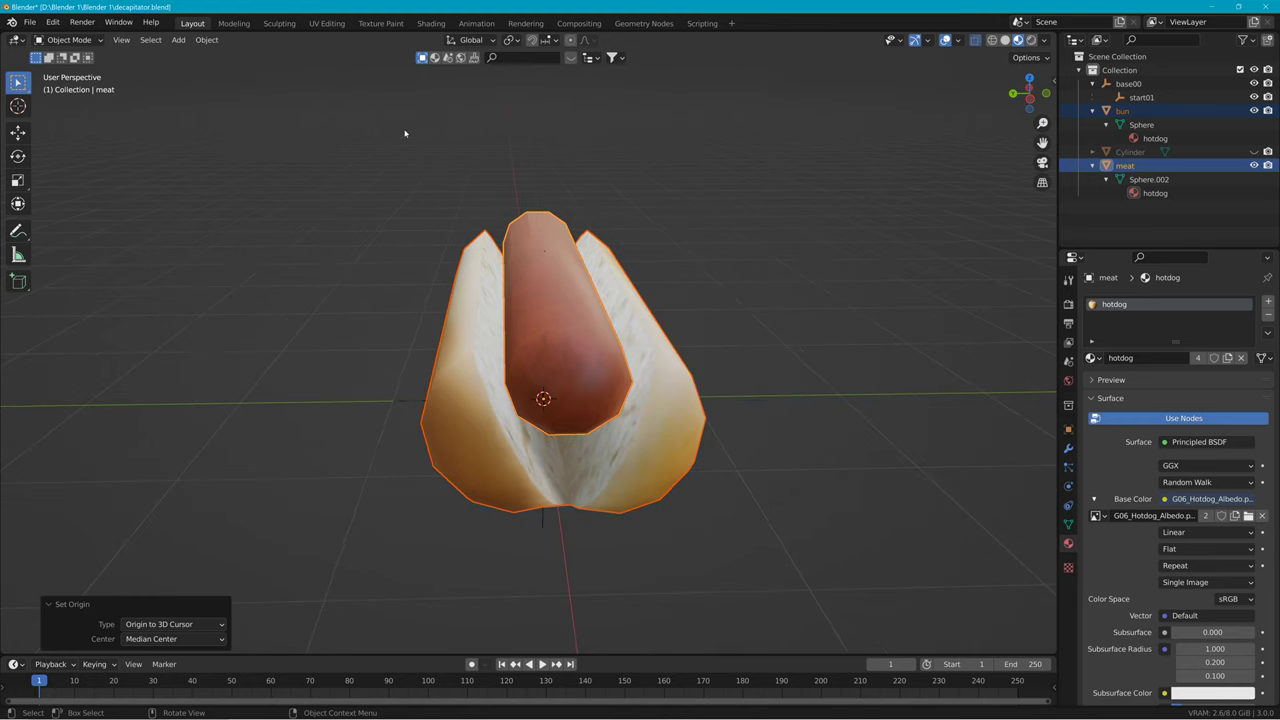
Step: Apply all transforms (location, rotation and scale) to the bun and meat
{"action": "left_click", "coordinate": [206, 39]}
{"action": "mouse_move", "coordinate": [247, 112]}
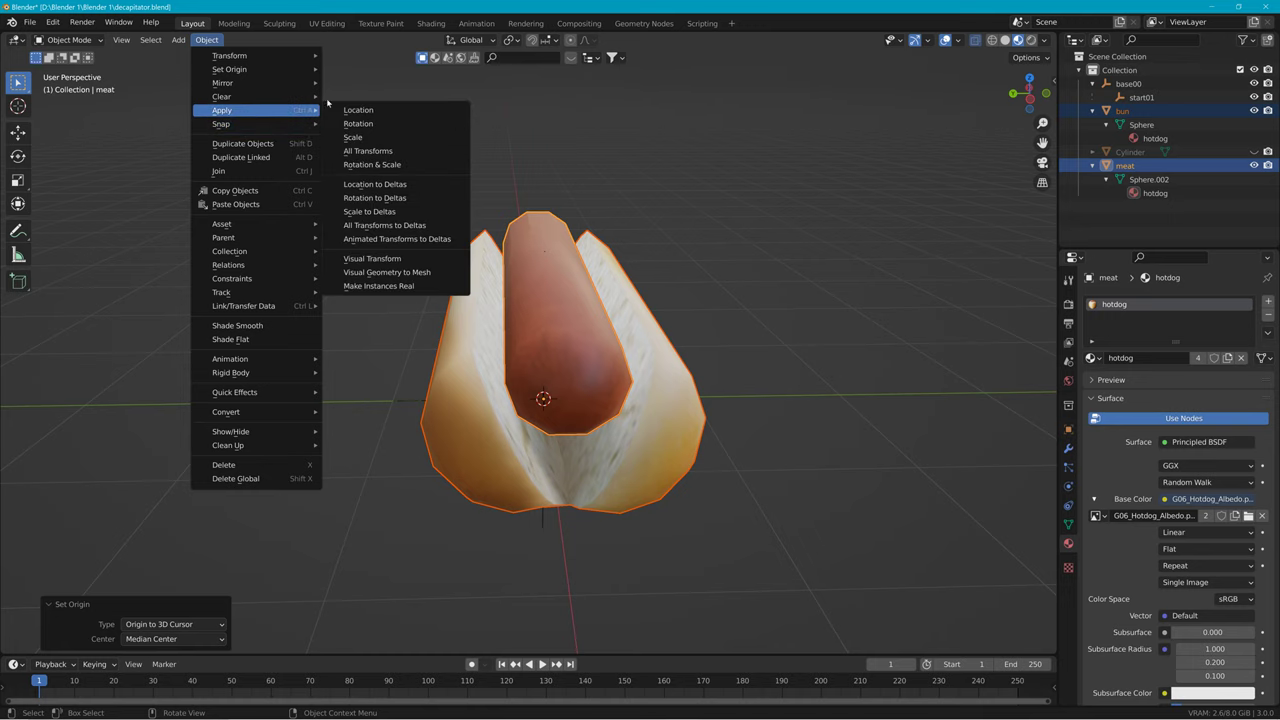
{"action": "left_click", "coordinate": [345, 152]}
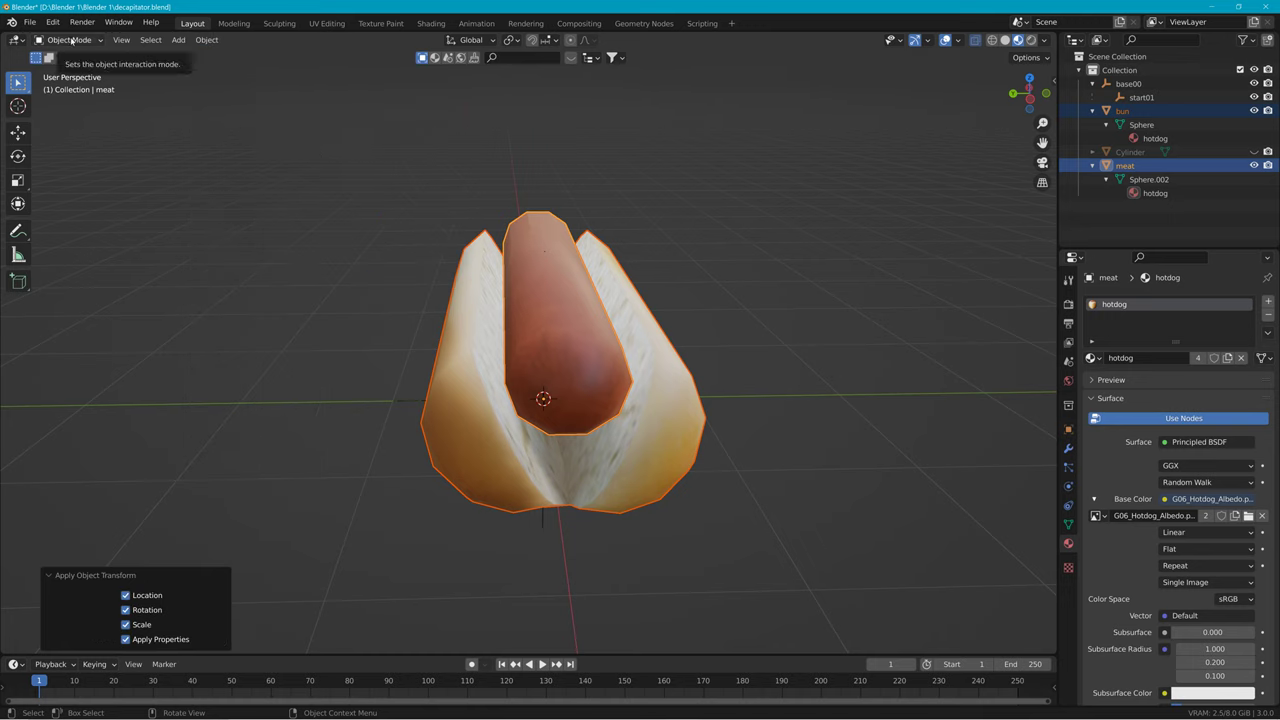
Step: Save the scene as a new file named hotdog.blend in D:\Blender 1\Blender 1
{"action": "left_click", "coordinate": [30, 22]}
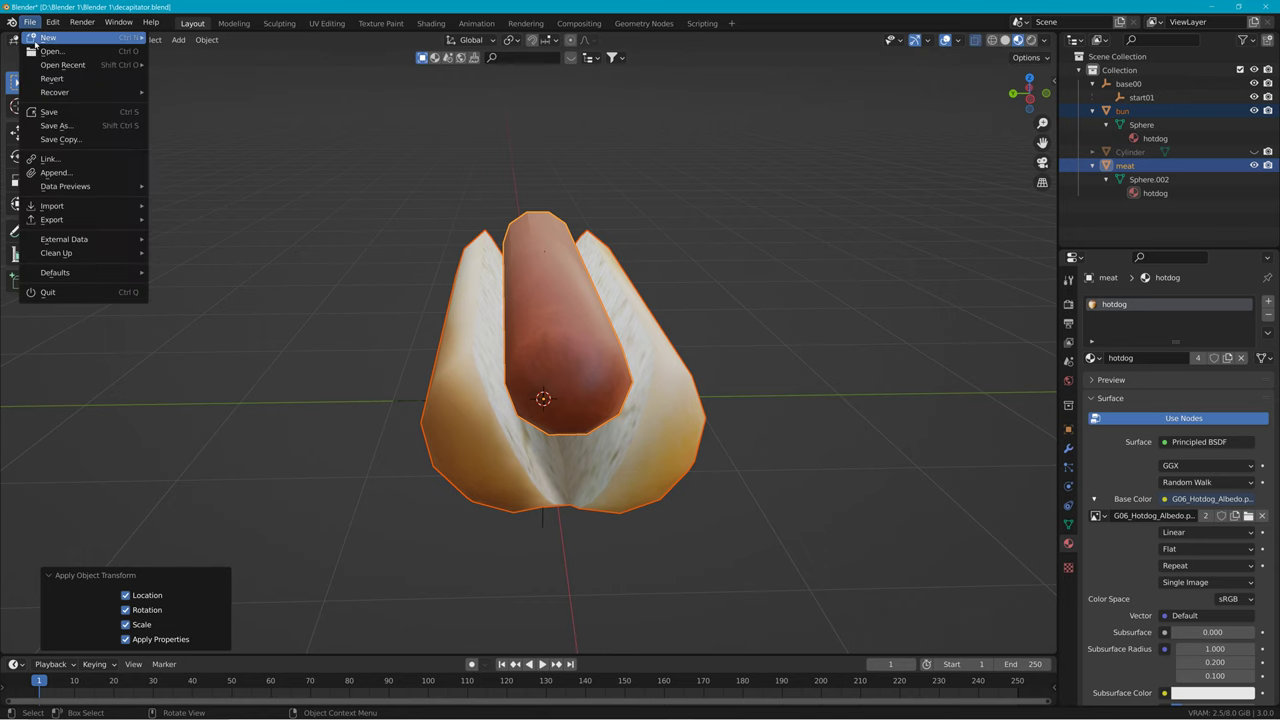
{"action": "left_click", "coordinate": [58, 126]}
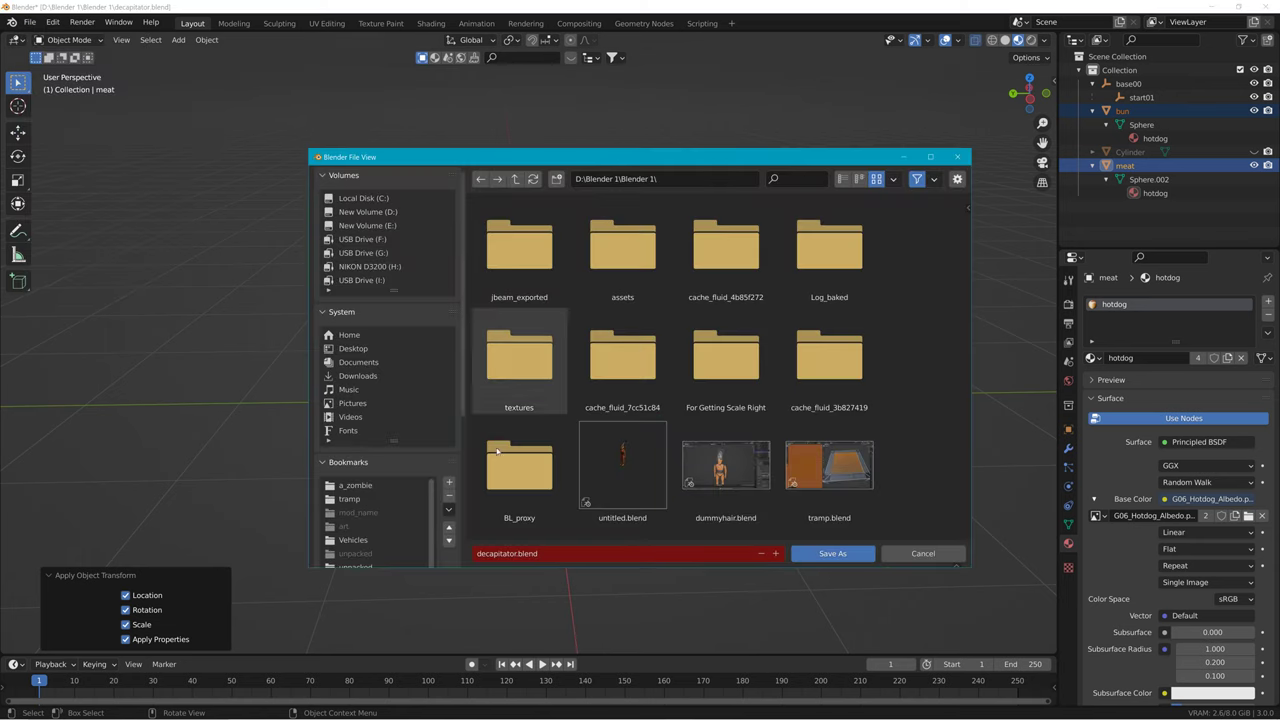
{"action": "left_click", "coordinate": [553, 555]}
{"action": "type", "text": "h"}
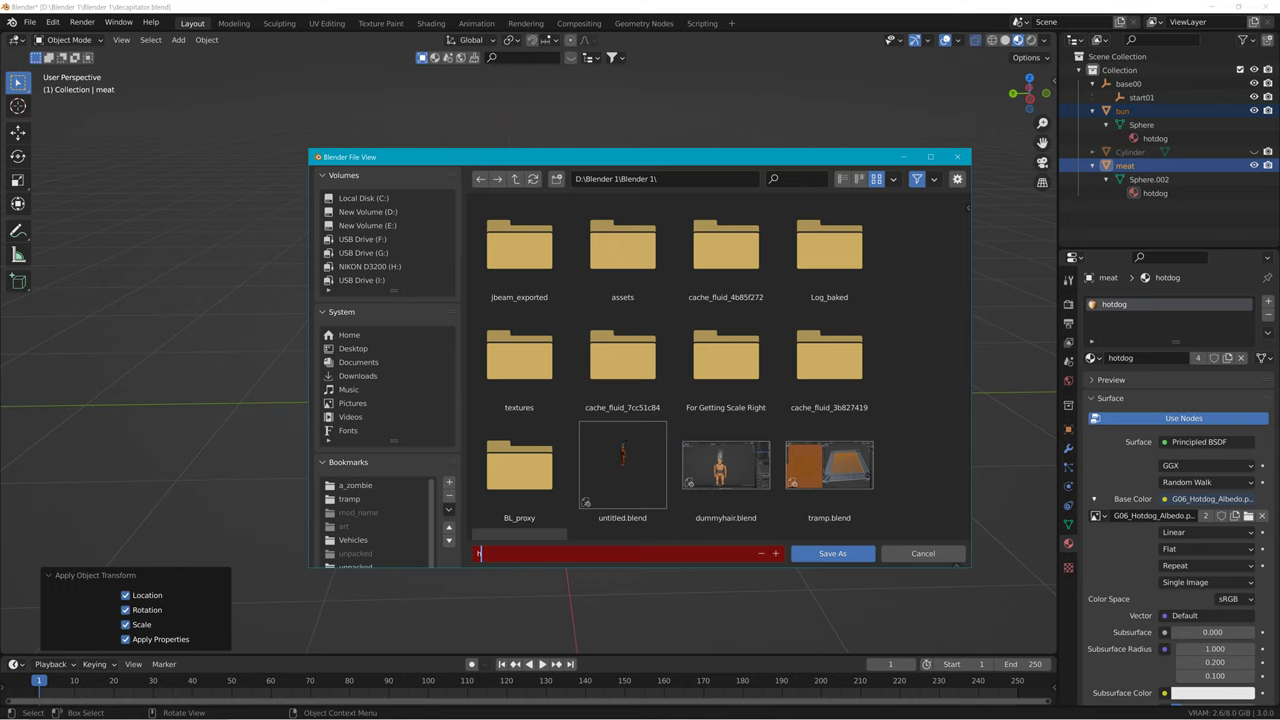
{"action": "type", "text": "otdog.blend"}
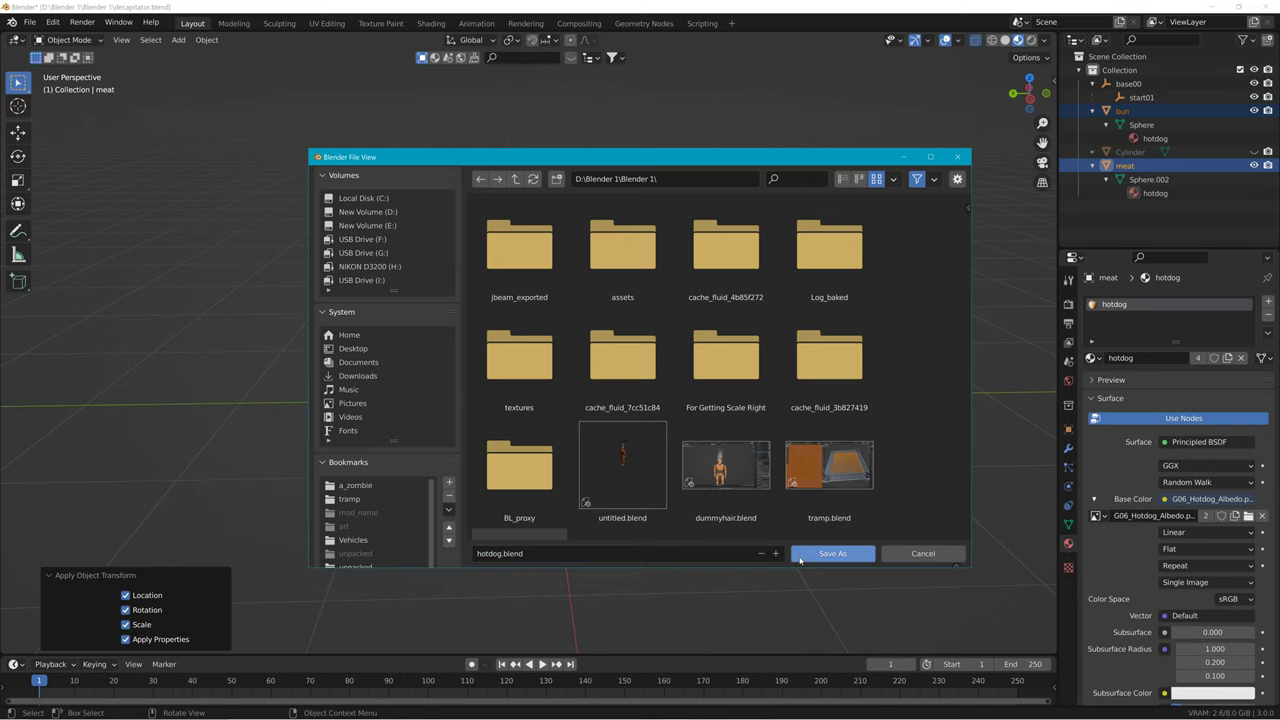
{"action": "left_click", "coordinate": [819, 551]}
Step: Switch to the desktop and open the Unpacked mods folder inside the BeamNG.drive 0.24 user folder
{"action": "left_click", "coordinate": [1216, 7]}
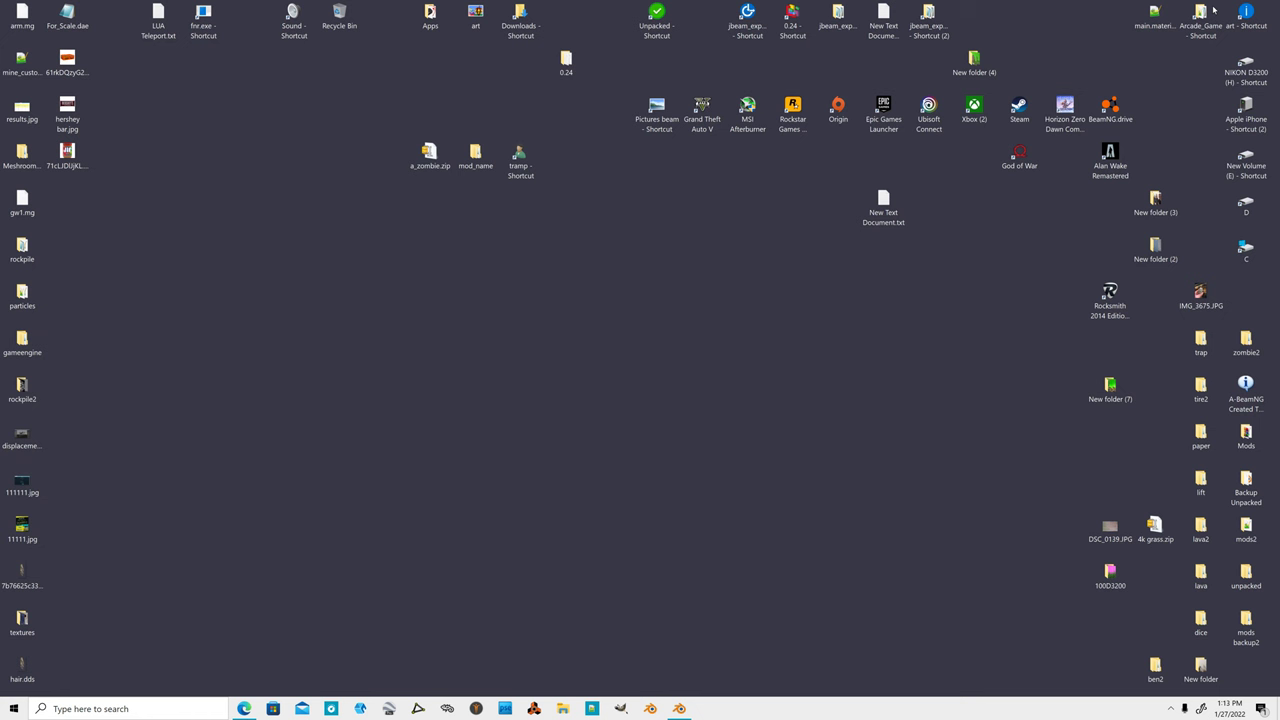
{"action": "double_click", "coordinate": [792, 18]}
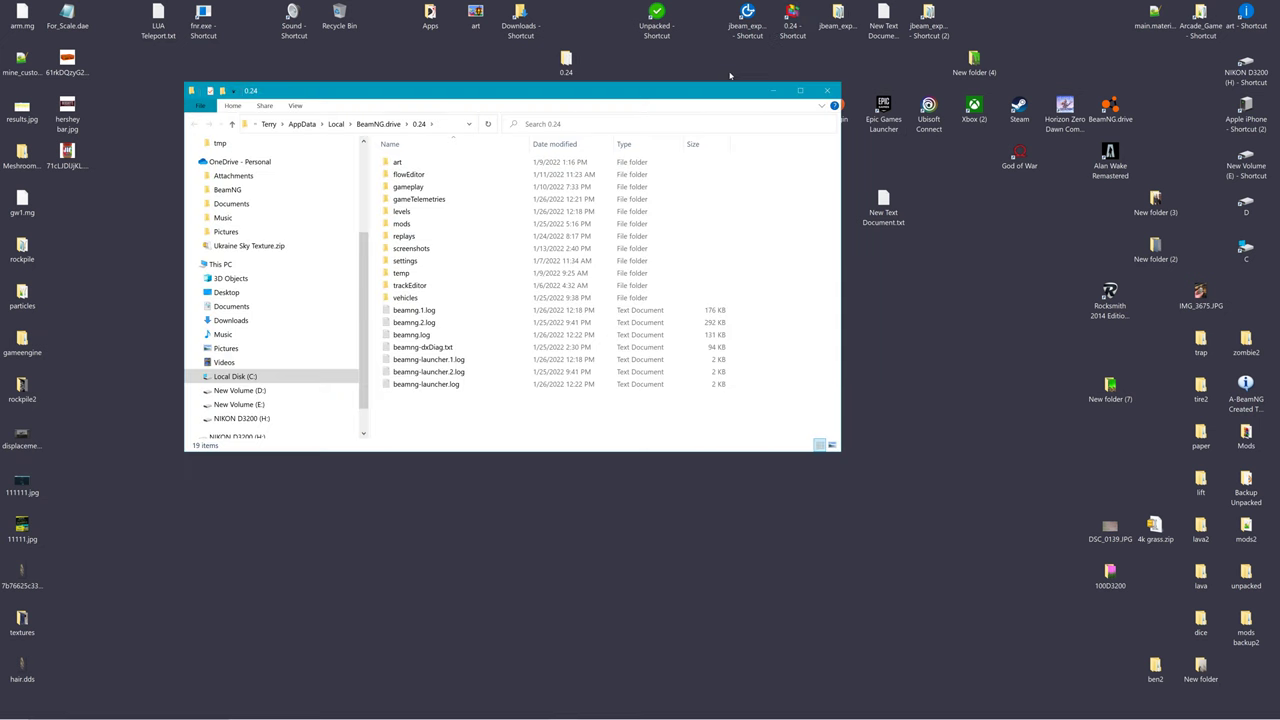
{"action": "double_click", "coordinate": [410, 225]}
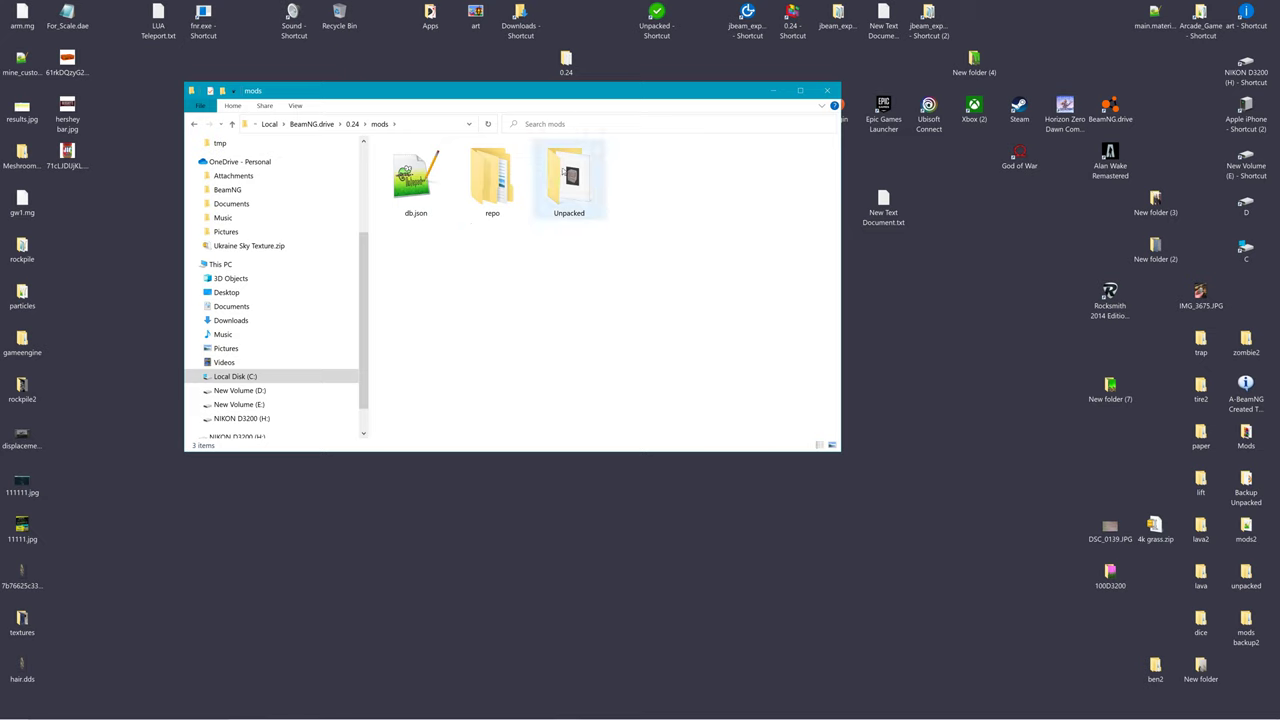
{"action": "double_click", "coordinate": [563, 200]}
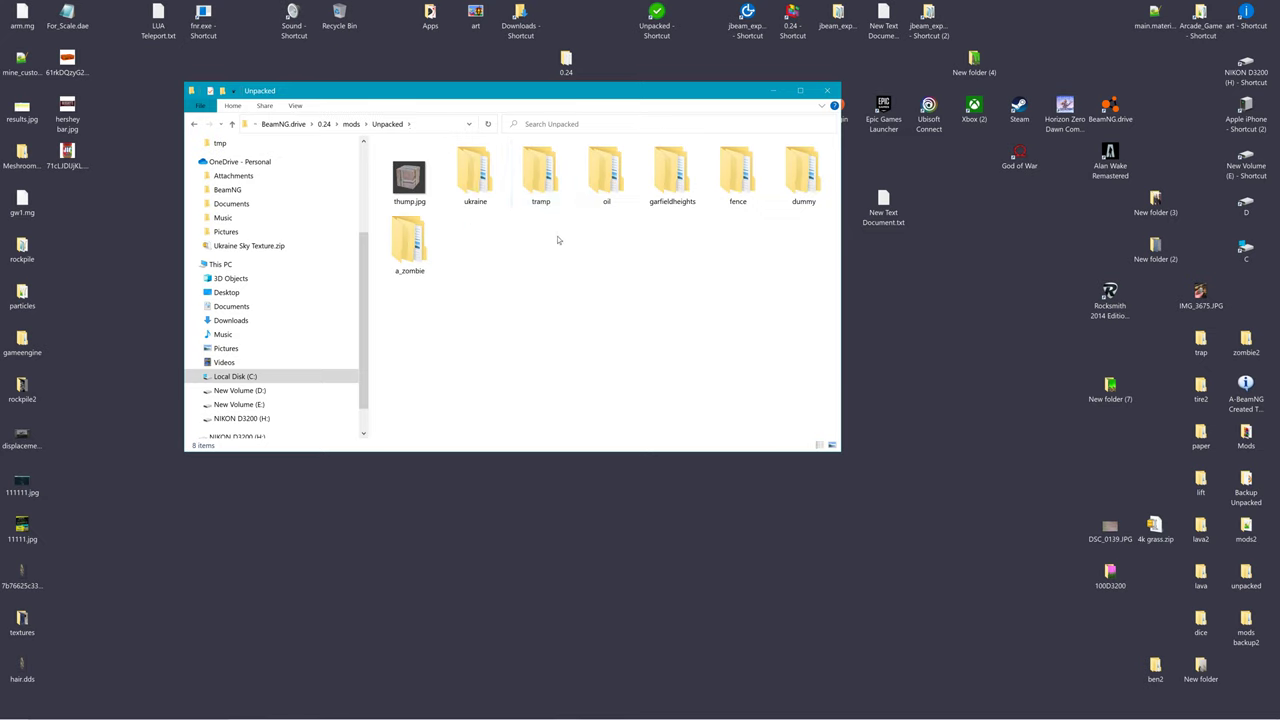
Step: Copy the tramp mod folder from the Unpacked folder to the desktop
{"action": "left_click", "coordinate": [556, 180]}
{"action": "right_click_drag", "start_coordinate": [545, 183], "coordinate": [767, 556]}
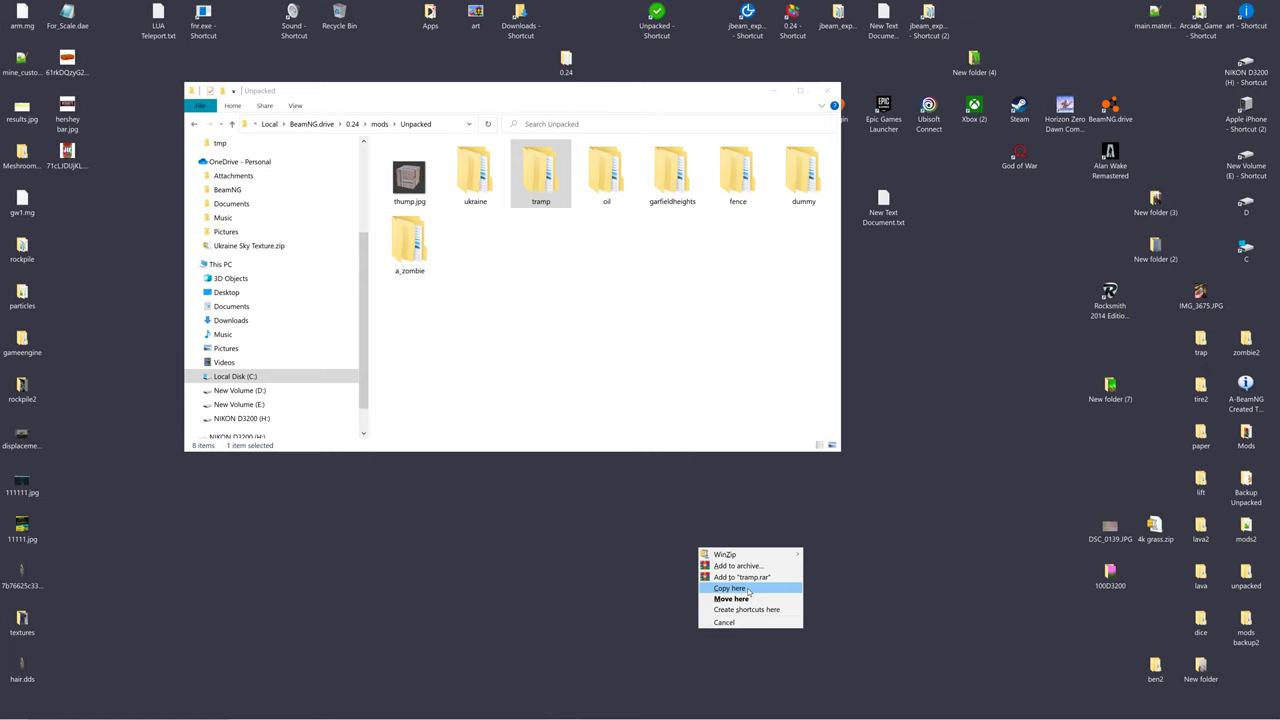
{"action": "left_click", "coordinate": [730, 588]}
Step: Rename the tramp folder copy on the desktop to hotdog and move it into the Unpacked mods folder
{"action": "right_click", "coordinate": [689, 538]}
{"action": "right_click", "coordinate": [706, 544]}
{"action": "left_click", "coordinate": [752, 498]}
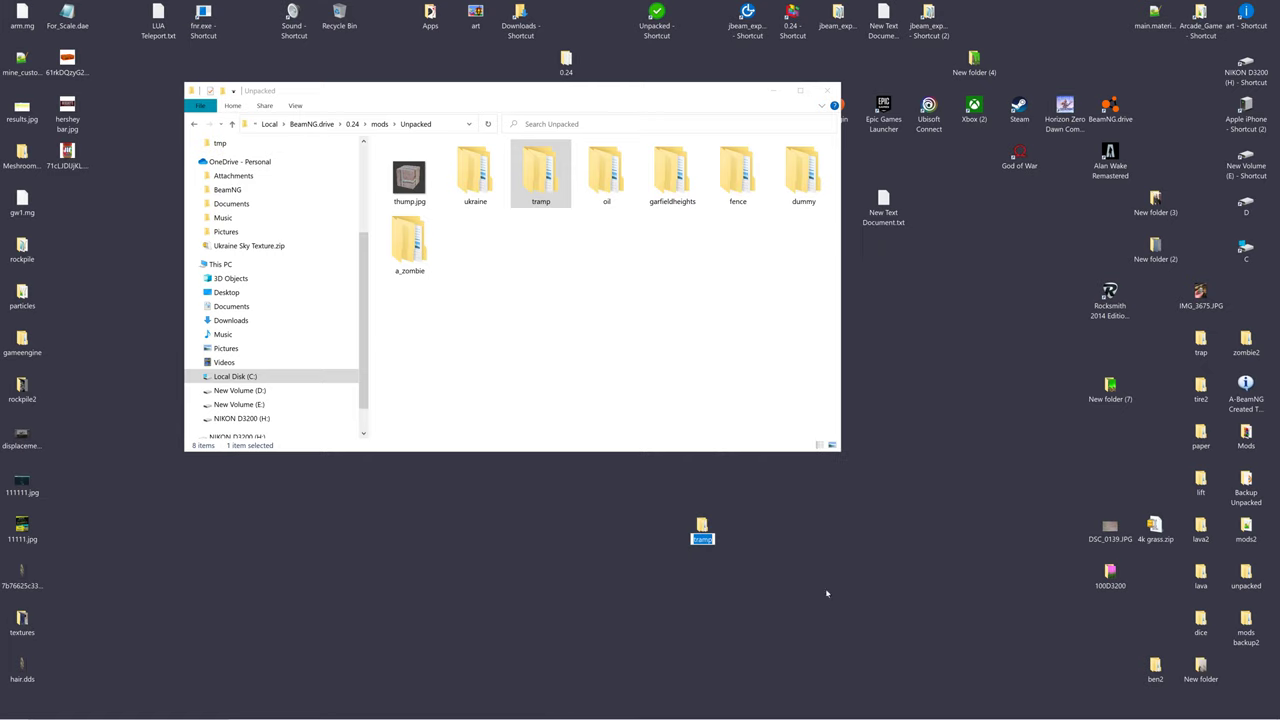
{"action": "type", "text": "hotdog"}
{"action": "key", "text": "Return"}
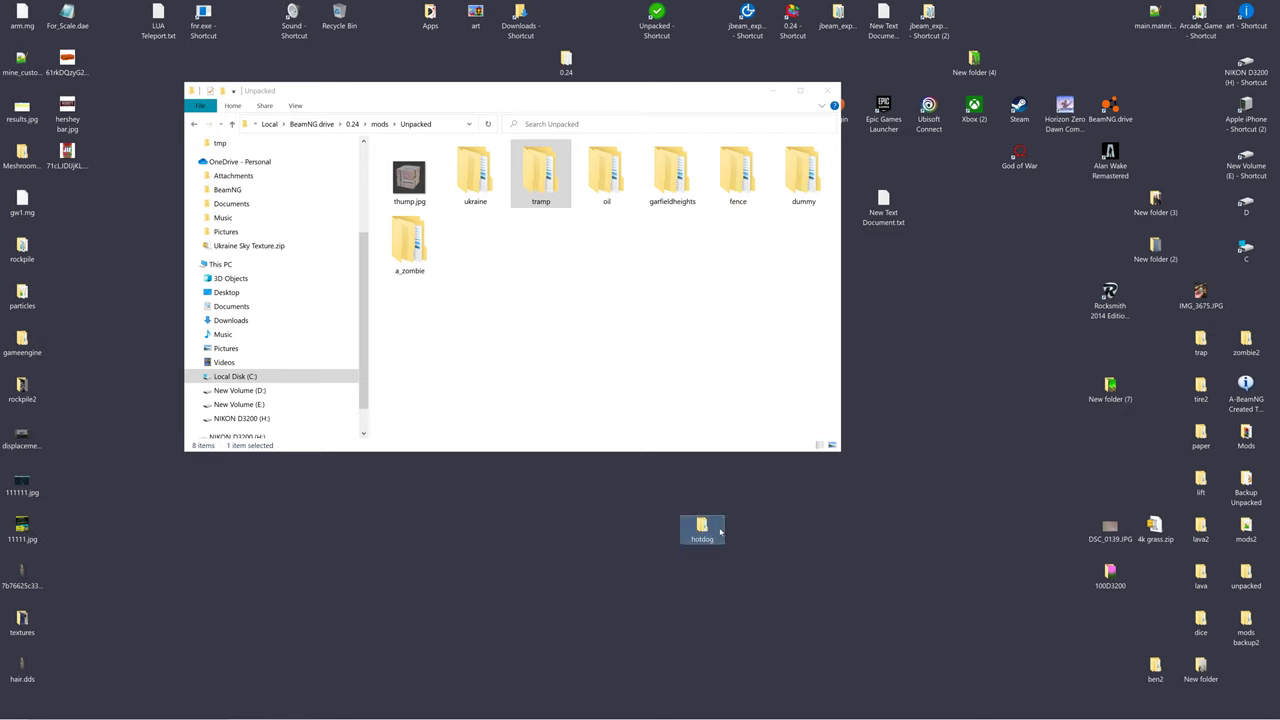
{"action": "right_click_drag", "start_coordinate": [702, 527], "coordinate": [588, 268]}
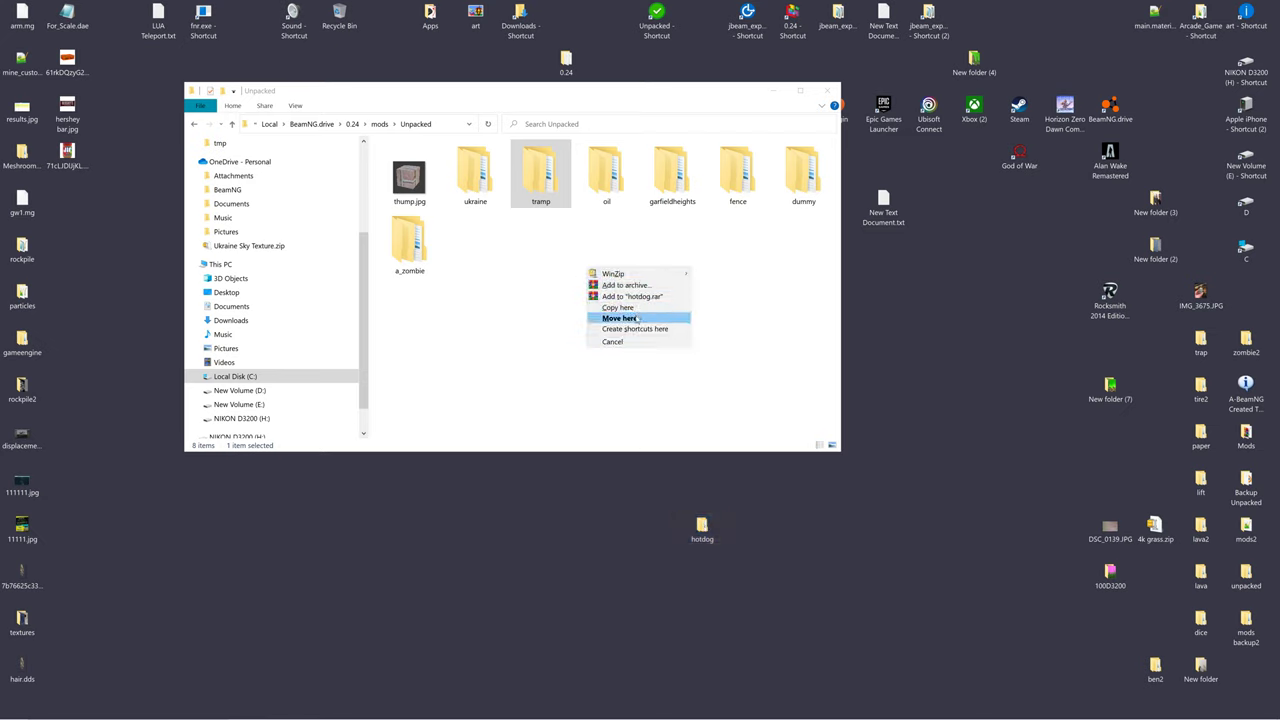
{"action": "left_click", "coordinate": [622, 318]}
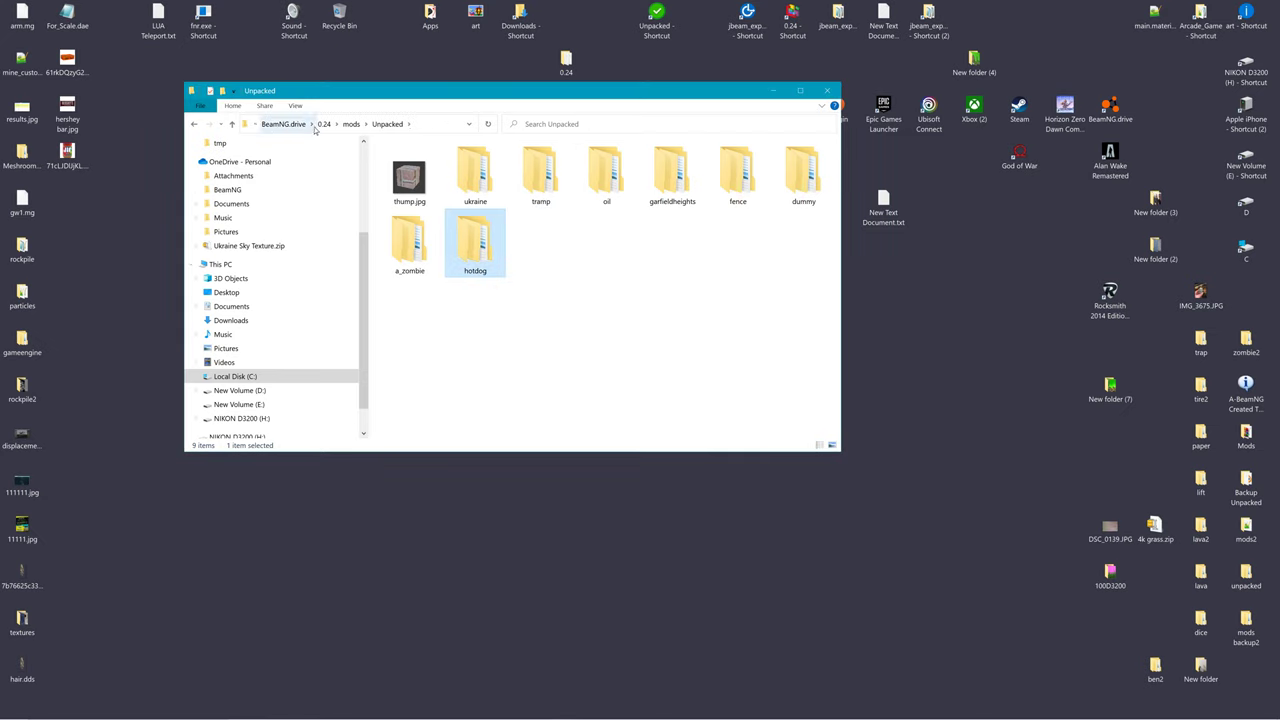
Step: Retrace the folder path from BeamNG.drive through 0.24 and mods back to the Unpacked folder
{"action": "left_click", "coordinate": [324, 124]}
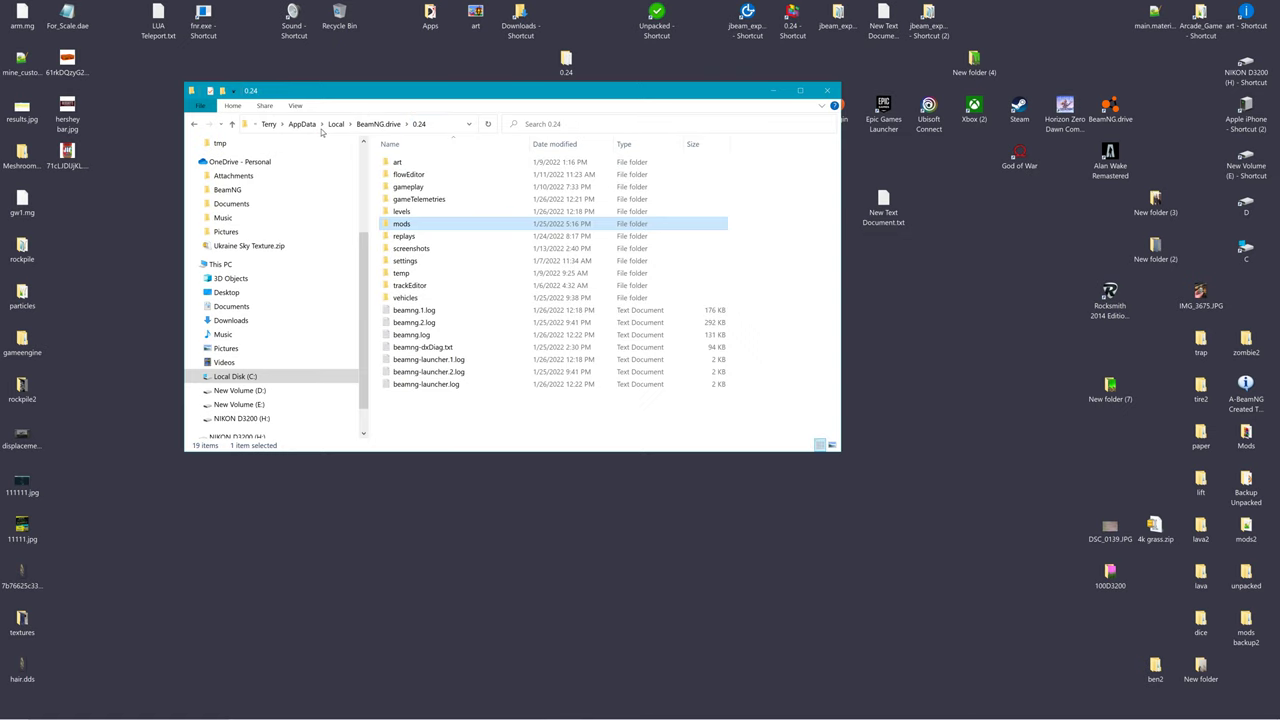
{"action": "left_click", "coordinate": [379, 124]}
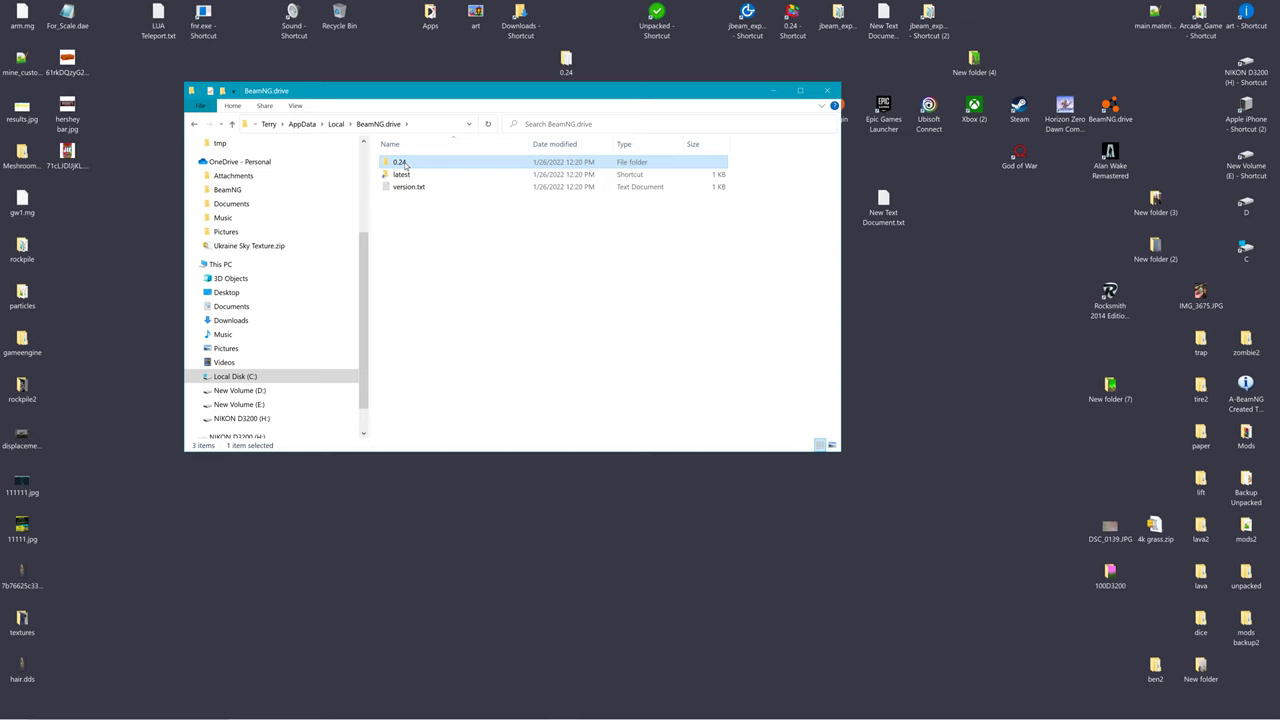
{"action": "double_click", "coordinate": [405, 165]}
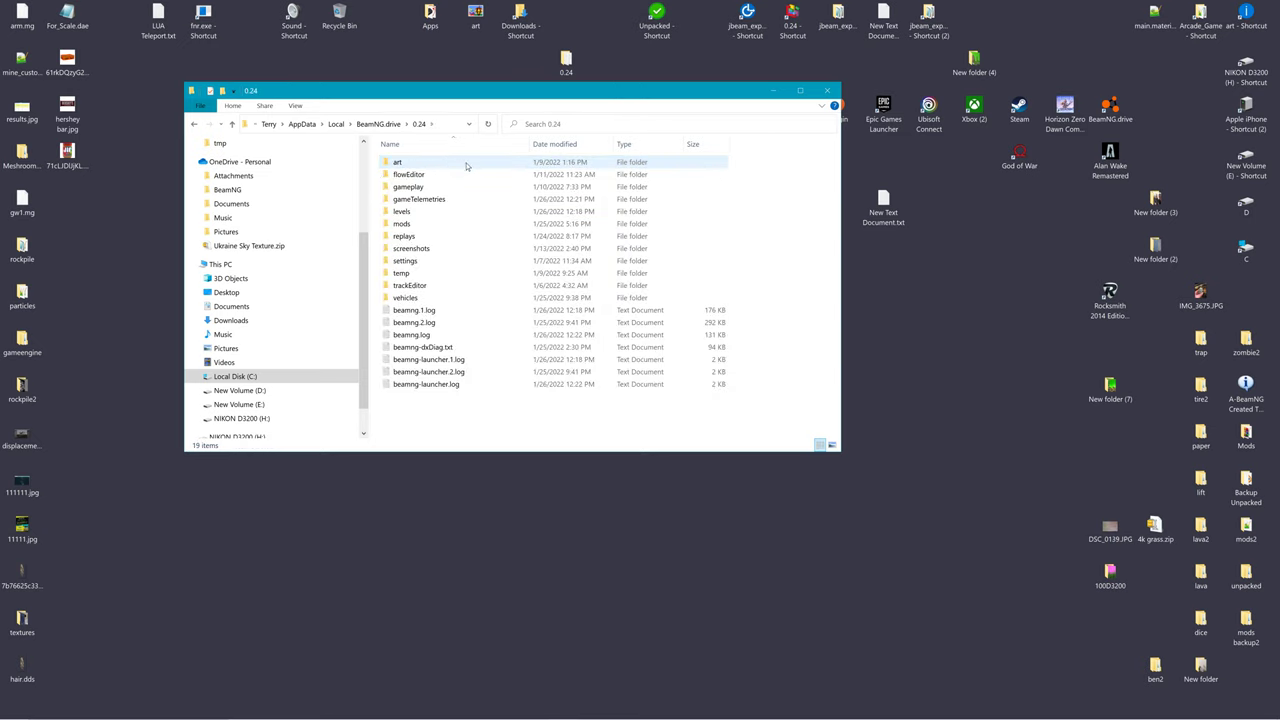
{"action": "double_click", "coordinate": [403, 224]}
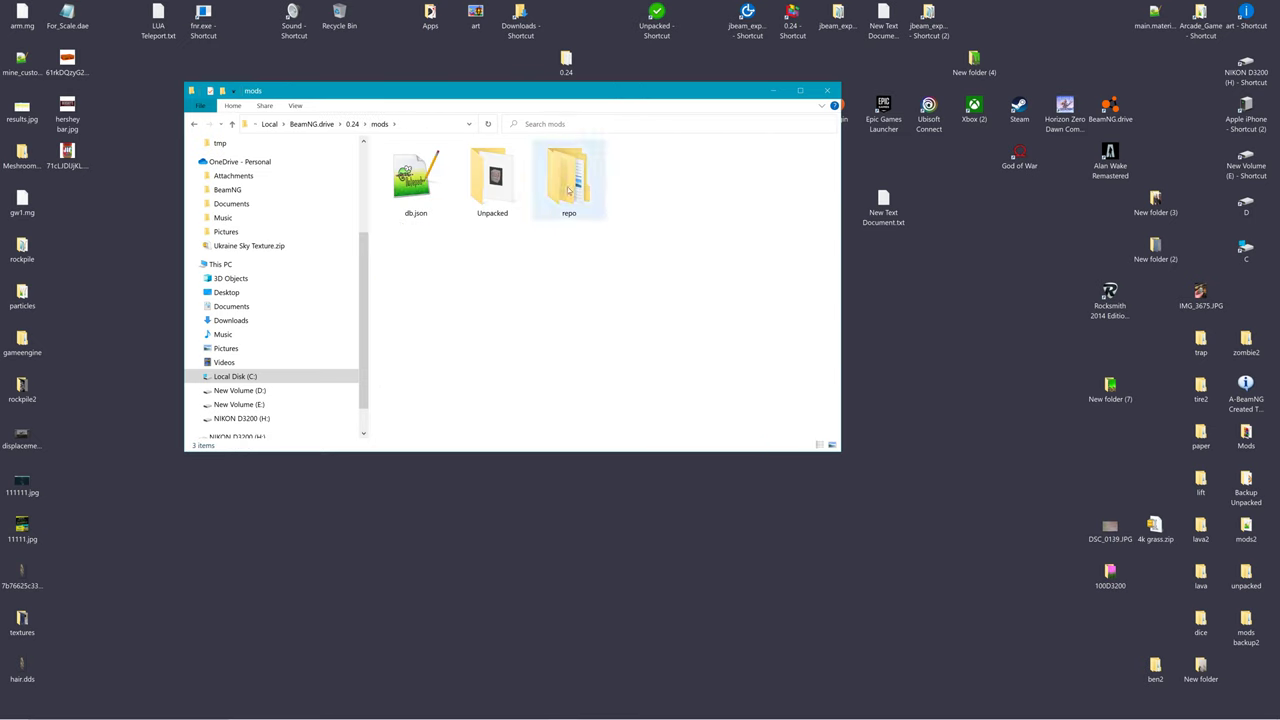
{"action": "double_click", "coordinate": [487, 209]}
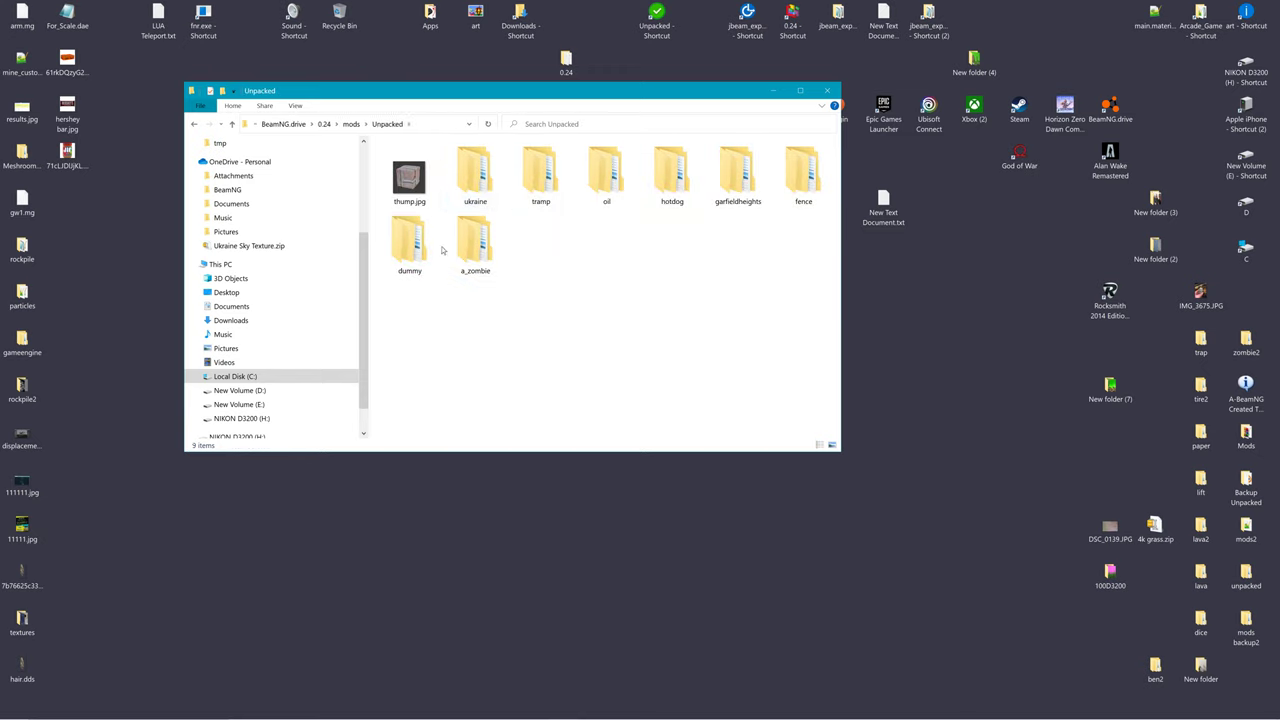
Step: Open info.json from the hotdog mod's mod_info folder and change its name value to "hotdog"
{"action": "left_click", "coordinate": [662, 189]}
{"action": "double_click", "coordinate": [662, 189]}
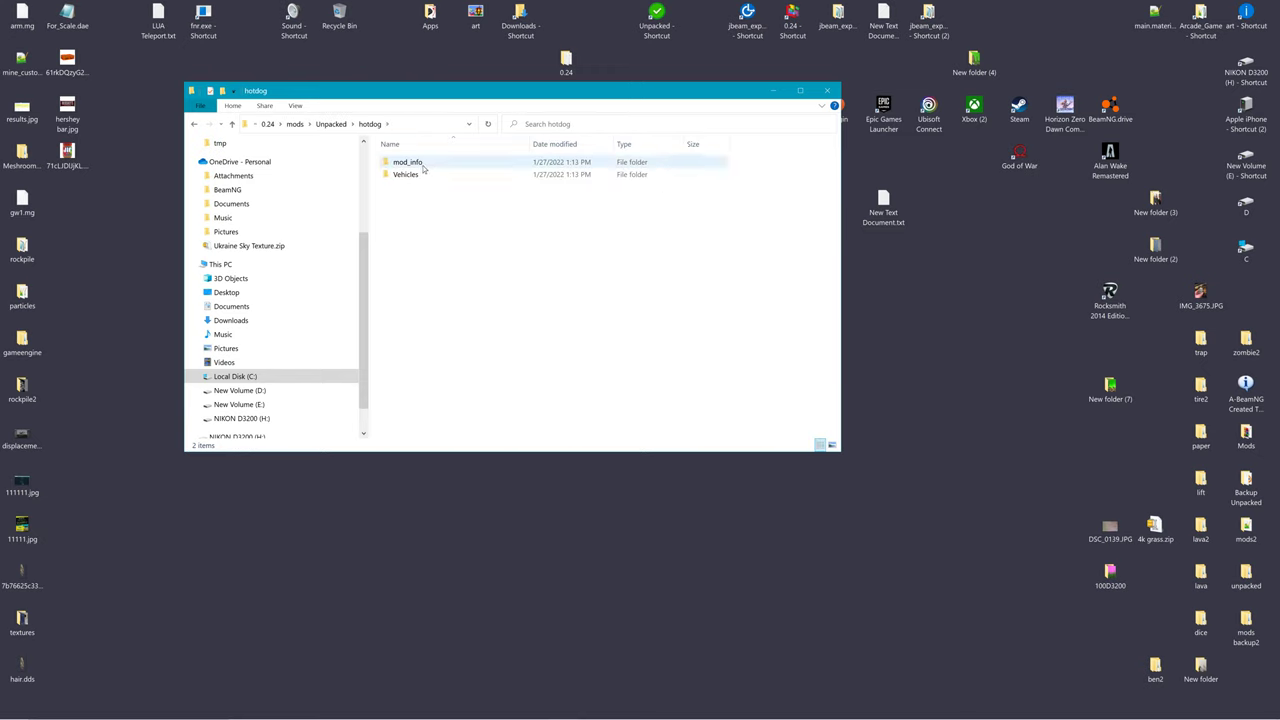
{"action": "double_click", "coordinate": [420, 168]}
{"action": "double_click", "coordinate": [420, 168]}
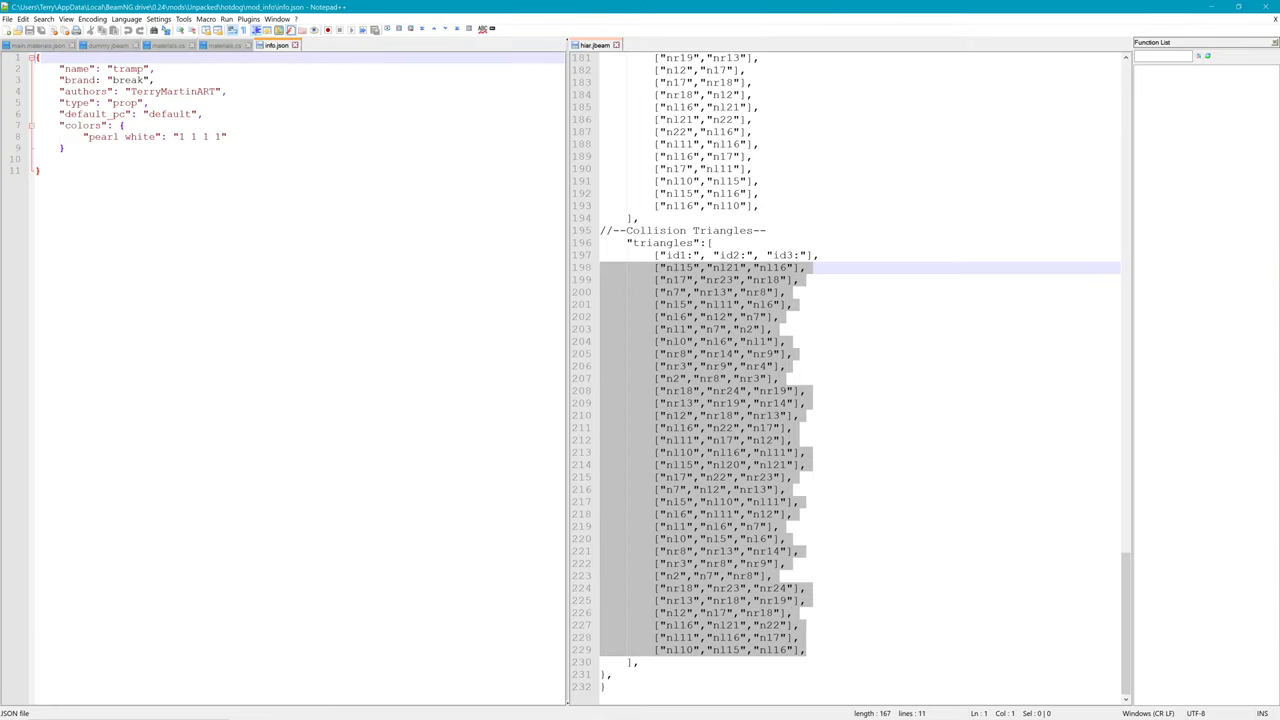
{"action": "left_click_drag", "start_coordinate": [113, 68], "coordinate": [143, 68]}
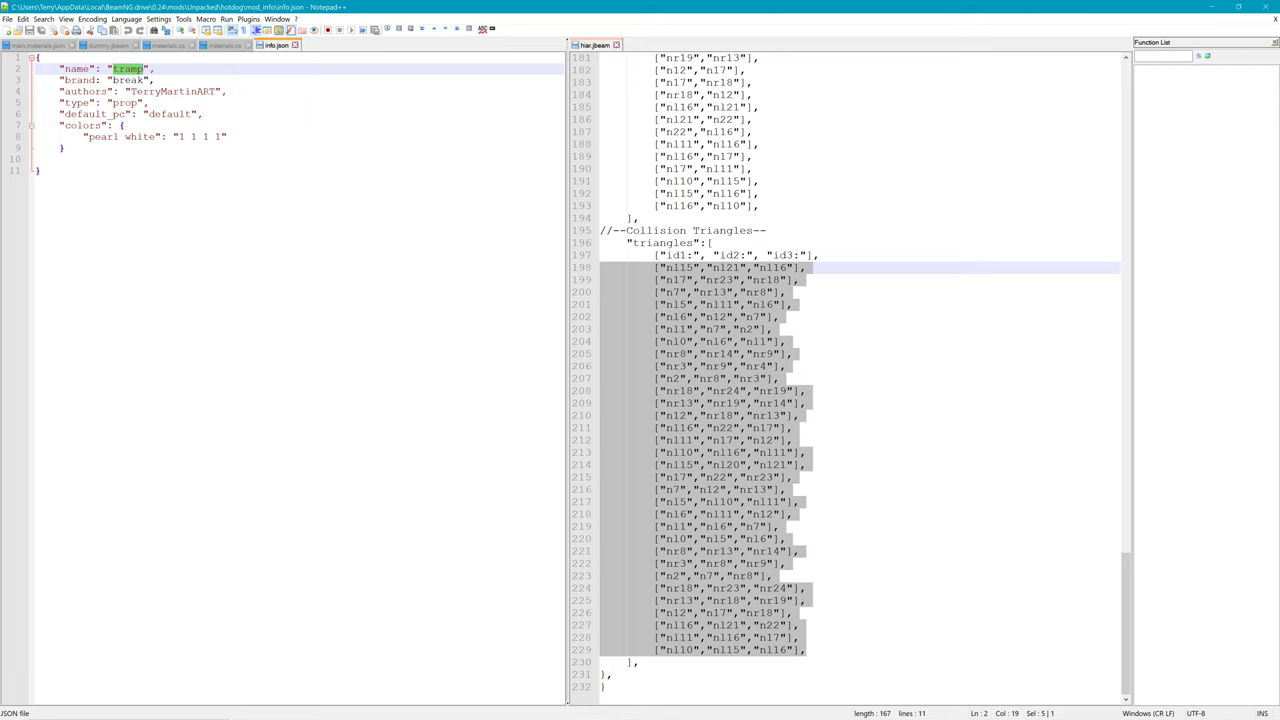
{"action": "type", "text": "hotdog"}
{"action": "left_click", "coordinate": [65, 148]}
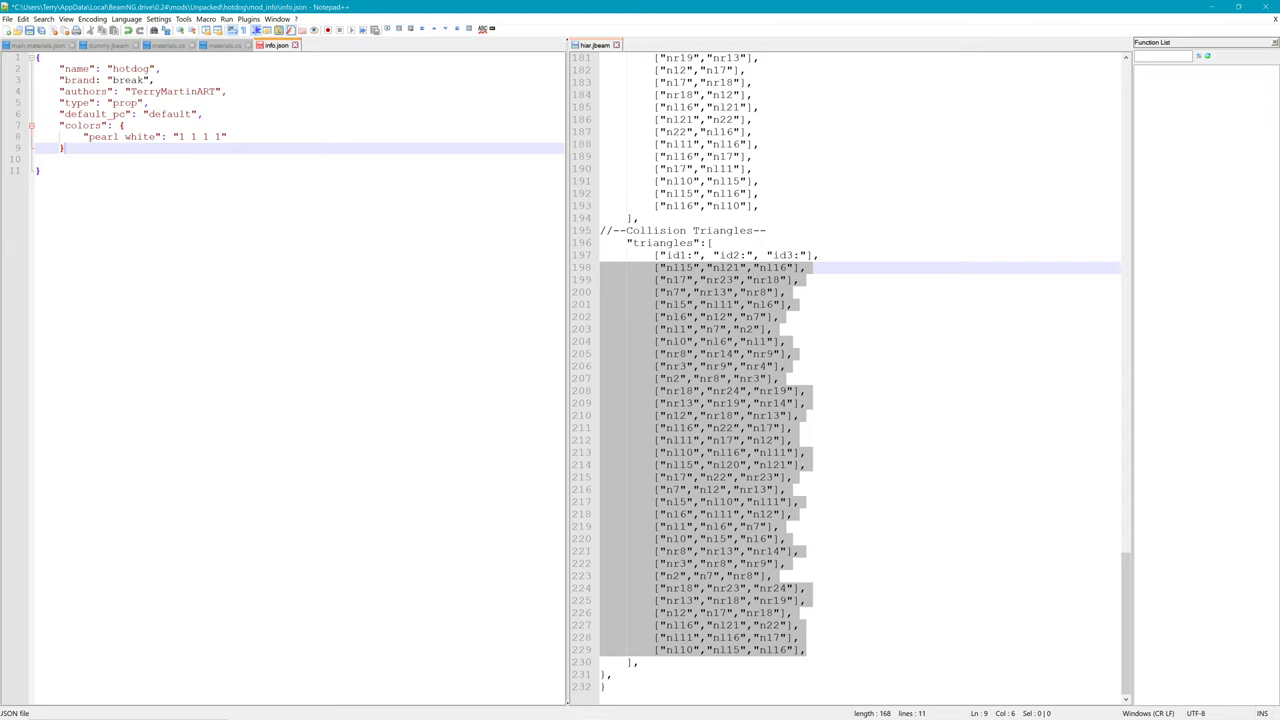
Step: Save info.json, close all open files in Notepad++ and restore its window to a smaller size
{"action": "left_click", "coordinate": [29, 30]}
{"action": "left_click", "coordinate": [65, 30]}
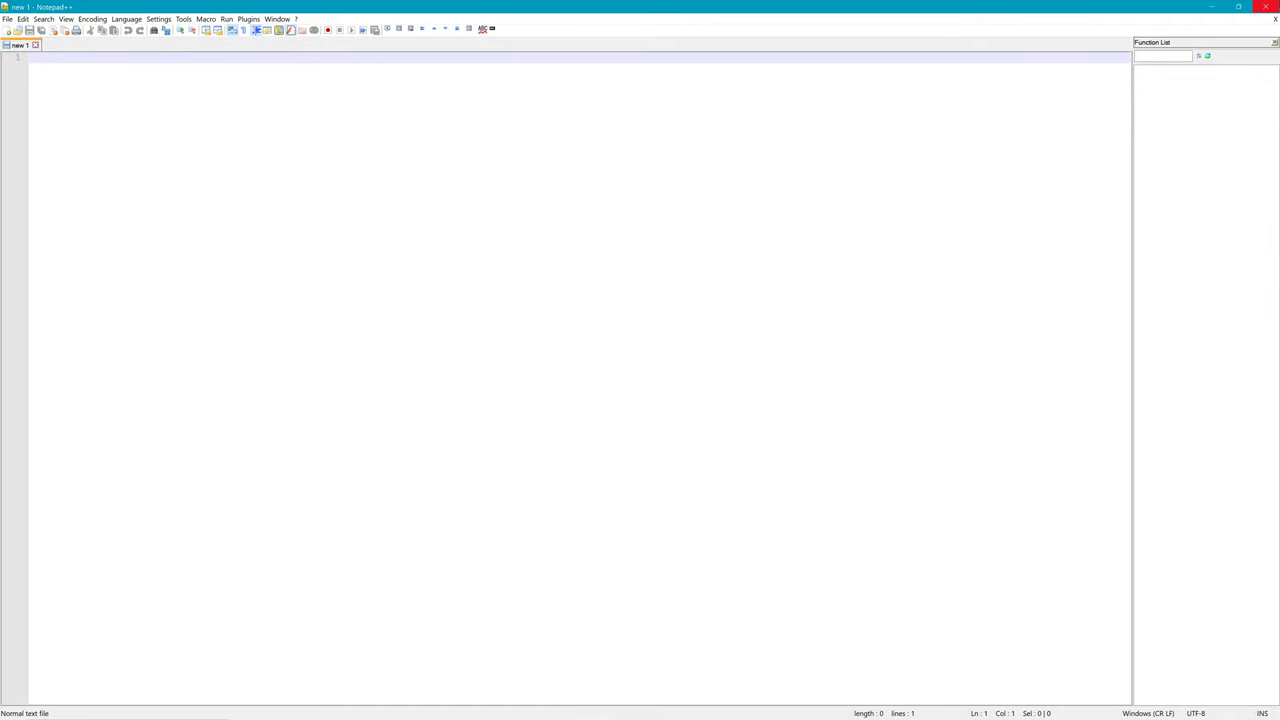
{"action": "left_click", "coordinate": [1238, 7]}
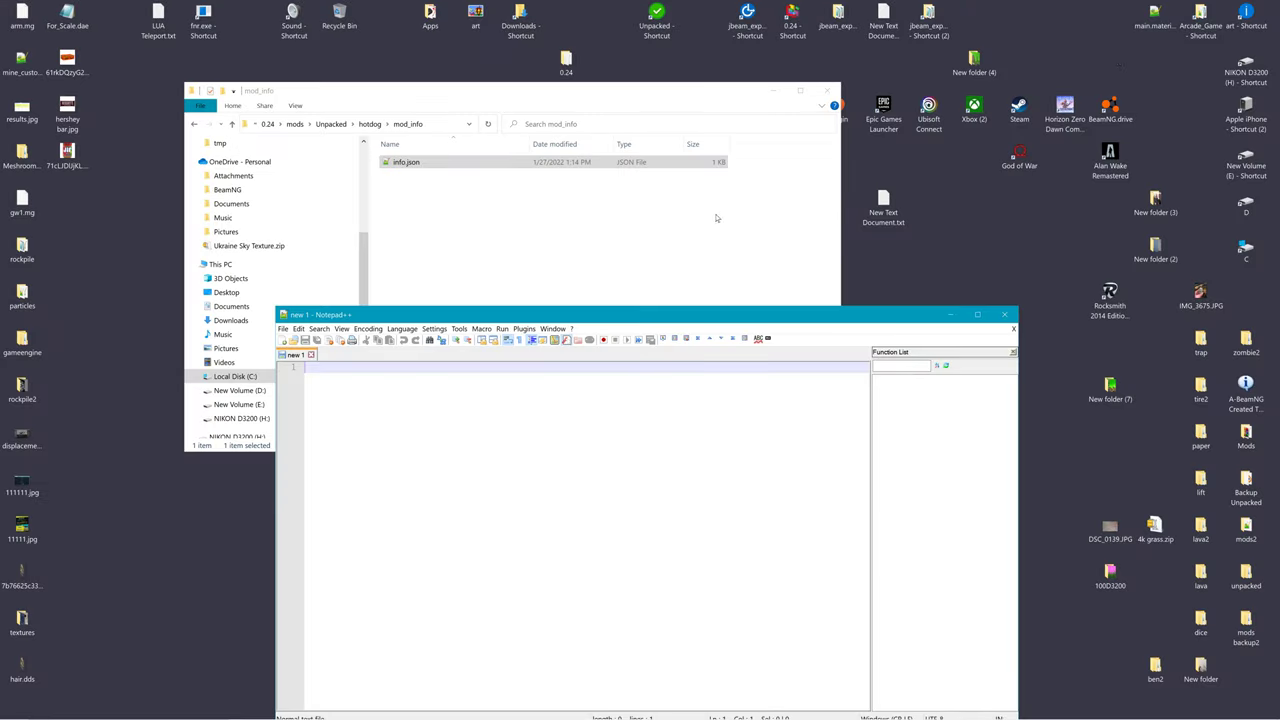
Step: Rename the tramp folder inside the hotdog mod's Vehicles folder to hotdog
{"action": "left_click", "coordinate": [370, 124]}
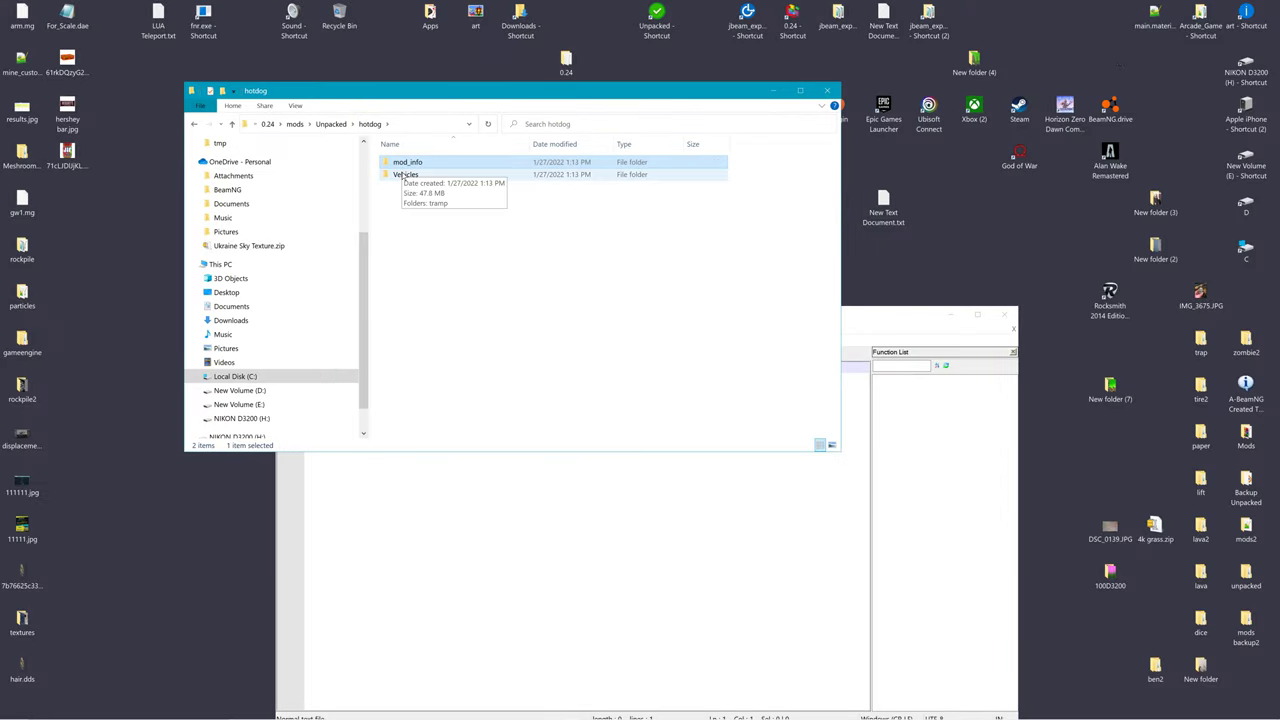
{"action": "double_click", "coordinate": [404, 175]}
{"action": "right_click", "coordinate": [408, 165]}
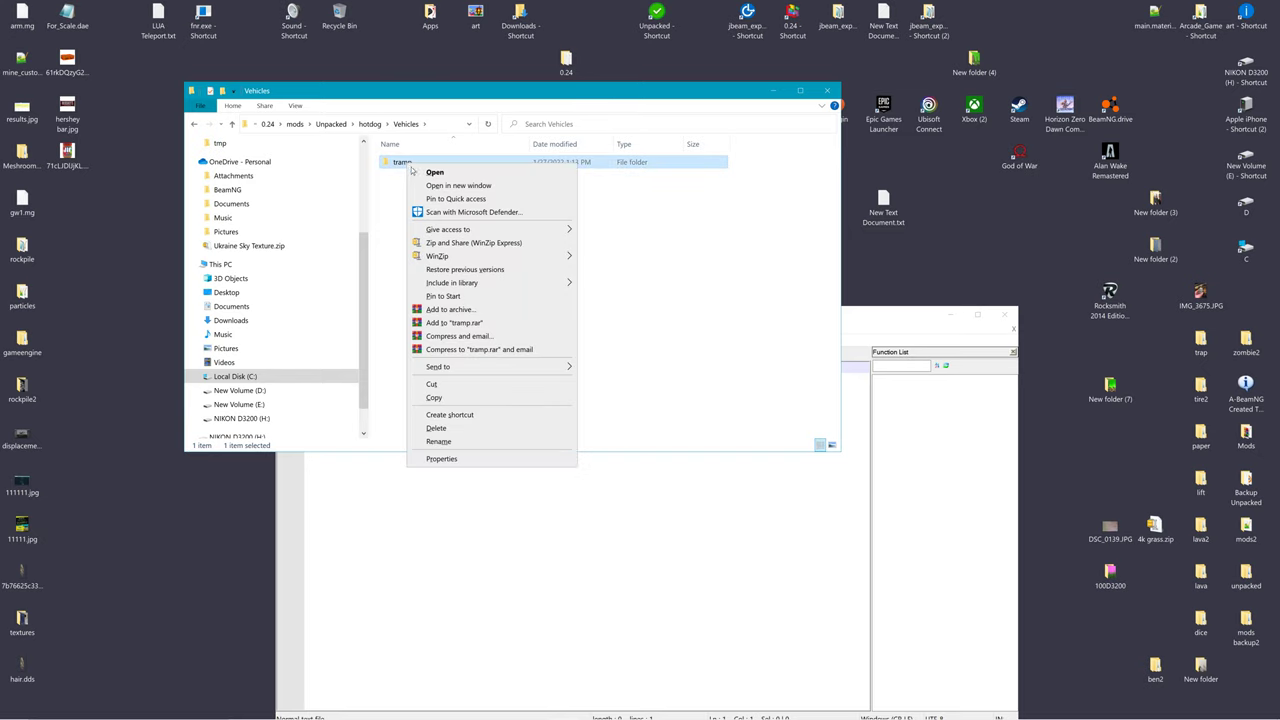
{"action": "left_click", "coordinate": [440, 441]}
{"action": "type", "text": "hotdog"}
{"action": "left_click", "coordinate": [556, 372]}
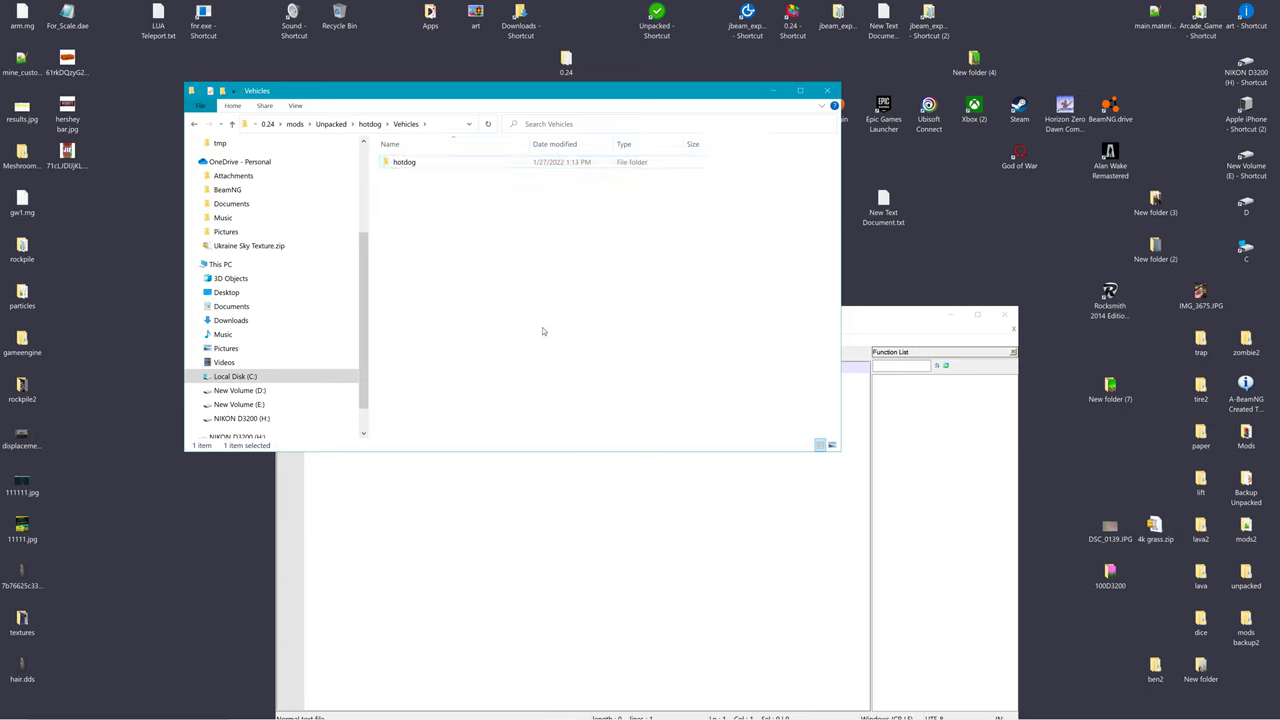
Step: Delete mud.dds, mud_n.dds, spring.dds, spring_hp.dds and spring_n.dds from the Vehicles\hotdog folder
{"action": "double_click", "coordinate": [402, 163]}
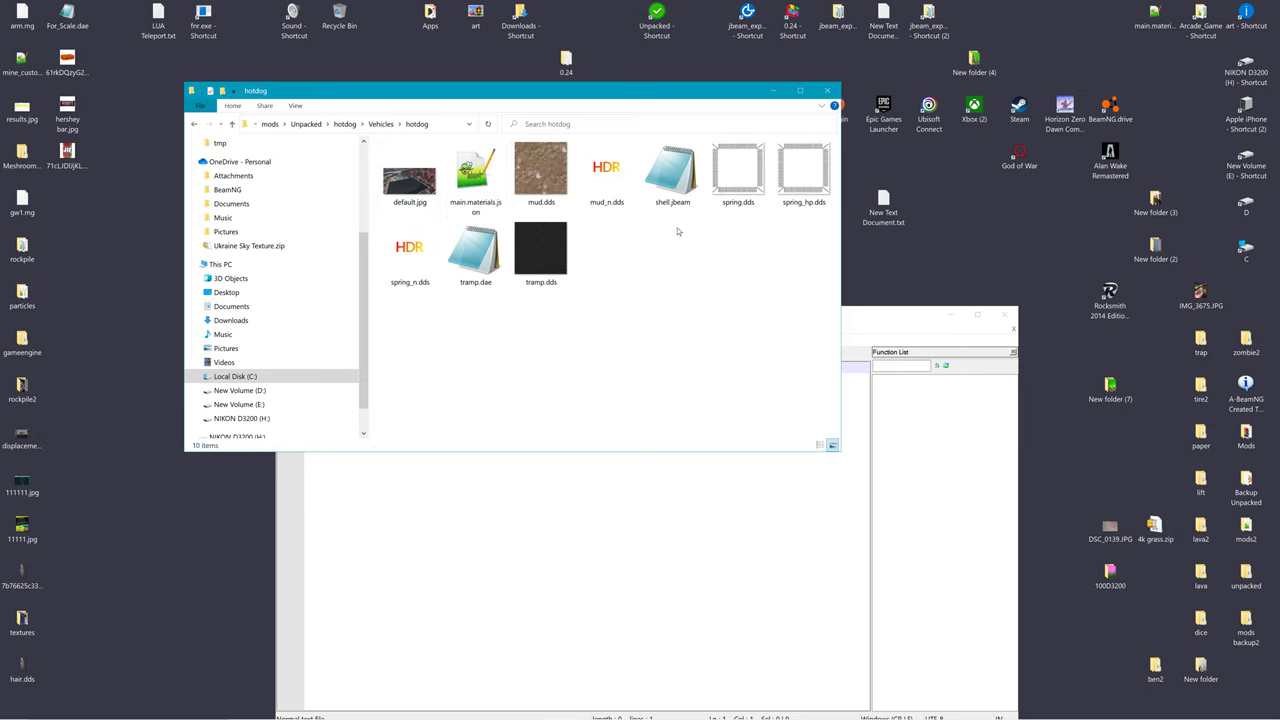
{"action": "left_click", "coordinate": [557, 173]}
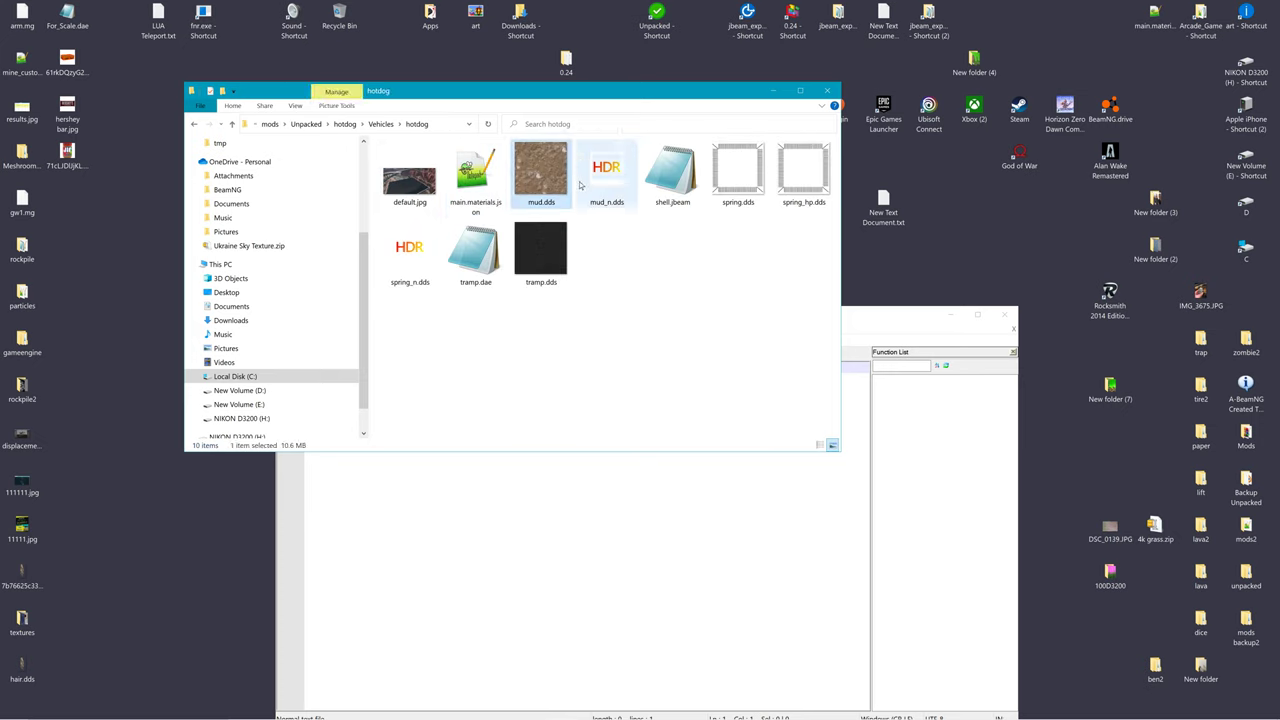
{"action": "key", "text": "Delete"}
{"action": "key", "text": "Delete"}
{"action": "left_click", "coordinate": [612, 176]}
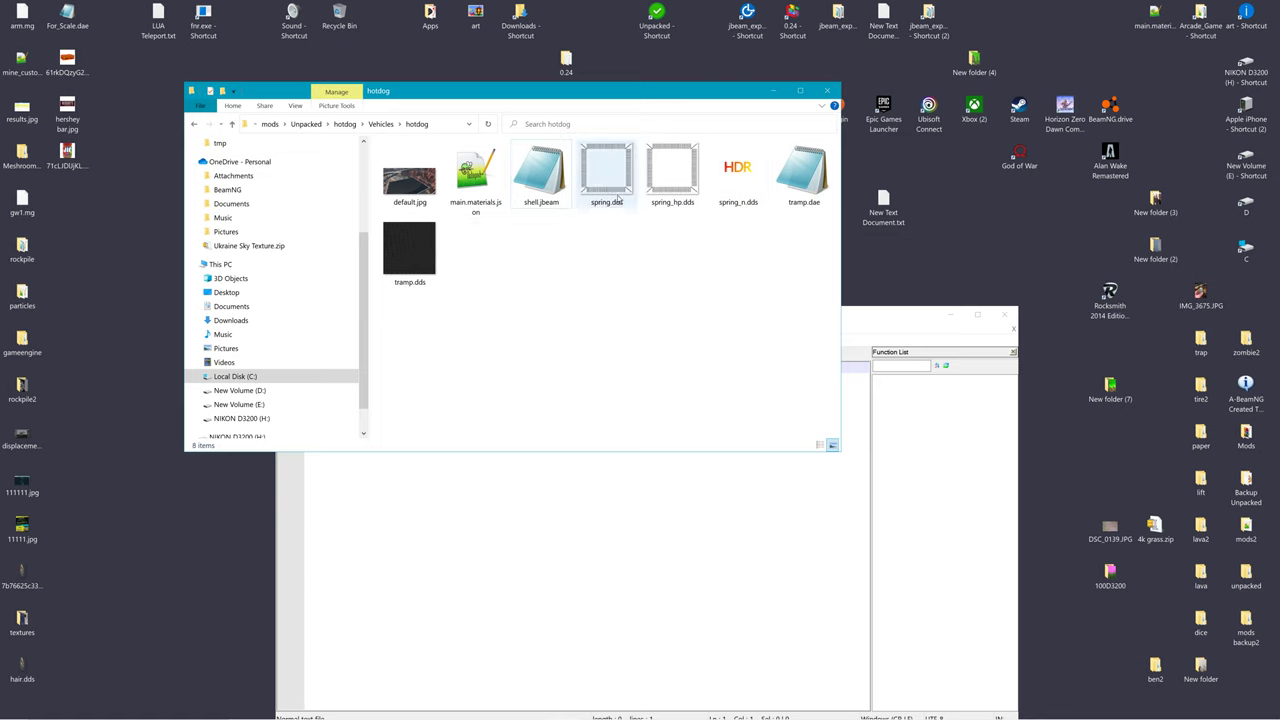
{"action": "key", "text": "Delete"}
{"action": "key", "text": "Delete"}
{"action": "key", "text": "Delete"}
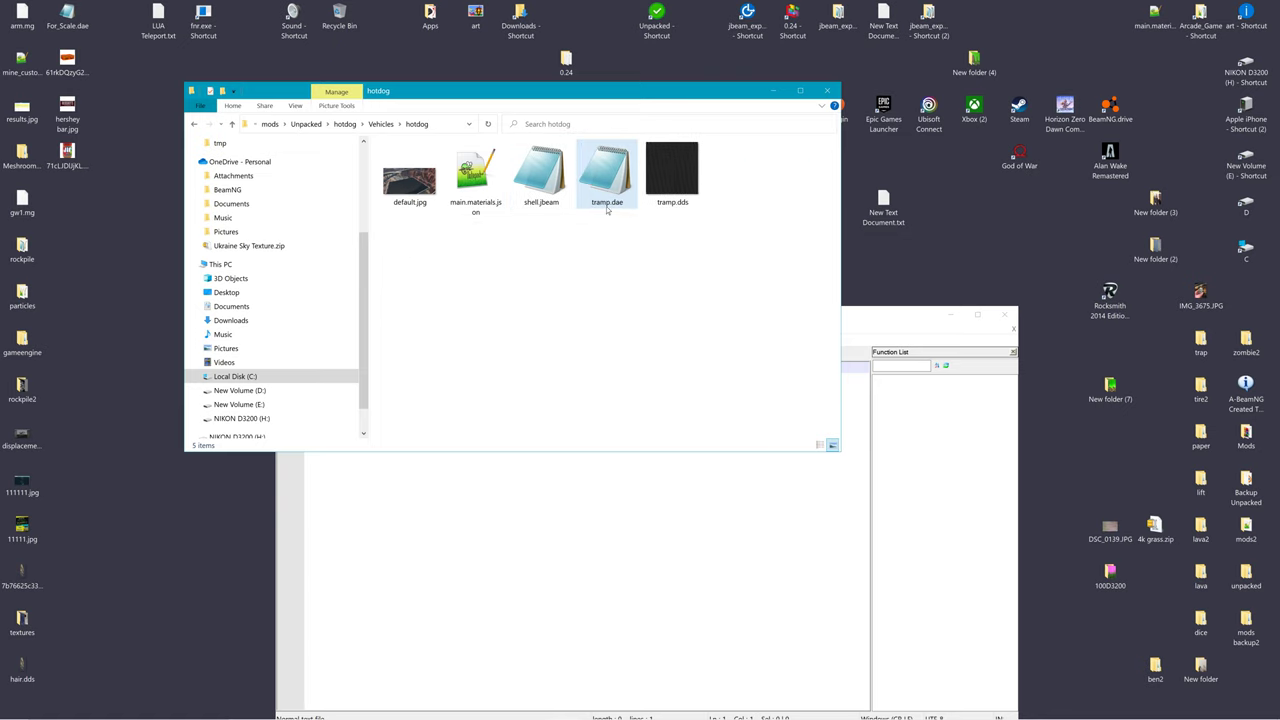
Step: Delete tramp.dds, tramp.dae and default.jpg from the Vehicles\hotdog folder, keeping main.materials.json and shell.jbeam
{"action": "left_click", "coordinate": [678, 185]}
{"action": "key", "text": "Delete"}
{"action": "left_click", "coordinate": [622, 185]}
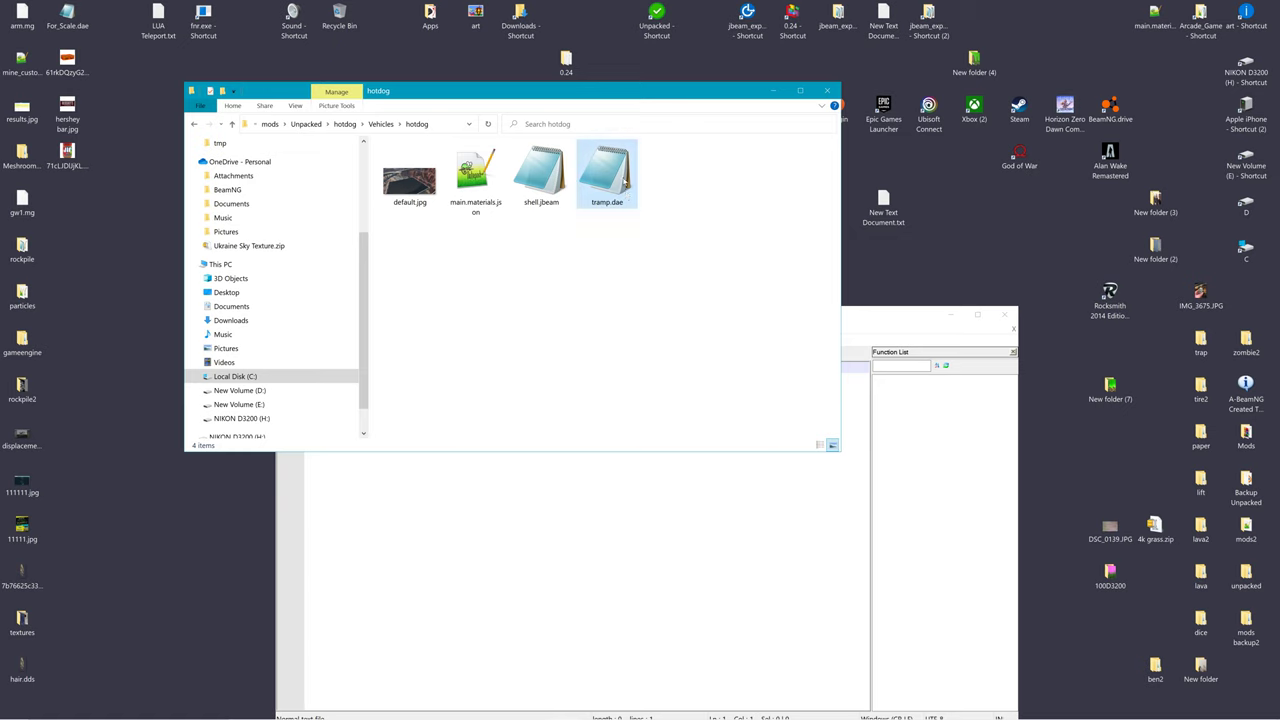
{"action": "key", "text": "Delete"}
{"action": "left_click", "coordinate": [545, 208]}
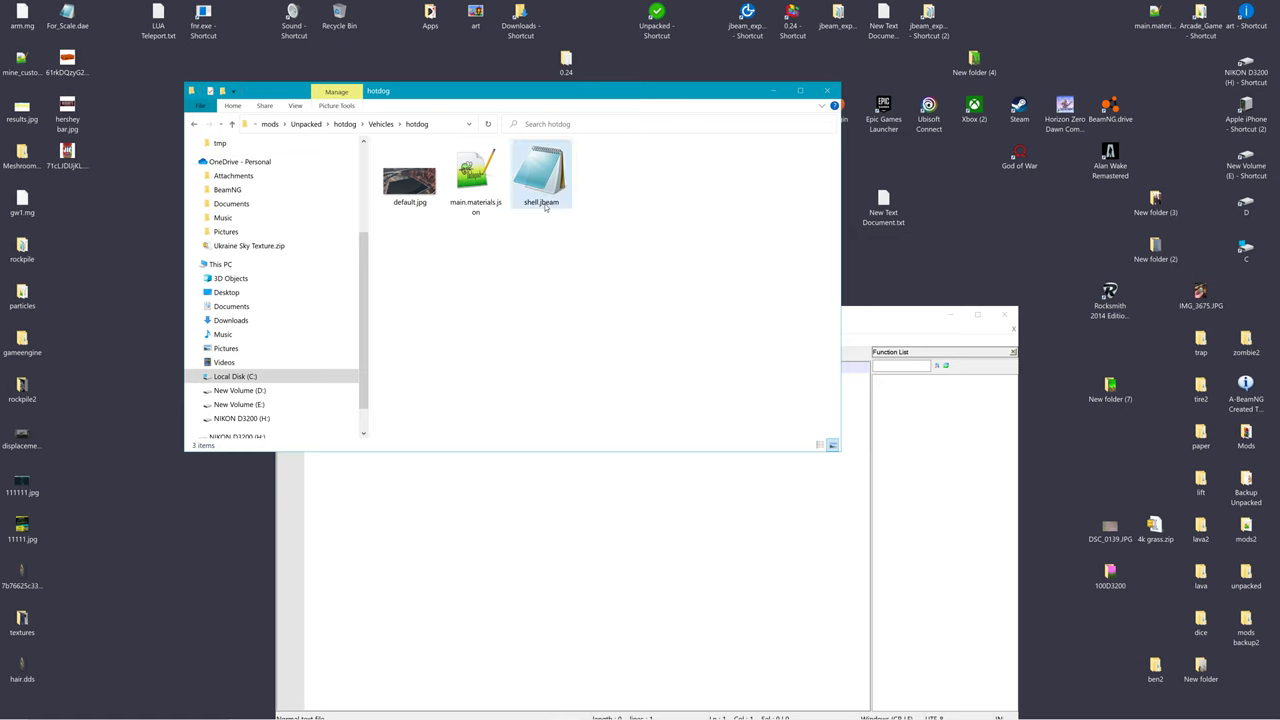
{"action": "left_click", "coordinate": [476, 206]}
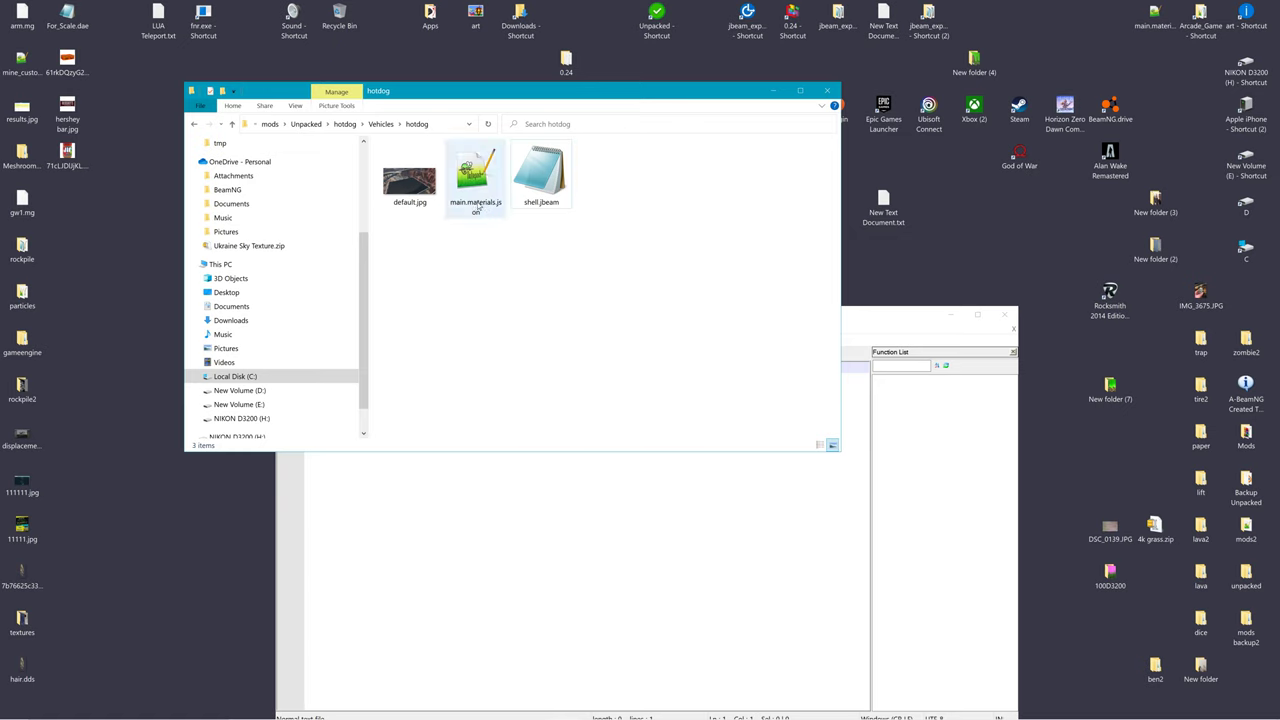
{"action": "left_click", "coordinate": [425, 200]}
{"action": "key", "text": "Delete"}
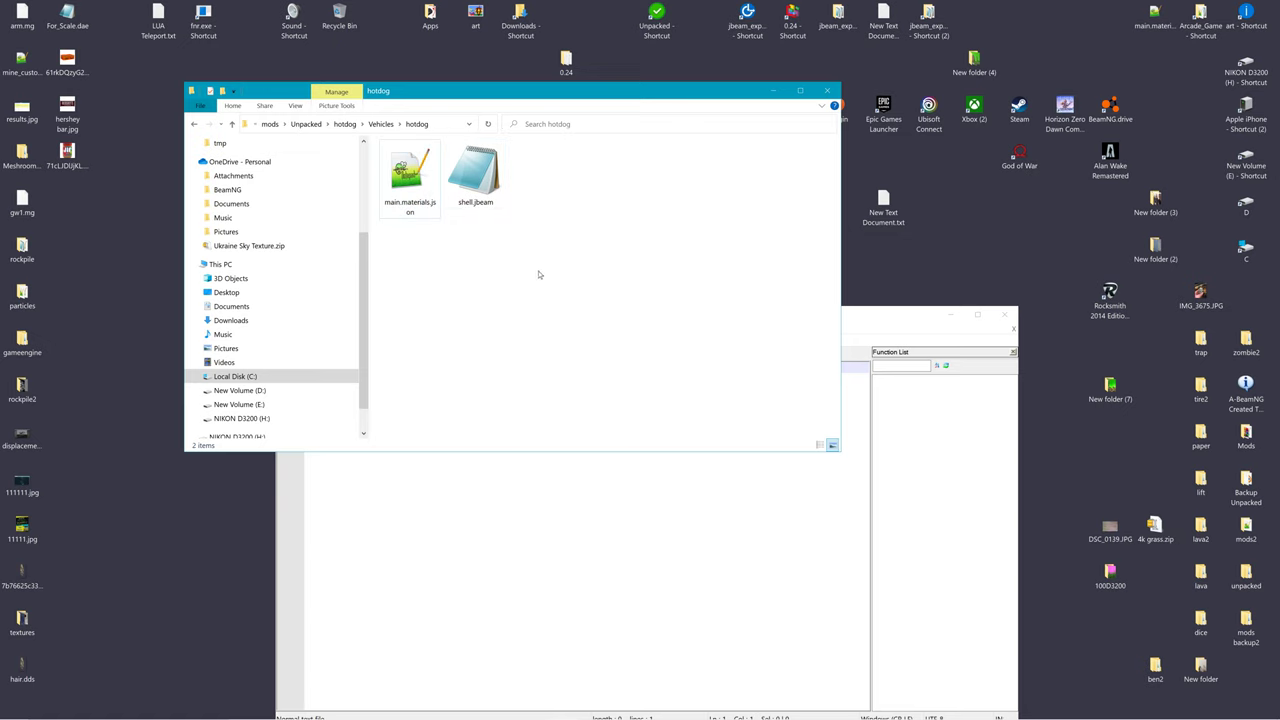
{"action": "left_click", "coordinate": [476, 175]}
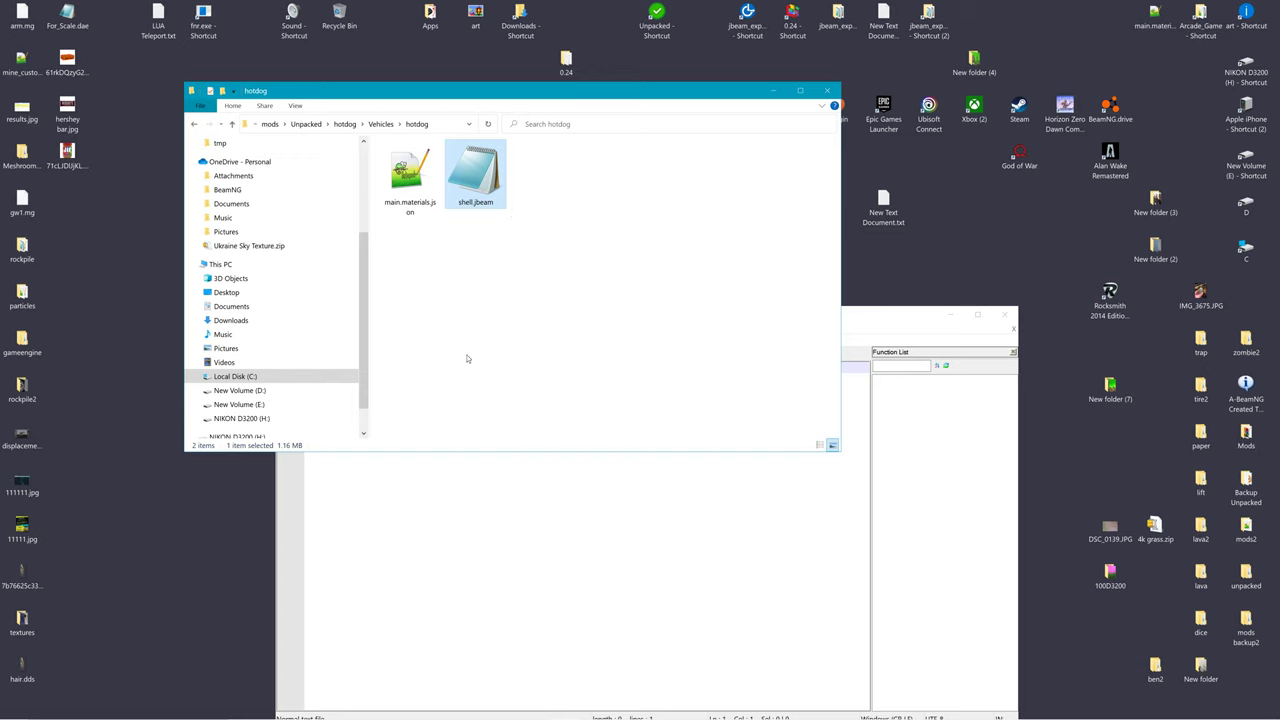
{"action": "left_click", "coordinate": [405, 178]}
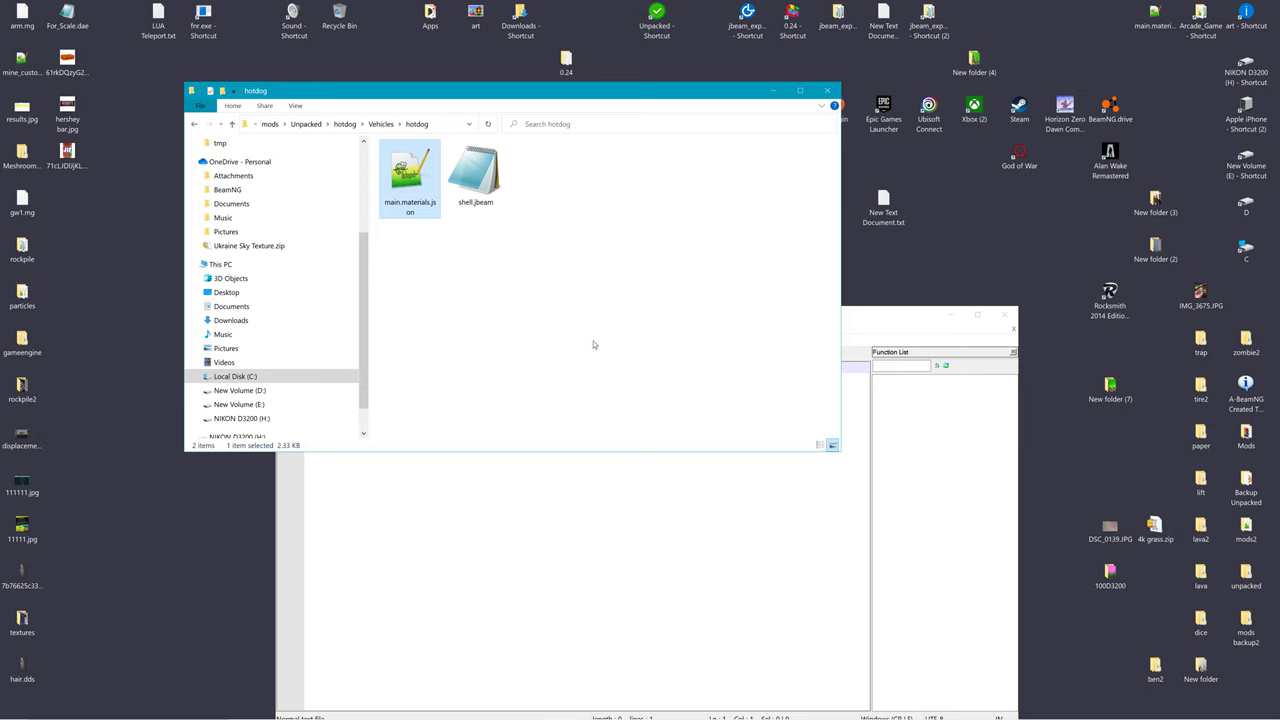
Step: Switch to Blender and delete the base00 and start01 empties from the hotdog scene
{"action": "key", "text": "alt+Tab"}
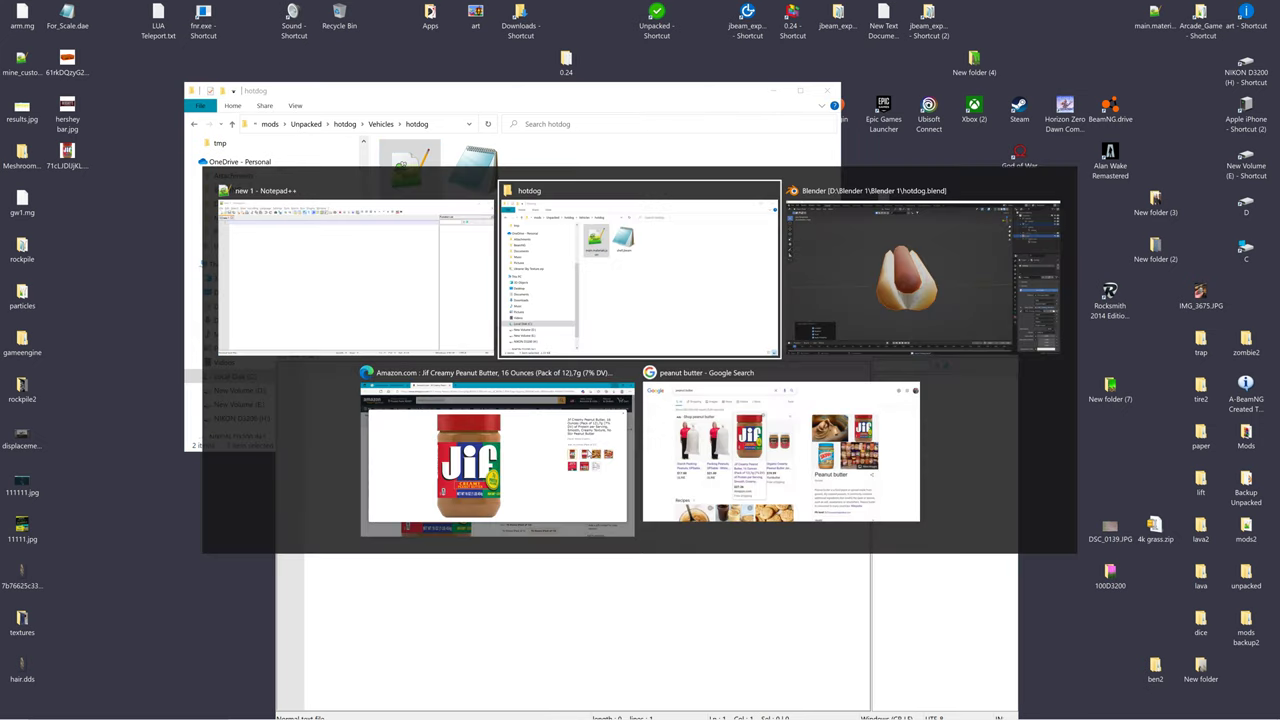
{"action": "key", "text": "alt+Tab"}
{"action": "middle_click_drag", "start_coordinate": [789, 364], "coordinate": [820, 334]}
{"action": "left_click", "coordinate": [1150, 85]}
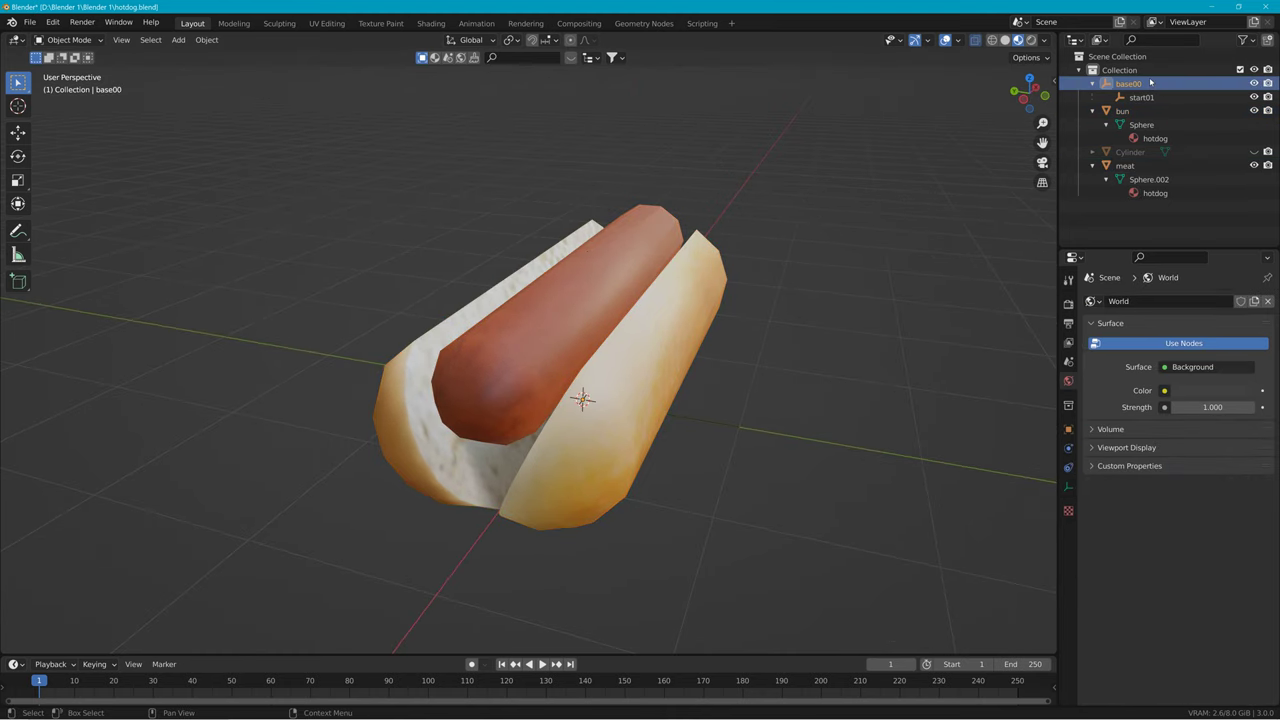
{"action": "key", "text": "Delete"}
{"action": "left_click", "coordinate": [1131, 83]}
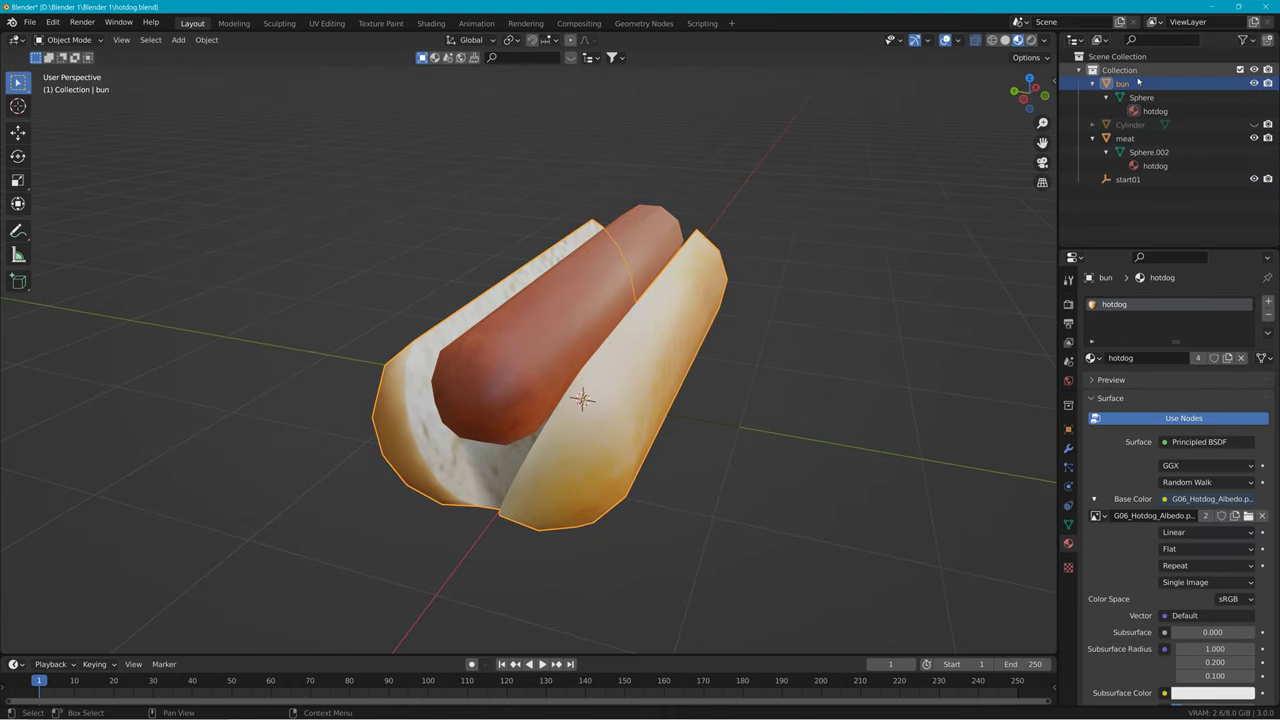
{"action": "left_click", "coordinate": [1136, 180]}
{"action": "key", "text": "Delete"}
Step: Start a Collada export of the bun and meat scene and browse to the unpacked\hotdog\Vehicles\hotdog folder
{"action": "left_click", "coordinate": [1125, 139]}
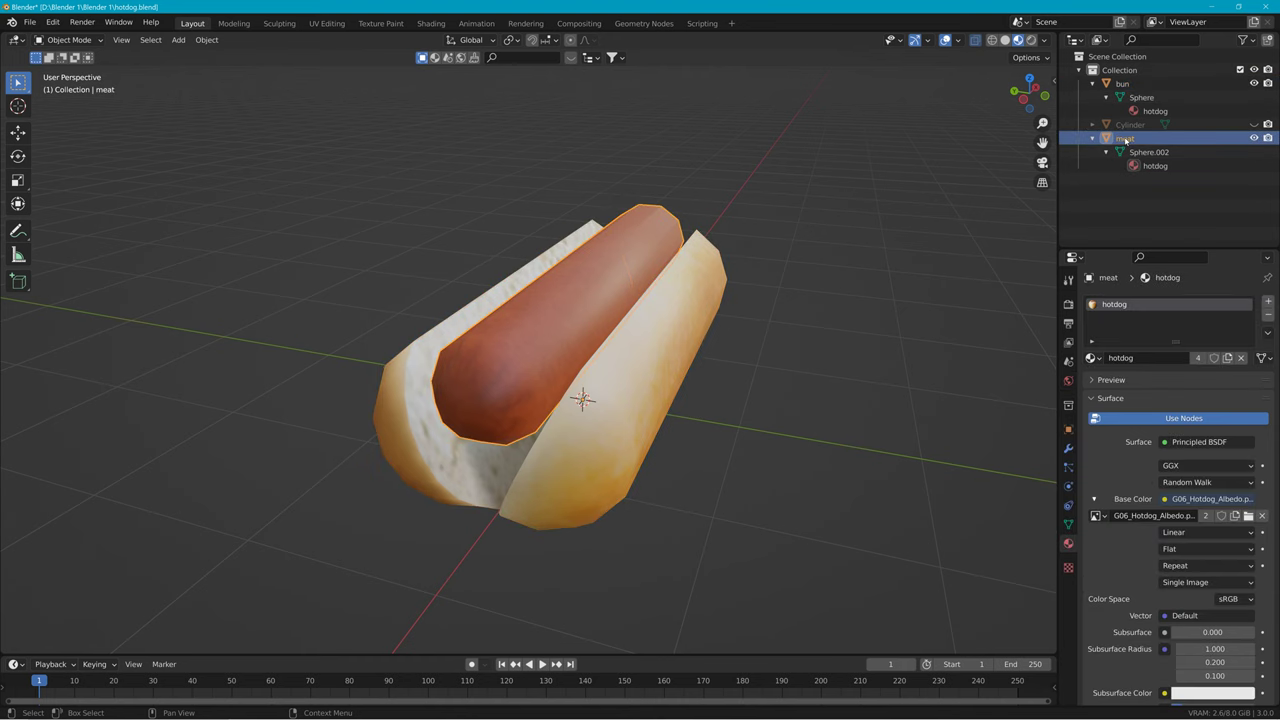
{"action": "left_click", "coordinate": [1125, 84]}
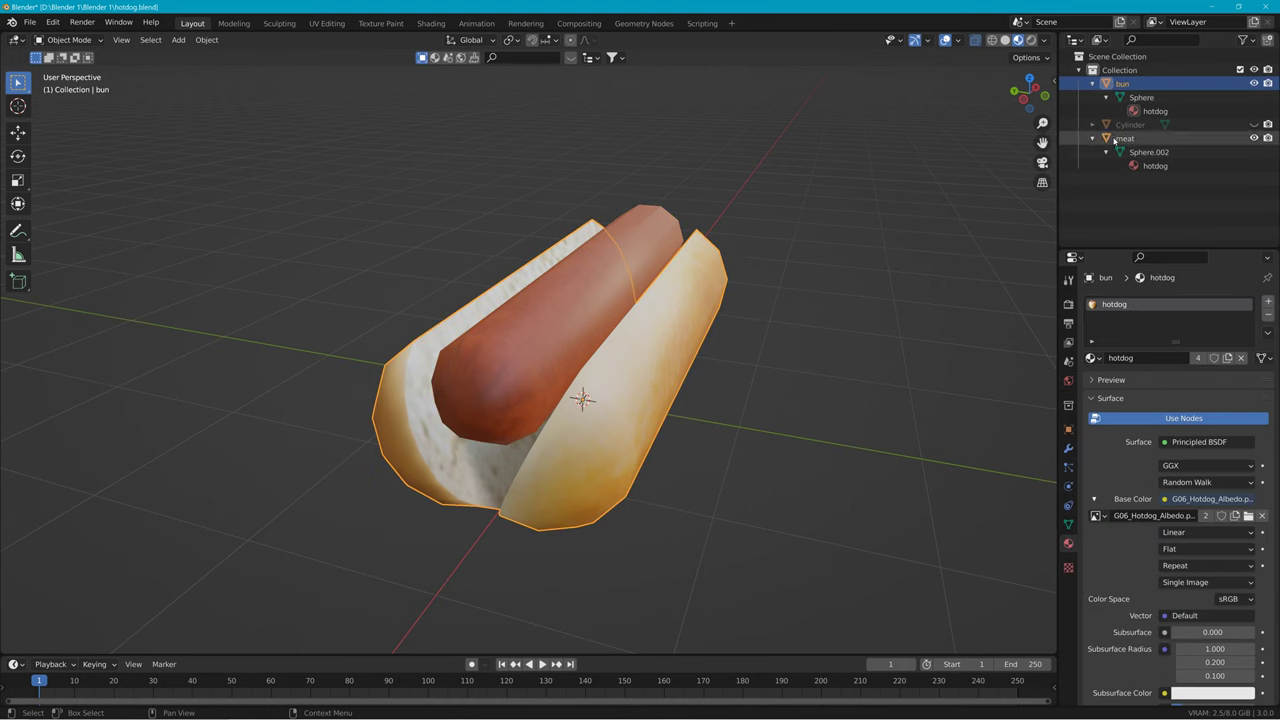
{"action": "left_click", "coordinate": [737, 103]}
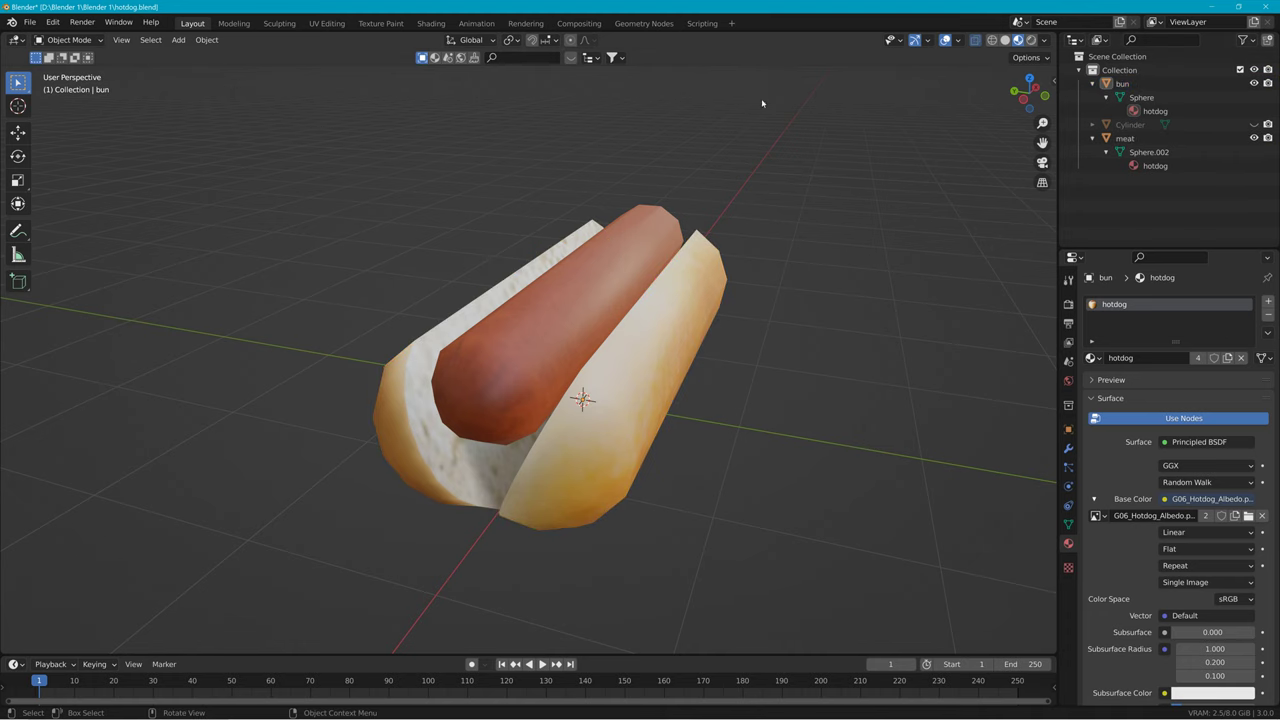
{"action": "left_click", "coordinate": [30, 22]}
{"action": "mouse_move", "coordinate": [75, 219]}
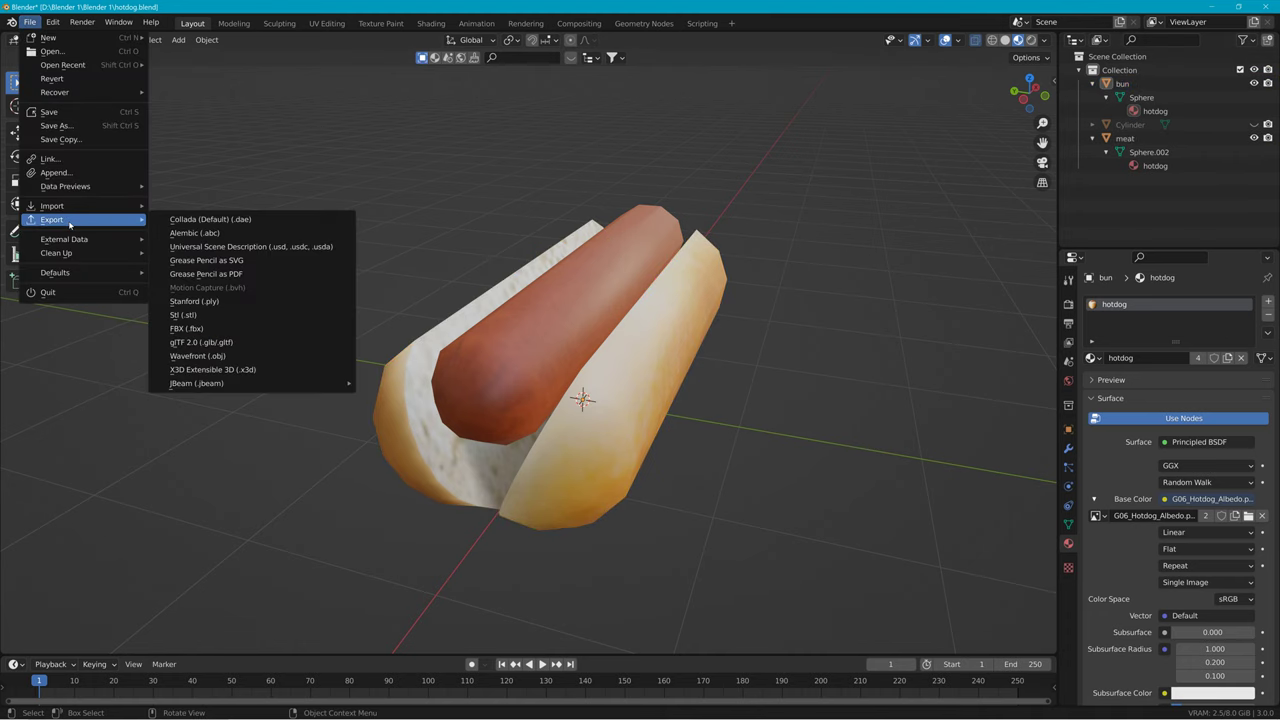
{"action": "left_click", "coordinate": [300, 217]}
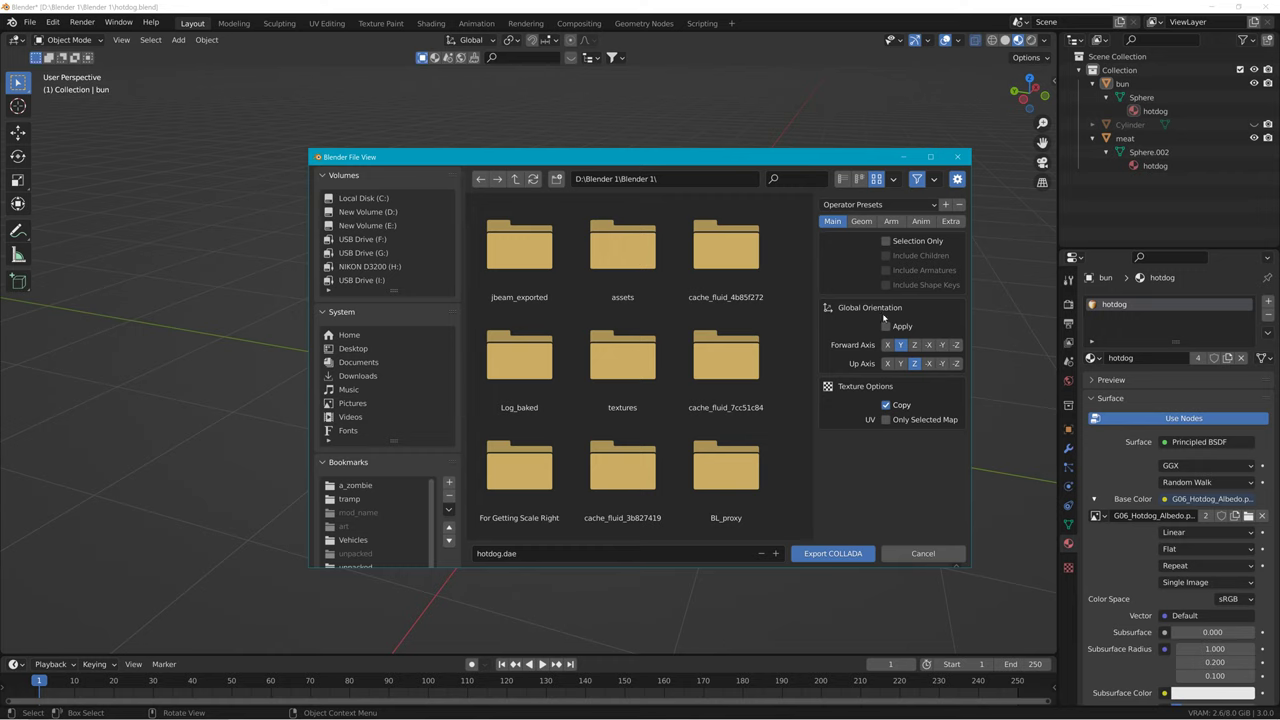
{"action": "left_click", "coordinate": [349, 498]}
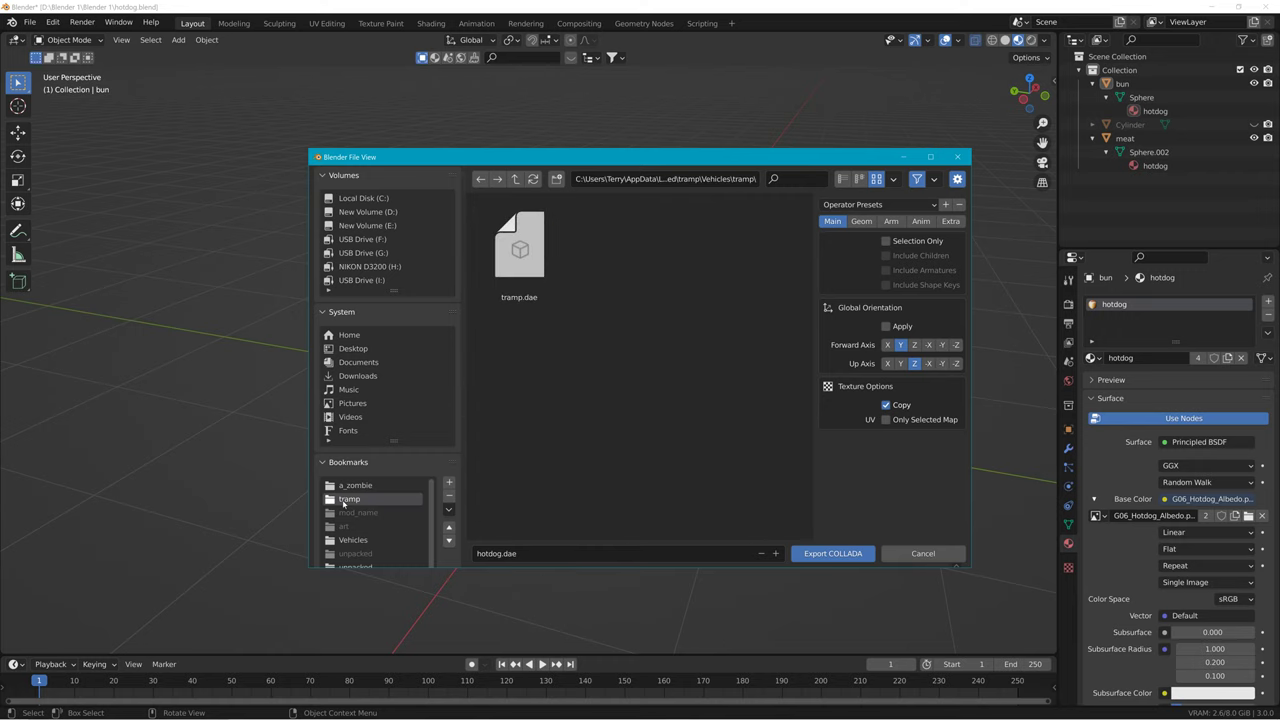
{"action": "left_click", "coordinate": [515, 178]}
{"action": "left_click", "coordinate": [515, 178]}
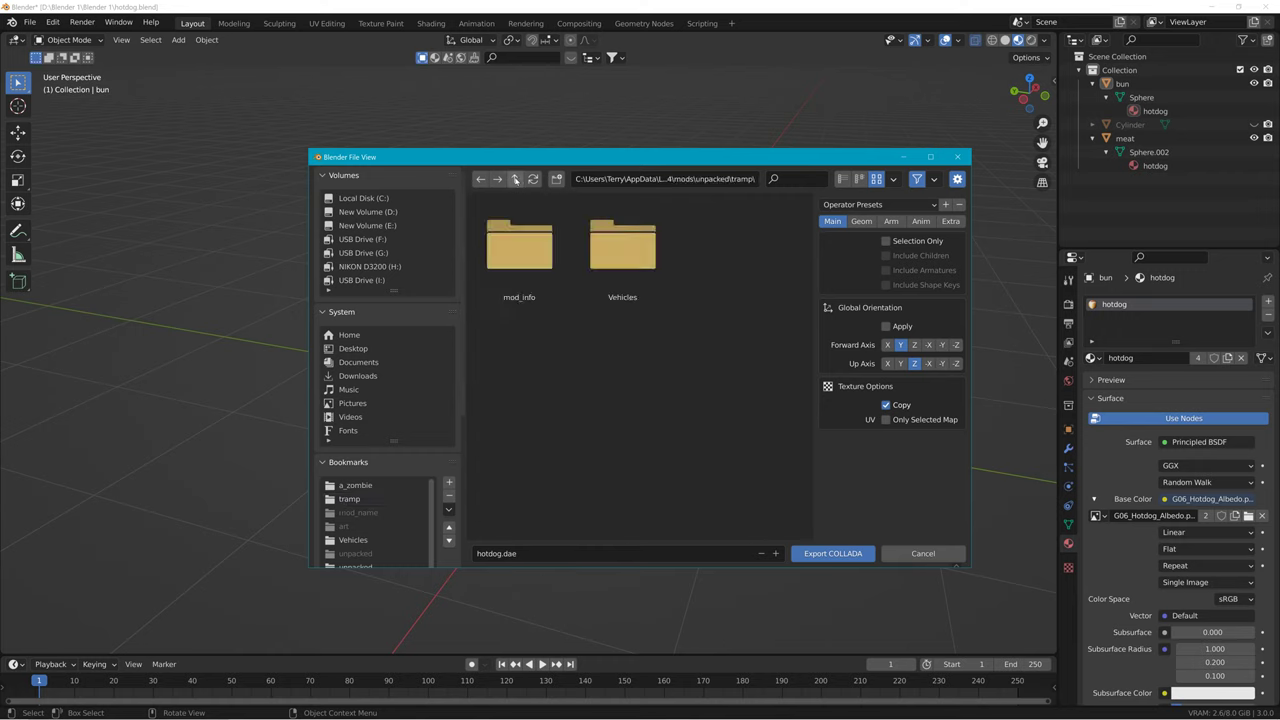
{"action": "left_click", "coordinate": [515, 178]}
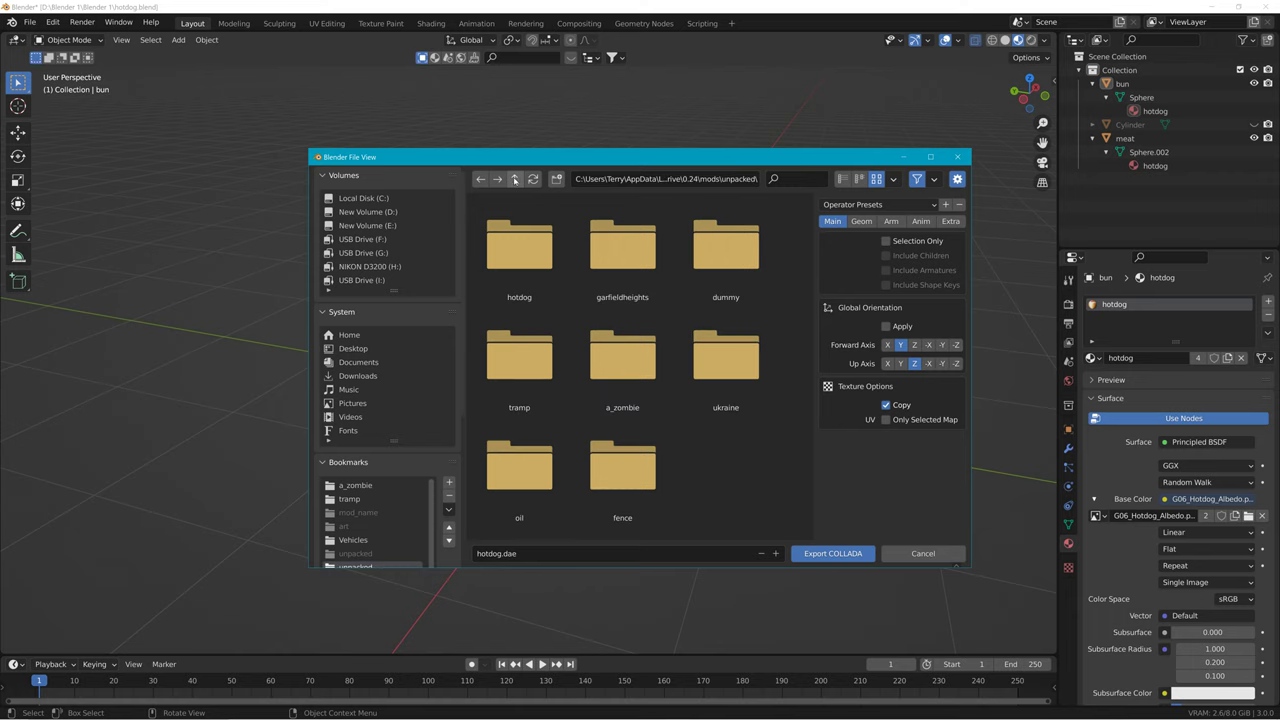
{"action": "double_click", "coordinate": [521, 272]}
{"action": "double_click", "coordinate": [540, 260]}
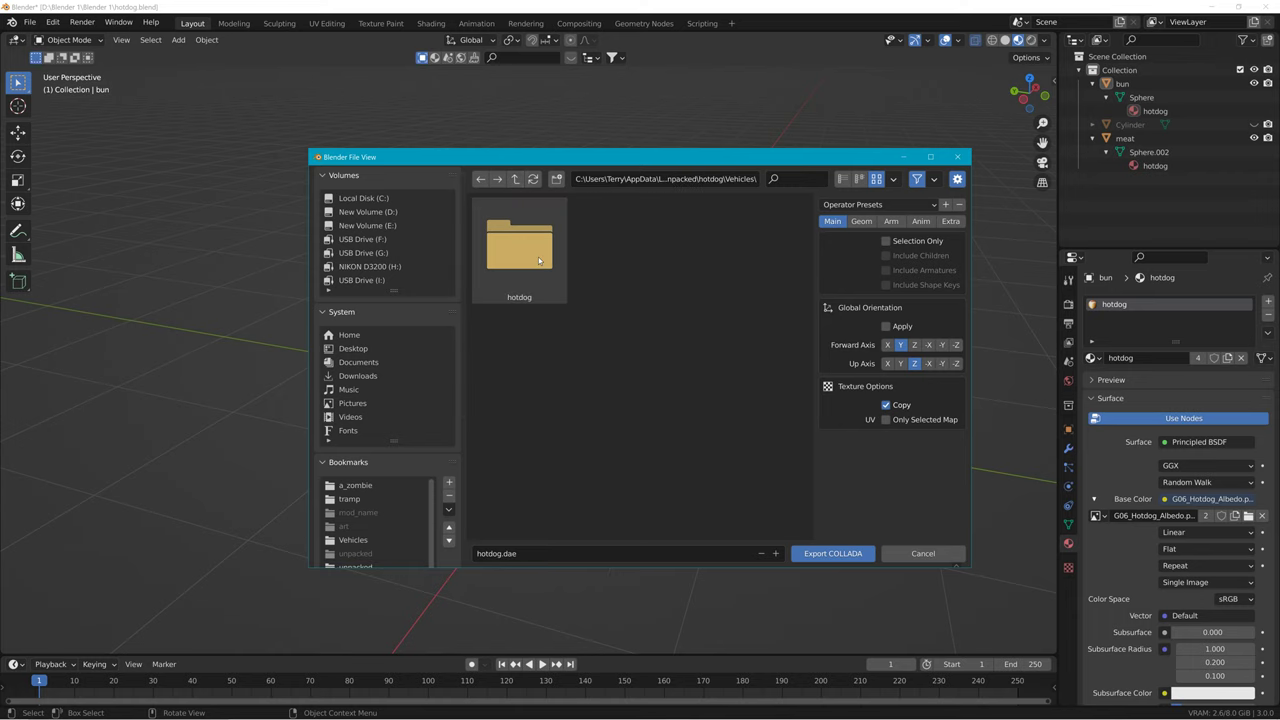
{"action": "double_click", "coordinate": [539, 260]}
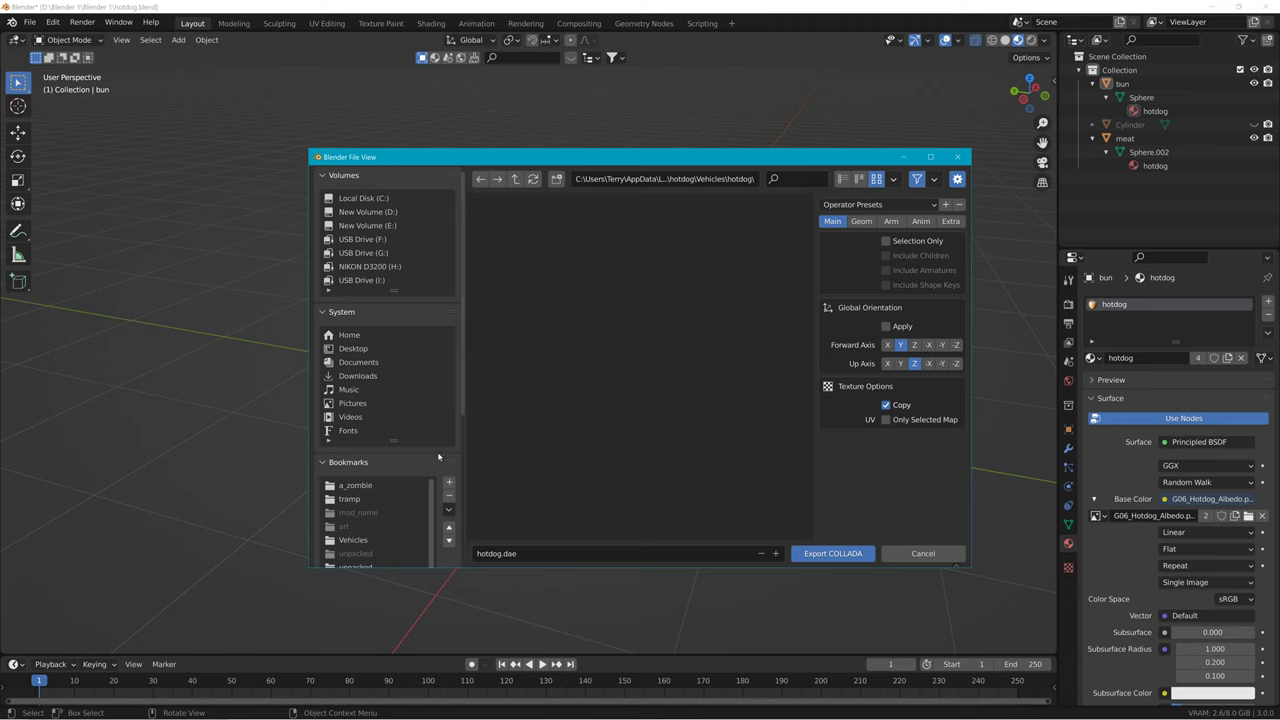
Step: Bookmark the Vehicles\hotdog folder directly below tramp and export hotdog.dae into it with texture copying enabled
{"action": "scroll", "coordinate": [420, 490], "scroll_direction": "down", "scroll_amount": 2}
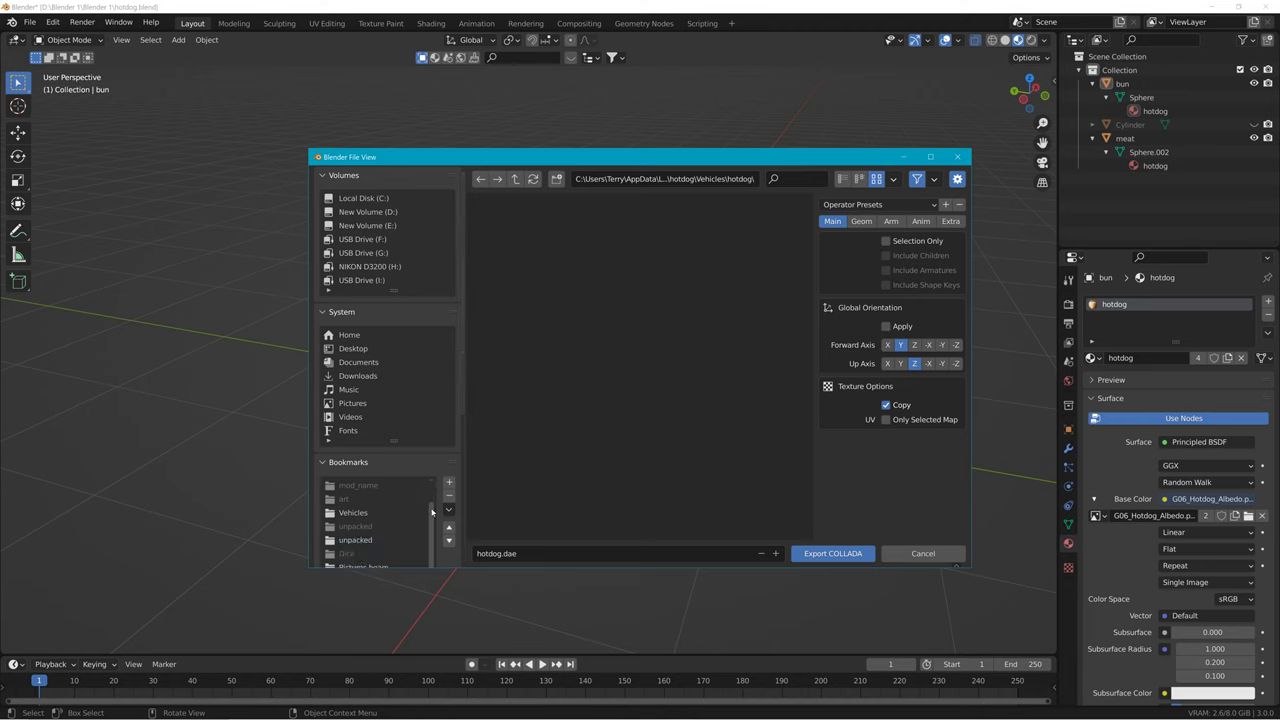
{"action": "left_click", "coordinate": [450, 528]}
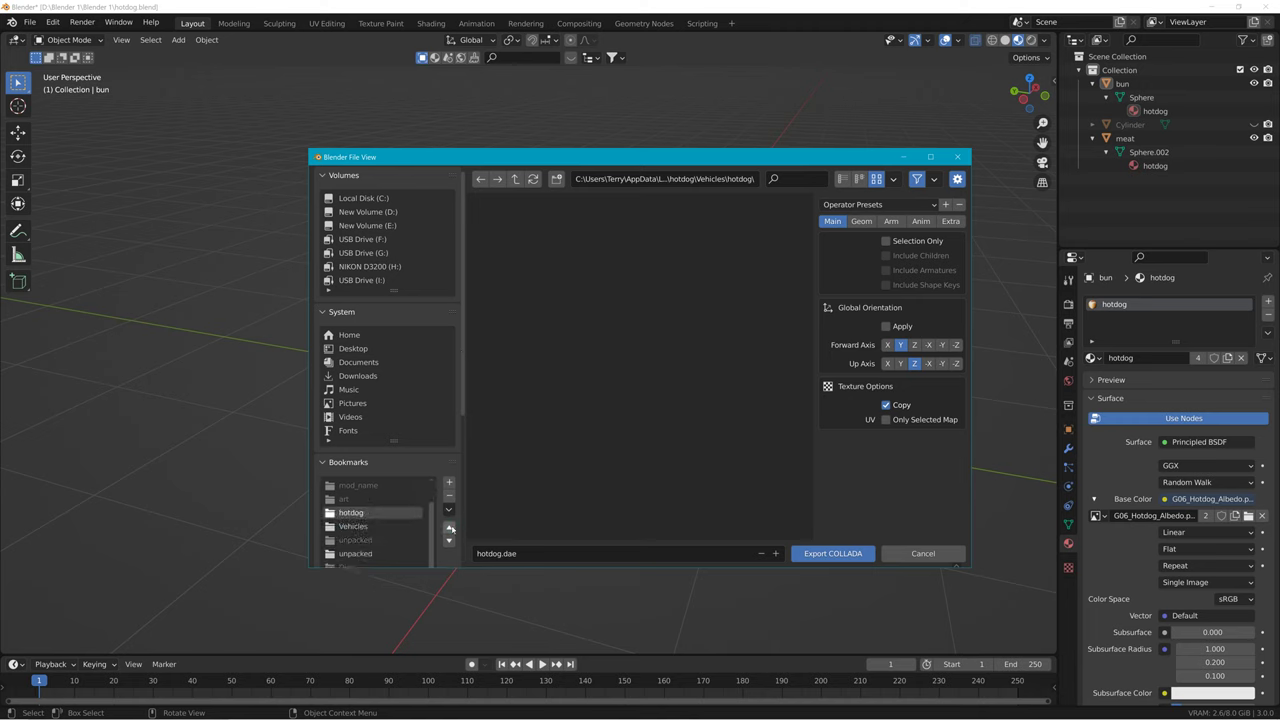
{"action": "left_click", "coordinate": [450, 528]}
{"action": "left_click", "coordinate": [450, 528]}
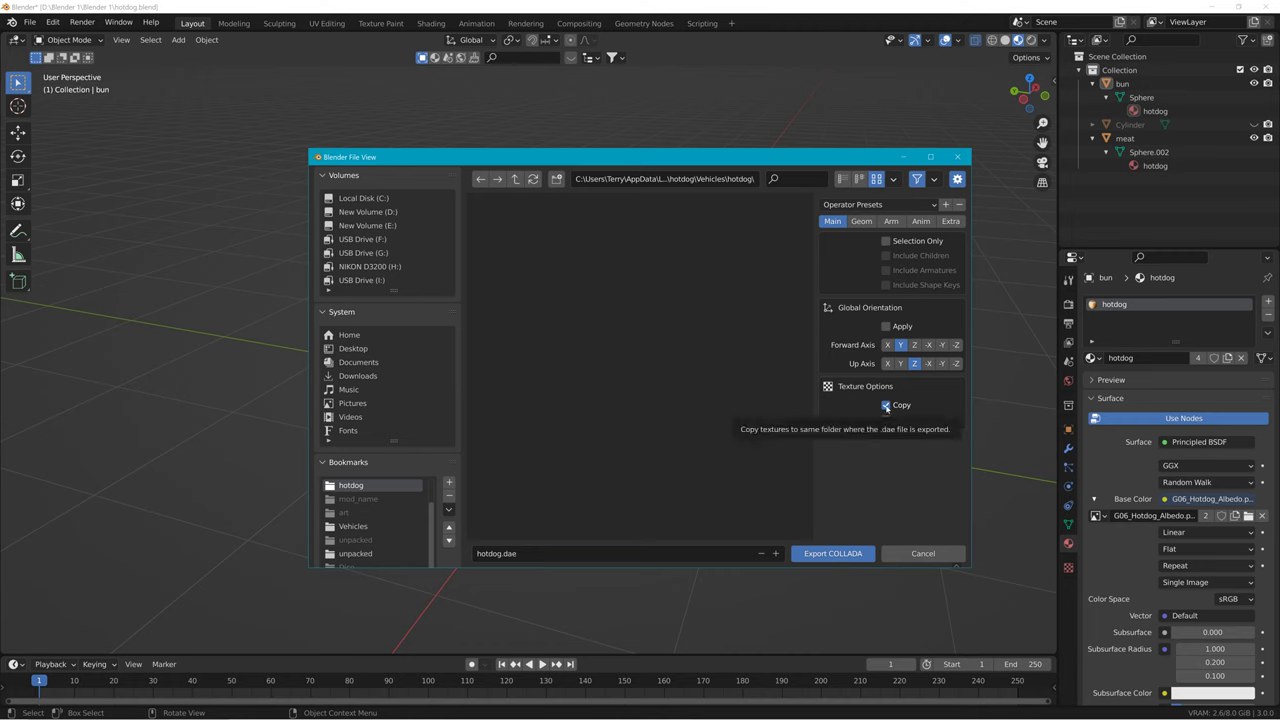
{"action": "left_click", "coordinate": [823, 556]}
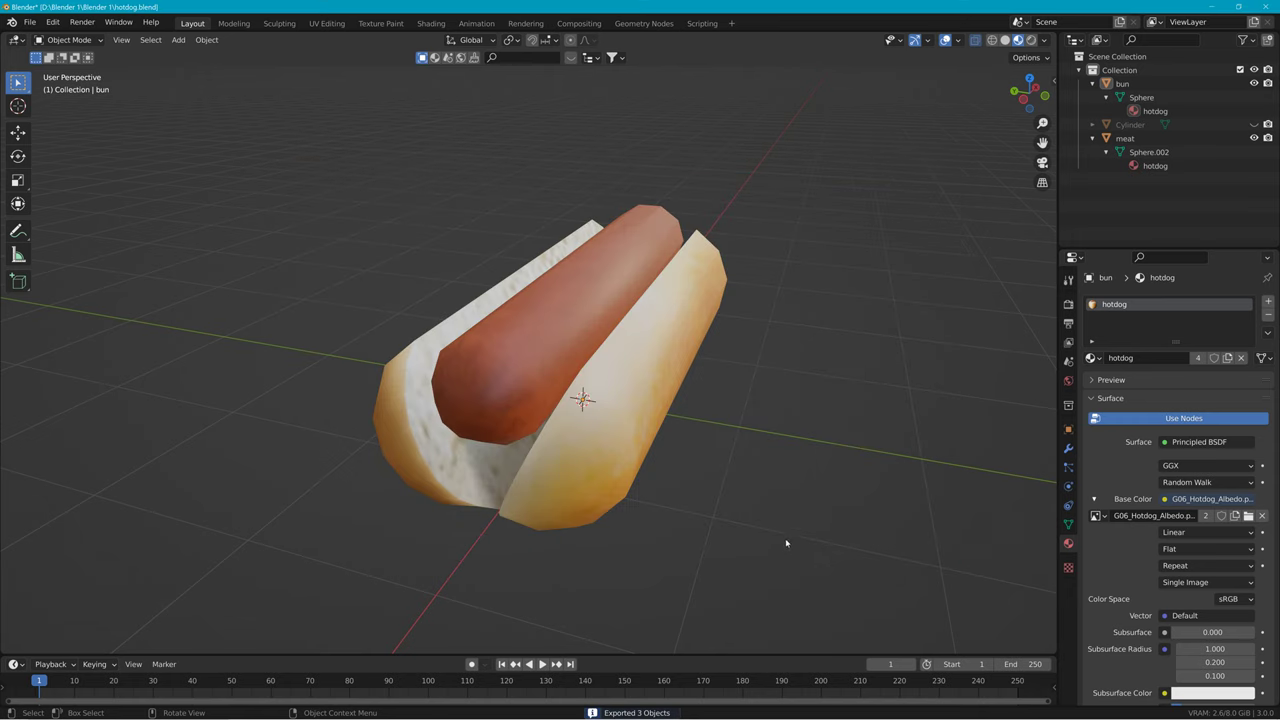
Step: Delete the hidden Cylinder object and re-export the scene as Collada, overwriting hotdog.dae in the bookmarked hotdog folder
{"action": "left_click", "coordinate": [1135, 125]}
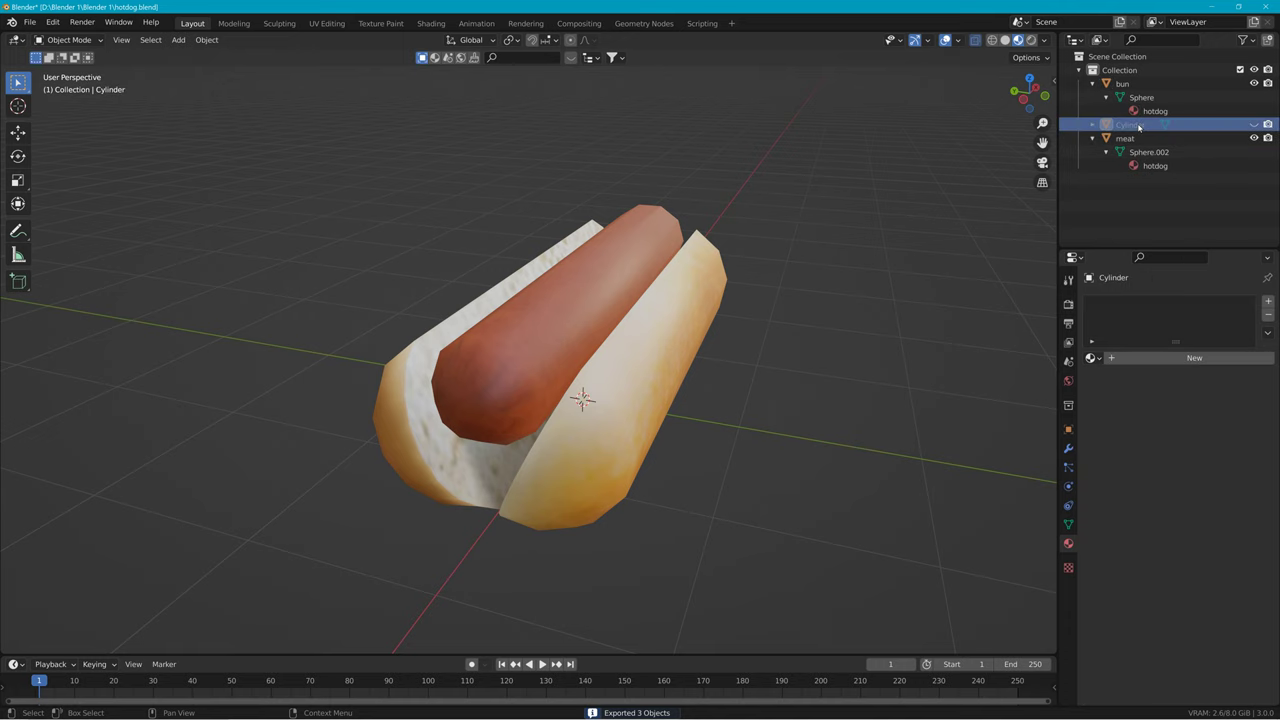
{"action": "key", "text": "Delete"}
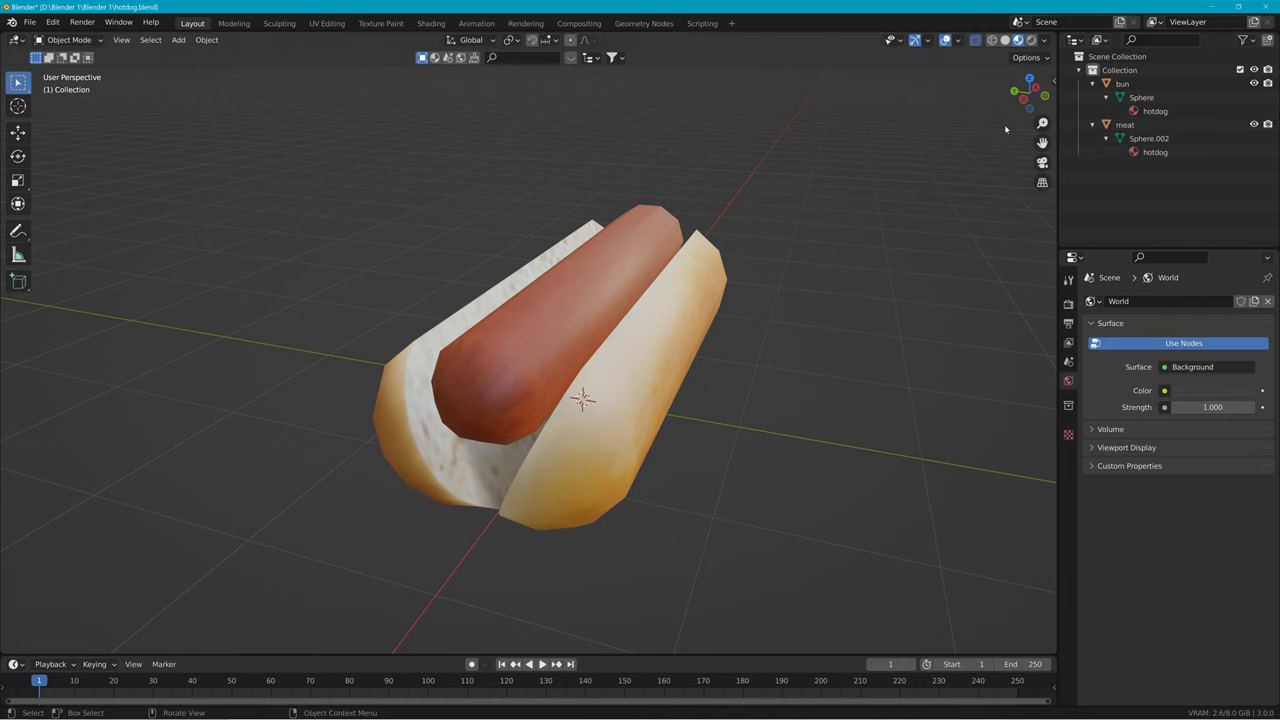
{"action": "left_click", "coordinate": [30, 22]}
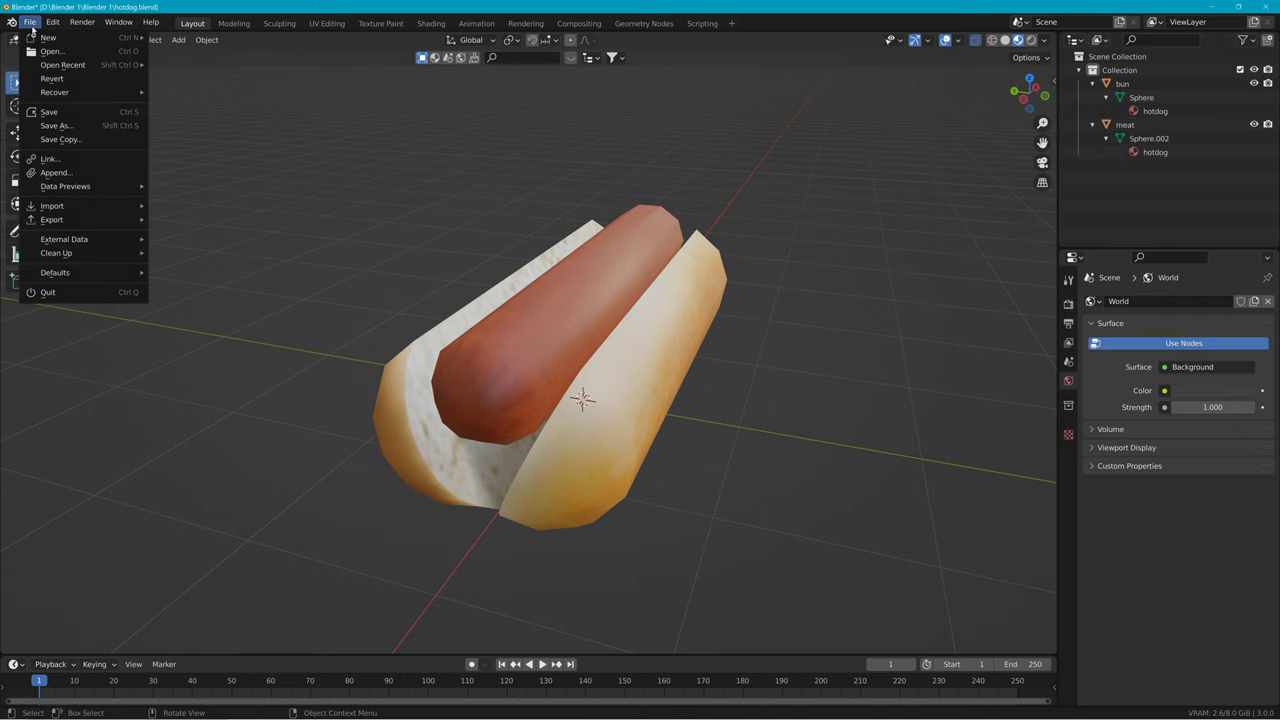
{"action": "mouse_move", "coordinate": [100, 212]}
{"action": "left_click", "coordinate": [228, 222]}
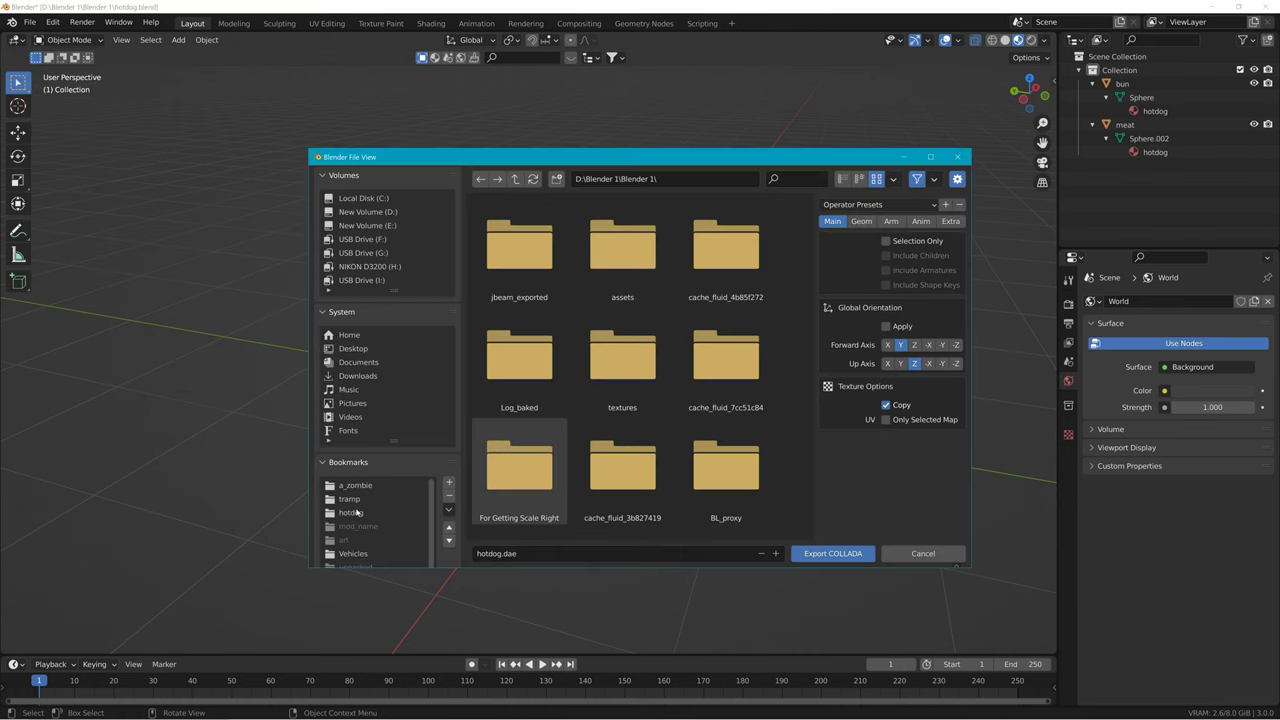
{"action": "left_click", "coordinate": [358, 512]}
{"action": "left_click", "coordinate": [534, 264]}
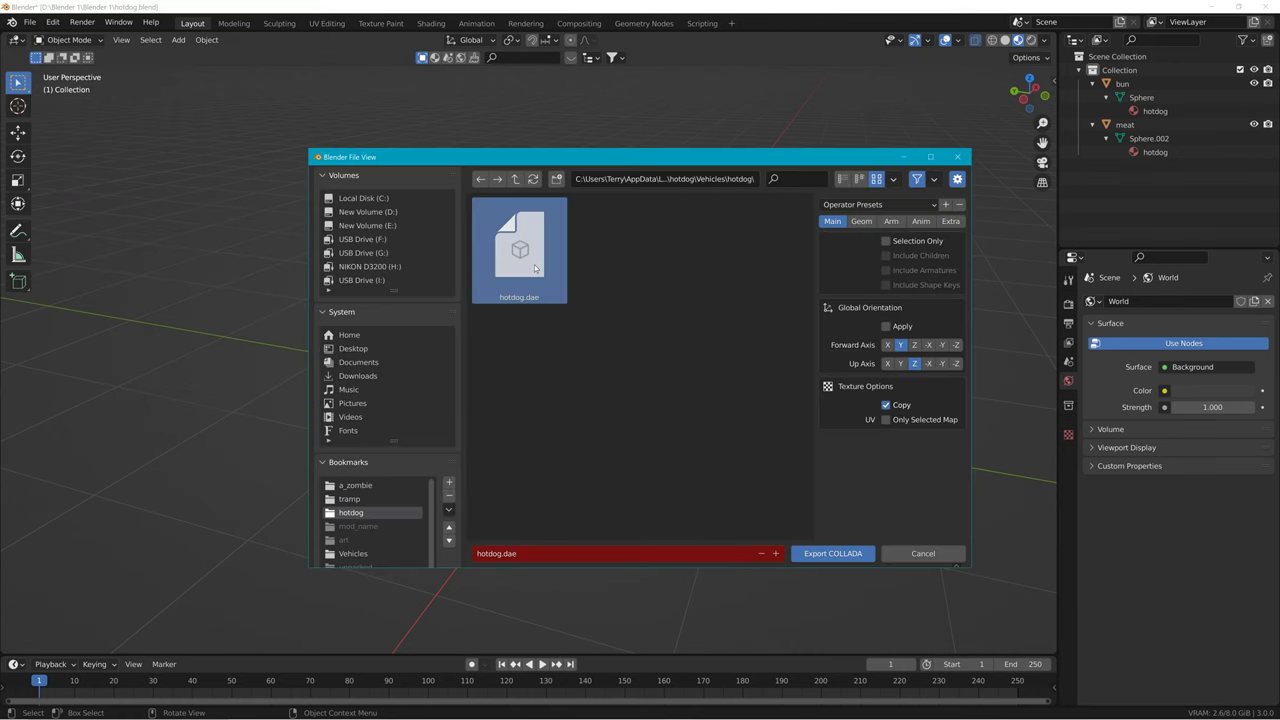
{"action": "left_click", "coordinate": [843, 555]}
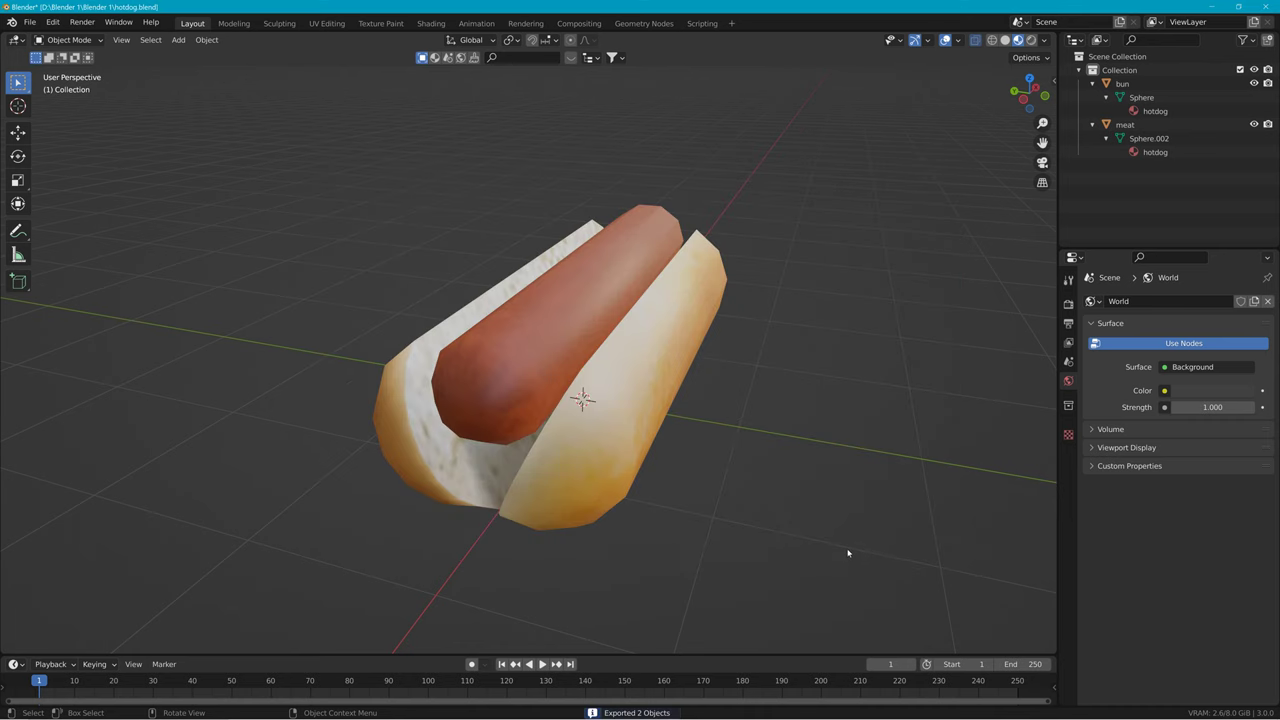
Step: Check the image name used for the meat object's base color in the hotdog material
{"action": "left_click", "coordinate": [595, 275]}
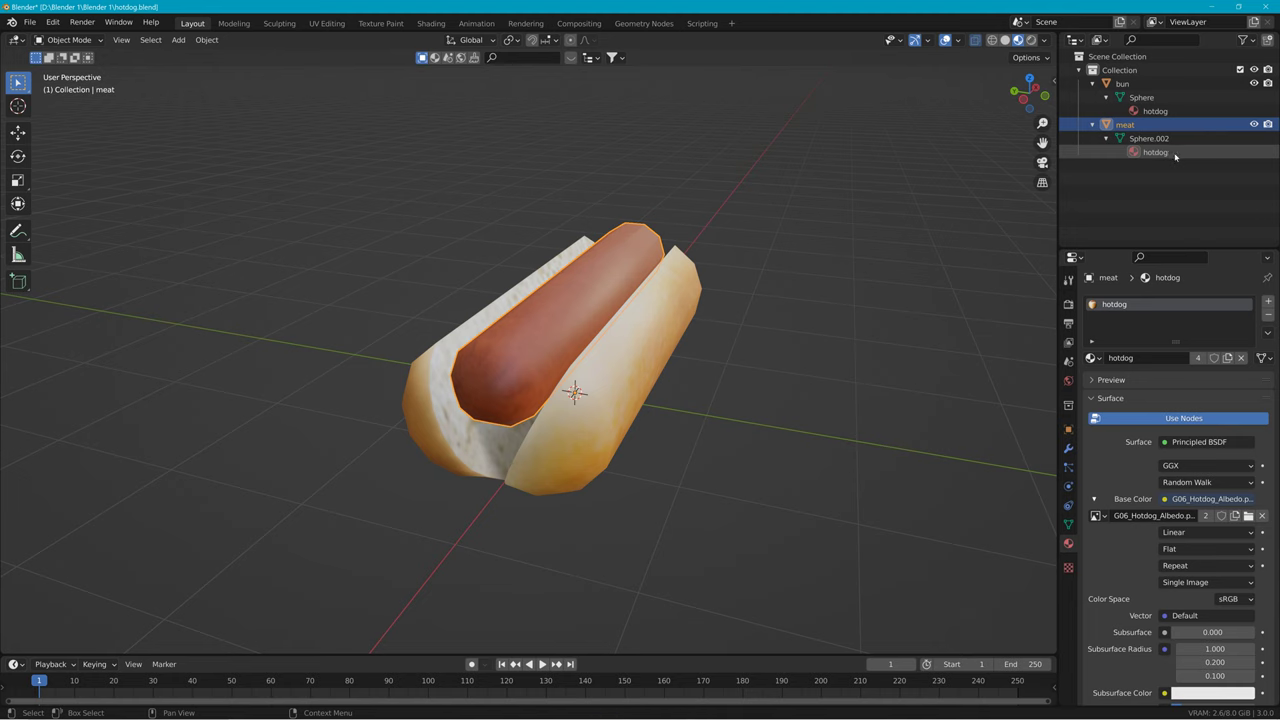
{"action": "left_click", "coordinate": [1153, 515]}
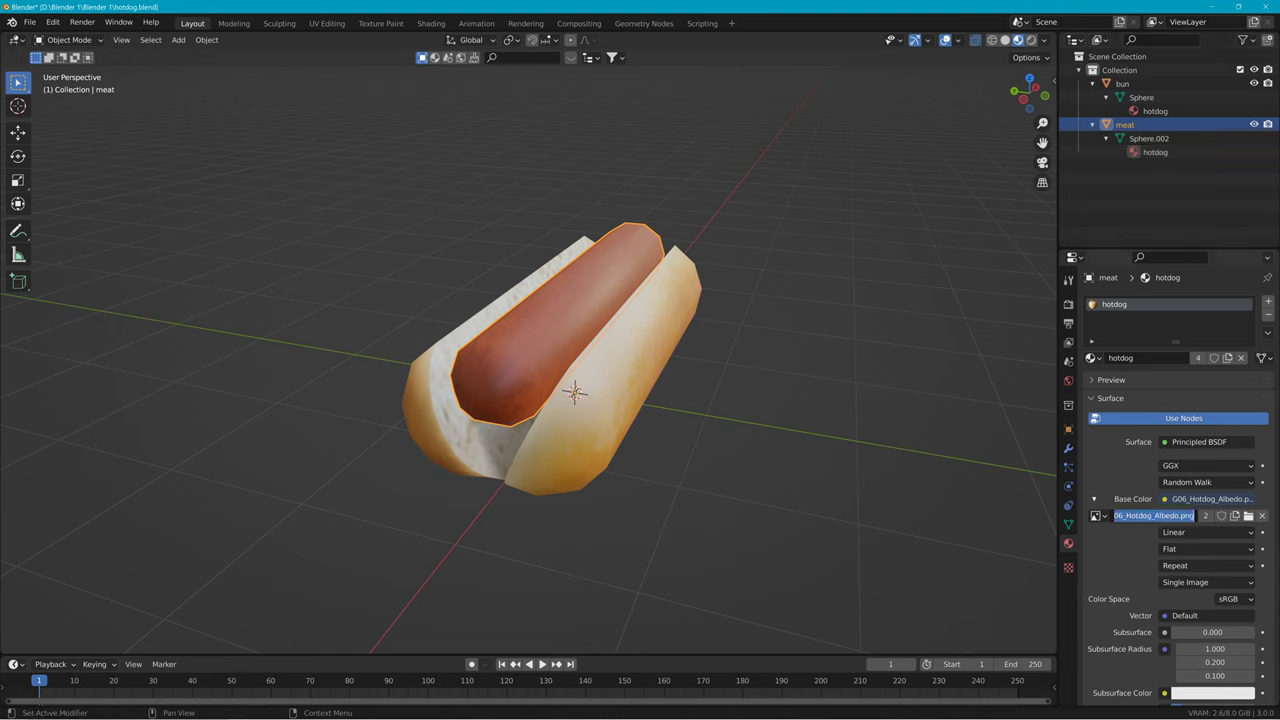
{"action": "mouse_move", "coordinate": [1121, 515]}
{"action": "left_mouse_down"}
{"action": "mouse_move", "coordinate": [1188, 515]}
{"action": "mouse_move", "coordinate": [1114, 515]}
{"action": "left_mouse_up"}
Step: Switch to File Explorer and open main.materials.json from the Vehicles\hotdog folder in a maximized Notepad++ window
{"action": "key", "text": "alt+Tab"}
{"action": "key", "text": "alt+Tab"}
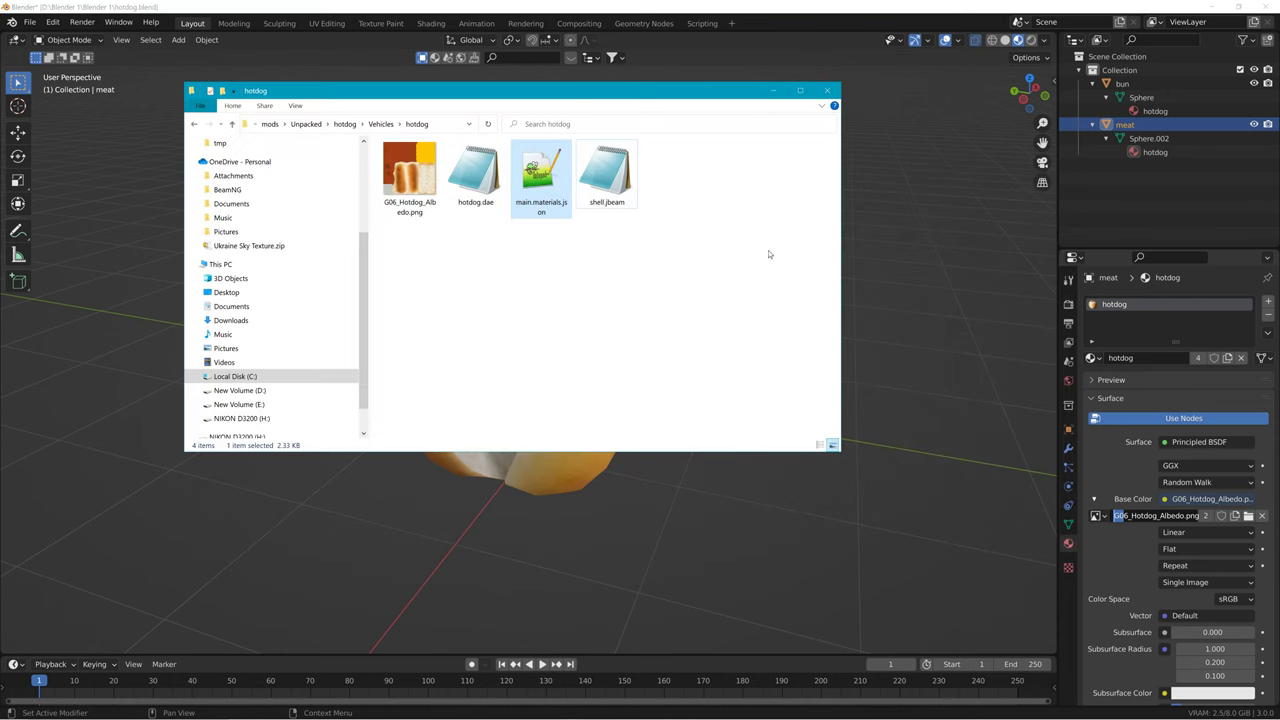
{"action": "key", "text": "Return"}
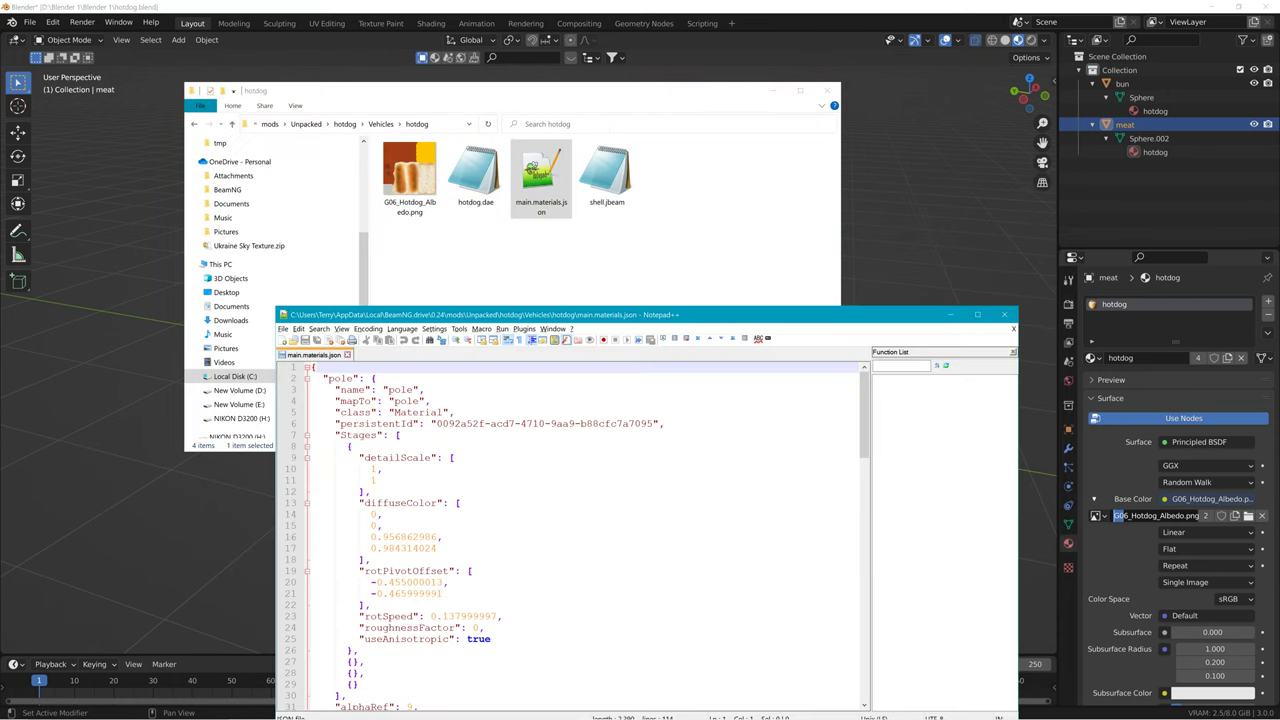
{"action": "double_click", "coordinate": [440, 314]}
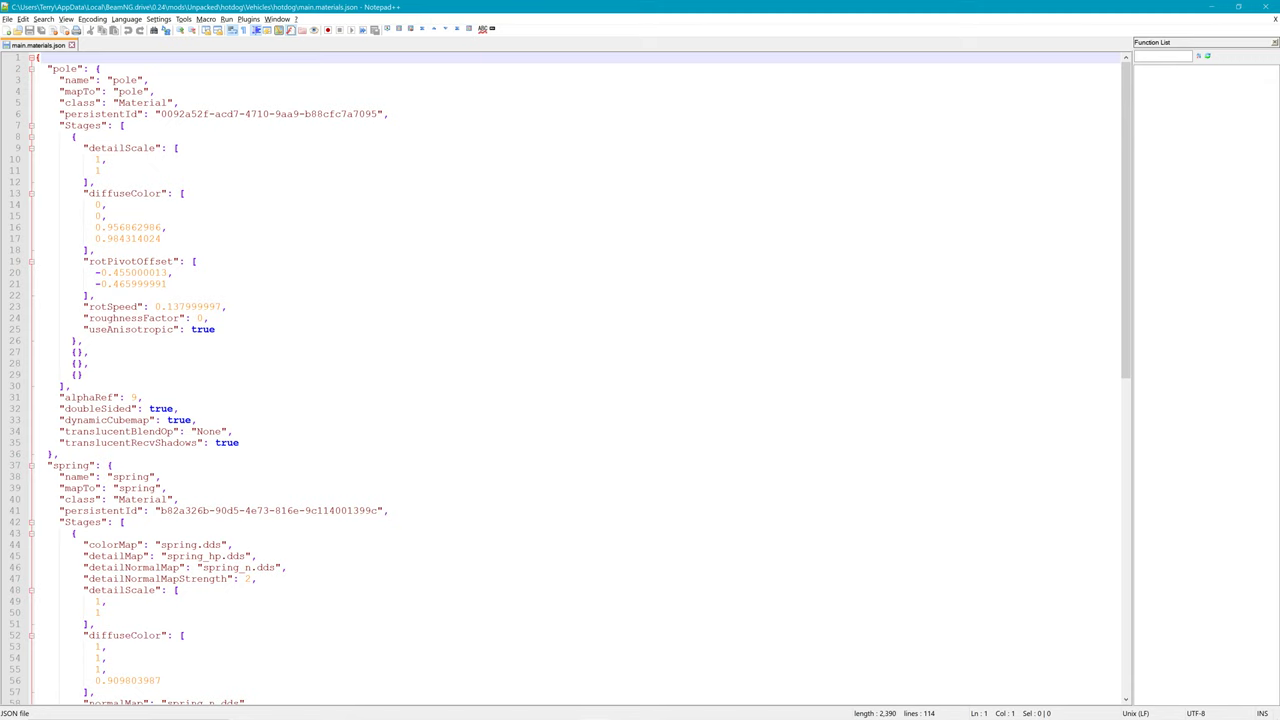
Step: Rename the pole material to hotdog in its key, name and mapTo entries
{"action": "left_click_drag", "start_coordinate": [53, 69], "coordinate": [77, 69]}
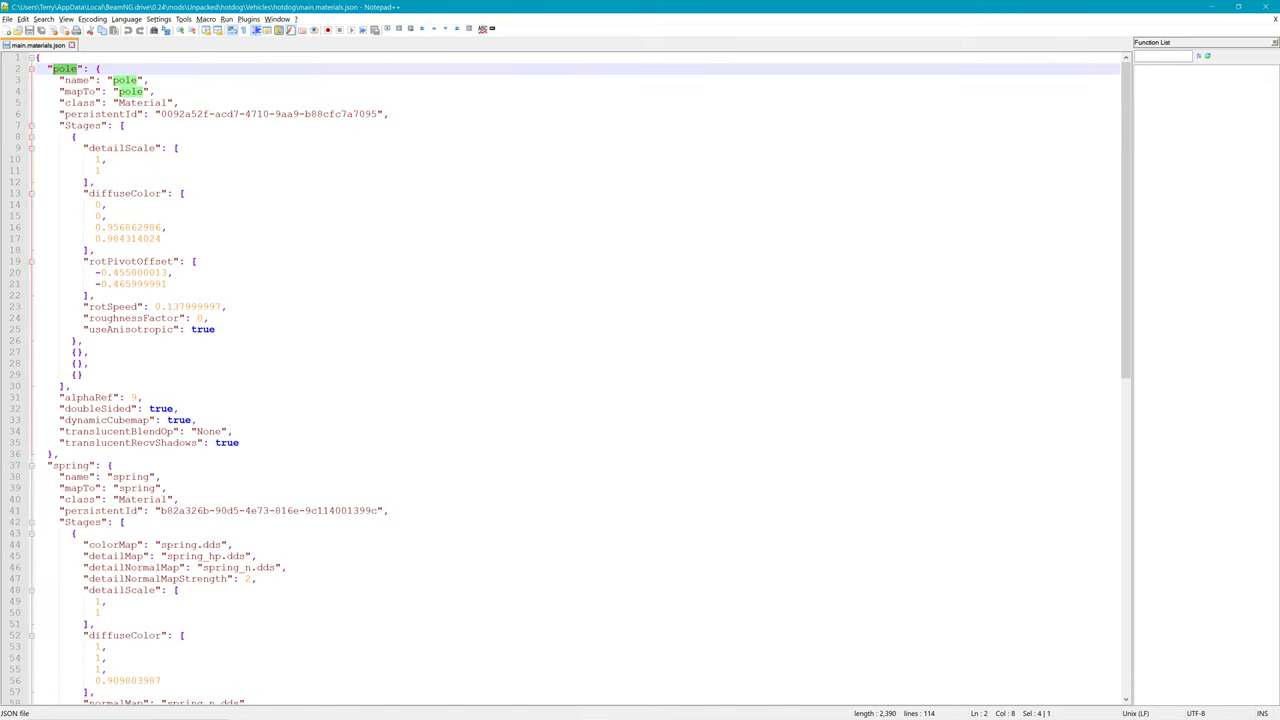
{"action": "type", "text": "hotdog"}
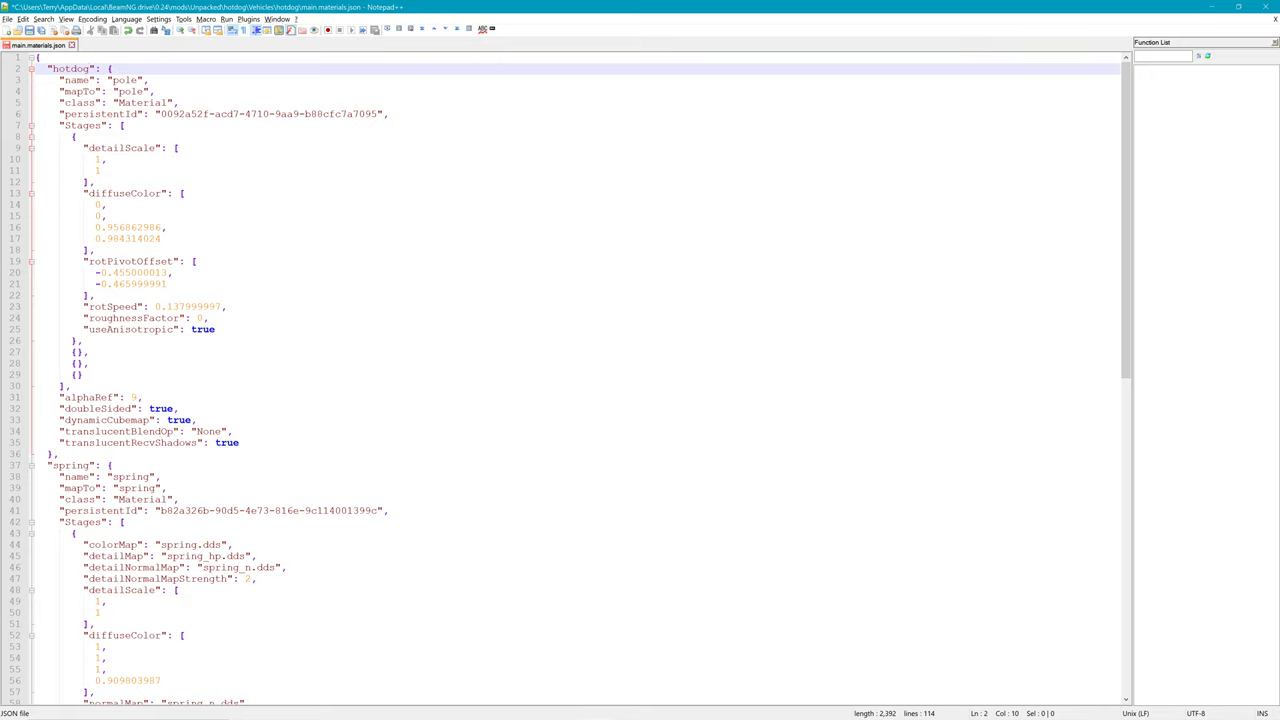
{"action": "left_click_drag", "start_coordinate": [37, 57], "coordinate": [143, 93]}
{"action": "type", "text": "hotdog"}
{"action": "type", "text": "hotdog"}
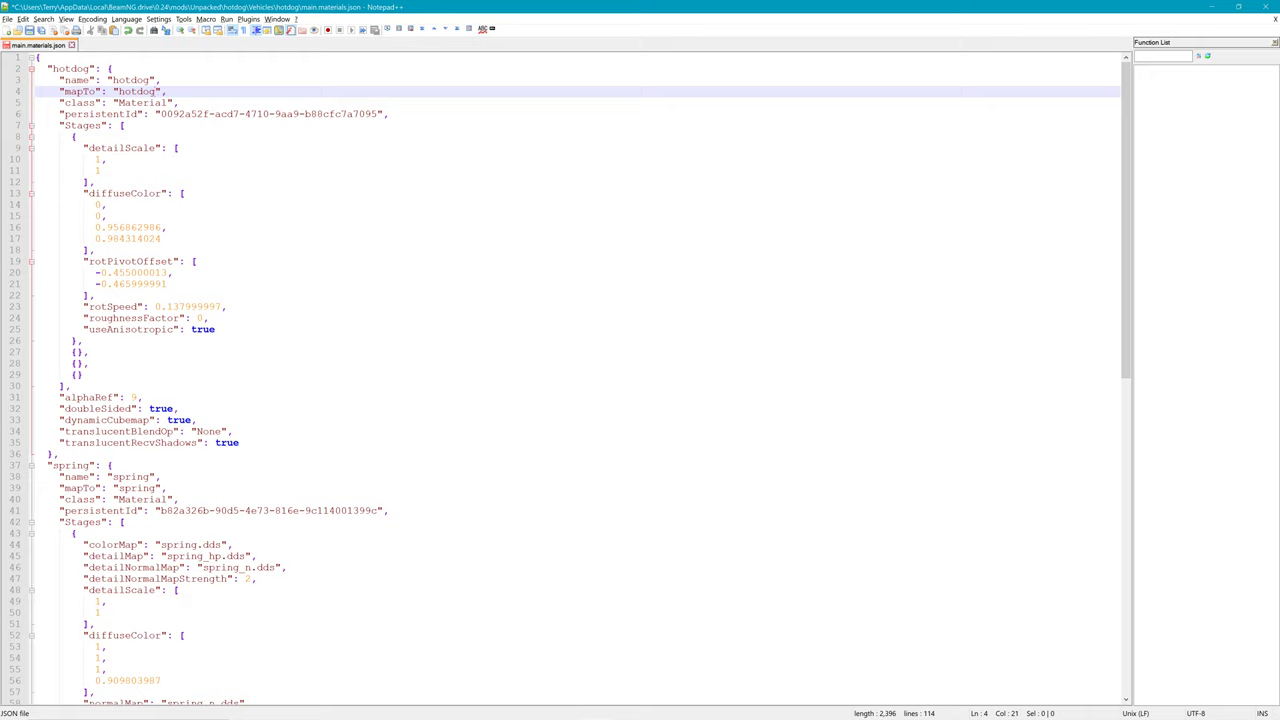
Step: Copy the spring material's colorMap line into the start of the hotdog material's first stage and clear its spring.dds value
{"action": "left_click_drag", "start_coordinate": [70, 545], "coordinate": [233, 545]}
{"action": "key", "text": "ctrl+c"}
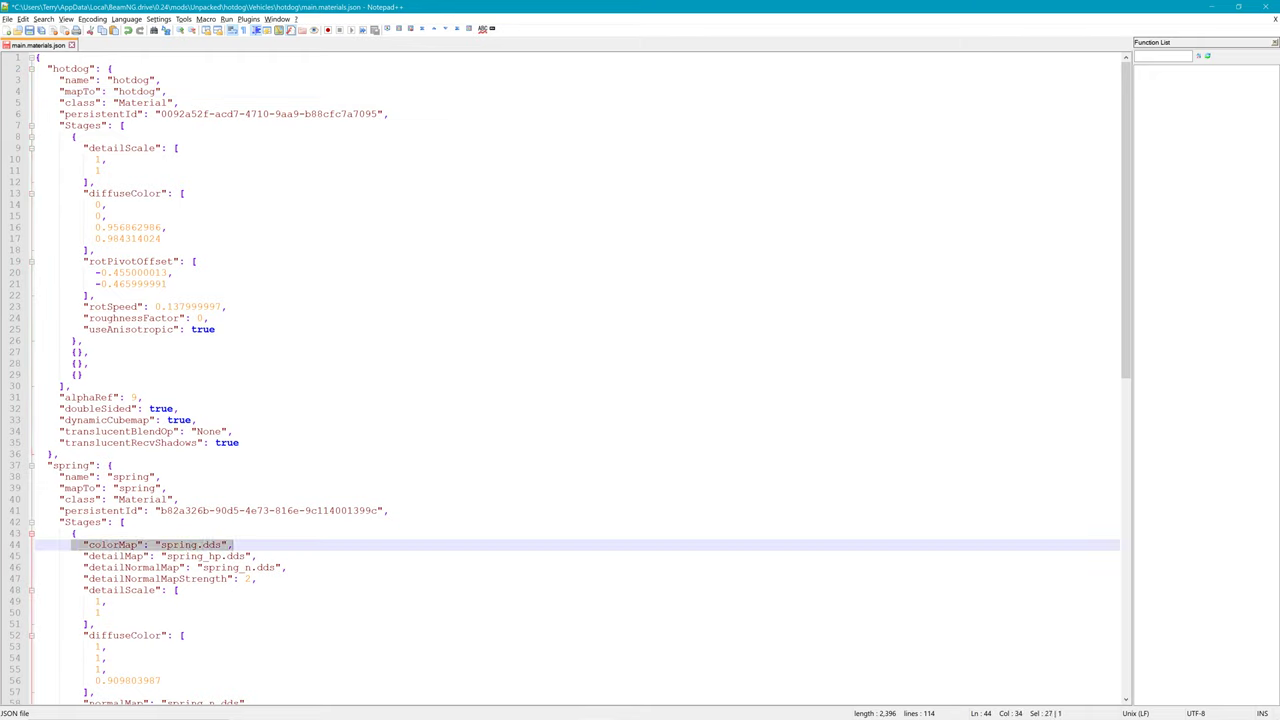
{"action": "left_click", "coordinate": [77, 137]}
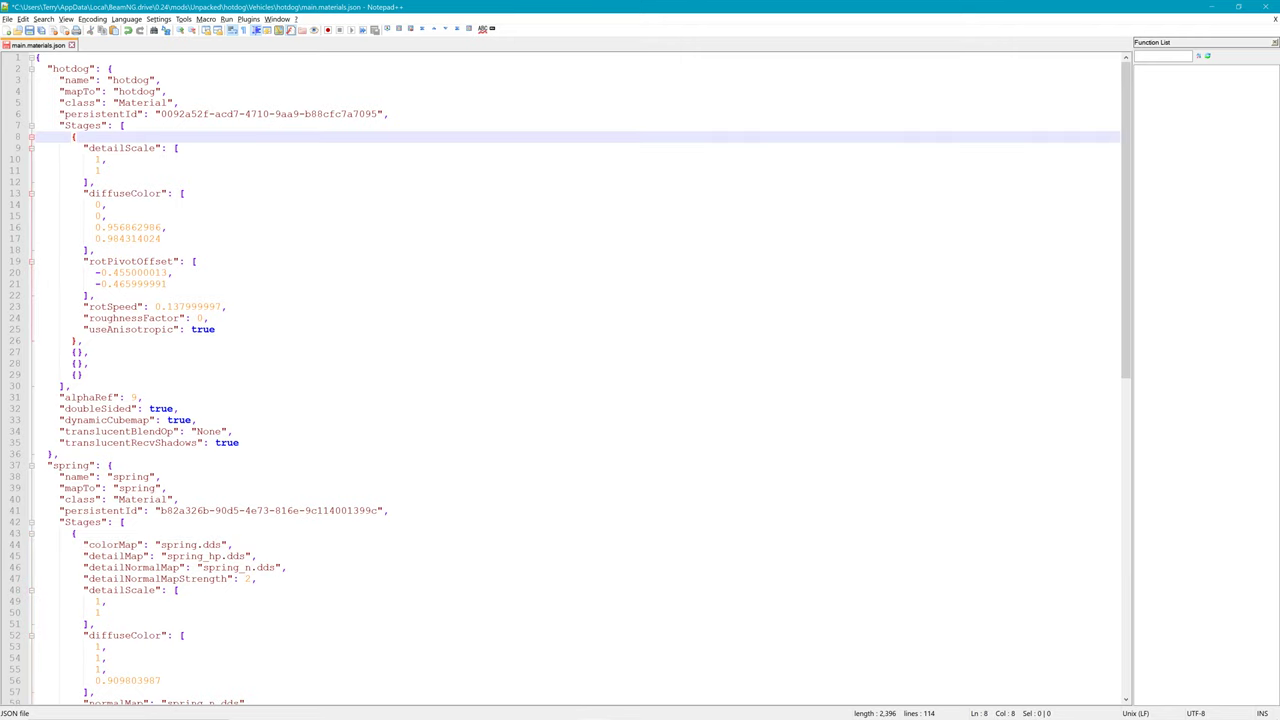
{"action": "key", "text": "Return"}
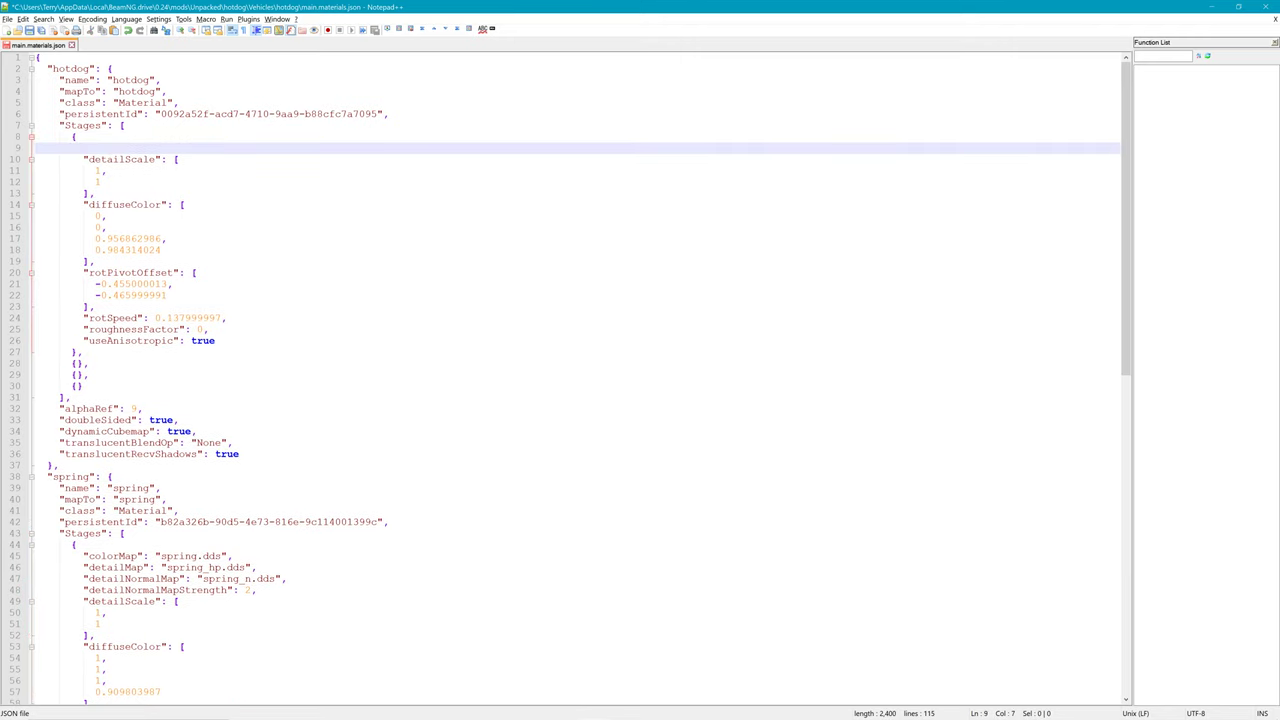
{"action": "key", "text": "ctrl+v"}
{"action": "left_click_drag", "start_coordinate": [160, 148], "coordinate": [222, 149]}
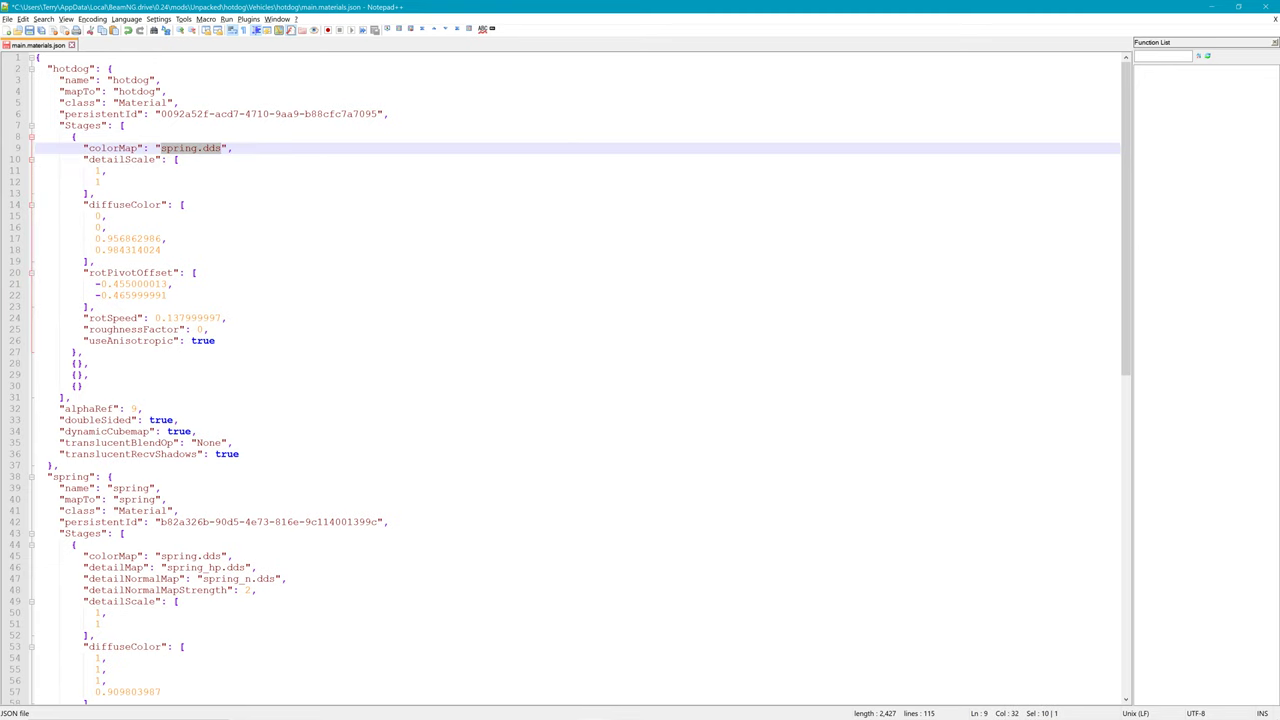
{"action": "key", "text": "Delete"}
Step: Copy the texture's file name from the Vehicles\hotdog folder and set the hotdog material's colorMap to G06_Hotdog_Albedo.png
{"action": "left_click", "coordinate": [1238, 6]}
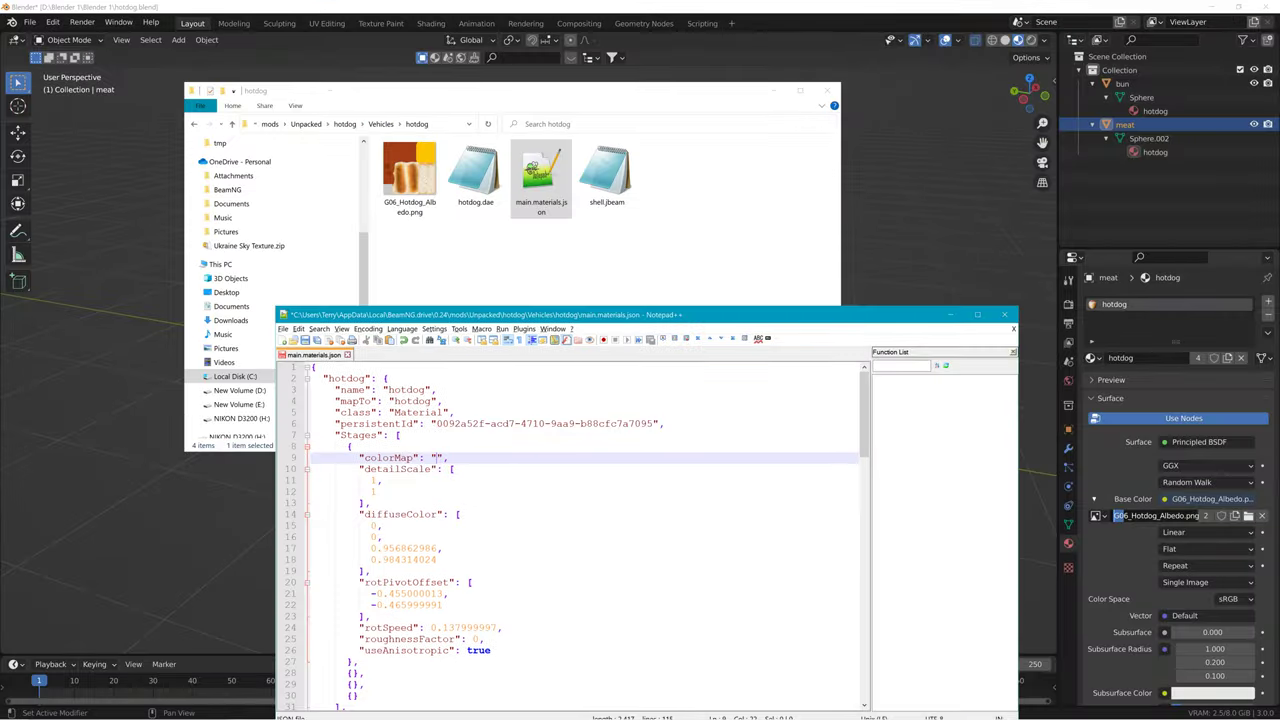
{"action": "left_click", "coordinate": [418, 178]}
{"action": "right_click", "coordinate": [421, 181]}
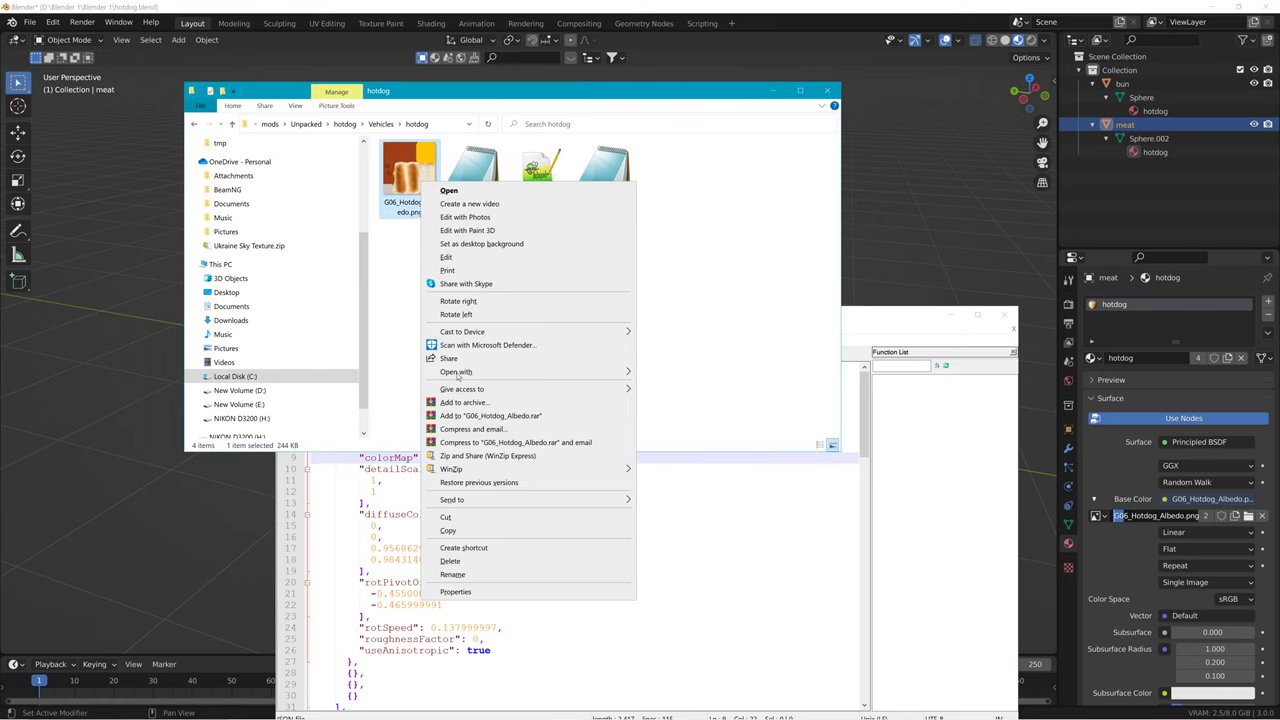
{"action": "left_click", "coordinate": [458, 576]}
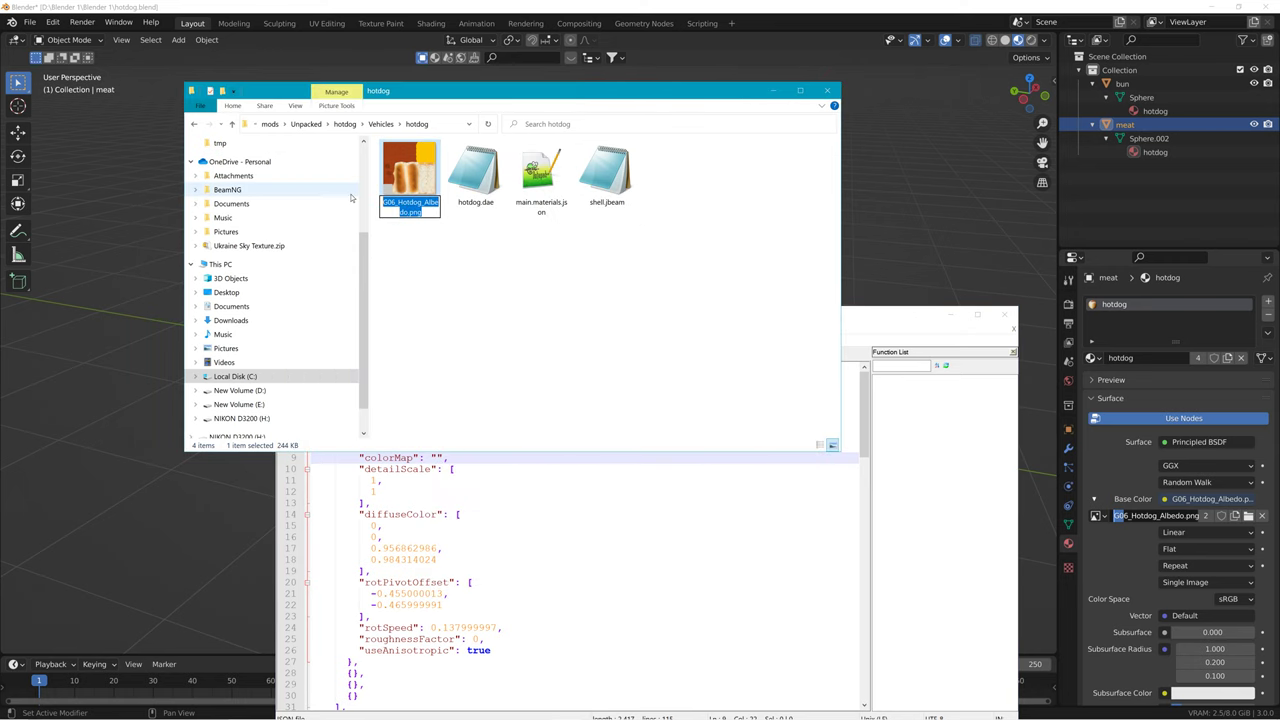
{"action": "left_click", "coordinate": [442, 548]}
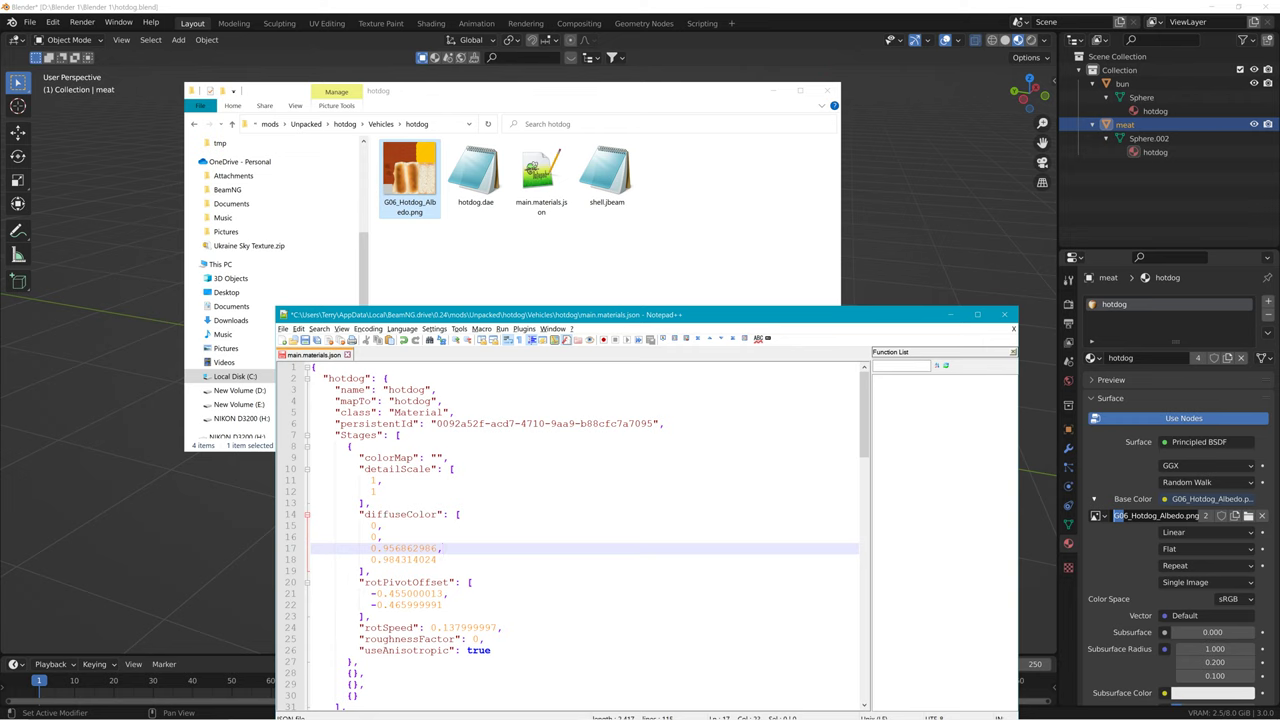
{"action": "left_click", "coordinate": [437, 457]}
{"action": "type", "text": "G06_Hotdog_Albedo.png"}
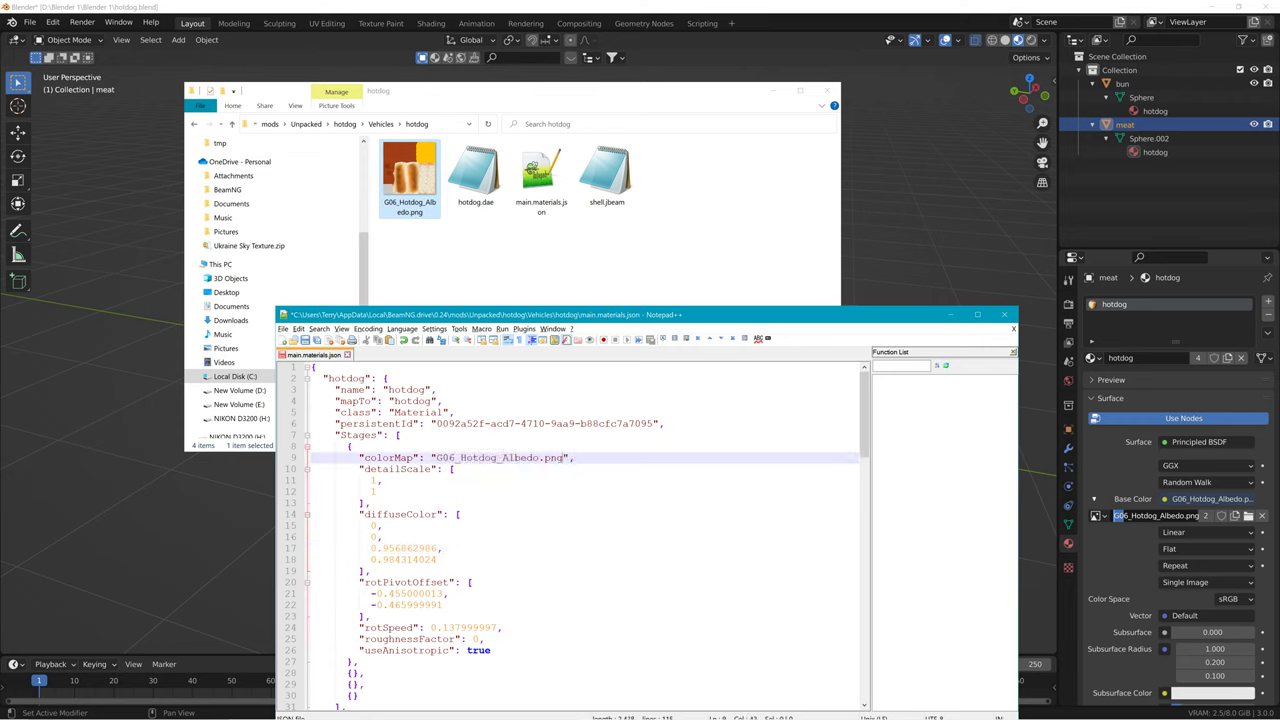
Step: Delete the whole spring material block from main.materials.json, along with the leftover blank line after the hotdog material's last property
{"action": "scroll", "coordinate": [580, 530], "scroll_direction": "down", "scroll_amount": 8}
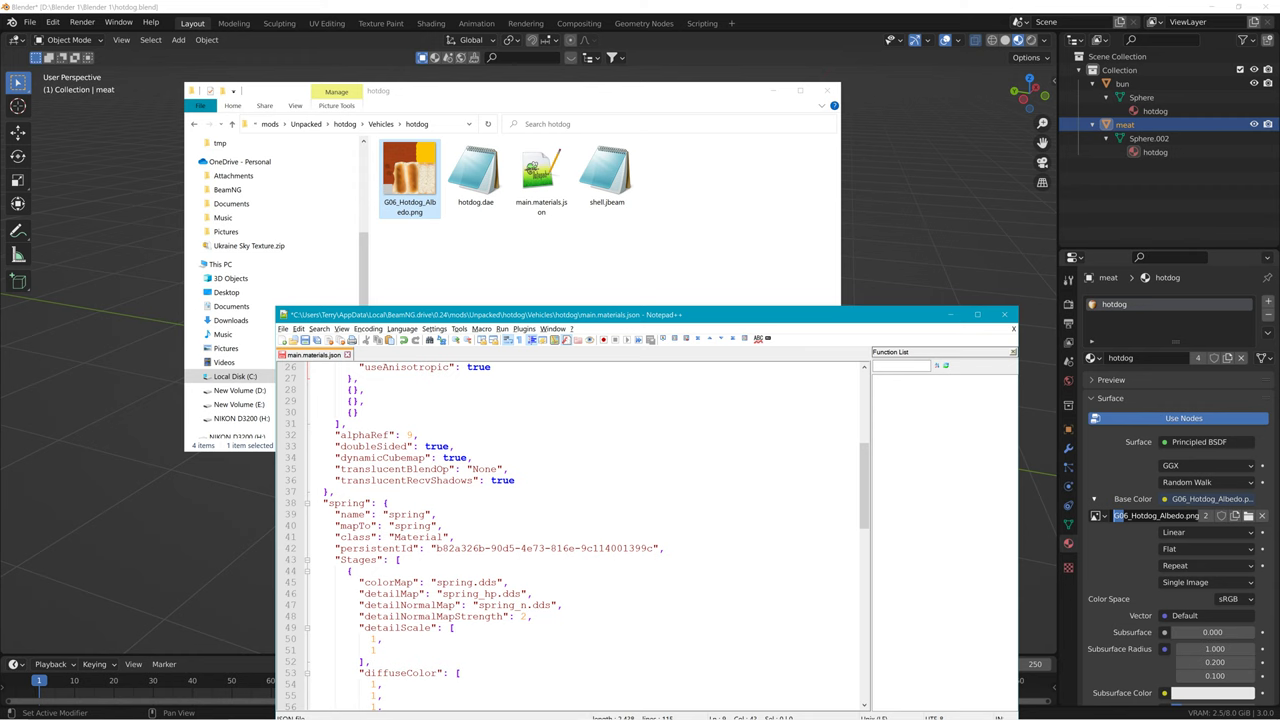
{"action": "left_click_drag", "start_coordinate": [329, 491], "coordinate": [328, 684]}
{"action": "key", "text": "Delete"}
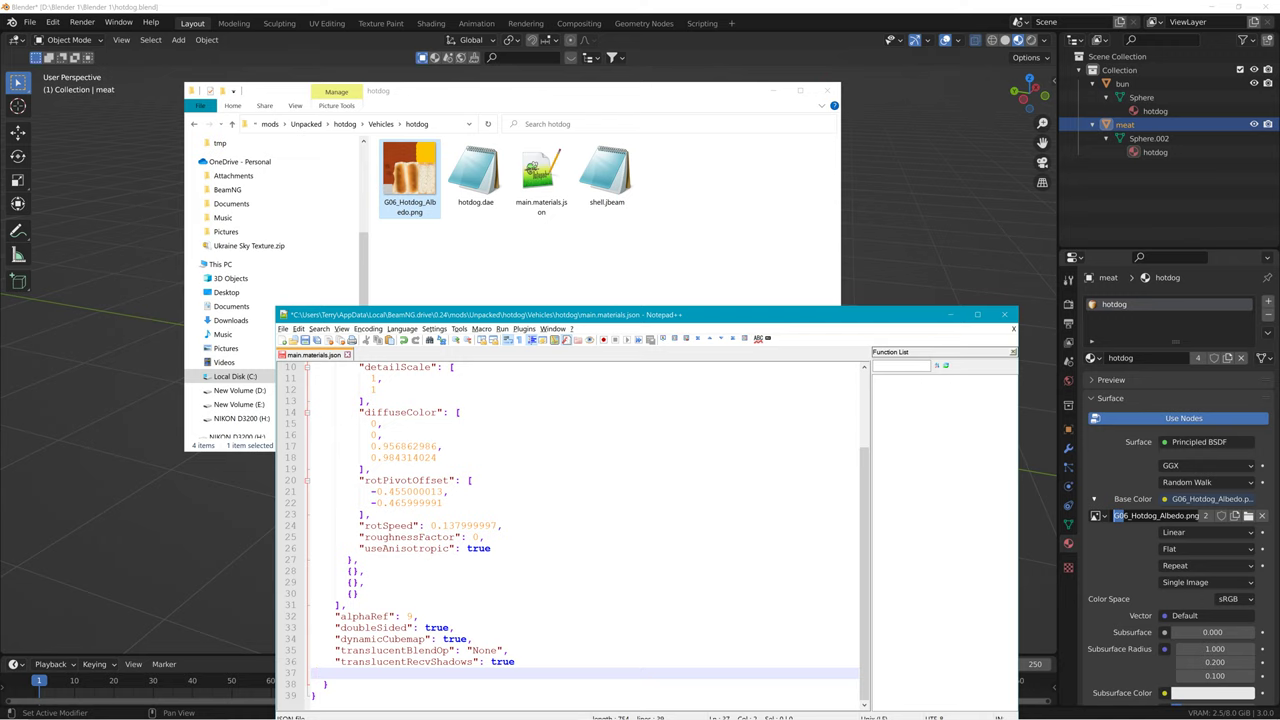
{"action": "key", "text": "BackSpace"}
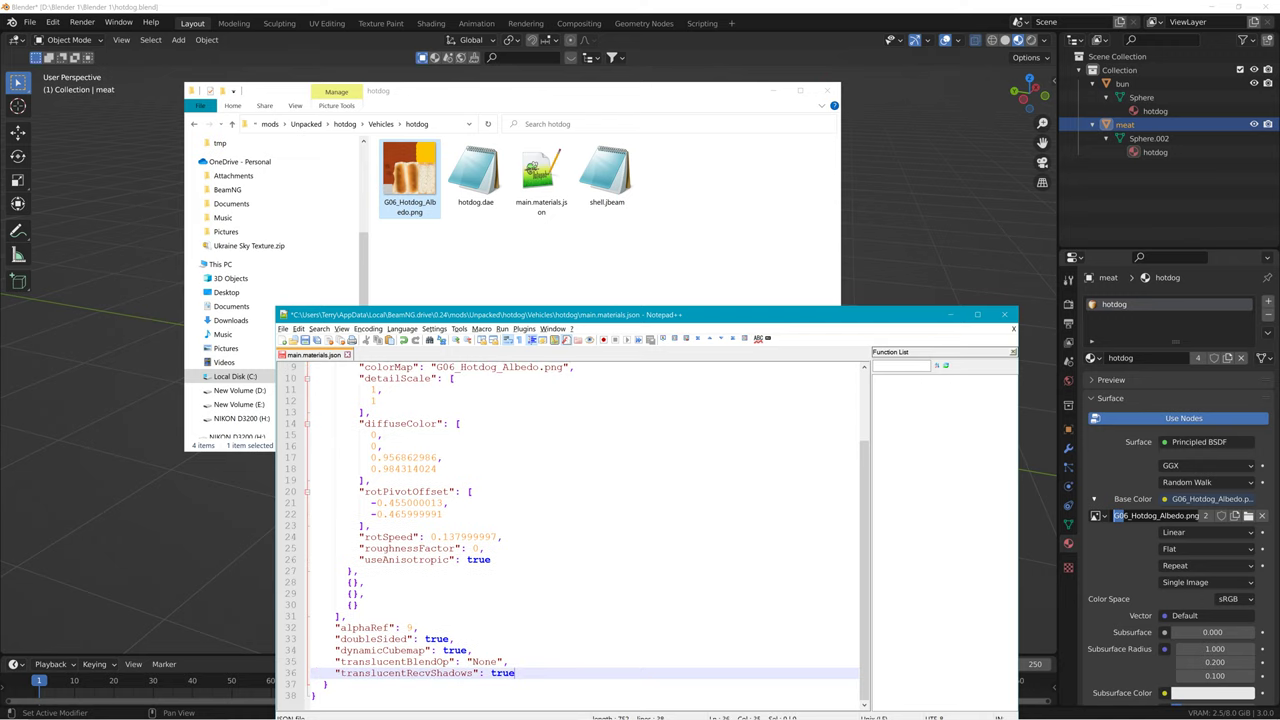
Step: Open G06_Hotdog_Albedo.png from the hotdog folder in Photos to examine the texture, and close it
{"action": "left_click", "coordinate": [400, 162]}
{"action": "double_click", "coordinate": [400, 162]}
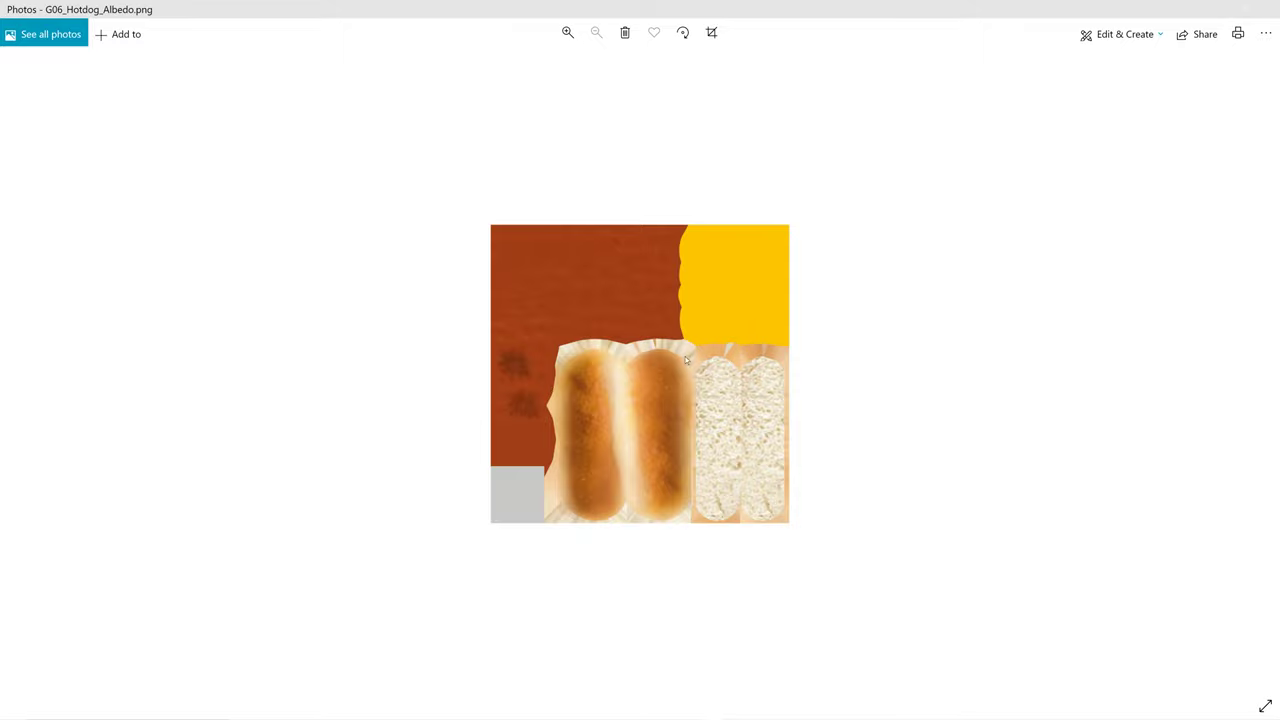
{"action": "left_click", "coordinate": [1268, 8]}
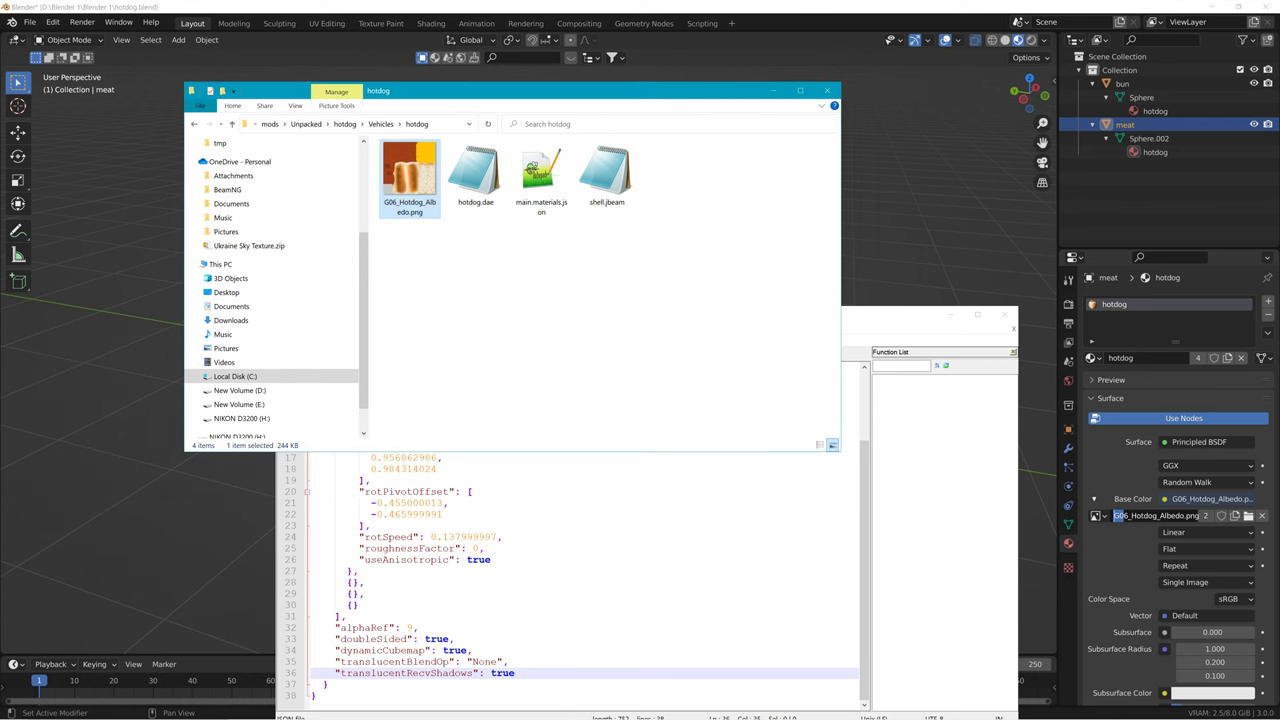
Step: Return to main.materials.json in a maximized Notepad++ window, save the file and minimize the window
{"action": "left_click", "coordinate": [485, 559]}
{"action": "scroll", "coordinate": [560, 520], "scroll_direction": "up", "scroll_amount": 5}
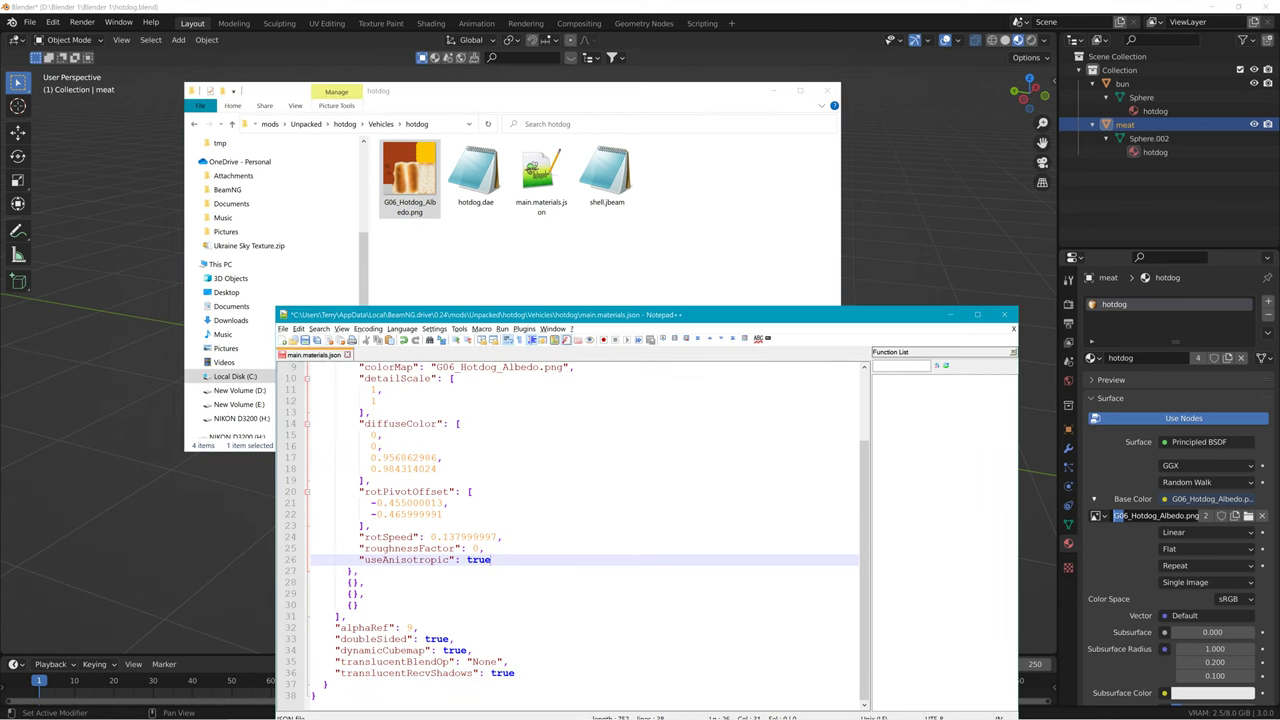
{"action": "double_click", "coordinate": [632, 316]}
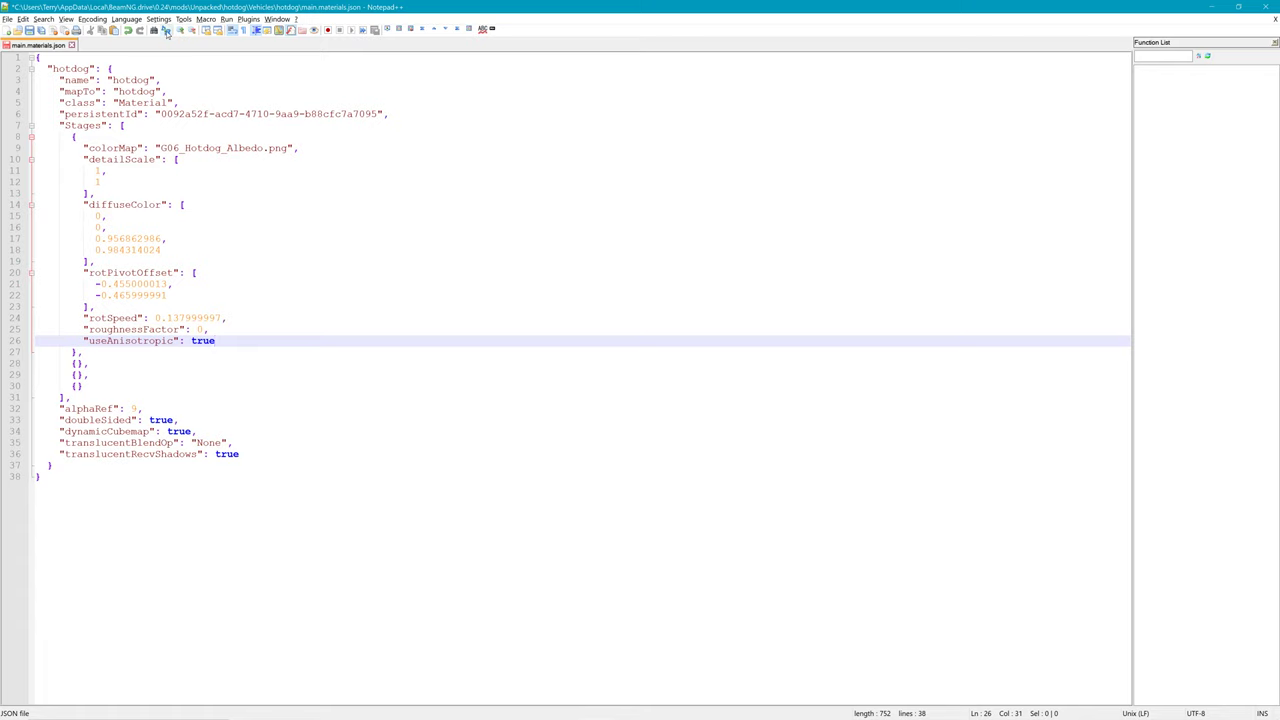
{"action": "left_click", "coordinate": [1210, 7]}
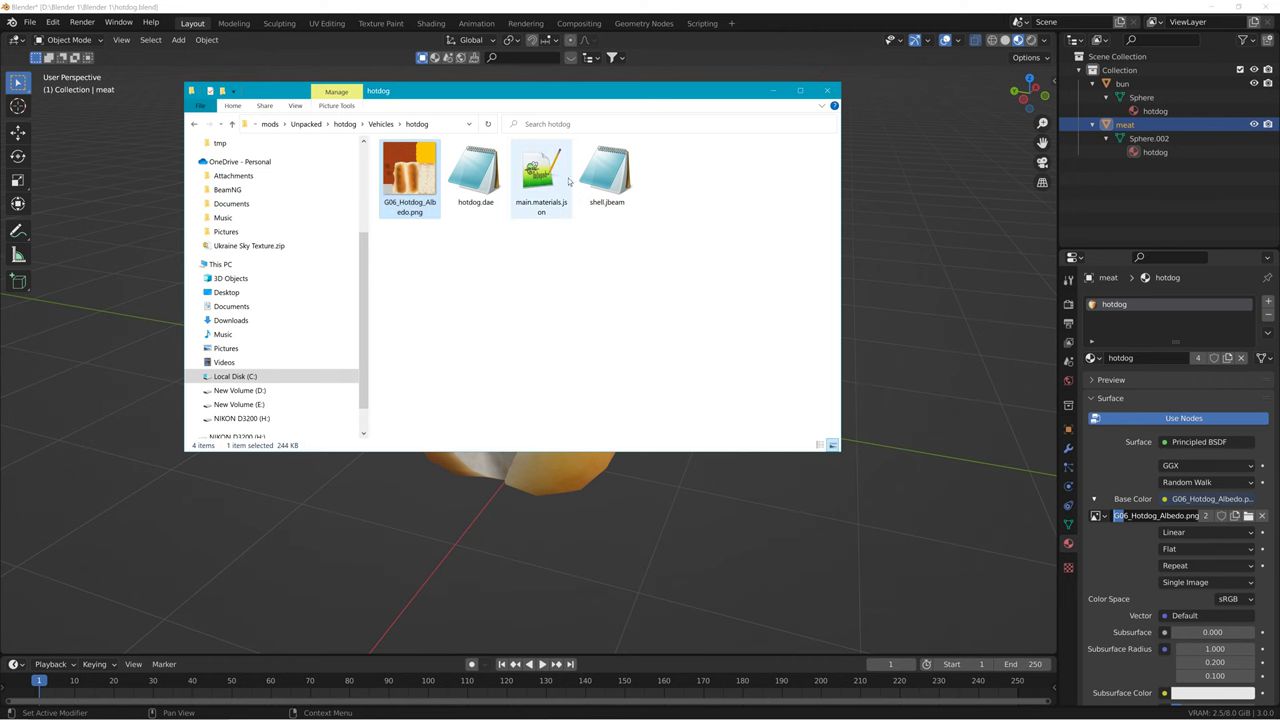
Step: Open shell.jbeam from the Vehicles\hotdog folder in Notepad++ alongside the materials file and maximize the editor
{"action": "left_click", "coordinate": [612, 172]}
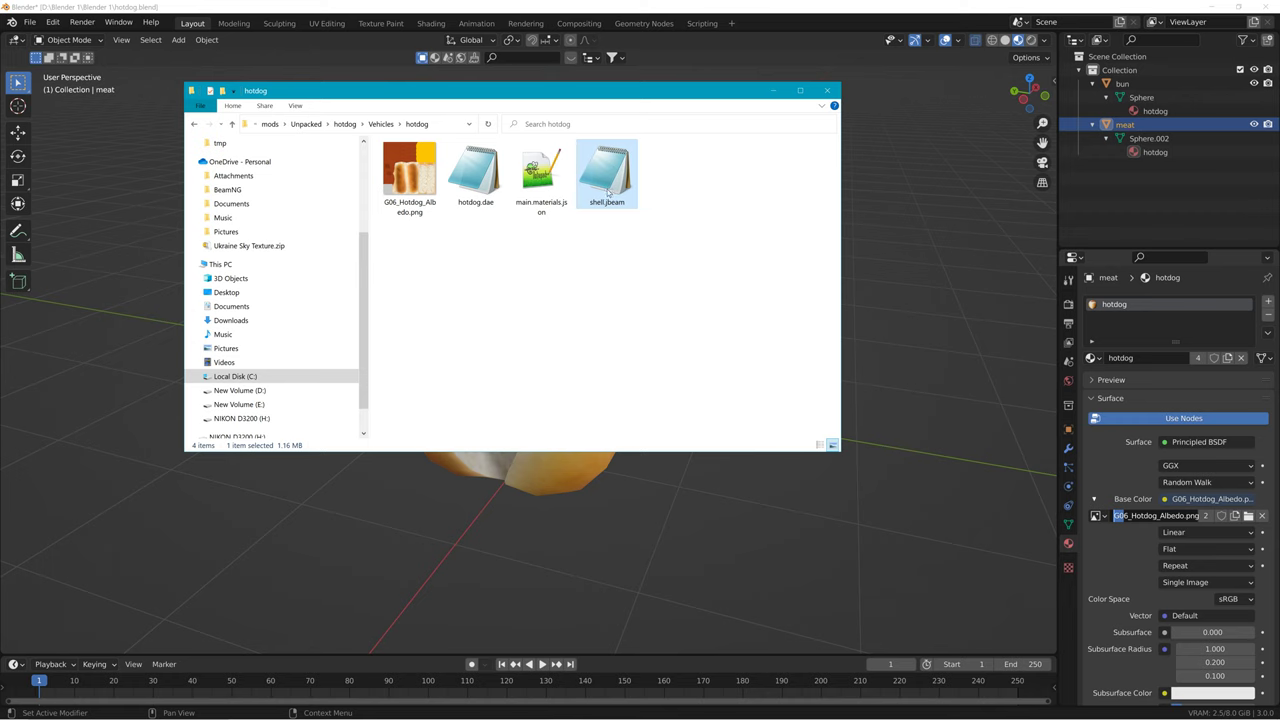
{"action": "mouse_move", "coordinate": [526, 714]}
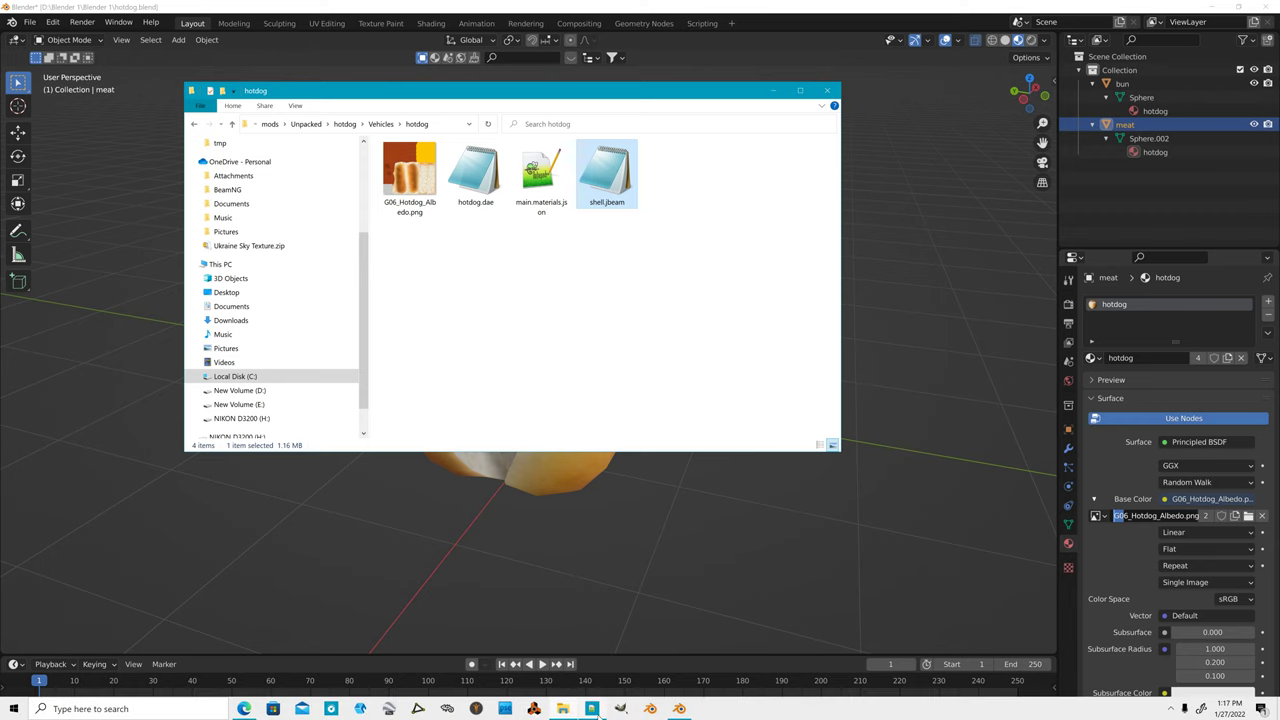
{"action": "left_click", "coordinate": [591, 708]}
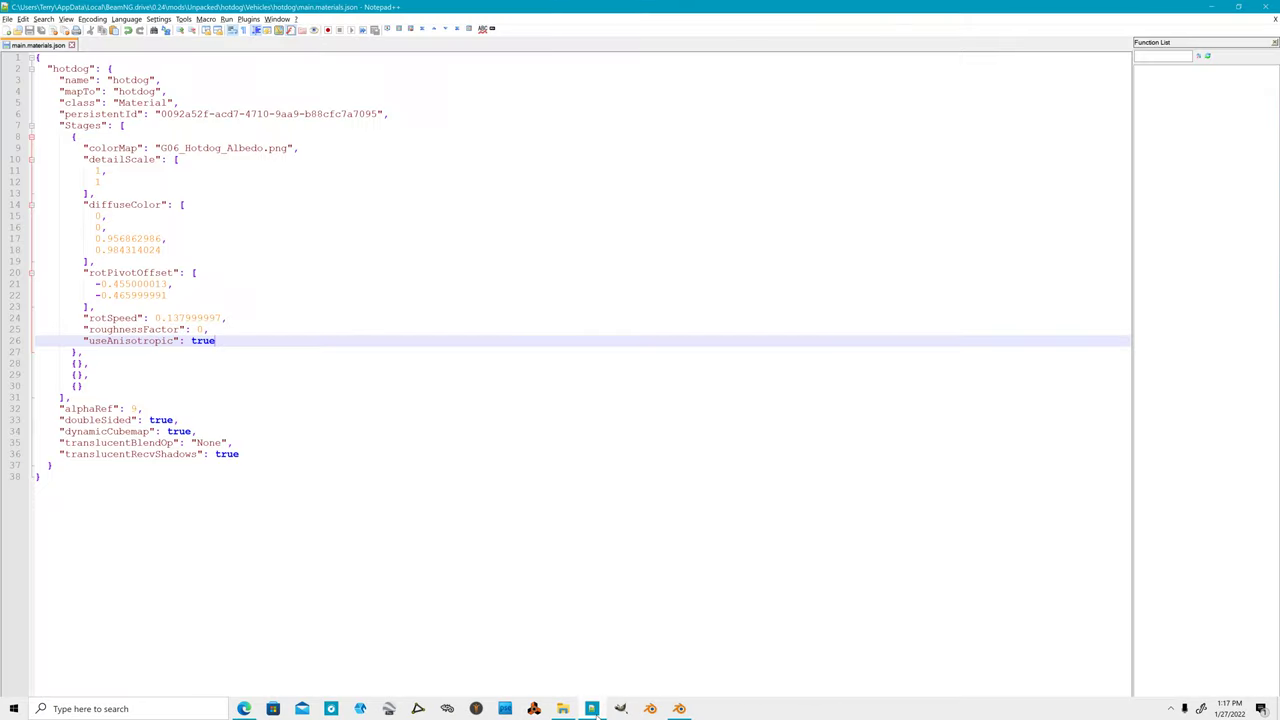
{"action": "left_click", "coordinate": [1240, 6]}
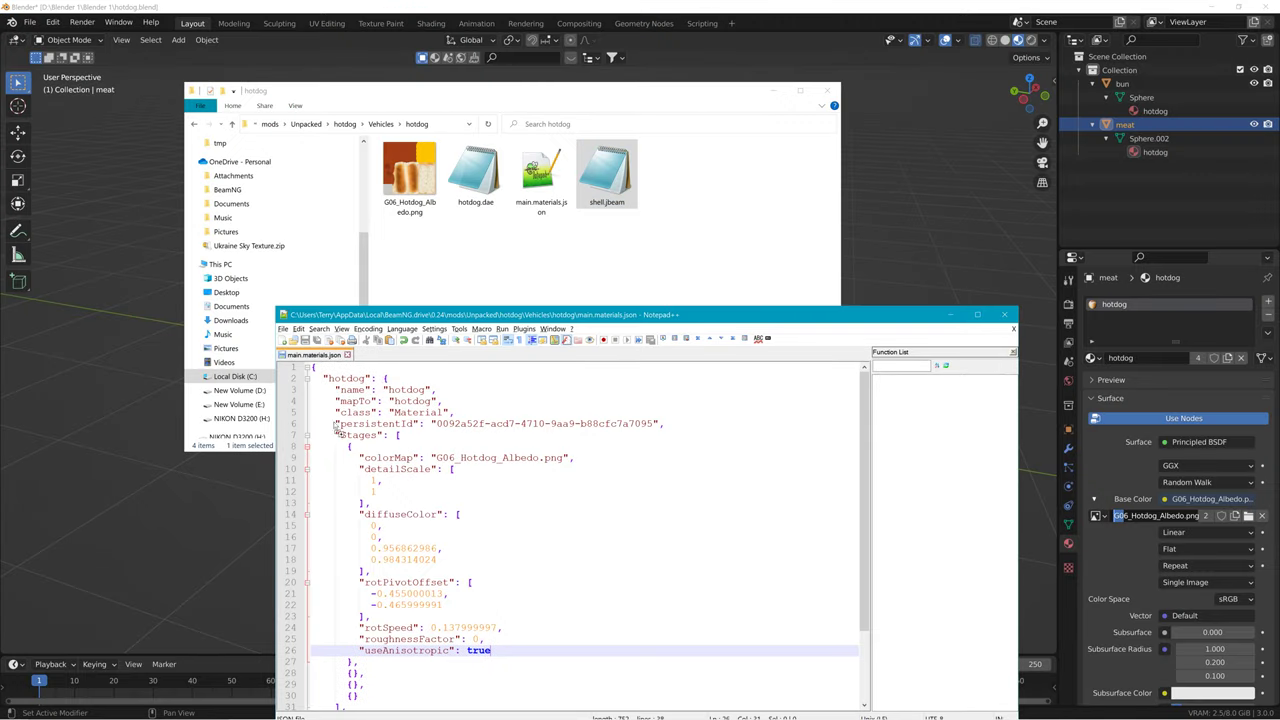
{"action": "left_click_drag", "start_coordinate": [332, 428], "coordinate": [324, 438]}
{"action": "double_click", "coordinate": [460, 312]}
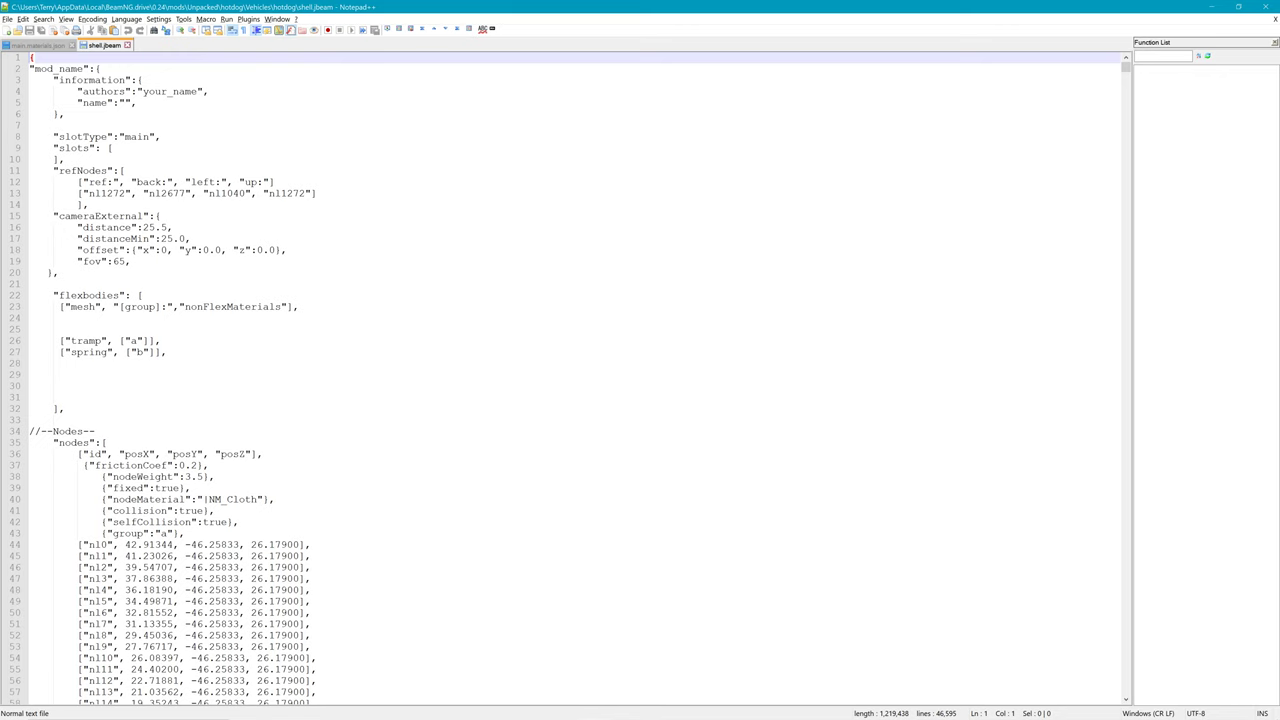
Step: Compare the flexbodies mesh names in shell.jbeam with the object names in Blender's scene collection, and return to Notepad++
{"action": "left_click_drag", "start_coordinate": [41, 352], "coordinate": [190, 352]}
{"action": "left_click", "coordinate": [190, 352]}
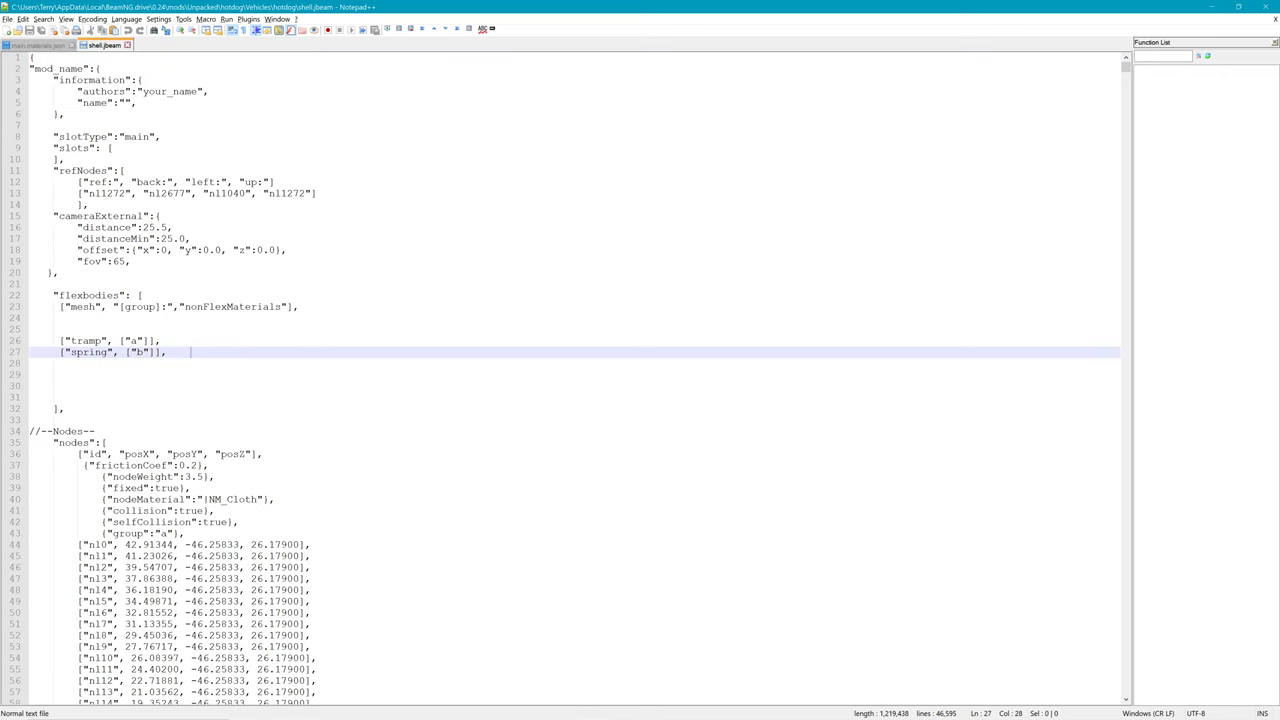
{"action": "key", "text": "alt+Tab"}
{"action": "key", "text": "alt+Tab"}
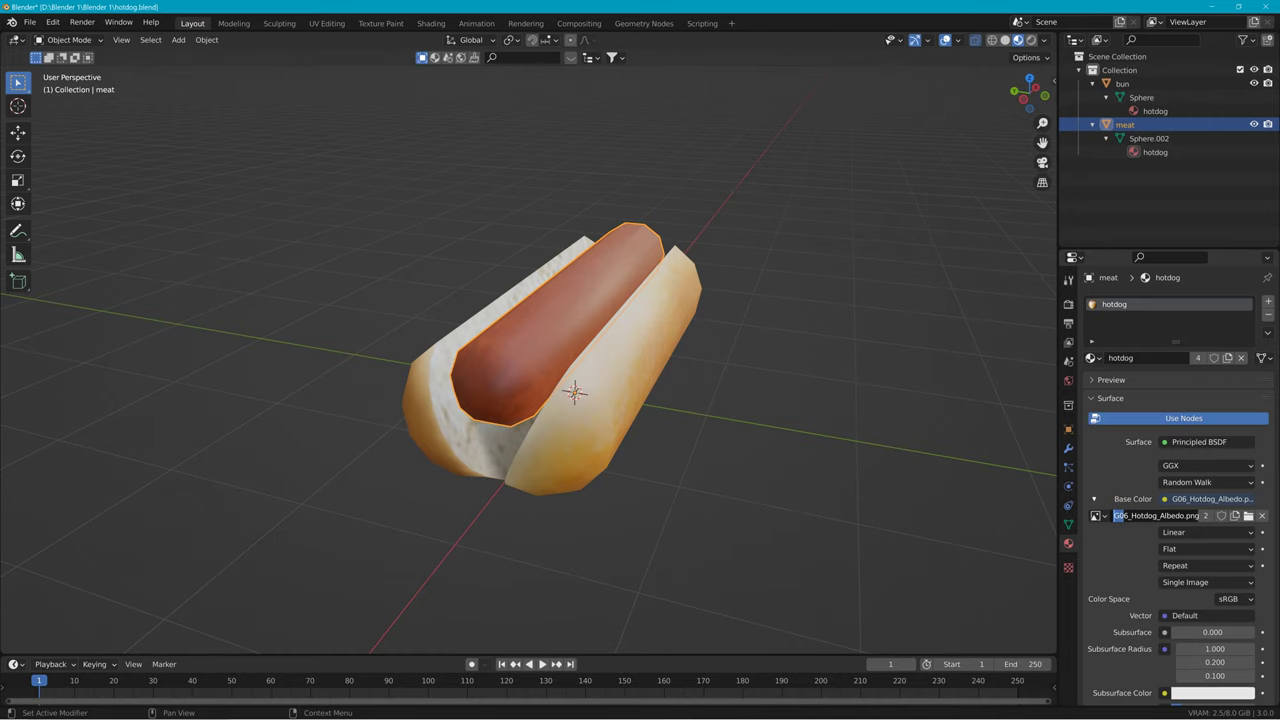
{"action": "left_click", "coordinate": [1122, 84]}
{"action": "left_click", "coordinate": [1123, 126]}
{"action": "left_click", "coordinate": [1122, 85]}
{"action": "left_click", "coordinate": [1123, 125]}
{"action": "key", "text": "alt+Tab"}
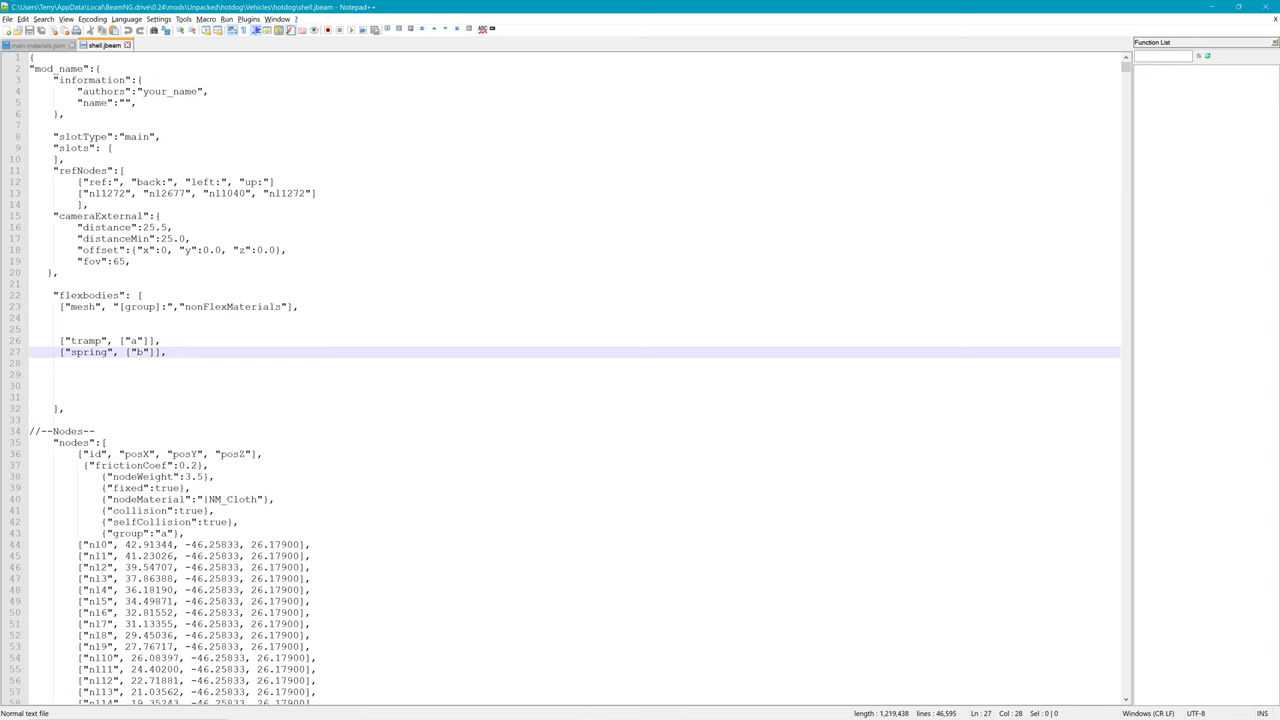
Step: Rename the flexbodies meshes in shell.jbeam from tramp to bun and from spring to meat
{"action": "left_click", "coordinate": [72, 341]}
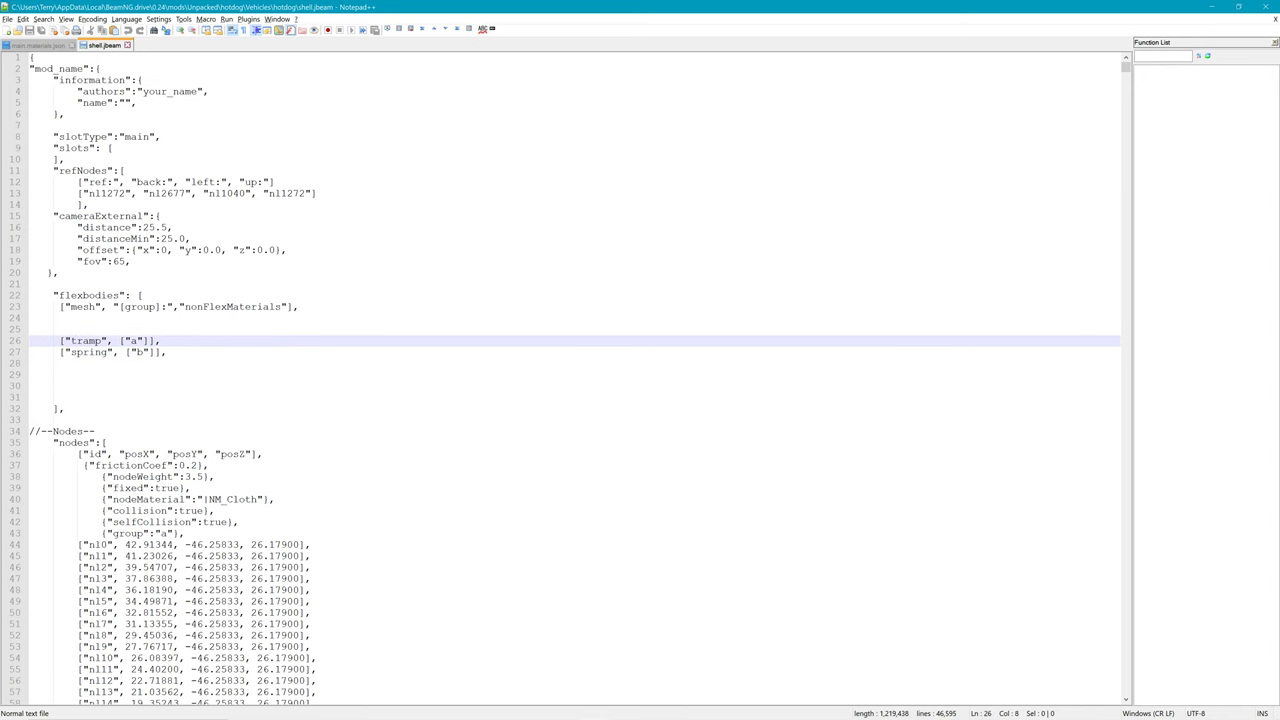
{"action": "left_click_drag", "start_coordinate": [72, 341], "coordinate": [102, 341]}
{"action": "type", "text": "bun"}
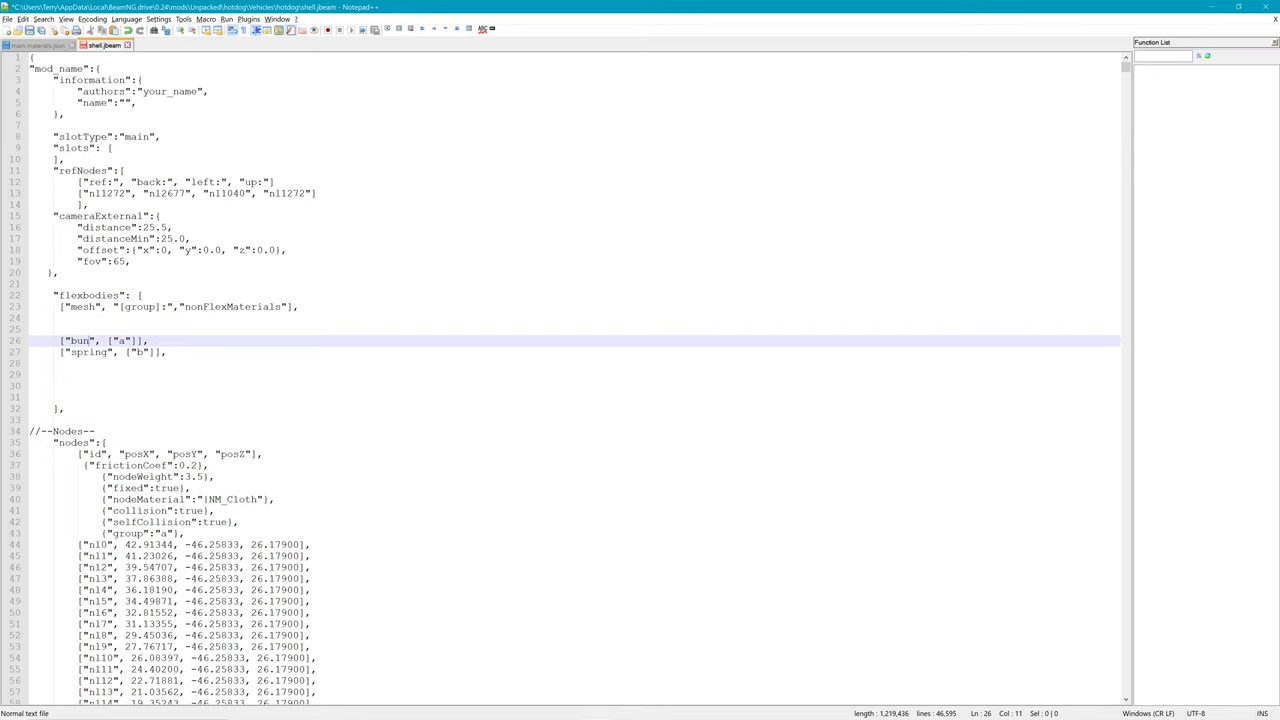
{"action": "left_click_drag", "start_coordinate": [72, 352], "coordinate": [108, 352]}
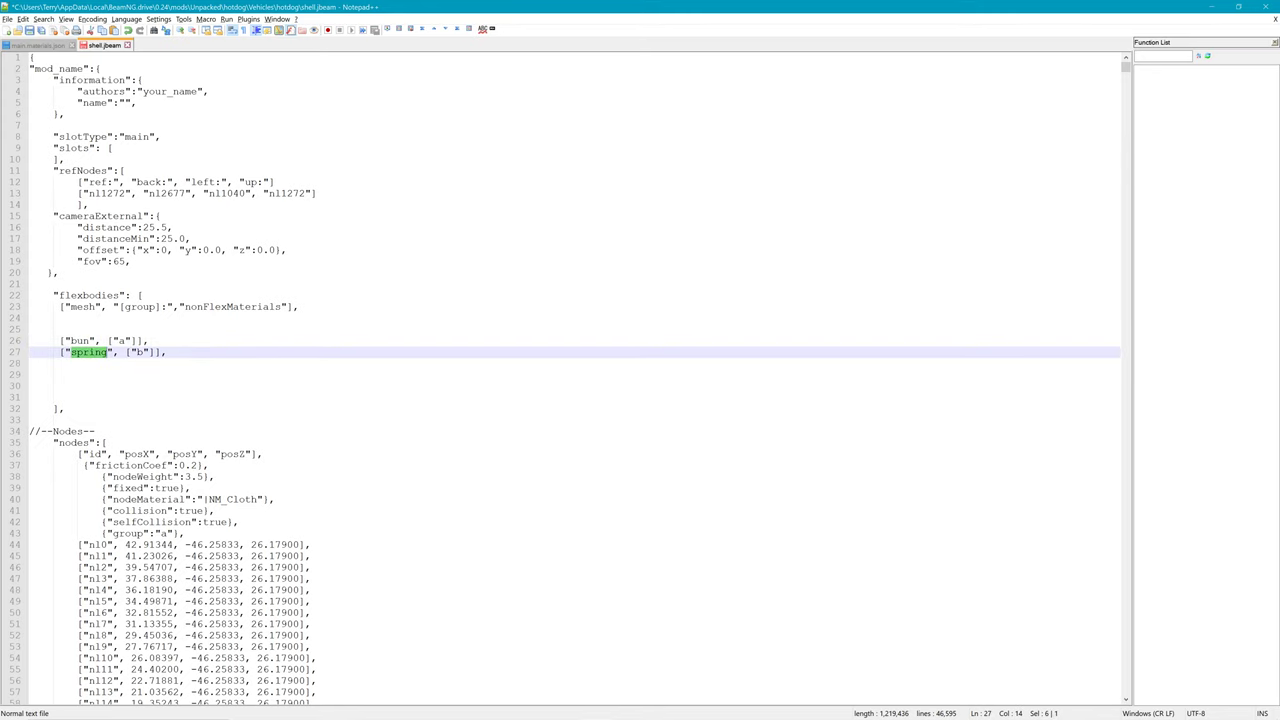
{"action": "type", "text": "meat"}
Step: Delete all node coordinate rows in the nodes section between the group "a" line and the closing empty group line
{"action": "double_click", "coordinate": [121, 341]}
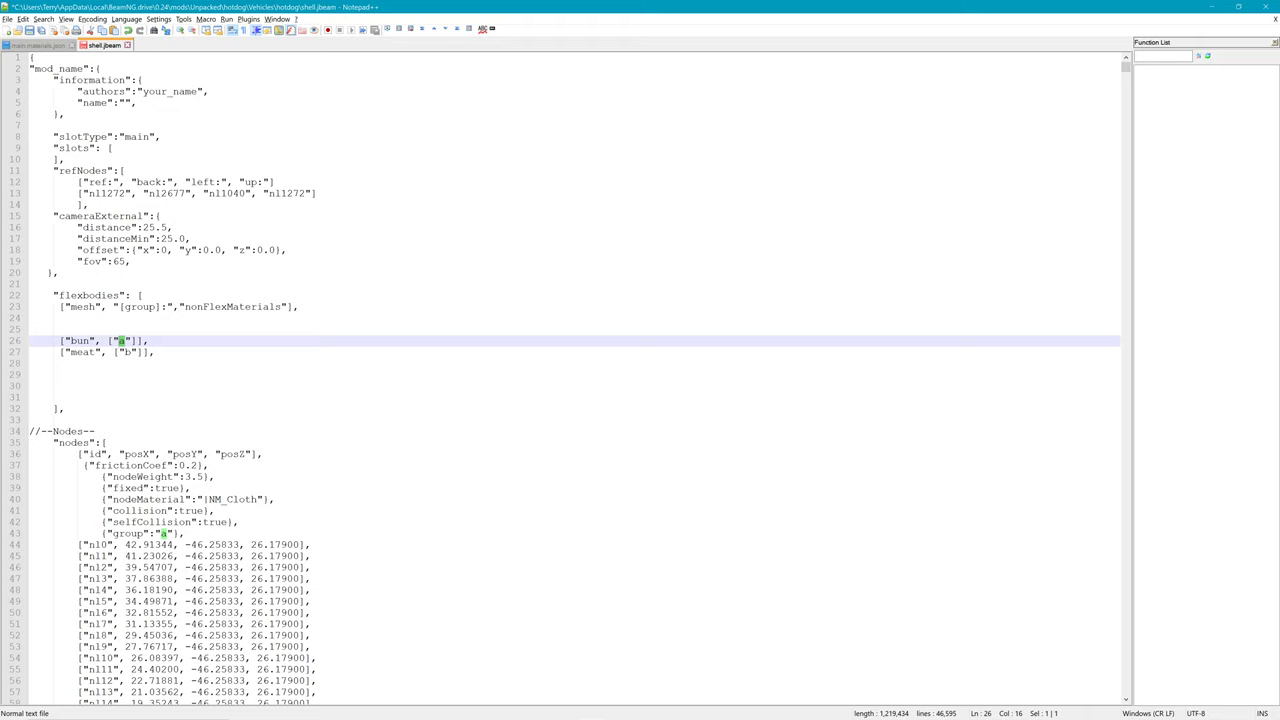
{"action": "scroll", "coordinate": [575, 380], "scroll_direction": "down", "scroll_amount": 2}
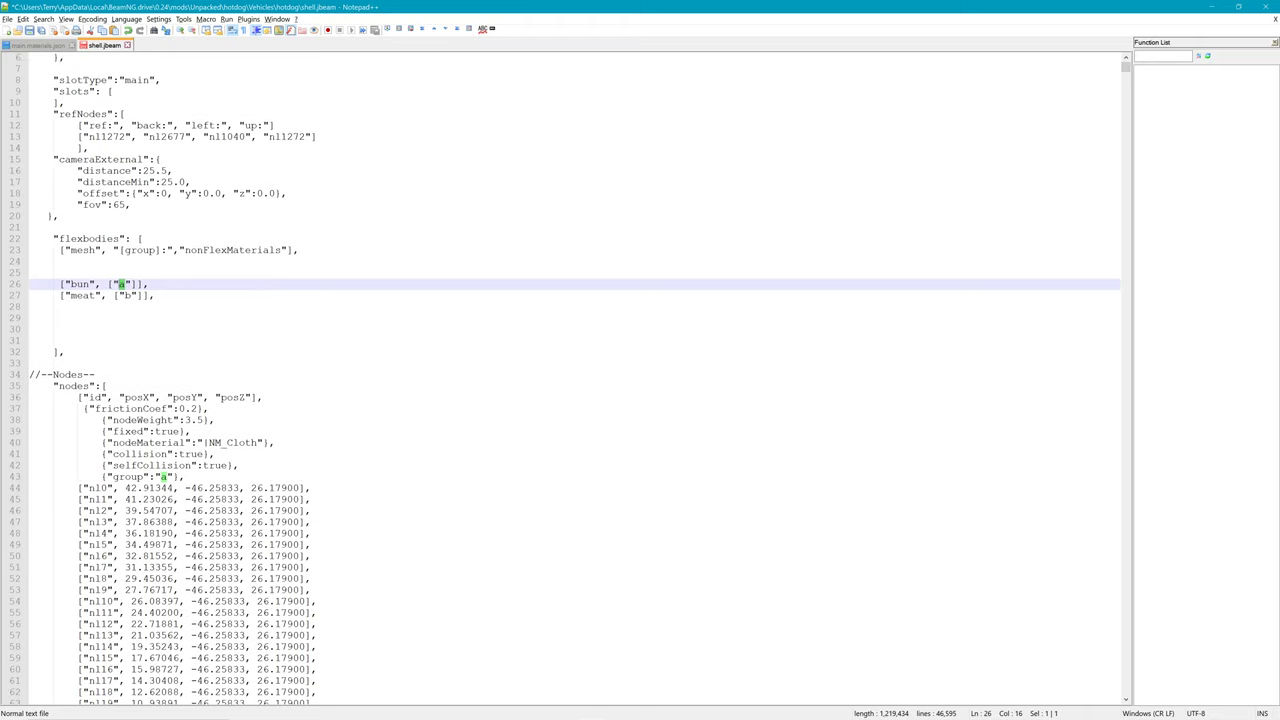
{"action": "left_click_drag", "start_coordinate": [56, 488], "coordinate": [322, 620]}
{"action": "key", "text": "Delete"}
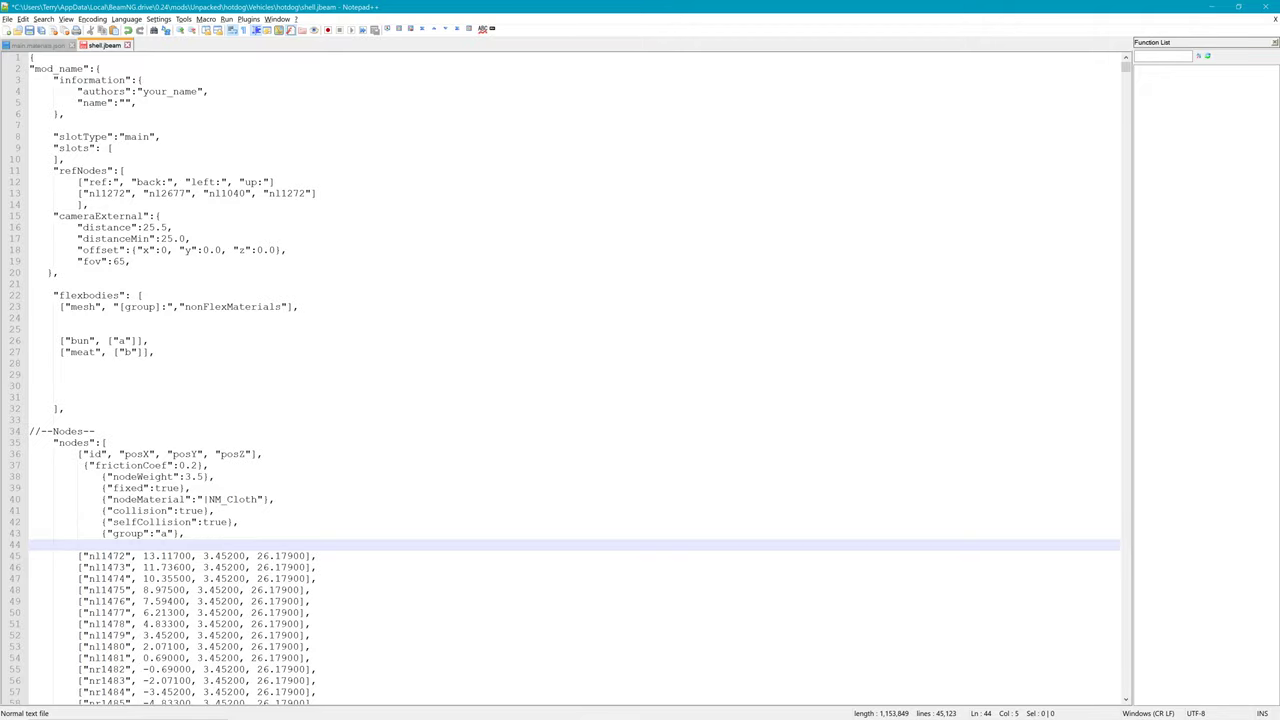
{"action": "key", "text": "Down"}
{"action": "left_click_drag", "start_coordinate": [1125, 66], "coordinate": [1133, 102]}
{"action": "left_click", "coordinate": [53, 510], "text": "shift"}
{"action": "key", "text": "Delete"}
Step: Duplicate the group "a" line below it in the nodes section as an aligned group "b" line followed by a blank line
{"action": "left_click_drag", "start_coordinate": [89, 477], "coordinate": [185, 477]}
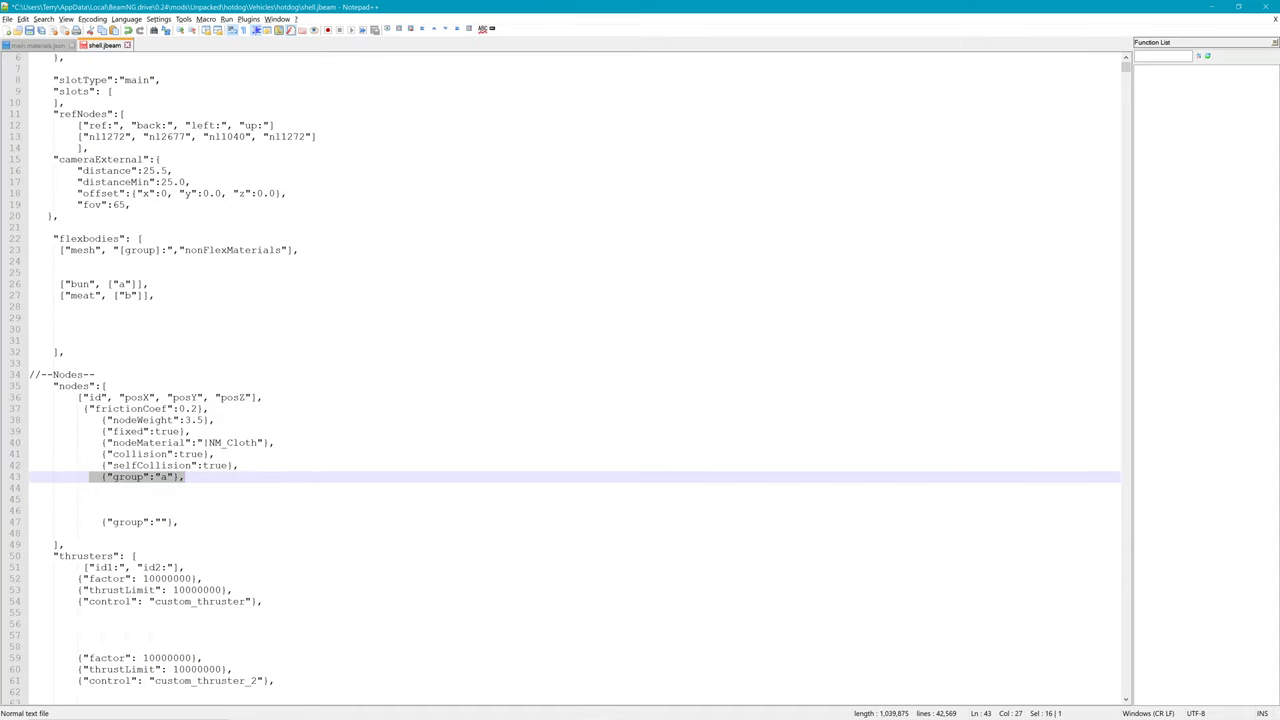
{"action": "key", "text": "ctrl+c"}
{"action": "key", "text": "Down"}
{"action": "key", "text": "Down"}
{"action": "key", "text": "Down"}
{"action": "key", "text": "ctrl+v"}
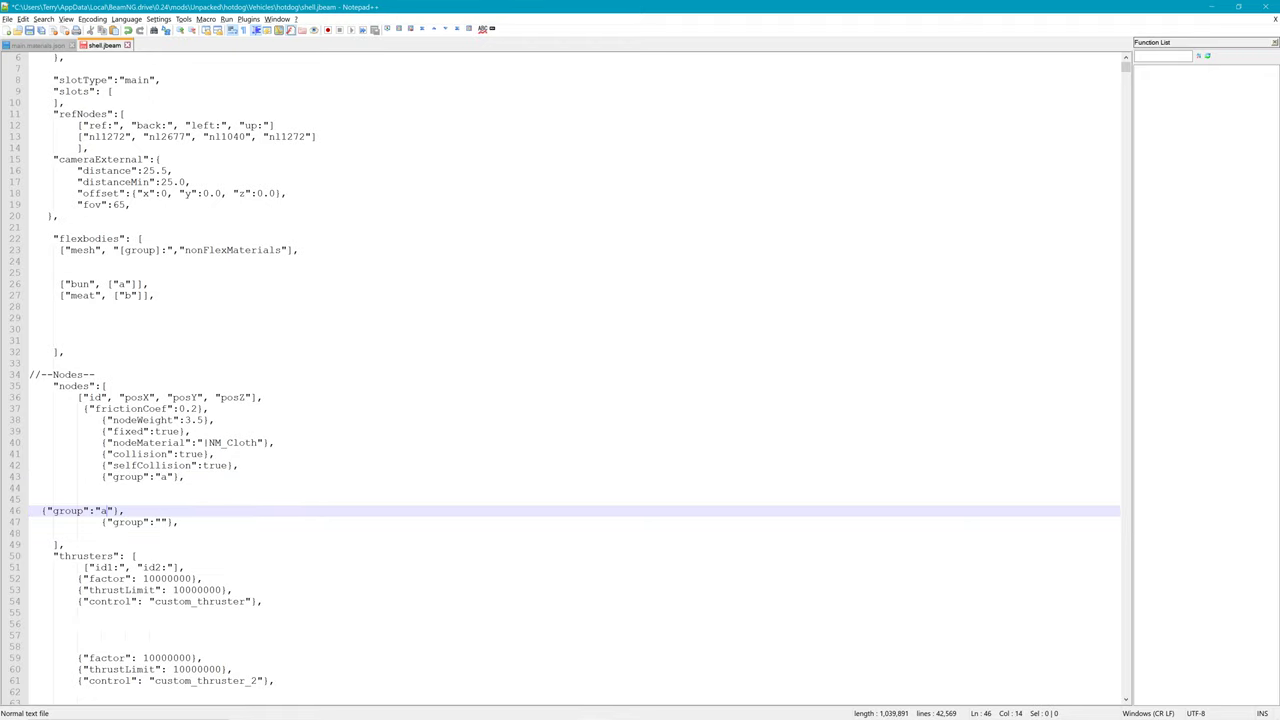
{"action": "key", "text": "BackSpace"}
{"action": "type", "text": "b"}
{"action": "key", "text": "Home"}
{"action": "key", "text": "Return"}
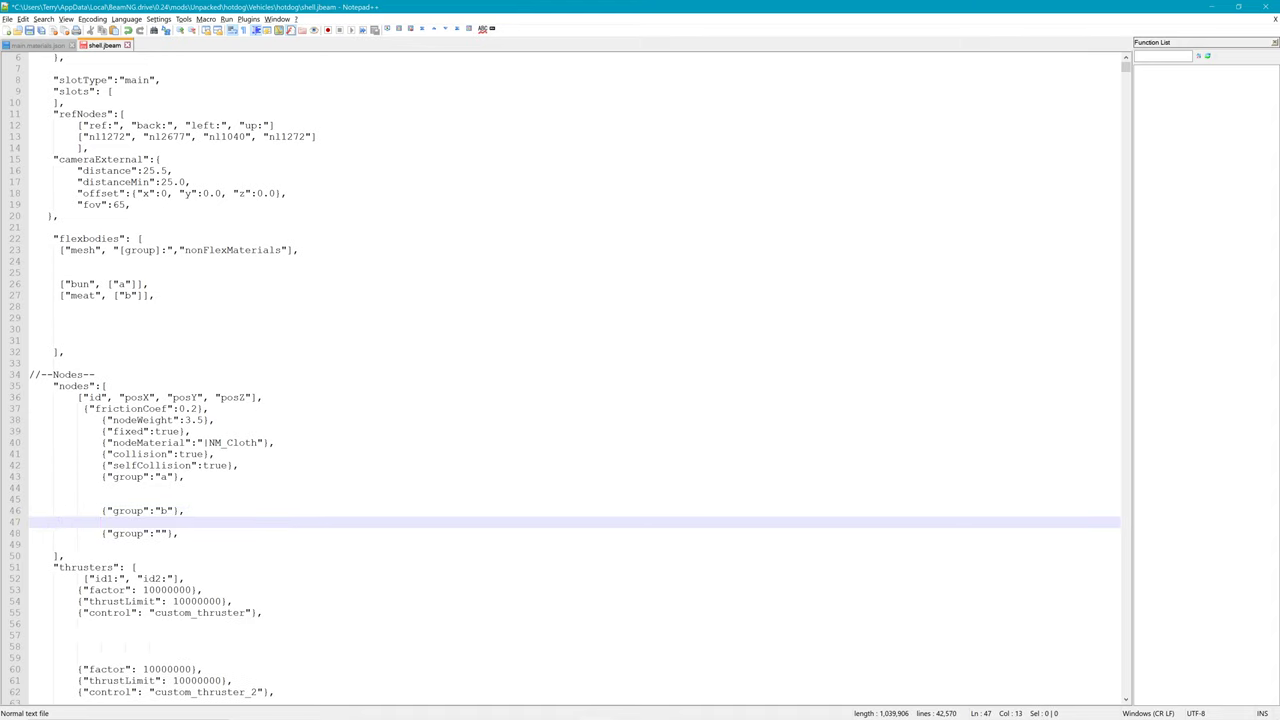
Step: Delete all beam rows in the beams section between the beamDeform line and the breakGroup line
{"action": "scroll", "coordinate": [575, 375], "scroll_direction": "down", "scroll_amount": 10}
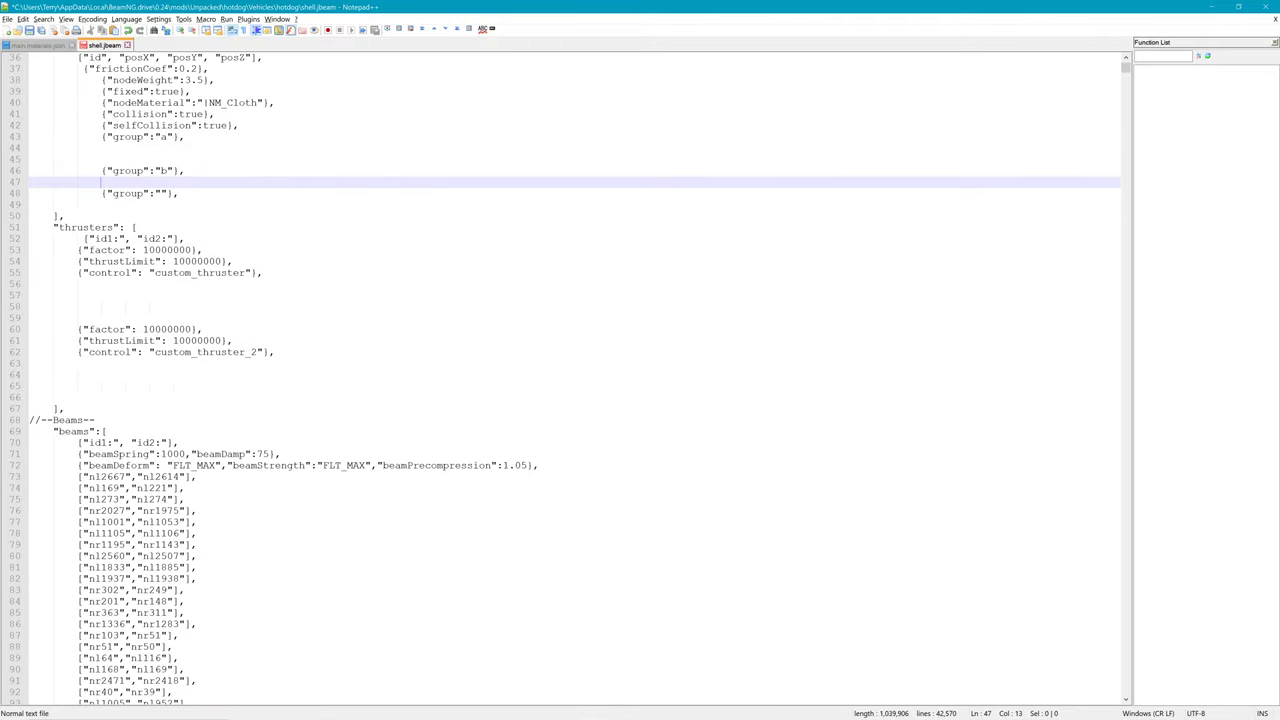
{"action": "left_click", "coordinate": [30, 476]}
{"action": "left_click_drag", "start_coordinate": [1126, 64], "coordinate": [1207, 582]}
{"action": "scroll", "coordinate": [566, 378], "scroll_direction": "down", "scroll_amount": 10}
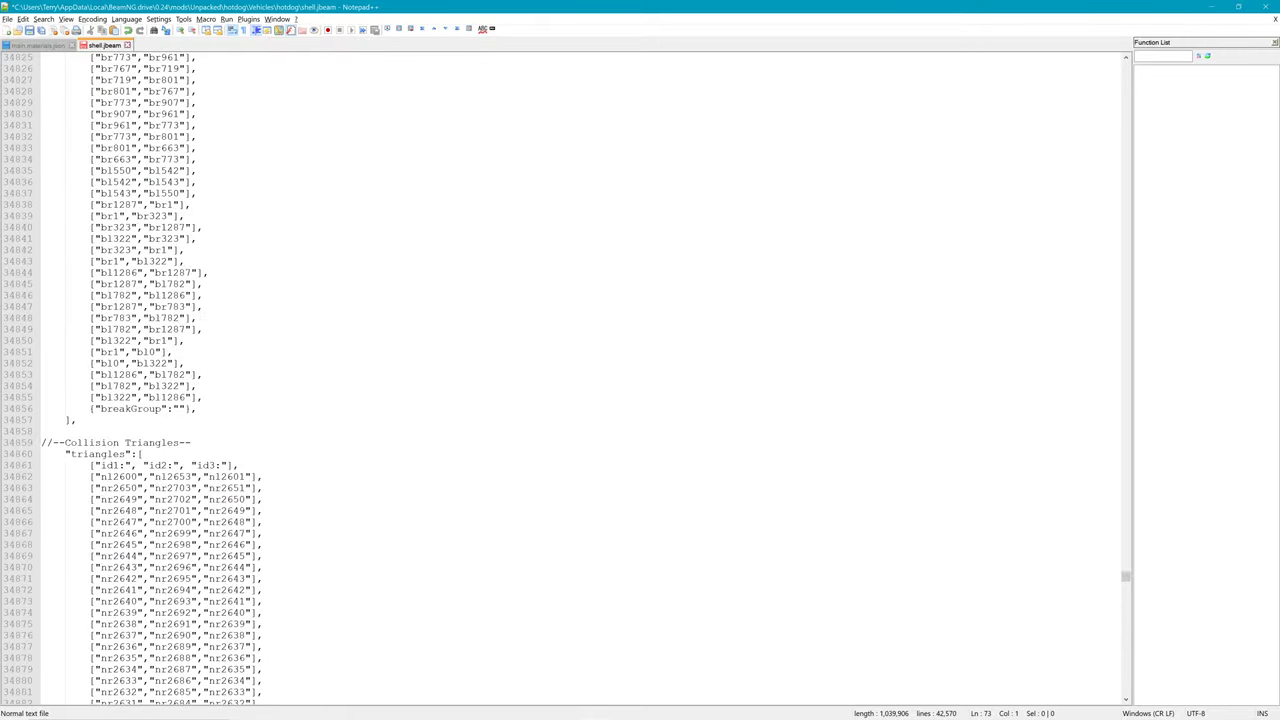
{"action": "left_click", "coordinate": [203, 397], "text": "shift"}
{"action": "key", "text": "Delete"}
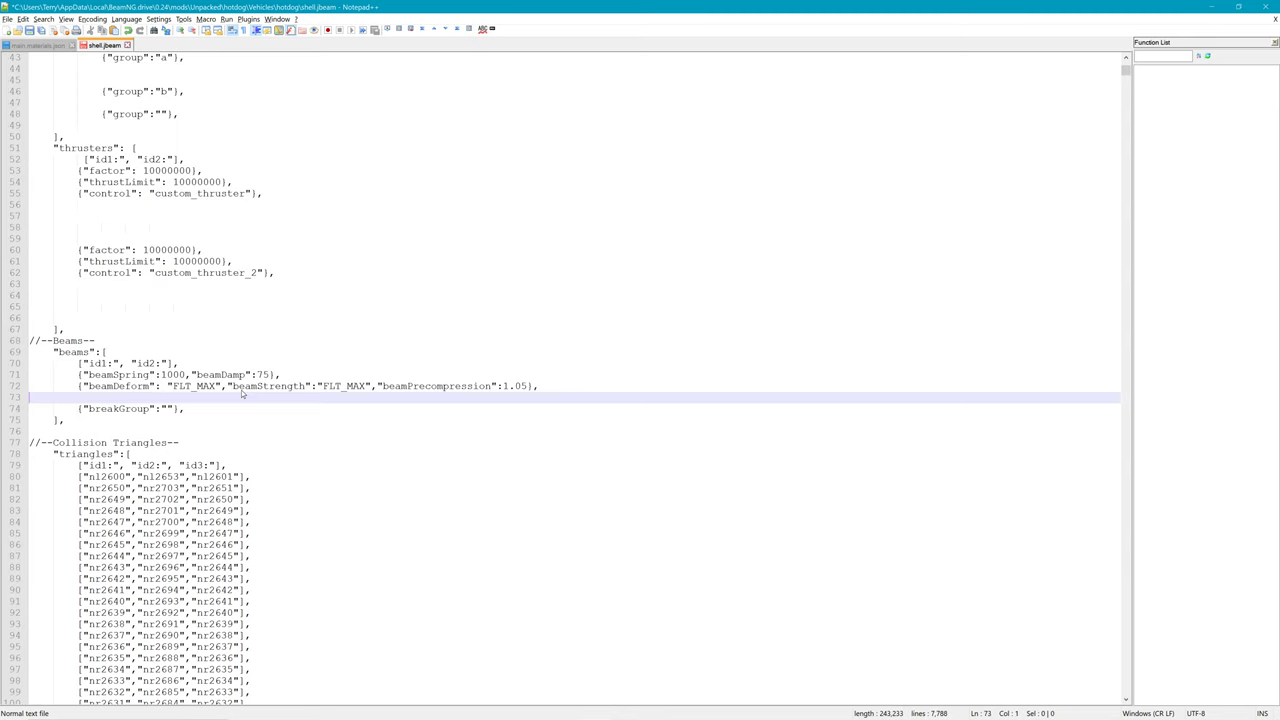
Step: Delete all collision triangle rows in the triangles section of shell.jbeam, between the id1/id2/id3 header line and the closing bracket
{"action": "left_click_drag", "start_coordinate": [53, 476], "coordinate": [250, 533]}
{"action": "left_click", "coordinate": [250, 544]}
{"action": "left_click", "coordinate": [30, 476]}
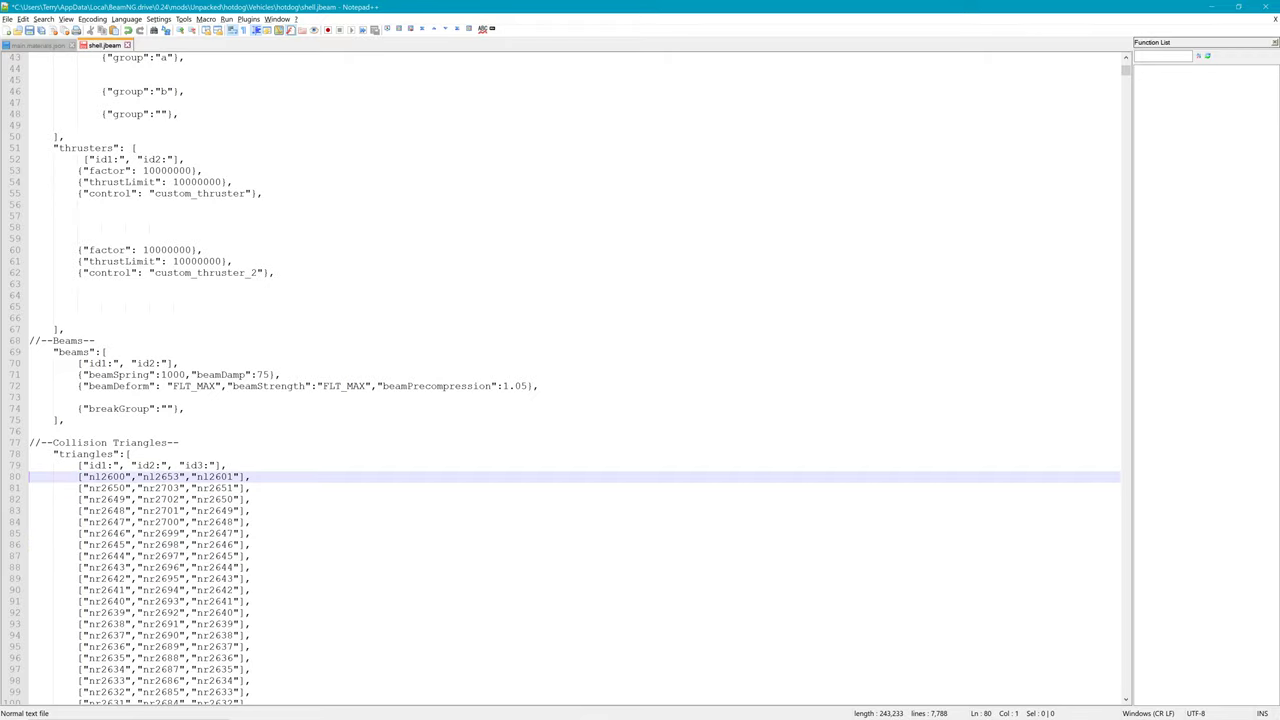
{"action": "left_click_drag", "start_coordinate": [1126, 72], "coordinate": [1126, 690]}
{"action": "left_click", "coordinate": [250, 657], "text": "shift"}
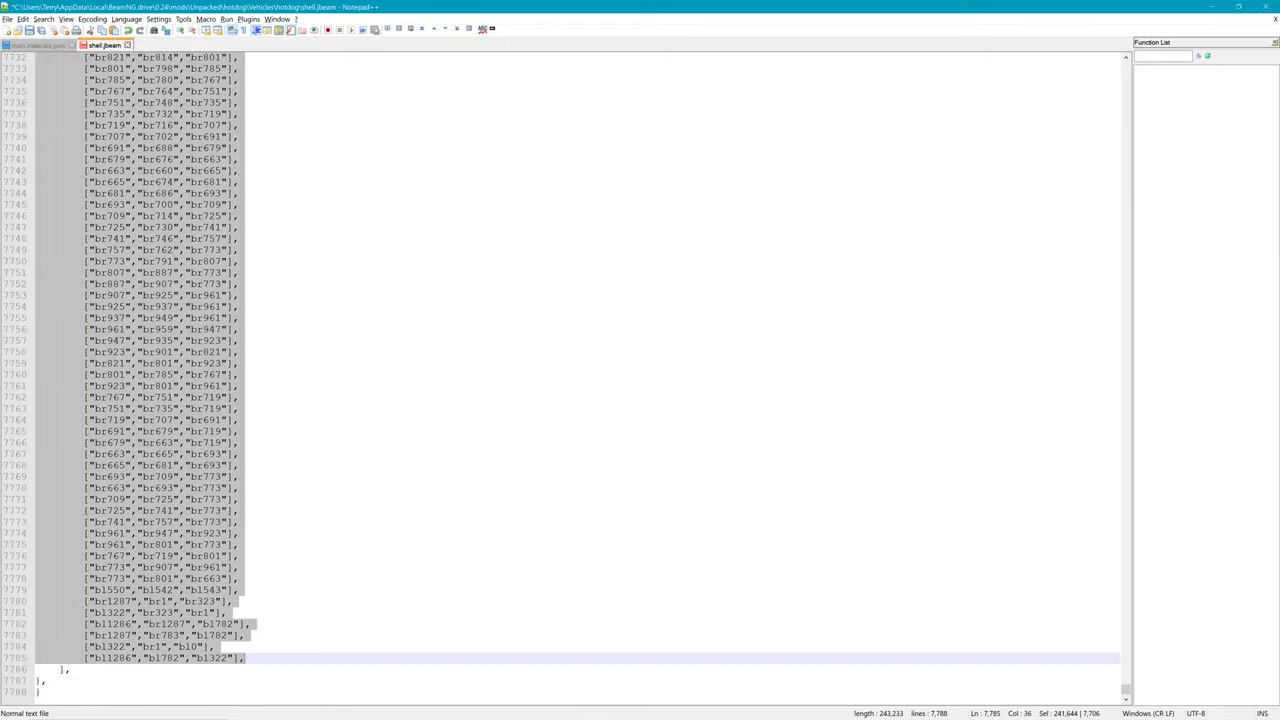
{"action": "key", "text": "Delete"}
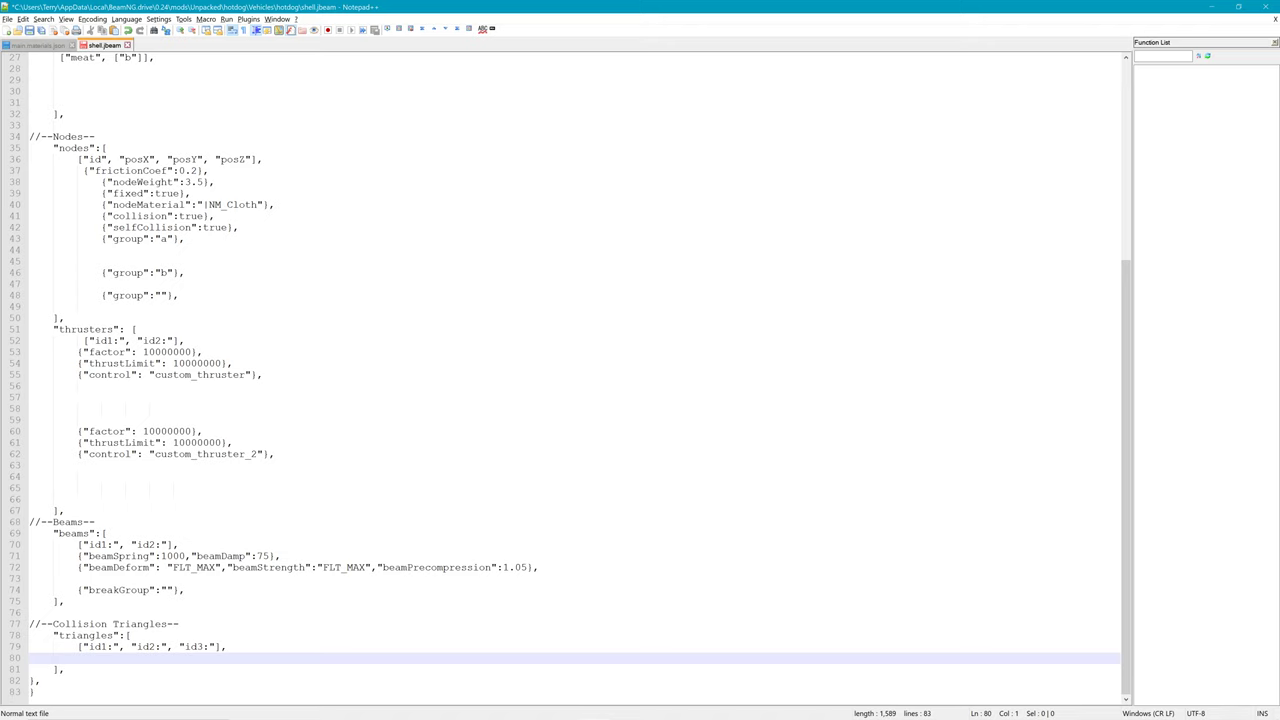
Step: Clear the ref, back, left and up node IDs in the refNodes row, leaving four empty quoted strings
{"action": "scroll", "coordinate": [576, 375], "scroll_direction": "up", "scroll_amount": 9}
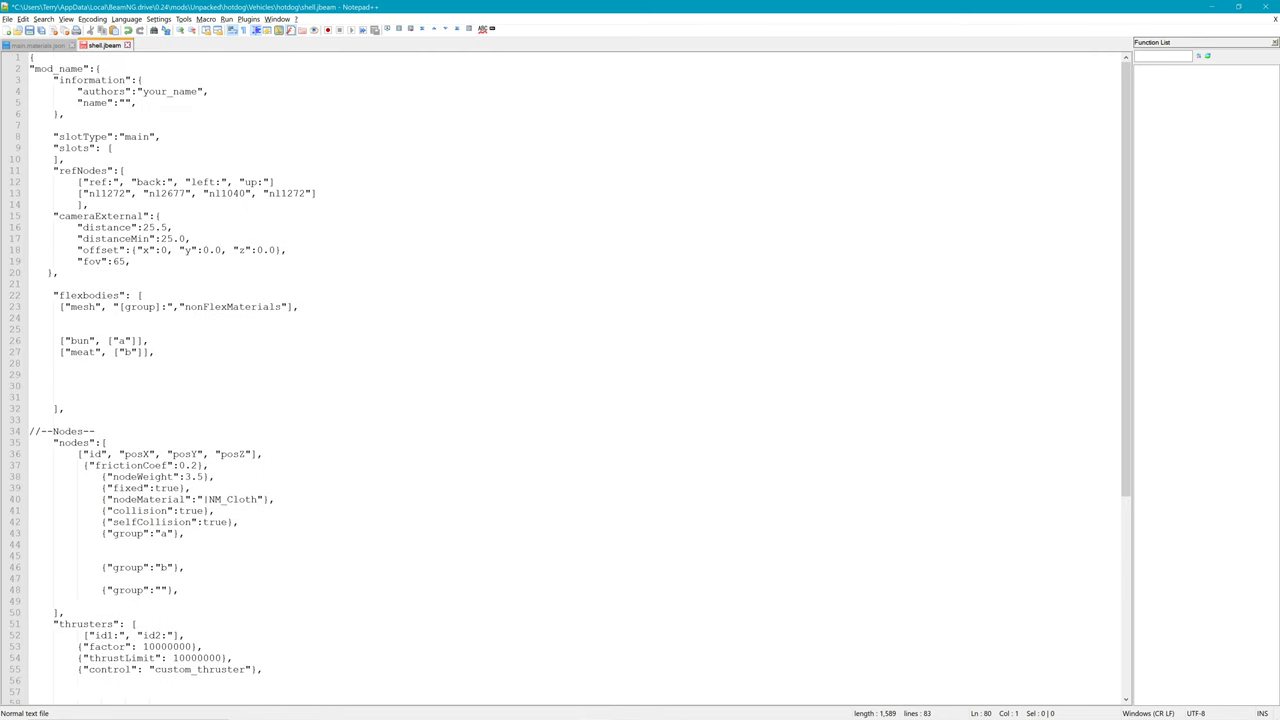
{"action": "left_click_drag", "start_coordinate": [89, 193], "coordinate": [131, 193]}
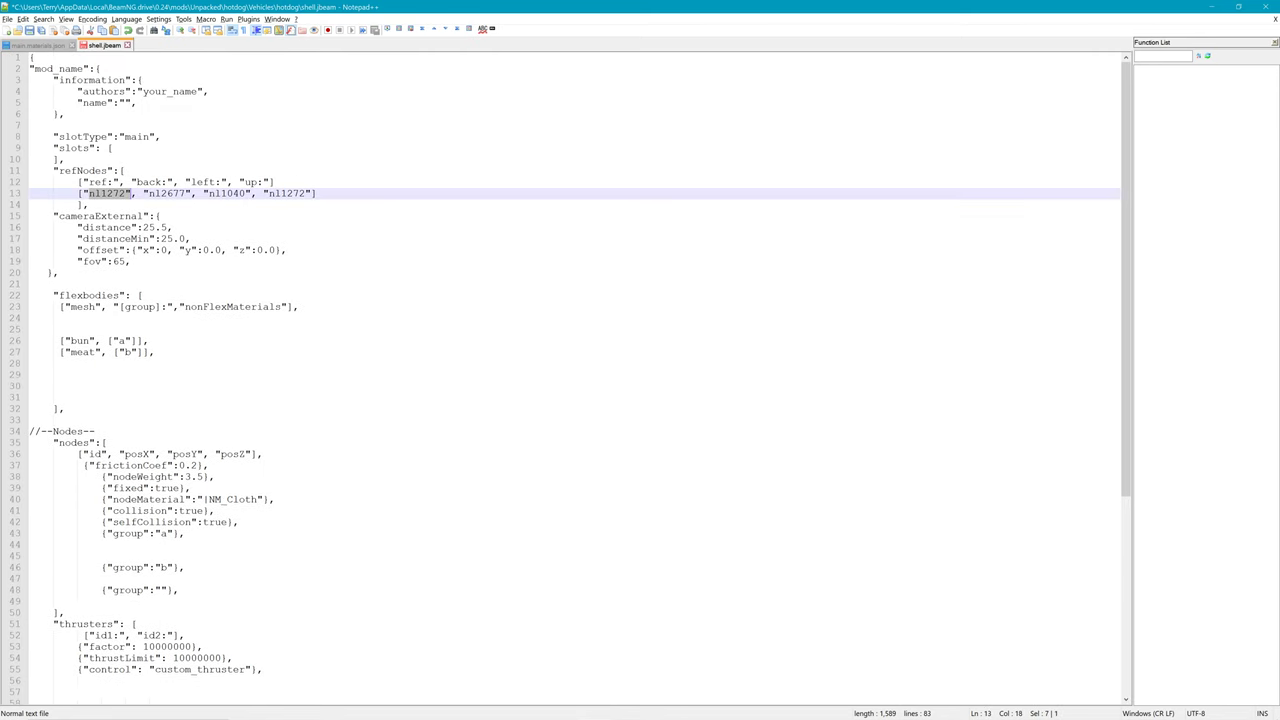
{"action": "key", "text": "shift+Left"}
{"action": "key", "text": "BackSpace"}
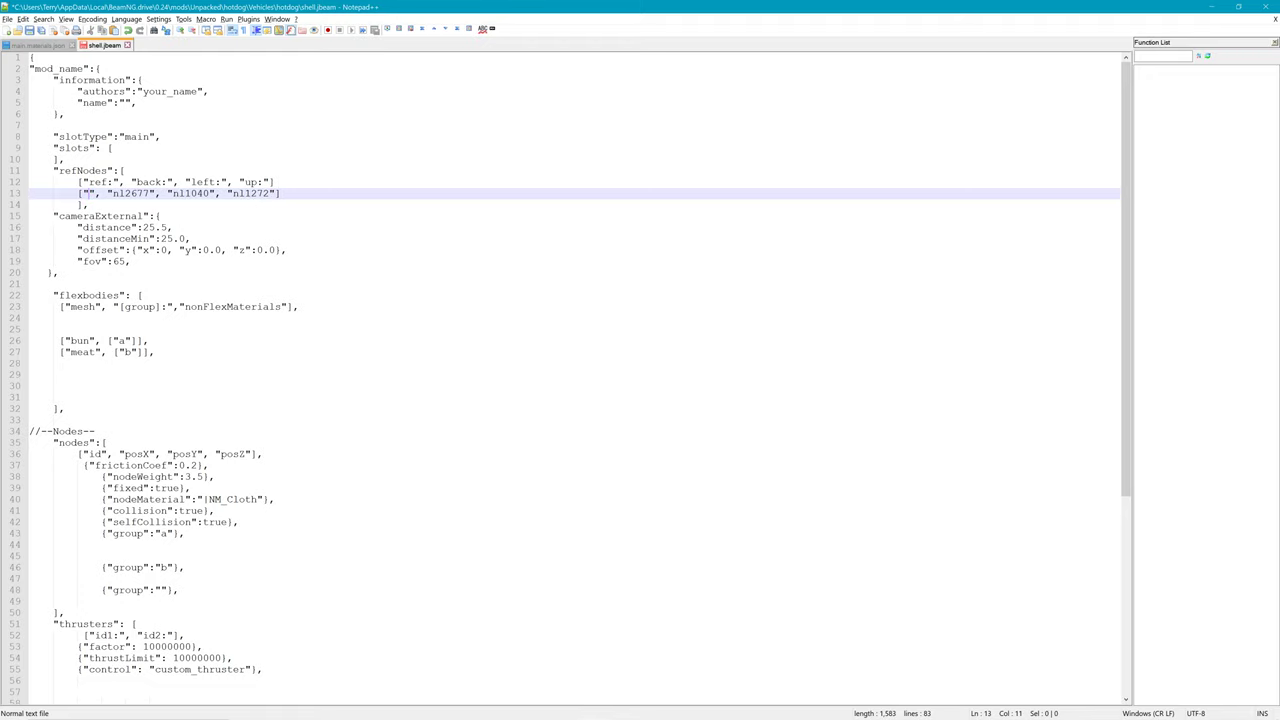
{"action": "key", "text": "Right"}
{"action": "key", "text": "Right"}
{"action": "key", "text": "Right"}
{"action": "key", "text": "Right"}
{"action": "key", "text": "shift+Right"}
{"action": "key", "text": "shift+Right"}
{"action": "key", "text": "shift+Right"}
{"action": "key", "text": "shift+Right"}
{"action": "key", "text": "shift+Right"}
{"action": "key", "text": "shift+Right"}
{"action": "key", "text": "BackSpace"}
{"action": "key", "text": "Right"}
{"action": "key", "text": "Right"}
{"action": "key", "text": "Right"}
{"action": "key", "text": "Right"}
{"action": "key", "text": "shift+Right"}
{"action": "key", "text": "shift+Right"}
{"action": "key", "text": "shift+Right"}
{"action": "key", "text": "shift+Right"}
{"action": "key", "text": "shift+Right"}
{"action": "key", "text": "shift+Right"}
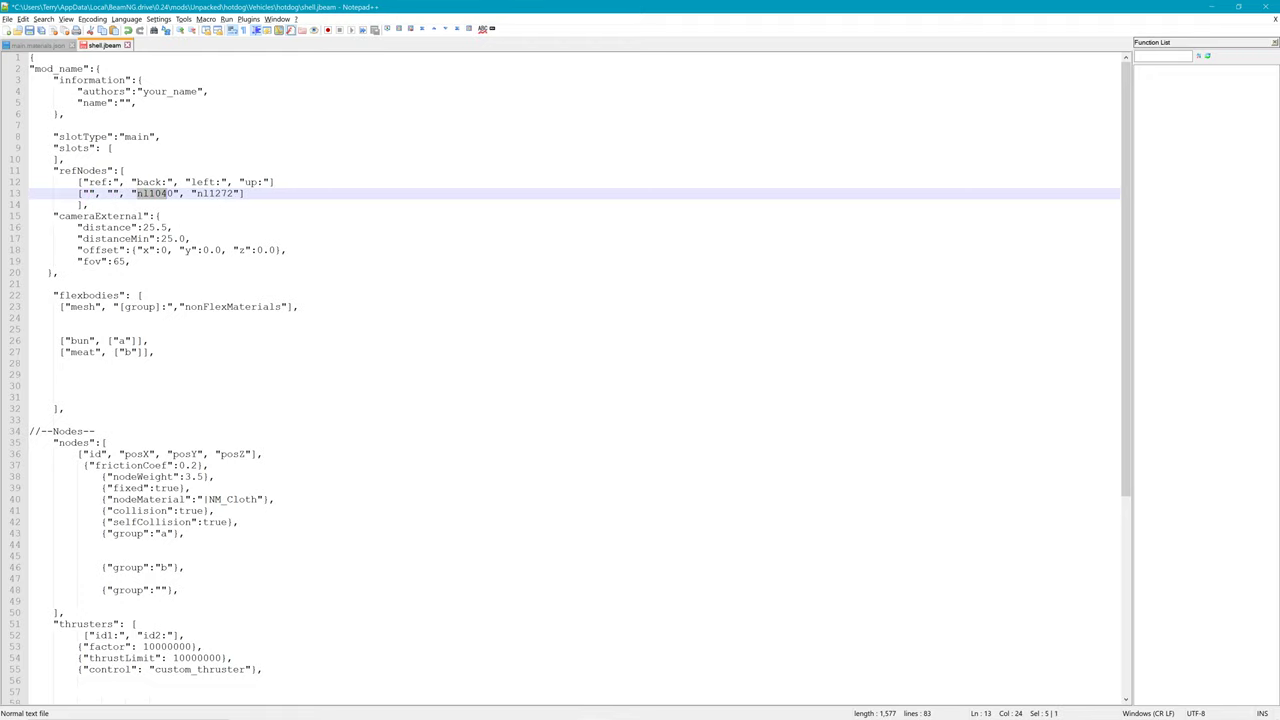
{"action": "key", "text": "BackSpace"}
{"action": "key", "text": "Right"}
{"action": "key", "text": "Right"}
{"action": "key", "text": "Right"}
{"action": "key", "text": "Right"}
{"action": "key", "text": "shift+Right"}
{"action": "key", "text": "shift+Right"}
{"action": "key", "text": "shift+Right"}
{"action": "key", "text": "shift+Right"}
{"action": "key", "text": "shift+Right"}
{"action": "key", "text": "shift+Right"}
{"action": "key", "text": "BackSpace"}
Step: Rename the top-level mod_name entry to hotdog and replace the your_name placeholder in the information block with the author's name
{"action": "left_click_drag", "start_coordinate": [35, 68], "coordinate": [83, 68]}
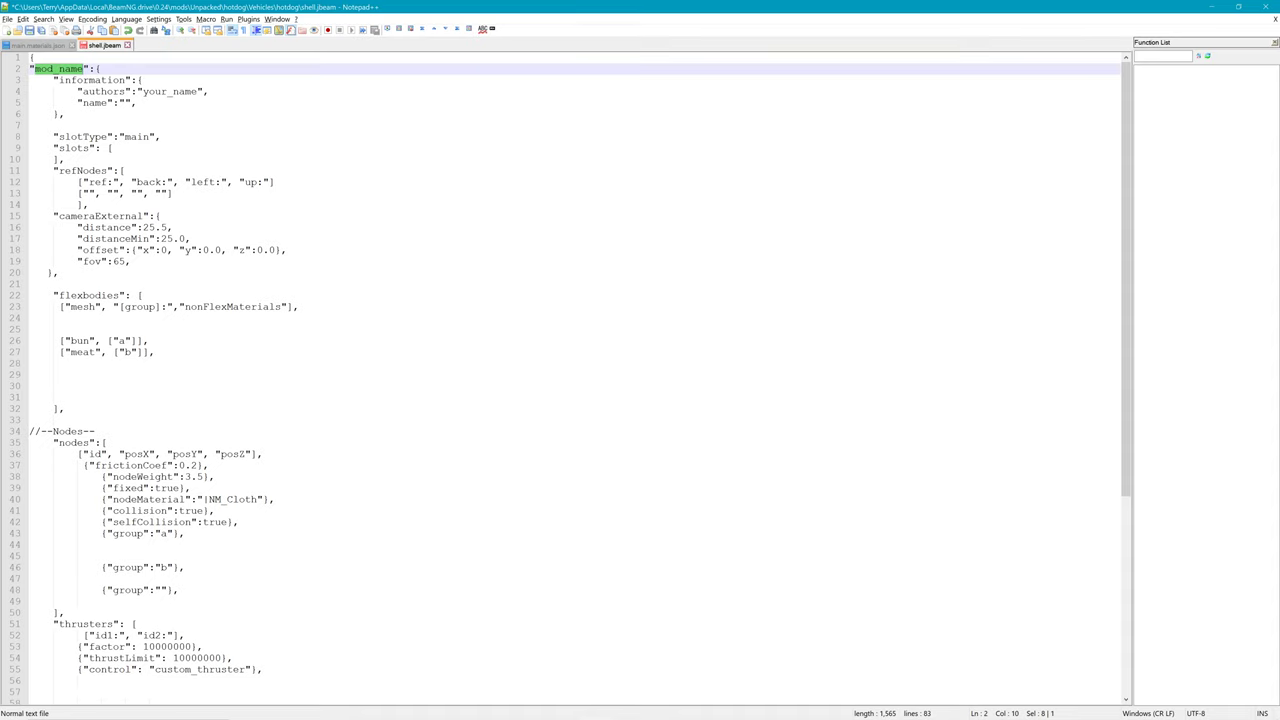
{"action": "type", "text": "hotdog"}
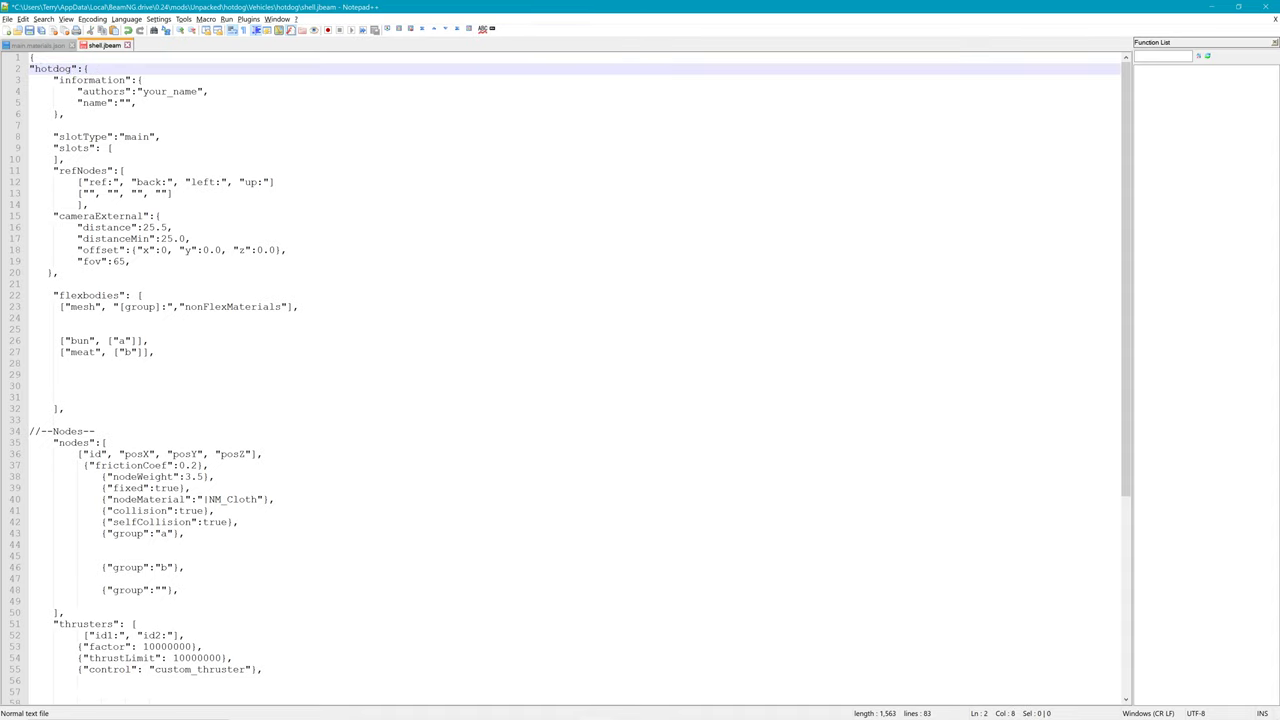
{"action": "left_click", "coordinate": [125, 170]}
{"action": "key", "text": "Up"}
{"action": "key", "text": "Up"}
{"action": "key", "text": "Up"}
{"action": "key", "text": "Up"}
{"action": "key", "text": "Up"}
{"action": "key", "text": "Up"}
{"action": "key", "text": "Up"}
{"action": "key", "text": "Right"}
{"action": "key", "text": "Right"}
{"action": "key", "text": "Right"}
{"action": "key", "text": "shift+Right"}
{"action": "key", "text": "shift+Right"}
{"action": "key", "text": "shift+Right"}
{"action": "key", "text": "shift+Right"}
{"action": "key", "text": "shift+Right"}
{"action": "key", "text": "shift+Right"}
{"action": "key", "text": "shift+Right"}
{"action": "key", "text": "shift+Right"}
{"action": "key", "text": "shift+Right"}
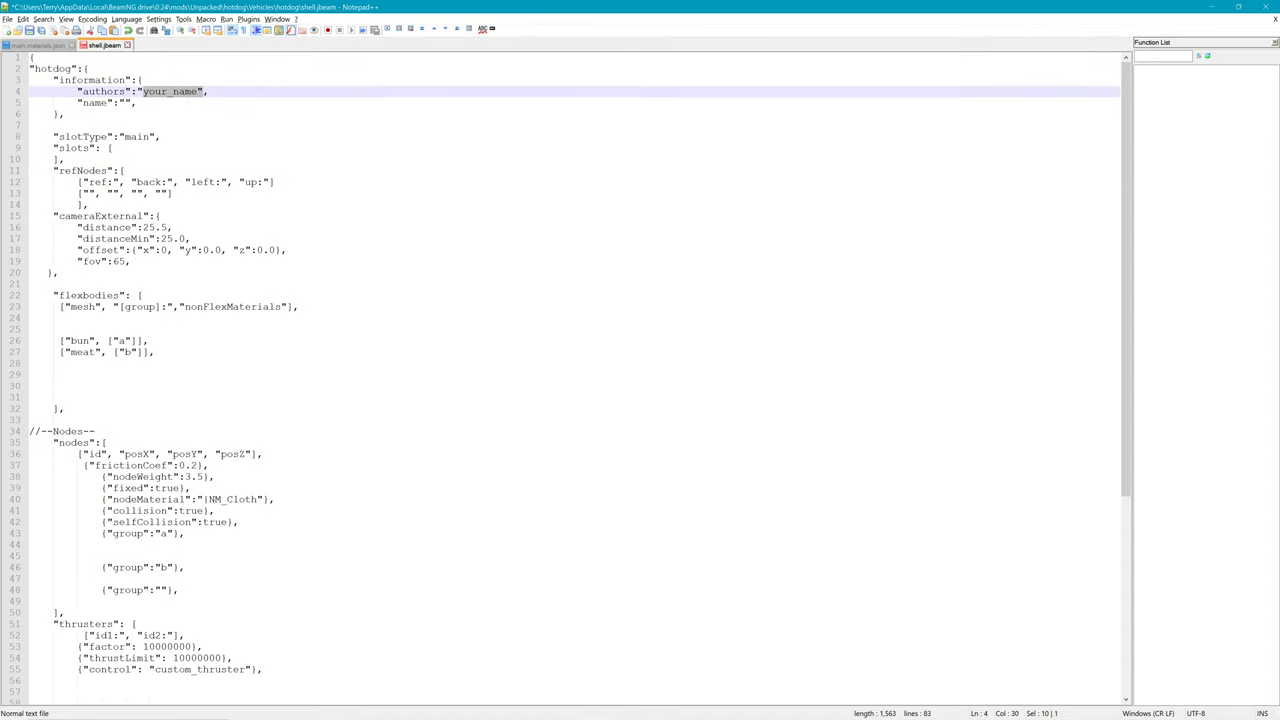
{"action": "type", "text": "TERryMart"}
{"action": "key", "text": "BackSpace"}
{"action": "key", "text": "BackSpace"}
{"action": "key", "text": "BackSpace"}
{"action": "key", "text": "BackSpace"}
{"action": "key", "text": "BackSpace"}
{"action": "key", "text": "BackSpace"}
{"action": "key", "text": "BackSpace"}
{"action": "key", "text": "BackSpace"}
{"action": "type", "text": "w"}
{"action": "key", "text": "BackSpace"}
{"action": "type", "text": "erryMartinART"}
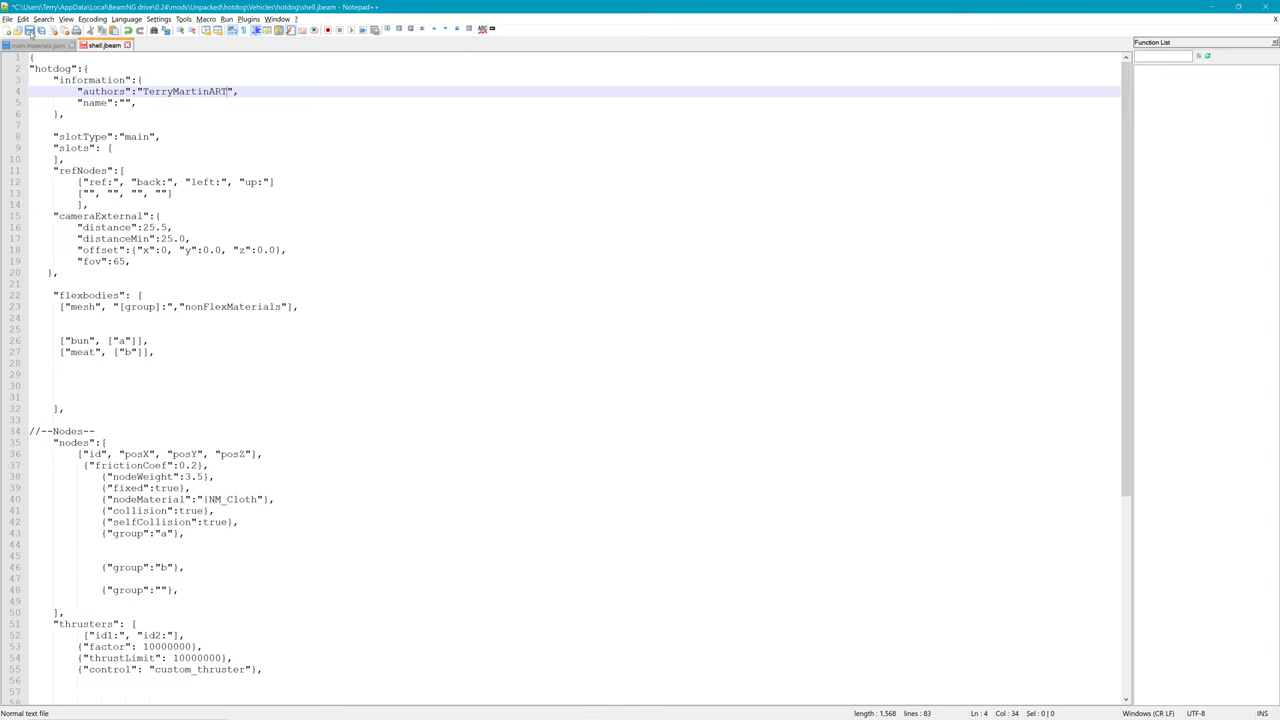
Step: Switch to Blender and save the hotdog.blend file
{"action": "left_click", "coordinate": [1211, 6]}
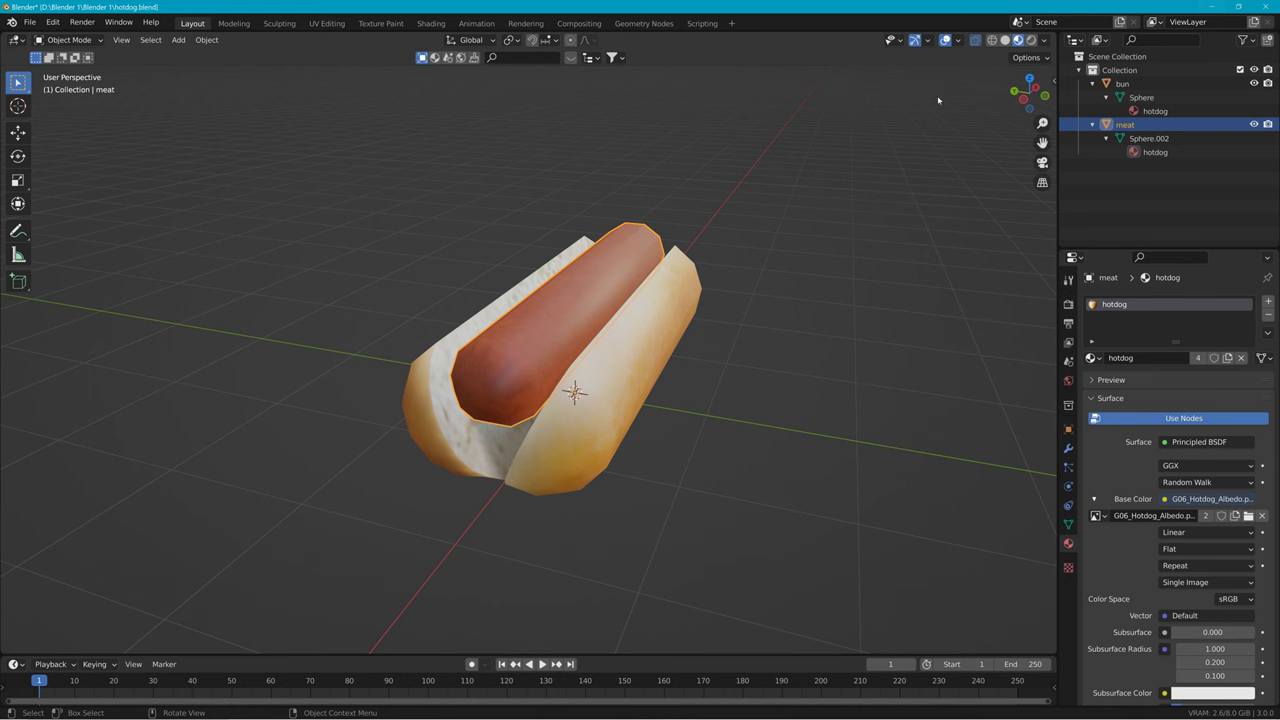
{"action": "left_click", "coordinate": [30, 22]}
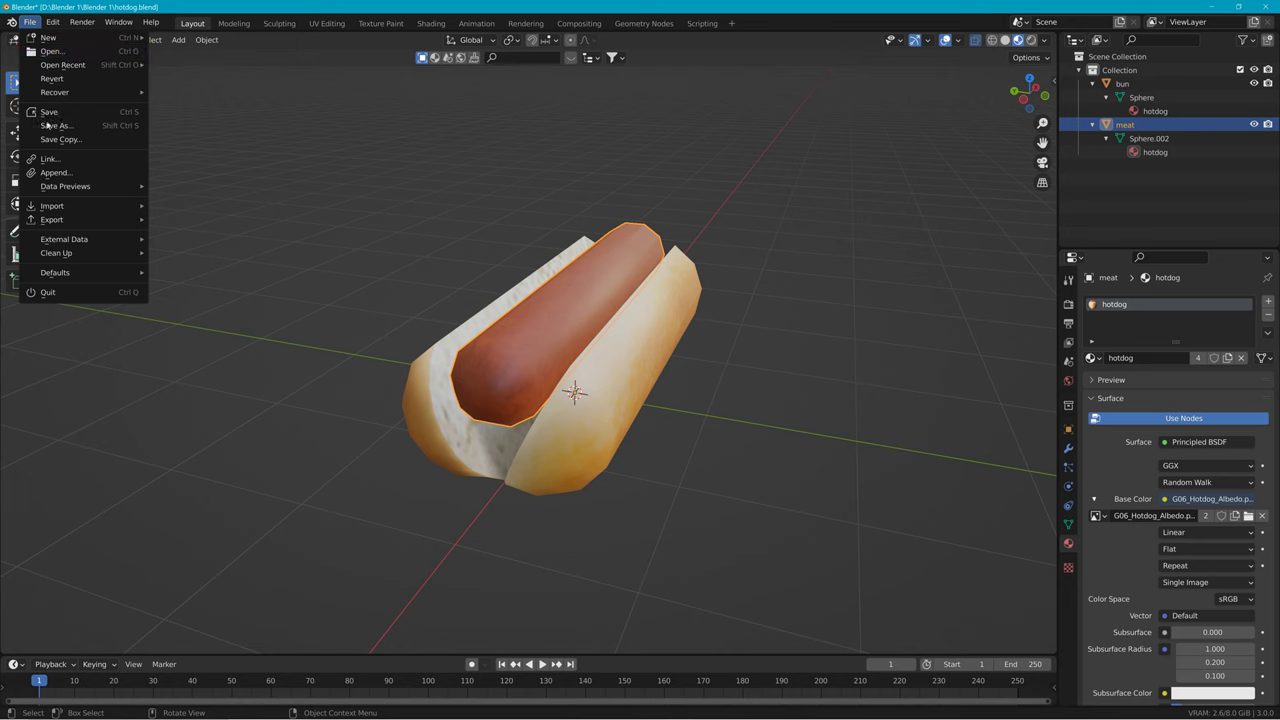
{"action": "left_click", "coordinate": [85, 105]}
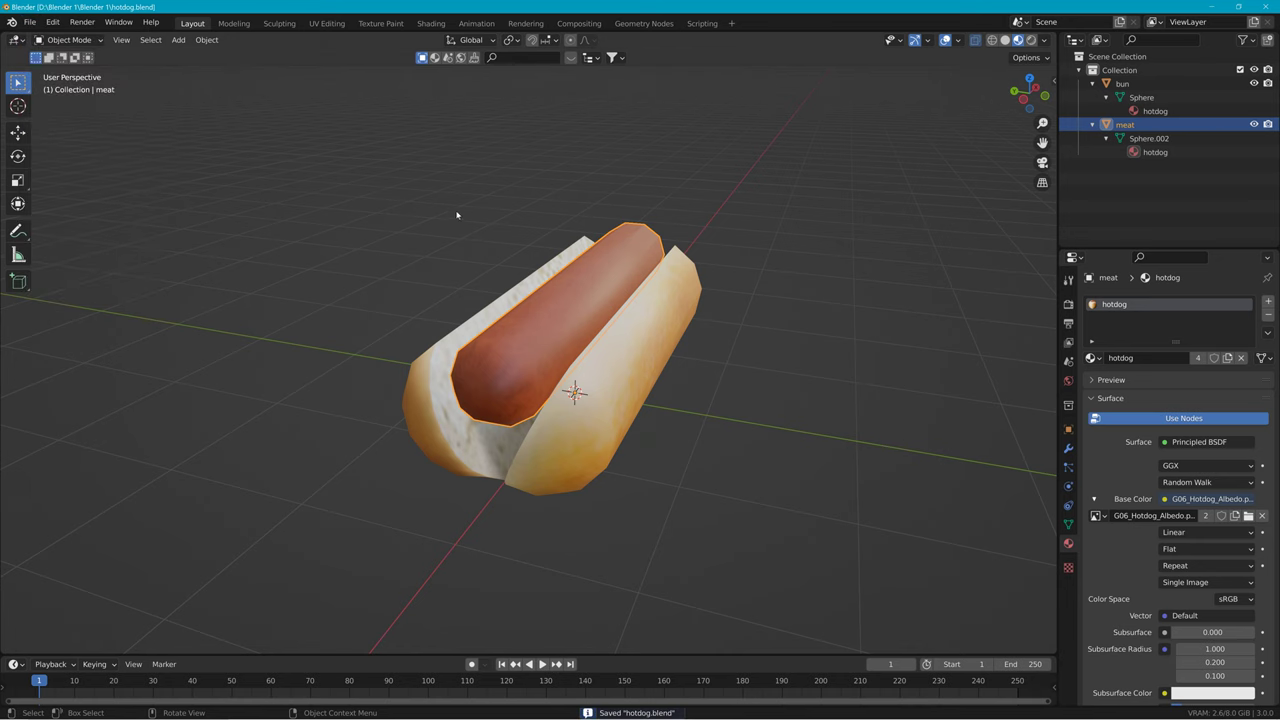
Step: Connect all vertices of the meat mesh to each other with the JBeam NodesConnector in Edit Mode
{"action": "middle_click_drag", "start_coordinate": [458, 152], "coordinate": [506, 218]}
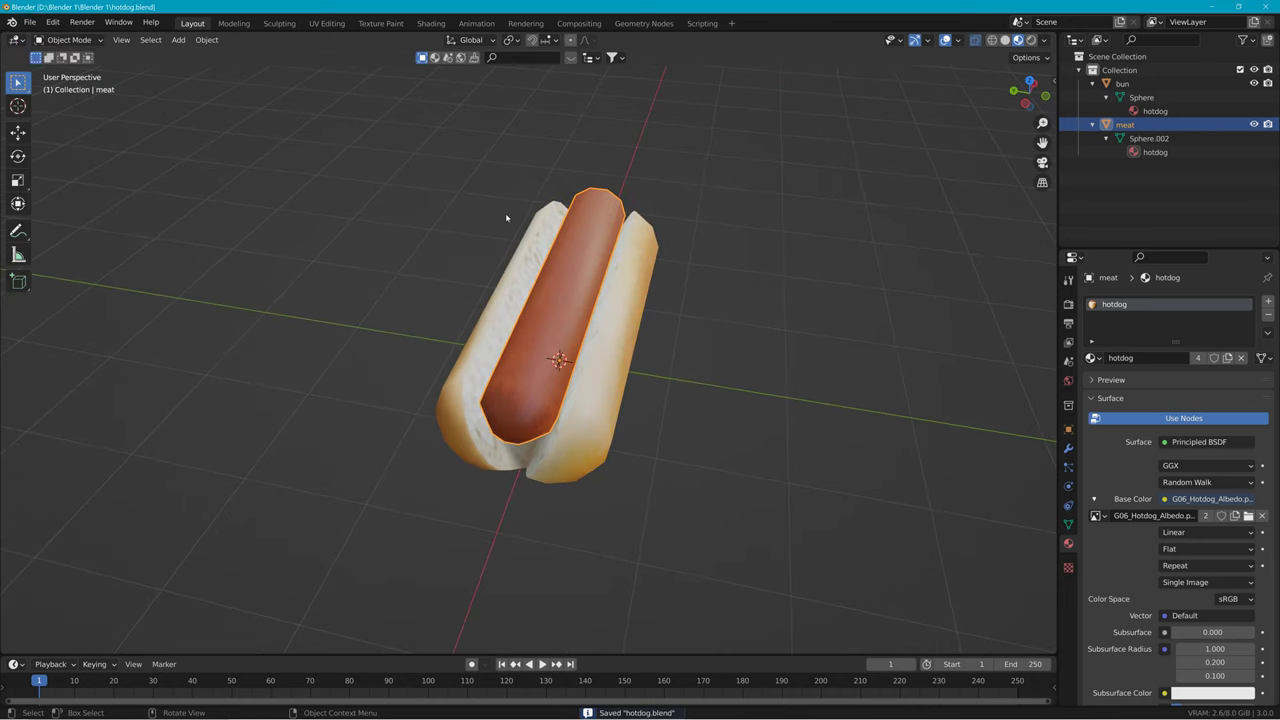
{"action": "left_click", "coordinate": [576, 219]}
{"action": "left_click", "coordinate": [577, 205]}
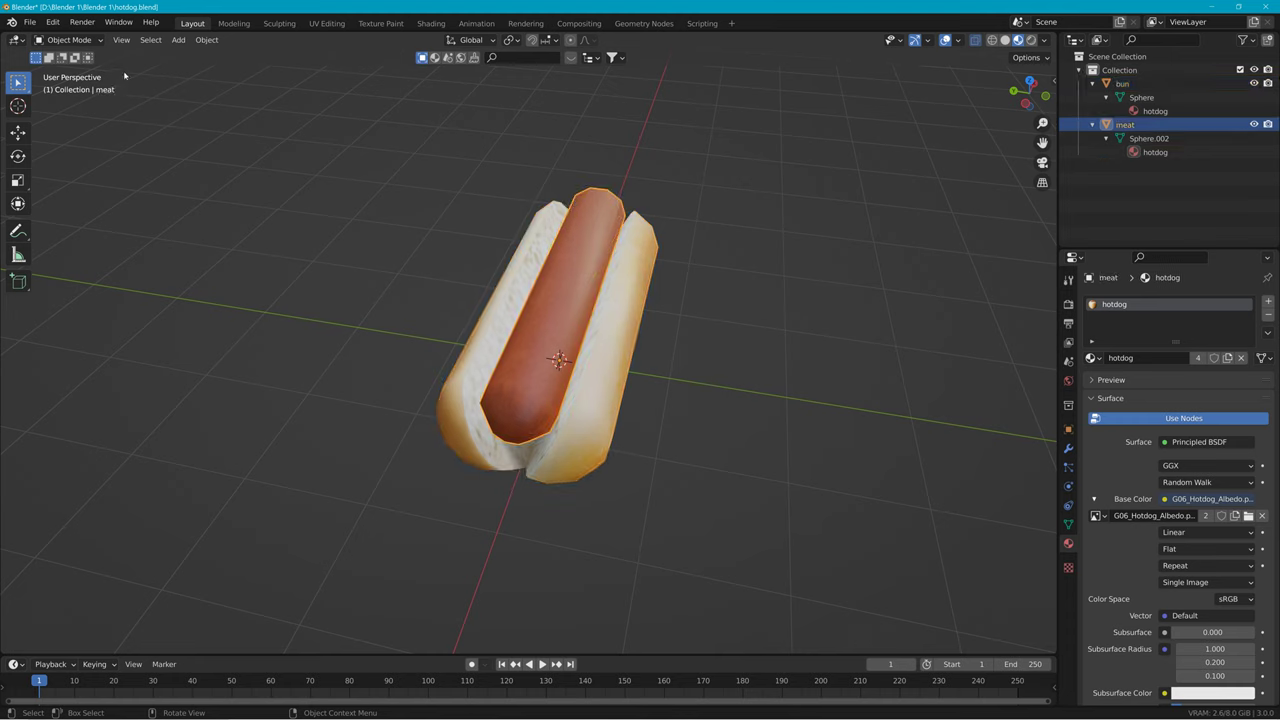
{"action": "key", "text": "Tab"}
{"action": "key", "text": "a"}
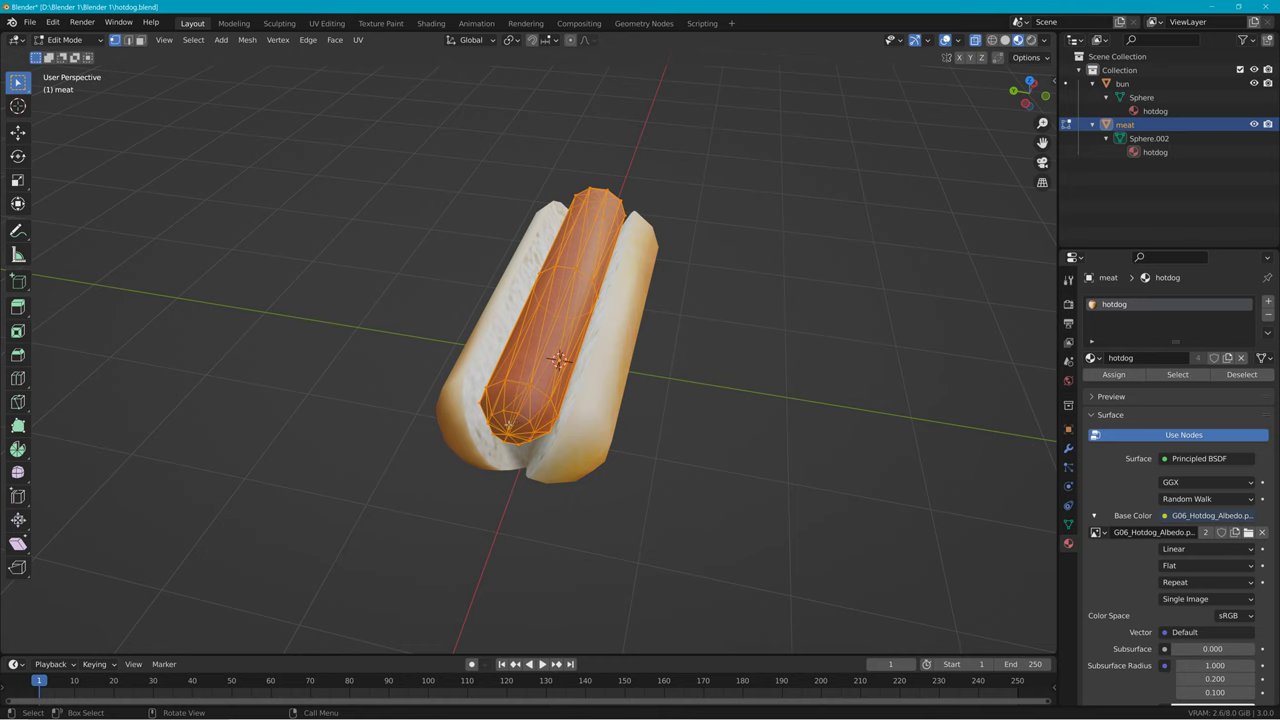
{"action": "left_click", "coordinate": [246, 40]}
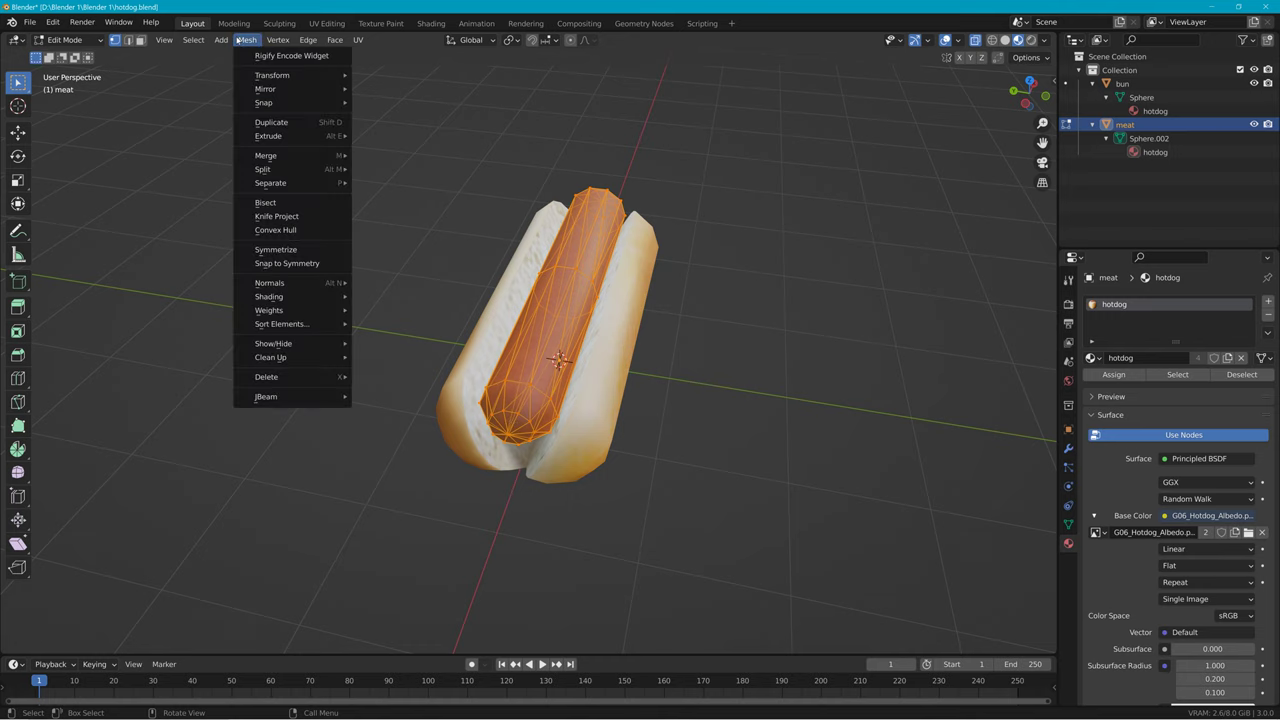
{"action": "mouse_move", "coordinate": [294, 397]}
{"action": "left_click", "coordinate": [401, 397]}
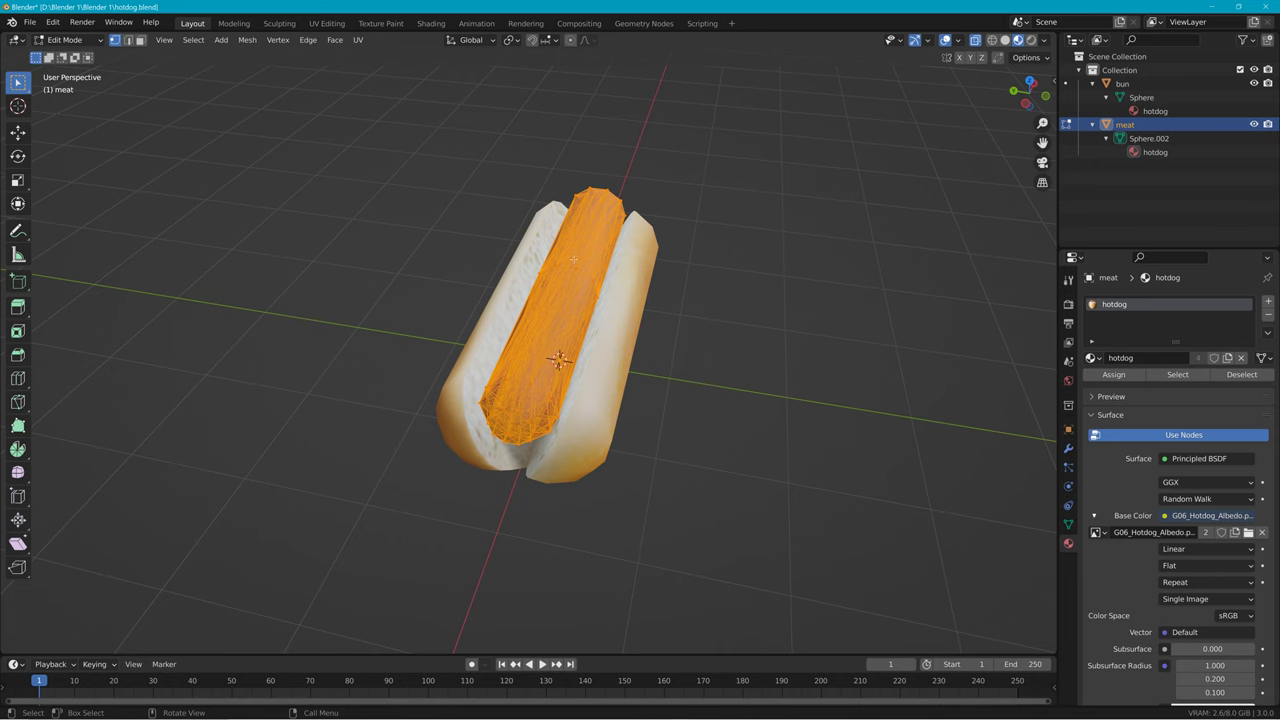
Step: Triangulate all faces of the meat mesh and save the file from Object Mode
{"action": "middle_click_drag", "start_coordinate": [380, 366], "coordinate": [437, 320]}
{"action": "scroll", "coordinate": [287, 397], "scroll_direction": "up", "scroll_amount": 4}
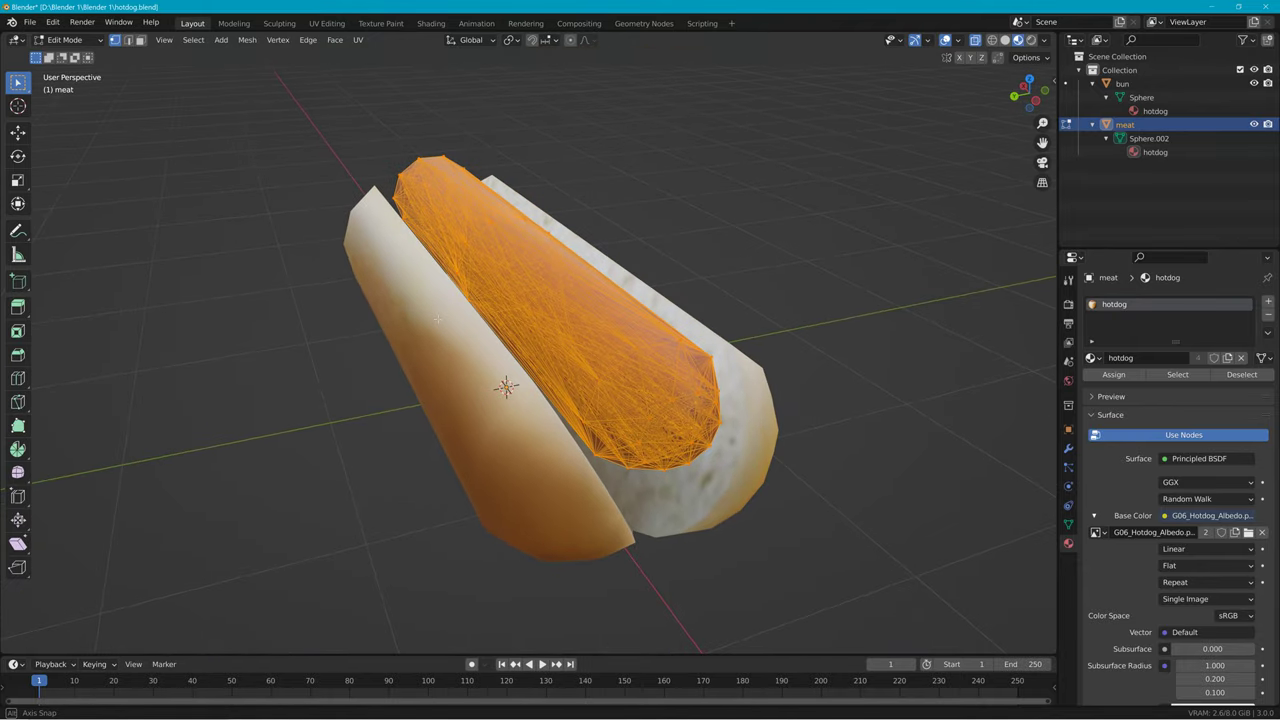
{"action": "left_click", "coordinate": [333, 40]}
{"action": "left_click", "coordinate": [366, 124]}
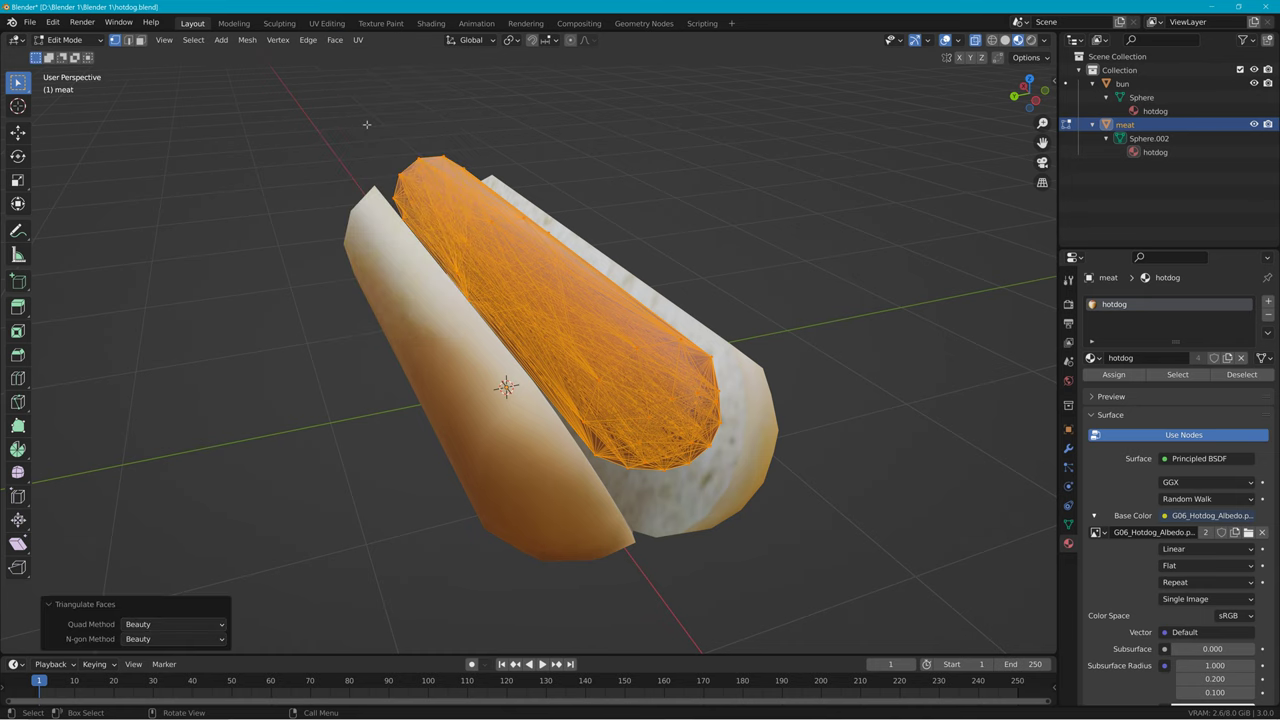
{"action": "left_click", "coordinate": [96, 42]}
{"action": "left_click", "coordinate": [92, 57]}
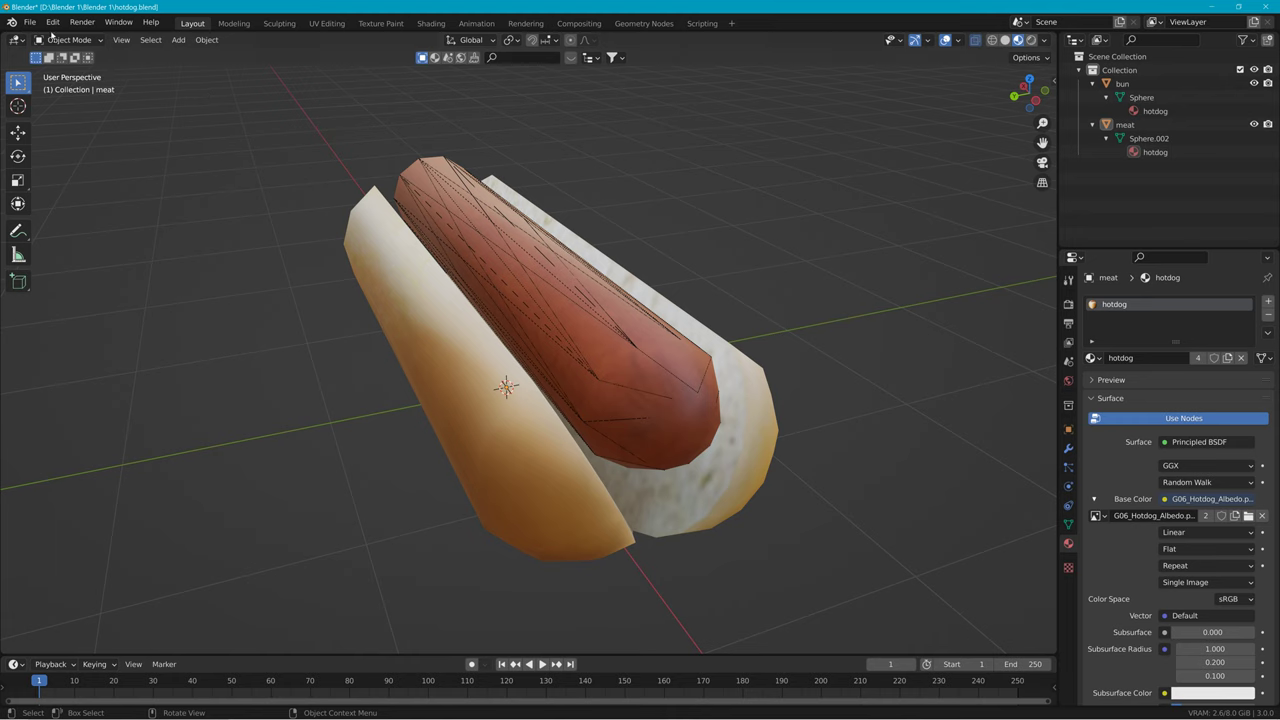
{"action": "left_click", "coordinate": [30, 22]}
{"action": "left_click", "coordinate": [52, 111]}
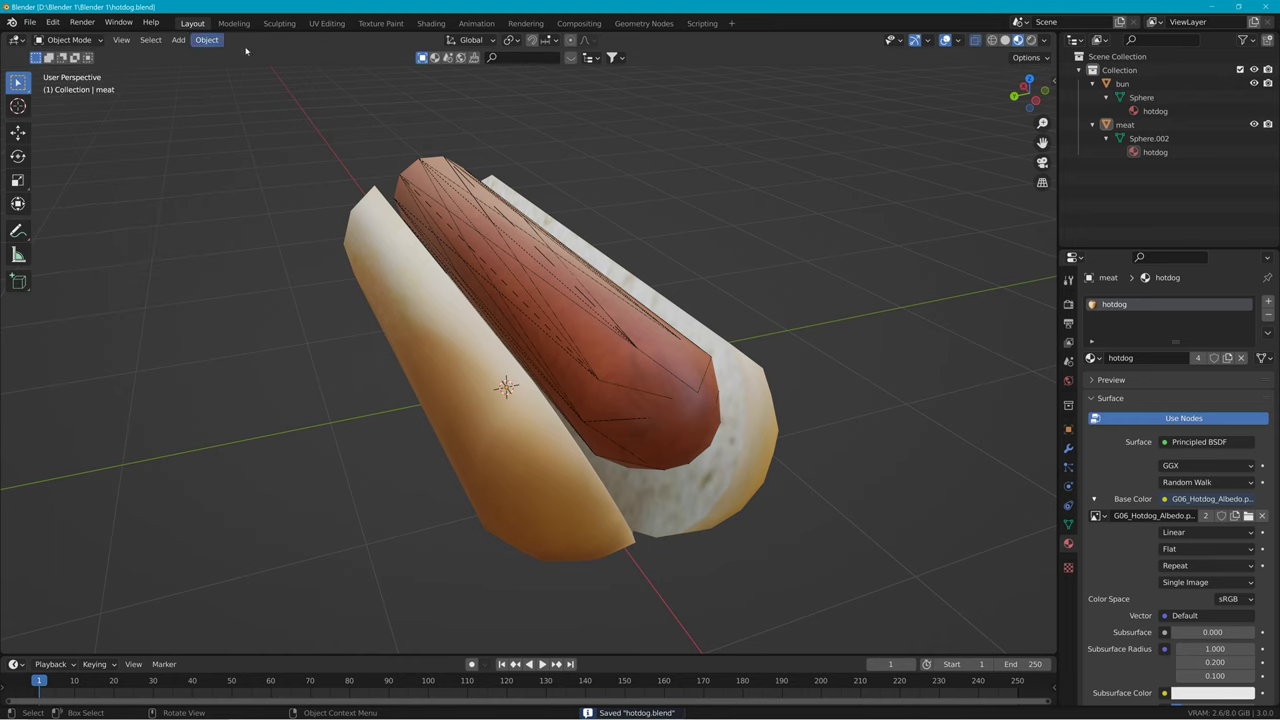
Step: Connect all vertices of the bun mesh to each other with the JBeam NodesConnector in Edit Mode
{"action": "left_click", "coordinate": [366, 247]}
{"action": "left_click", "coordinate": [68, 40]}
{"action": "left_click", "coordinate": [75, 75]}
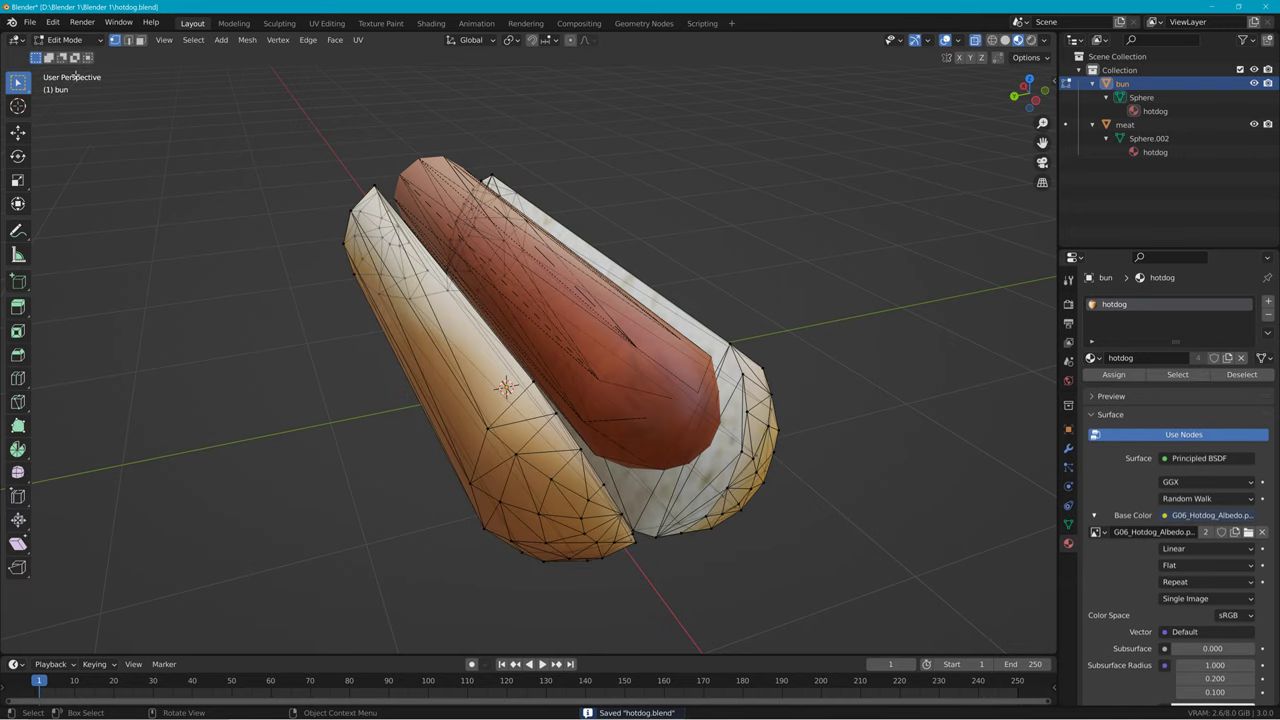
{"action": "middle_click_drag", "start_coordinate": [212, 114], "coordinate": [267, 141]}
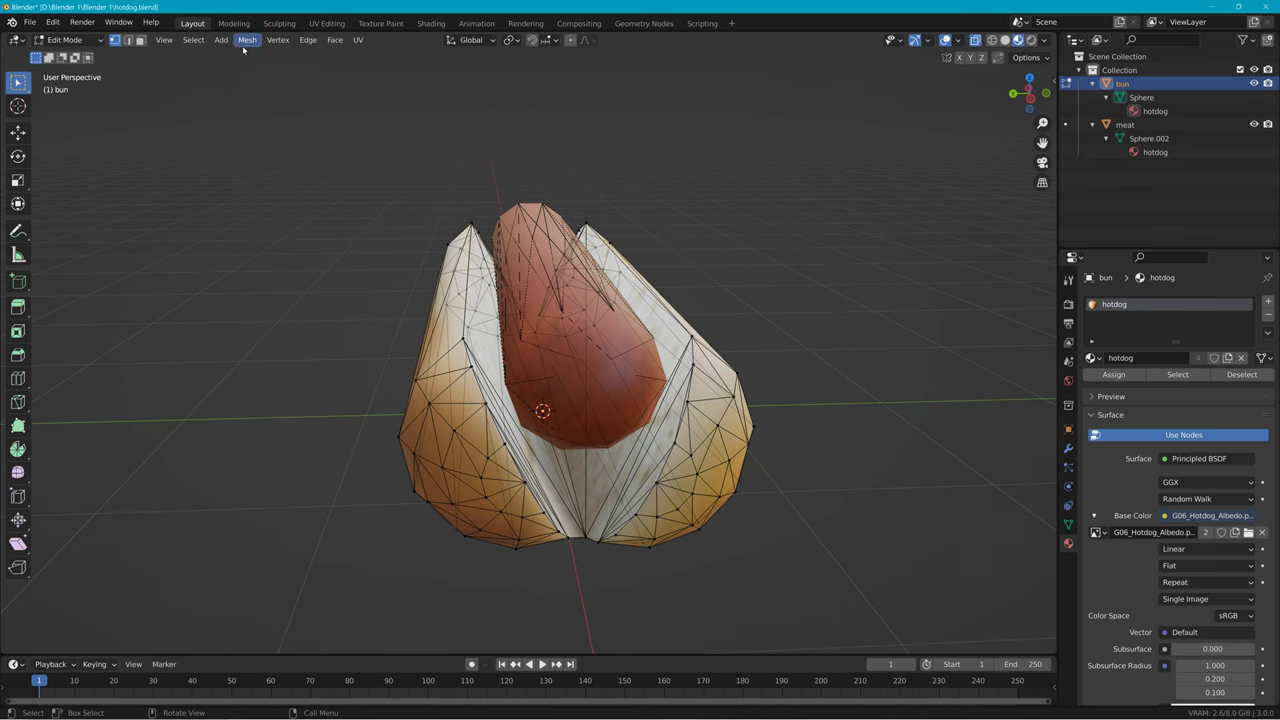
{"action": "key", "text": "a"}
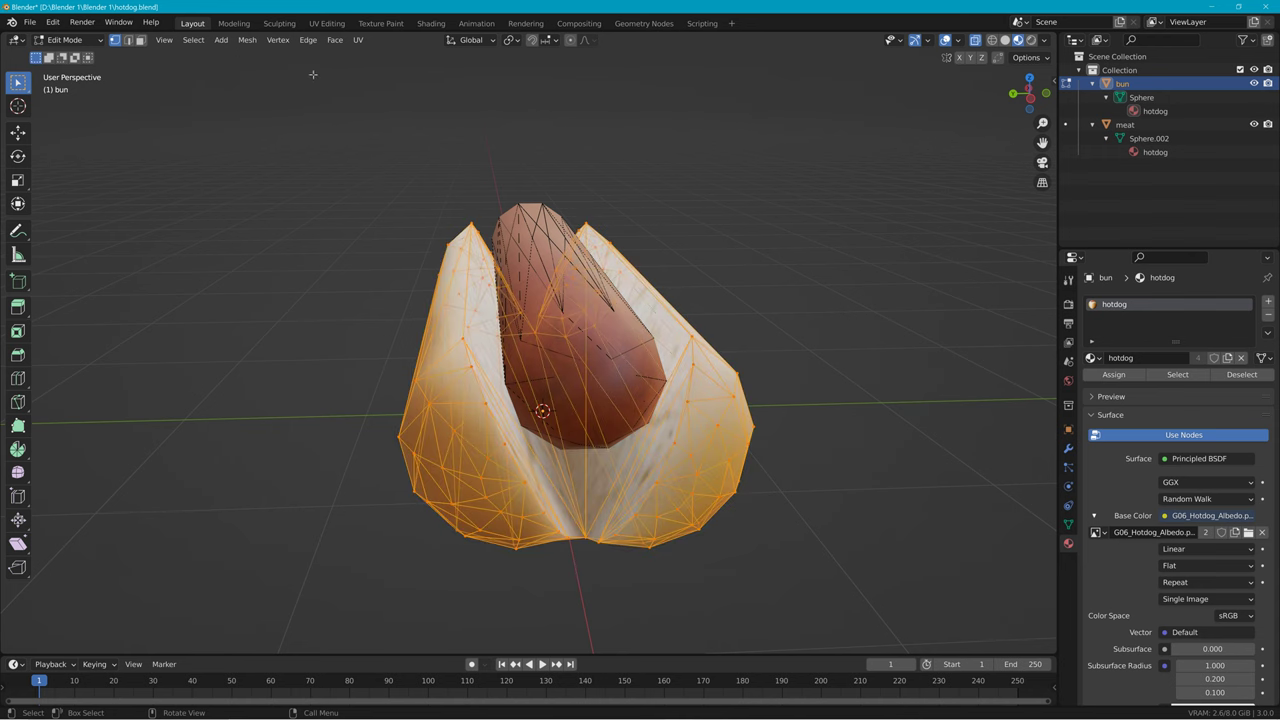
{"action": "left_click", "coordinate": [246, 40]}
{"action": "mouse_move", "coordinate": [305, 397]}
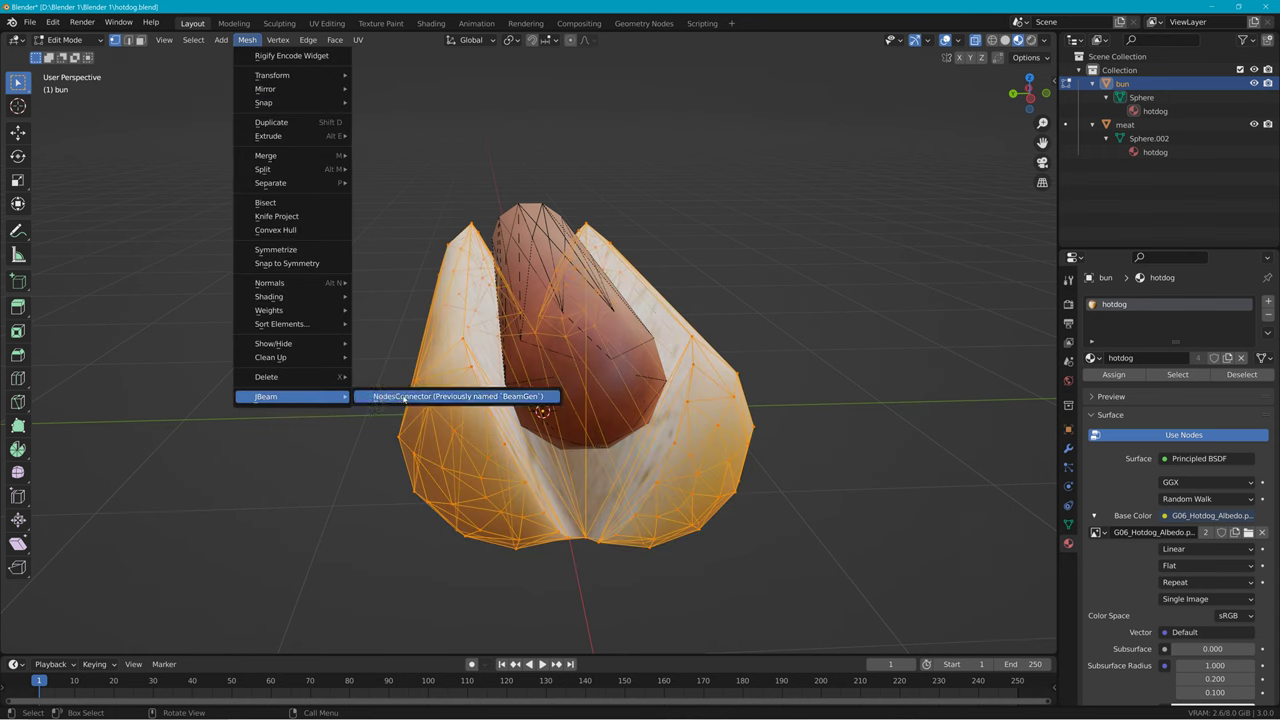
{"action": "left_click", "coordinate": [402, 396]}
Step: Triangulate all faces of the bun mesh and save the file from Object Mode
{"action": "middle_click_drag", "start_coordinate": [315, 271], "coordinate": [465, 311]}
{"action": "left_click", "coordinate": [330, 43]}
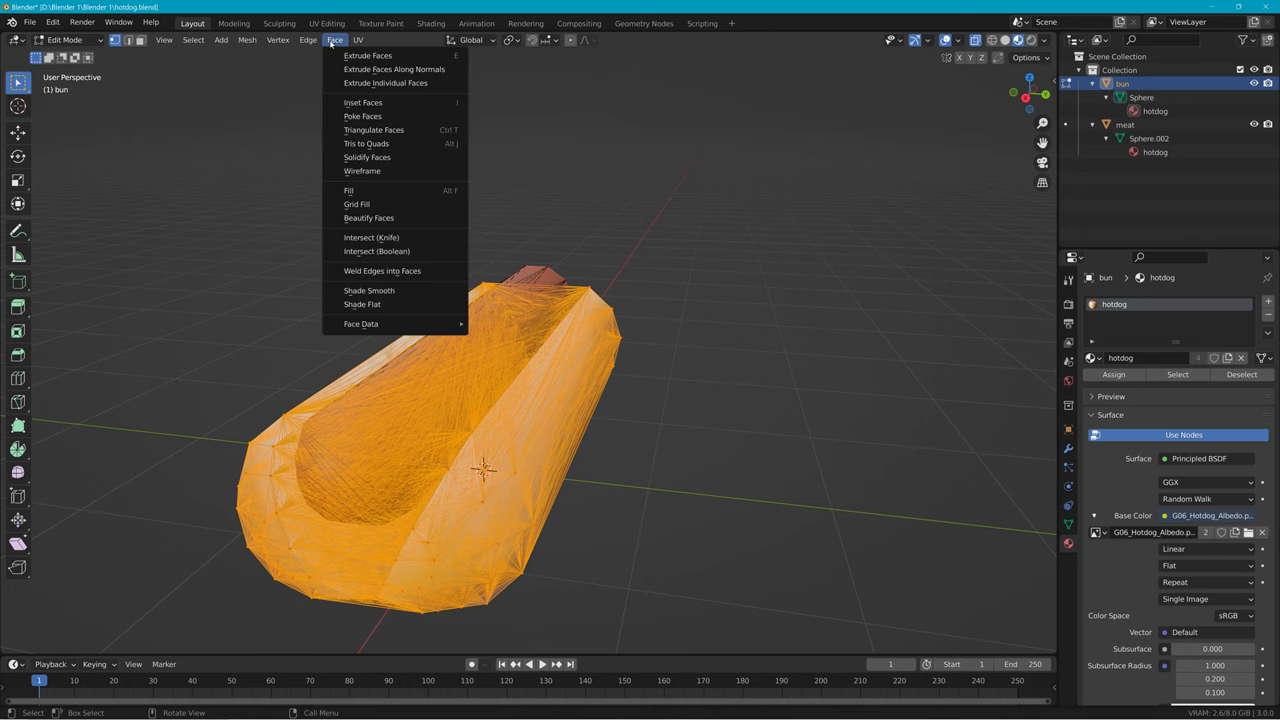
{"action": "left_click", "coordinate": [341, 118]}
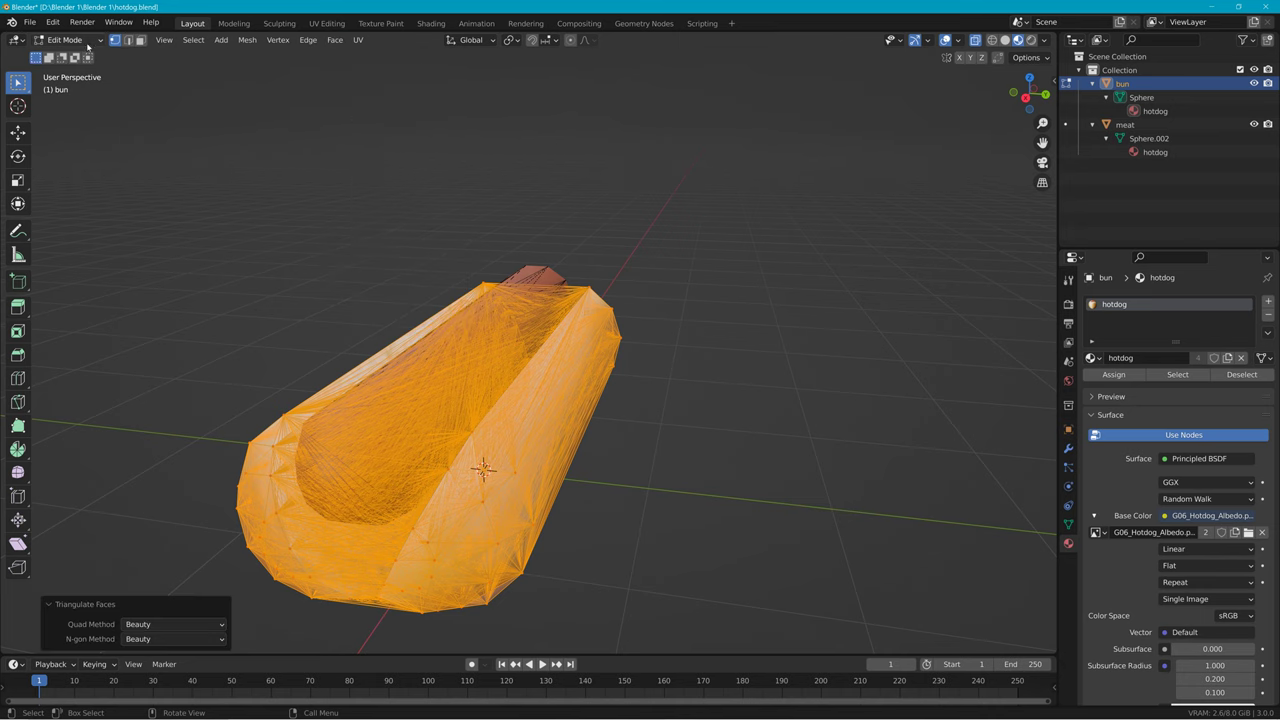
{"action": "left_click", "coordinate": [65, 40]}
{"action": "left_click", "coordinate": [70, 51]}
{"action": "left_click", "coordinate": [286, 126]}
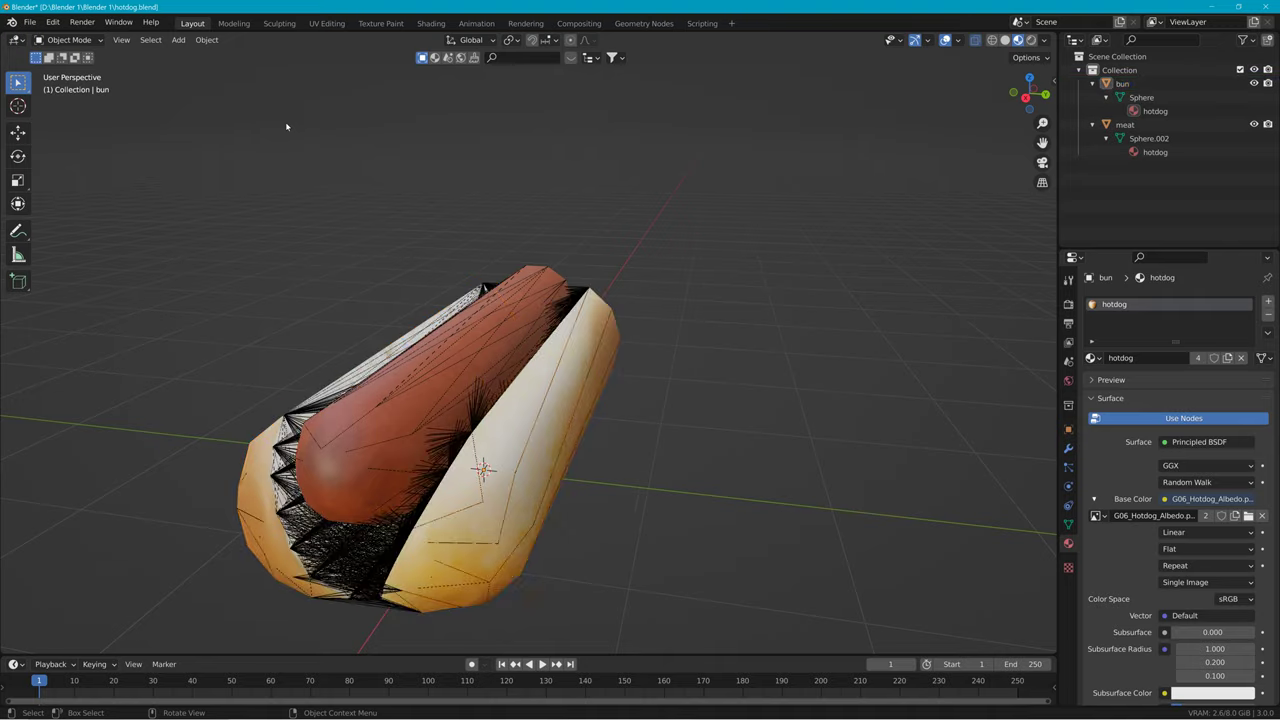
{"action": "middle_click_drag", "start_coordinate": [633, 173], "coordinate": [543, 209]}
{"action": "left_click", "coordinate": [30, 22]}
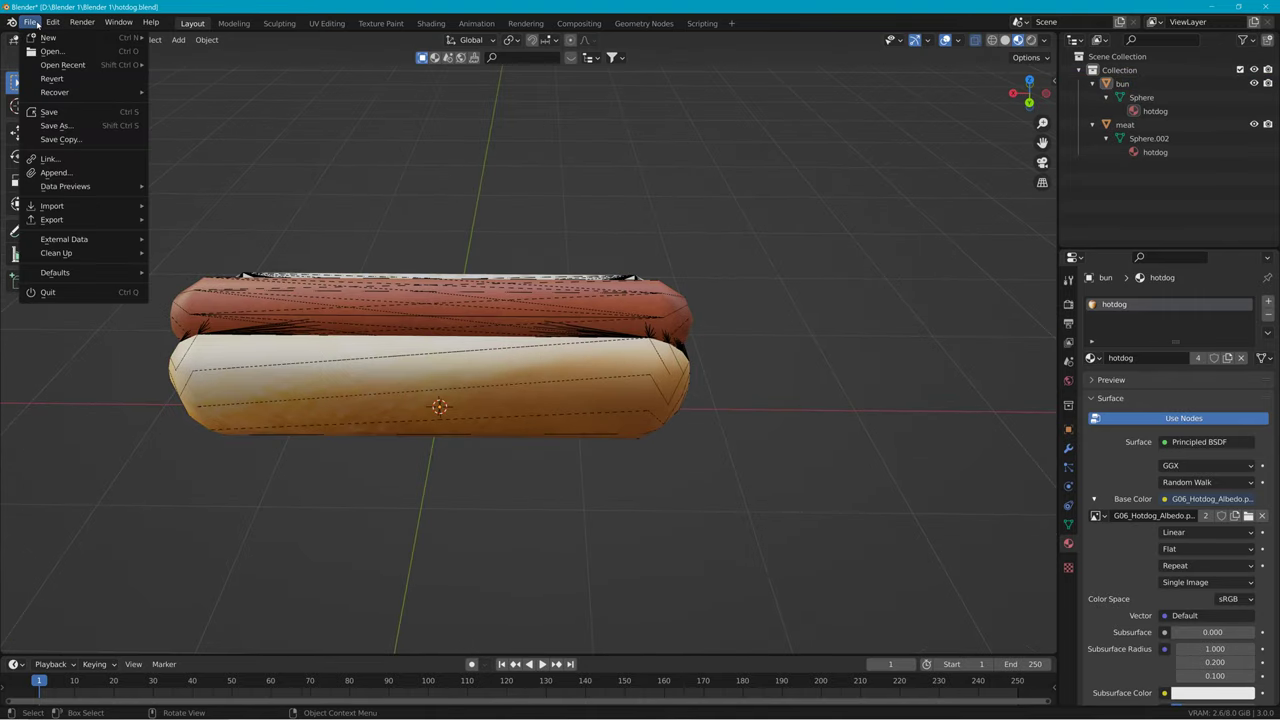
{"action": "left_click", "coordinate": [55, 111]}
{"action": "middle_click_drag", "start_coordinate": [532, 137], "coordinate": [394, 131]}
{"action": "left_click", "coordinate": [546, 286]}
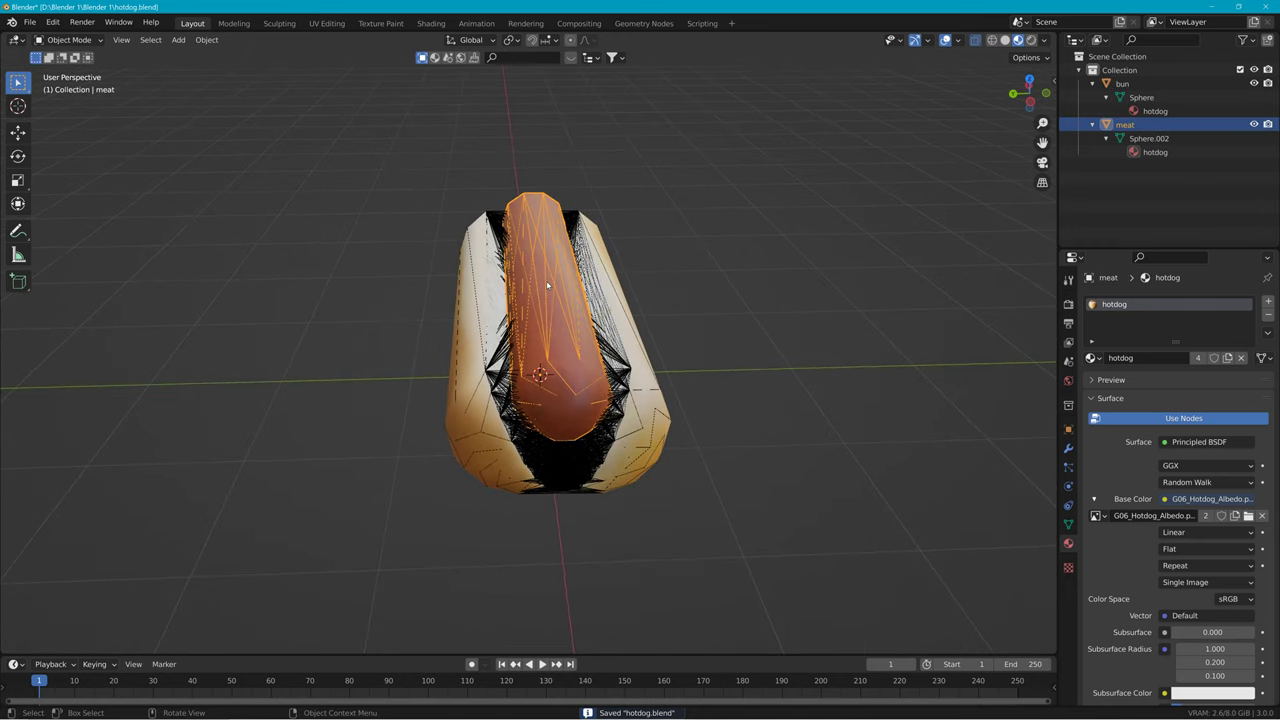
{"action": "left_click", "coordinate": [486, 296]}
{"action": "left_click", "coordinate": [534, 268]}
{"action": "left_click", "coordinate": [487, 292]}
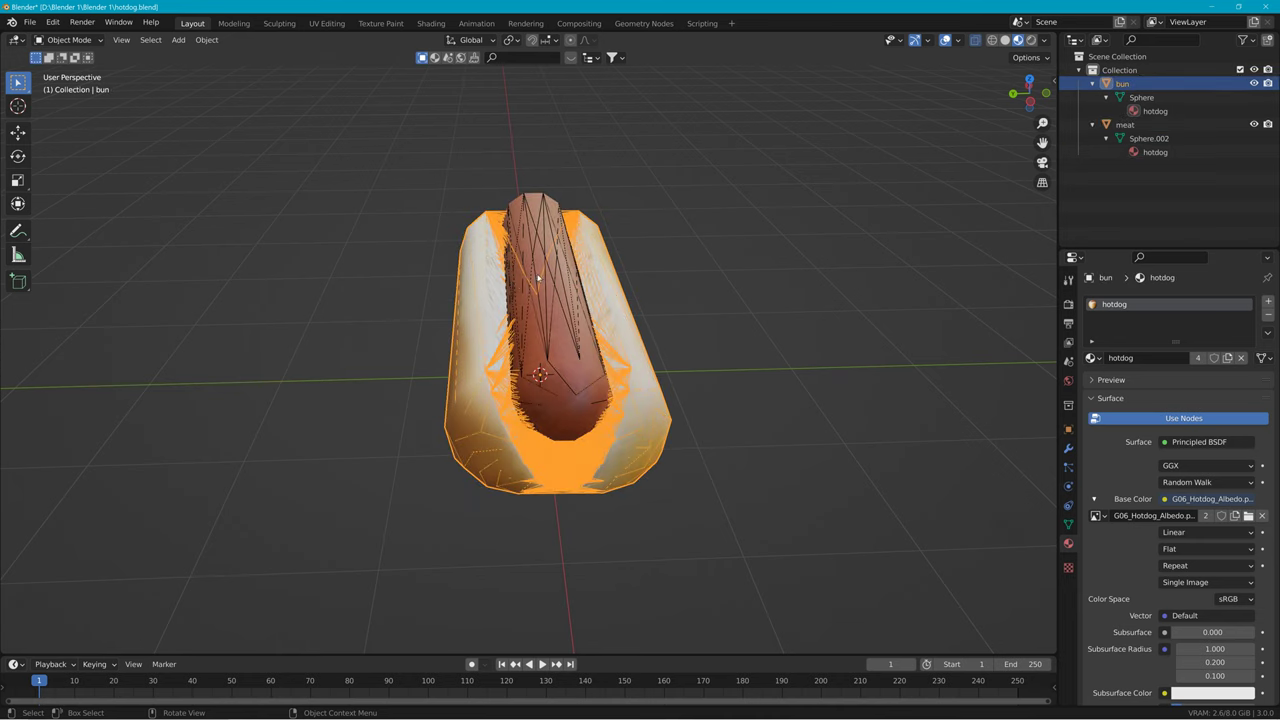
{"action": "left_click", "coordinate": [530, 281]}
{"action": "left_click", "coordinate": [484, 291]}
{"action": "left_click", "coordinate": [484, 291]}
{"action": "left_click", "coordinate": [484, 291]}
{"action": "left_click", "coordinate": [487, 283]}
{"action": "left_click", "coordinate": [487, 277]}
Step: Set the JBeam node prefix to "b" for the meat mesh and "a" for the bun mesh
{"action": "left_click", "coordinate": [488, 277]}
{"action": "scroll", "coordinate": [1156, 600], "scroll_direction": "down", "scroll_amount": 3}
{"action": "scroll", "coordinate": [1155, 601], "scroll_direction": "down", "scroll_amount": 2}
{"action": "left_click", "coordinate": [1068, 524]}
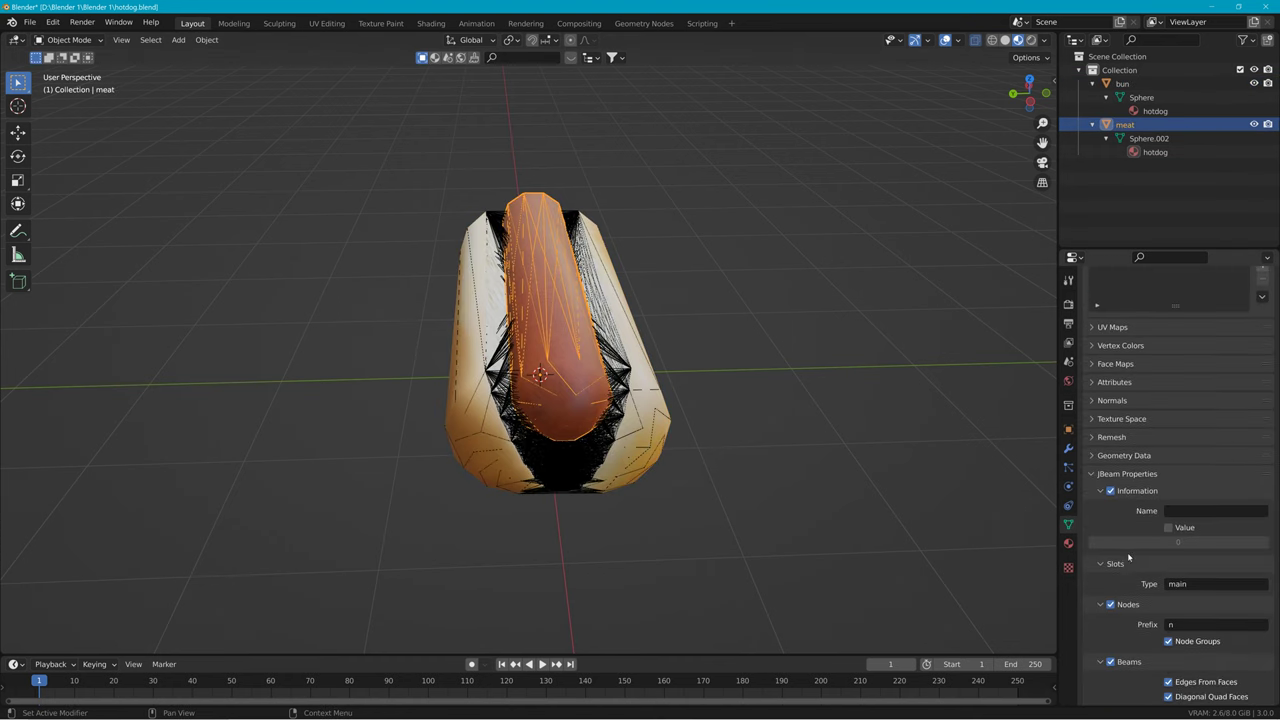
{"action": "scroll", "coordinate": [1197, 590], "scroll_direction": "down", "scroll_amount": 2}
{"action": "left_click", "coordinate": [1197, 585]}
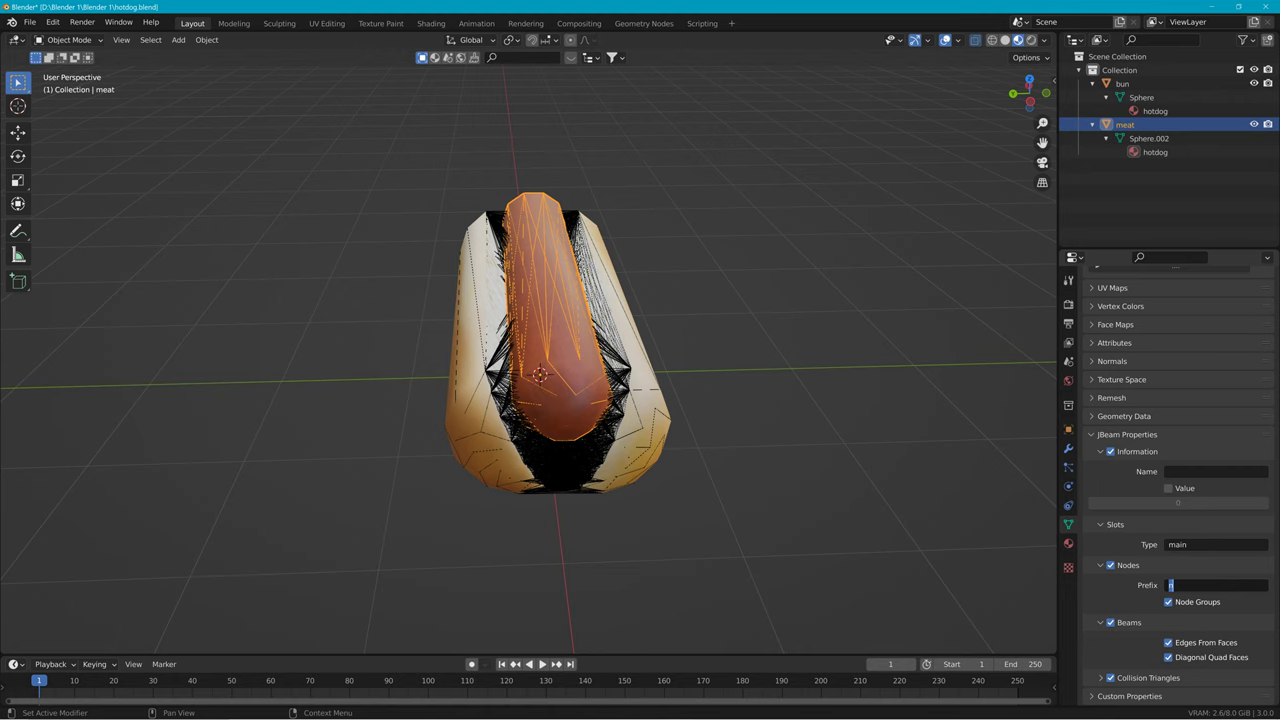
{"action": "type", "text": "m"}
{"action": "key", "text": "Return"}
{"action": "left_click", "coordinate": [659, 429]}
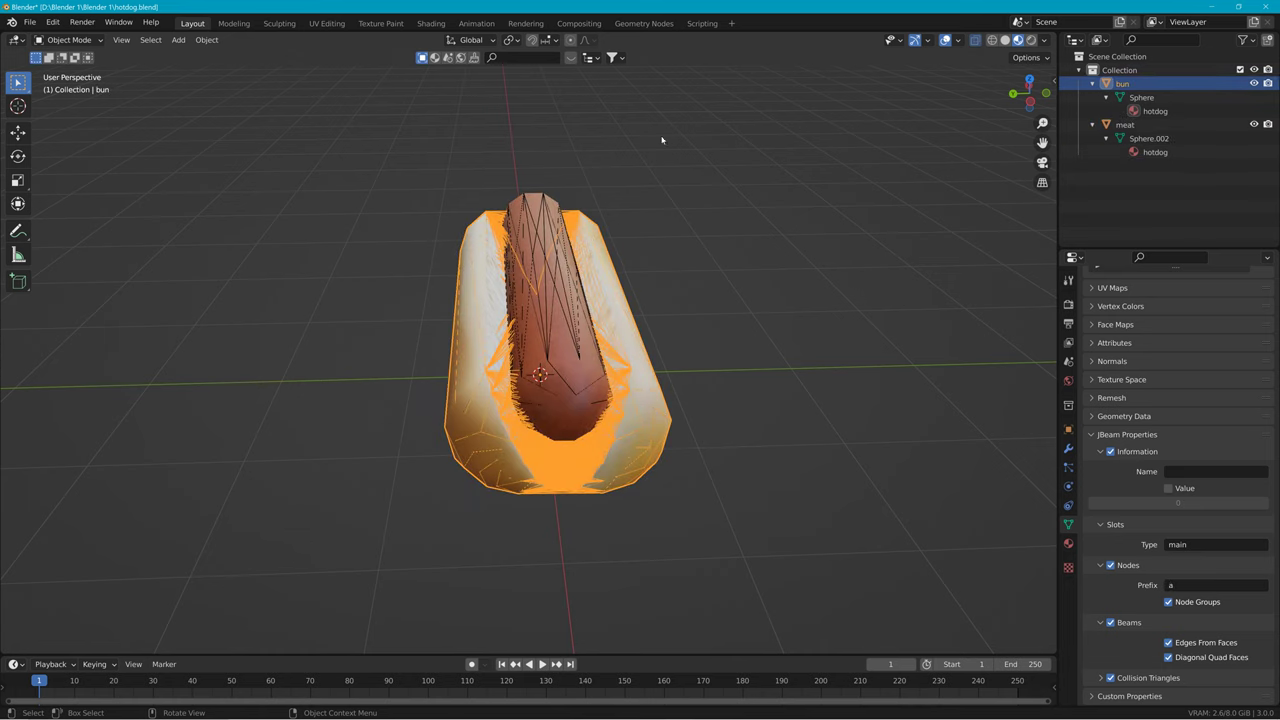
{"action": "left_click", "coordinate": [520, 234]}
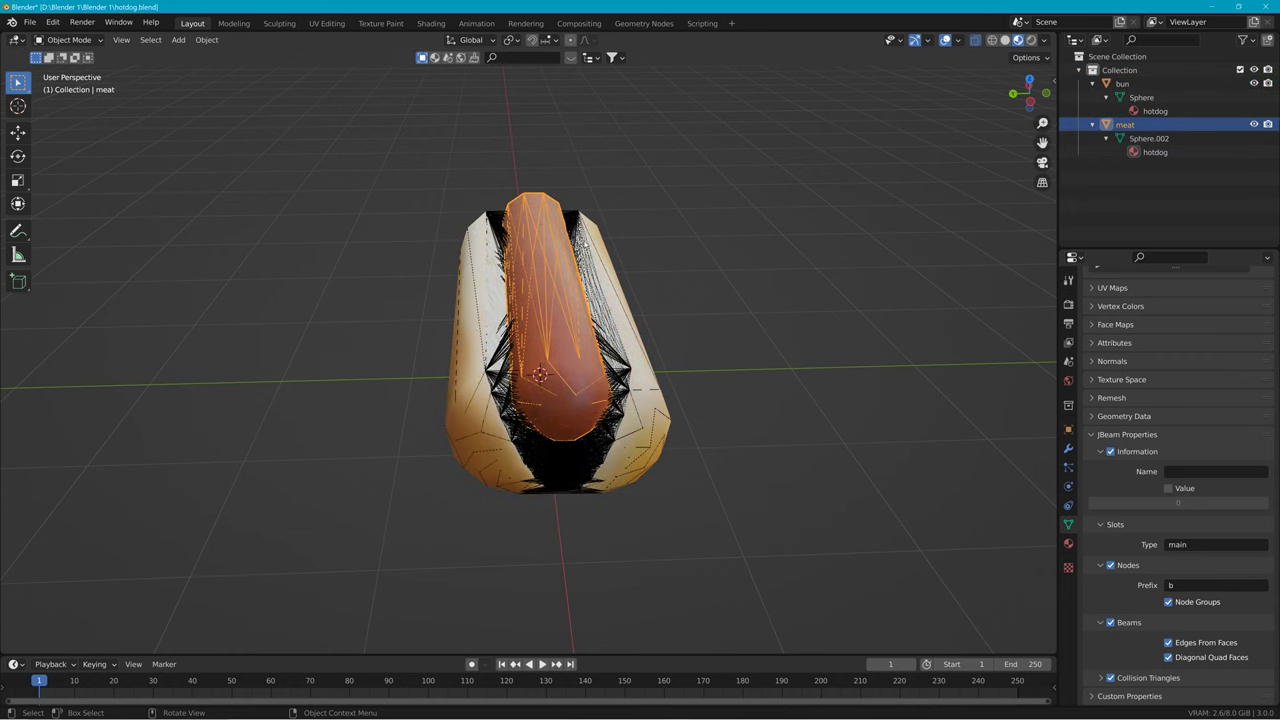
{"action": "left_click", "coordinate": [603, 276]}
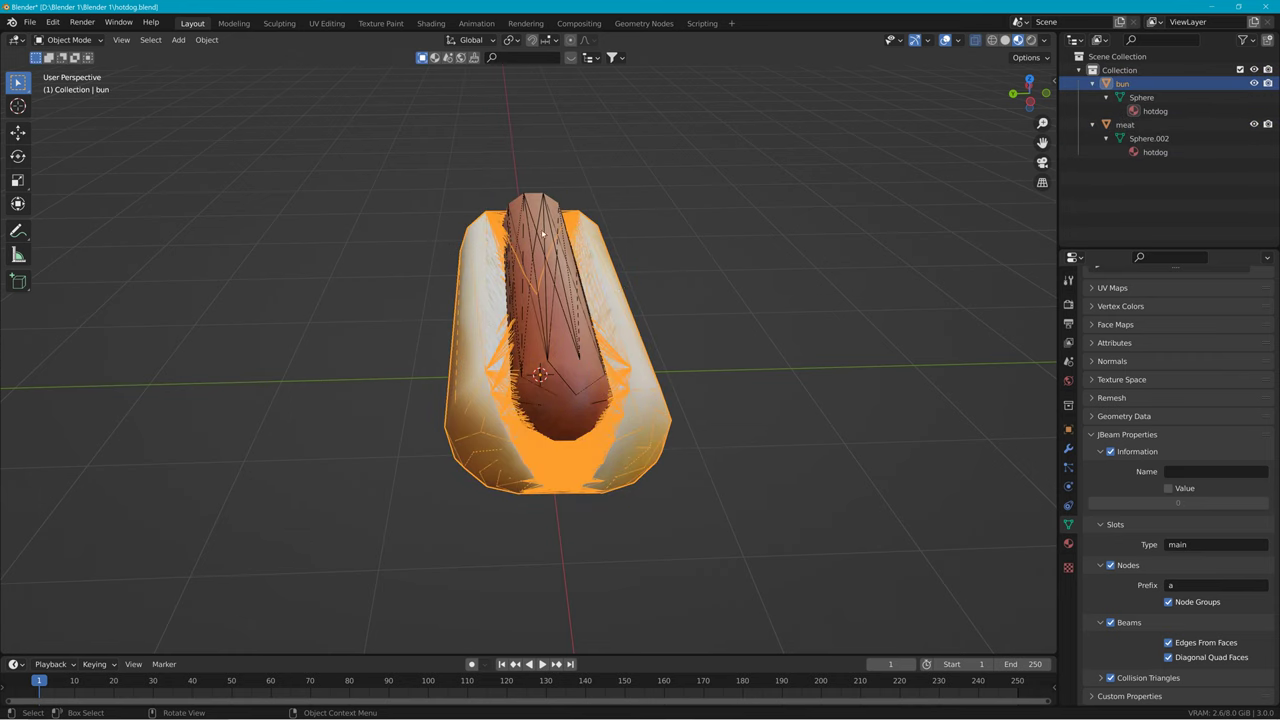
Step: Export the meat and bun meshes together as JBeam files
{"action": "left_click", "coordinate": [550, 274]}
{"action": "left_click", "coordinate": [502, 272], "text": "shift"}
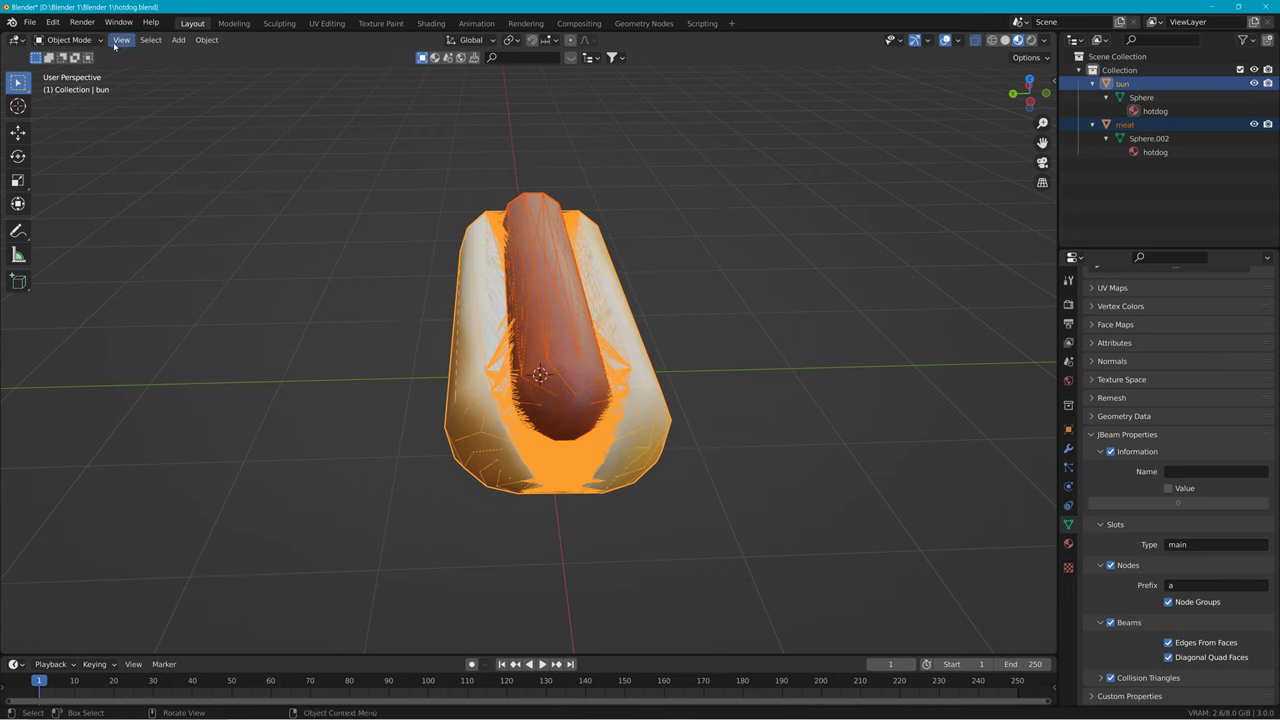
{"action": "left_click", "coordinate": [32, 24]}
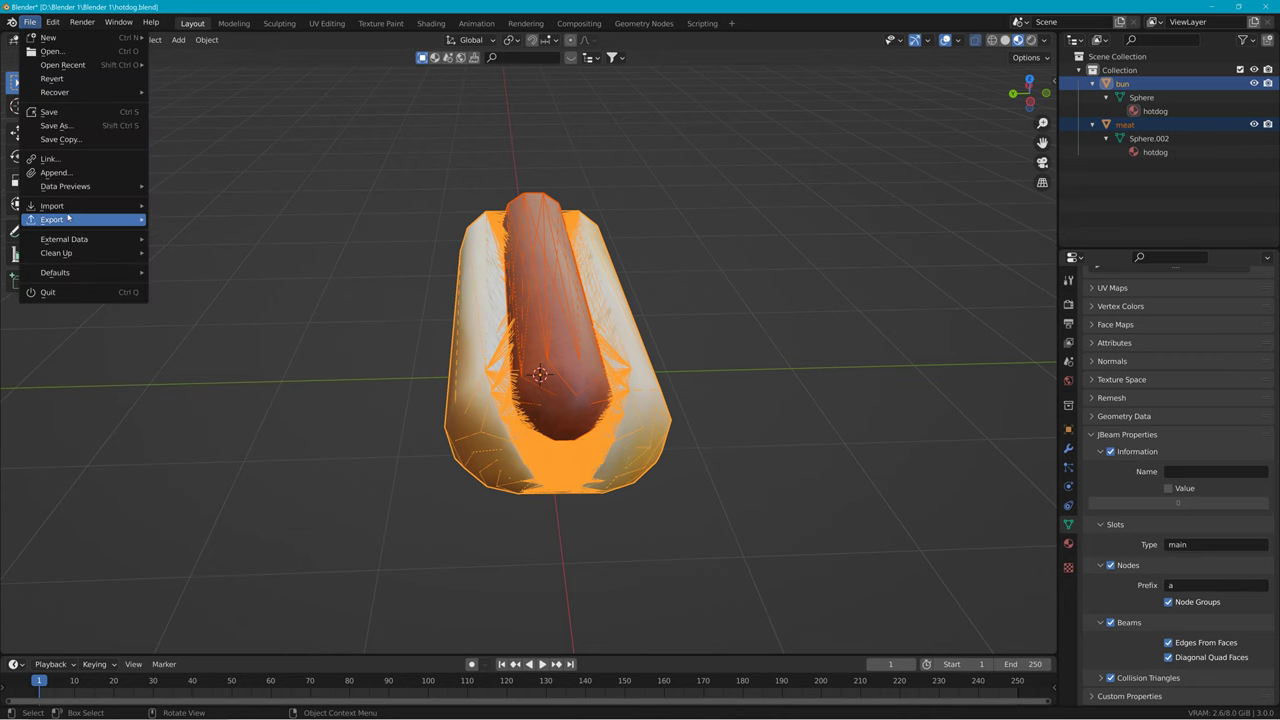
{"action": "mouse_move", "coordinate": [60, 219]}
{"action": "mouse_move", "coordinate": [257, 383]}
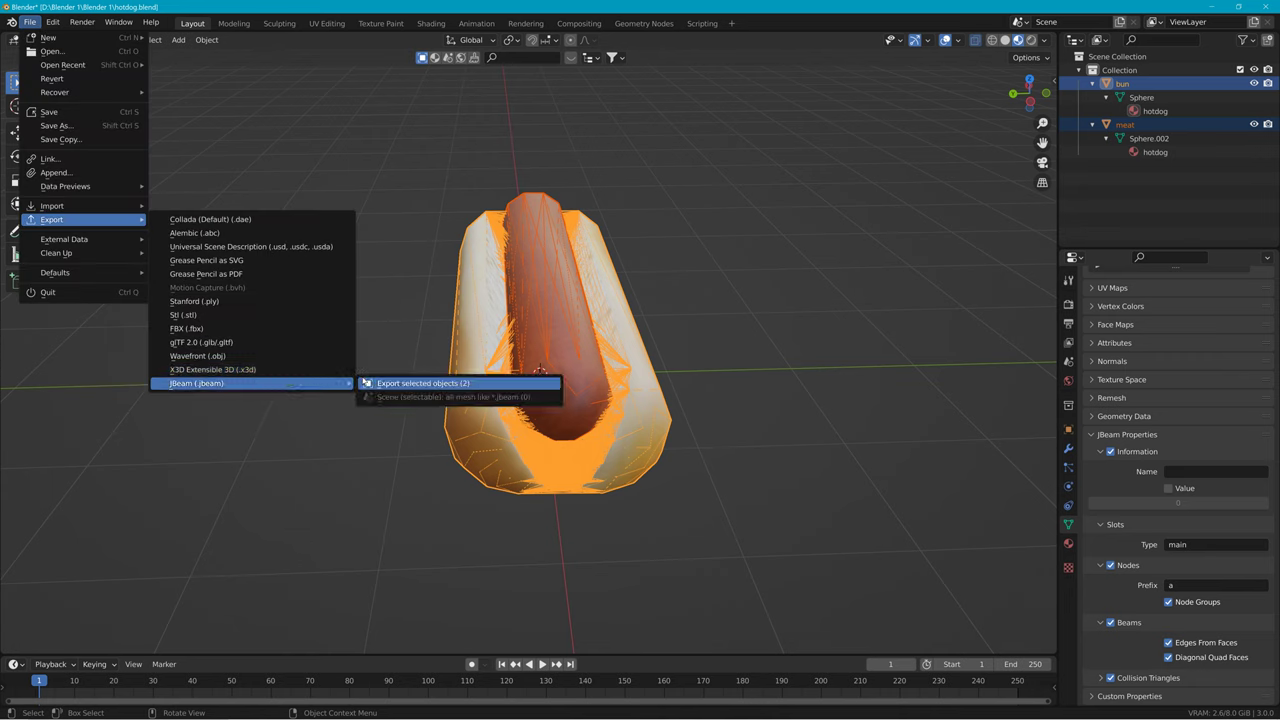
{"action": "left_click", "coordinate": [422, 384]}
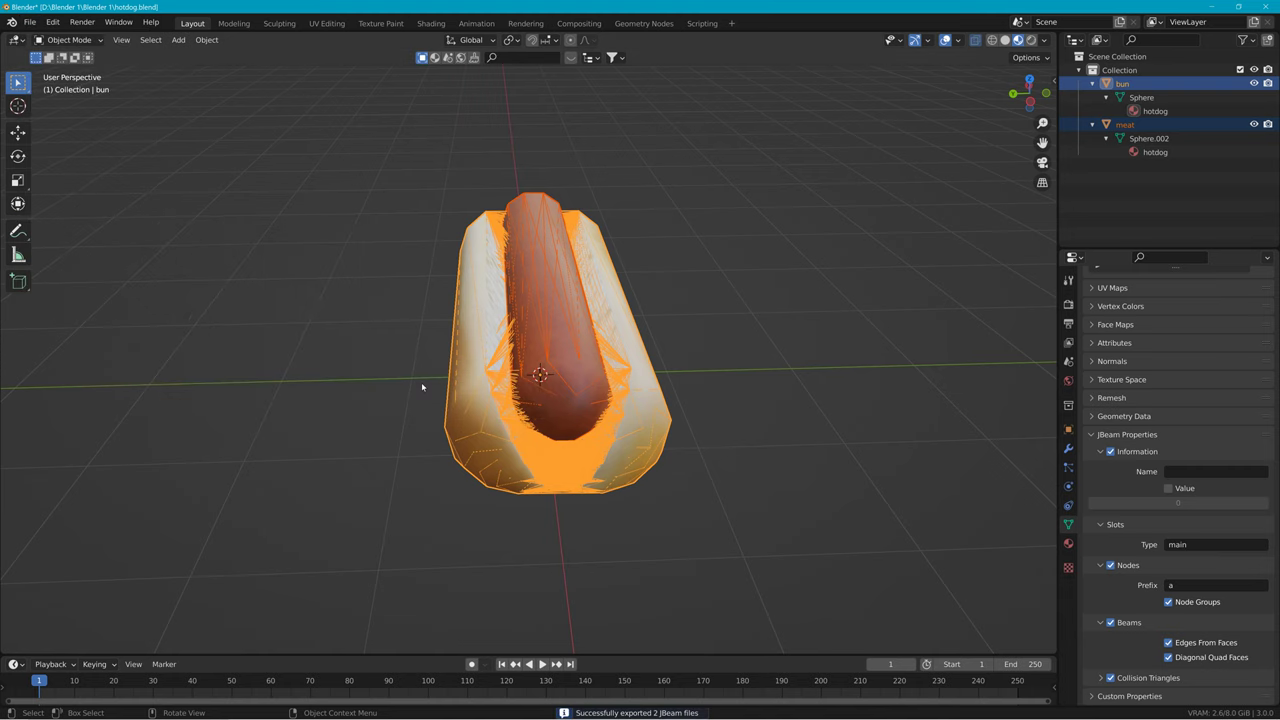
Step: Switch to the jbeam_exported folder and open bun.jbeam and meat.jbeam in Notepad++ alongside shell.jbeam
{"action": "left_click", "coordinate": [1211, 6]}
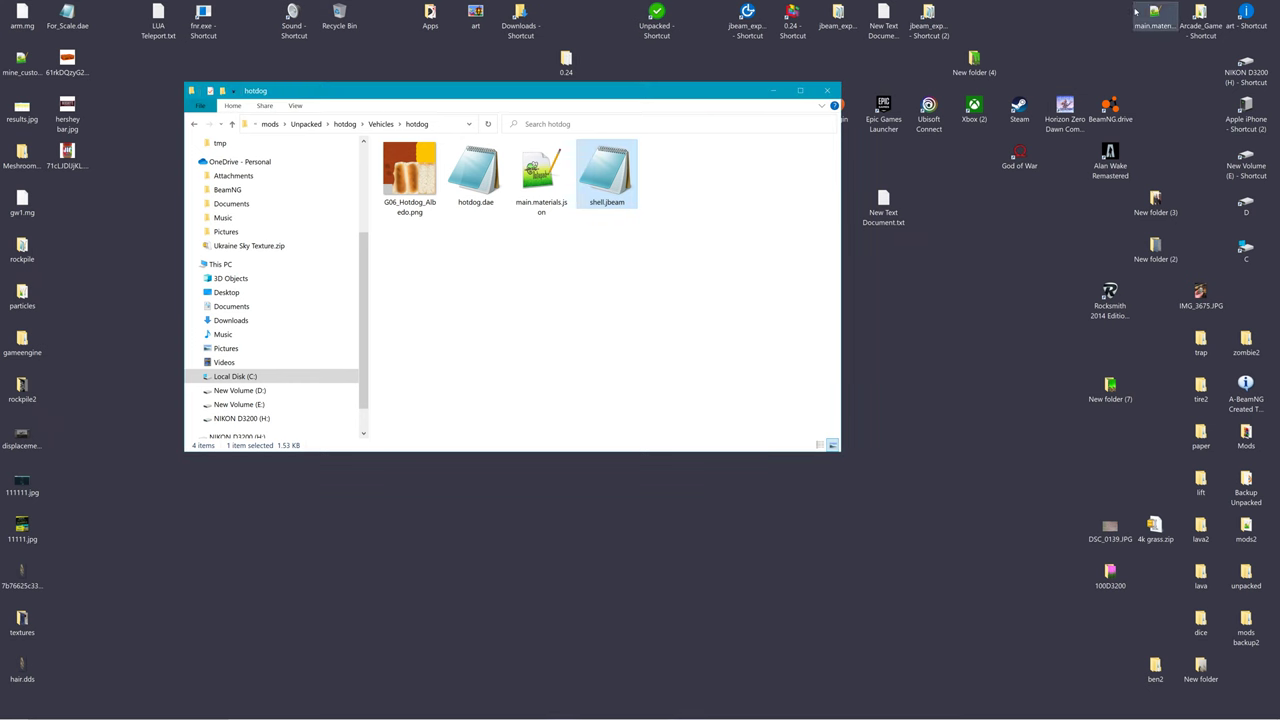
{"action": "double_click", "coordinate": [930, 25]}
{"action": "left_click", "coordinate": [424, 181]}
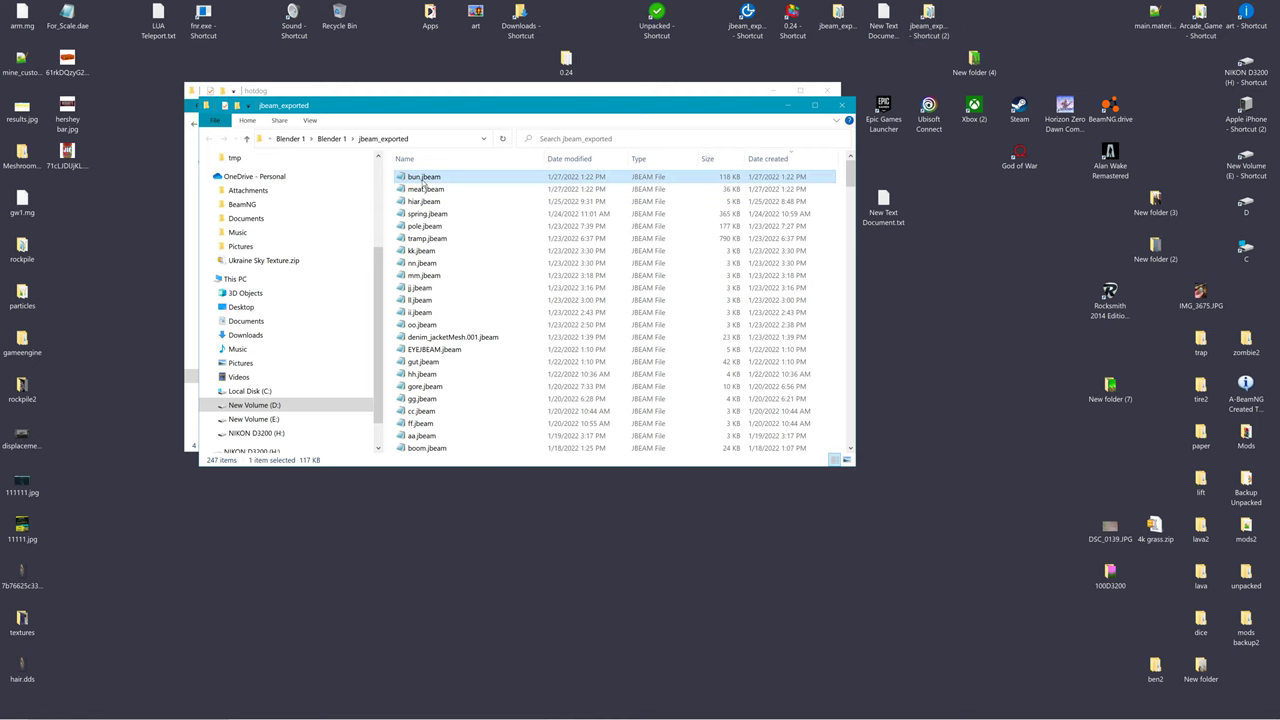
{"action": "left_click", "coordinate": [424, 190], "text": "shift"}
{"action": "left_click_drag", "start_coordinate": [532, 116], "coordinate": [993, 204]}
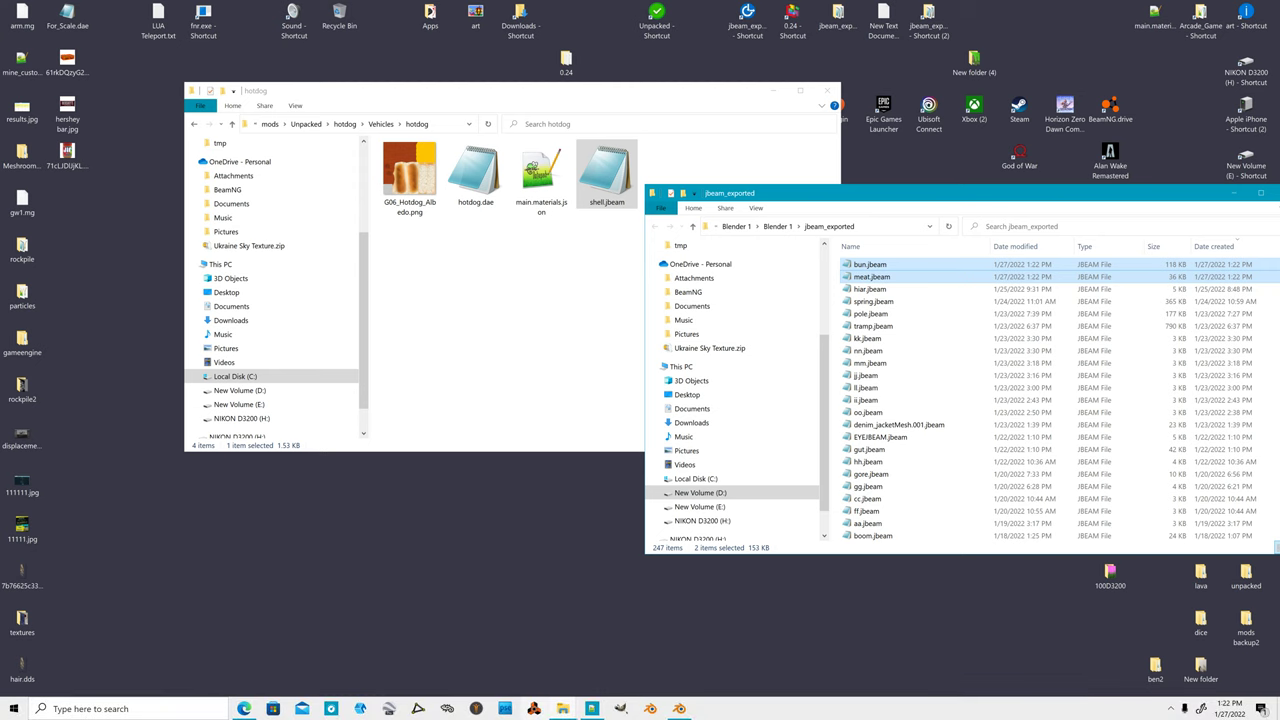
{"action": "left_click", "coordinate": [591, 708]}
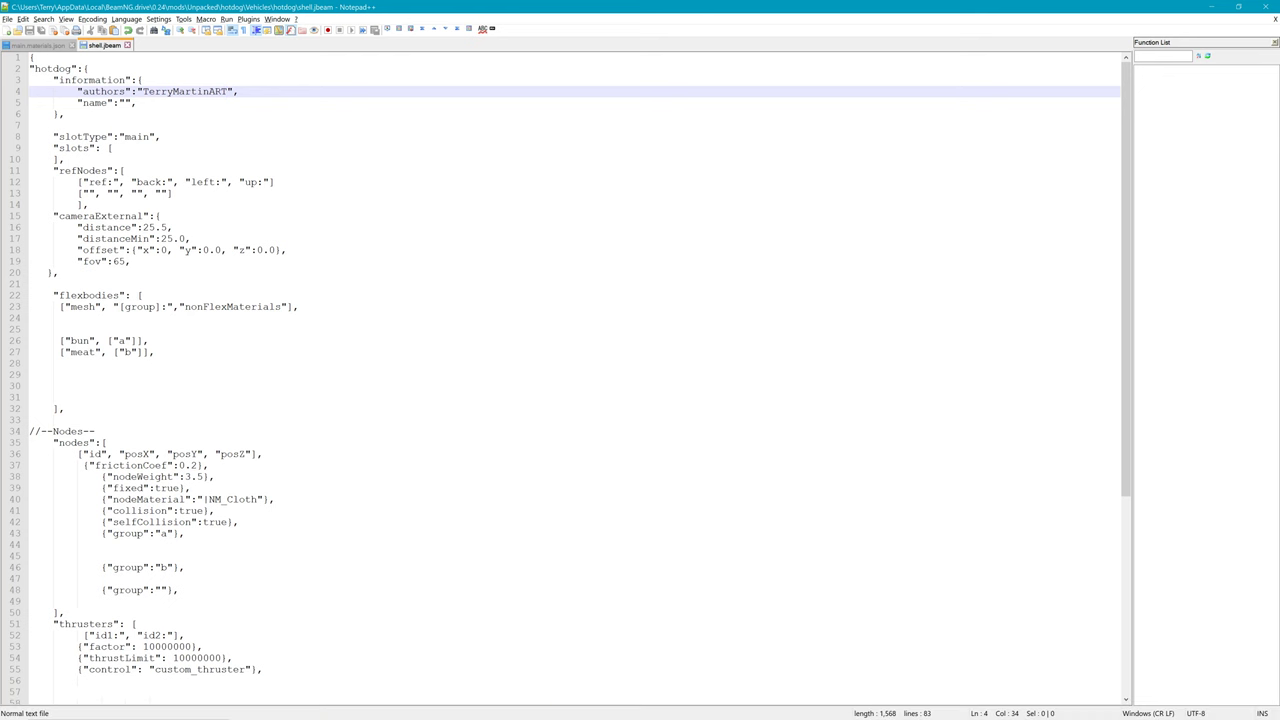
{"action": "left_click", "coordinate": [1238, 7]}
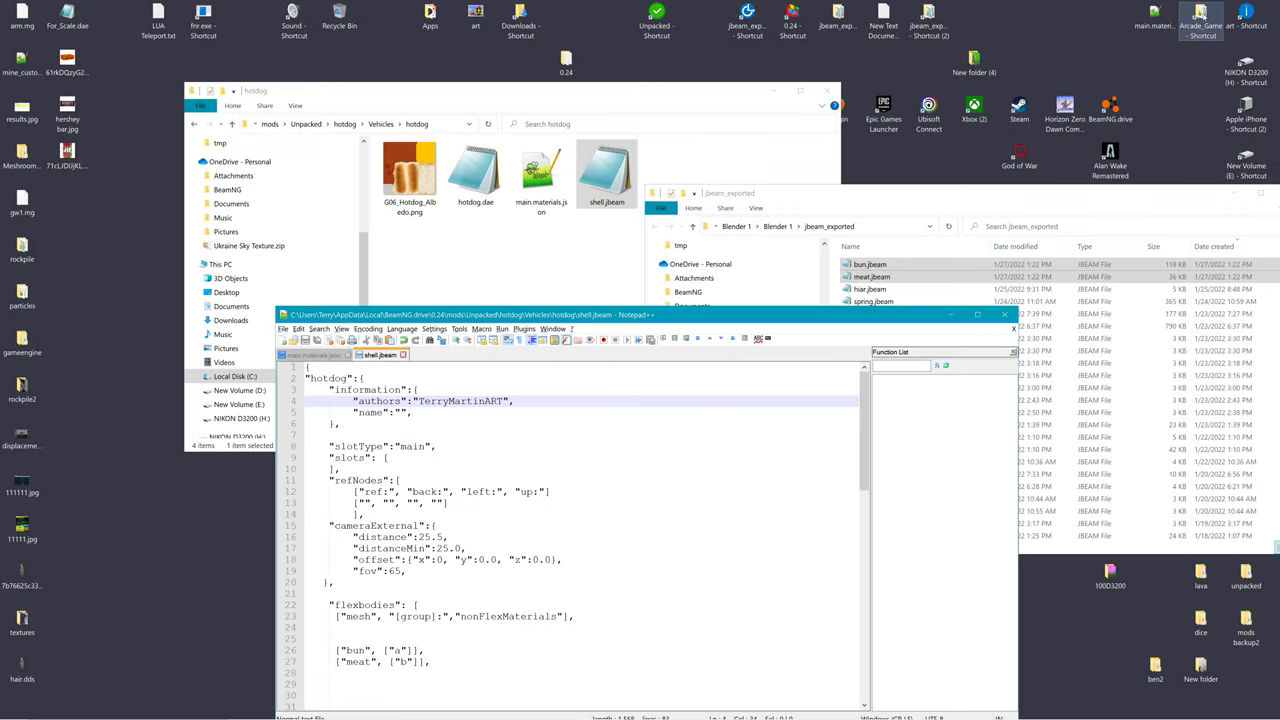
{"action": "double_click", "coordinate": [897, 272]}
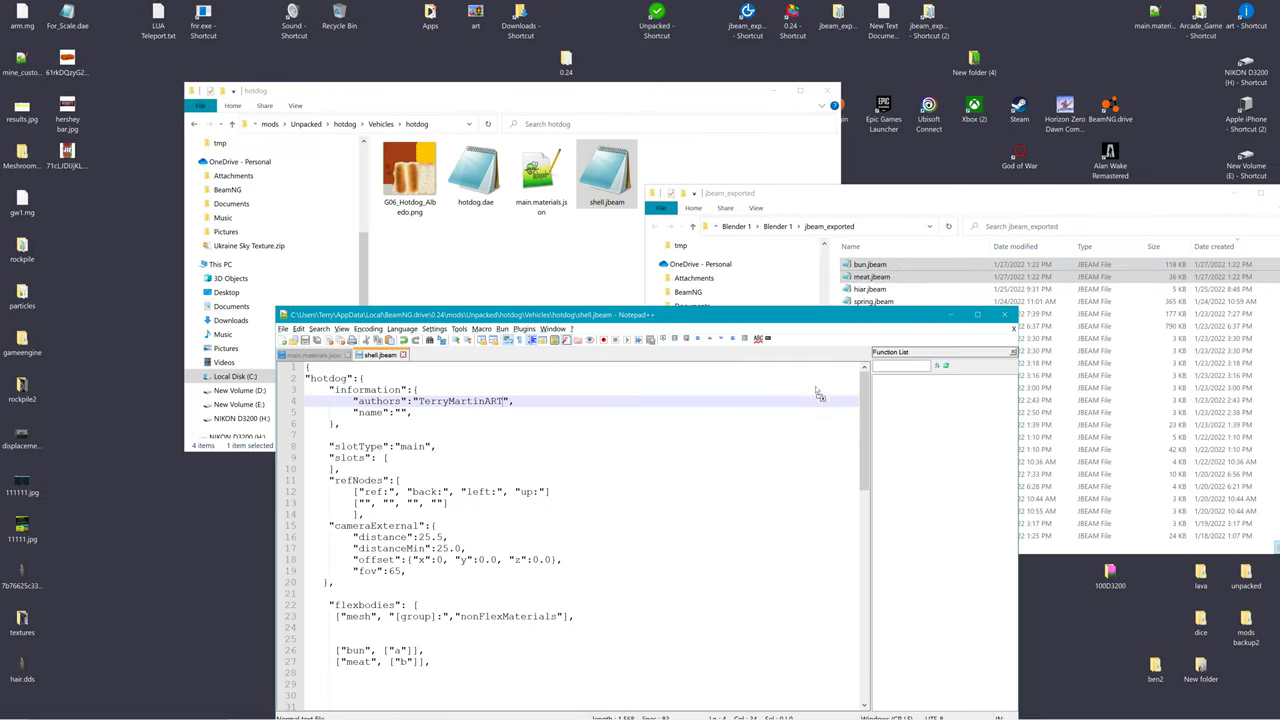
{"action": "double_click", "coordinate": [883, 317]}
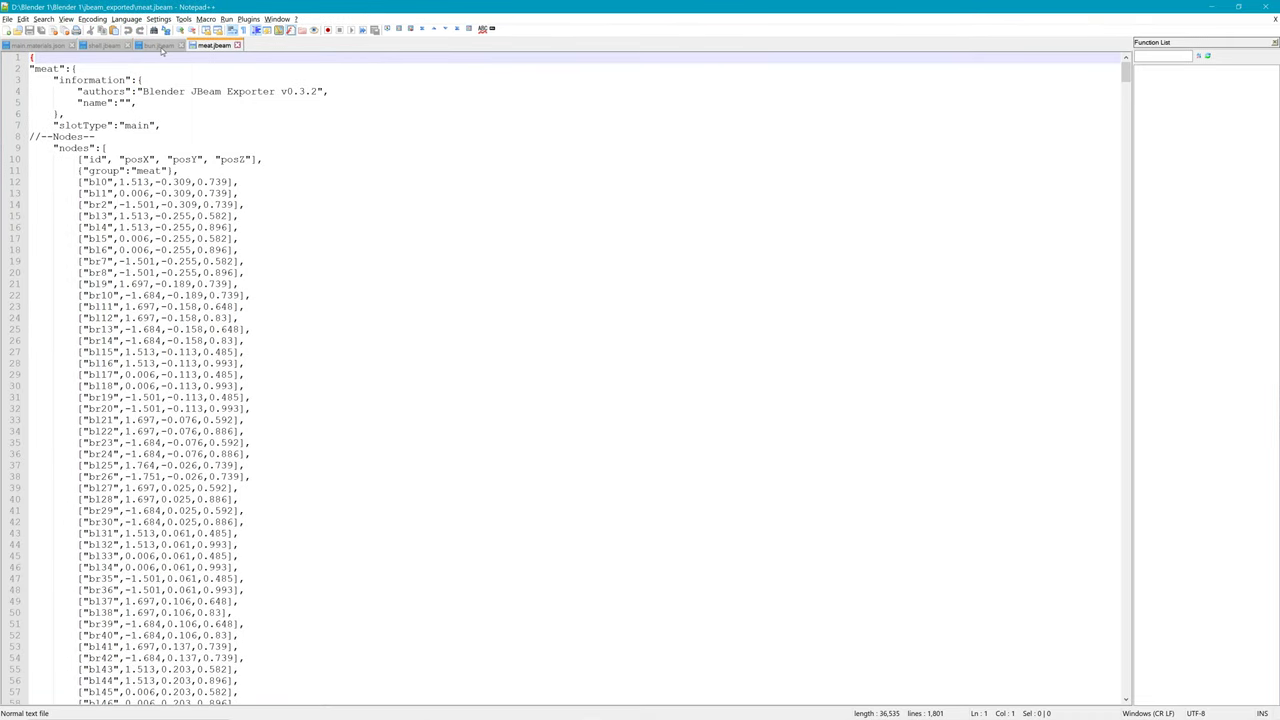
Step: Compare the node names in bun.jbeam and meat.jbeam, and move both files into a second view beside shell.jbeam
{"action": "left_click", "coordinate": [160, 47]}
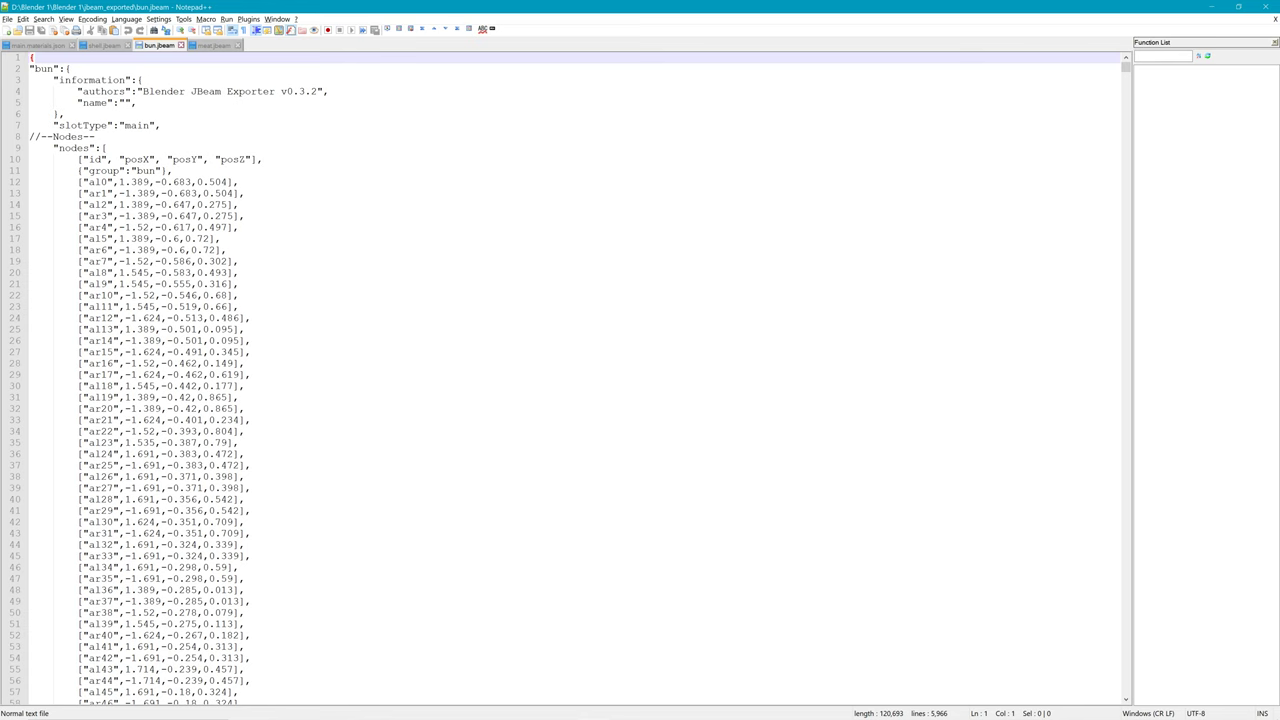
{"action": "left_click", "coordinate": [205, 46]}
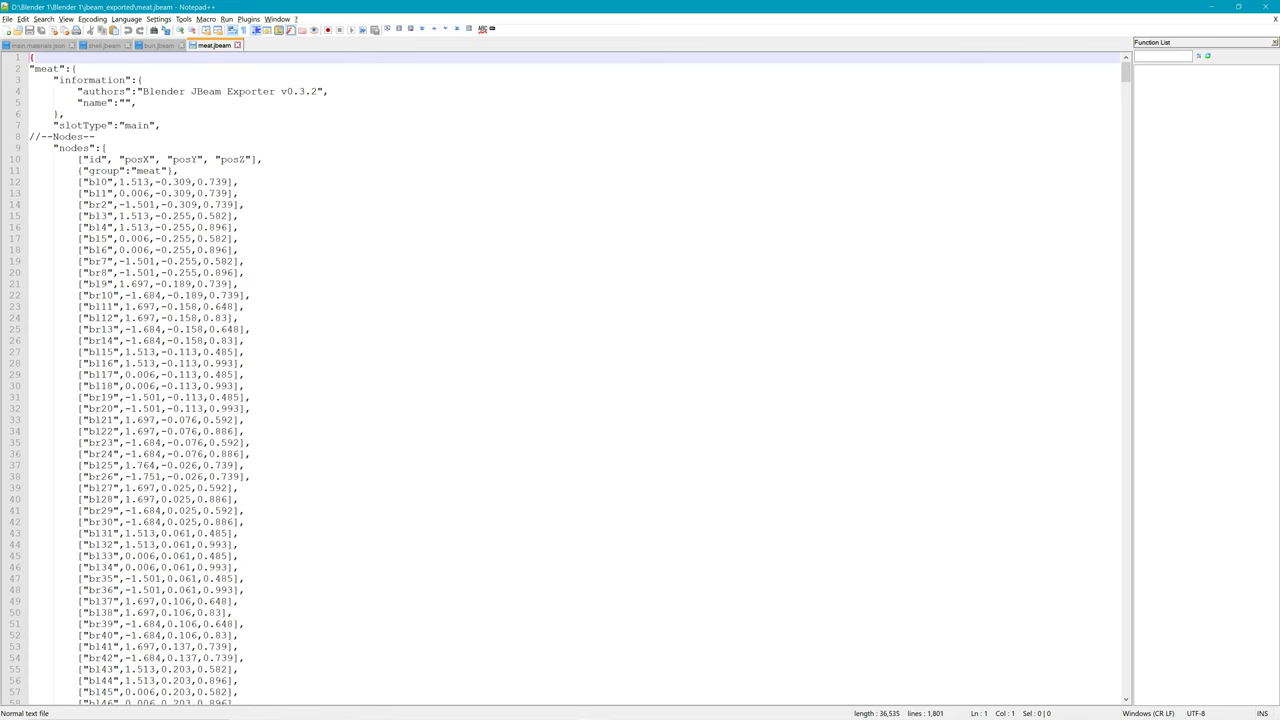
{"action": "left_click_drag", "start_coordinate": [89, 182], "coordinate": [95, 182]}
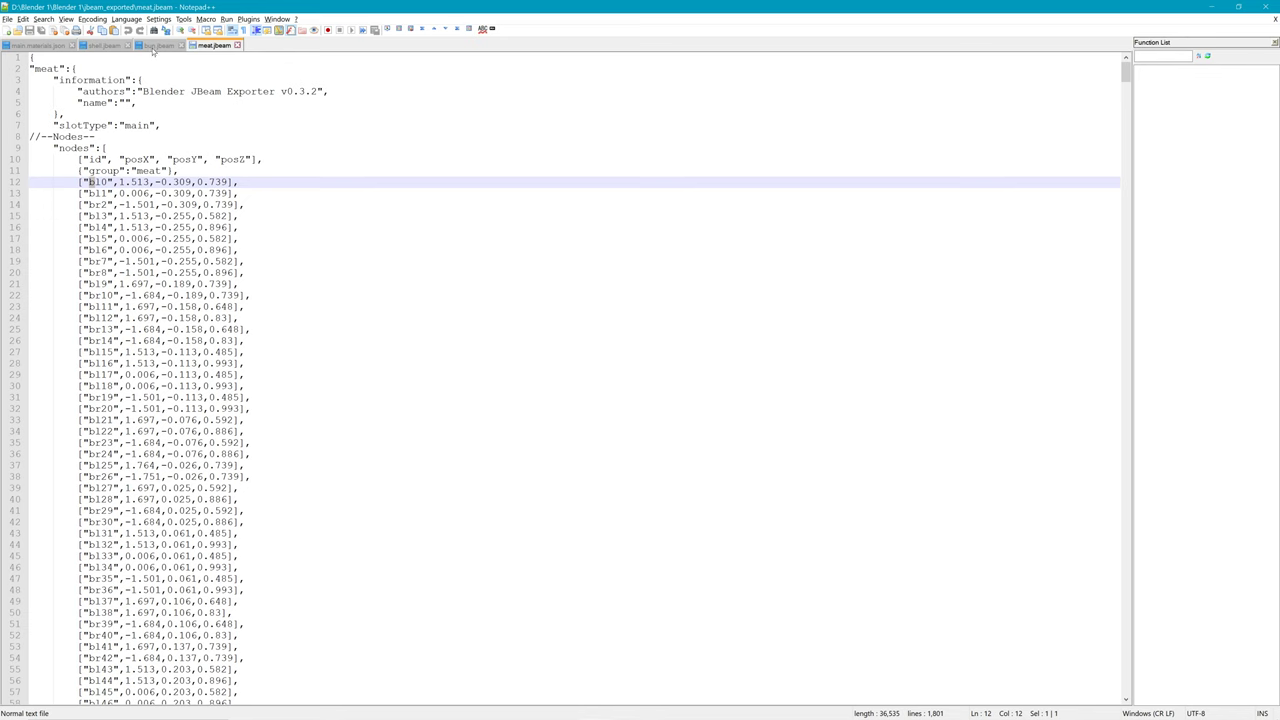
{"action": "left_click", "coordinate": [155, 47]}
{"action": "left_click", "coordinate": [211, 47]}
{"action": "mouse_move", "coordinate": [160, 47]}
{"action": "left_mouse_down"}
{"action": "mouse_move", "coordinate": [389, 206]}
{"action": "mouse_move", "coordinate": [805, 165]}
{"action": "left_mouse_up"}
{"action": "left_click", "coordinate": [840, 166]}
{"action": "left_click_drag", "start_coordinate": [155, 52], "coordinate": [935, 172]}
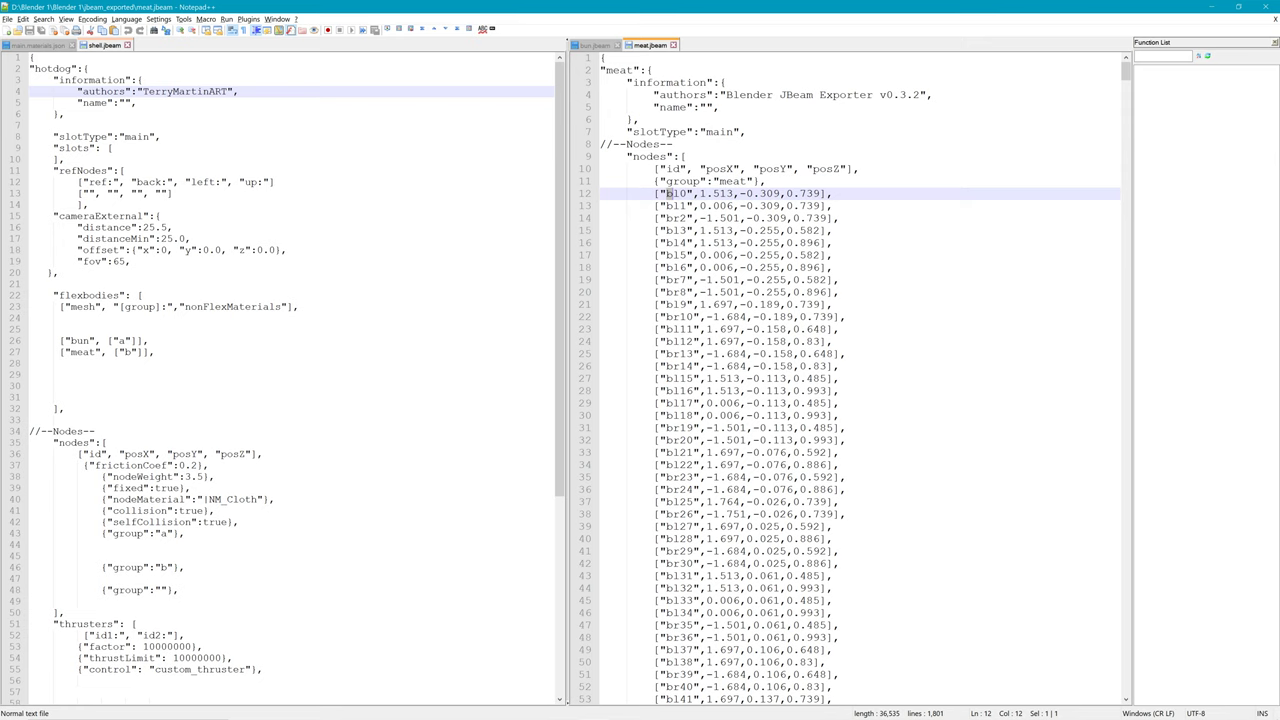
Step: Copy all node lines from al0 to ar100 in bun.jbeam into shell.jbeam's nodes section under group "a"
{"action": "left_click", "coordinate": [595, 46]}
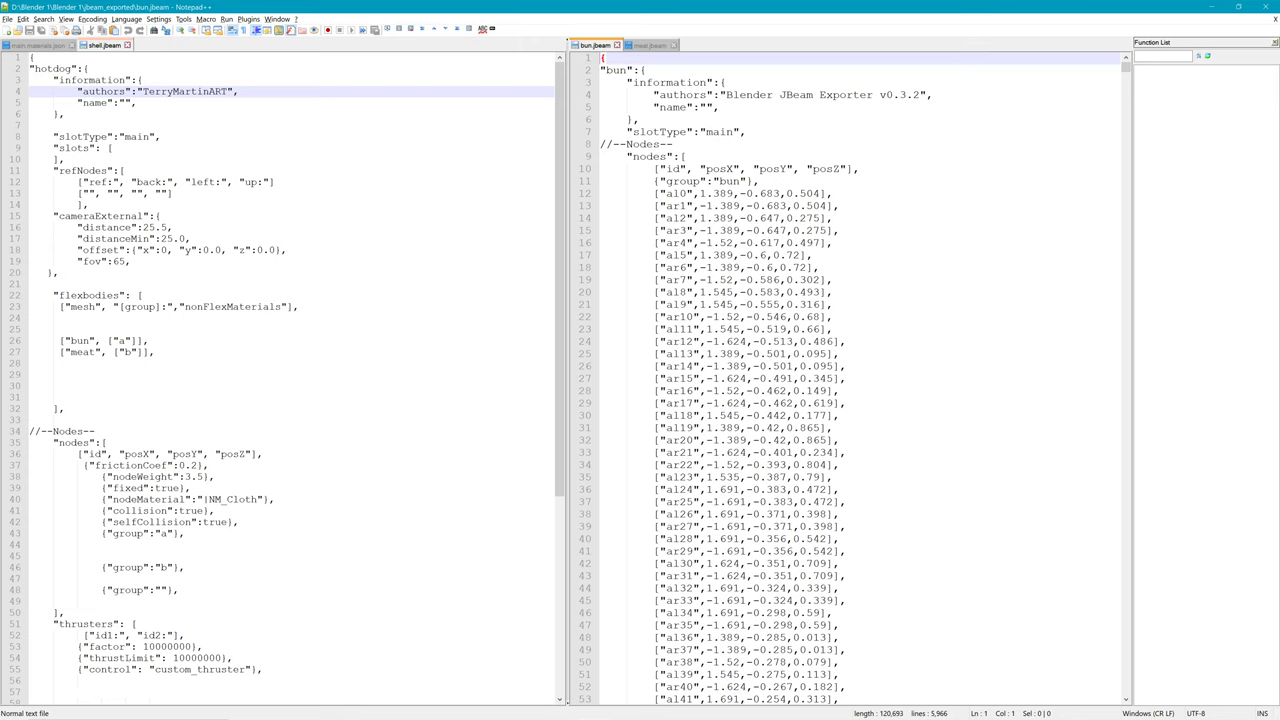
{"action": "left_click", "coordinate": [602, 193]}
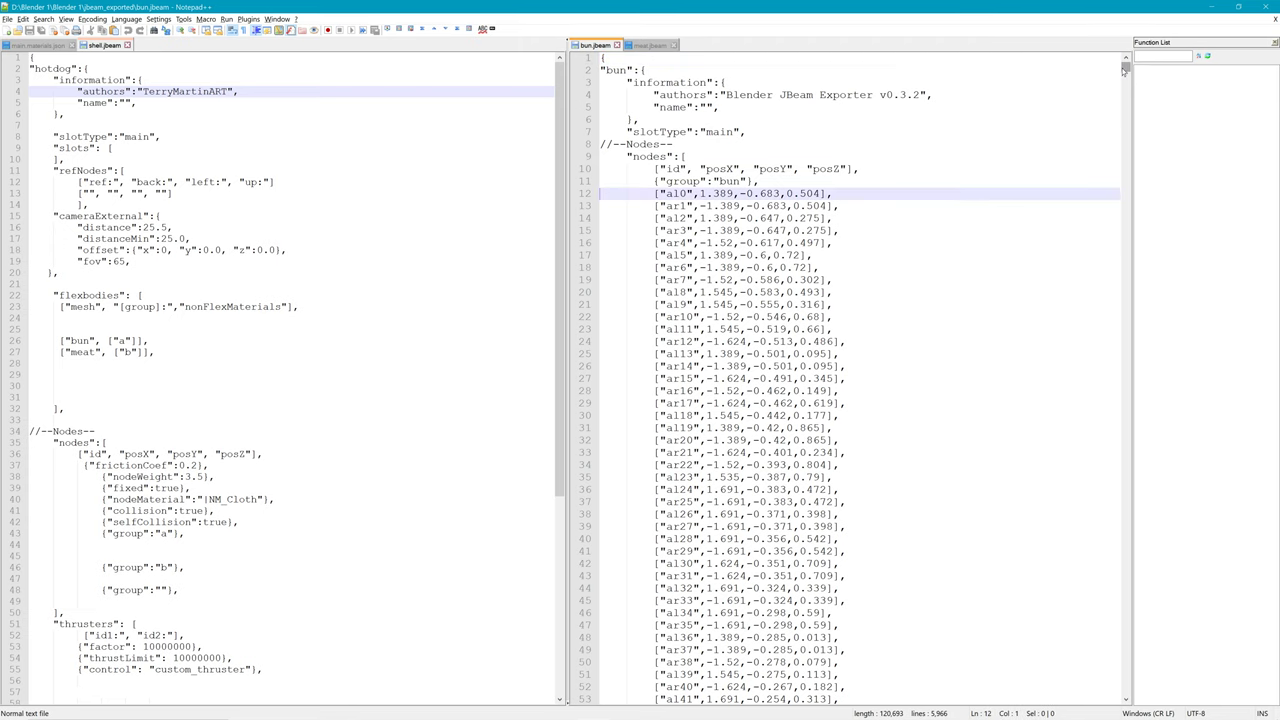
{"action": "mouse_move", "coordinate": [1125, 62]}
{"action": "left_mouse_down"}
{"action": "mouse_move", "coordinate": [1125, 84]}
{"action": "mouse_move", "coordinate": [1125, 72]}
{"action": "left_mouse_up"}
{"action": "left_click", "coordinate": [833, 527], "text": "shift"}
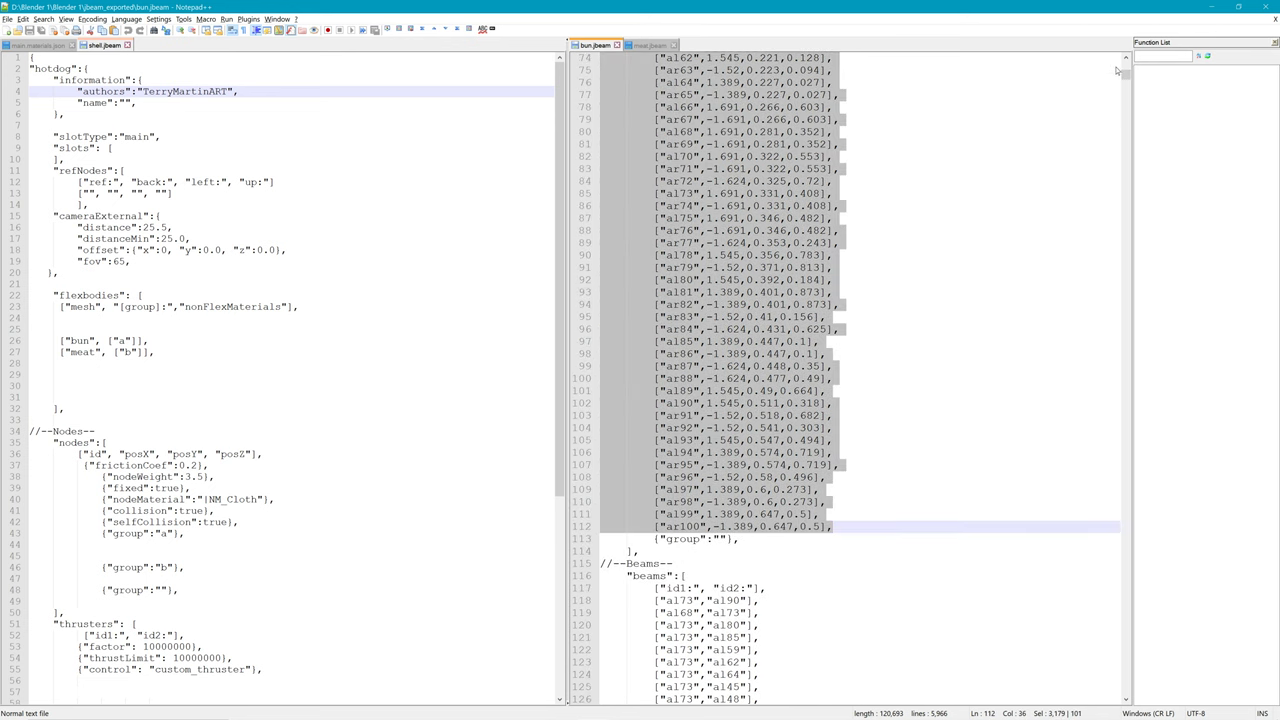
{"action": "left_click_drag", "start_coordinate": [1126, 75], "coordinate": [1126, 63]}
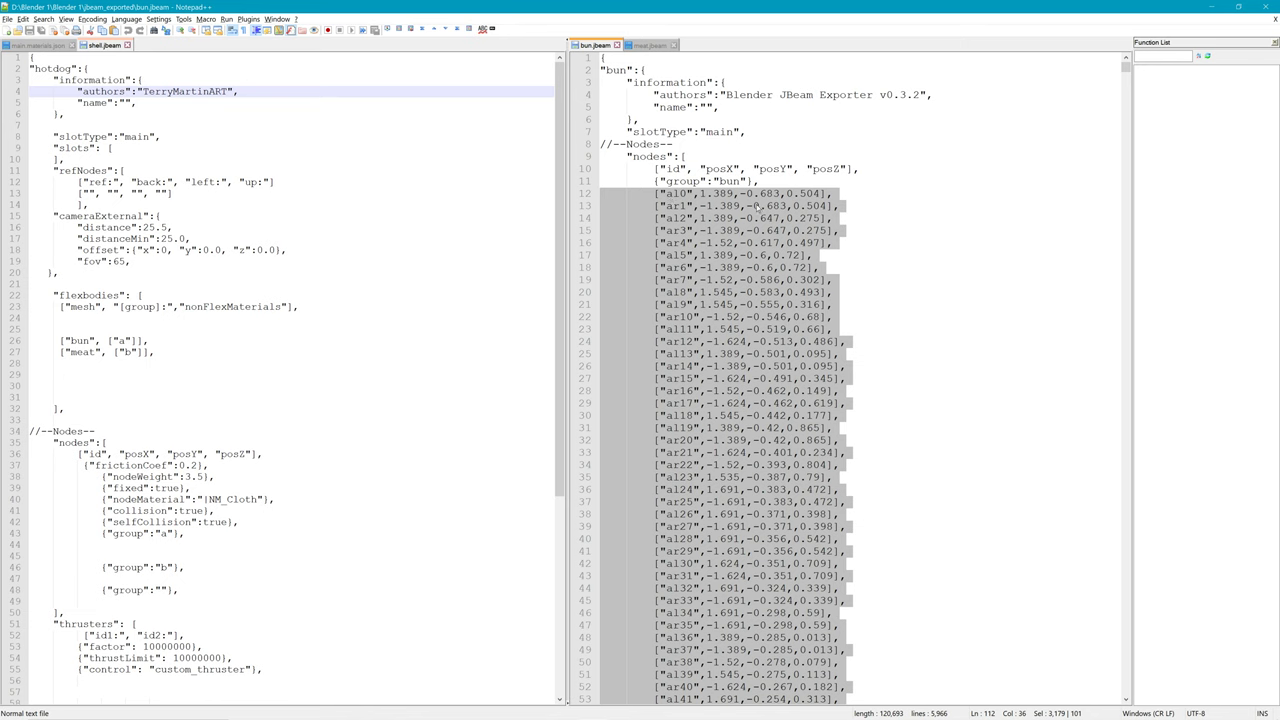
{"action": "scroll", "coordinate": [893, 269], "scroll_direction": "down", "scroll_amount": 8}
{"action": "scroll", "coordinate": [893, 269], "scroll_direction": "down", "scroll_amount": 15}
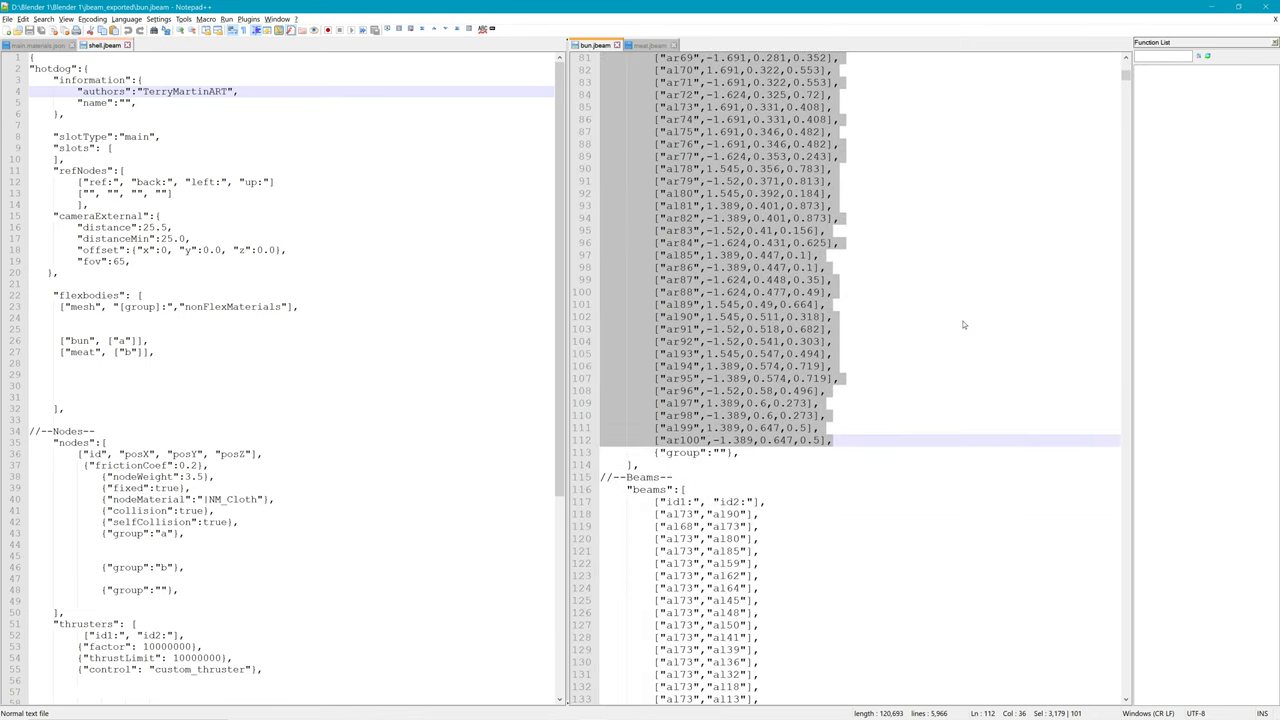
{"action": "scroll", "coordinate": [967, 325], "scroll_direction": "up", "scroll_amount": 8}
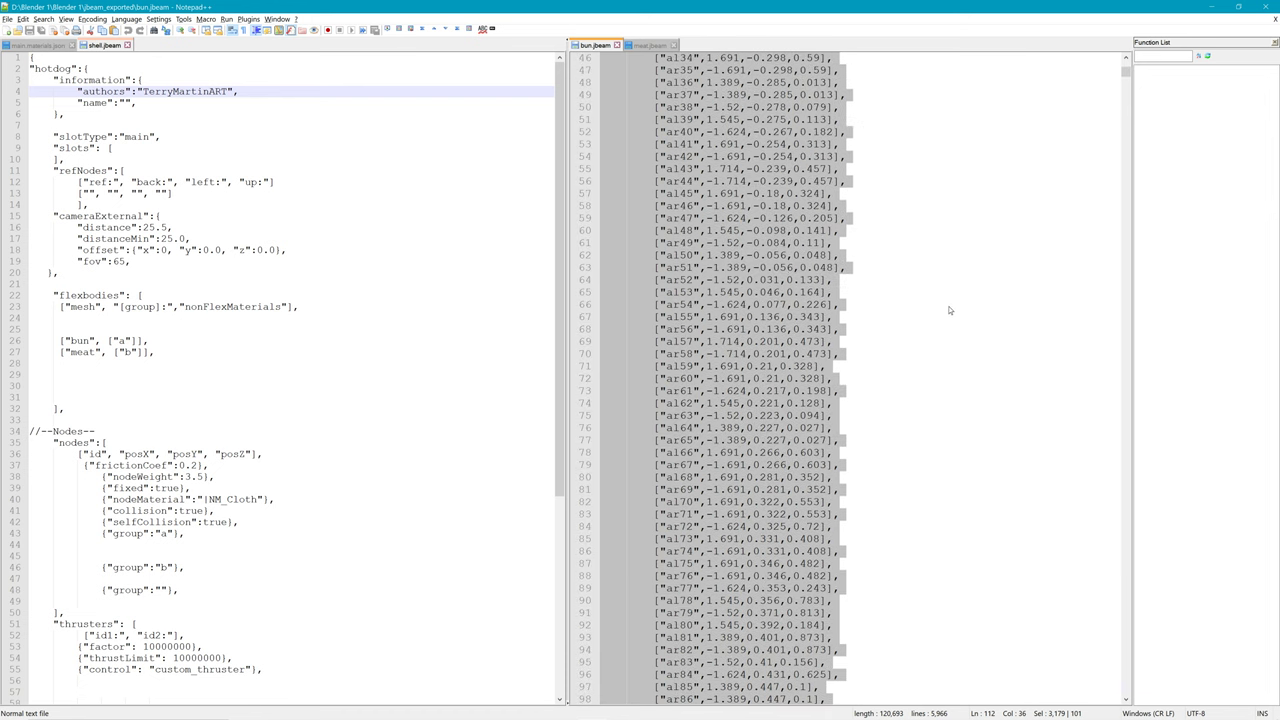
{"action": "left_click_drag", "start_coordinate": [611, 156], "coordinate": [36, 549]}
{"action": "scroll", "coordinate": [234, 441], "scroll_direction": "down", "scroll_amount": 8}
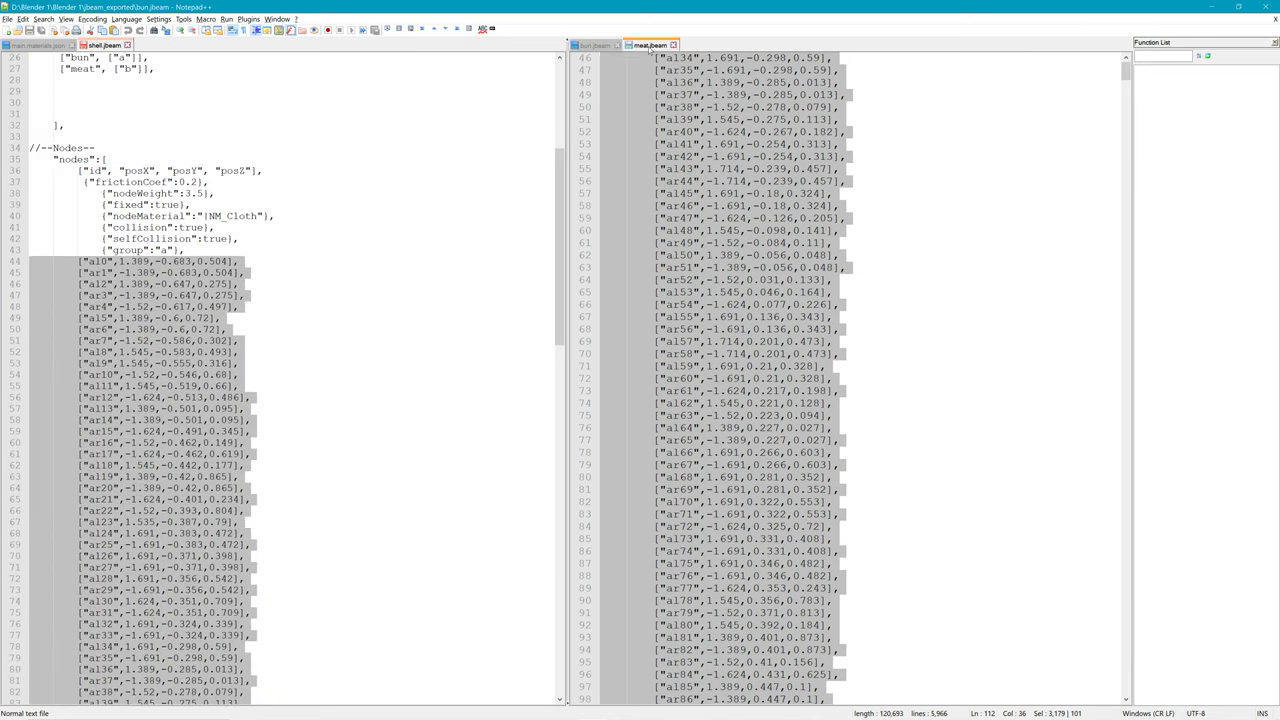
Step: Copy all node lines from bl0 to br51 in meat.jbeam into shell.jbeam's nodes section under group "b"
{"action": "left_click", "coordinate": [645, 45]}
{"action": "left_click", "coordinate": [627, 218]}
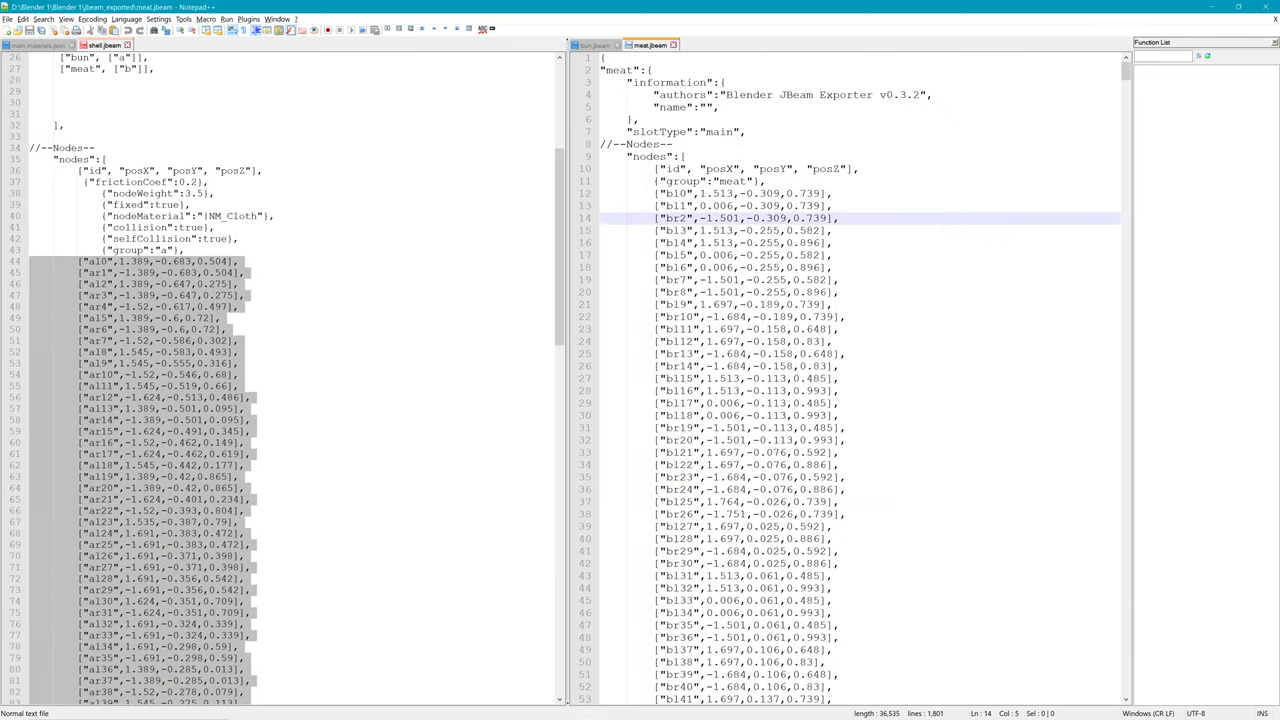
{"action": "left_click_drag", "start_coordinate": [627, 193], "coordinate": [840, 280]}
{"action": "scroll", "coordinate": [168, 500], "scroll_direction": "down", "scroll_amount": 20}
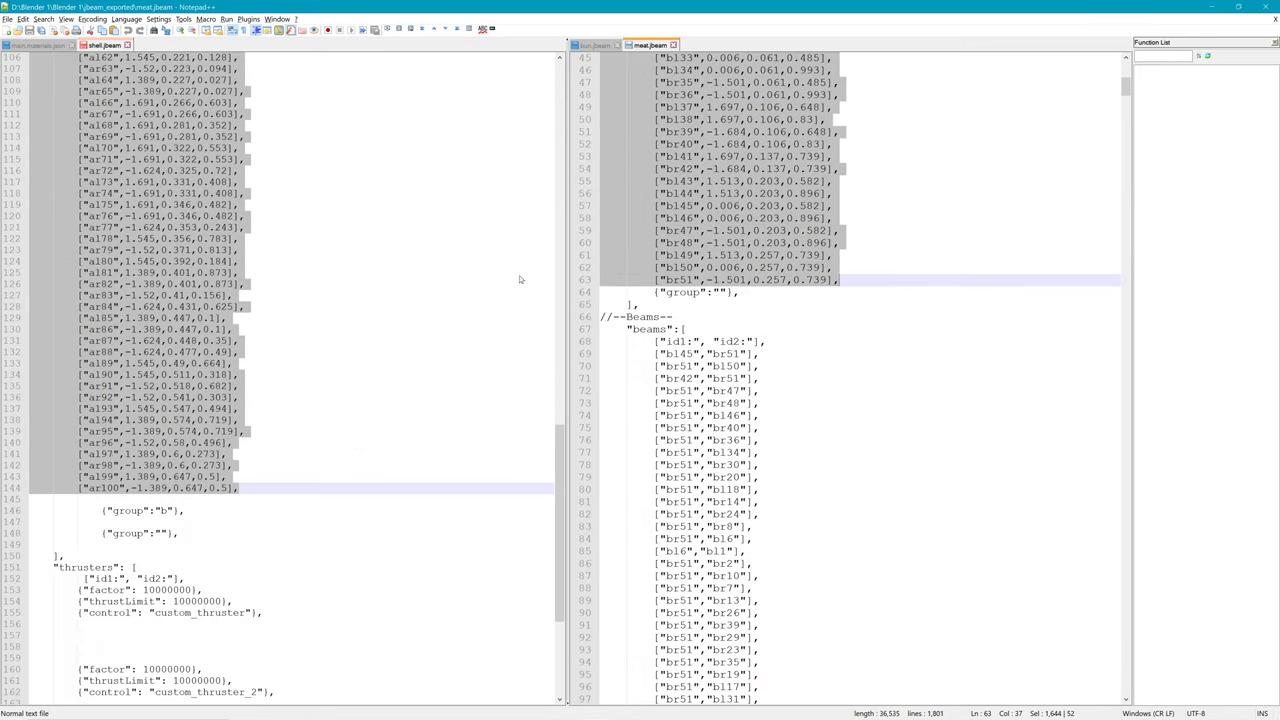
{"action": "left_click_drag", "start_coordinate": [625, 191], "coordinate": [34, 527]}
Step: Place the text cursor on the empty line below the beamDeform settings in shell.jbeam's beams section
{"action": "left_click_drag", "start_coordinate": [559, 390], "coordinate": [546, 600]}
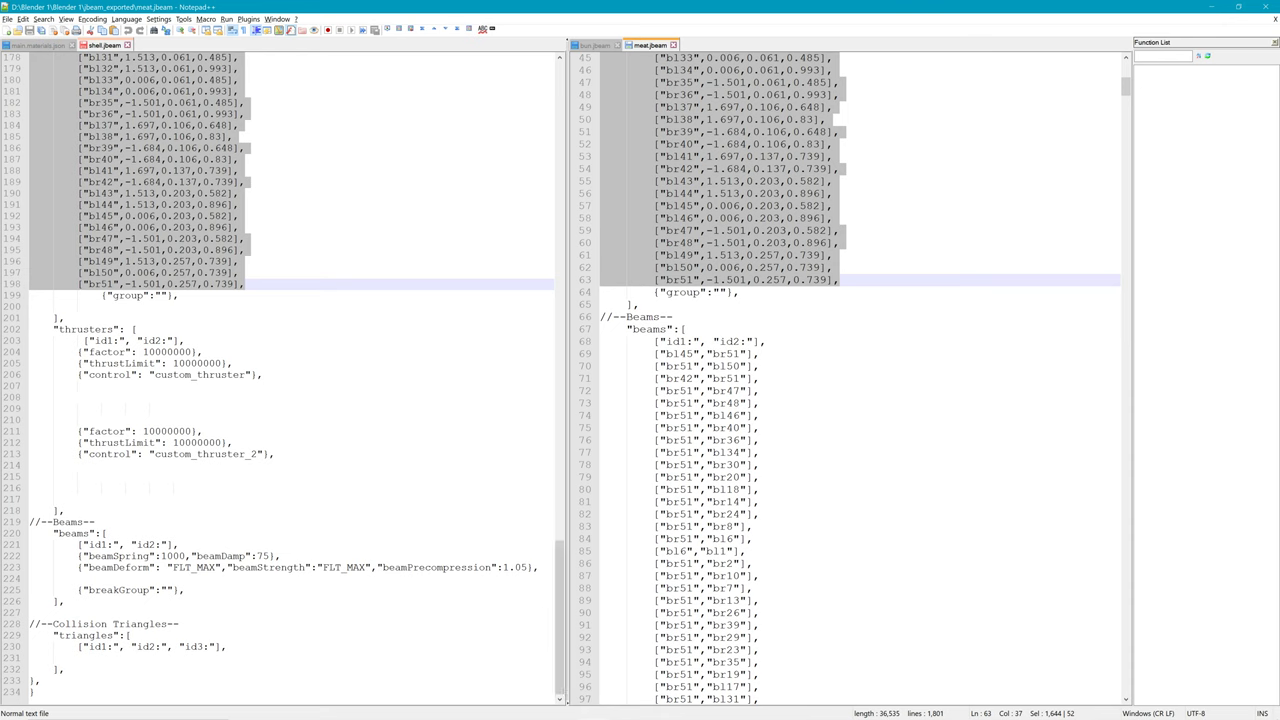
{"action": "left_click", "coordinate": [30, 578]}
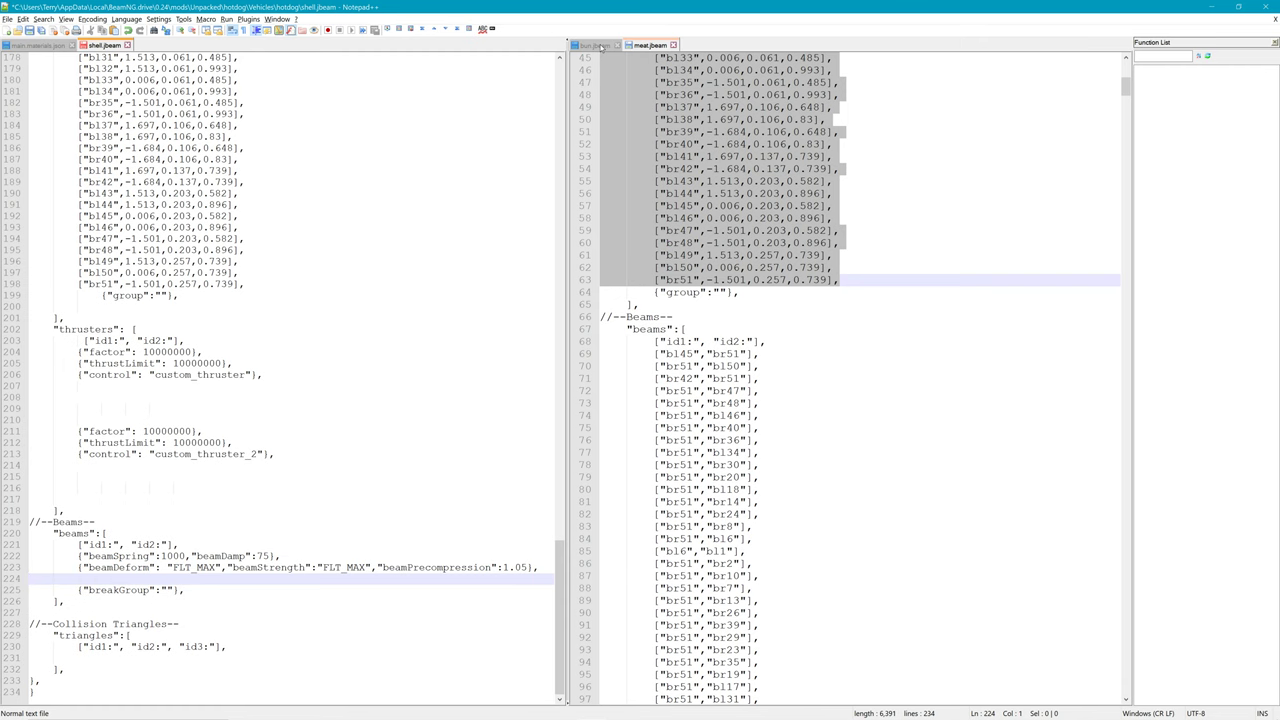
Step: Copy all beam entries from bun.jbeam into the empty line below the beamDeform settings in shell.jbeam's beams section
{"action": "left_click", "coordinate": [600, 46]}
{"action": "scroll", "coordinate": [762, 497], "scroll_direction": "down", "scroll_amount": 15}
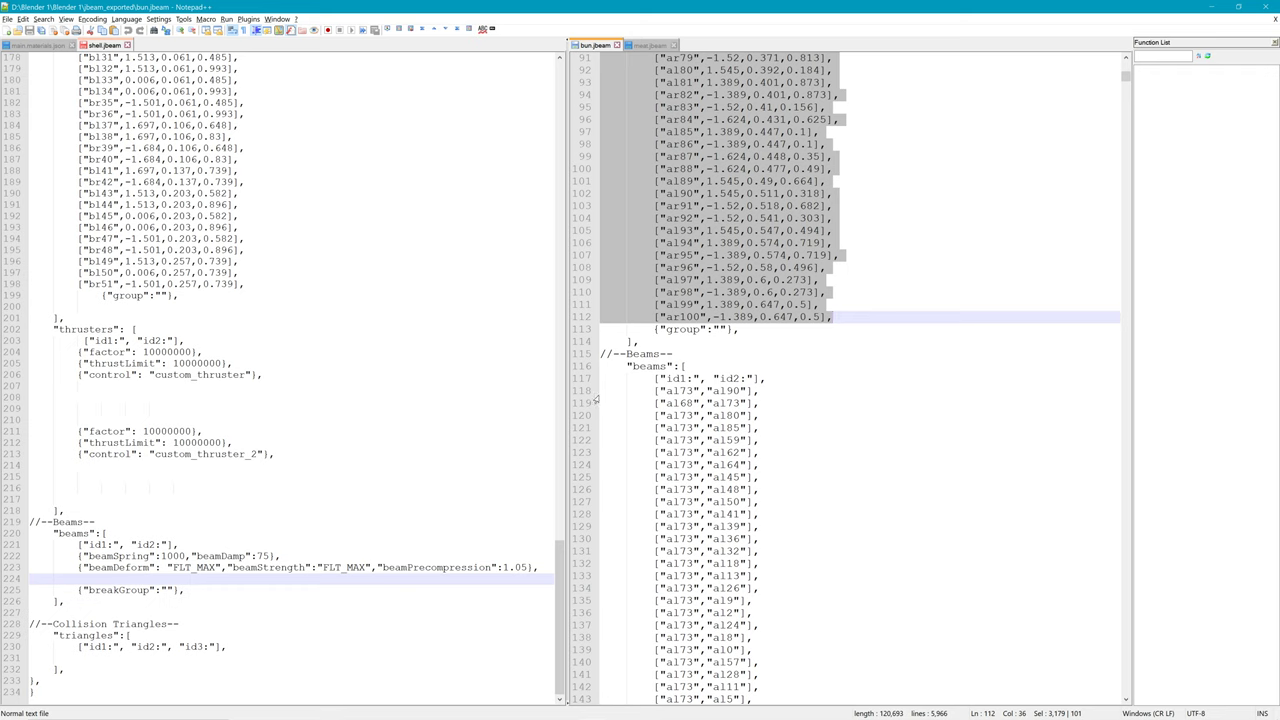
{"action": "left_click_drag", "start_coordinate": [596, 390], "coordinate": [891, 619]}
{"action": "left_click", "coordinate": [681, 304]}
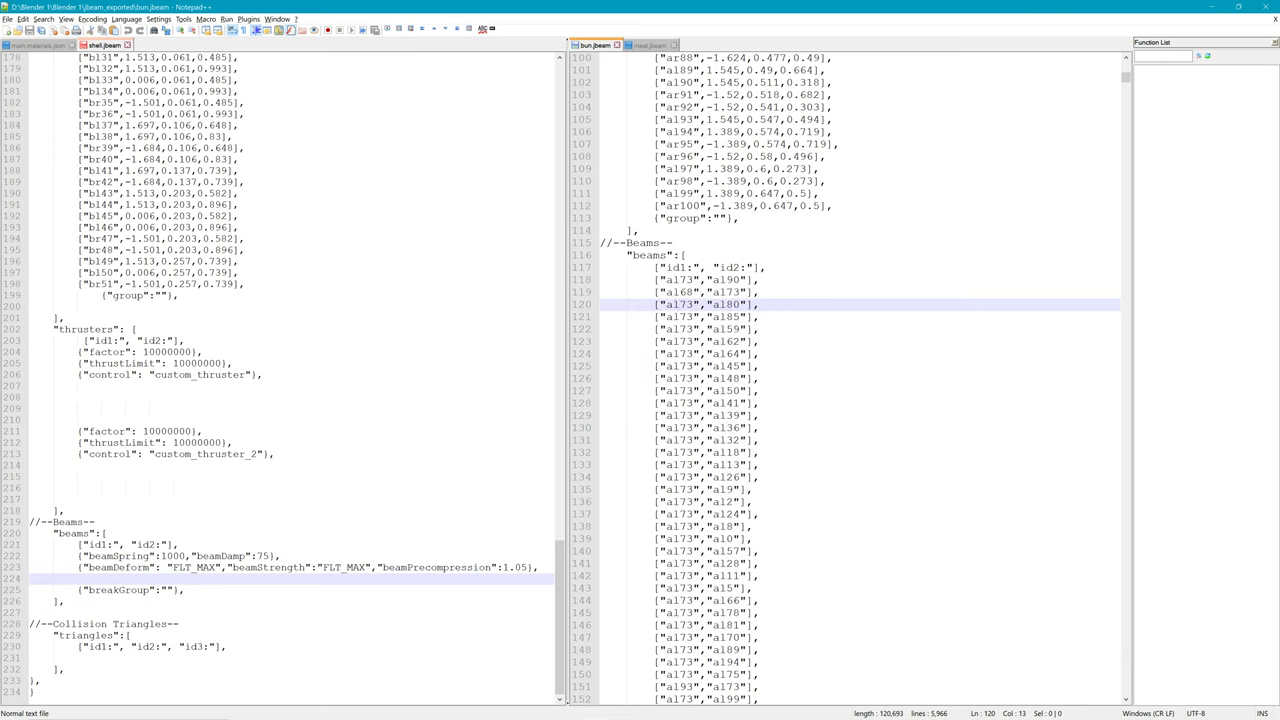
{"action": "left_click", "coordinate": [593, 282]}
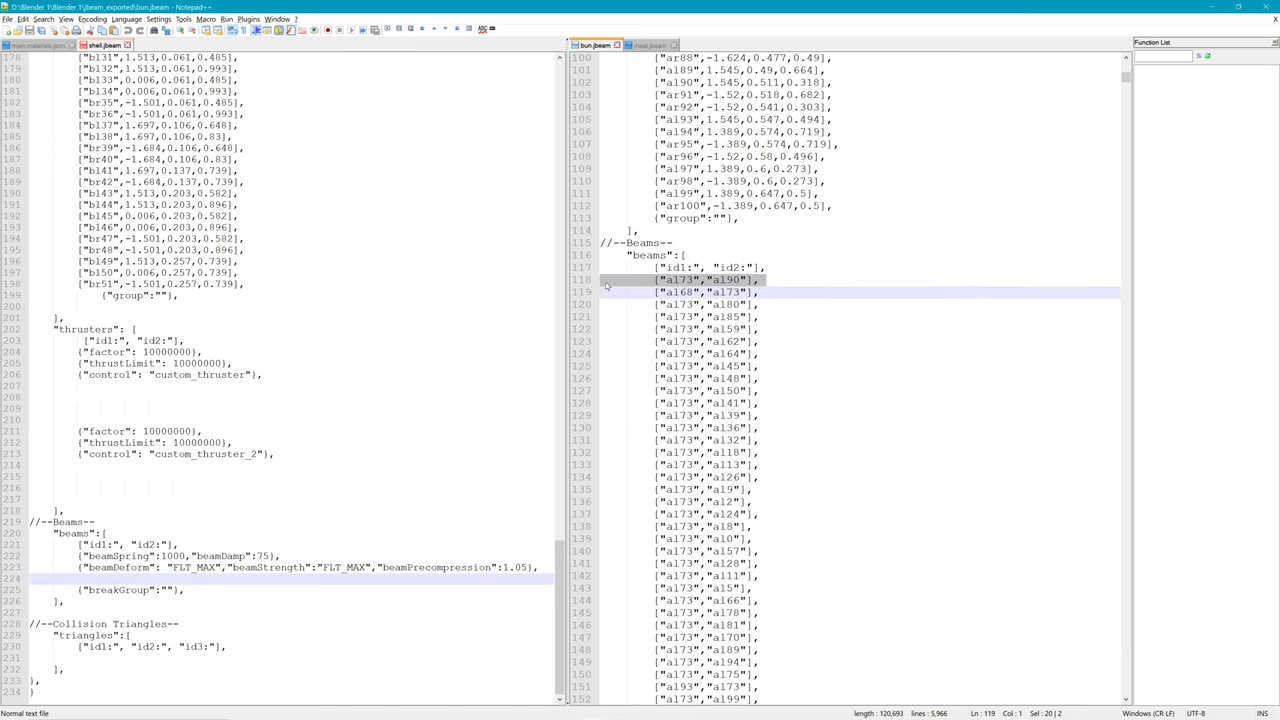
{"action": "left_click", "coordinate": [603, 282]}
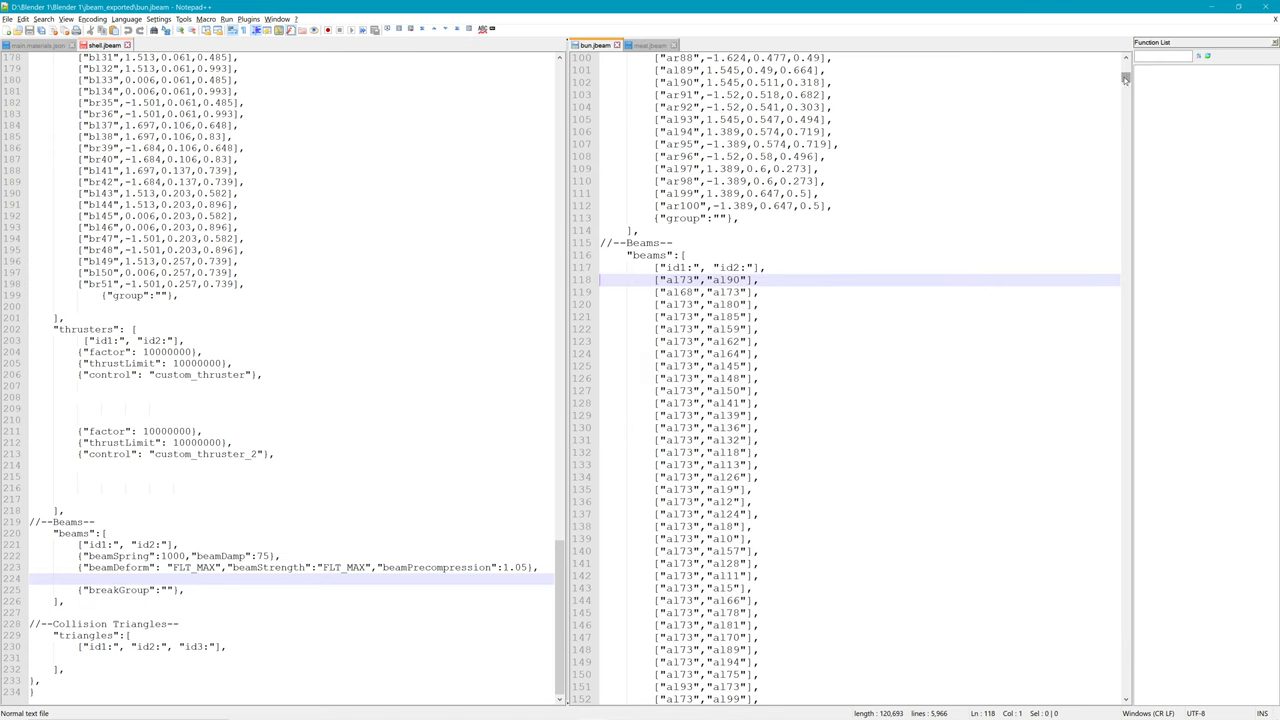
{"action": "left_click_drag", "start_coordinate": [1126, 80], "coordinate": [1126, 671]}
{"action": "left_click", "coordinate": [766, 267], "text": "shift"}
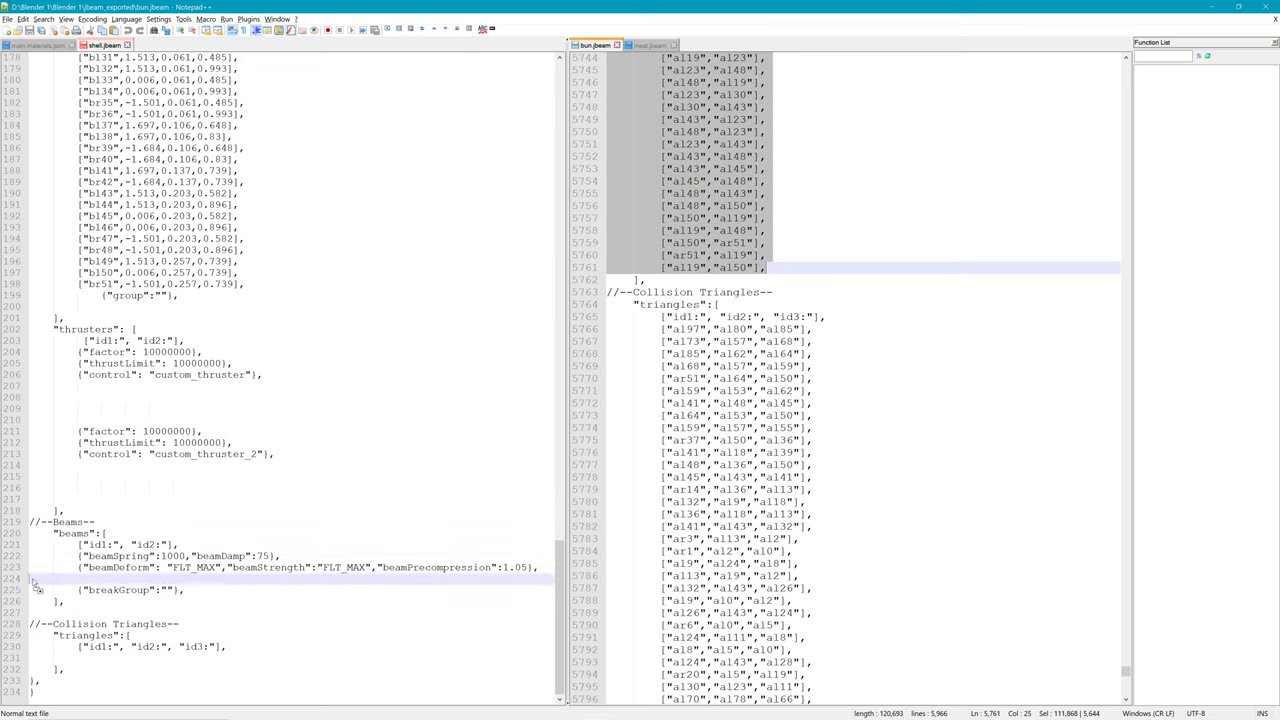
{"action": "left_click_drag", "start_coordinate": [32, 582], "coordinate": [32, 582], "text": "ctrl"}
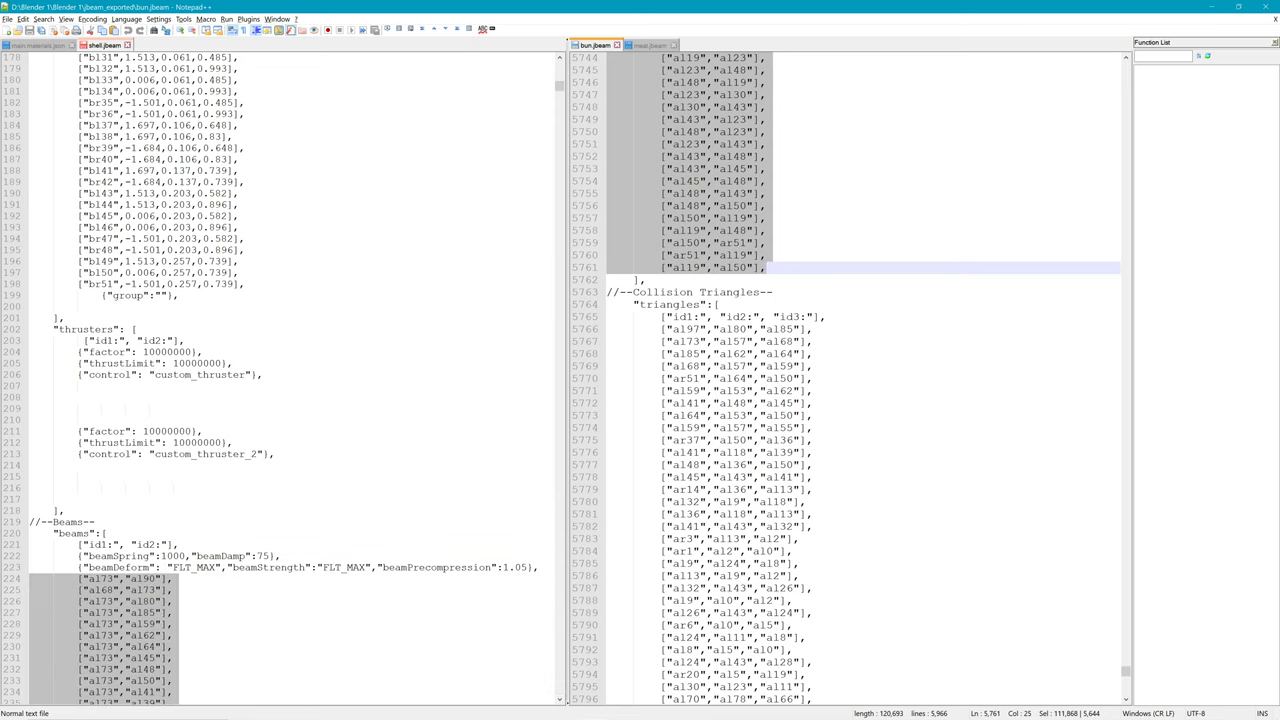
Step: Add a line after the bun beams in shell.jbeam and copy all beam entries from meat.jbeam into it
{"action": "left_click_drag", "start_coordinate": [560, 90], "coordinate": [563, 700]}
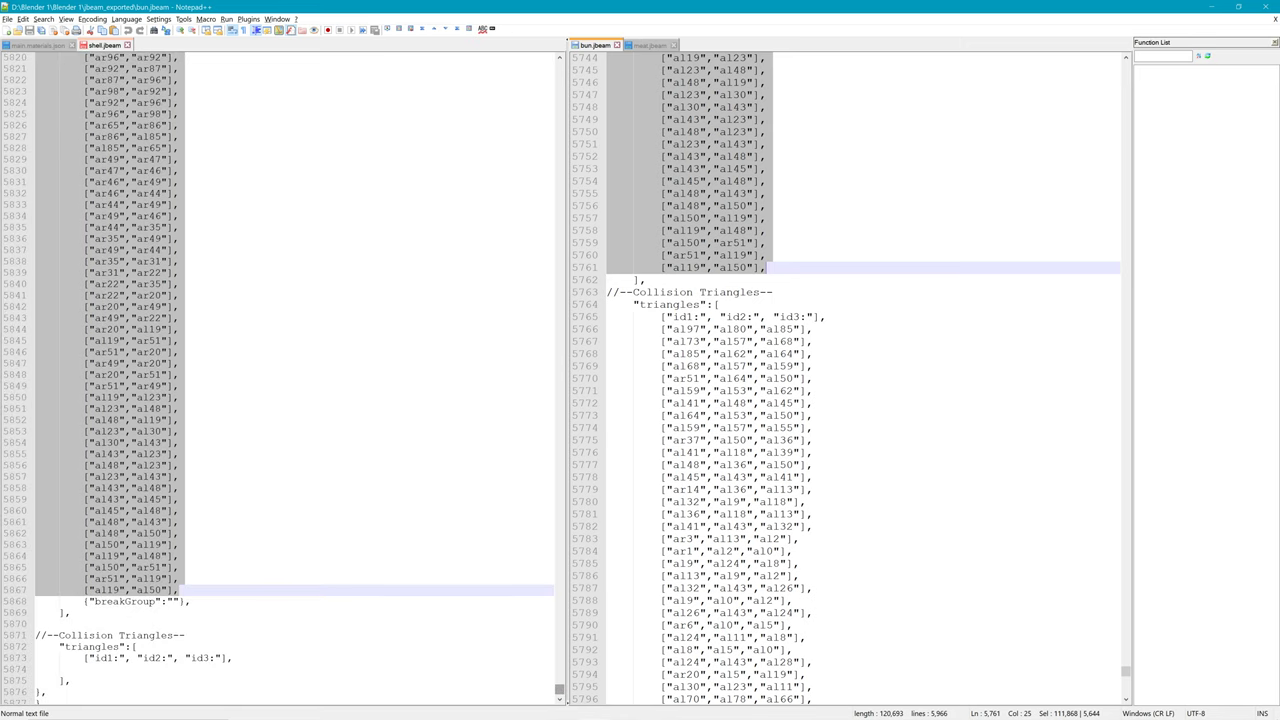
{"action": "left_click", "coordinate": [178, 590]}
{"action": "key", "text": "Return"}
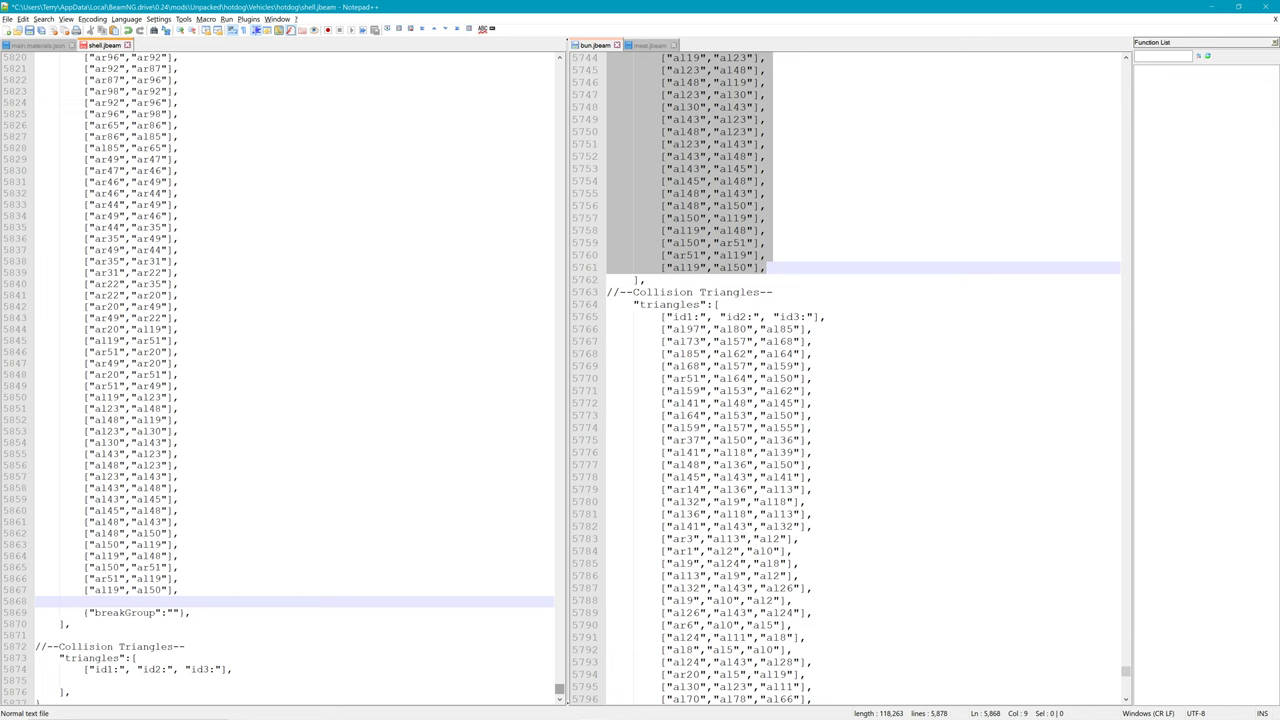
{"action": "left_click", "coordinate": [651, 45]}
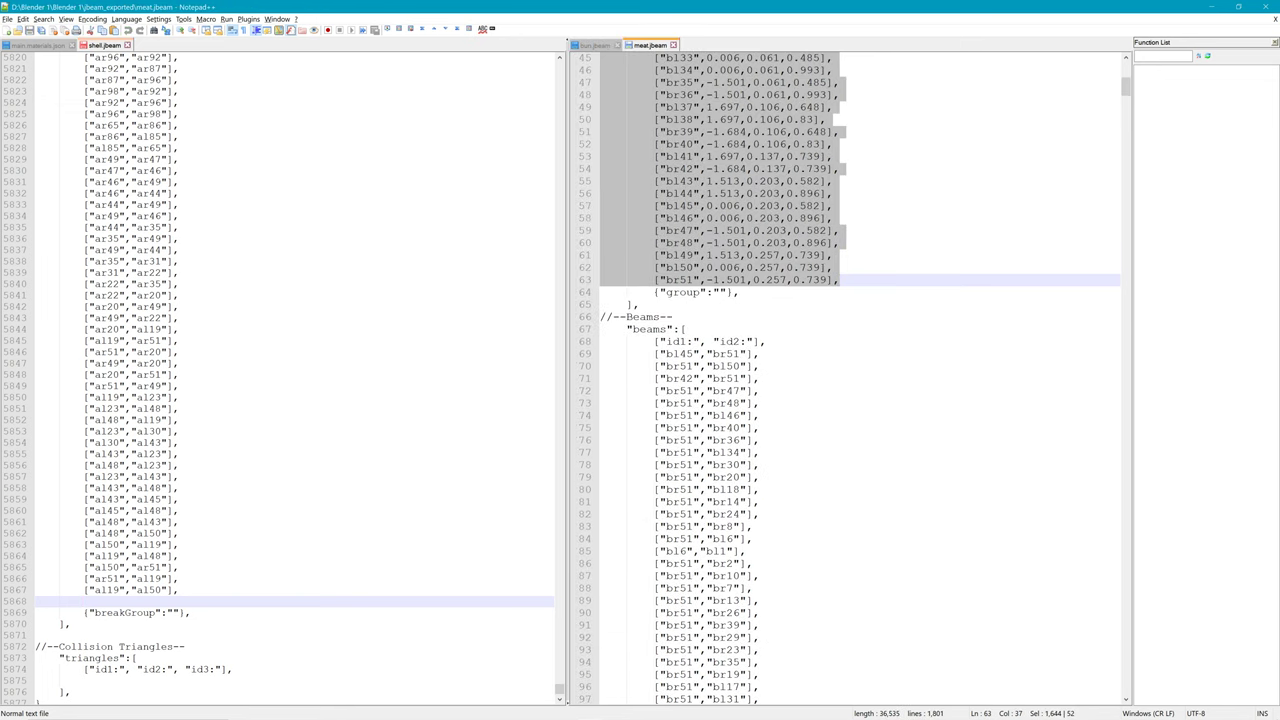
{"action": "left_click", "coordinate": [610, 353]}
{"action": "left_click_drag", "start_coordinate": [1126, 87], "coordinate": [1125, 662]}
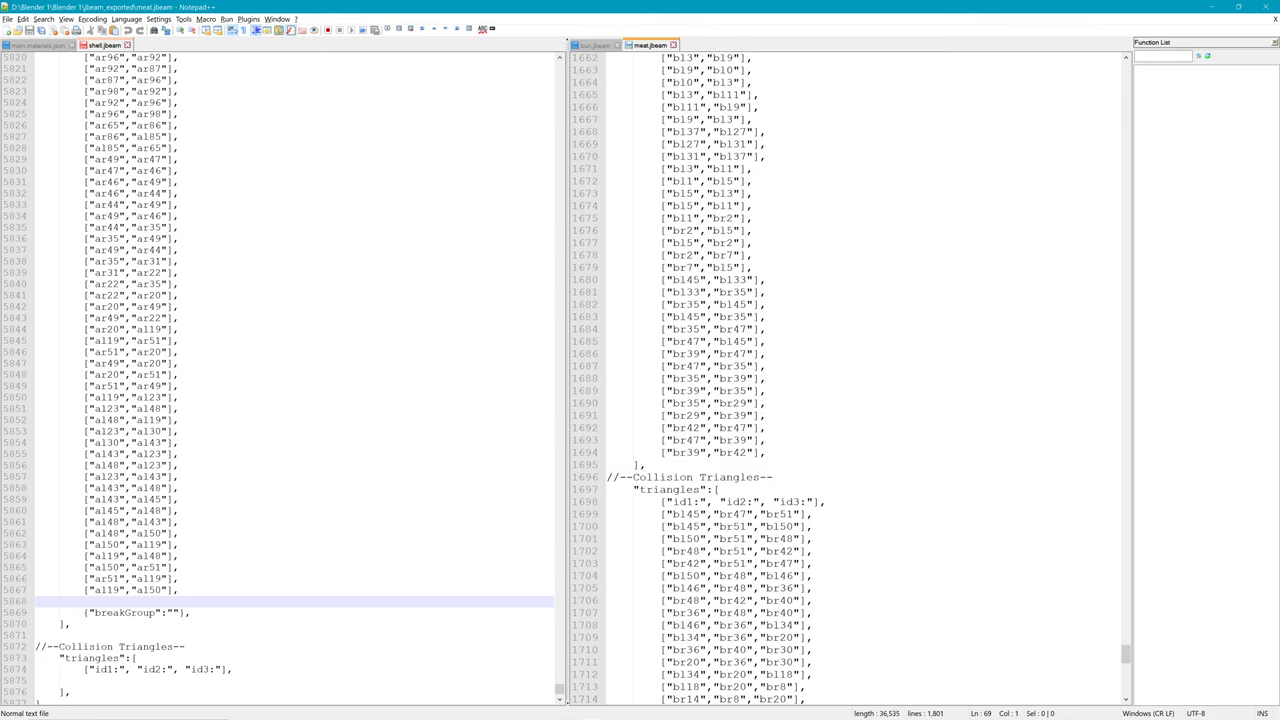
{"action": "left_click", "coordinate": [766, 452], "text": "shift"}
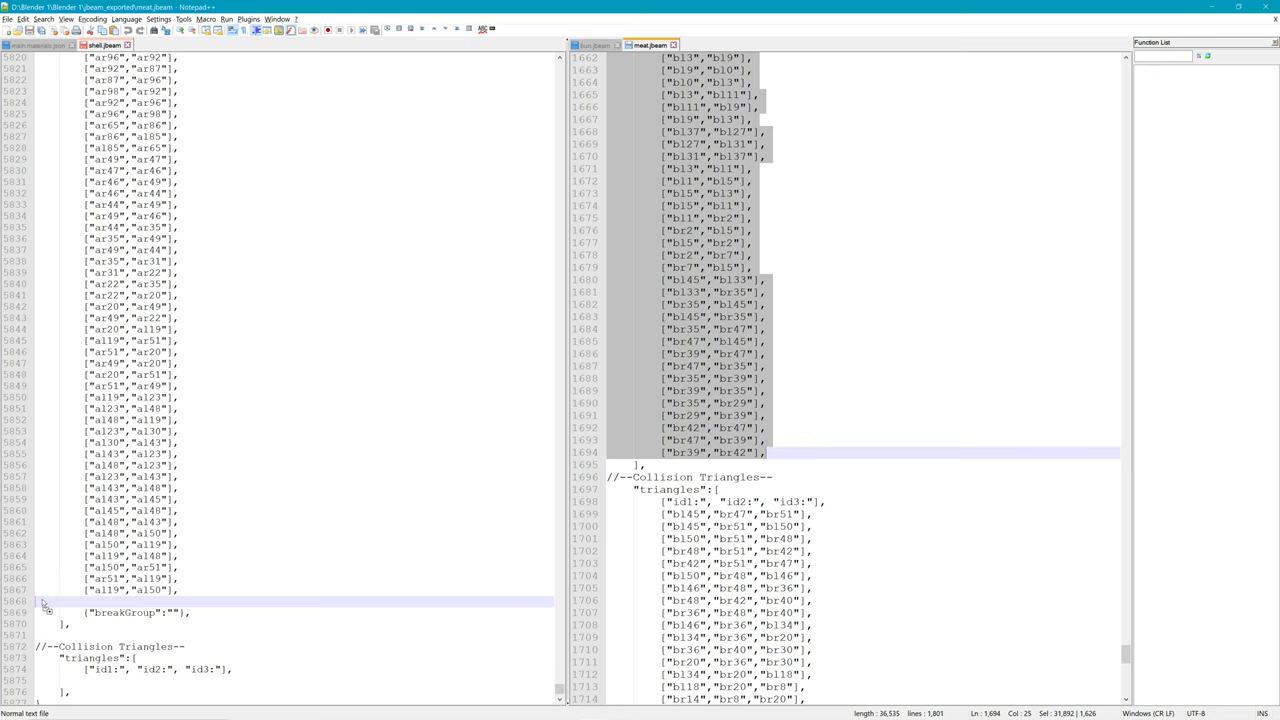
{"action": "left_click_drag", "start_coordinate": [44, 606], "coordinate": [45, 606]}
Step: Copy all collision triangle entries from bun.jbeam into the empty line of shell.jbeam's triangles section
{"action": "left_click_drag", "start_coordinate": [563, 558], "coordinate": [560, 690]}
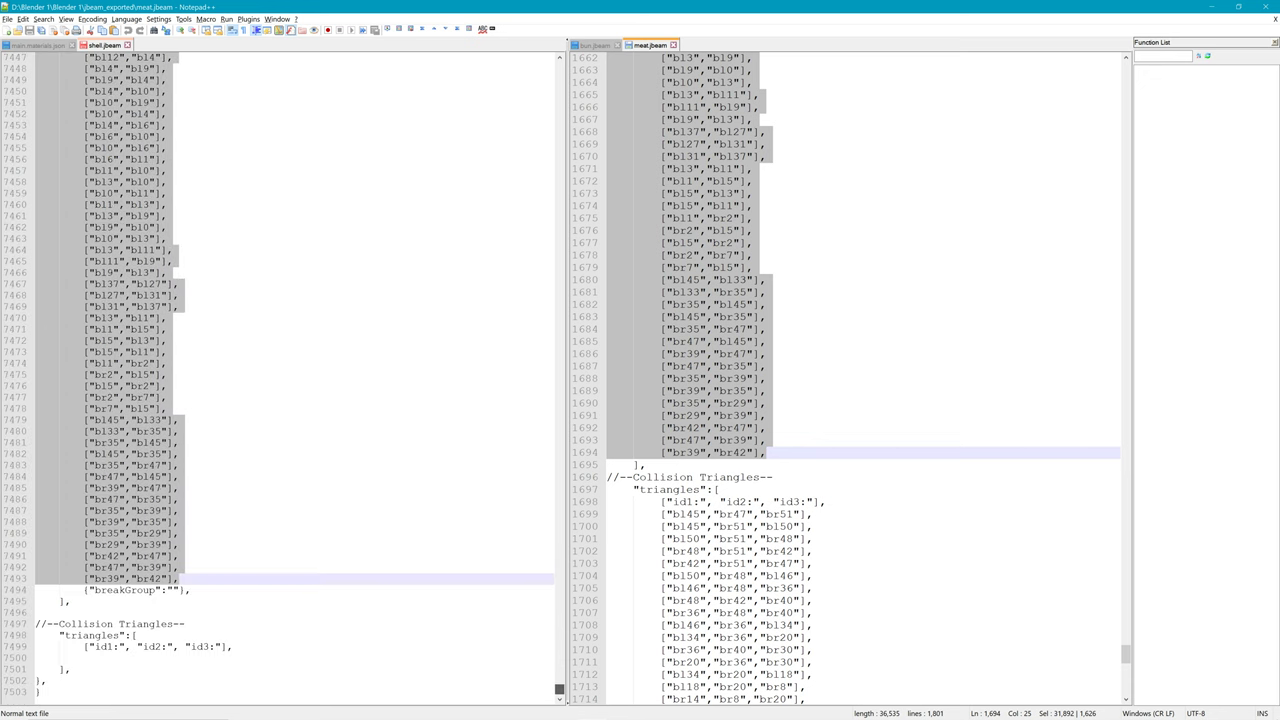
{"action": "left_click", "coordinate": [592, 45]}
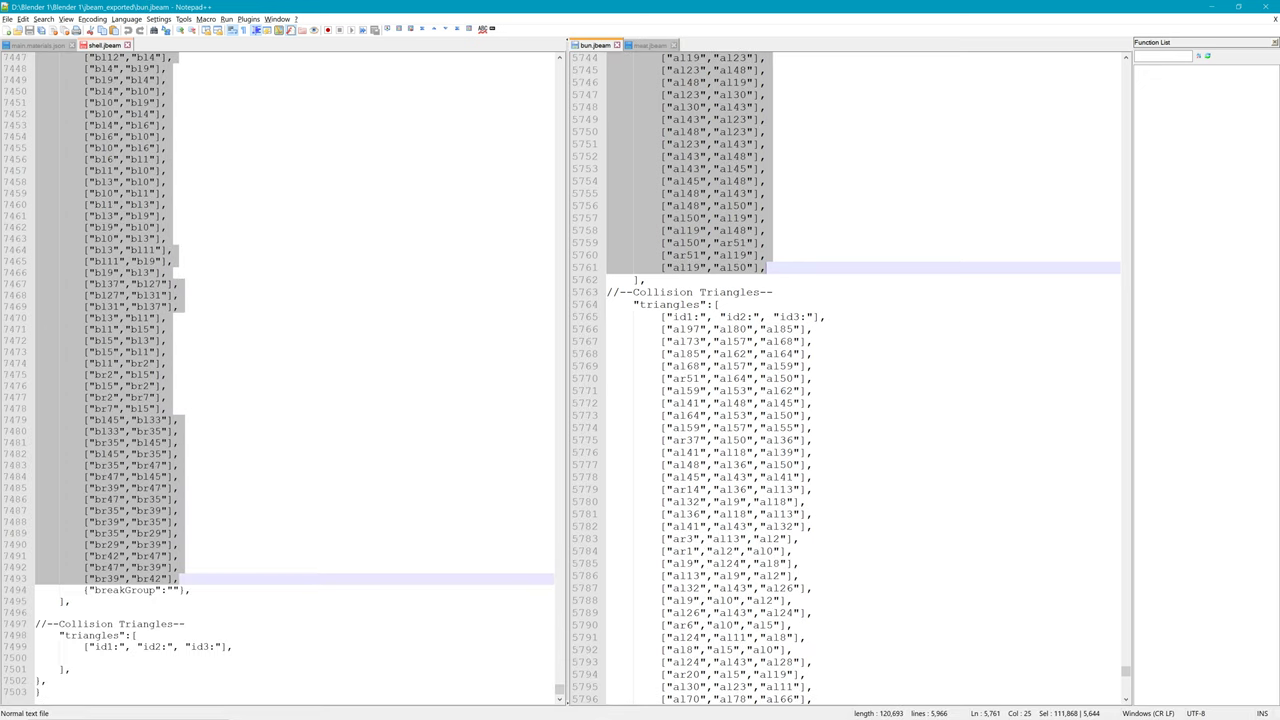
{"action": "left_click", "coordinate": [607, 329]}
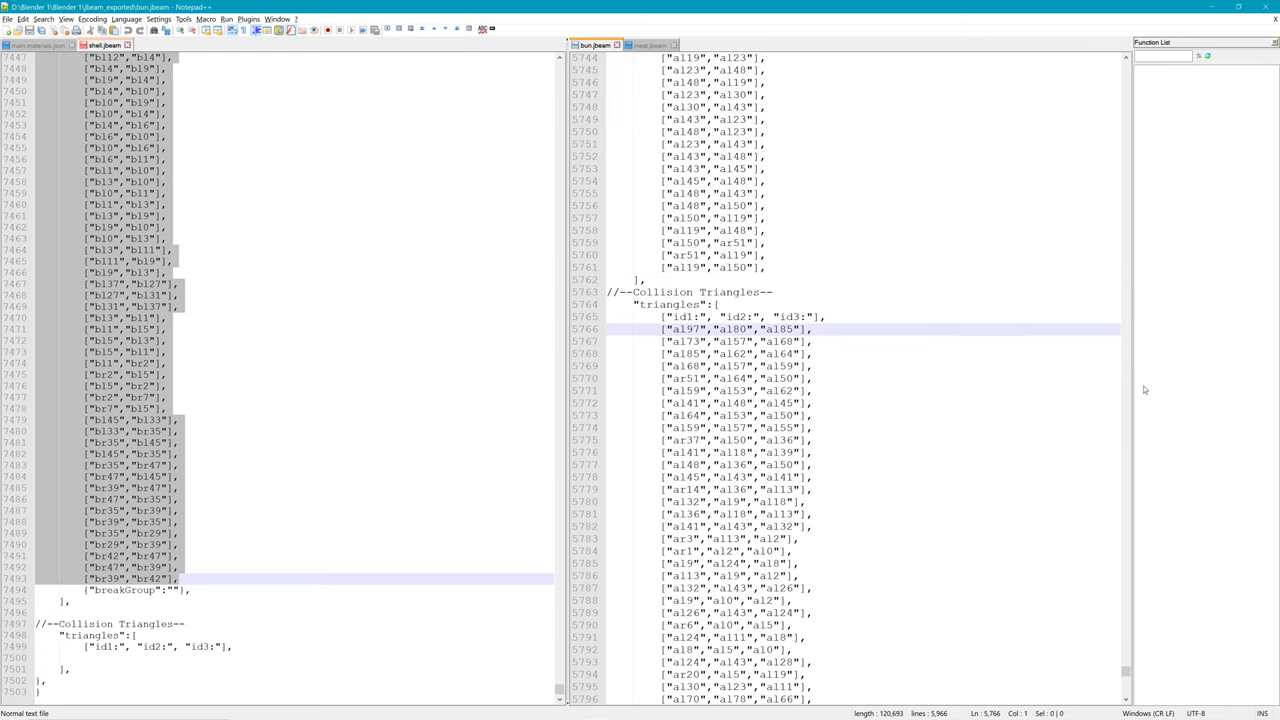
{"action": "left_click_drag", "start_coordinate": [1126, 676], "coordinate": [1126, 696]}
{"action": "left_click", "coordinate": [814, 650], "text": "shift"}
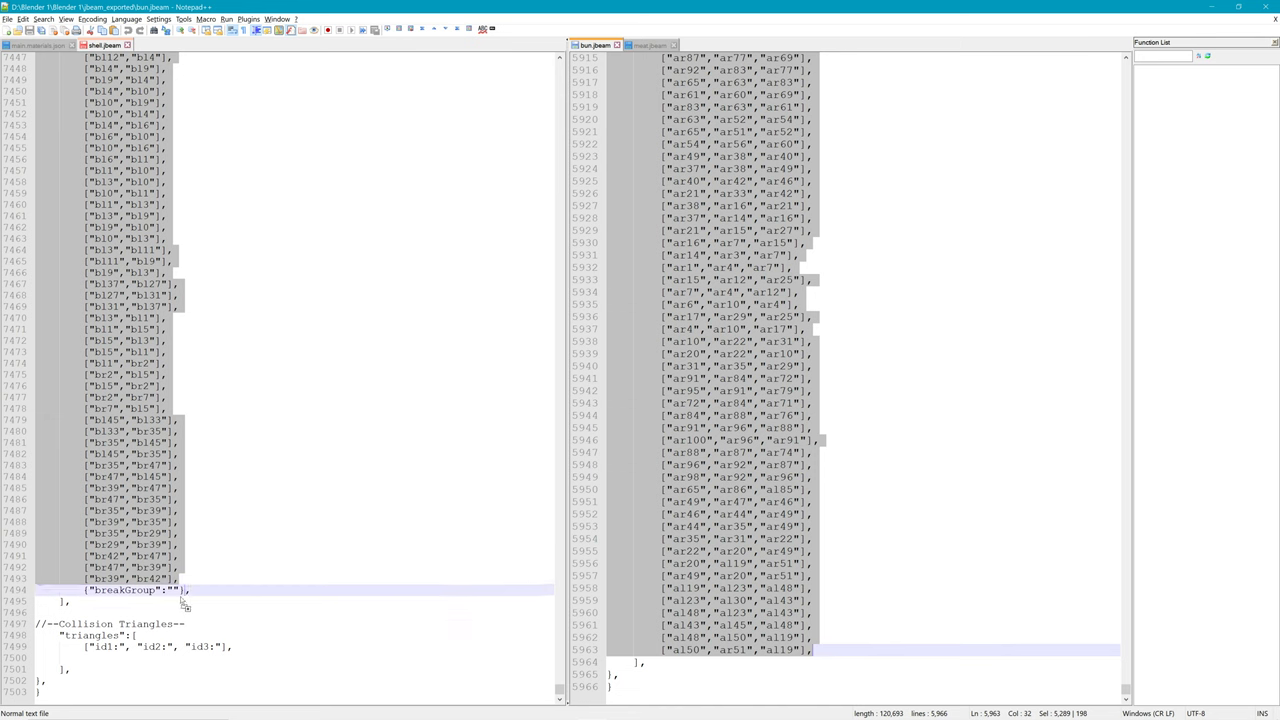
{"action": "left_click_drag", "start_coordinate": [52, 622], "coordinate": [47, 660]}
Step: Add a line after the bun triangles in shell.jbeam and copy all collision triangles from meat.jbeam into it
{"action": "left_click_drag", "start_coordinate": [558, 678], "coordinate": [560, 688]}
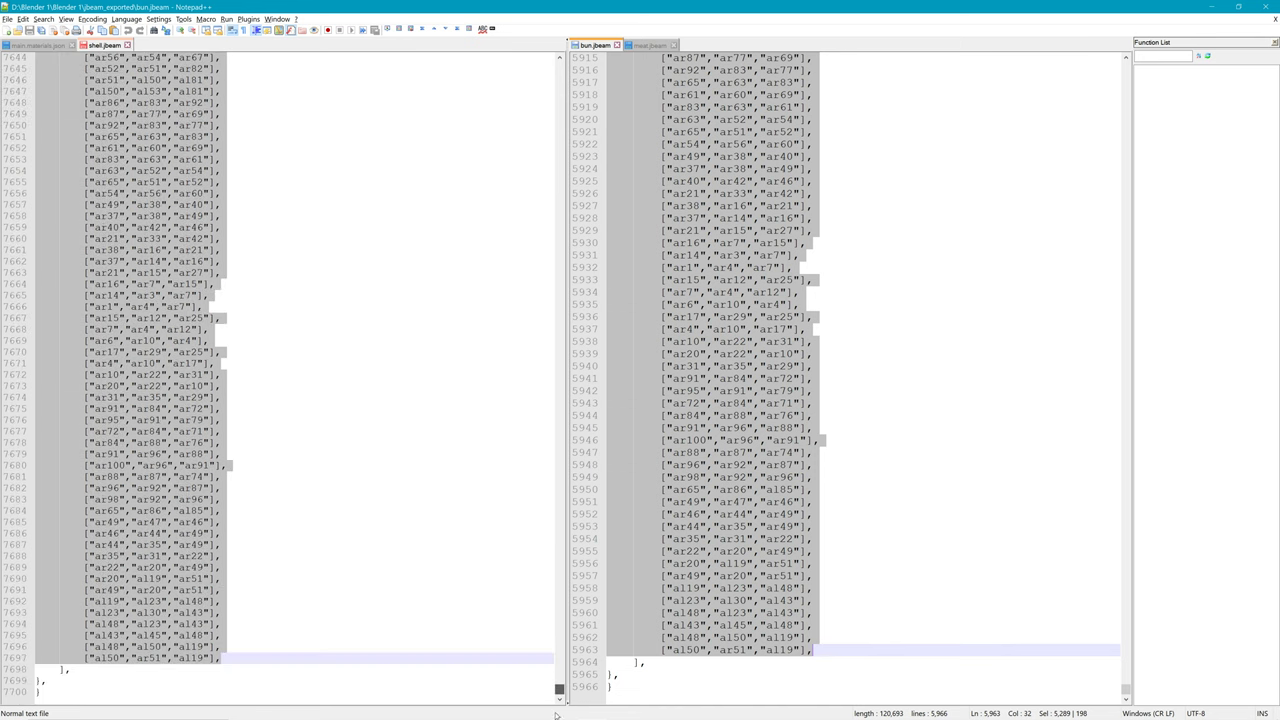
{"action": "left_click", "coordinate": [222, 658]}
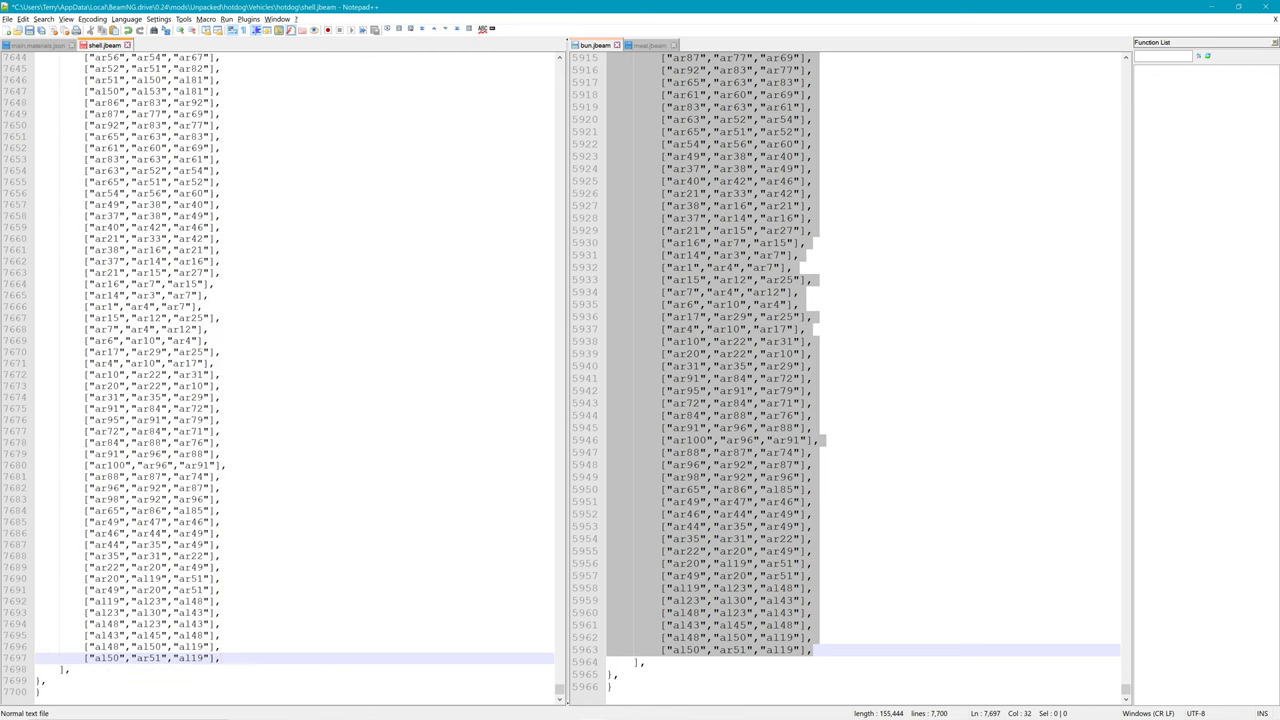
{"action": "key", "text": "Return"}
{"action": "left_click", "coordinate": [642, 46]}
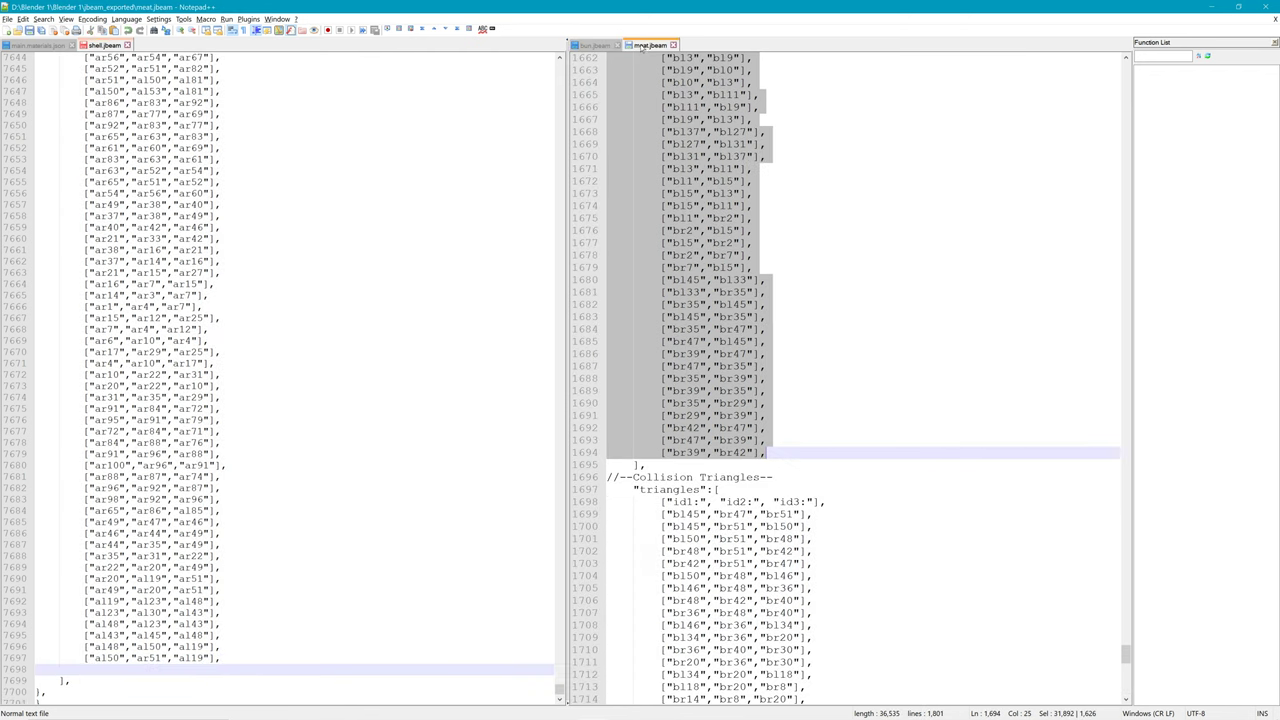
{"action": "left_click_drag", "start_coordinate": [661, 514], "coordinate": [813, 650]}
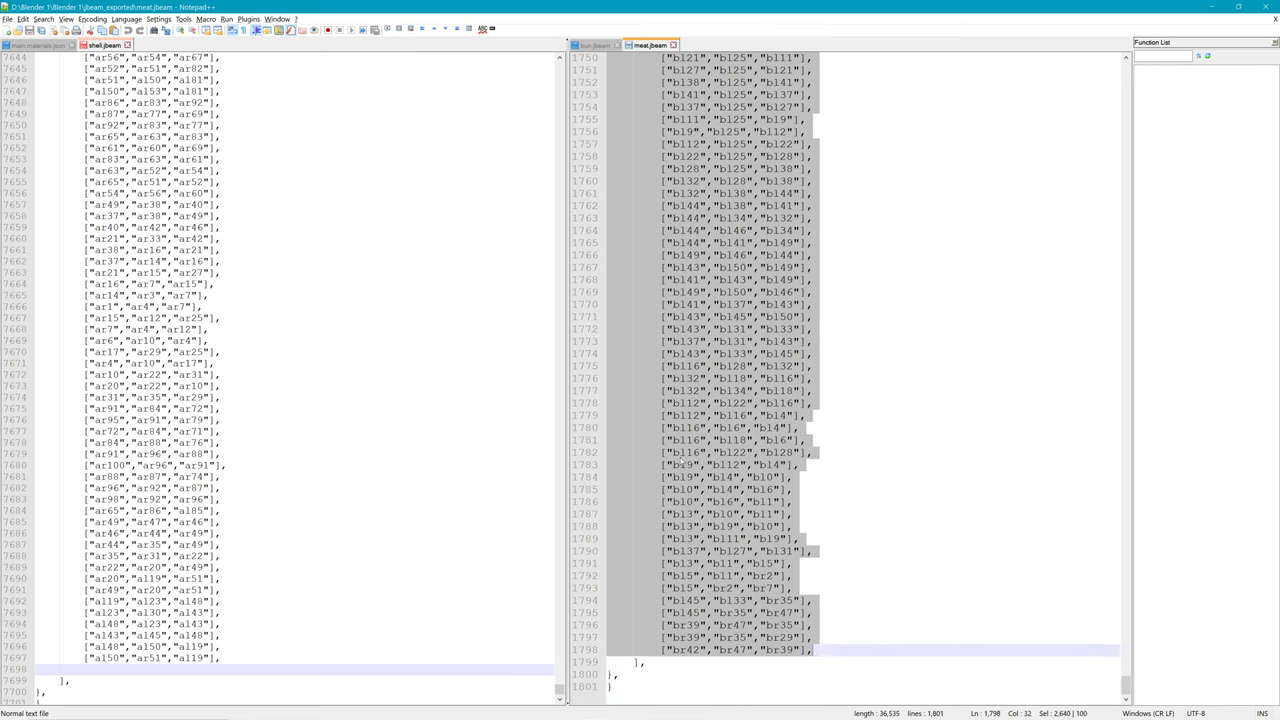
{"action": "left_click_drag", "start_coordinate": [29, 672], "coordinate": [35, 672], "text": "ctrl"}
Step: Save shell.jbeam, then load it from the hotdog folder into a maximized NodeBEAM Editor
{"action": "left_click_drag", "start_coordinate": [560, 683], "coordinate": [559, 41]}
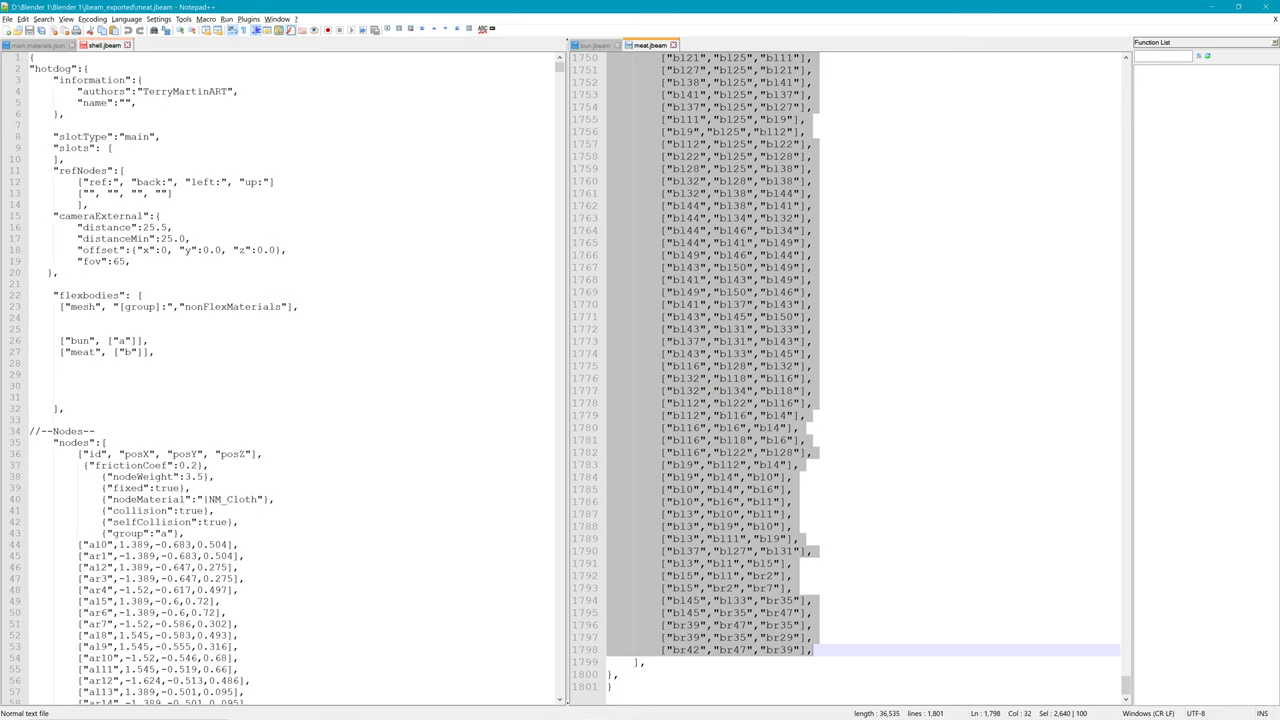
{"action": "left_click", "coordinate": [97, 46]}
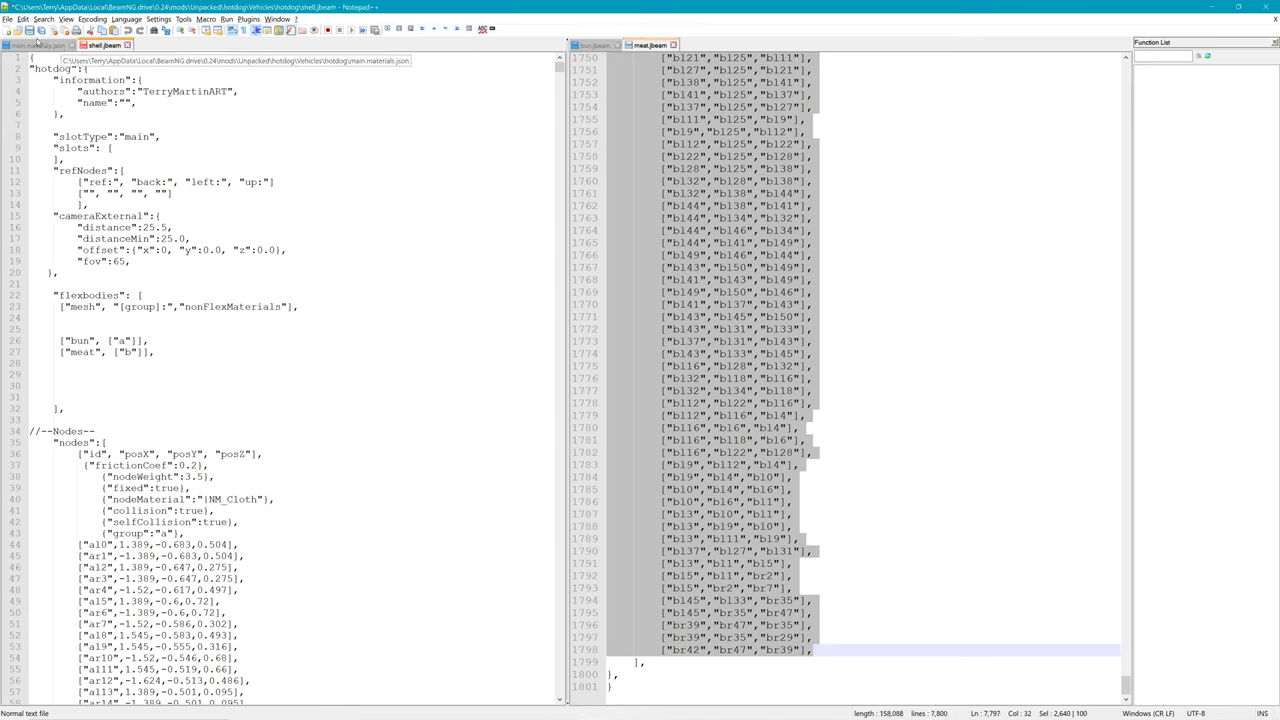
{"action": "left_click", "coordinate": [1211, 7]}
{"action": "mouse_move", "coordinate": [419, 712]}
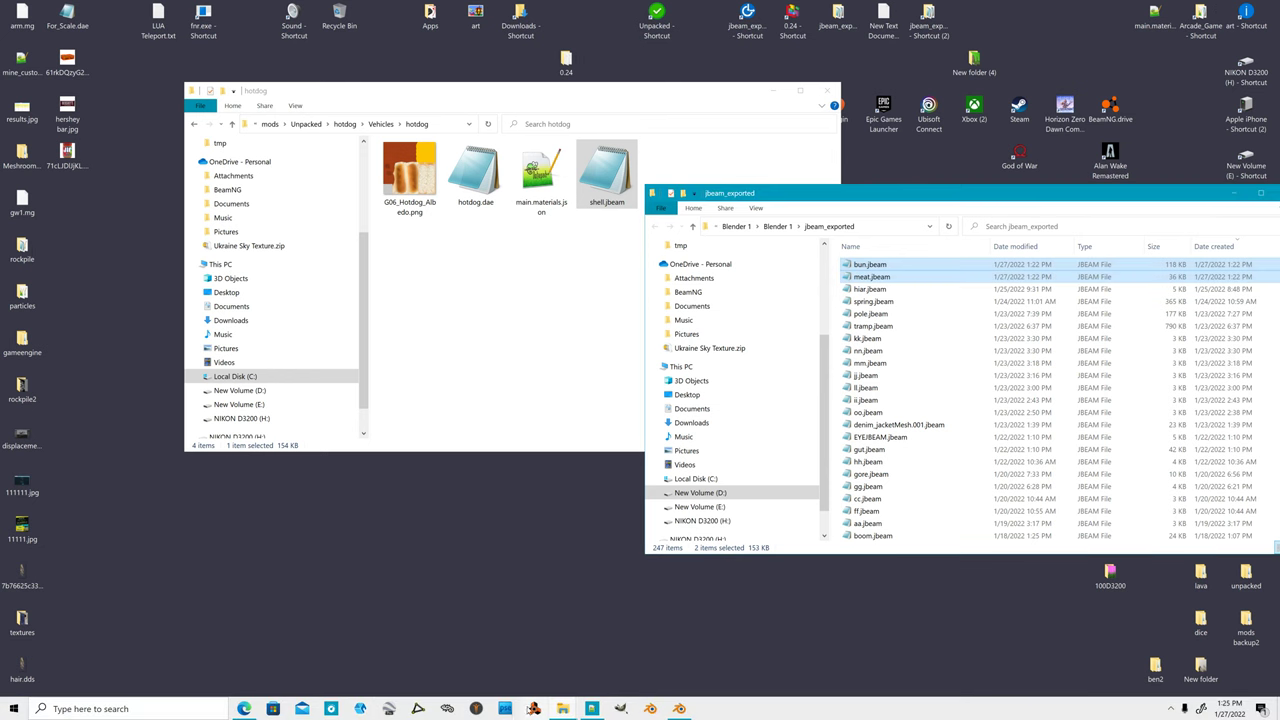
{"action": "left_click", "coordinate": [418, 708]}
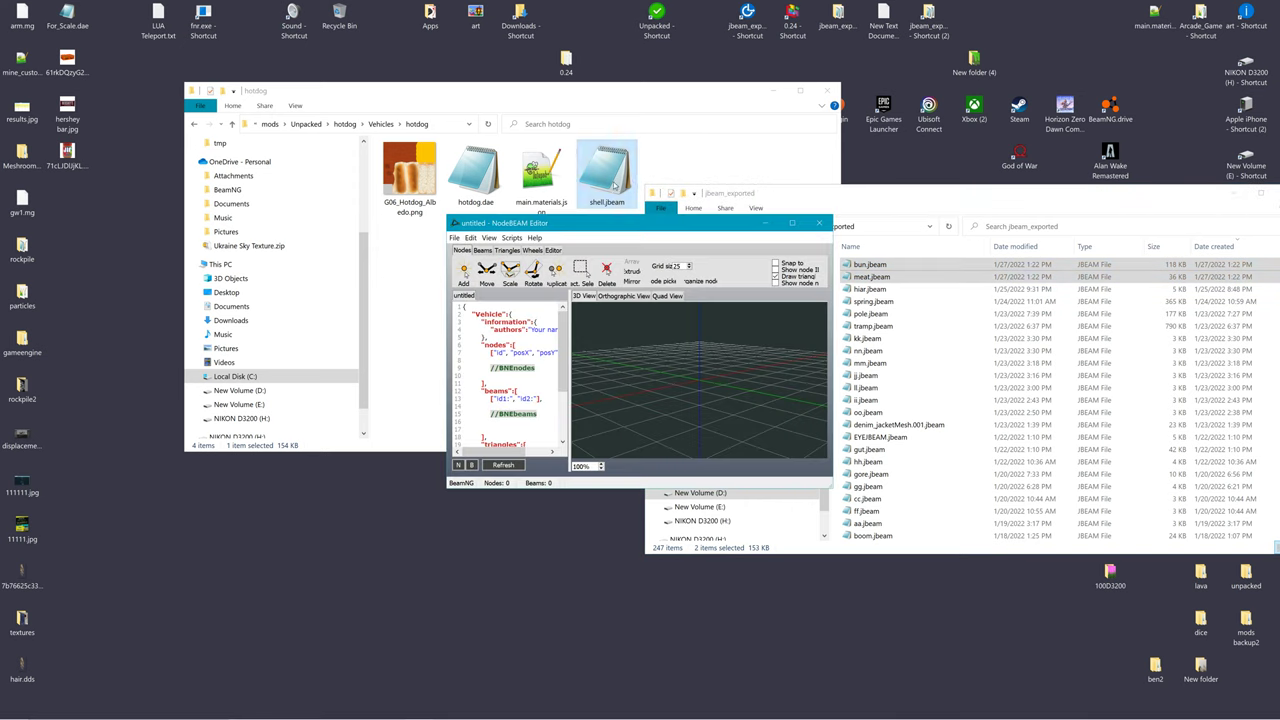
{"action": "left_click_drag", "start_coordinate": [607, 177], "coordinate": [688, 401]}
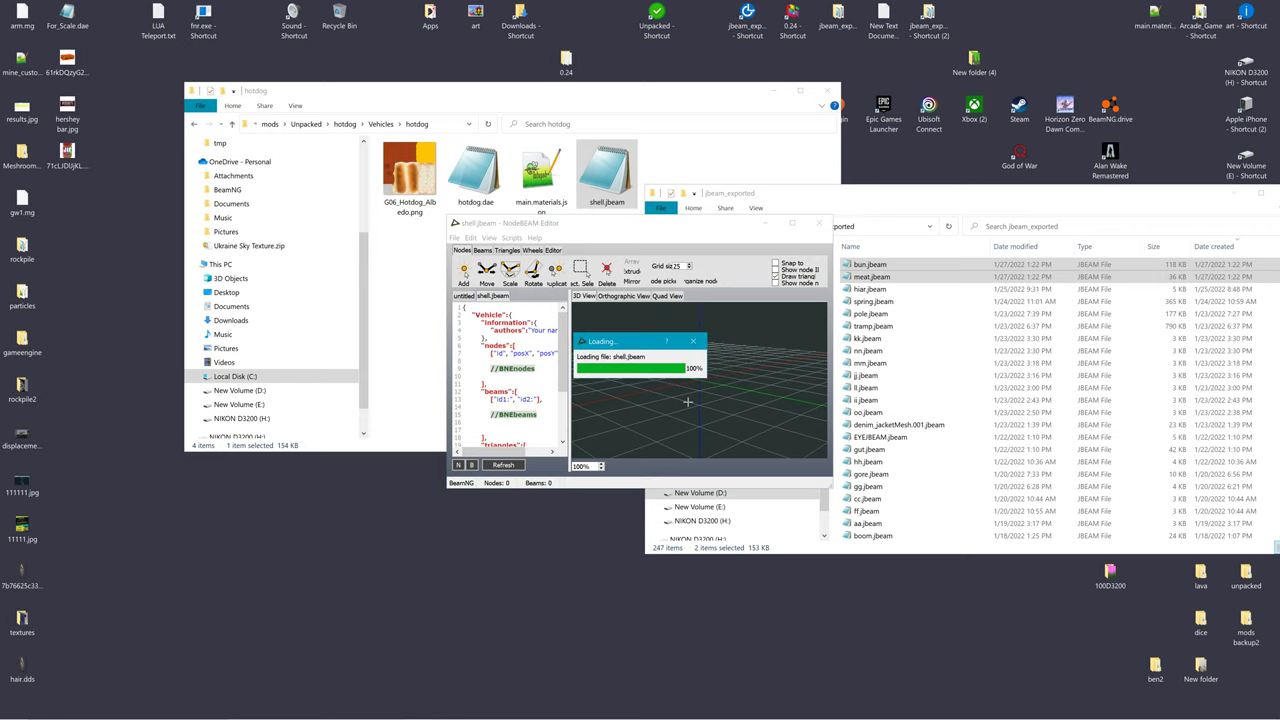
{"action": "left_click", "coordinate": [793, 223]}
Step: Show the node names on the hotdog structure in the 3D view
{"action": "middle_click_drag", "start_coordinate": [466, 343], "coordinate": [574, 303]}
{"action": "middle_click_drag", "start_coordinate": [643, 237], "coordinate": [514, 233]}
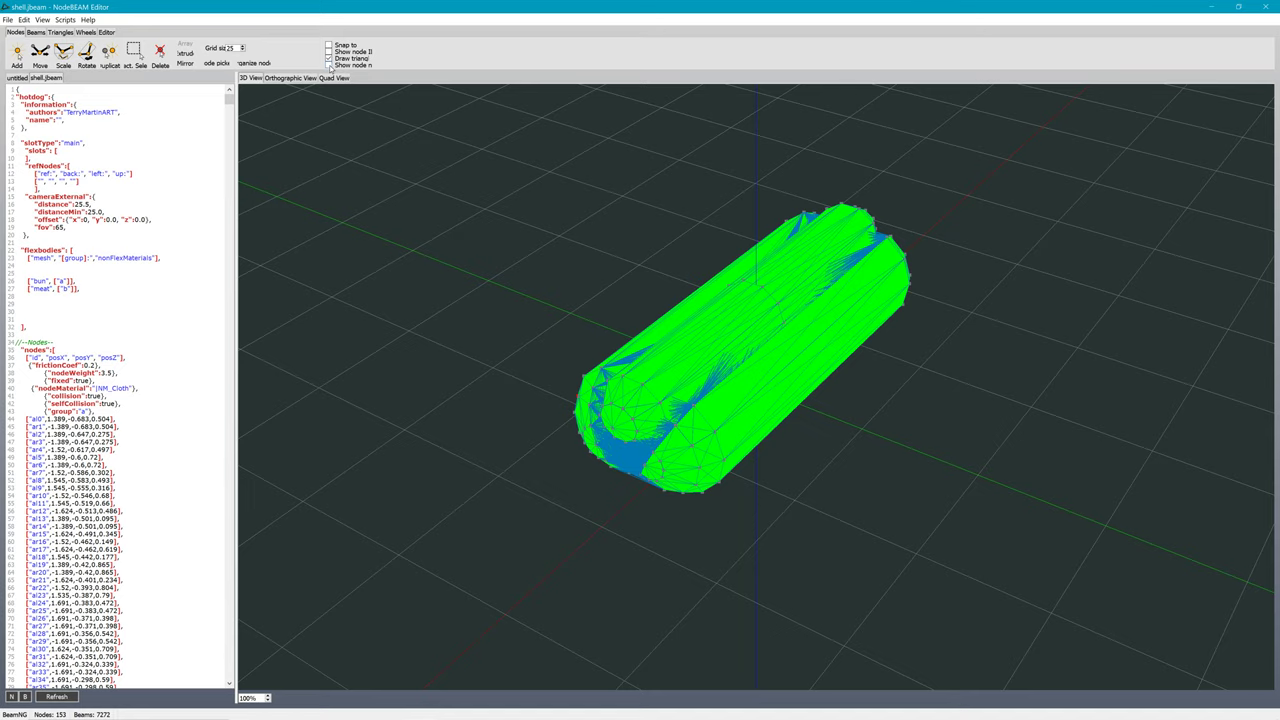
{"action": "middle_click_drag", "start_coordinate": [570, 222], "coordinate": [937, 269]}
{"action": "scroll", "coordinate": [800, 250], "scroll_direction": "up", "scroll_amount": 4}
{"action": "scroll", "coordinate": [937, 269], "scroll_direction": "down", "scroll_amount": 4}
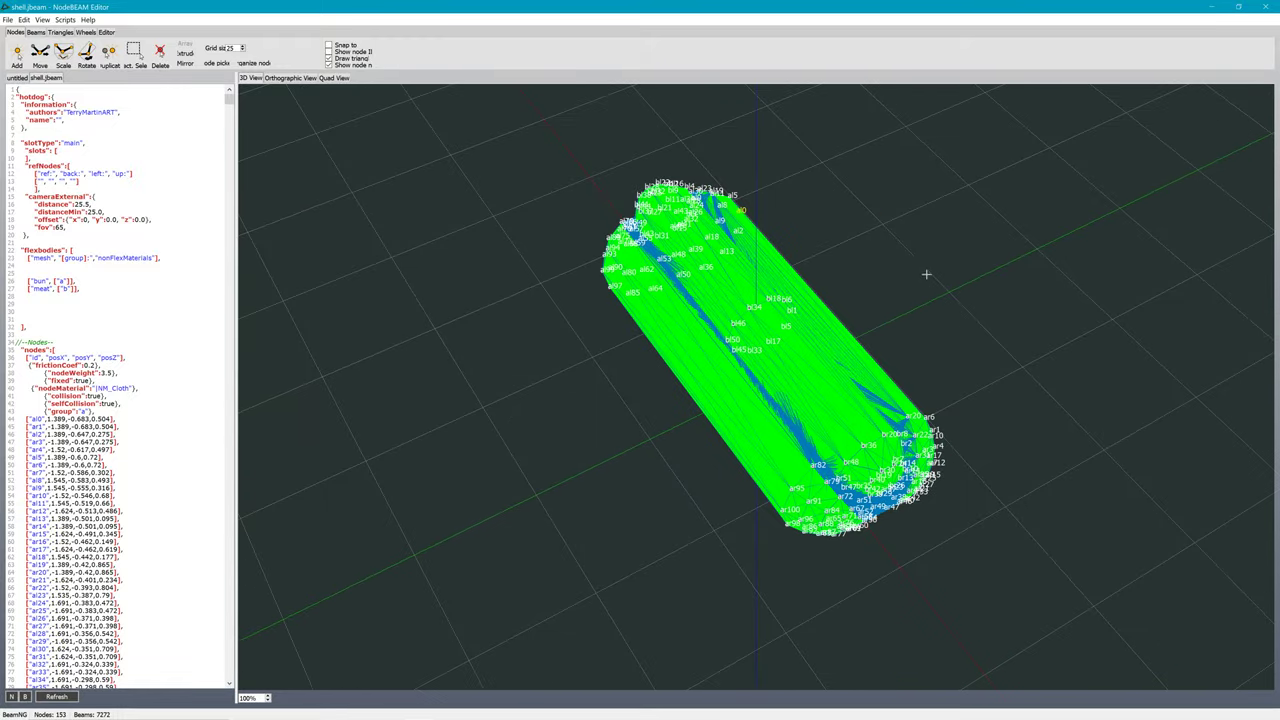
Step: Enter node bl33, near the middle of the hotdog, as the ref node in refNodes
{"action": "scroll", "coordinate": [889, 533], "scroll_direction": "up", "scroll_amount": 6}
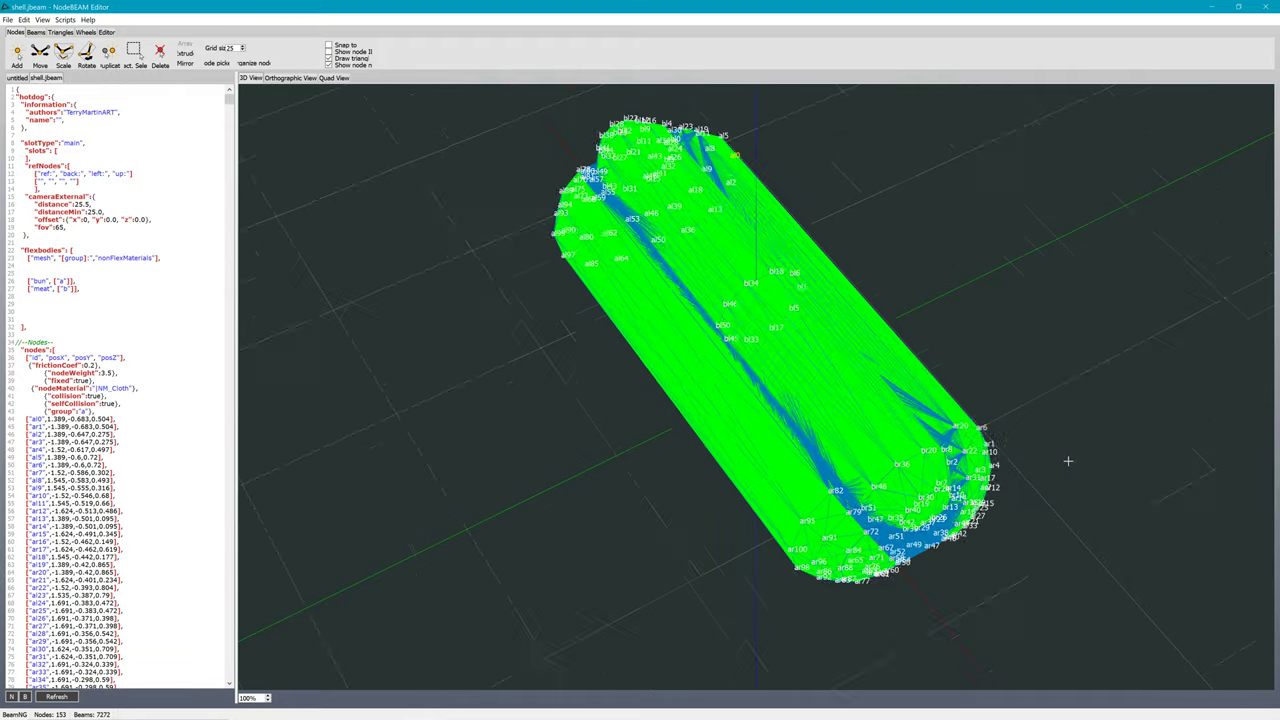
{"action": "middle_click_drag", "start_coordinate": [984, 404], "coordinate": [751, 273]}
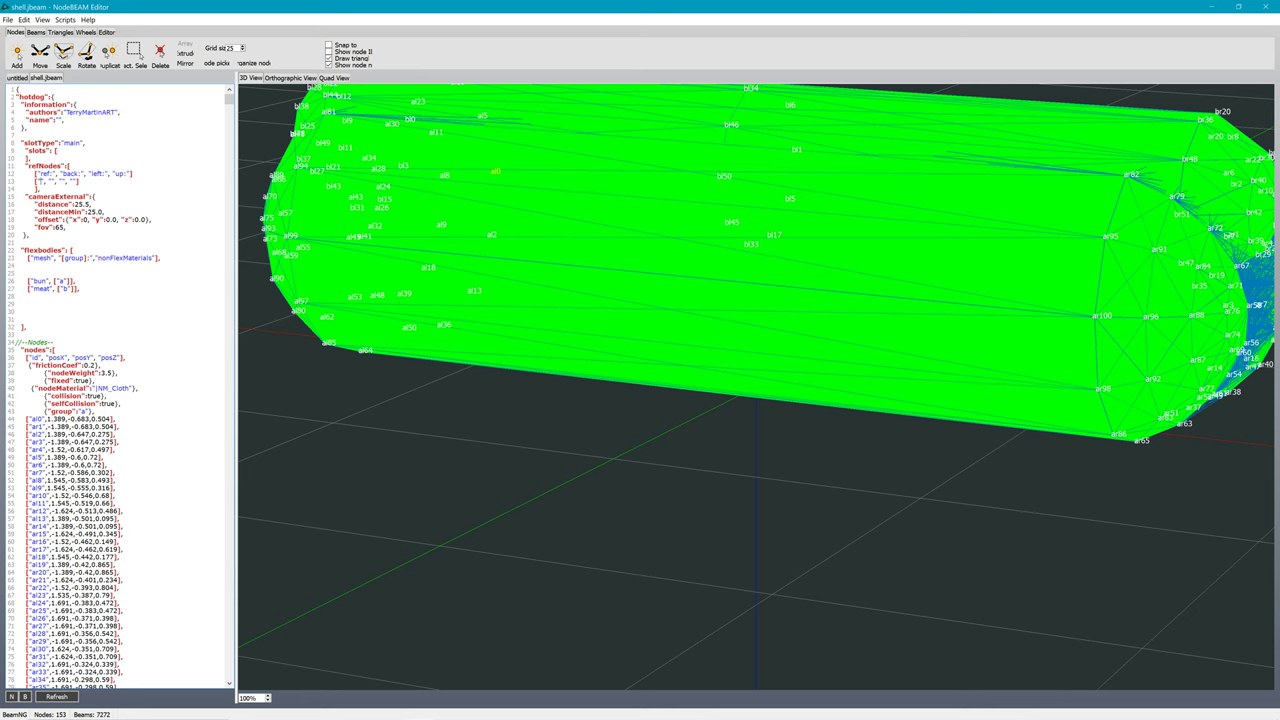
{"action": "type", "text": "bl33"}
Step: In refNodes, set the back node to al48 and the up node to bl18
{"action": "middle_click_drag", "start_coordinate": [605, 263], "coordinate": [646, 264]}
{"action": "scroll", "coordinate": [646, 264], "scroll_direction": "down", "scroll_amount": 2}
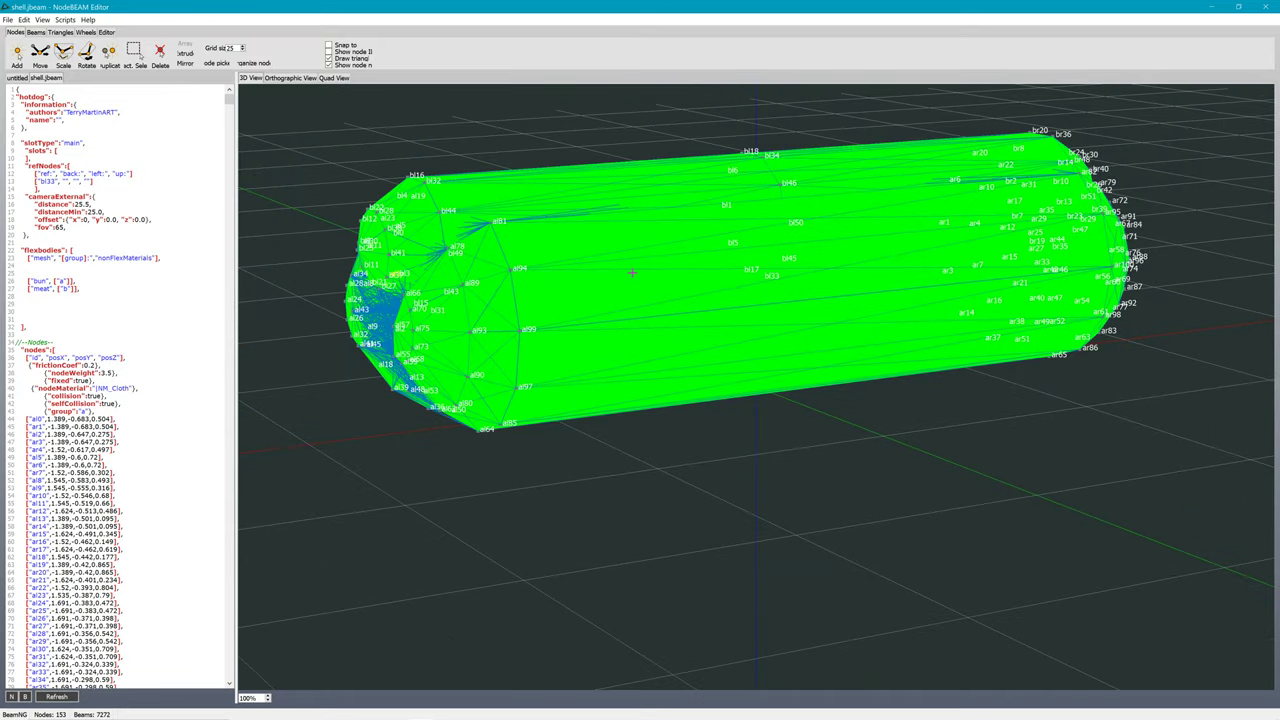
{"action": "middle_click_drag", "start_coordinate": [403, 340], "coordinate": [408, 352]}
{"action": "middle_click_drag", "start_coordinate": [507, 386], "coordinate": [496, 394]}
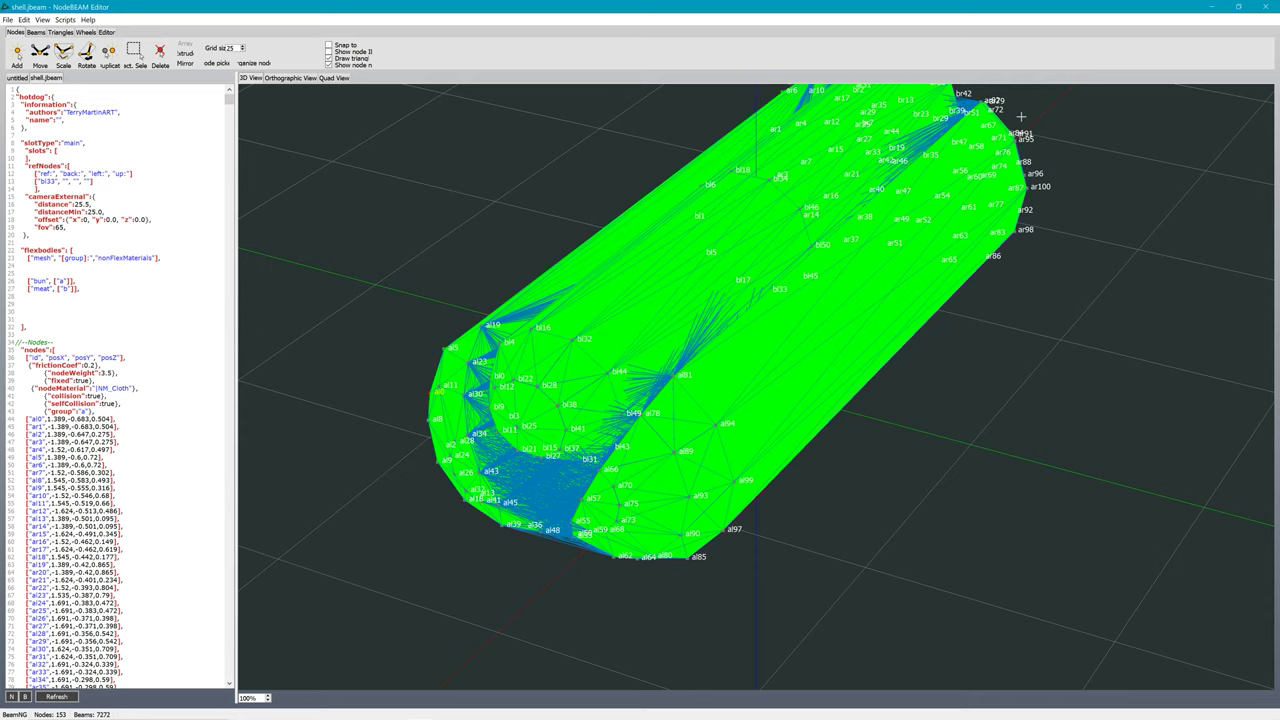
{"action": "scroll", "coordinate": [1017, 159], "scroll_direction": "up", "scroll_amount": 1}
{"action": "middle_click_drag", "start_coordinate": [1017, 159], "coordinate": [1036, 133]}
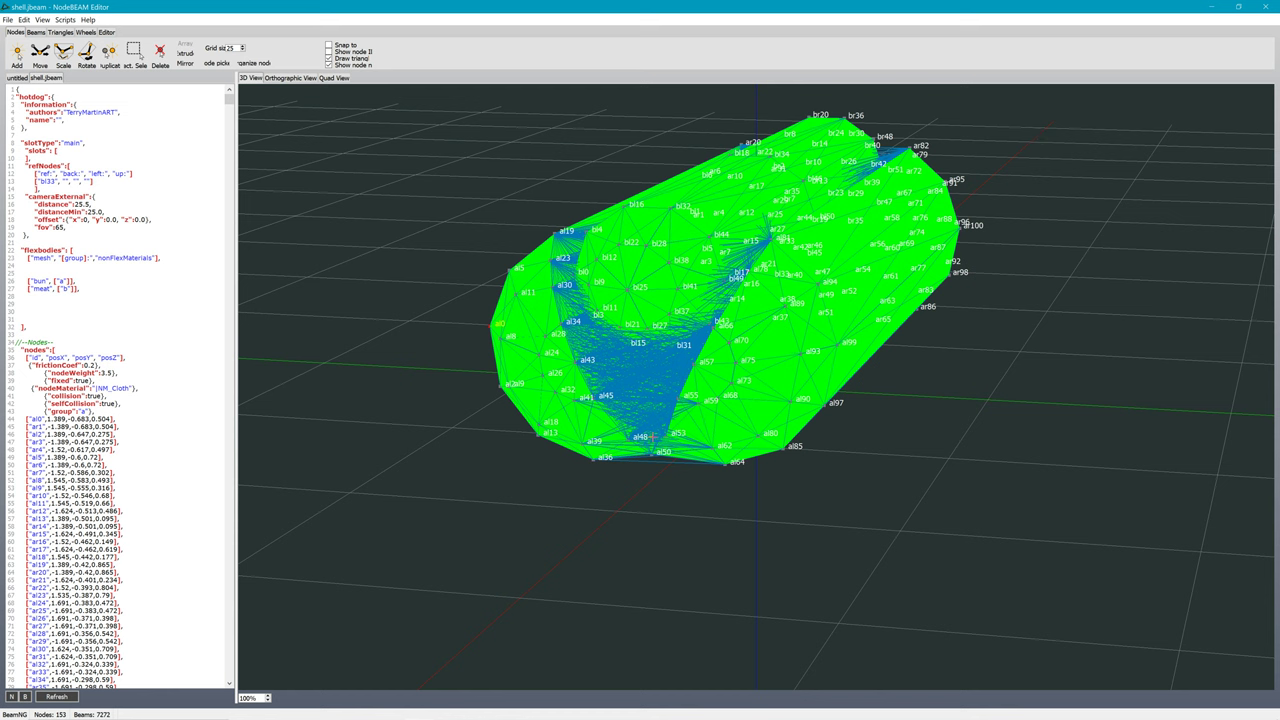
{"action": "middle_click_drag", "start_coordinate": [658, 434], "coordinate": [648, 452]}
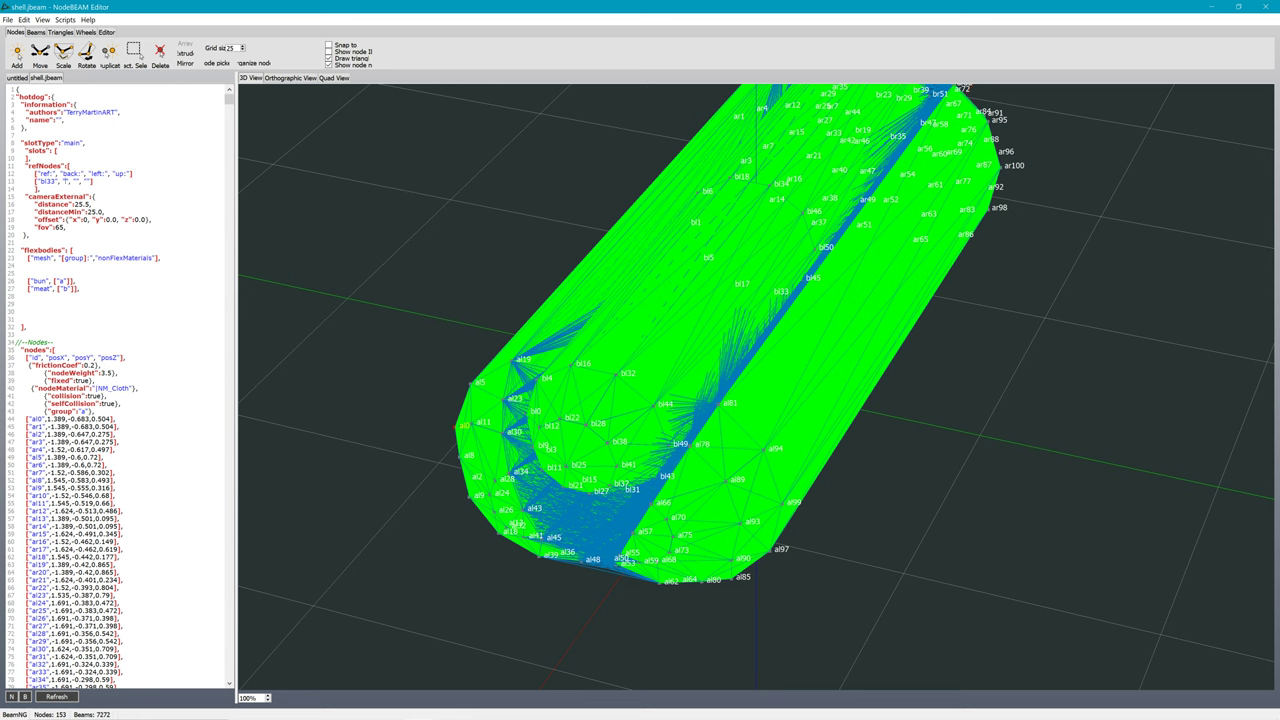
{"action": "type", "text": "al48"}
{"action": "scroll", "coordinate": [265, 175], "scroll_direction": "up", "scroll_amount": 1}
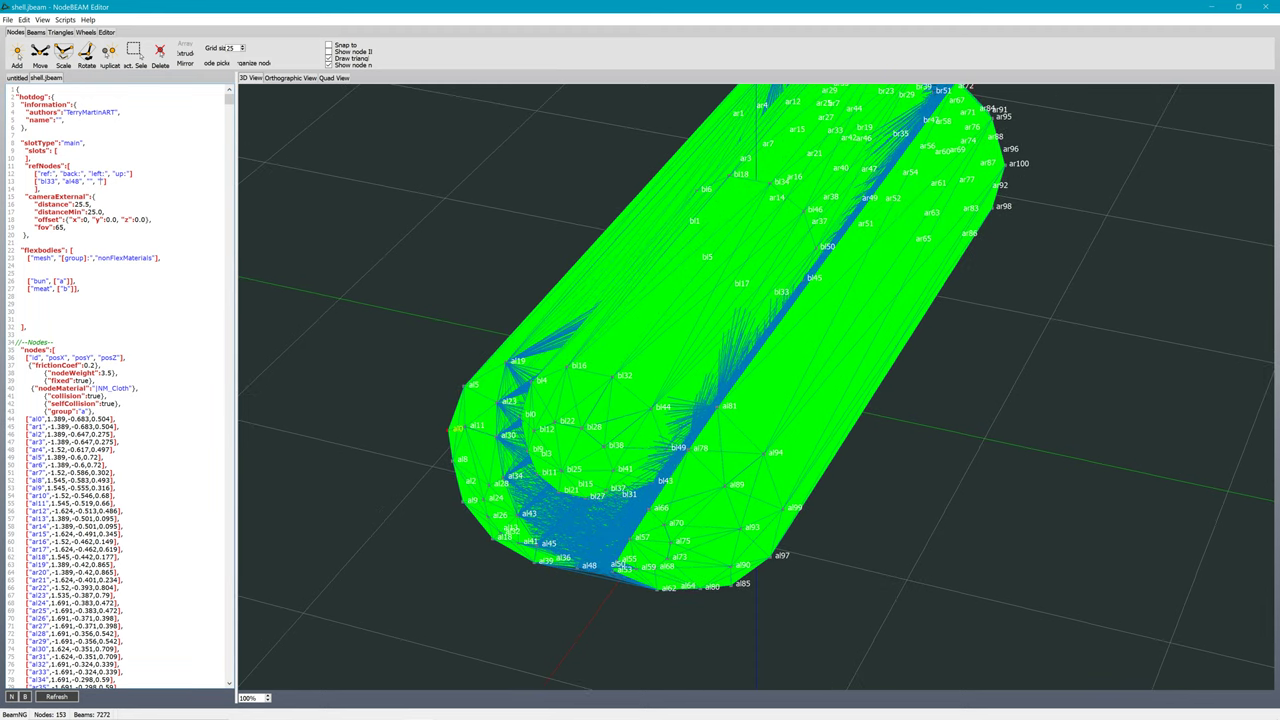
{"action": "type", "text": "bl18"}
Step: Enter bl1 as the left node in refNodes
{"action": "middle_click_drag", "start_coordinate": [581, 240], "coordinate": [727, 232]}
{"action": "middle_click_drag", "start_coordinate": [443, 232], "coordinate": [583, 229]}
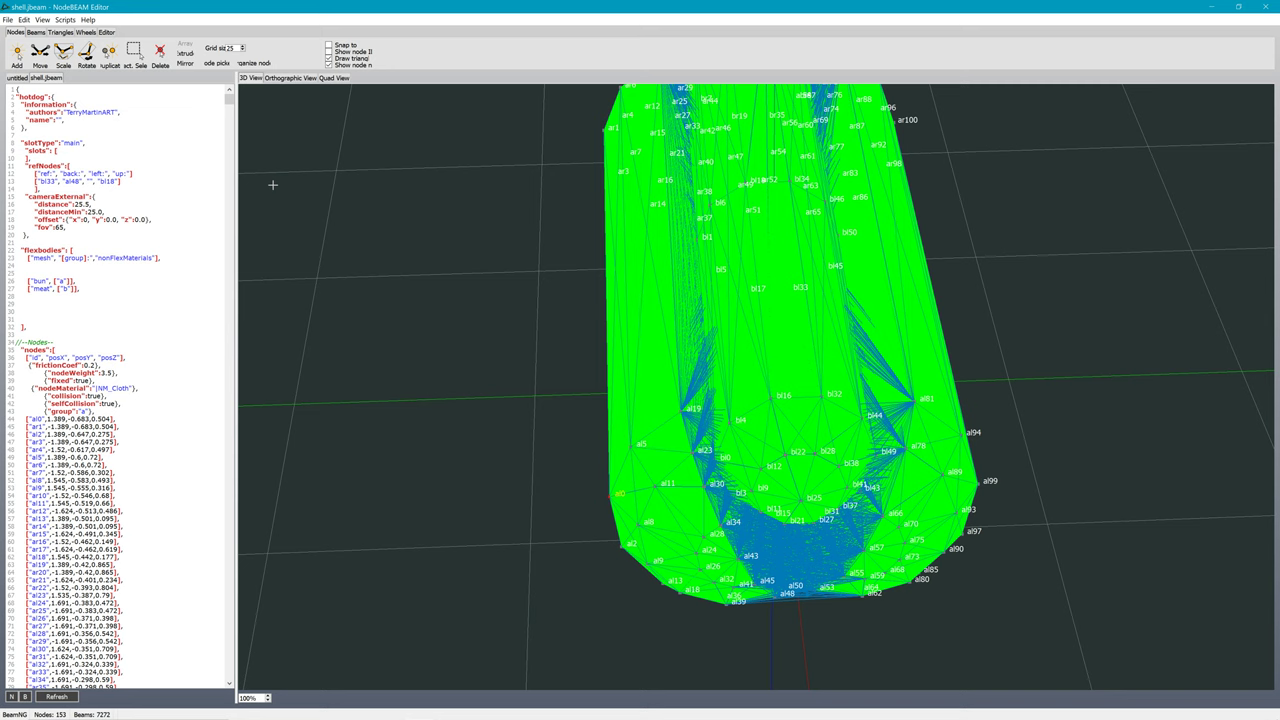
{"action": "scroll", "coordinate": [272, 185], "scroll_direction": "down", "scroll_amount": 1}
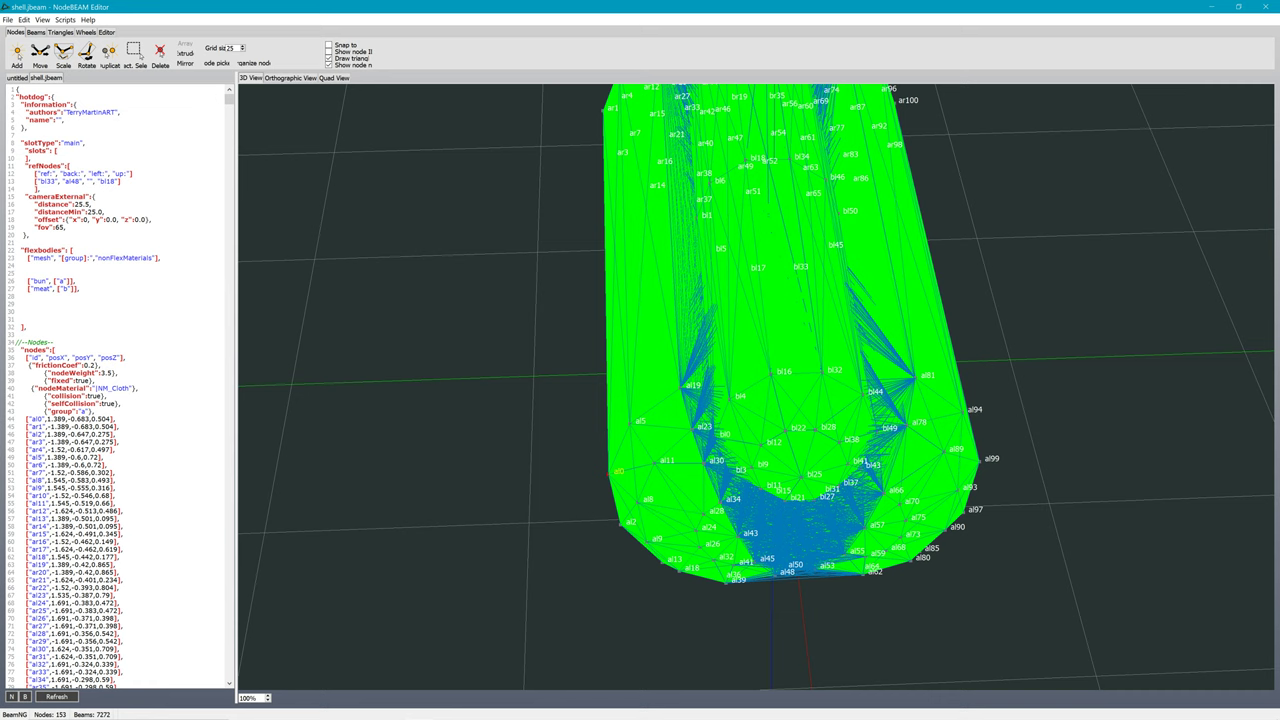
{"action": "type", "text": "bl1"}
Step: Add the node pair "bl24","bl32" under custom_thruster in the thrusters section, reusing a copied beam line
{"action": "middle_click_drag", "start_coordinate": [417, 223], "coordinate": [637, 231]}
{"action": "scroll", "coordinate": [641, 229], "scroll_direction": "down", "scroll_amount": 3}
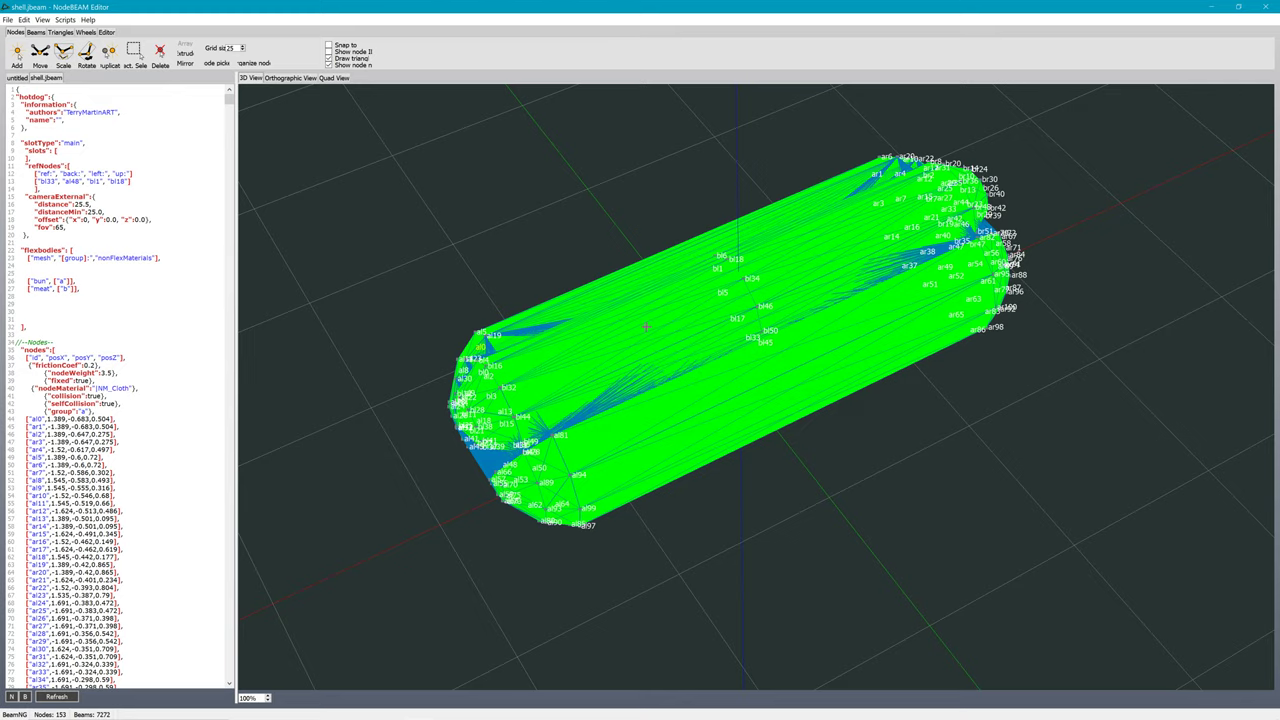
{"action": "middle_click_drag", "start_coordinate": [646, 326], "coordinate": [713, 288]}
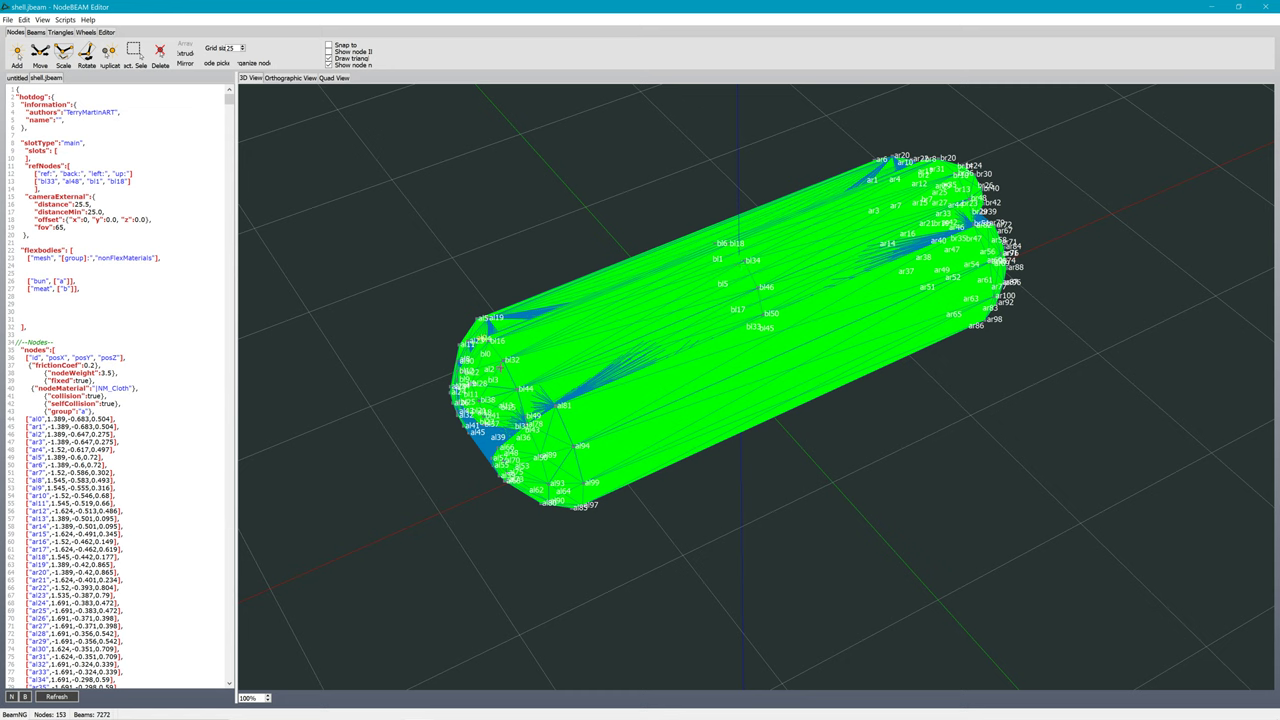
{"action": "left_click_drag", "start_coordinate": [229, 100], "coordinate": [228, 130]}
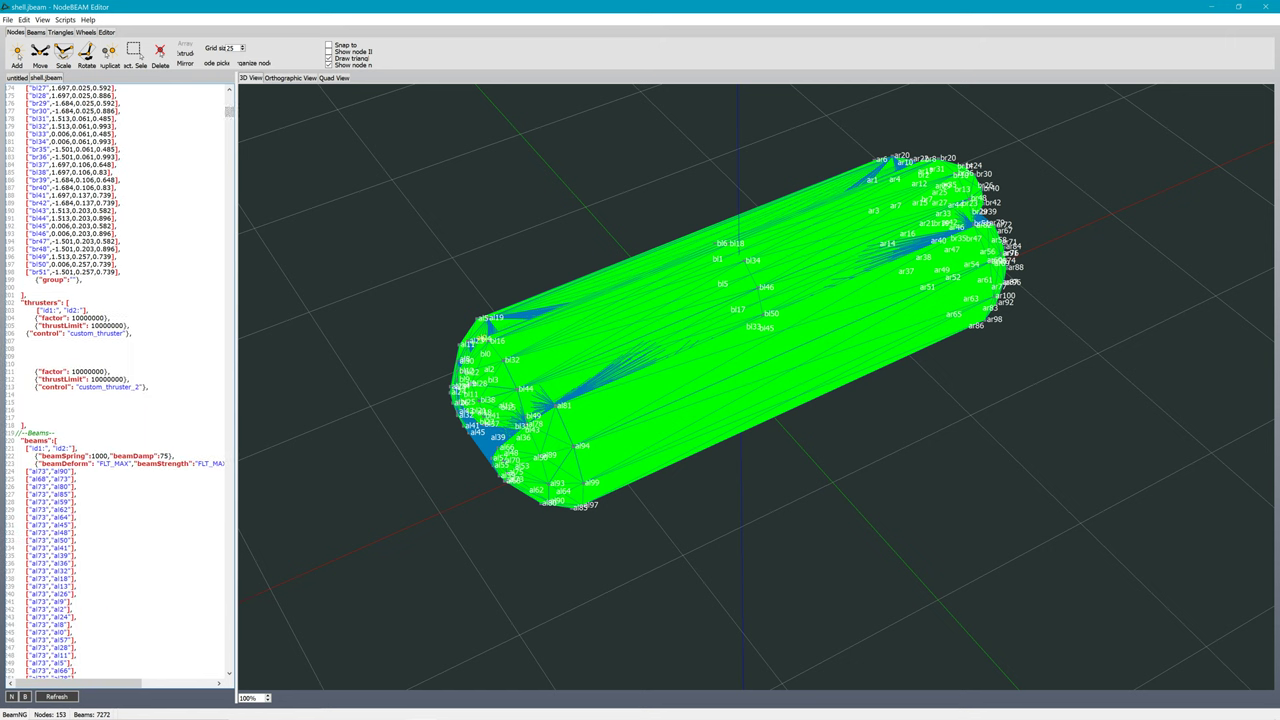
{"action": "left_click_drag", "start_coordinate": [76, 471], "coordinate": [16, 471]}
{"action": "key", "text": "ctrl+c"}
{"action": "left_click", "coordinate": [26, 348]}
{"action": "key", "text": "ctrl+v"}
{"action": "key", "text": "BackSpace"}
{"action": "key", "text": "BackSpace"}
{"action": "key", "text": "BackSpace"}
{"action": "key", "text": "BackSpace"}
{"action": "type", "text": "bl24"}
{"action": "key", "text": "BackSpace"}
{"action": "key", "text": "BackSpace"}
{"action": "key", "text": "BackSpace"}
{"action": "key", "text": "BackSpace"}
{"action": "type", "text": "bl32"}
Step: Add the node pair "bl34","bl46" under custom_thruster_2 in the thrusters section, based on the first thruster's pair
{"action": "middle_click_drag", "start_coordinate": [584, 319], "coordinate": [777, 326]}
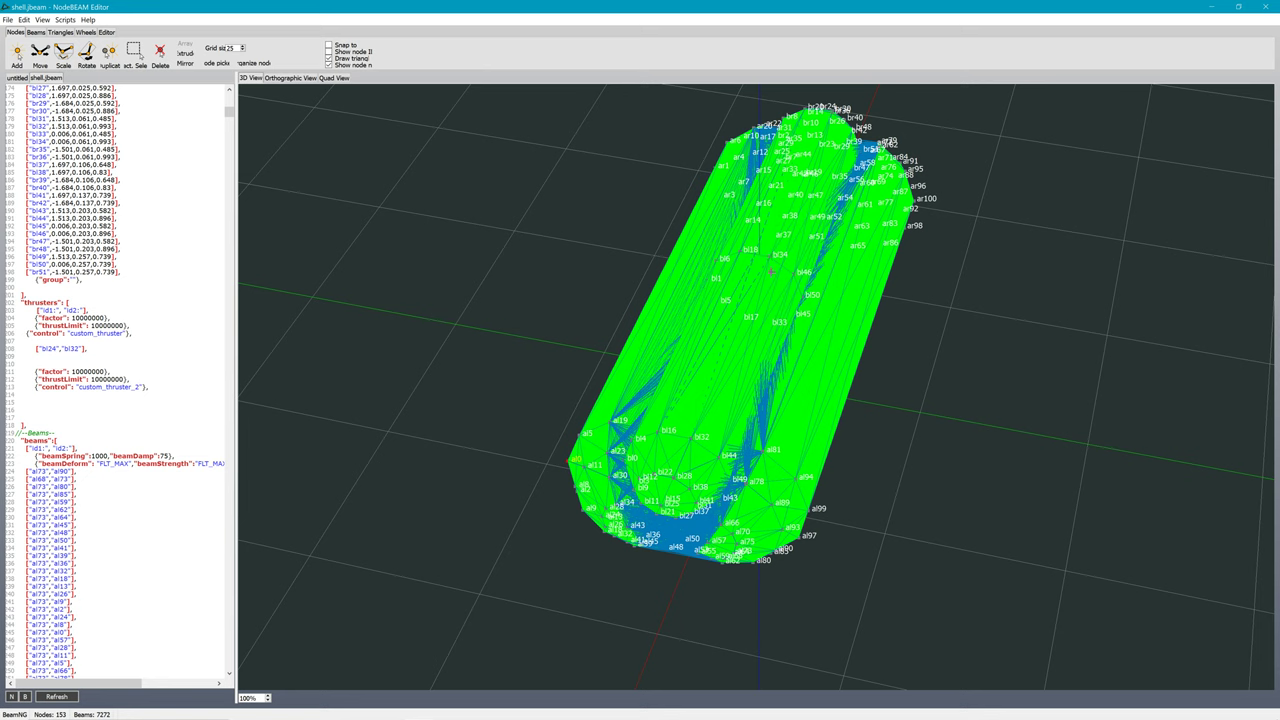
{"action": "left_click_drag", "start_coordinate": [88, 348], "coordinate": [20, 348]}
{"action": "key", "text": "ctrl+c"}
{"action": "left_click", "coordinate": [40, 402]}
{"action": "key", "text": "ctrl+v"}
{"action": "key", "text": "BackSpace"}
{"action": "type", "text": "3"}
{"action": "key", "text": "BackSpace"}
{"action": "key", "text": "BackSpace"}
{"action": "type", "text": "46"}
Step: Save shell.jbeam, minimize the editor and return to the hotdog folder in File Explorer
{"action": "left_click", "coordinate": [7, 19]}
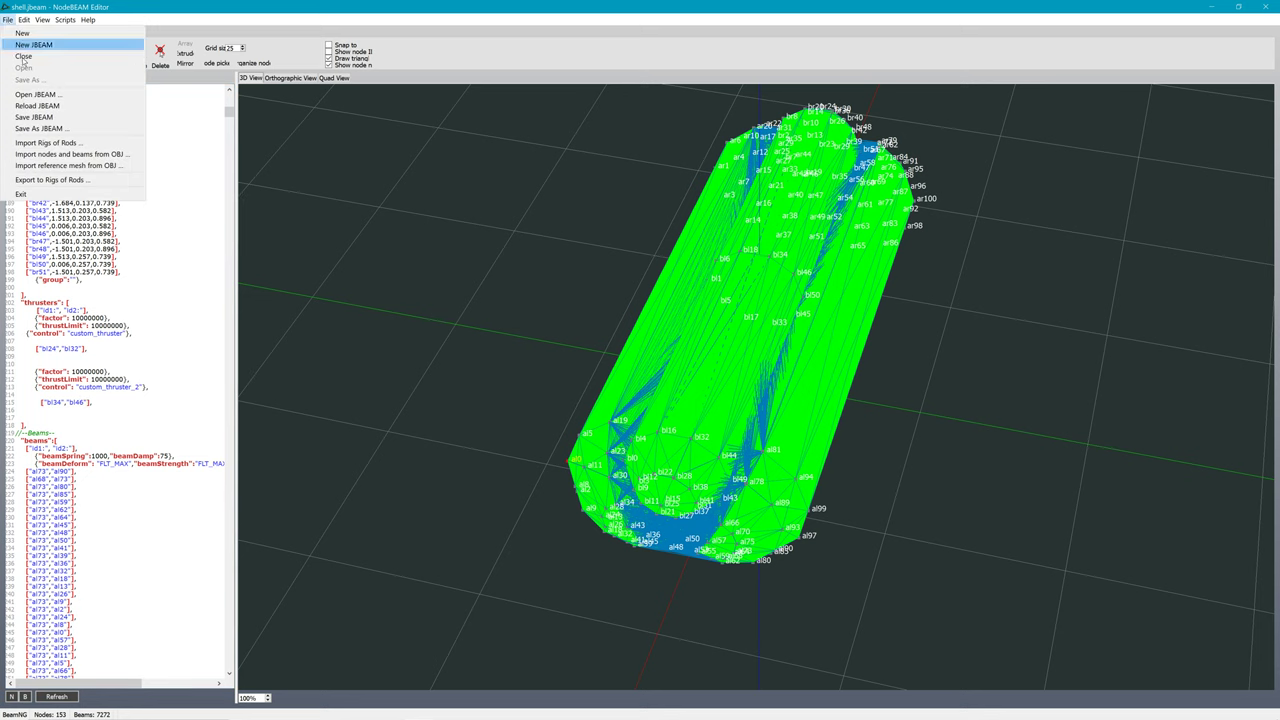
{"action": "left_click", "coordinate": [34, 117]}
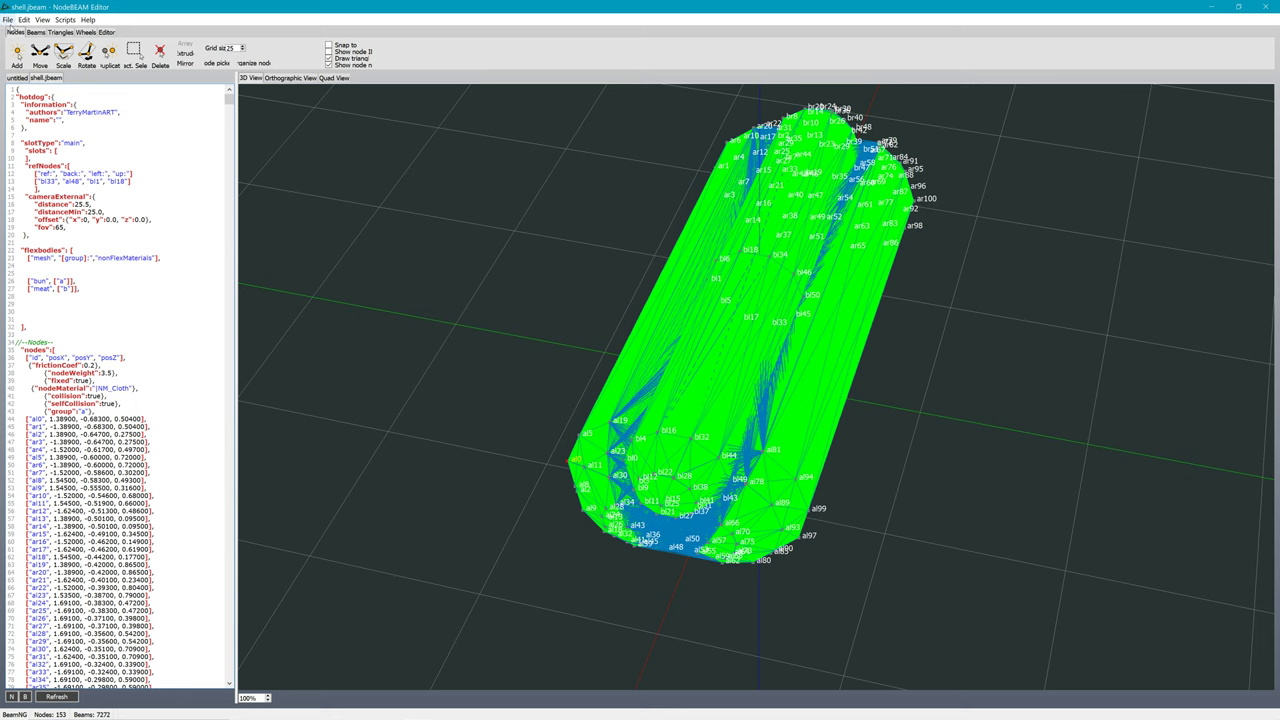
{"action": "left_click", "coordinate": [8, 20]}
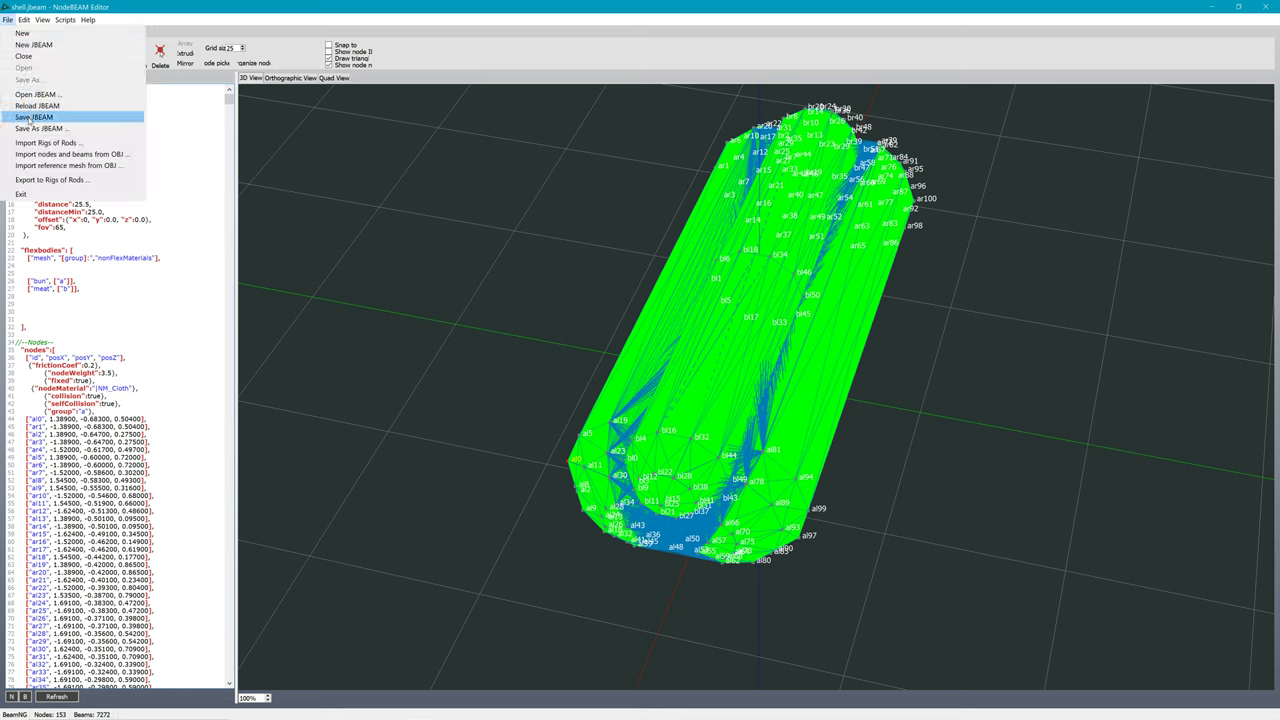
{"action": "left_click", "coordinate": [34, 117]}
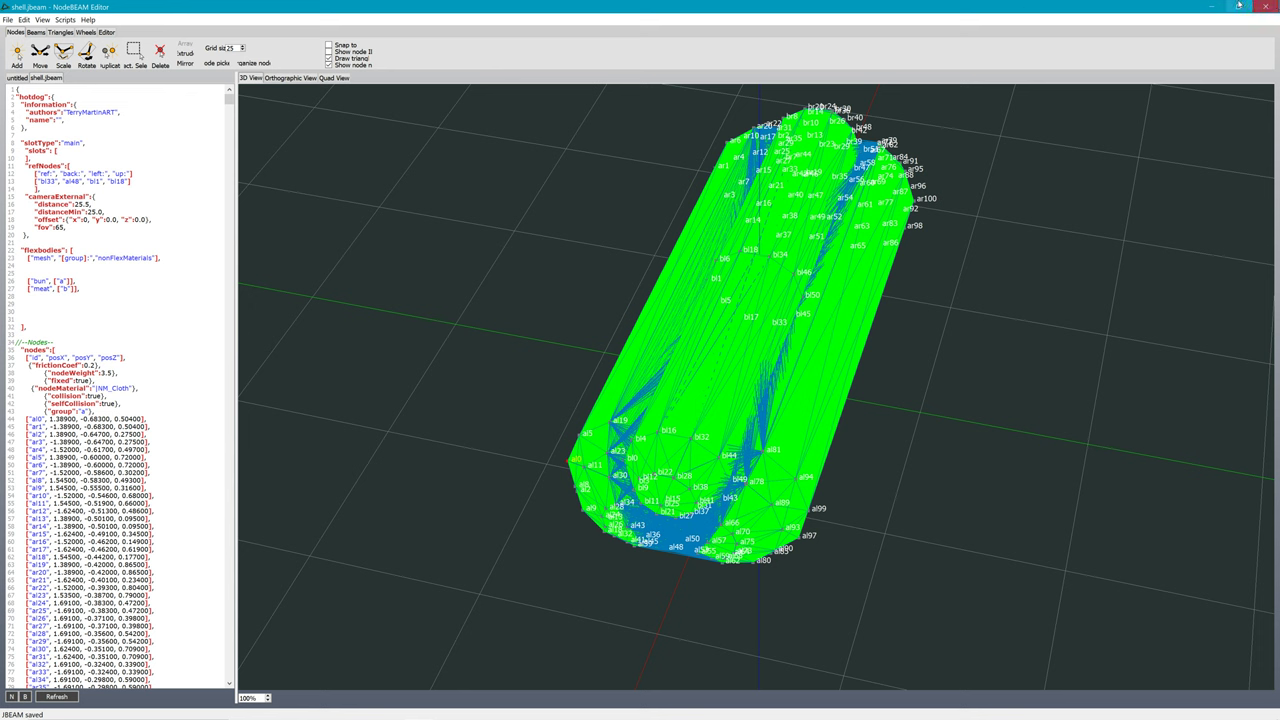
{"action": "left_click", "coordinate": [1210, 7]}
{"action": "left_click", "coordinate": [541, 247]}
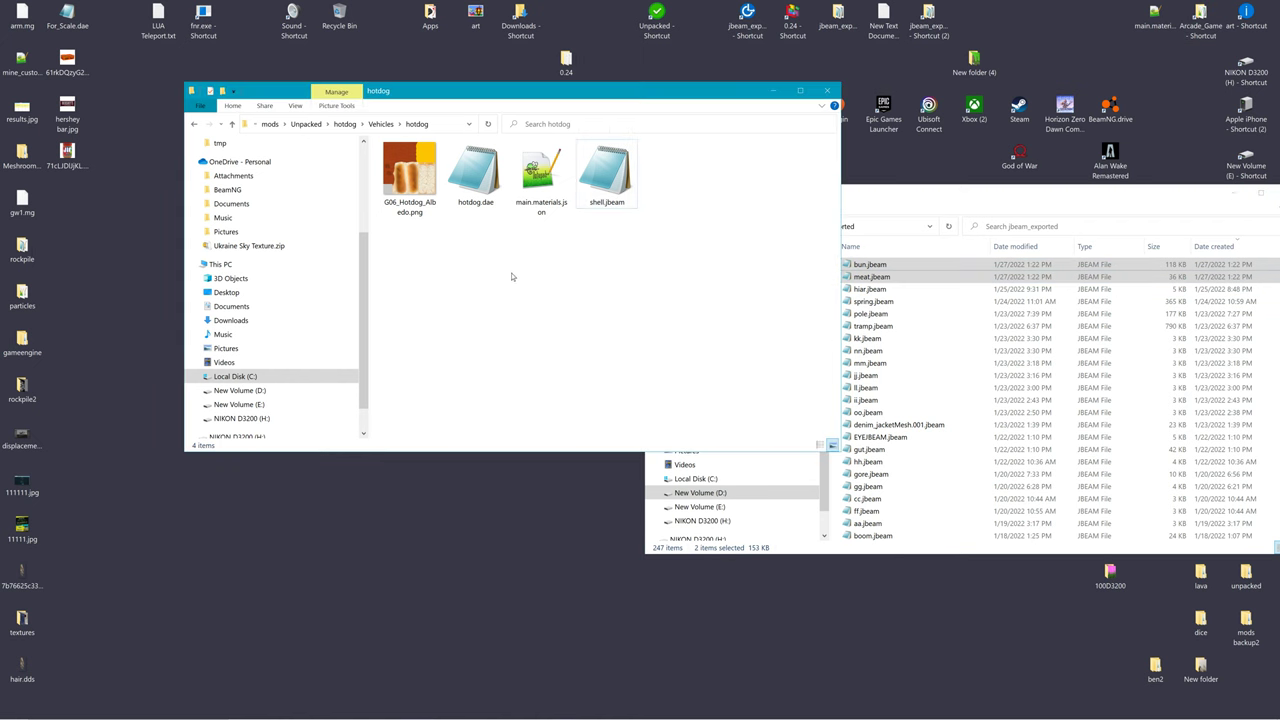
Step: Go up from jbeam_exported to the Blender 1 folder and reposition its window on the desktop
{"action": "left_click", "coordinate": [926, 208]}
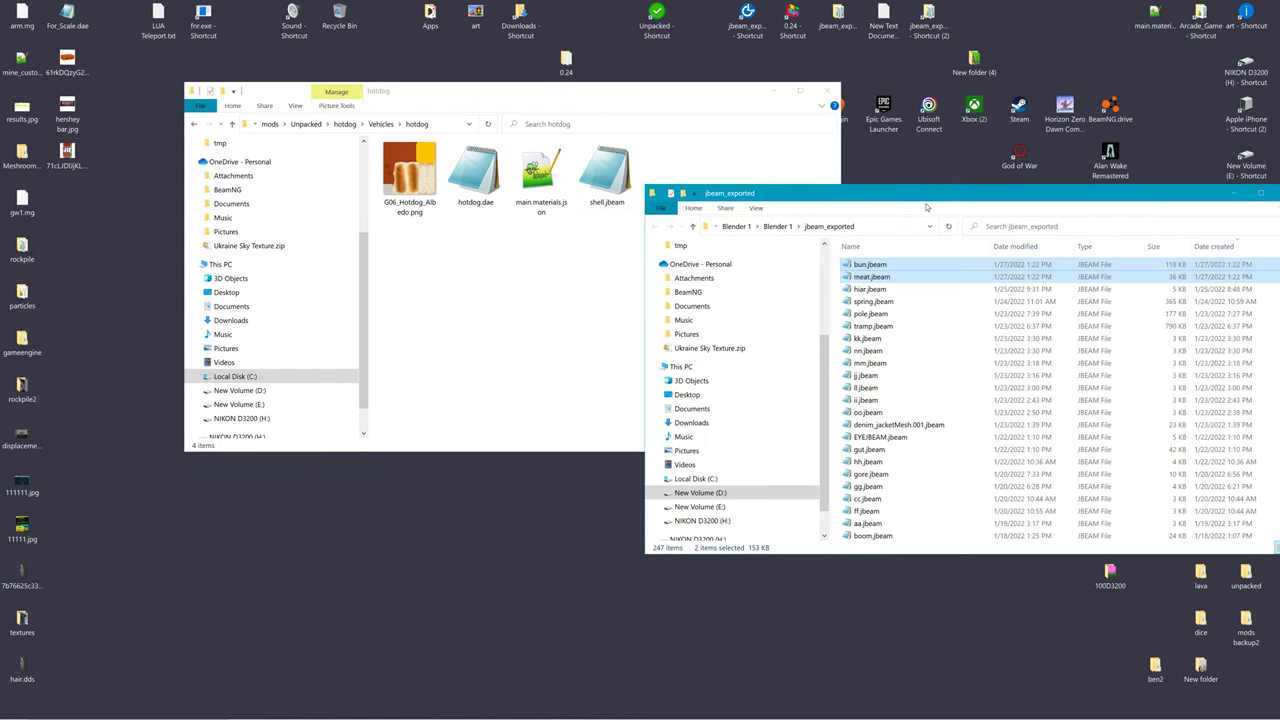
{"action": "left_click", "coordinate": [778, 227]}
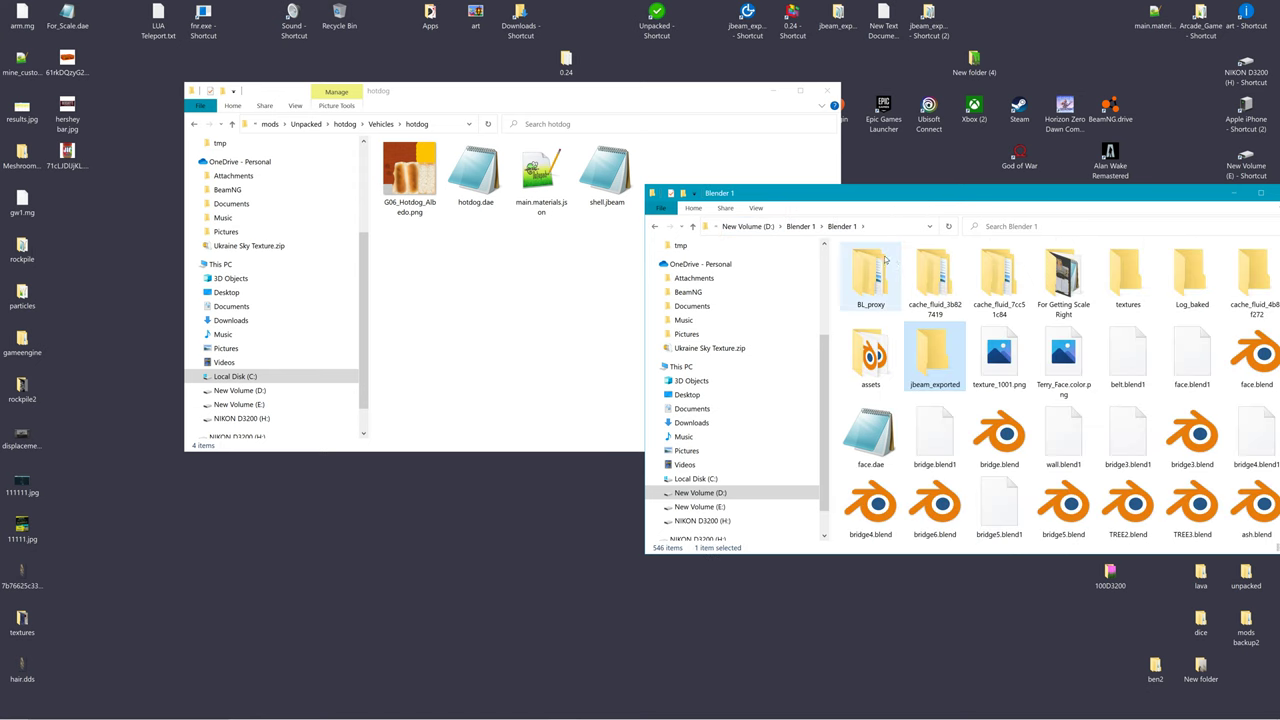
{"action": "left_click_drag", "start_coordinate": [1035, 193], "coordinate": [913, 244]}
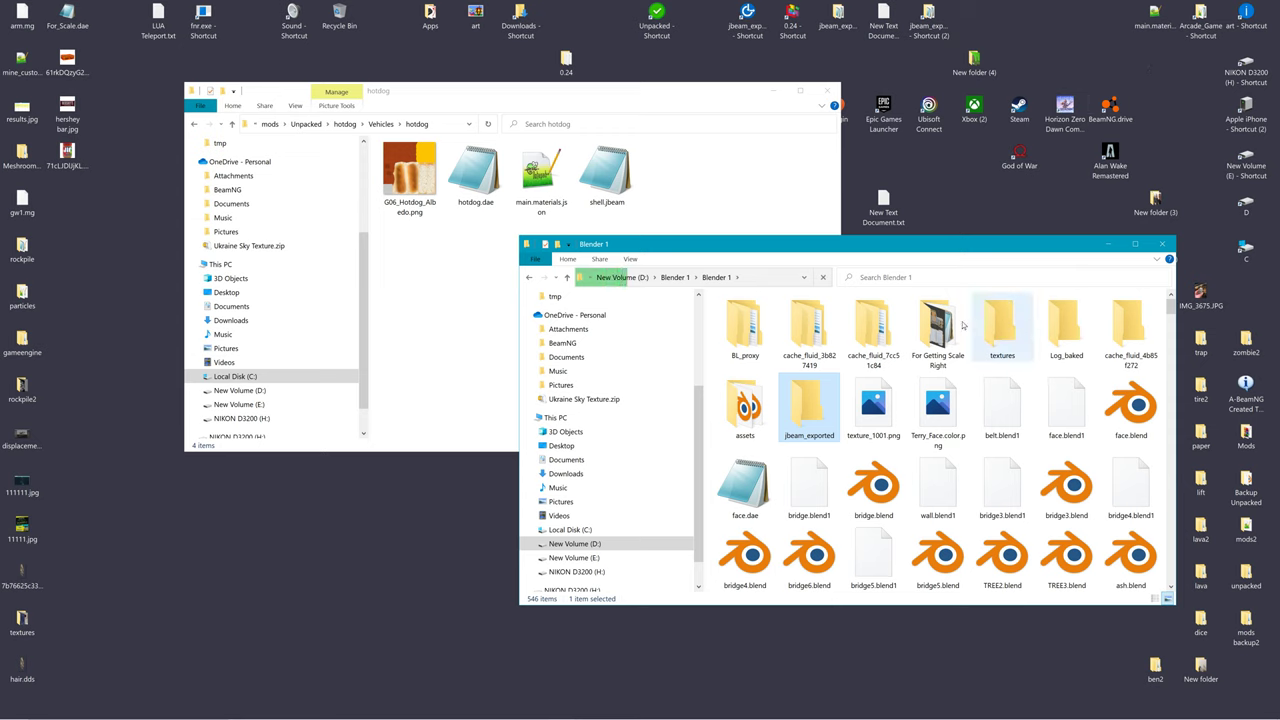
Step: Check the tramp mod's vehicle folder, under mods\Unpacked in the 0.24 folder, for a LUA folder
{"action": "double_click", "coordinate": [792, 25]}
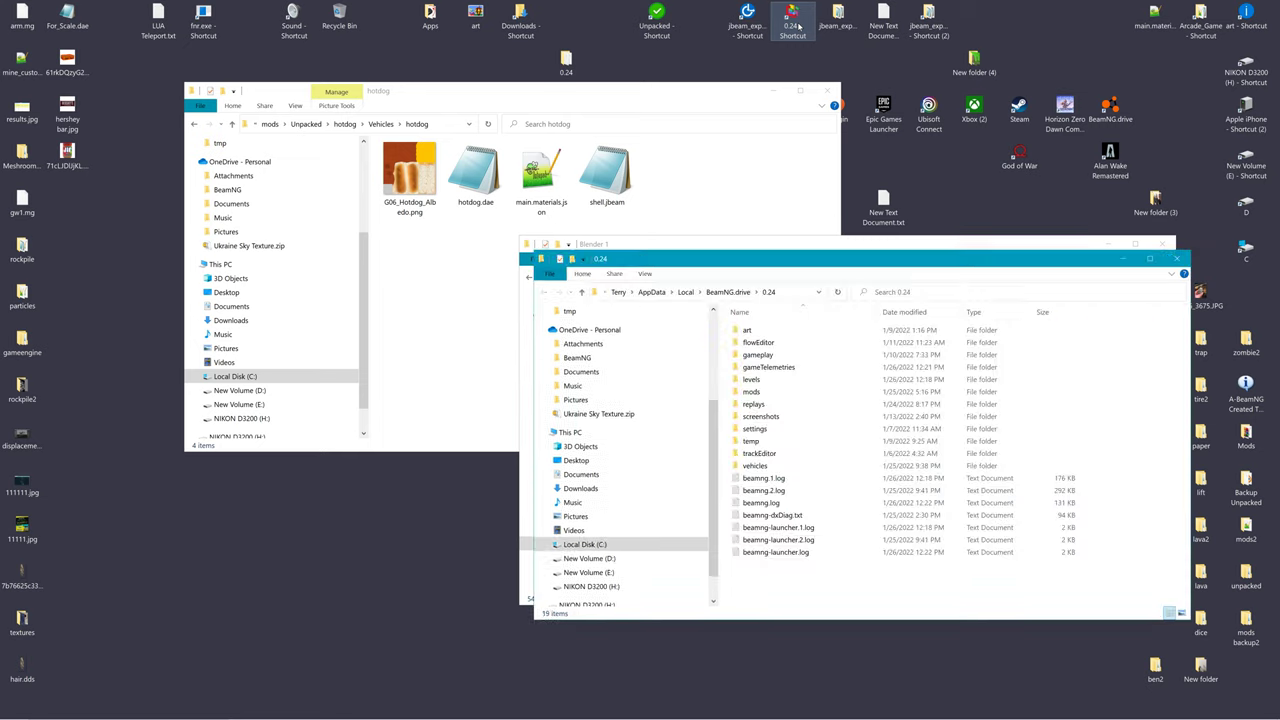
{"action": "double_click", "coordinate": [751, 393]}
{"action": "double_click", "coordinate": [840, 370]}
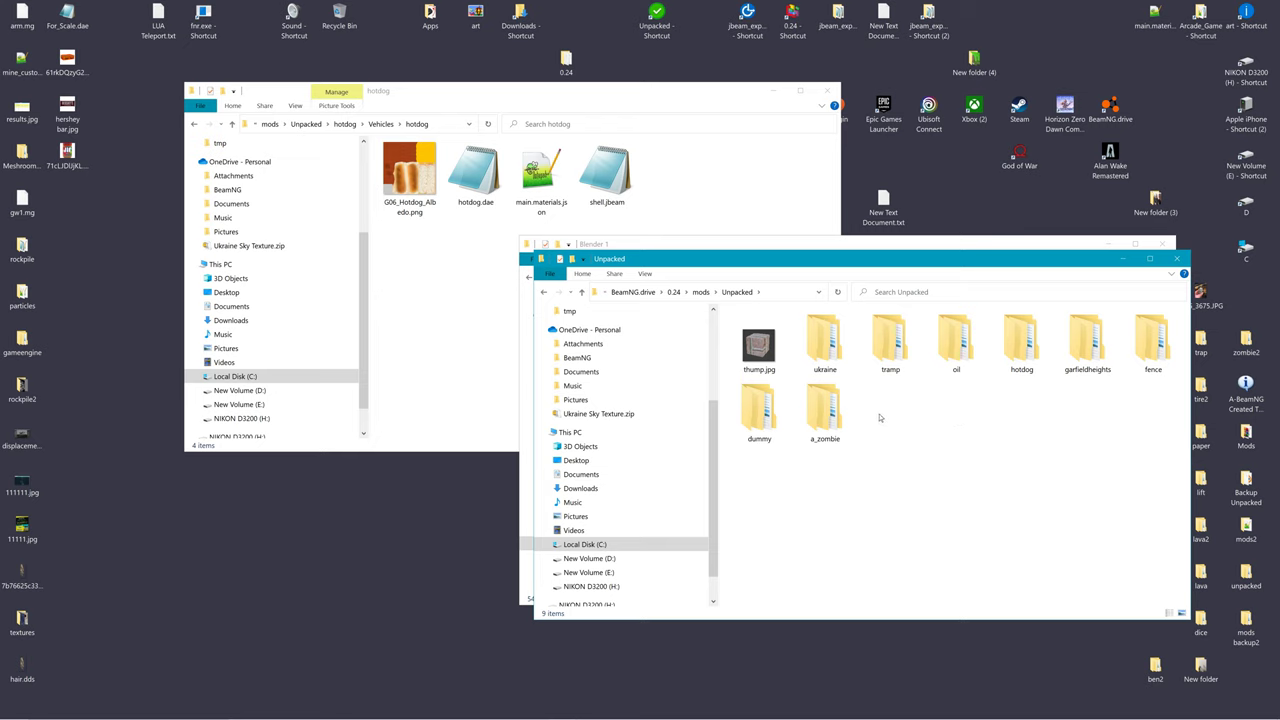
{"action": "left_click", "coordinate": [884, 338]}
{"action": "double_click", "coordinate": [884, 338]}
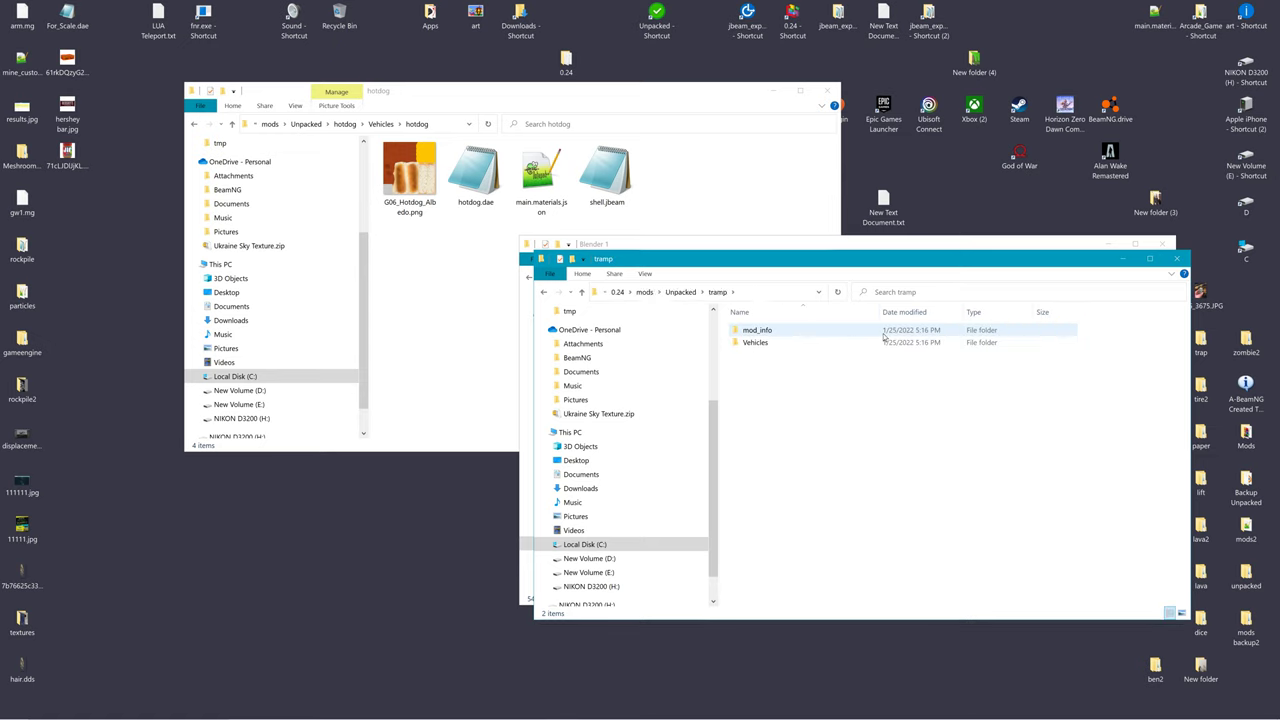
{"action": "double_click", "coordinate": [758, 346]}
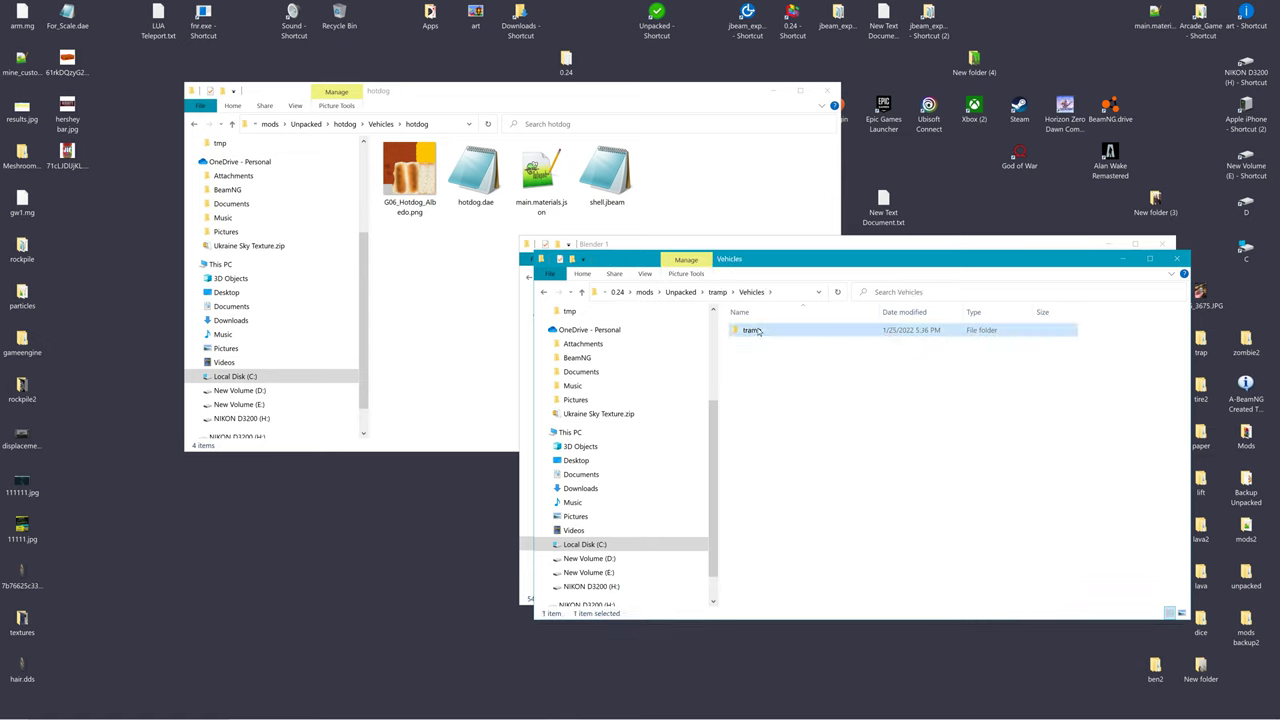
{"action": "double_click", "coordinate": [760, 332]}
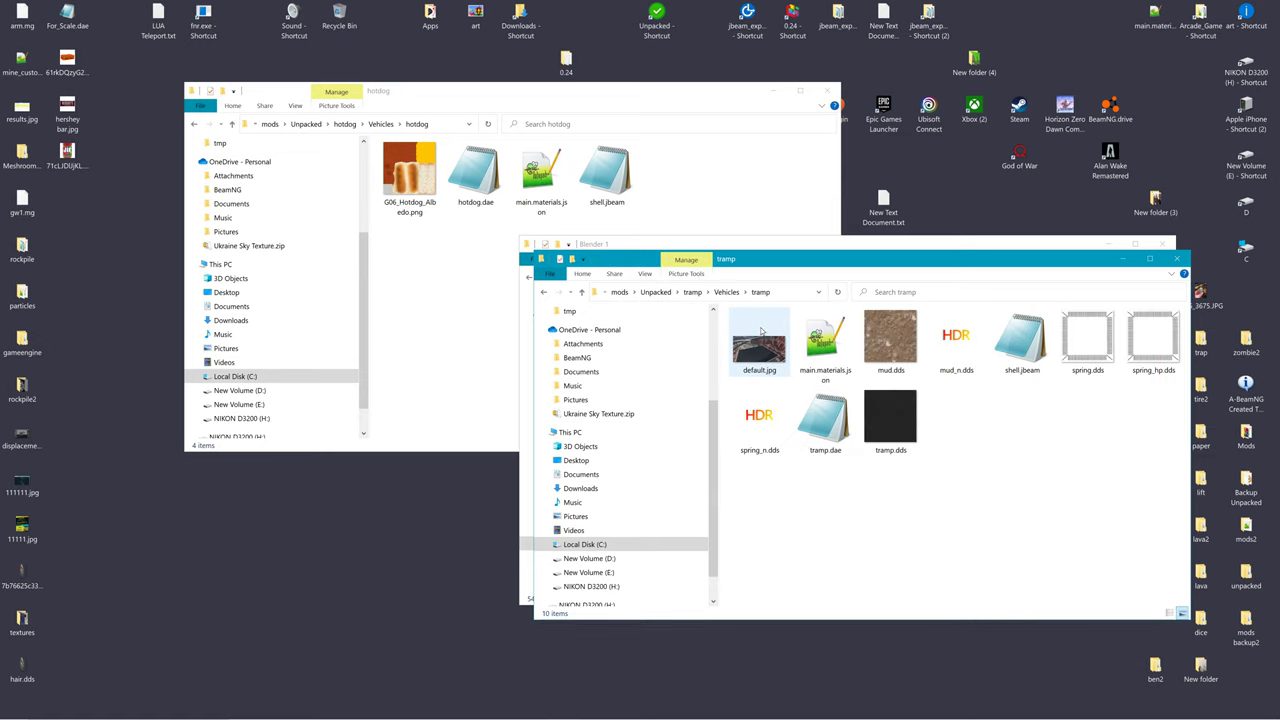
Step: Check the a_zombie vehicle folder and the desktop Mods folder for a LUA folder, closing both windows
{"action": "left_click", "coordinate": [656, 291]}
{"action": "double_click", "coordinate": [825, 410]}
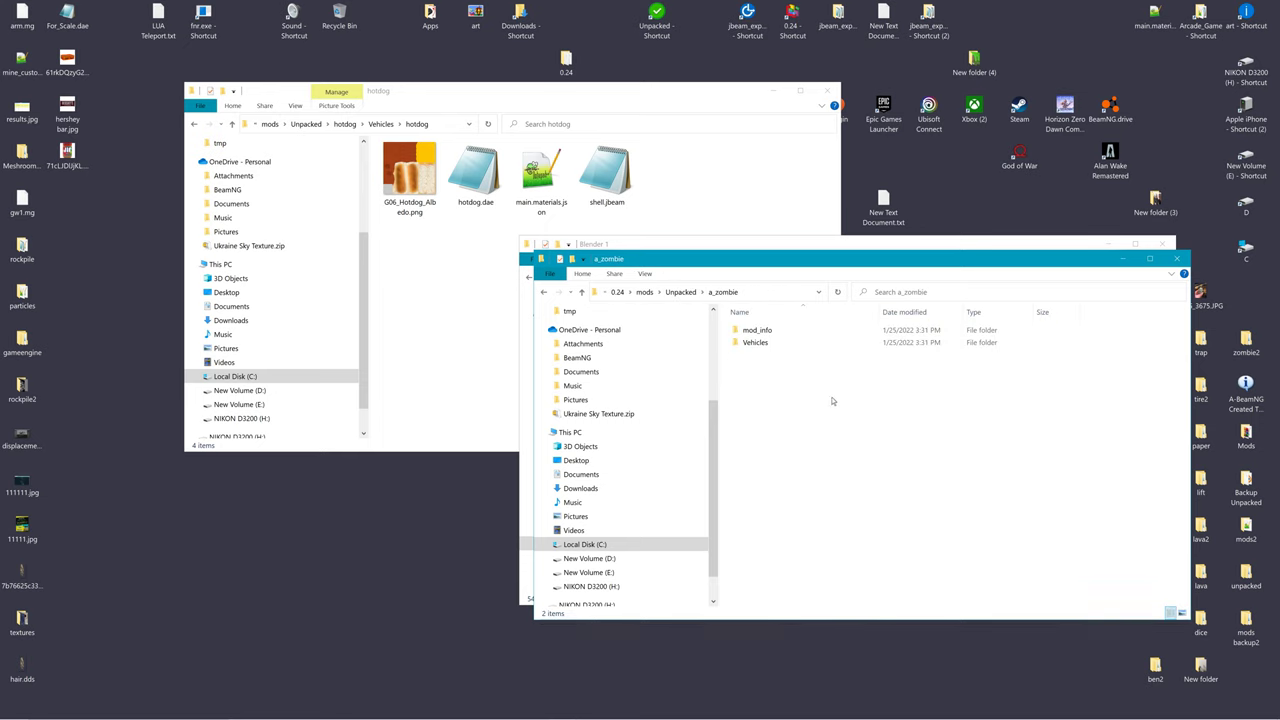
{"action": "double_click", "coordinate": [758, 346]}
{"action": "double_click", "coordinate": [762, 333]}
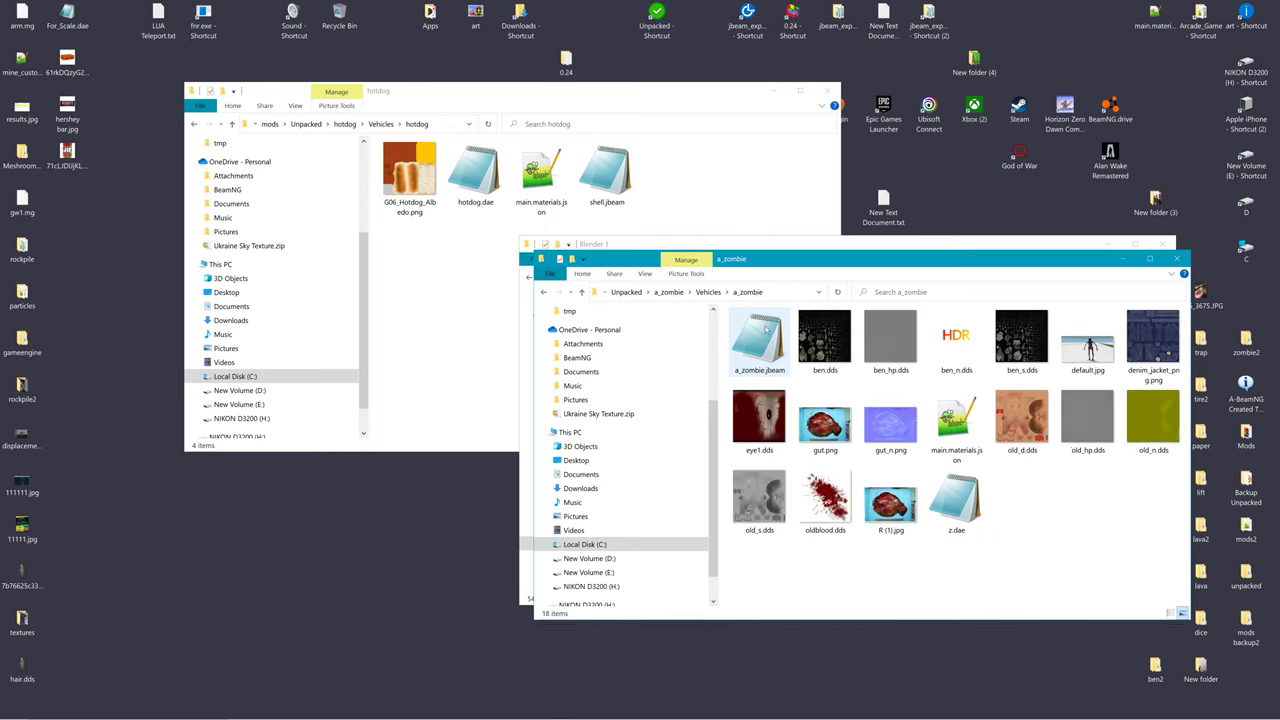
{"action": "left_click", "coordinate": [1176, 259]}
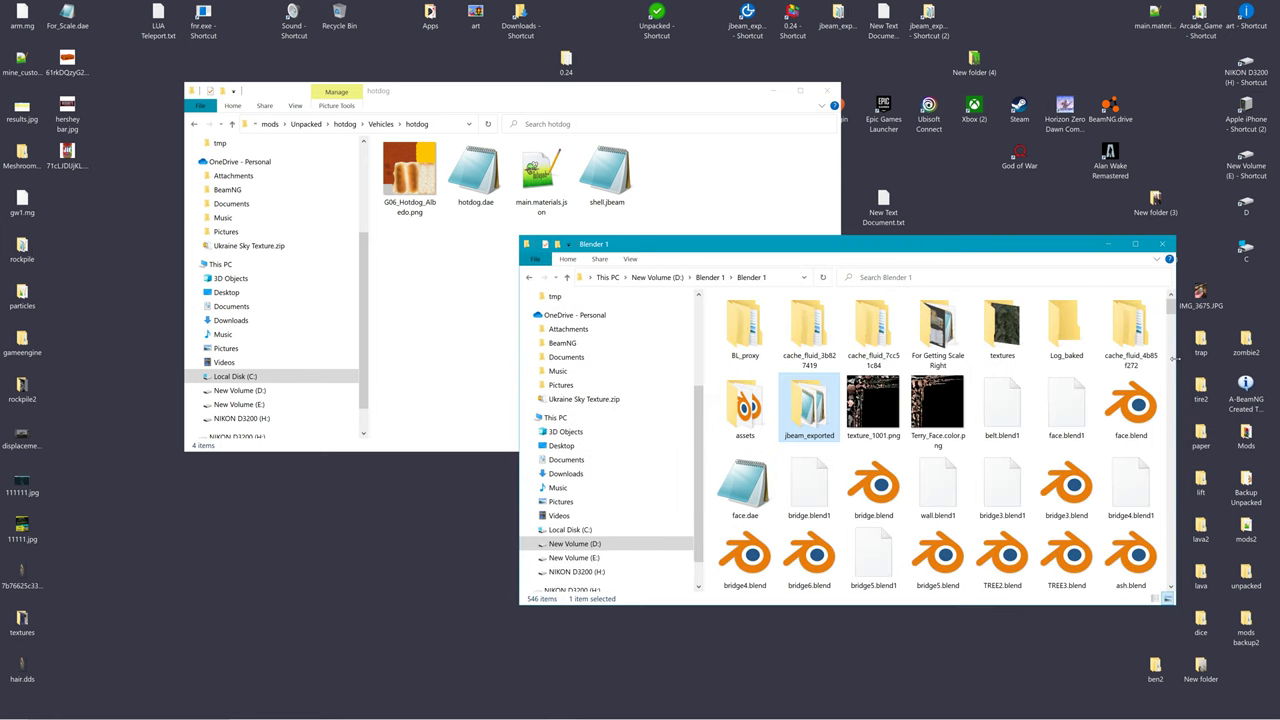
{"action": "double_click", "coordinate": [1246, 434]}
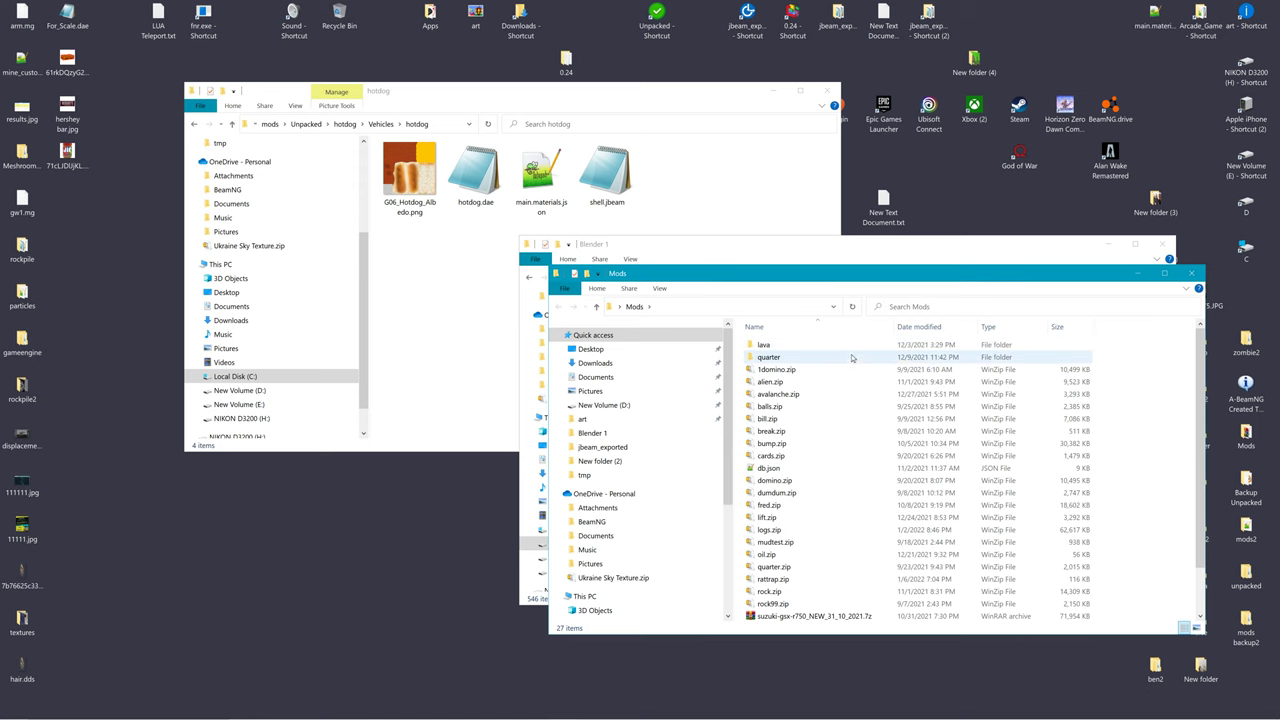
{"action": "left_click", "coordinate": [1191, 273]}
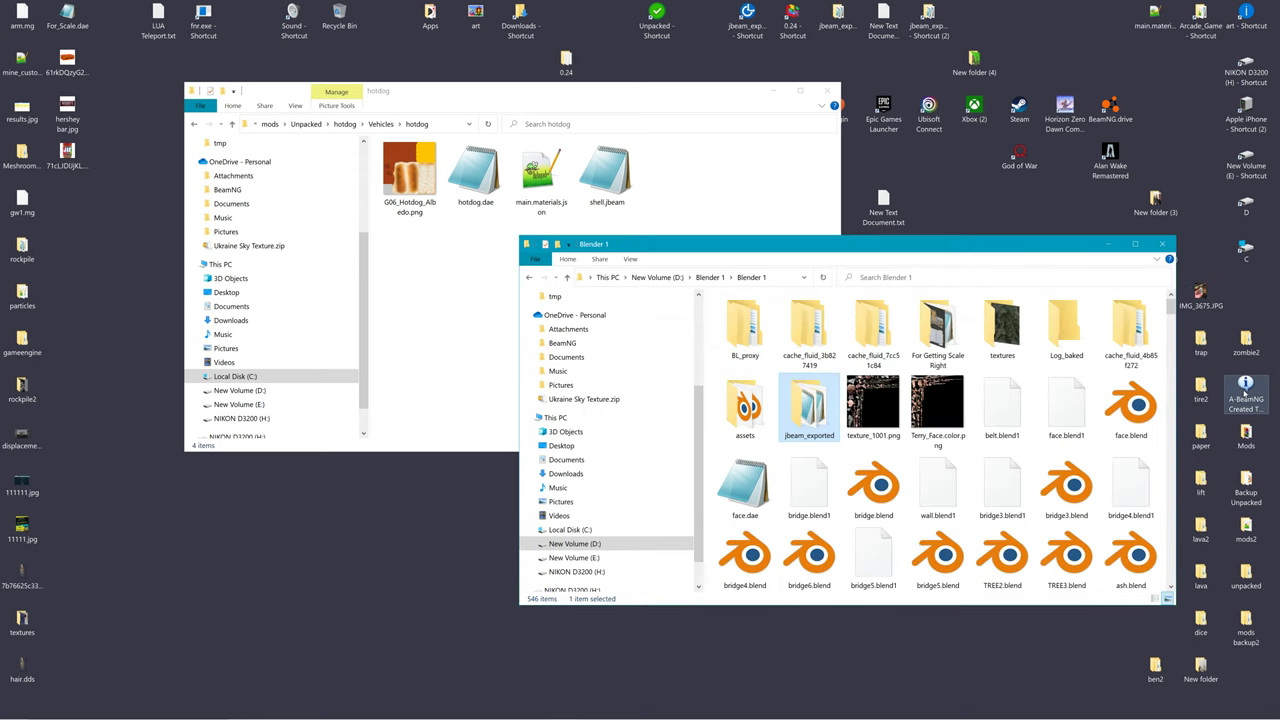
Step: Copy the LUA folder from tire2\Vehicles\tire2 into the hotdog vehicle folder
{"action": "double_click", "coordinate": [1192, 389]}
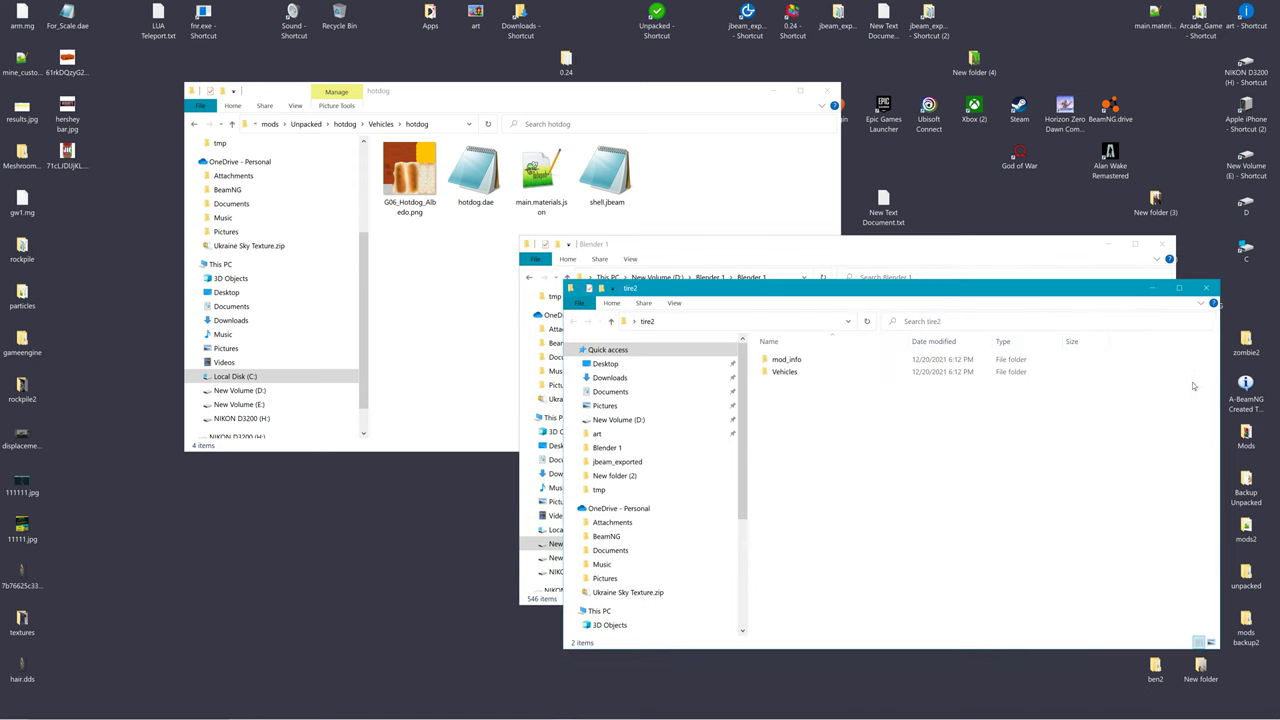
{"action": "double_click", "coordinate": [804, 372]}
{"action": "left_click", "coordinate": [789, 361]}
{"action": "double_click", "coordinate": [789, 361]}
{"action": "right_click", "coordinate": [790, 372]}
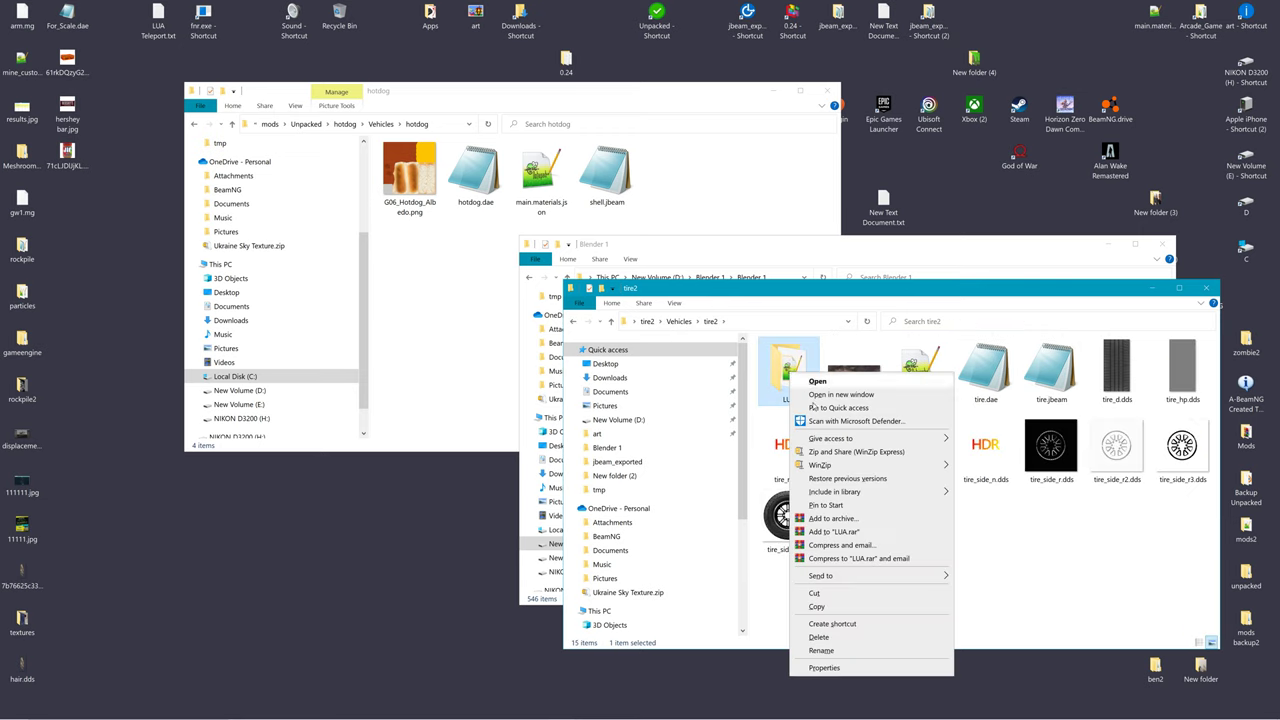
{"action": "left_click", "coordinate": [840, 606]}
{"action": "left_click", "coordinate": [674, 251]}
{"action": "right_click", "coordinate": [684, 186]}
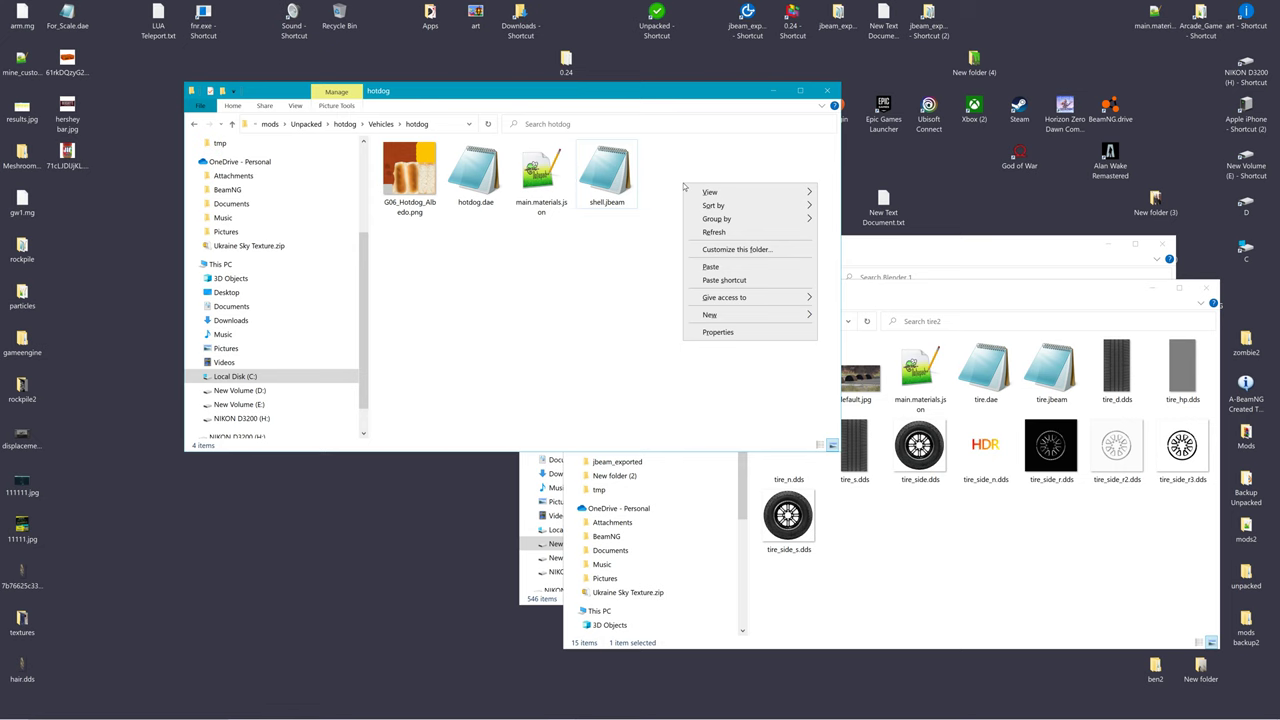
{"action": "left_click", "coordinate": [710, 266]}
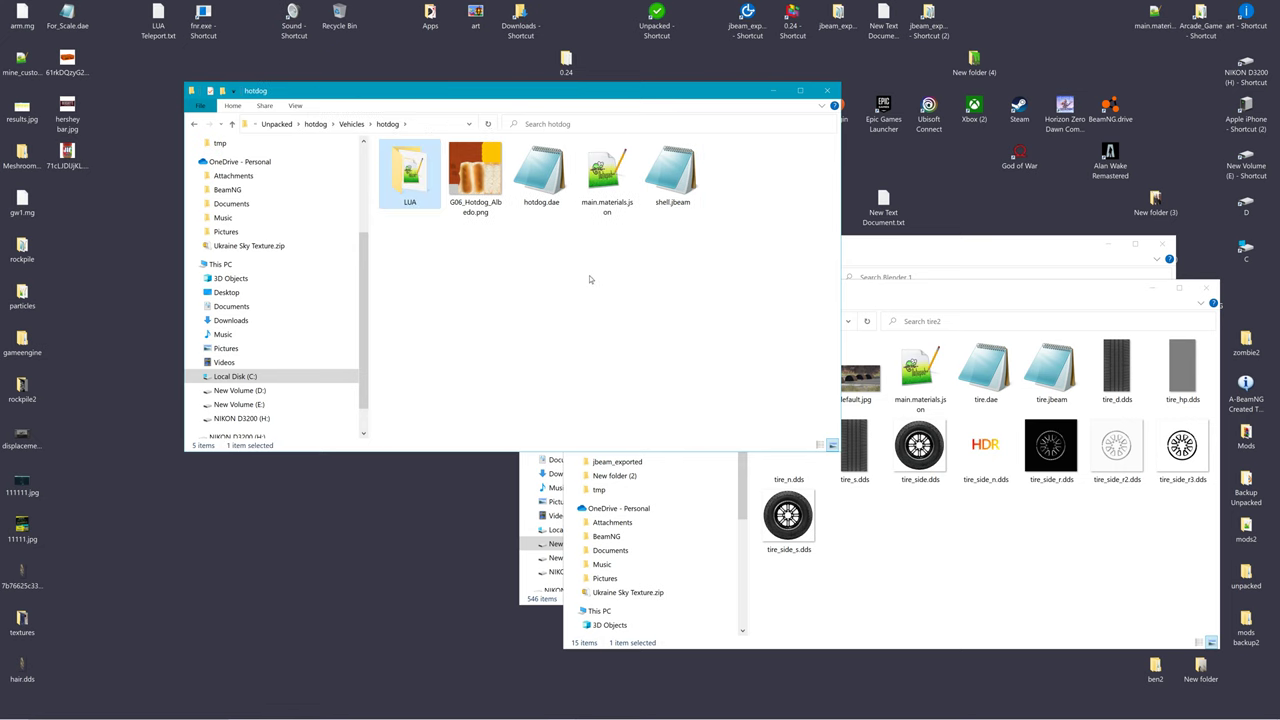
Step: Review spinning_blade.lua from the hotdog's LUA folder in Notepad++, and reload the modified shell.jbeam there
{"action": "double_click", "coordinate": [412, 172]}
{"action": "double_click", "coordinate": [420, 165]}
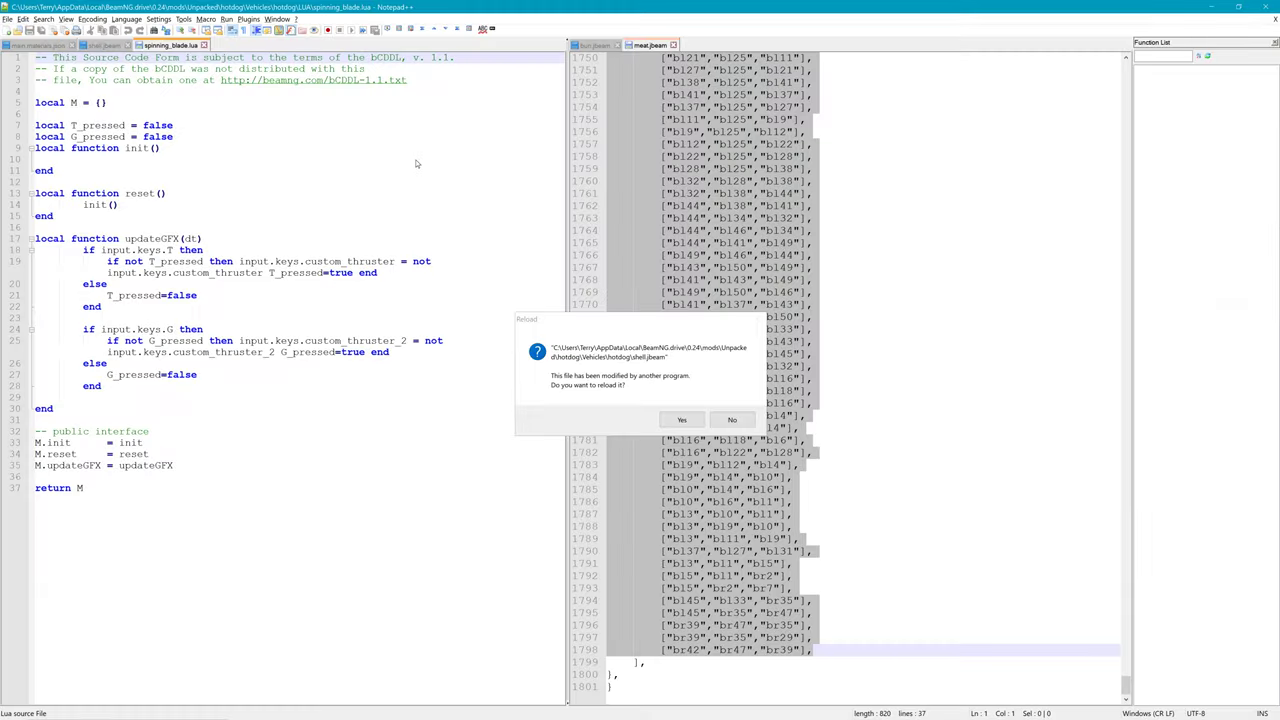
{"action": "left_click", "coordinate": [689, 421]}
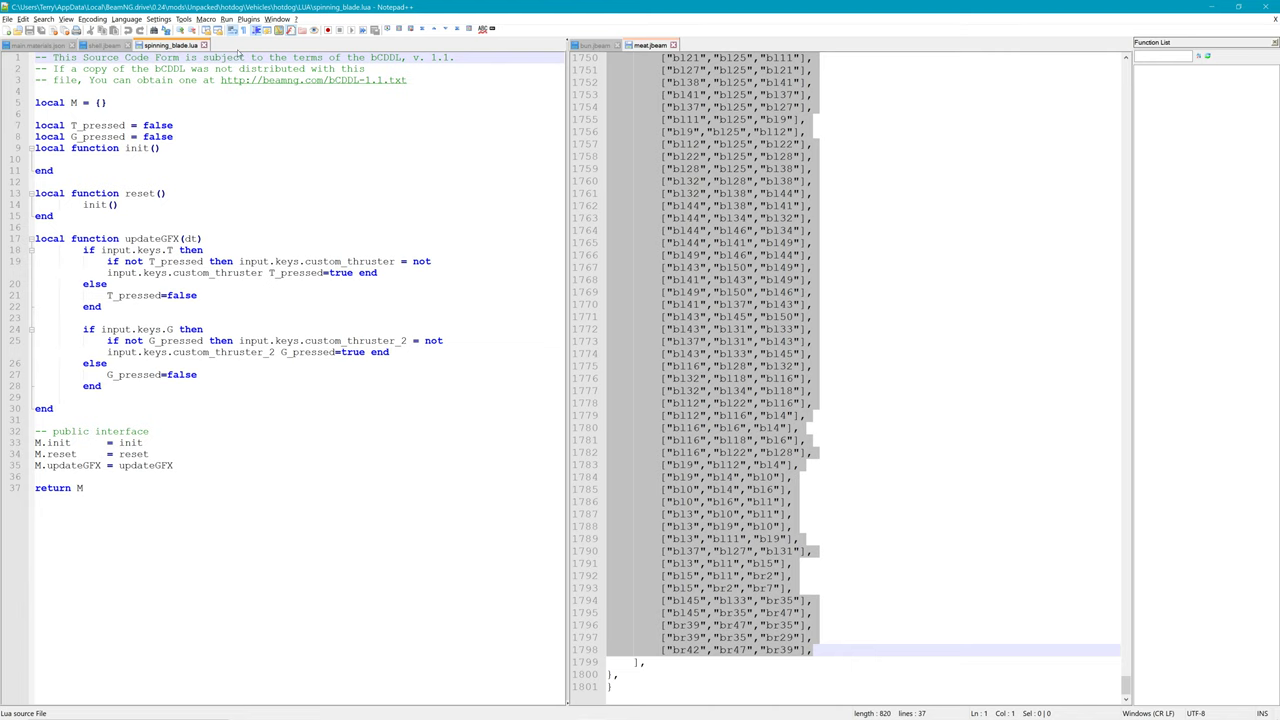
{"action": "left_click", "coordinate": [203, 45]}
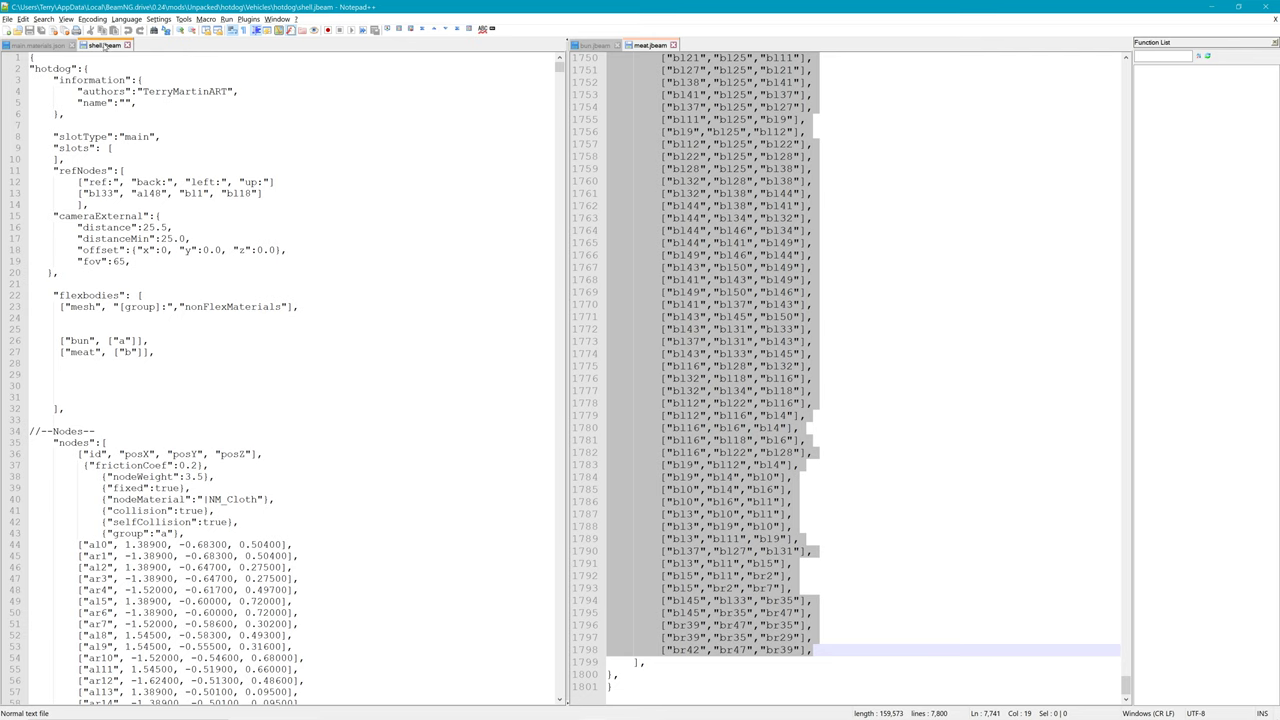
Step: Minimize Notepad++ and launch BeamNG.drive from the desktop
{"action": "left_click", "coordinate": [1210, 6]}
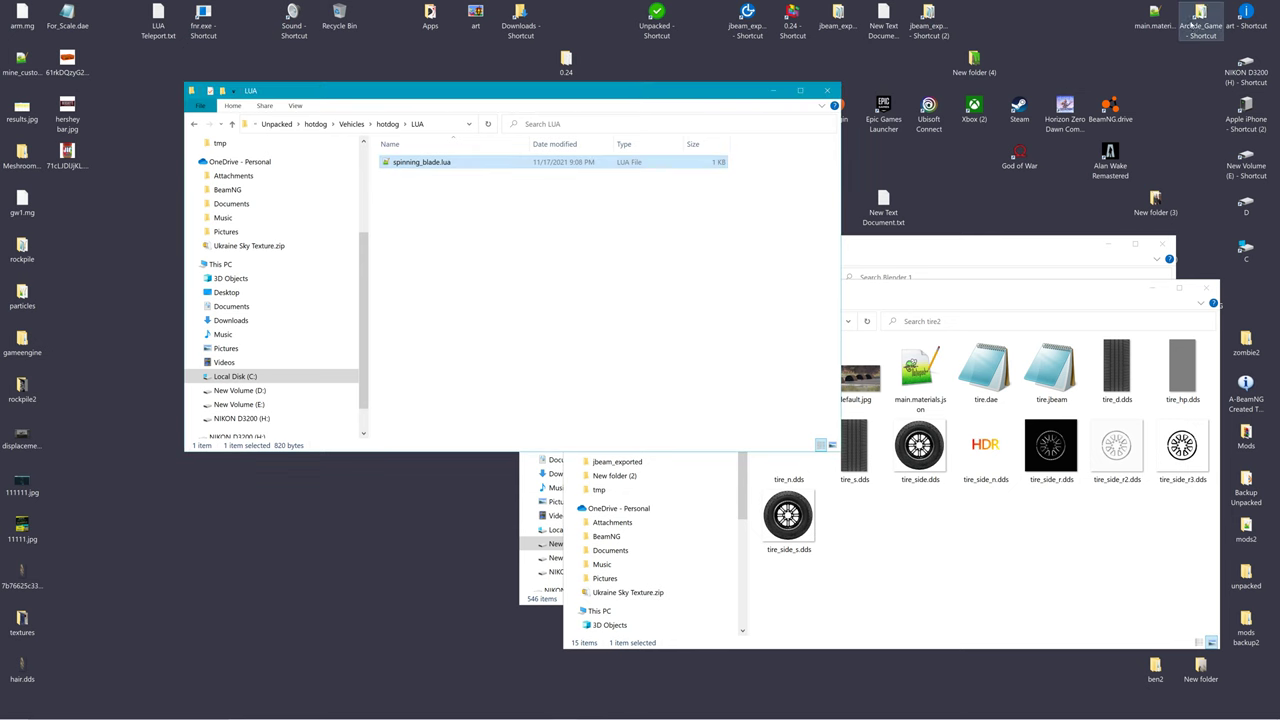
{"action": "double_click", "coordinate": [1120, 111]}
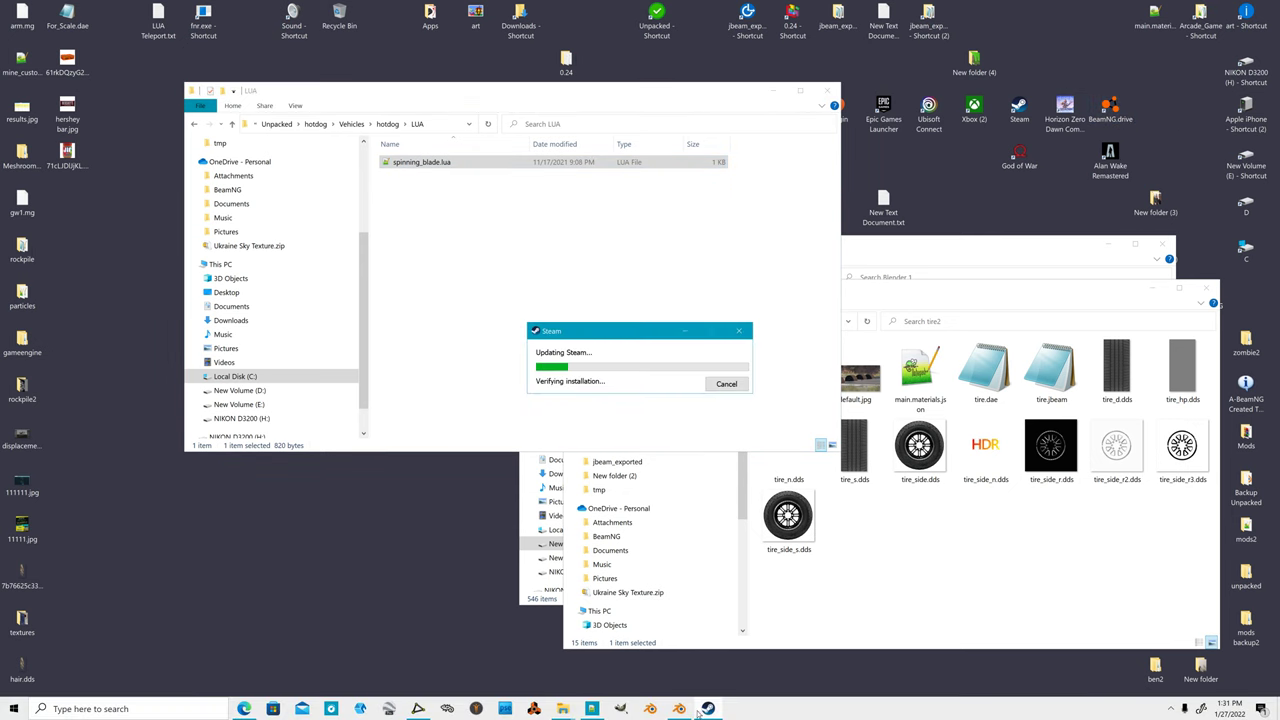
Step: Switch to Blender, deselect the bun and meat, and view the hotdog model from the side
{"action": "left_click", "coordinate": [651, 710]}
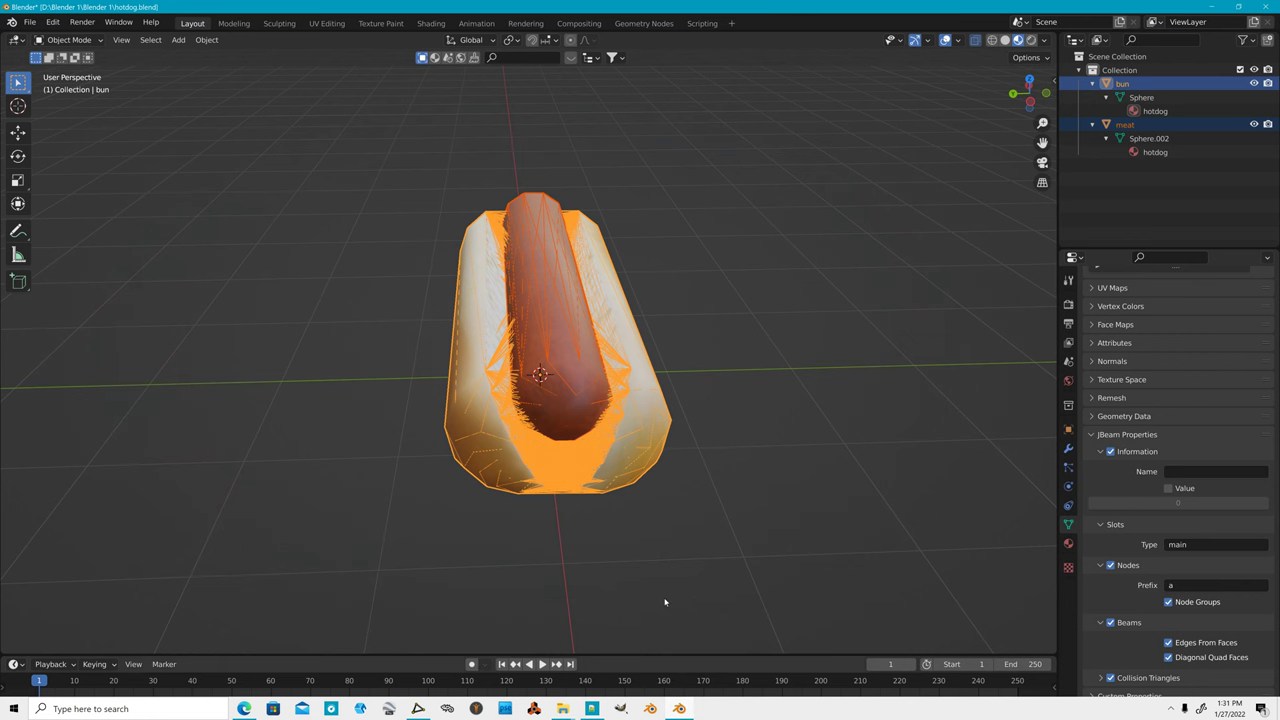
{"action": "left_click", "coordinate": [637, 230]}
{"action": "middle_click_drag", "start_coordinate": [785, 205], "coordinate": [709, 211]}
{"action": "scroll", "coordinate": [668, 267], "scroll_direction": "down", "scroll_amount": 3}
{"action": "mouse_move", "coordinate": [674, 291]}
{"action": "middle_mouse_down"}
{"action": "mouse_move", "coordinate": [691, 289]}
{"action": "mouse_move", "coordinate": [666, 297]}
{"action": "middle_mouse_up"}
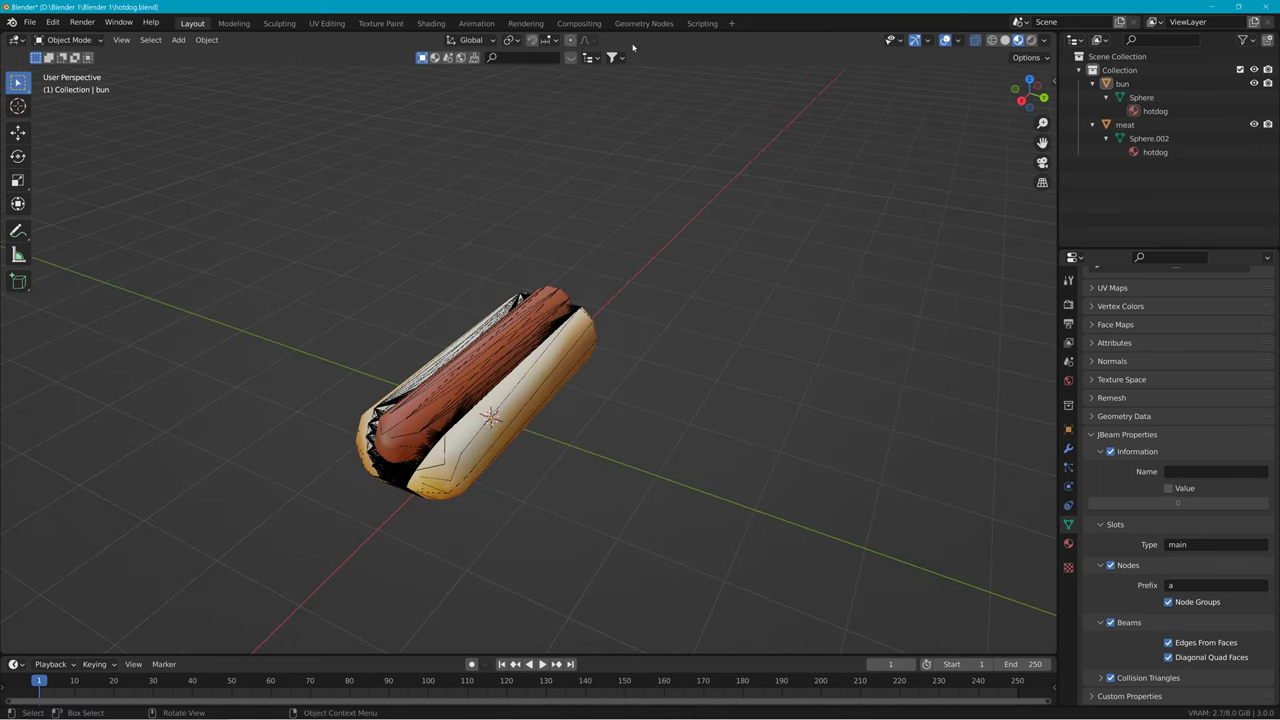
Step: Hide the viewport overlays to capture a clean screenshot of the hotdog, and turn the overlays back on
{"action": "left_click", "coordinate": [945, 40]}
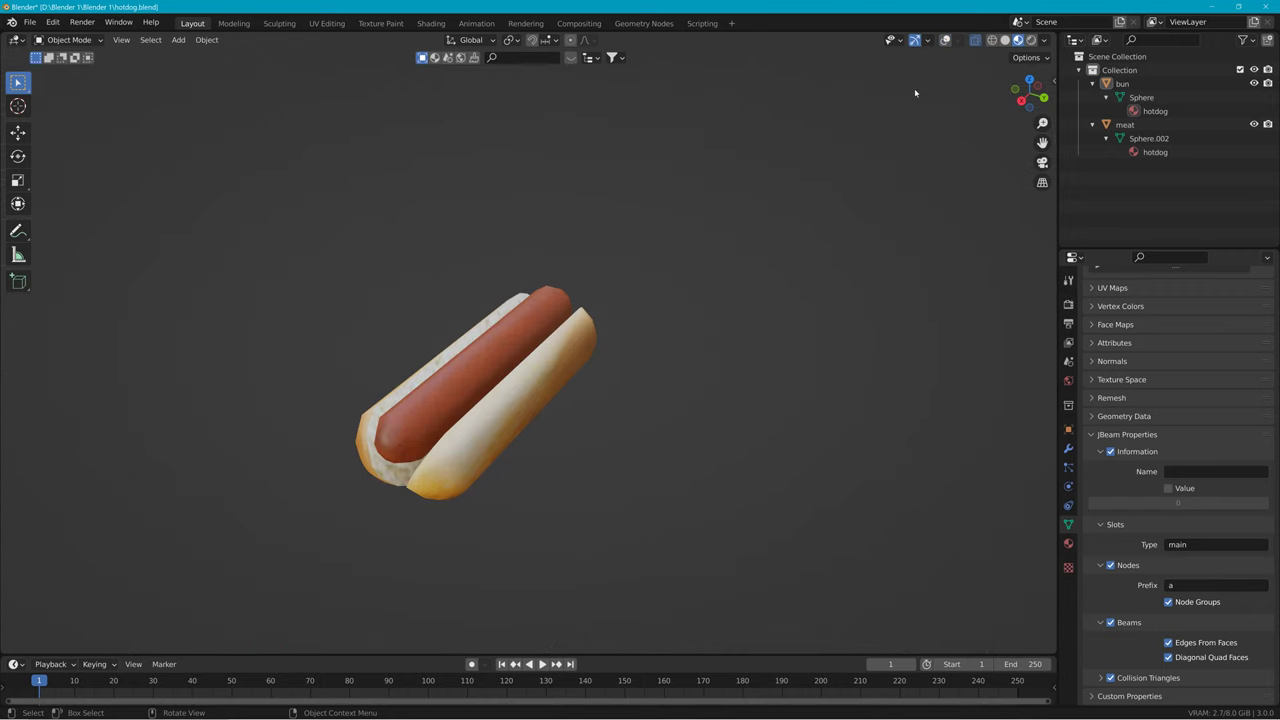
{"action": "left_click", "coordinate": [945, 40]}
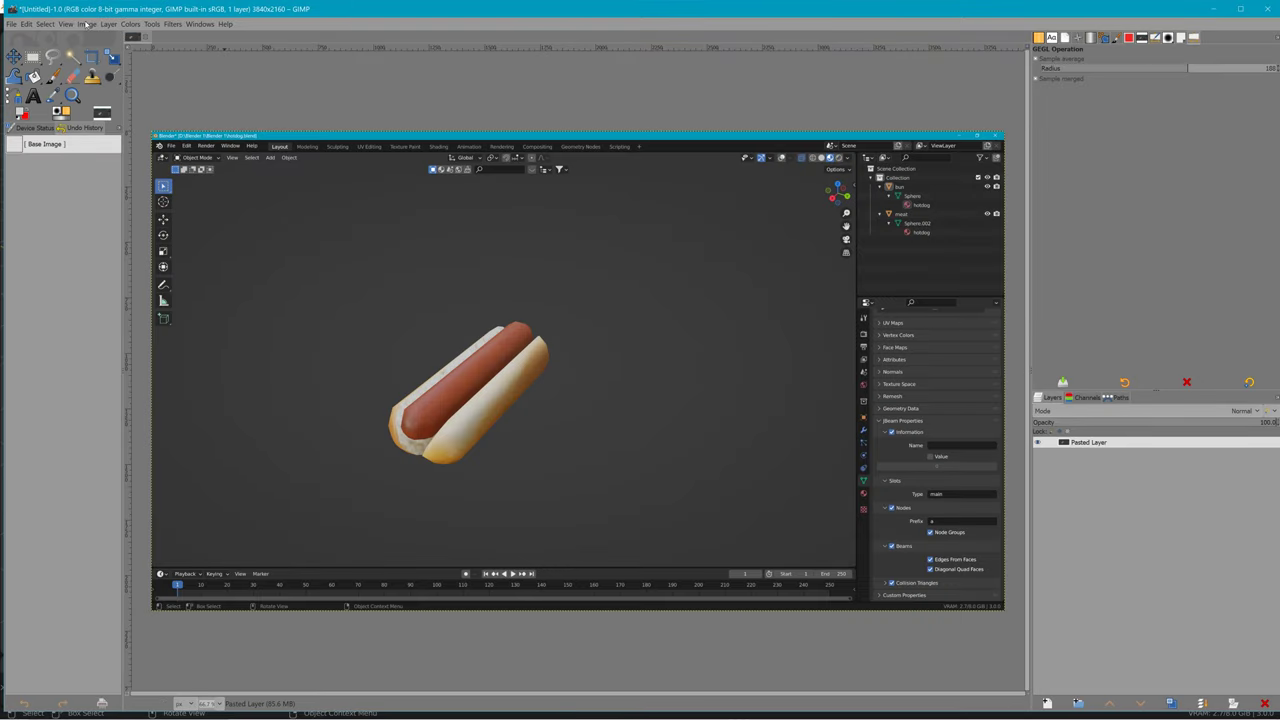
Step: In GIMP, crop the pasted screenshot to a 2:1 area of 1608 x 804 px around the hotdog, and trim the layer to match
{"action": "left_click", "coordinate": [91, 57]}
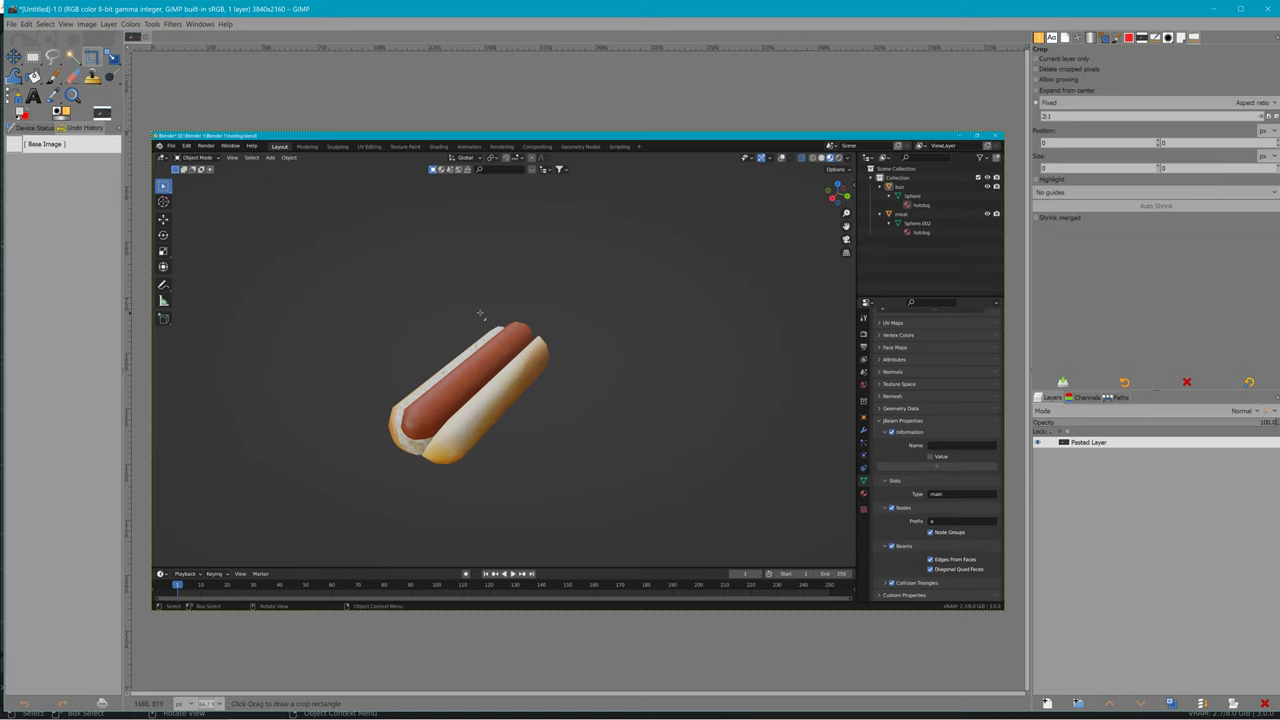
{"action": "left_click_drag", "start_coordinate": [303, 303], "coordinate": [660, 480]}
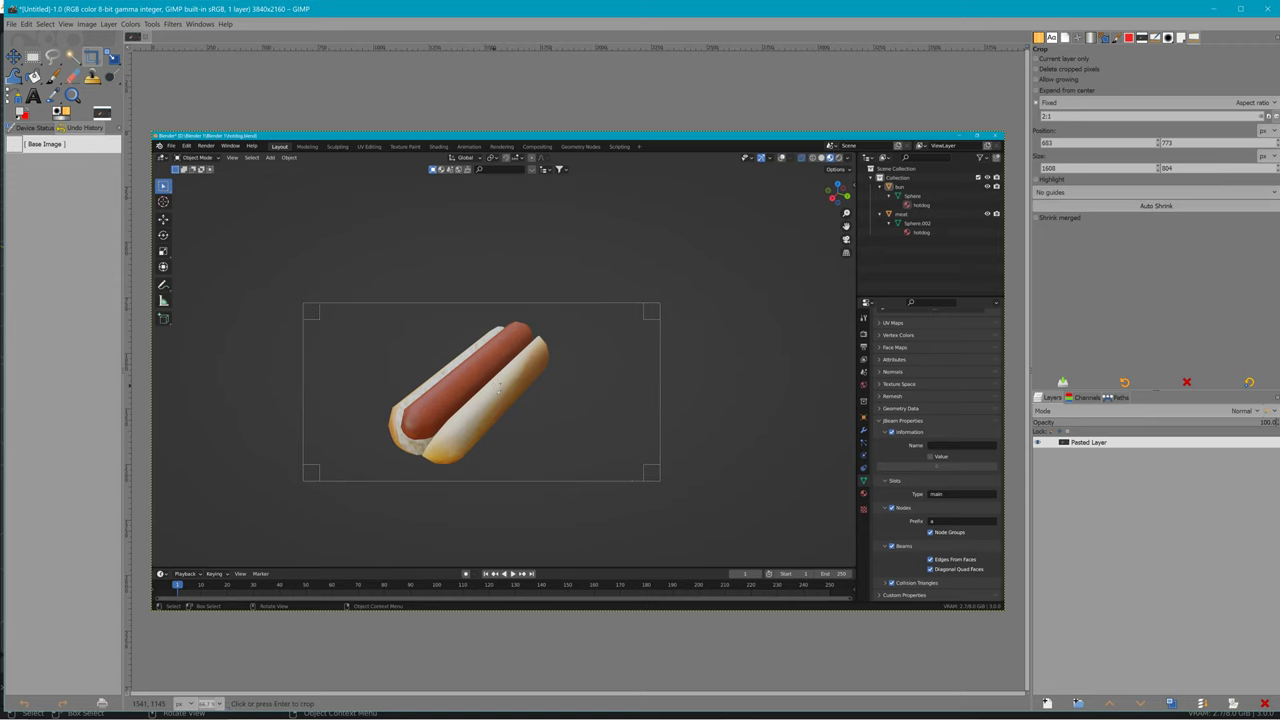
{"action": "left_click", "coordinate": [499, 388]}
{"action": "left_click", "coordinate": [33, 57]}
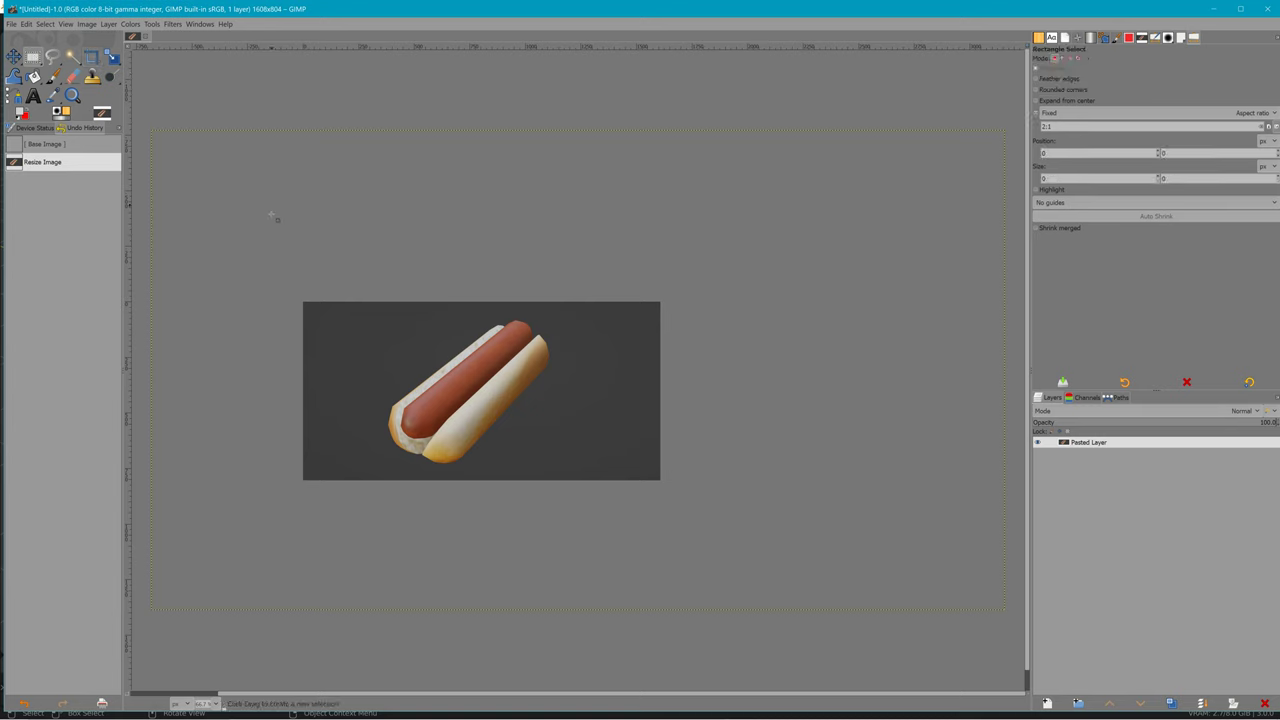
{"action": "left_click_drag", "start_coordinate": [303, 302], "coordinate": [660, 480]}
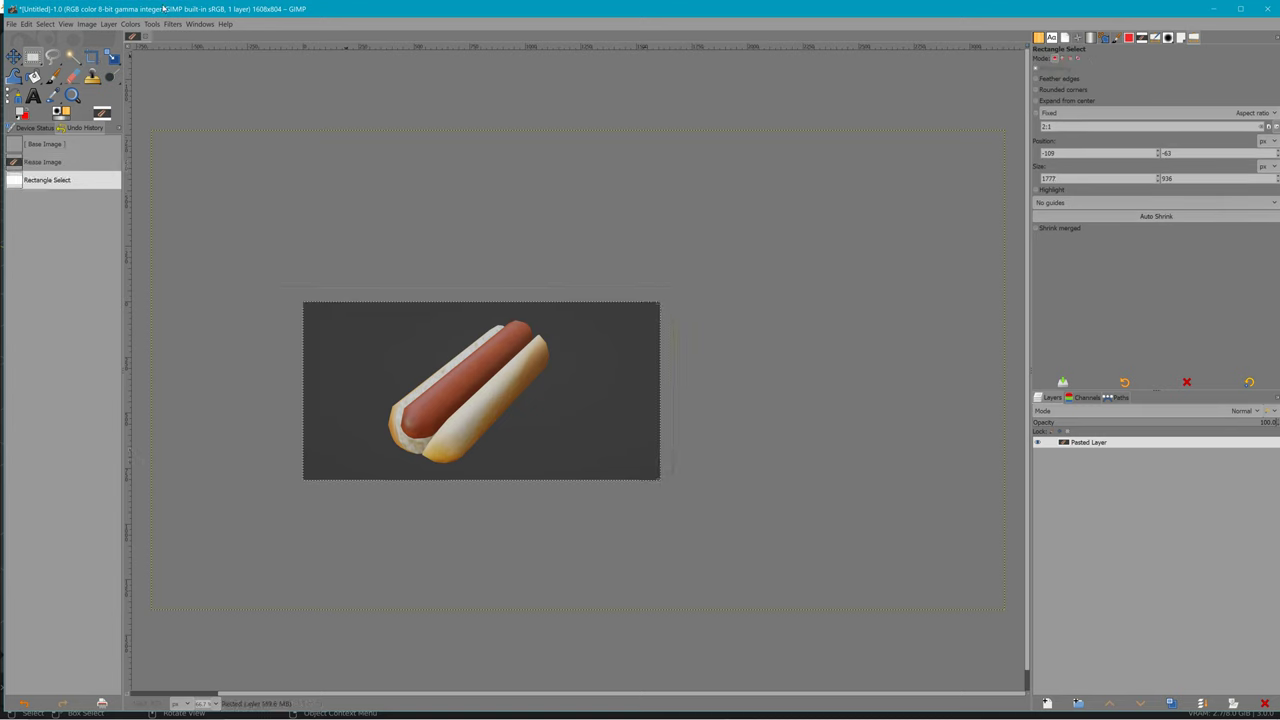
{"action": "left_click", "coordinate": [86, 24]}
{"action": "left_click", "coordinate": [138, 180]}
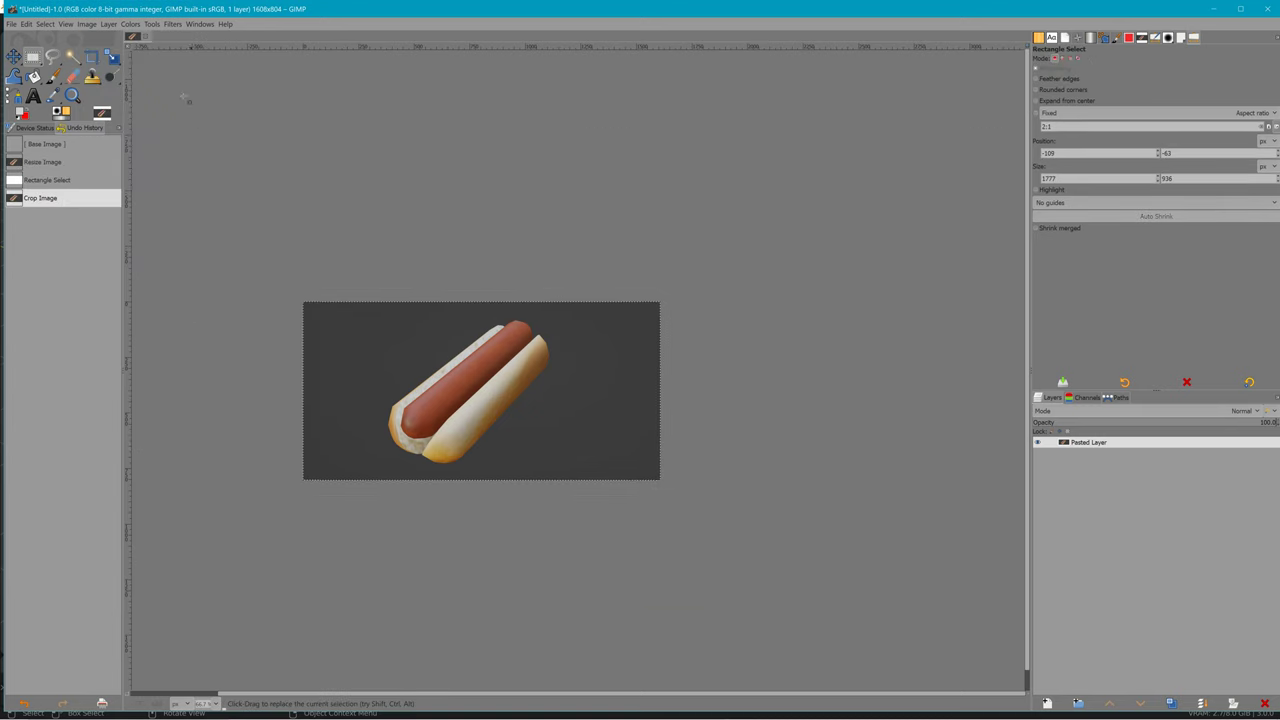
Step: Scale the cropped hotdog image to 400 x 200 px
{"action": "left_click", "coordinate": [88, 24]}
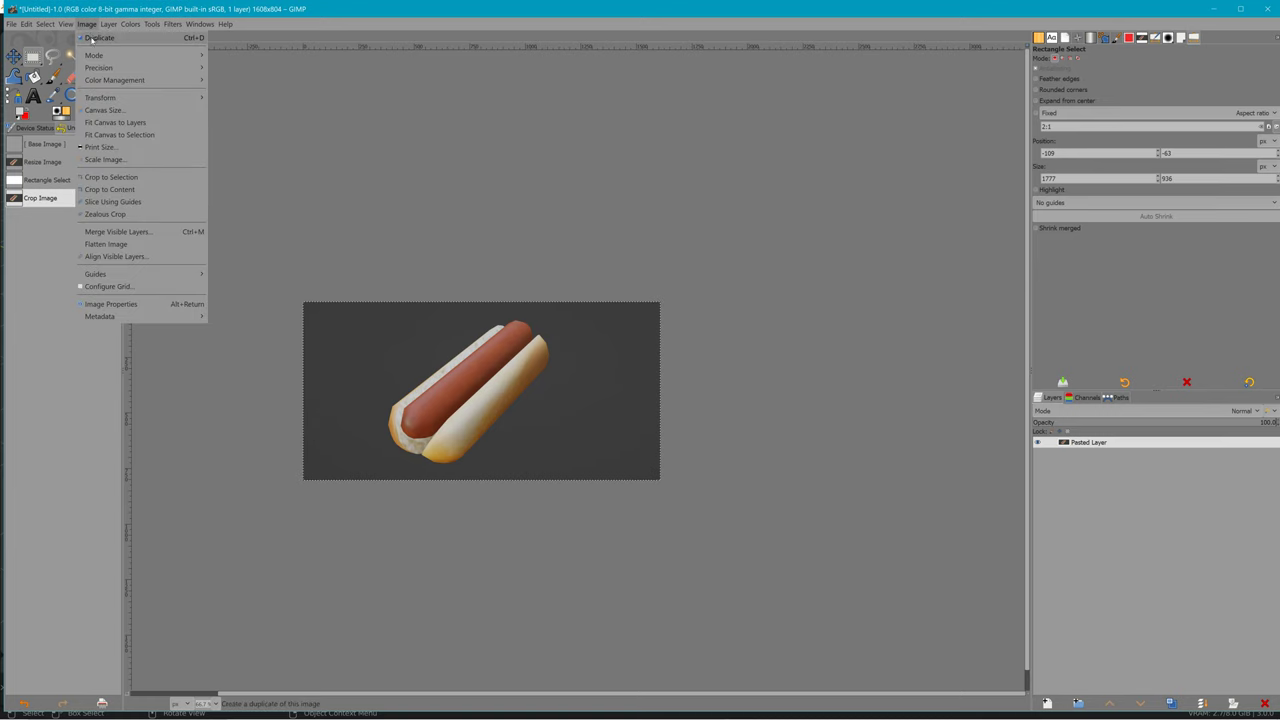
{"action": "left_click", "coordinate": [138, 162]}
{"action": "type", "text": "400"}
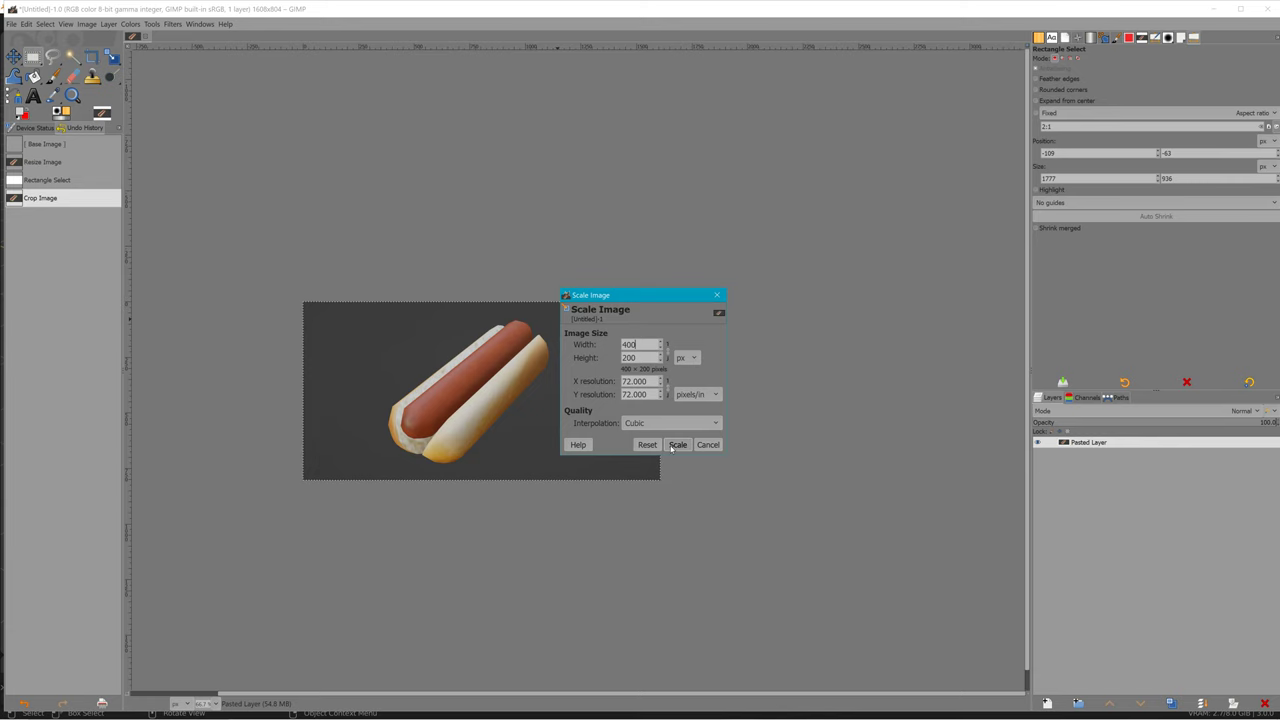
{"action": "left_click", "coordinate": [673, 445]}
Step: Export the image as default.jpg at quality 90 to the unpacked mod folder hotdog/Vehicles/hotdog
{"action": "left_click", "coordinate": [11, 23]}
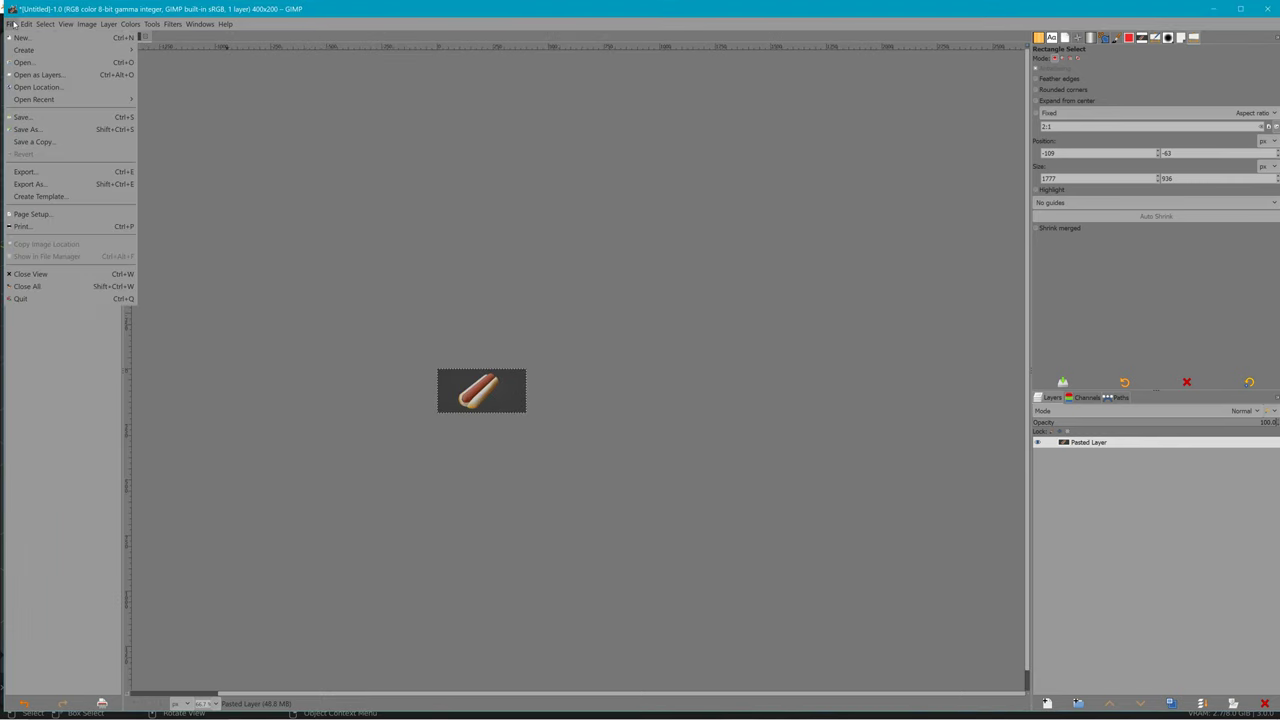
{"action": "left_click", "coordinate": [32, 184]}
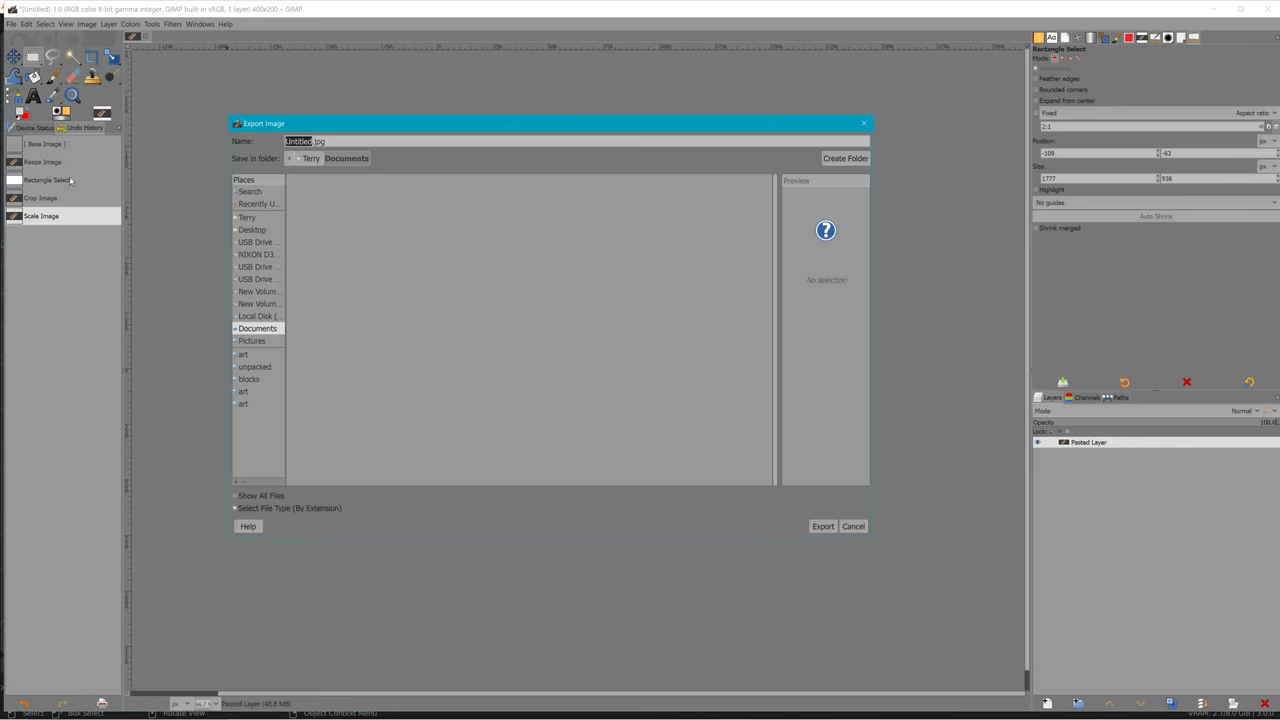
{"action": "left_click", "coordinate": [265, 366]}
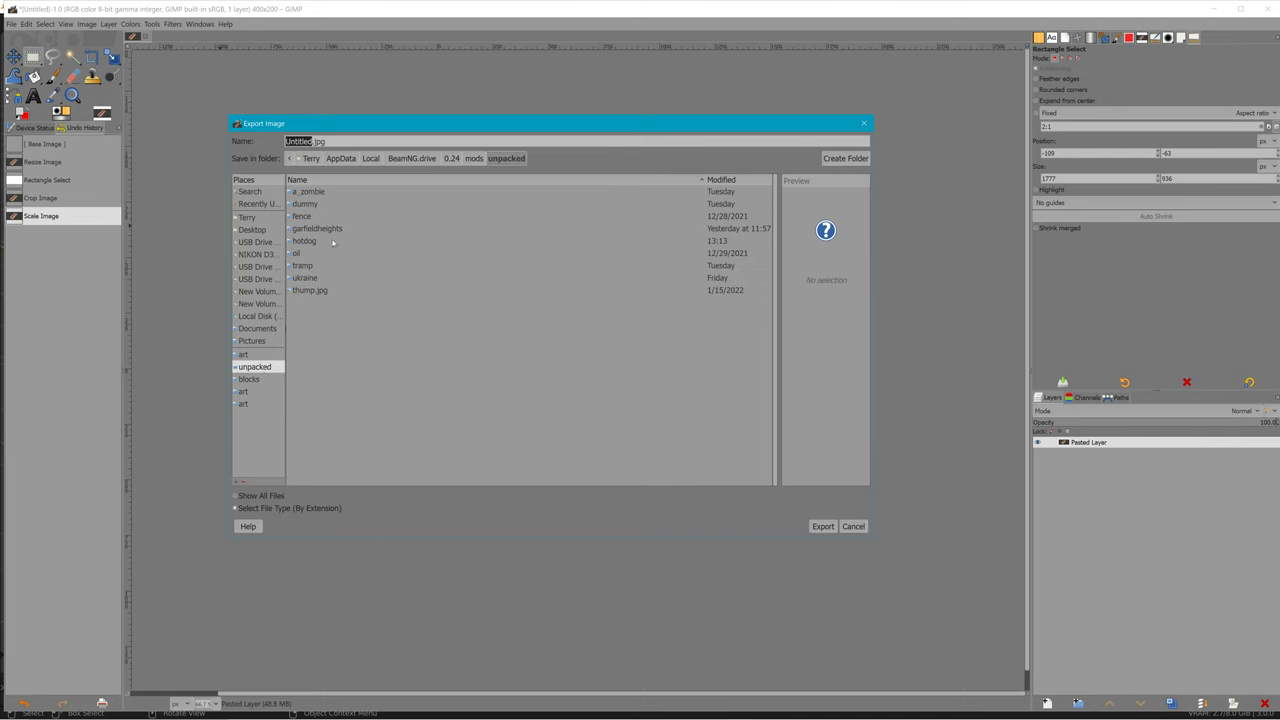
{"action": "double_click", "coordinate": [304, 241]}
{"action": "double_click", "coordinate": [304, 204]}
{"action": "left_click", "coordinate": [312, 194]}
{"action": "double_click", "coordinate": [304, 191]}
{"action": "left_click", "coordinate": [326, 141]}
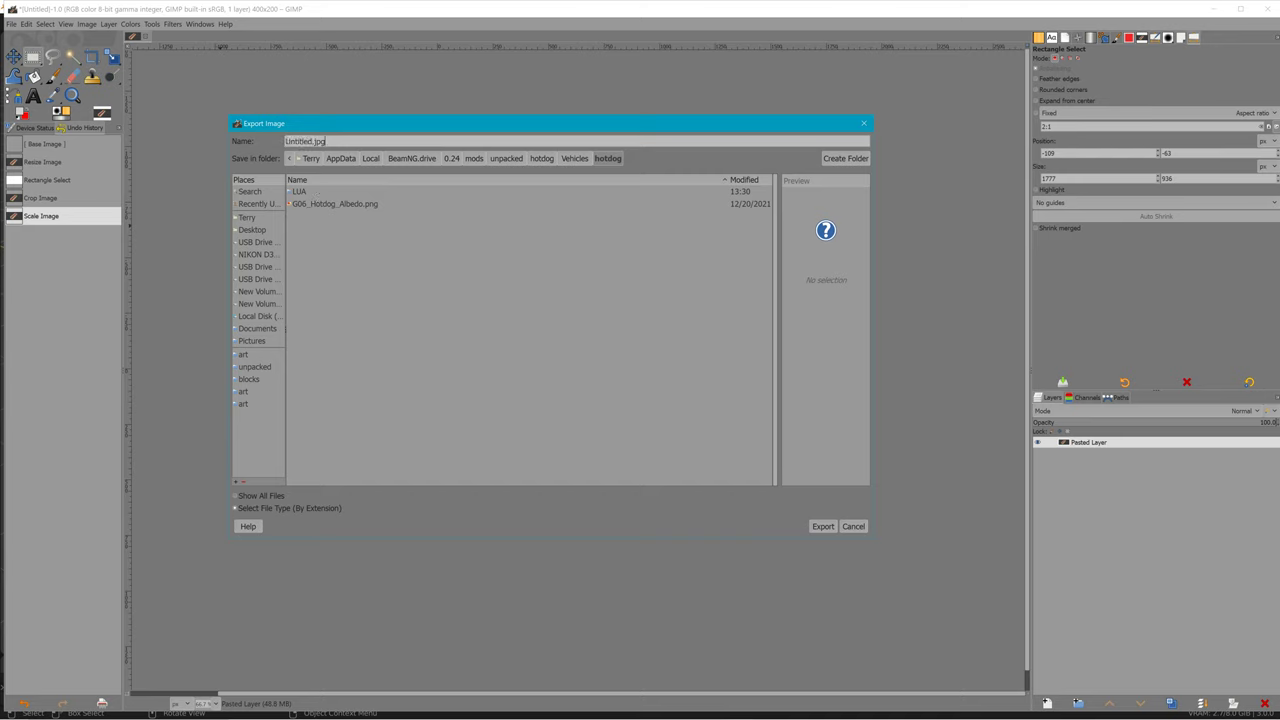
{"action": "double_click", "coordinate": [298, 141]}
{"action": "type", "text": "default"}
{"action": "left_click", "coordinate": [822, 527]}
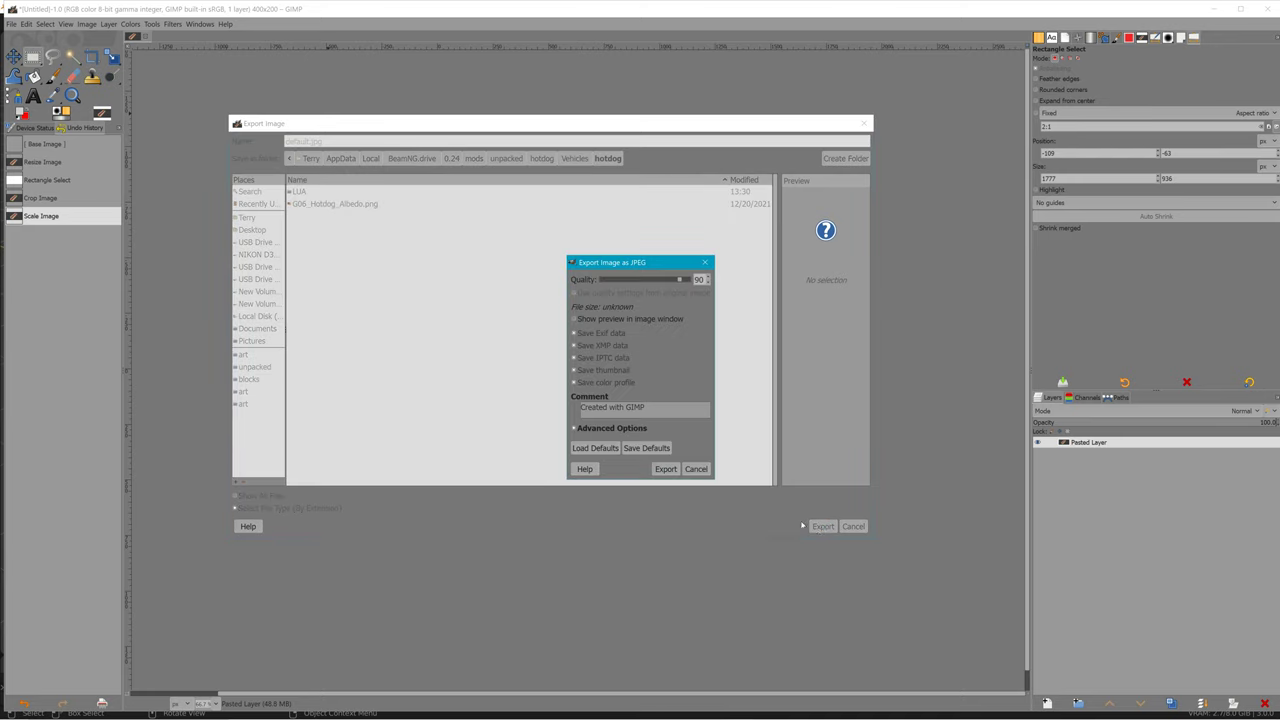
{"action": "left_click", "coordinate": [665, 469]}
Step: Crop the image to a 1:1 square of 200 x 200 px around the hotdog, and trim the layer to match
{"action": "left_click", "coordinate": [91, 57]}
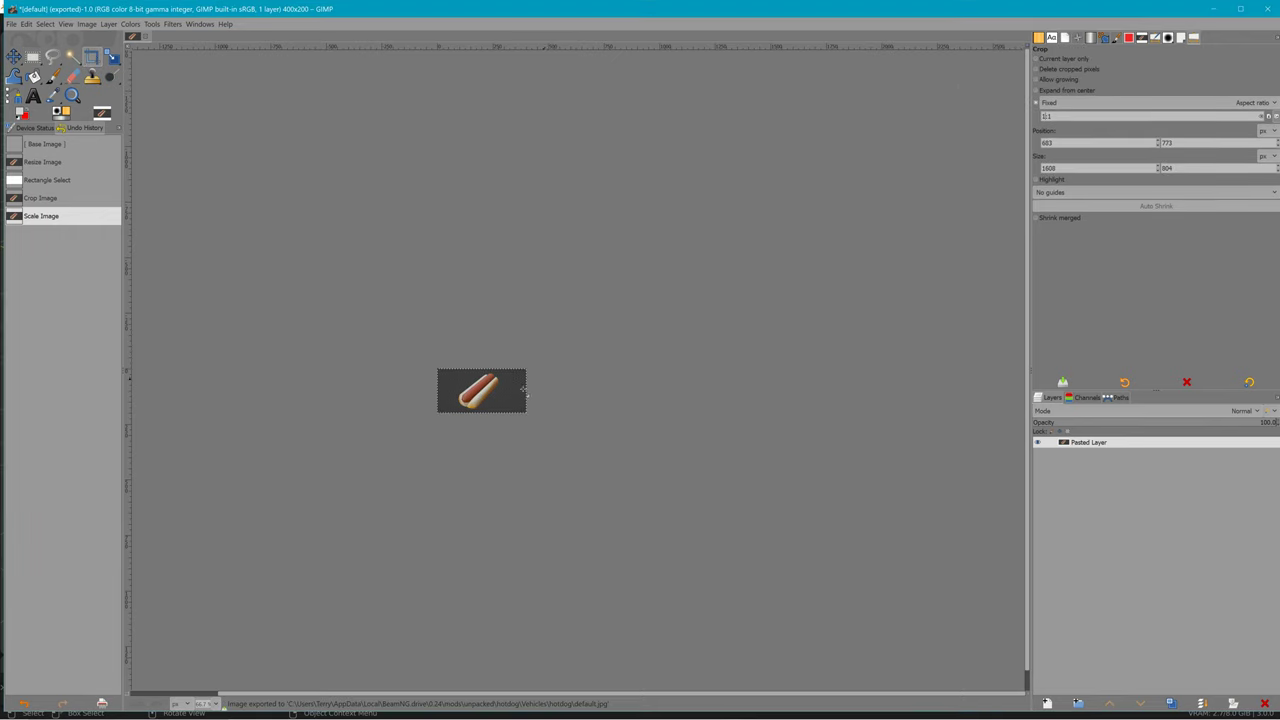
{"action": "left_click_drag", "start_coordinate": [451, 350], "coordinate": [611, 537]}
{"action": "left_click_drag", "start_coordinate": [478, 390], "coordinate": [483, 390]}
{"action": "key", "text": "Return"}
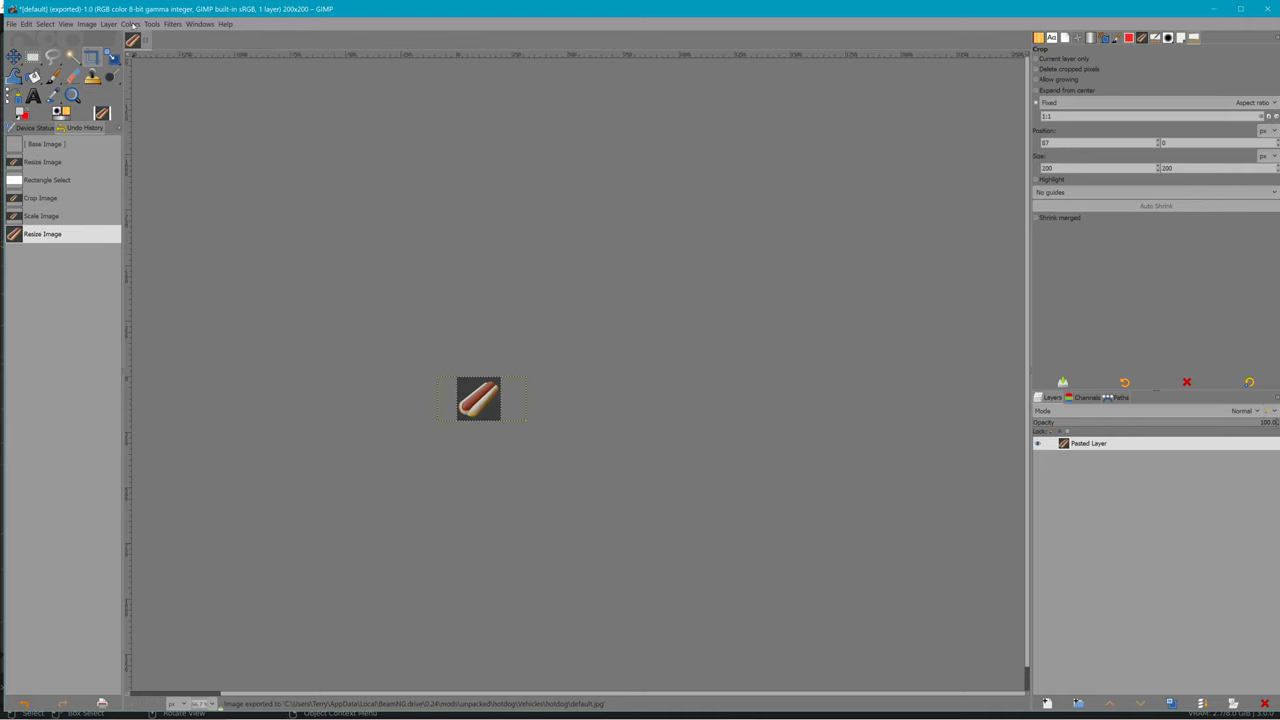
{"action": "left_click", "coordinate": [87, 24]}
{"action": "left_click", "coordinate": [131, 177]}
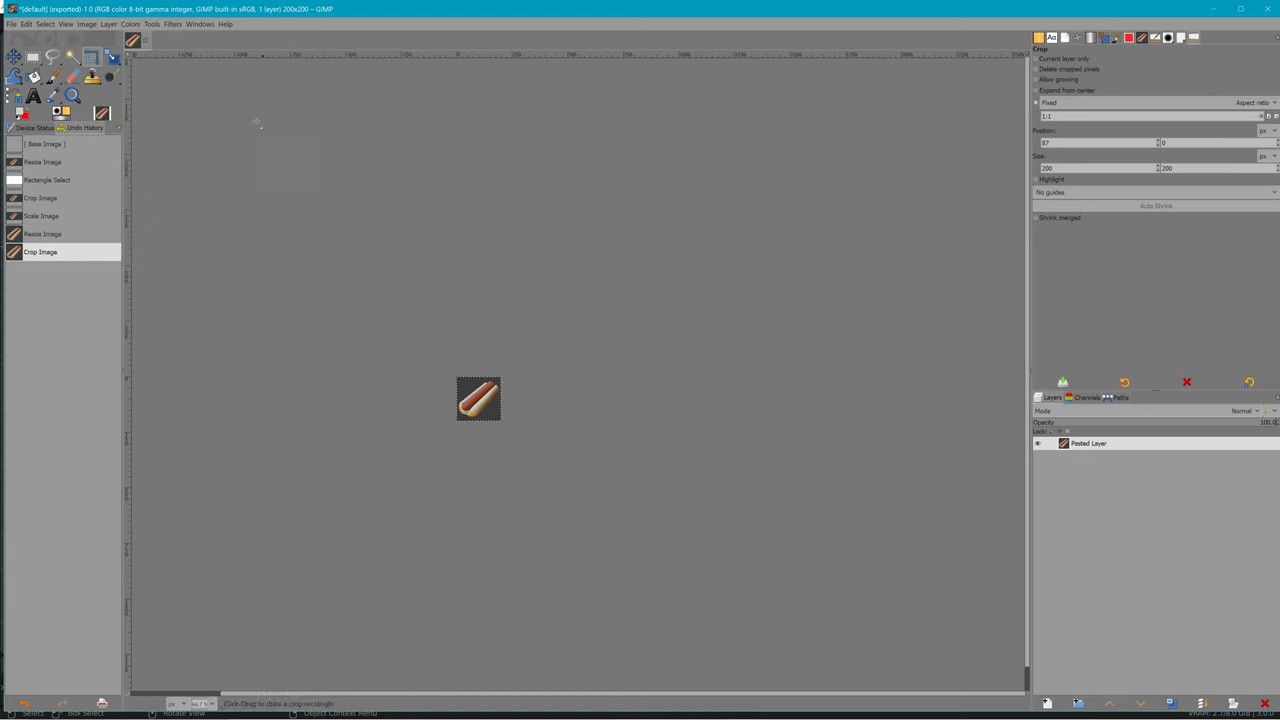
Step: Scale the square hotdog image to 92 x 92 px
{"action": "left_click", "coordinate": [88, 24]}
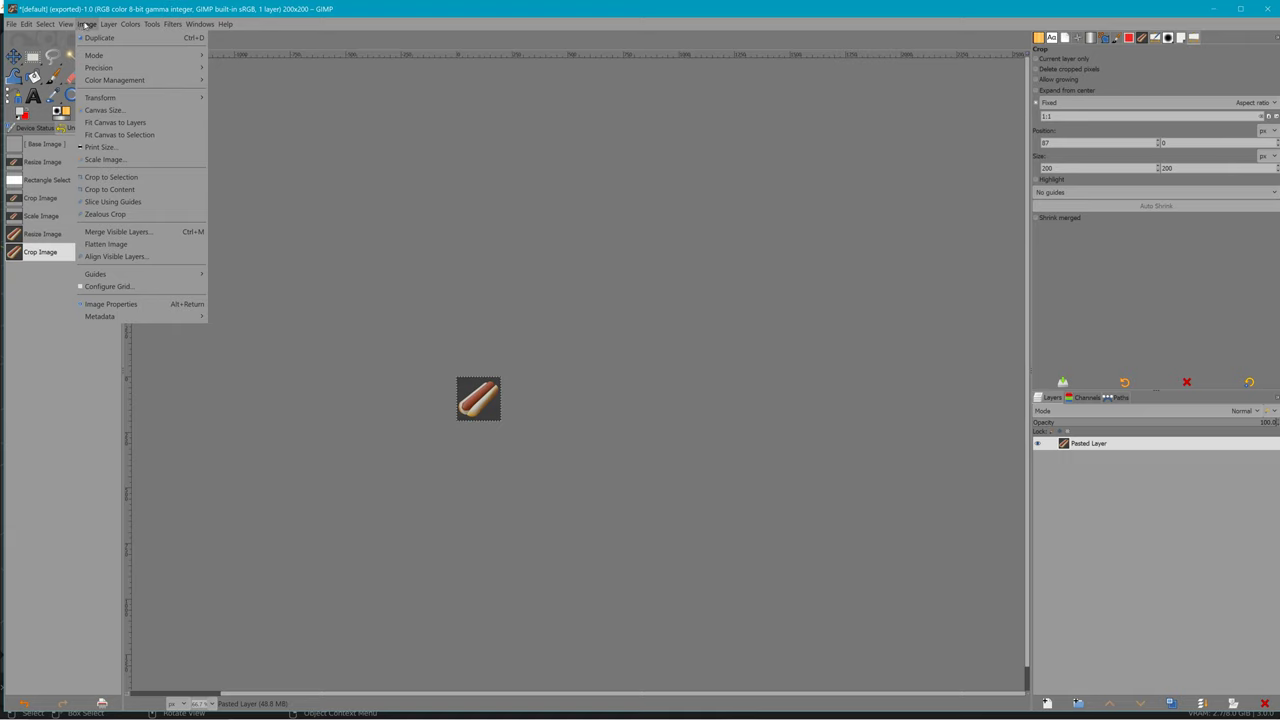
{"action": "left_click", "coordinate": [105, 159]}
{"action": "type", "text": "92"}
{"action": "left_click", "coordinate": [680, 444]}
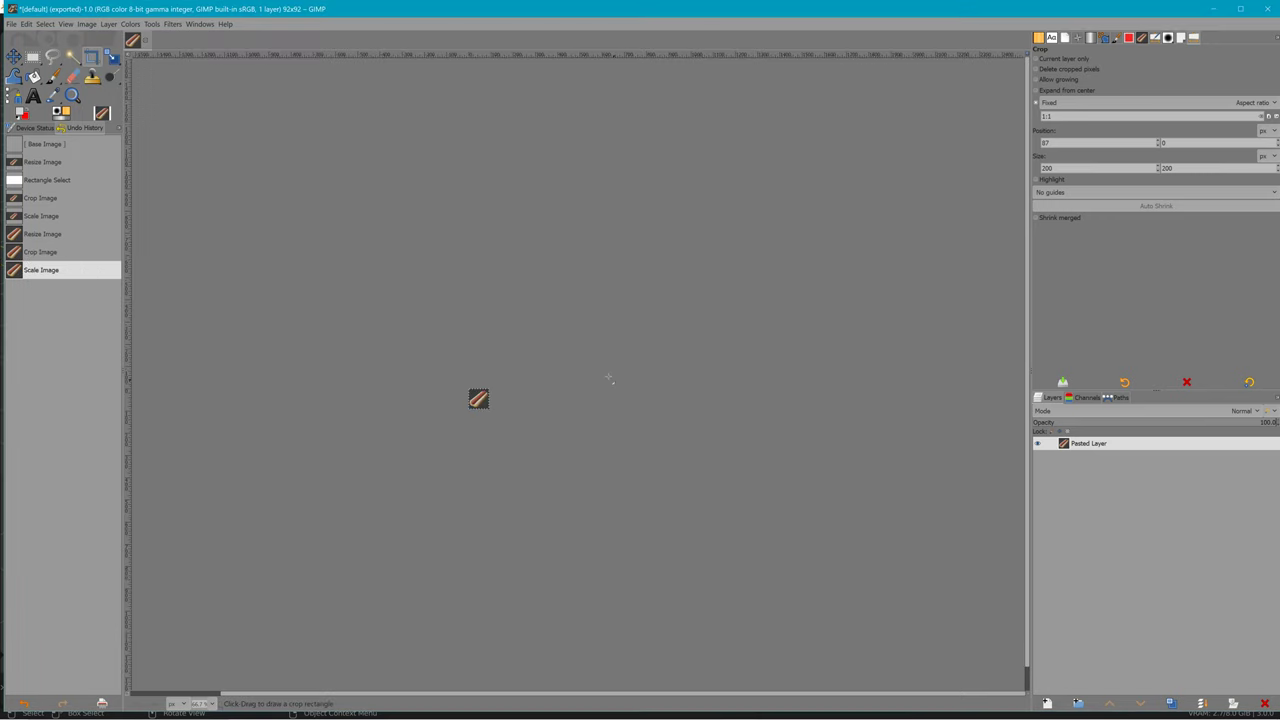
Step: Export the square image as icon.jpg at JPEG quality 90 into the hotdog vehicle's LUA folder
{"action": "left_click", "coordinate": [11, 23]}
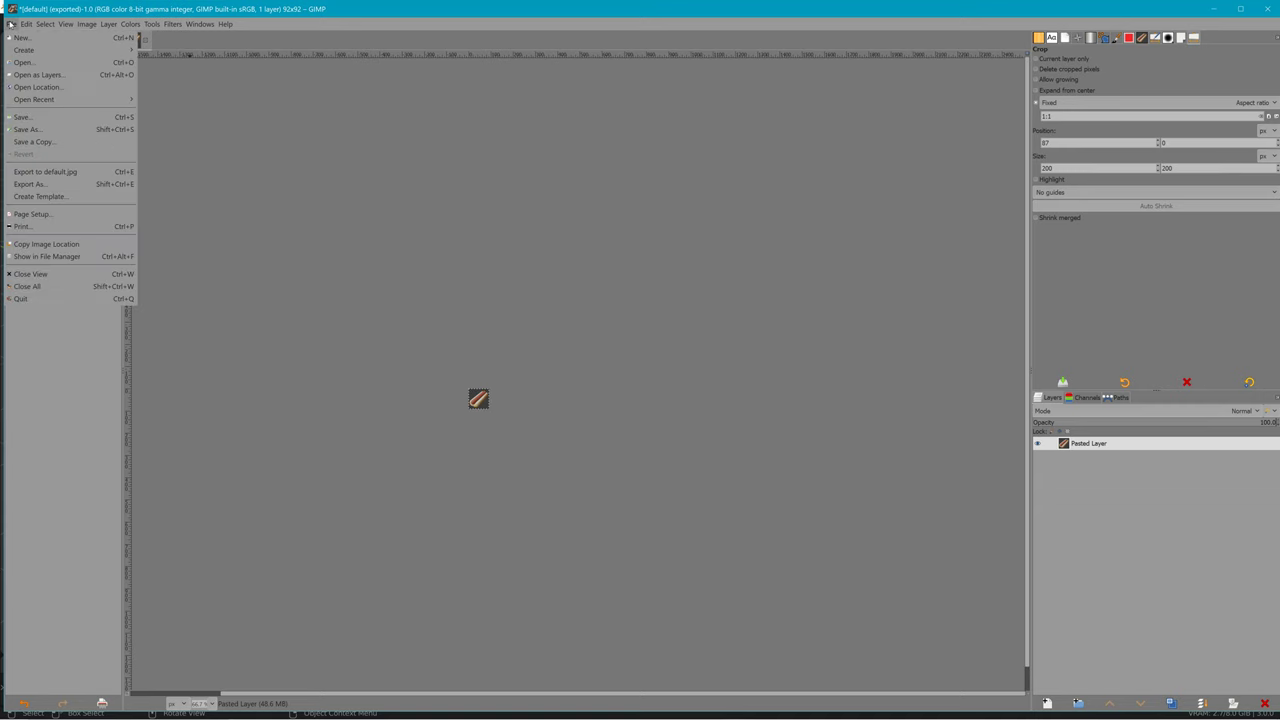
{"action": "left_click", "coordinate": [50, 177]}
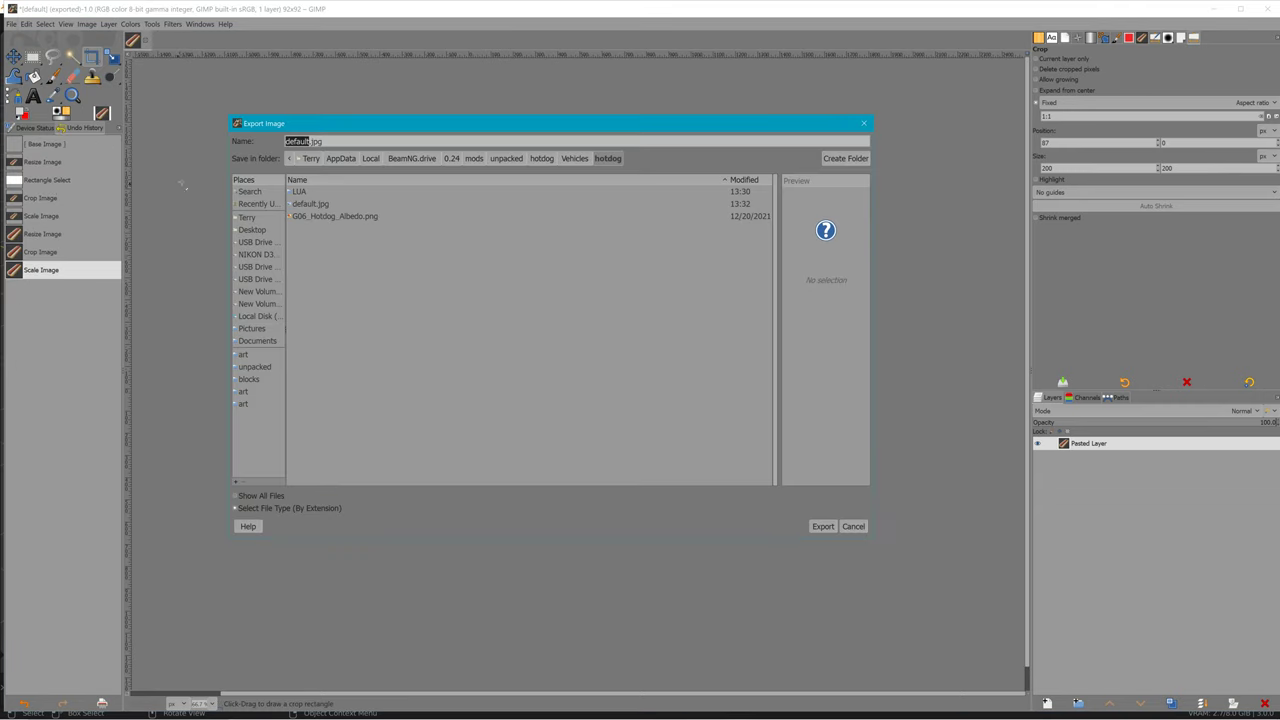
{"action": "left_click", "coordinate": [309, 141]}
{"action": "key", "text": "BackSpace"}
{"action": "key", "text": "BackSpace"}
{"action": "key", "text": "BackSpace"}
{"action": "key", "text": "BackSpace"}
{"action": "key", "text": "BackSpace"}
{"action": "key", "text": "BackSpace"}
{"action": "key", "text": "BackSpace"}
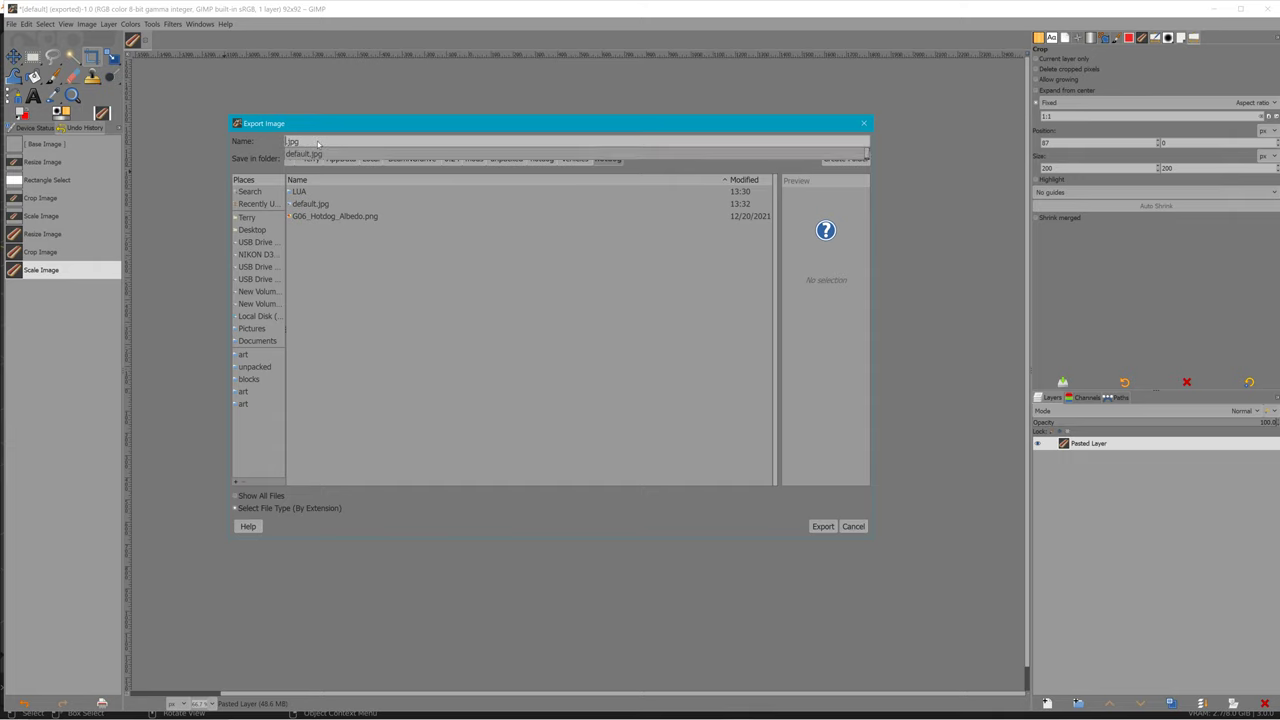
{"action": "type", "text": "icon"}
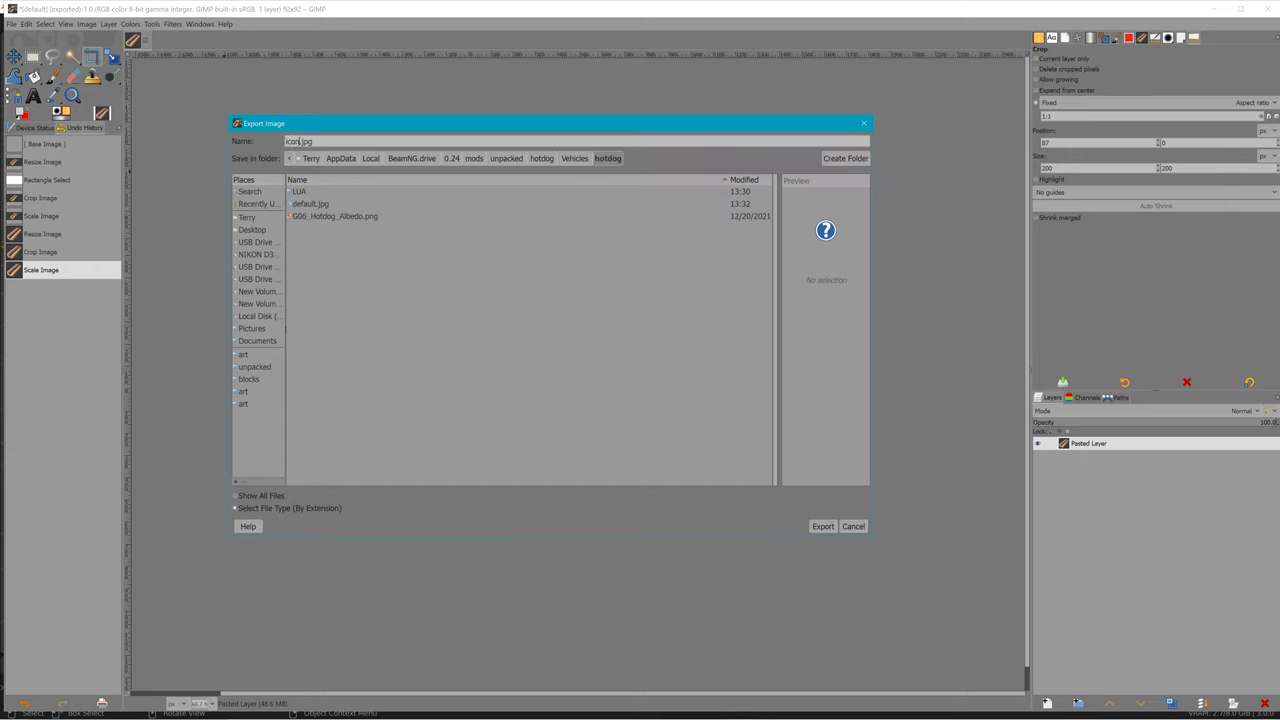
{"action": "left_click", "coordinate": [420, 289]}
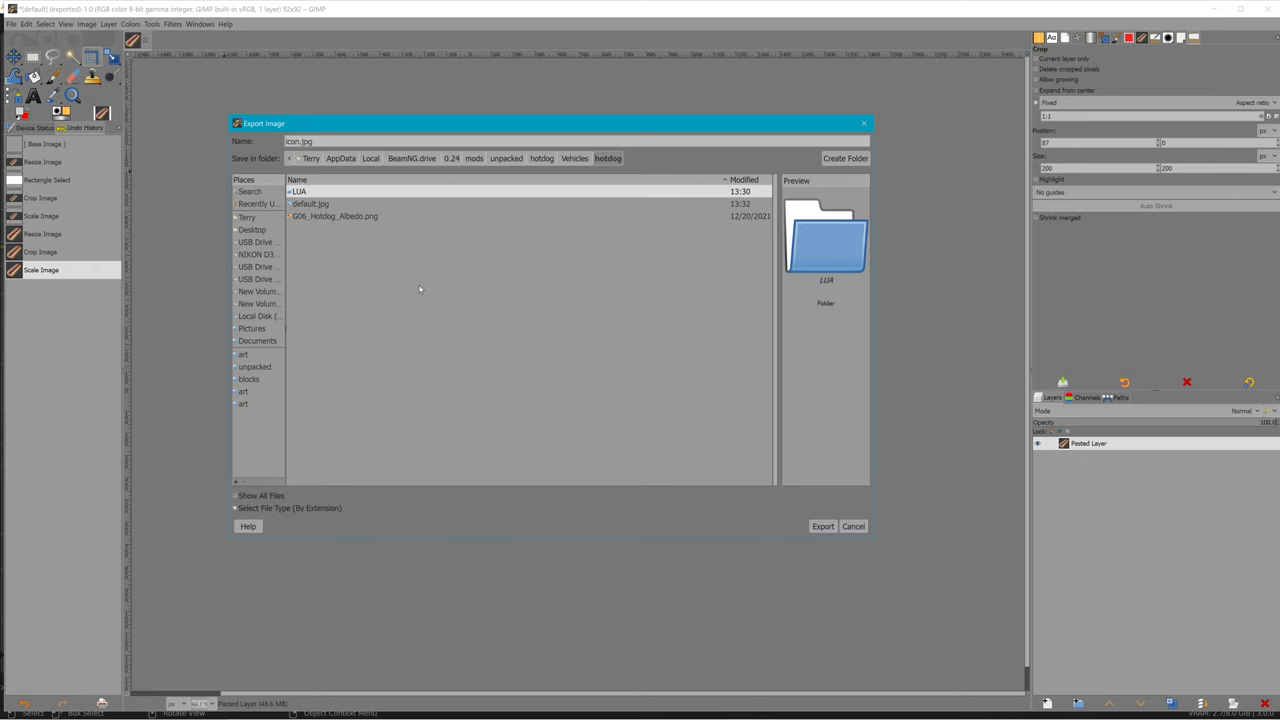
{"action": "left_click", "coordinate": [814, 525]}
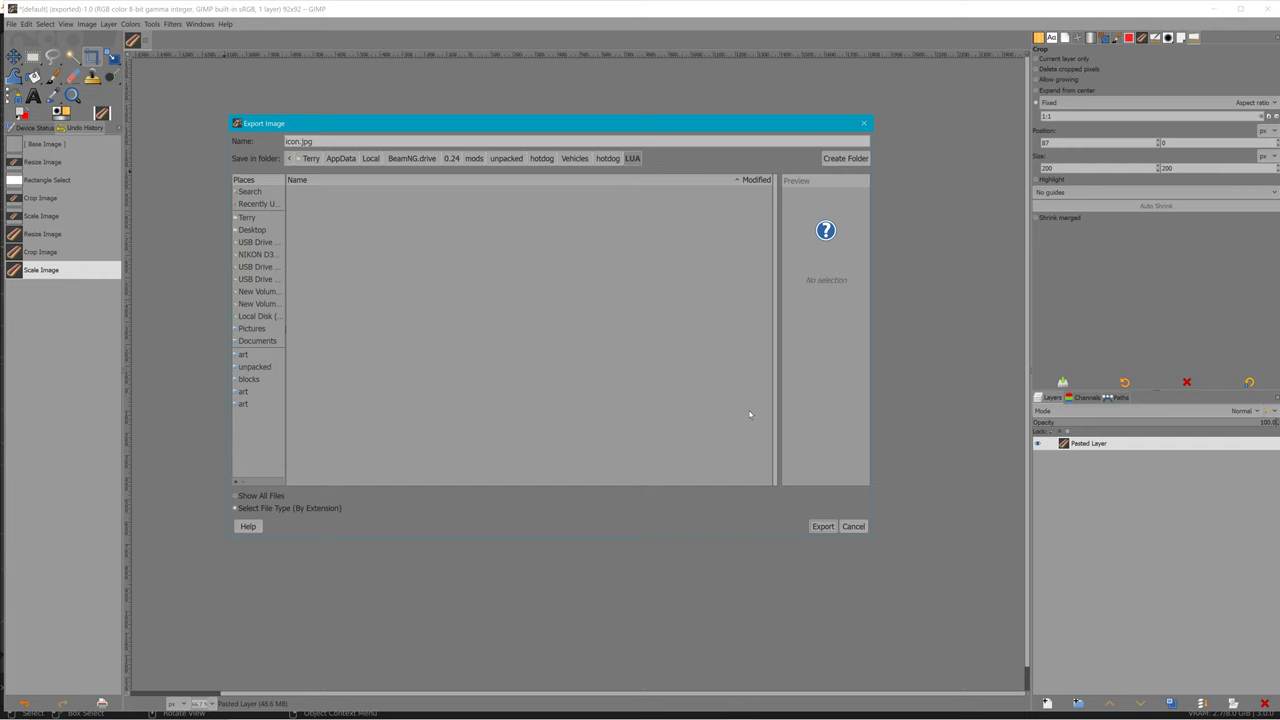
{"action": "left_click", "coordinate": [607, 158]}
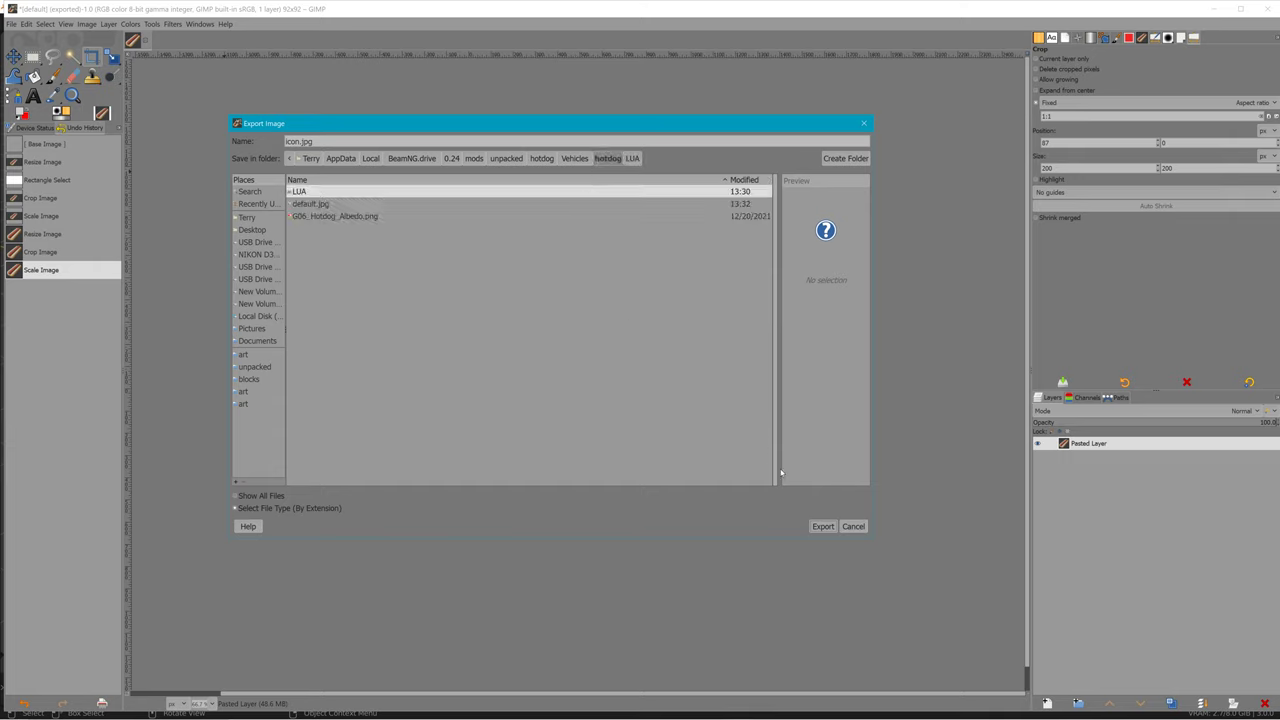
{"action": "left_click", "coordinate": [822, 526]}
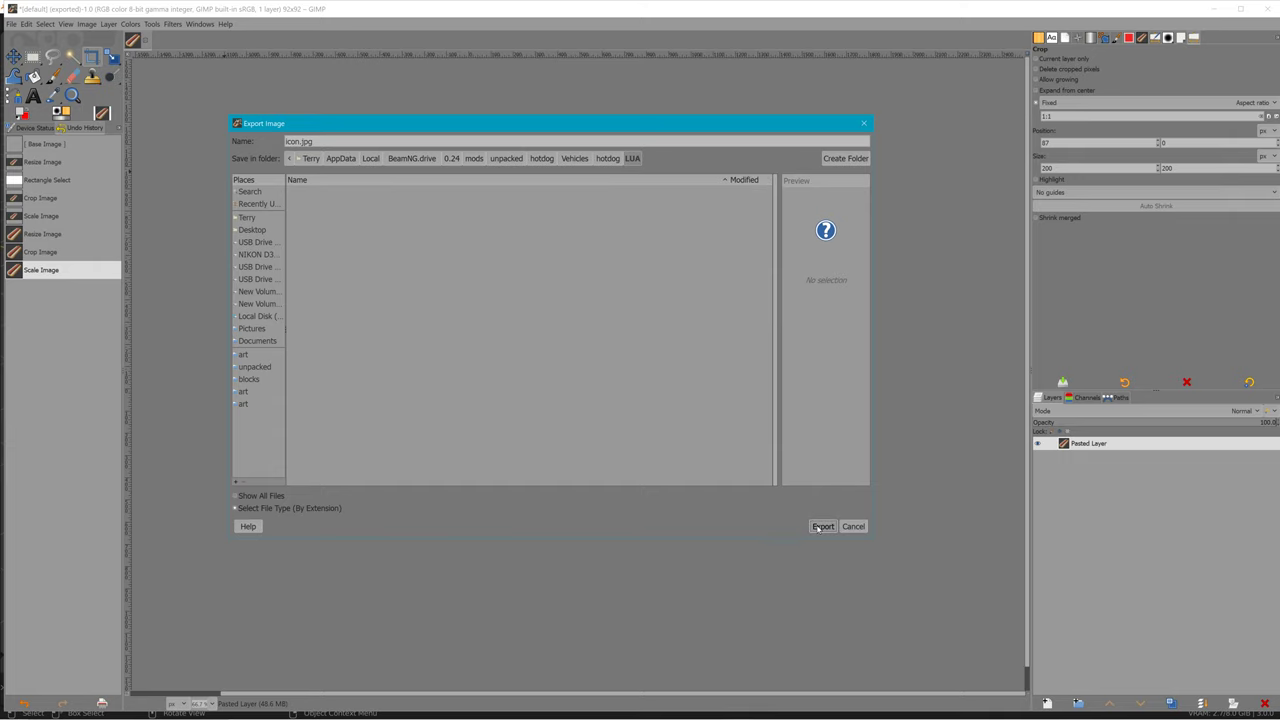
{"action": "left_click", "coordinate": [817, 528]}
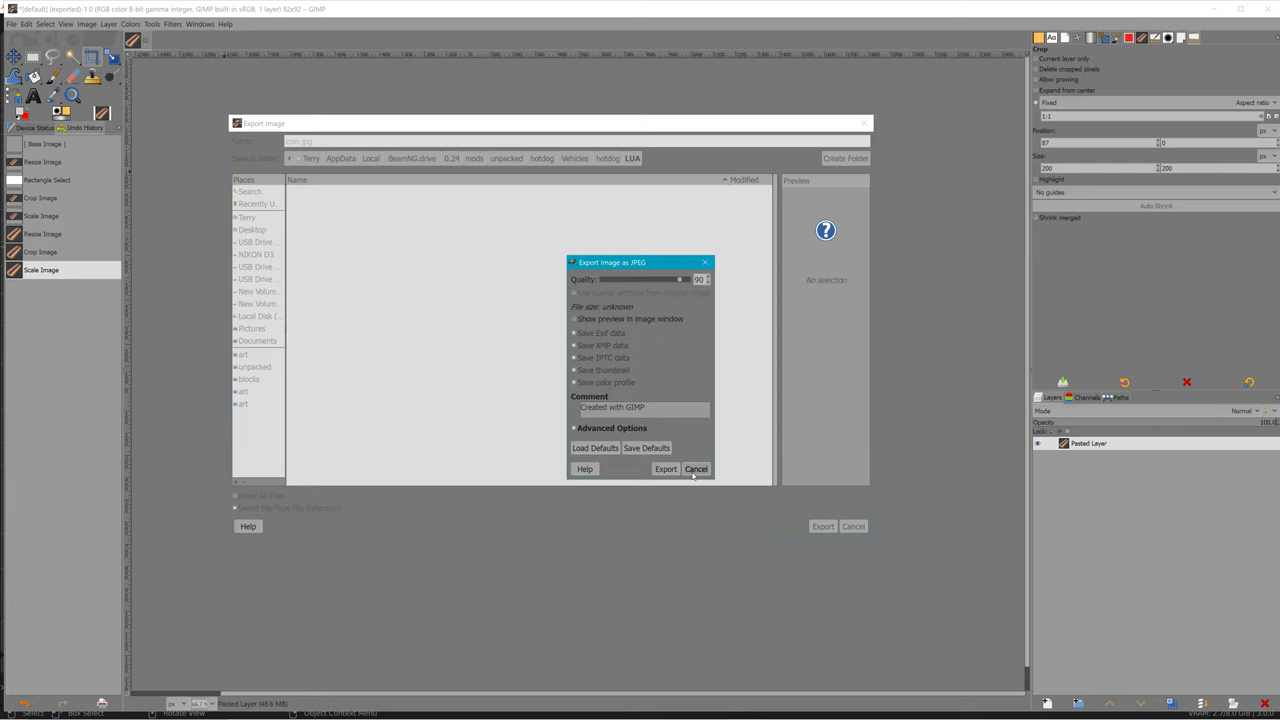
{"action": "left_click", "coordinate": [667, 471]}
Step: Minimize GIMP and Blender, start the game from the BeamNG.drive launcher, and dismiss the crash report notification
{"action": "left_click", "coordinate": [1212, 8]}
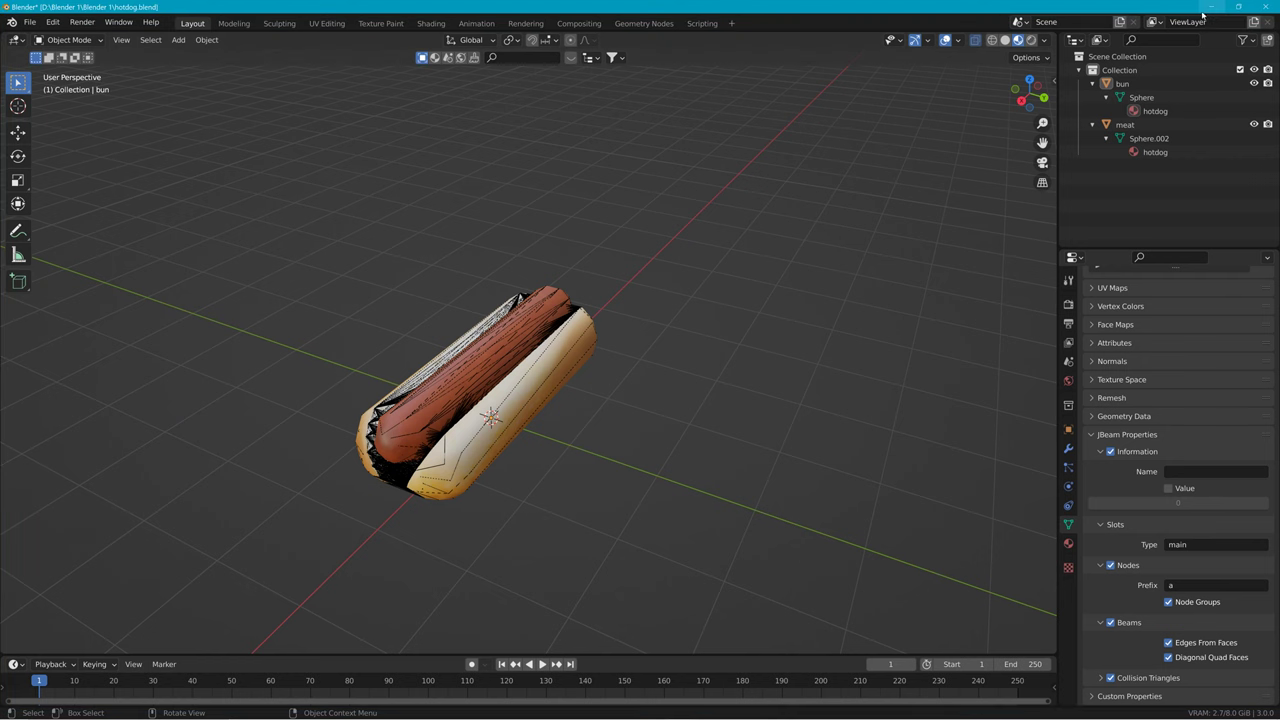
{"action": "left_click", "coordinate": [1212, 6]}
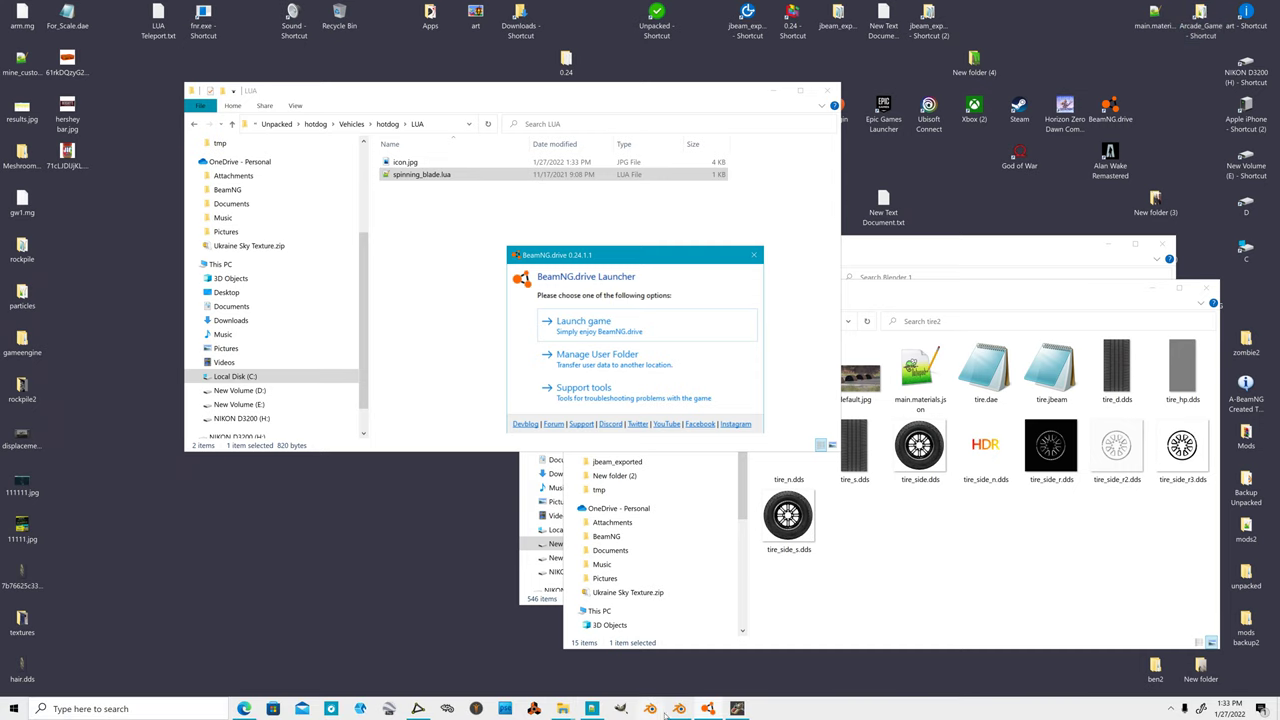
{"action": "left_click", "coordinate": [596, 328]}
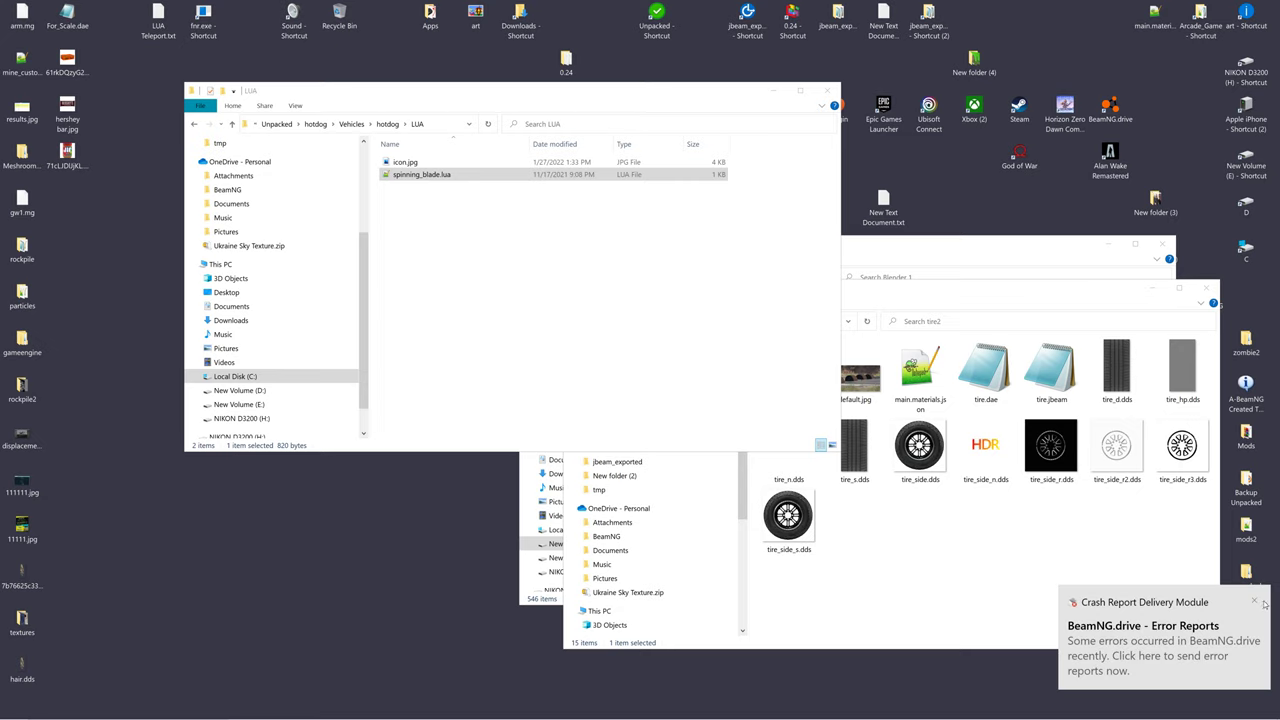
{"action": "left_click", "coordinate": [1254, 601]}
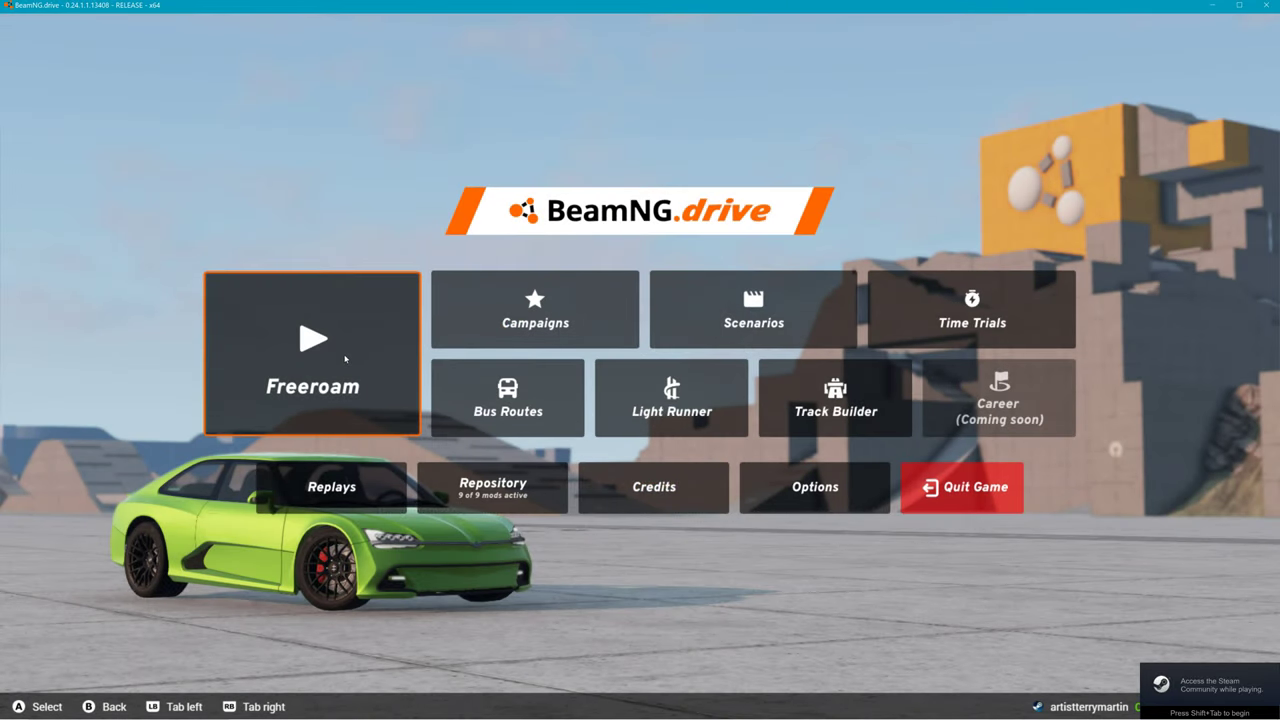
Step: Start a Freeroam session on the Grid, Small, Pure map
{"action": "left_click", "coordinate": [345, 358]}
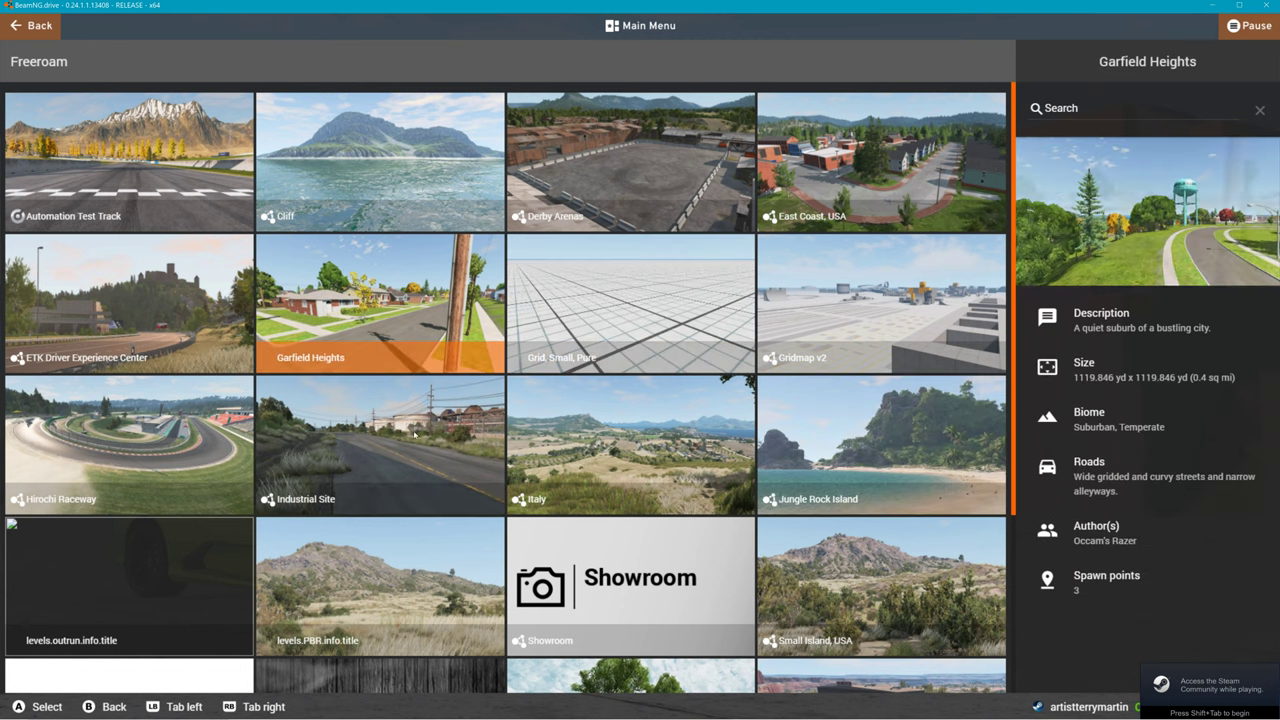
{"action": "left_click", "coordinate": [577, 337]}
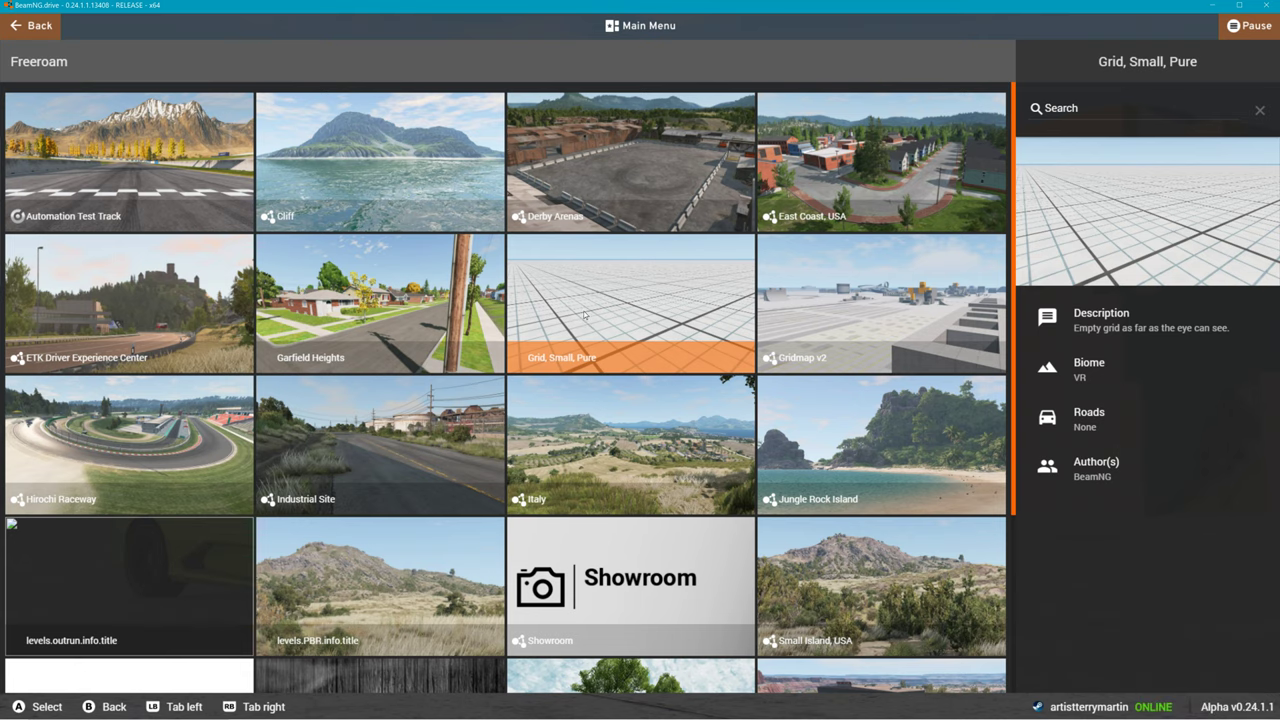
{"action": "left_click", "coordinate": [585, 316]}
{"action": "left_click", "coordinate": [1068, 663]}
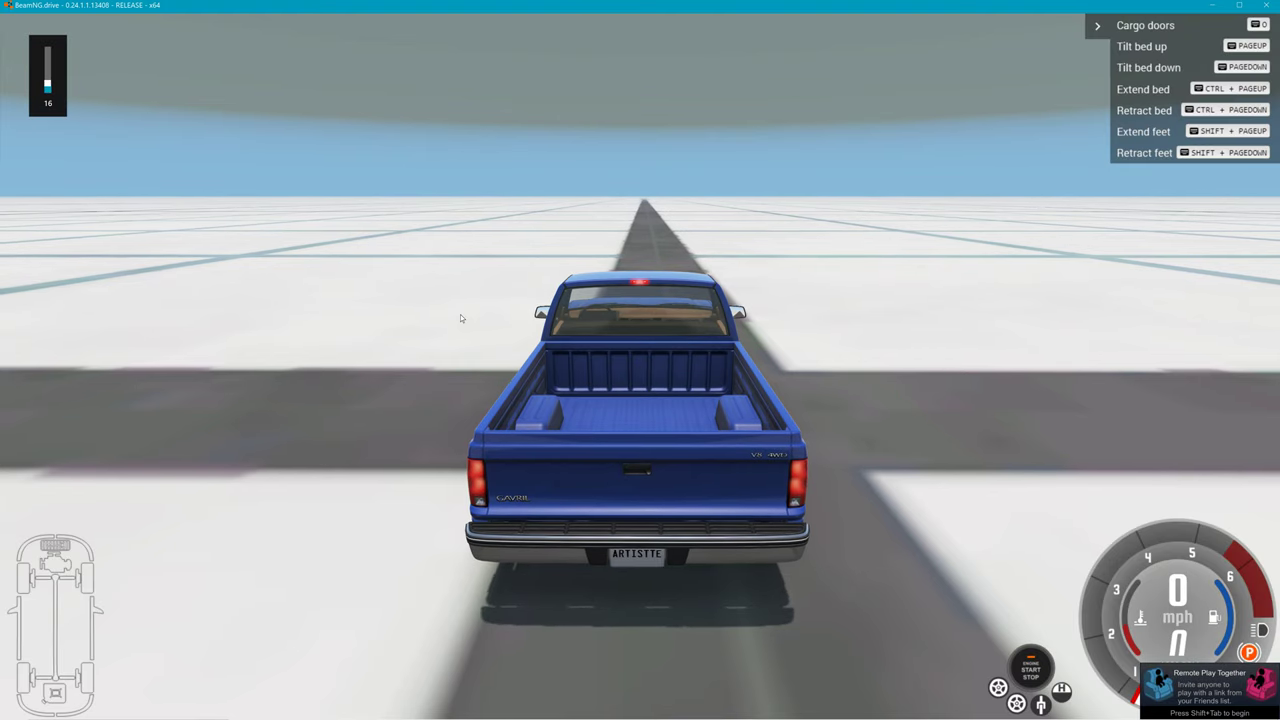
Step: Replace the current pickup with the hotdog vehicle and view it from above
{"action": "key", "text": "Escape"}
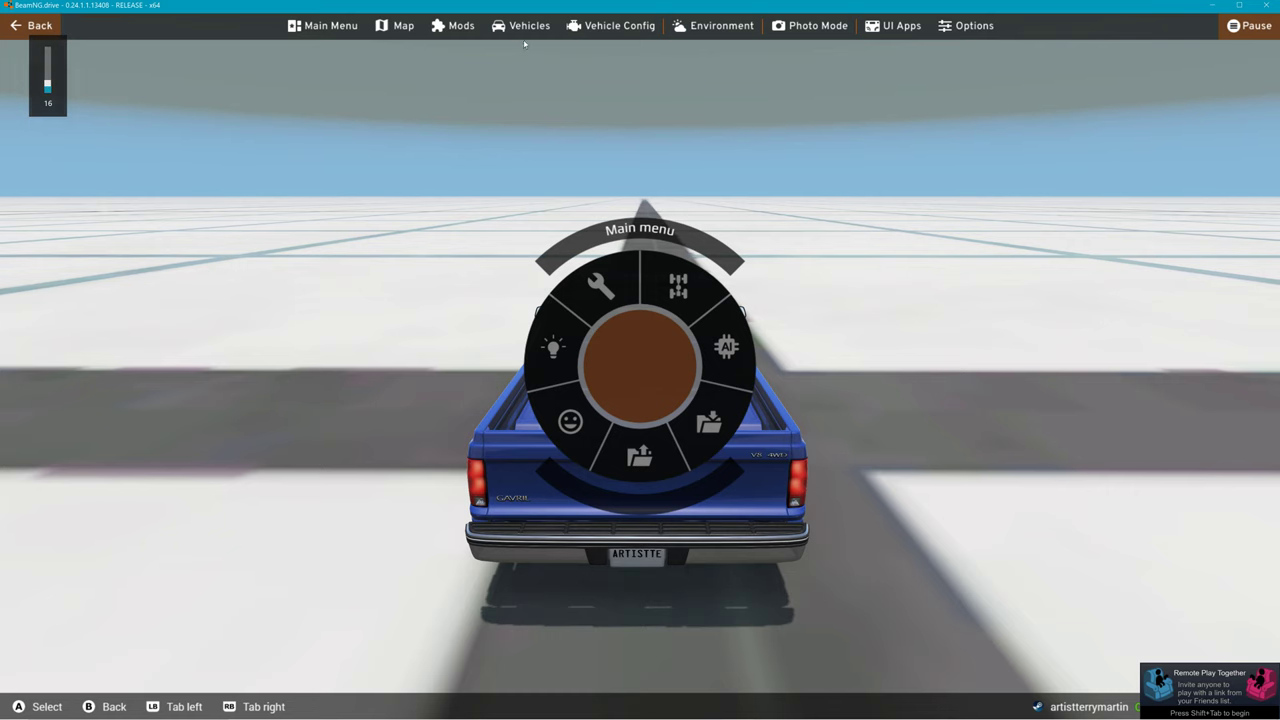
{"action": "left_click", "coordinate": [527, 40]}
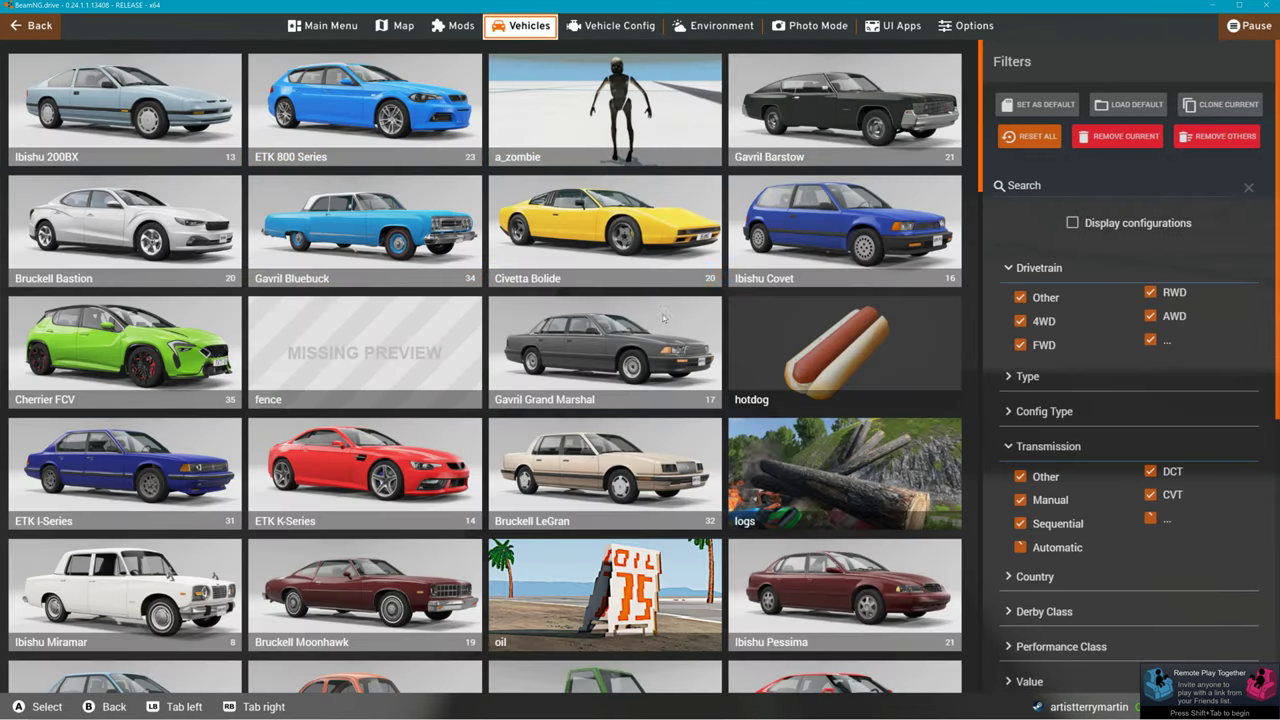
{"action": "left_click", "coordinate": [811, 357]}
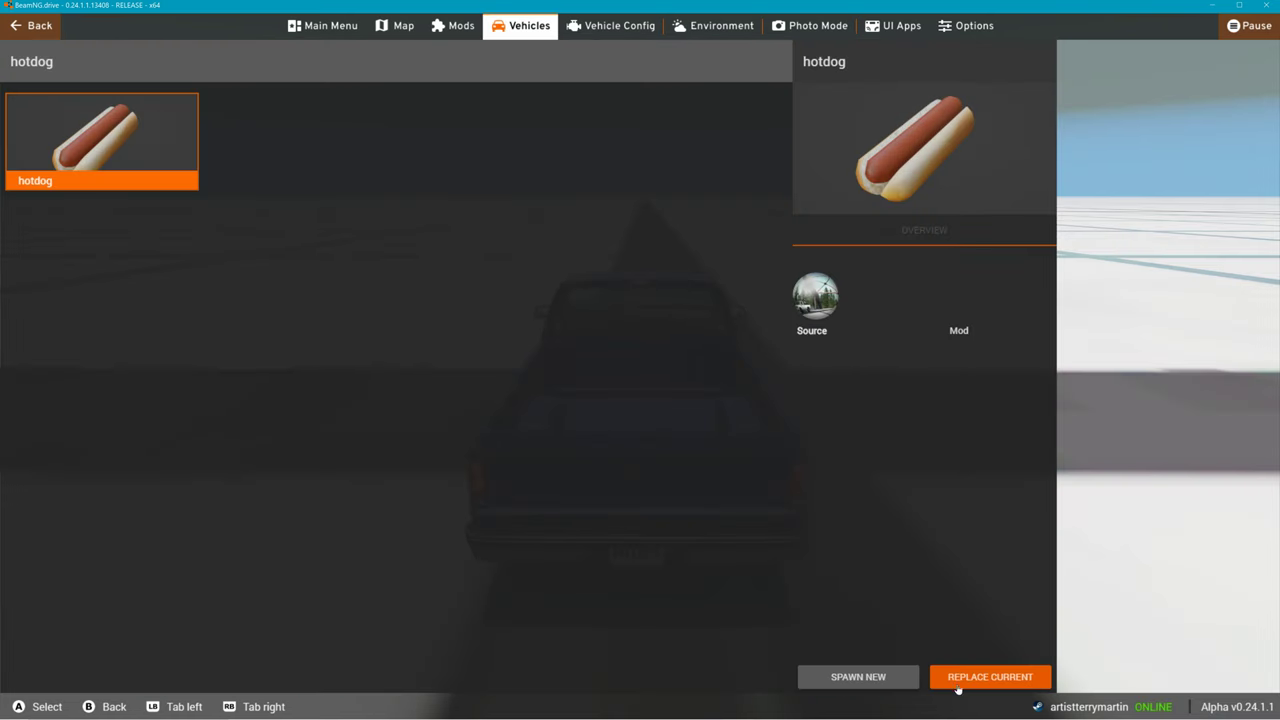
{"action": "left_click", "coordinate": [989, 677]}
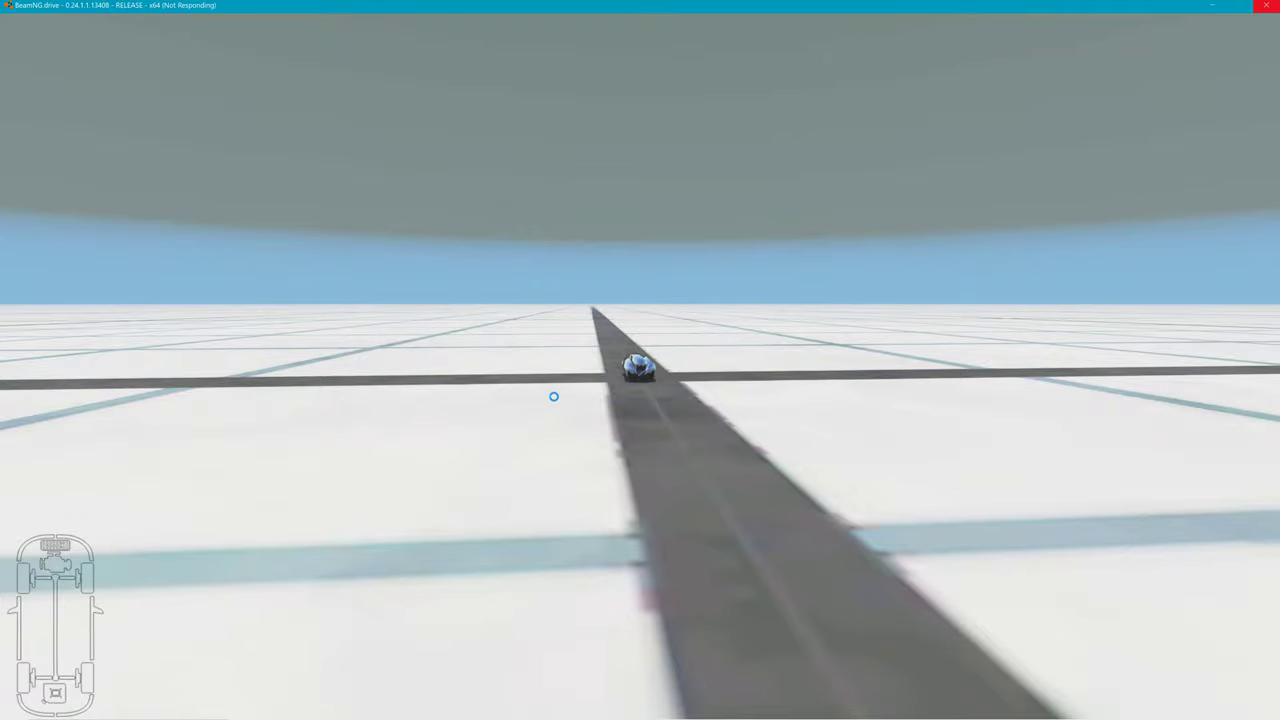
{"action": "right_click_drag", "start_coordinate": [554, 395], "coordinate": [881, 264]}
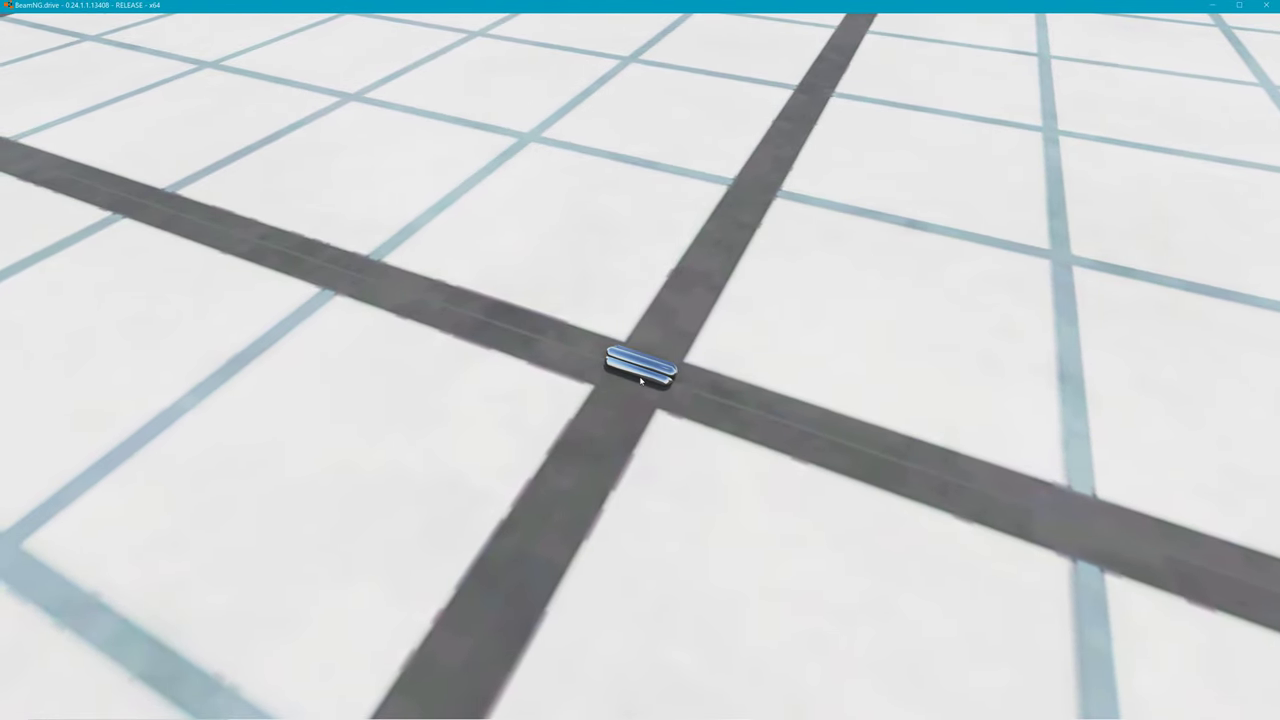
Step: Open the hotdog material in the world editor's Material Editor and set its reflection to None
{"action": "key", "text": "F11"}
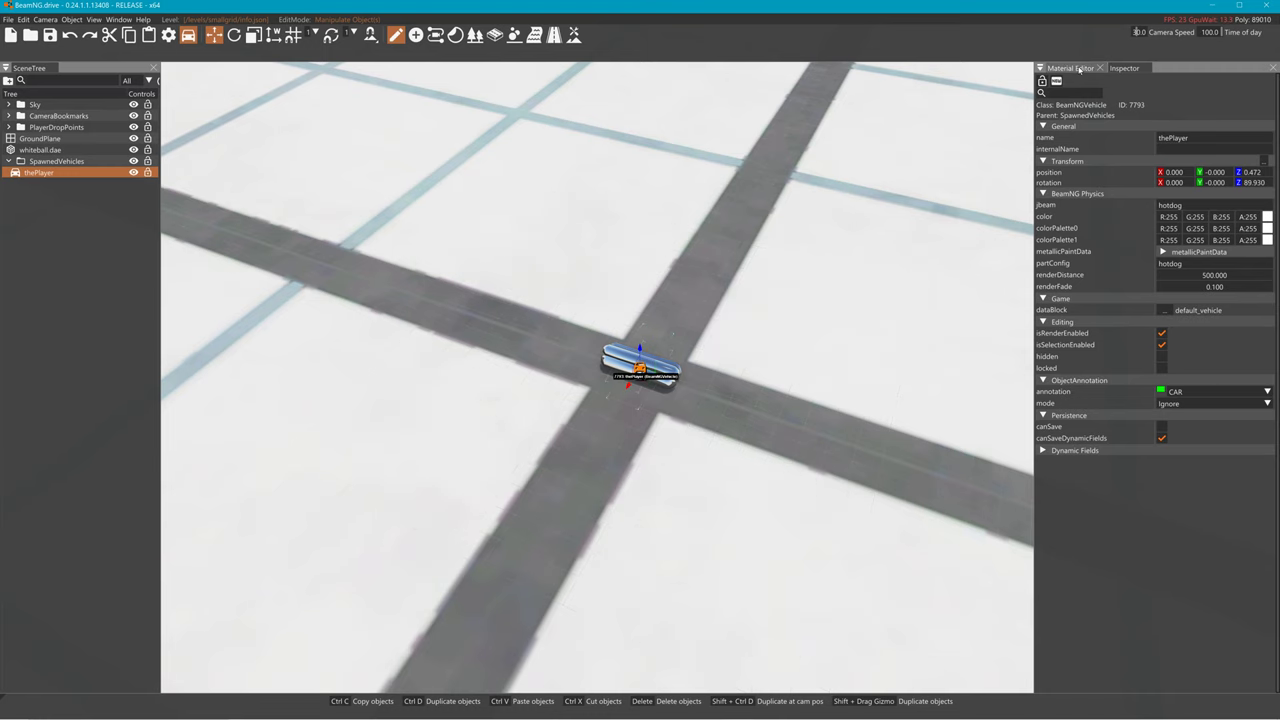
{"action": "left_click", "coordinate": [1070, 67]}
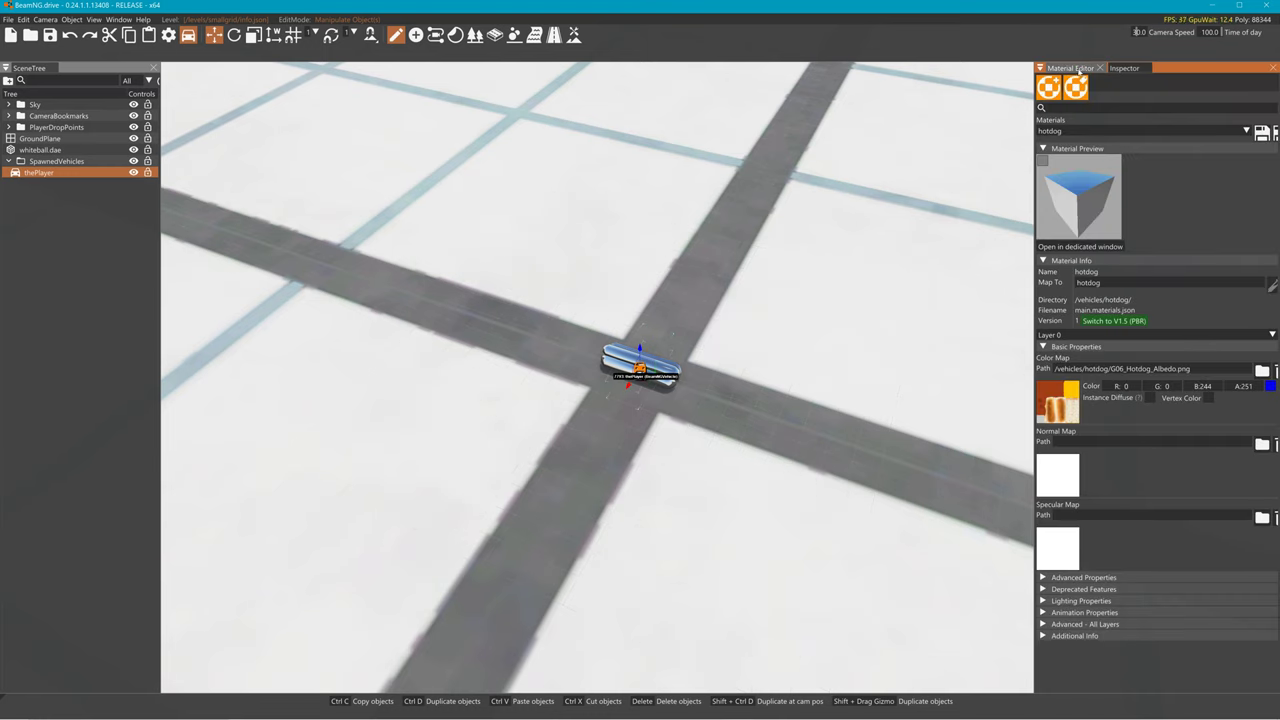
{"action": "left_click", "coordinate": [1050, 623]}
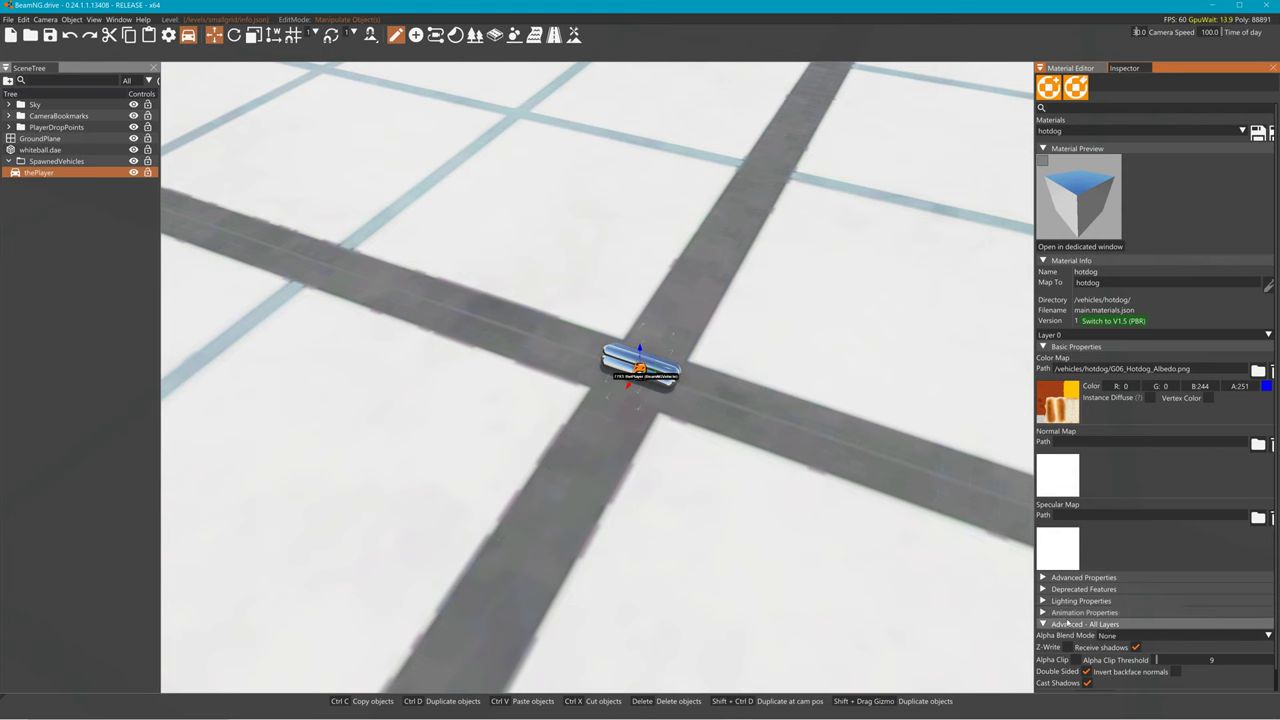
{"action": "scroll", "coordinate": [1050, 620], "scroll_direction": "down", "scroll_amount": 1}
{"action": "left_click", "coordinate": [1106, 675]}
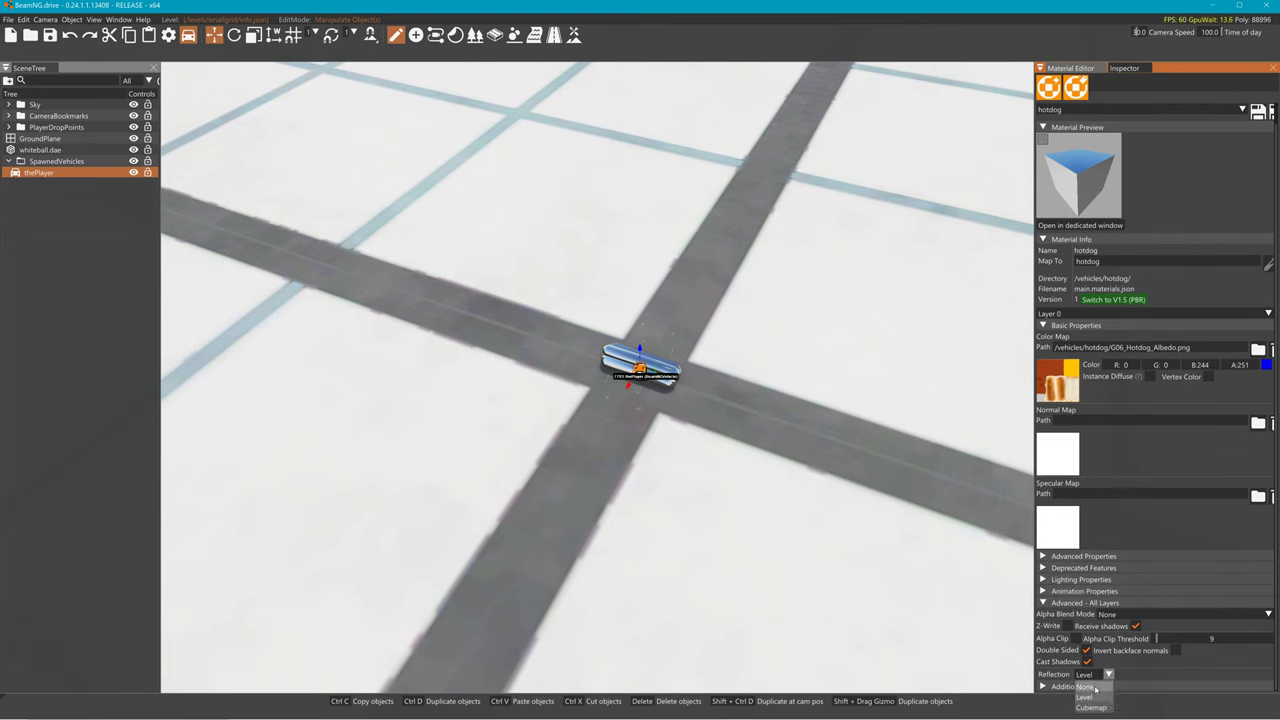
{"action": "left_click", "coordinate": [1094, 687]}
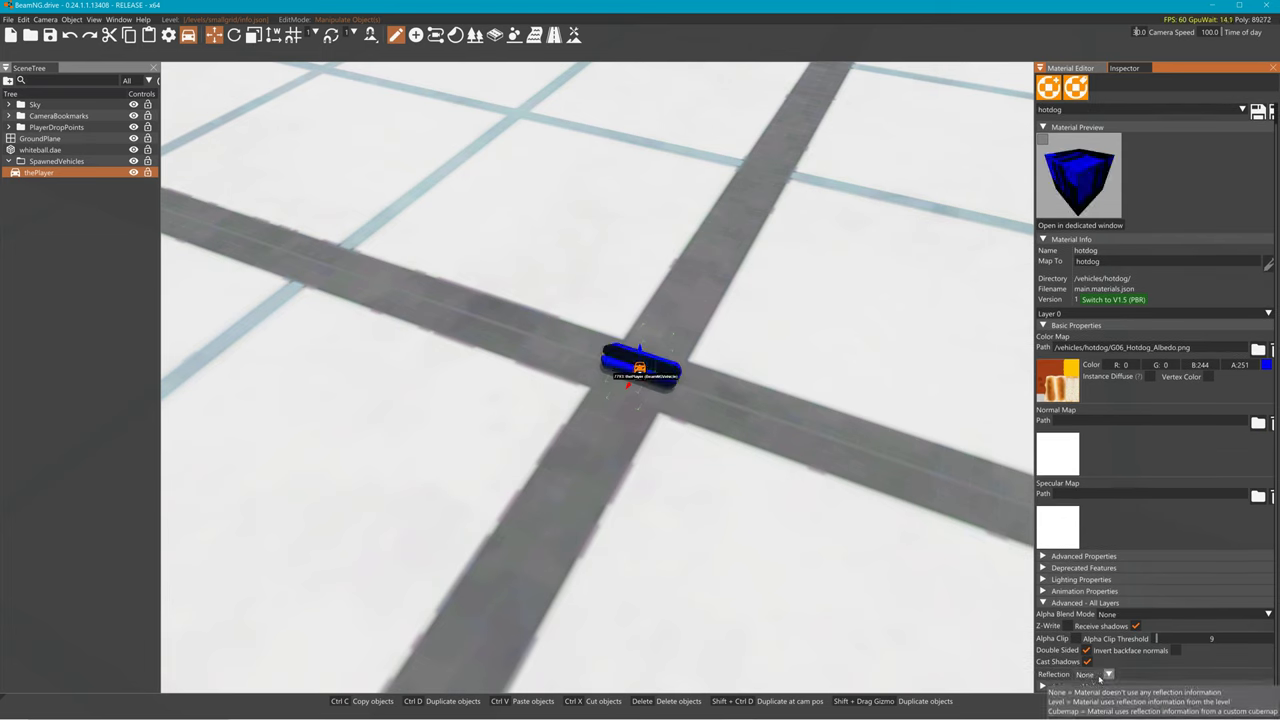
Step: Set the red and green values of the hotdog material's color map color to 255
{"action": "double_click", "coordinate": [1118, 364]}
{"action": "type", "text": "255"}
{"action": "key", "text": "Tab"}
{"action": "type", "text": "255"}
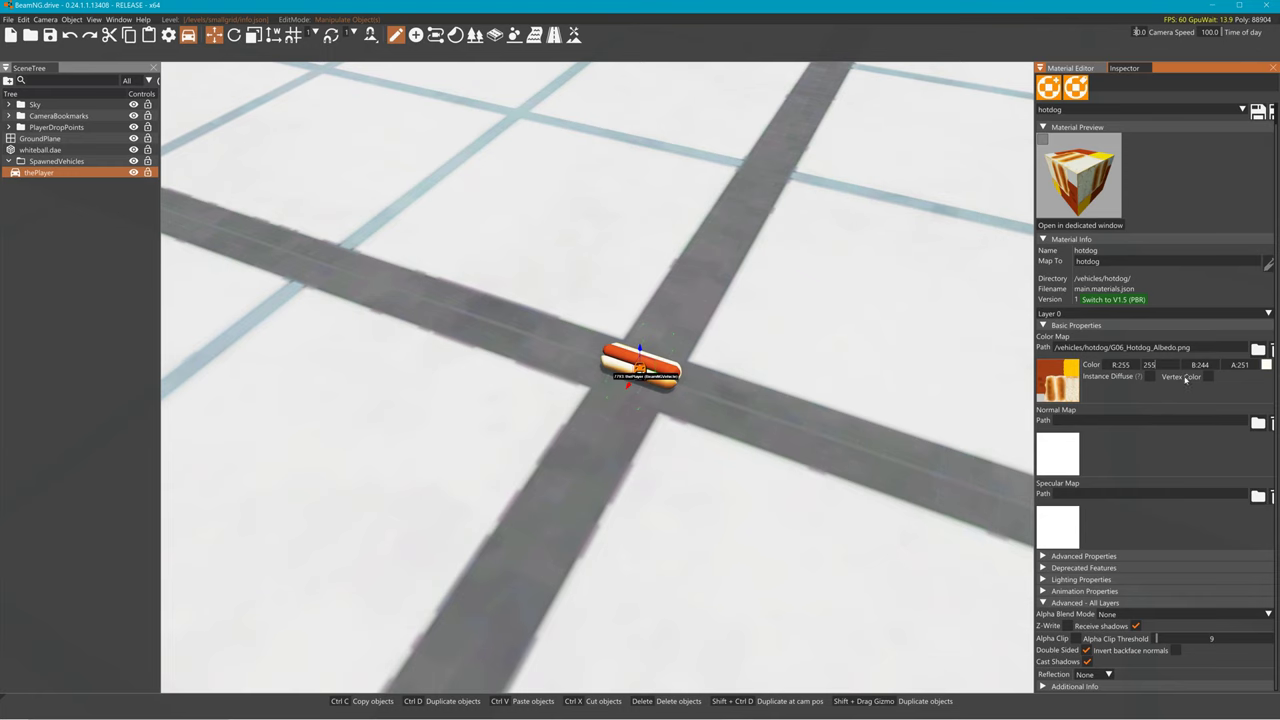
{"action": "left_click", "coordinate": [1186, 383]}
Step: Check the hotdog material's lighting and animation properties and save the material
{"action": "left_click", "coordinate": [1050, 591]}
{"action": "left_click", "coordinate": [1050, 579]}
{"action": "scroll", "coordinate": [1100, 600], "scroll_direction": "down", "scroll_amount": 3}
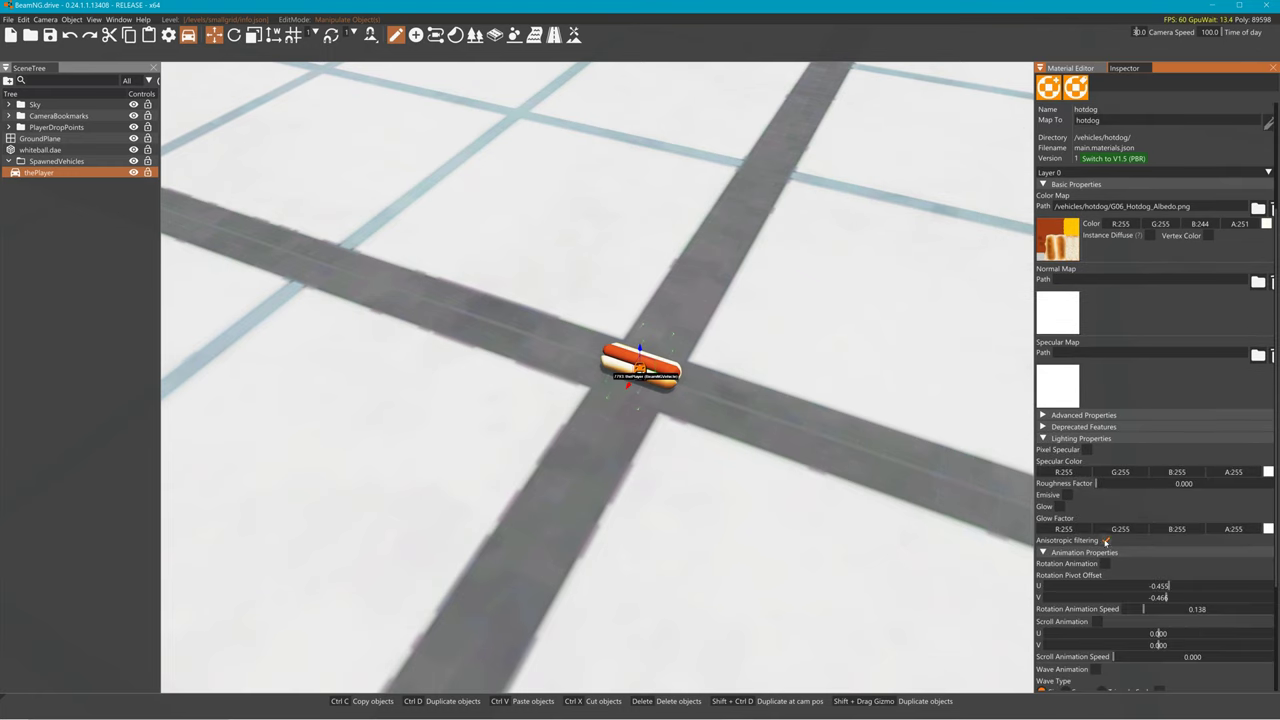
{"action": "scroll", "coordinate": [1111, 522], "scroll_direction": "down", "scroll_amount": 2}
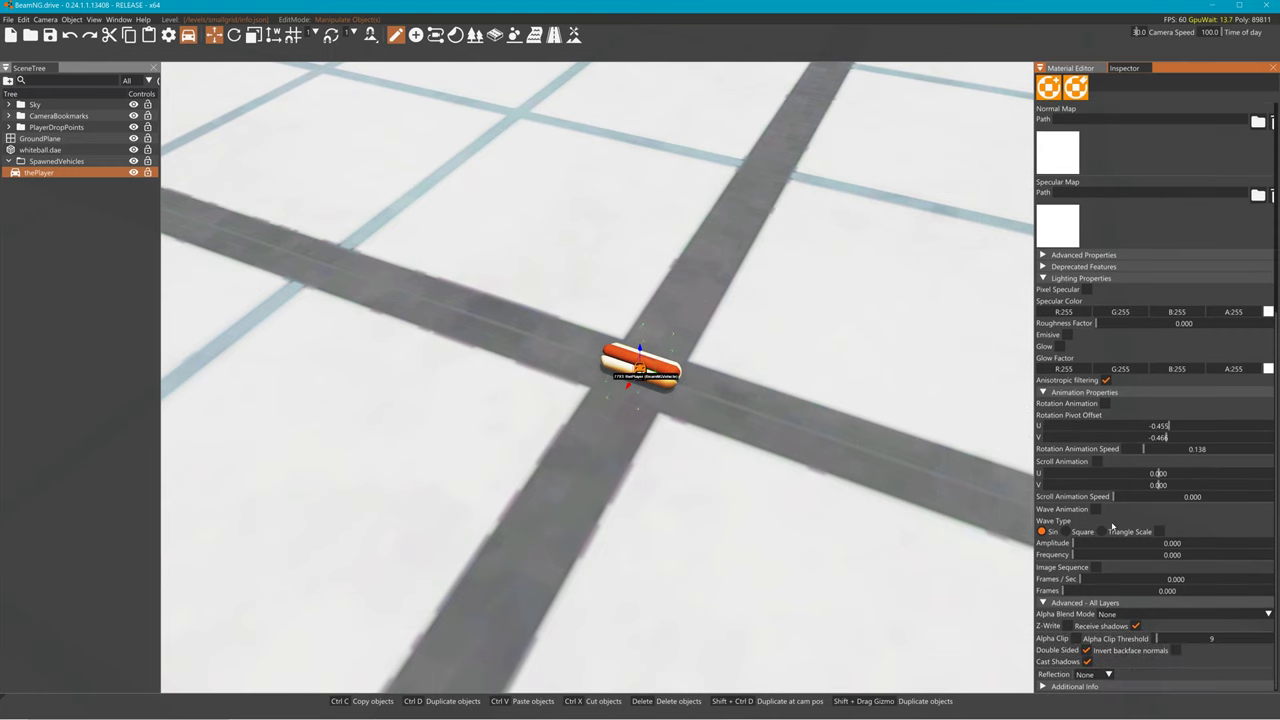
{"action": "scroll", "coordinate": [1117, 537], "scroll_direction": "down", "scroll_amount": 1}
{"action": "scroll", "coordinate": [1117, 537], "scroll_direction": "up", "scroll_amount": 6}
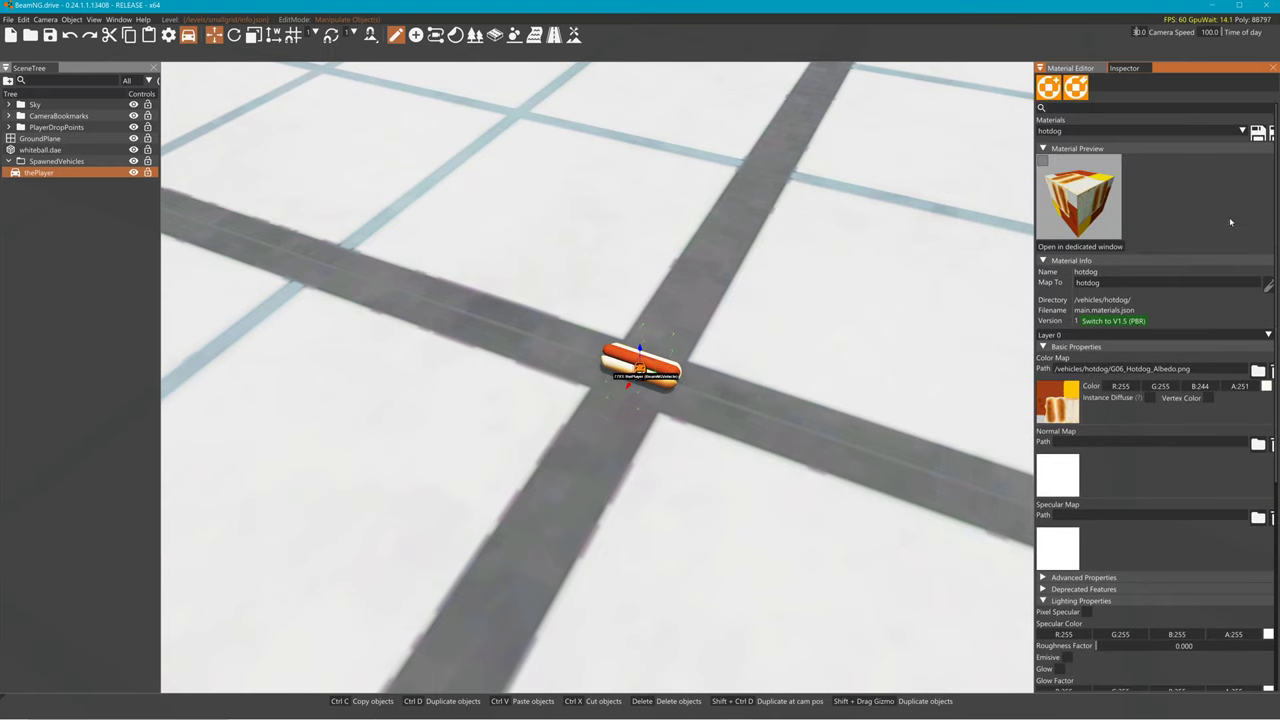
{"action": "left_click", "coordinate": [1257, 133]}
{"action": "mouse_move", "coordinate": [647, 314]}
{"action": "right_mouse_down"}
{"action": "mouse_move", "coordinate": [985, 186]}
{"action": "mouse_move", "coordinate": [710, 340]}
{"action": "mouse_move", "coordinate": [629, 314]}
{"action": "right_mouse_up"}
{"action": "key", "text": "f"}
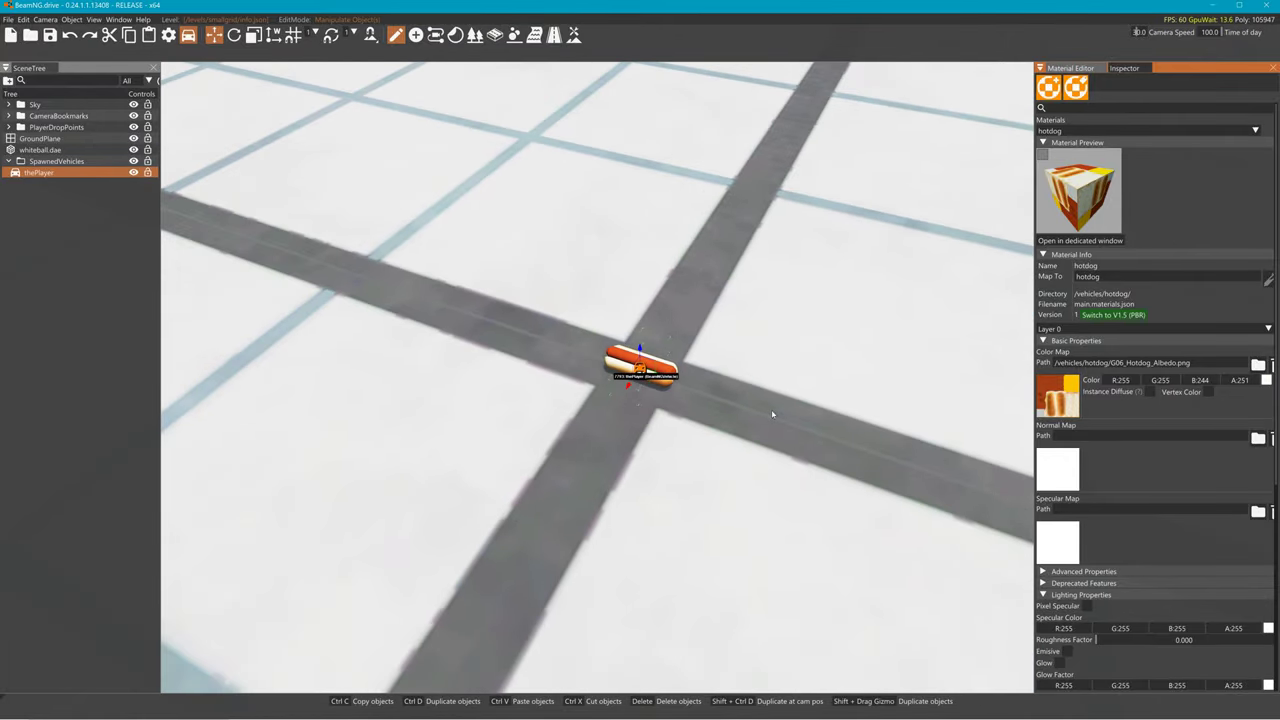
Step: Minimize the game and copy main.materials.json from the vehicles/hotdog folder inside the 0.24 user folder
{"action": "left_click", "coordinate": [1219, 5]}
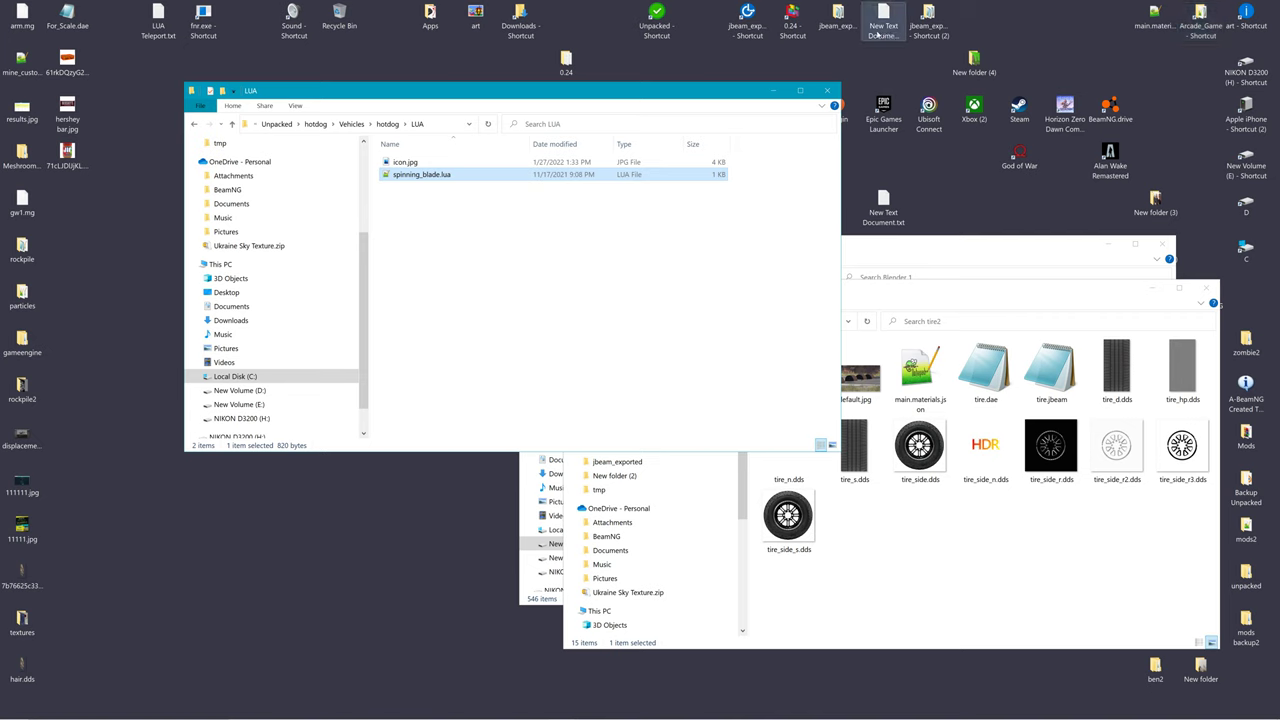
{"action": "double_click", "coordinate": [795, 20]}
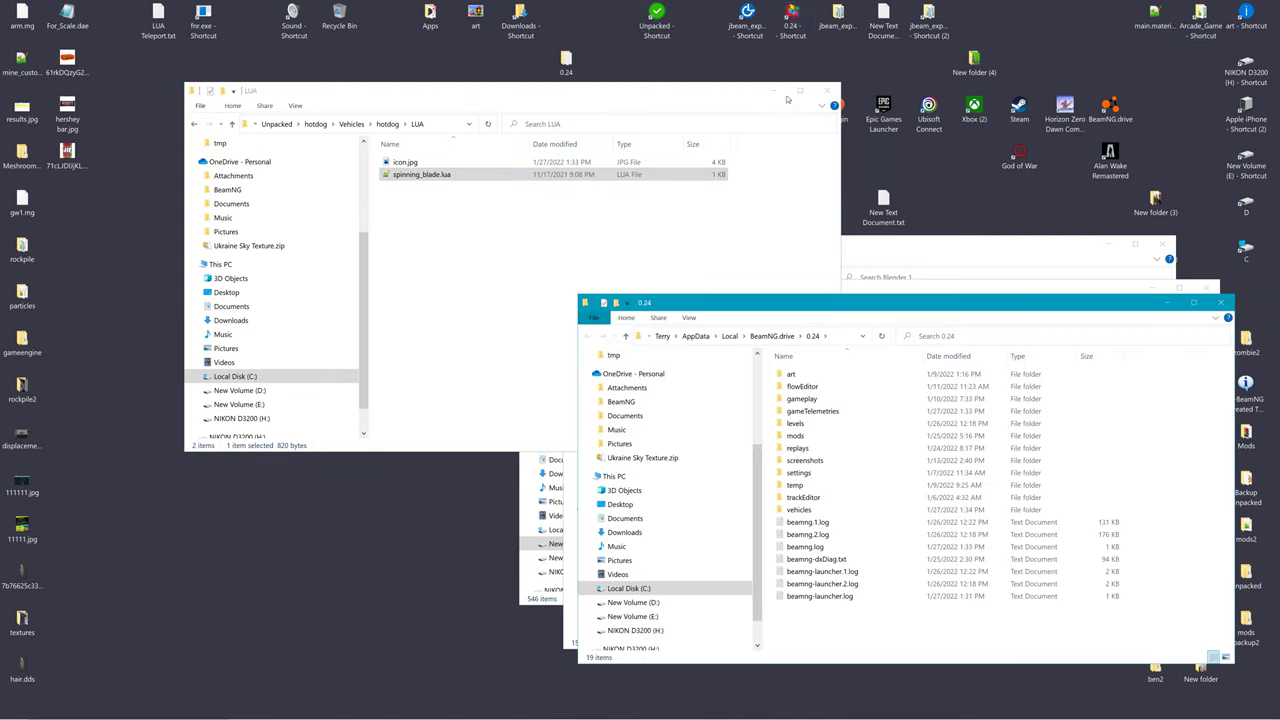
{"action": "double_click", "coordinate": [800, 509]}
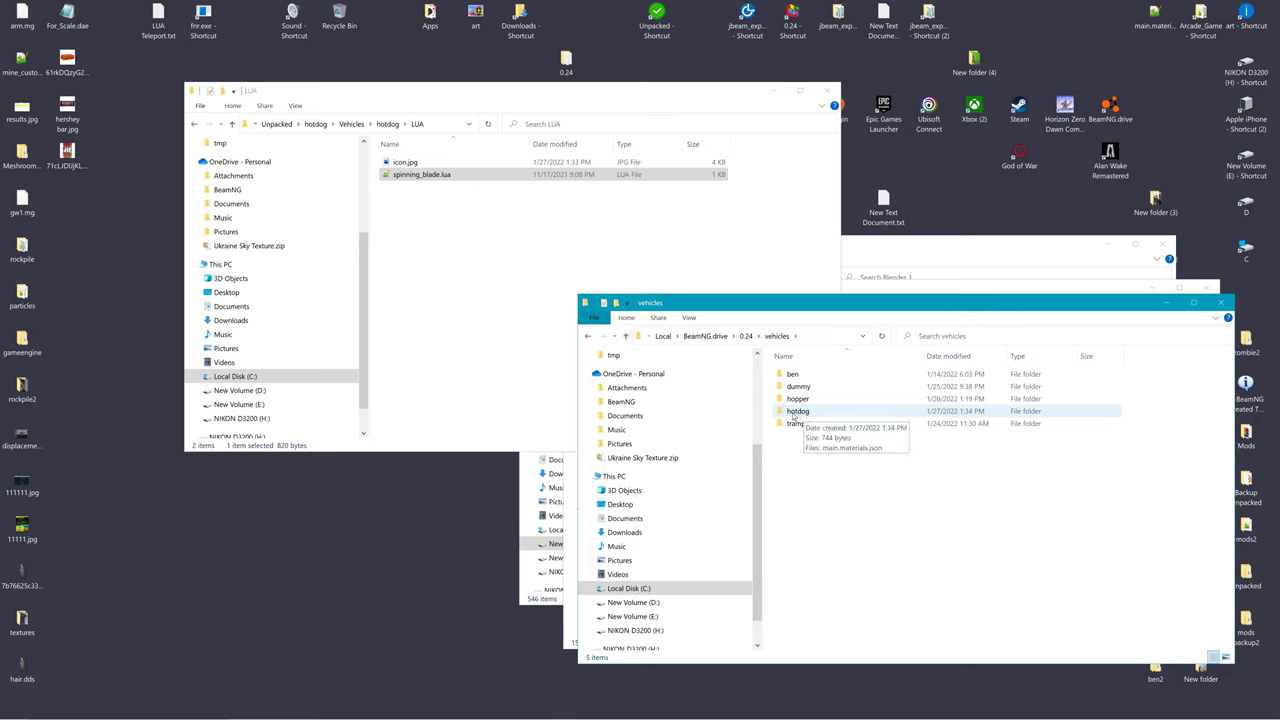
{"action": "double_click", "coordinate": [798, 411]}
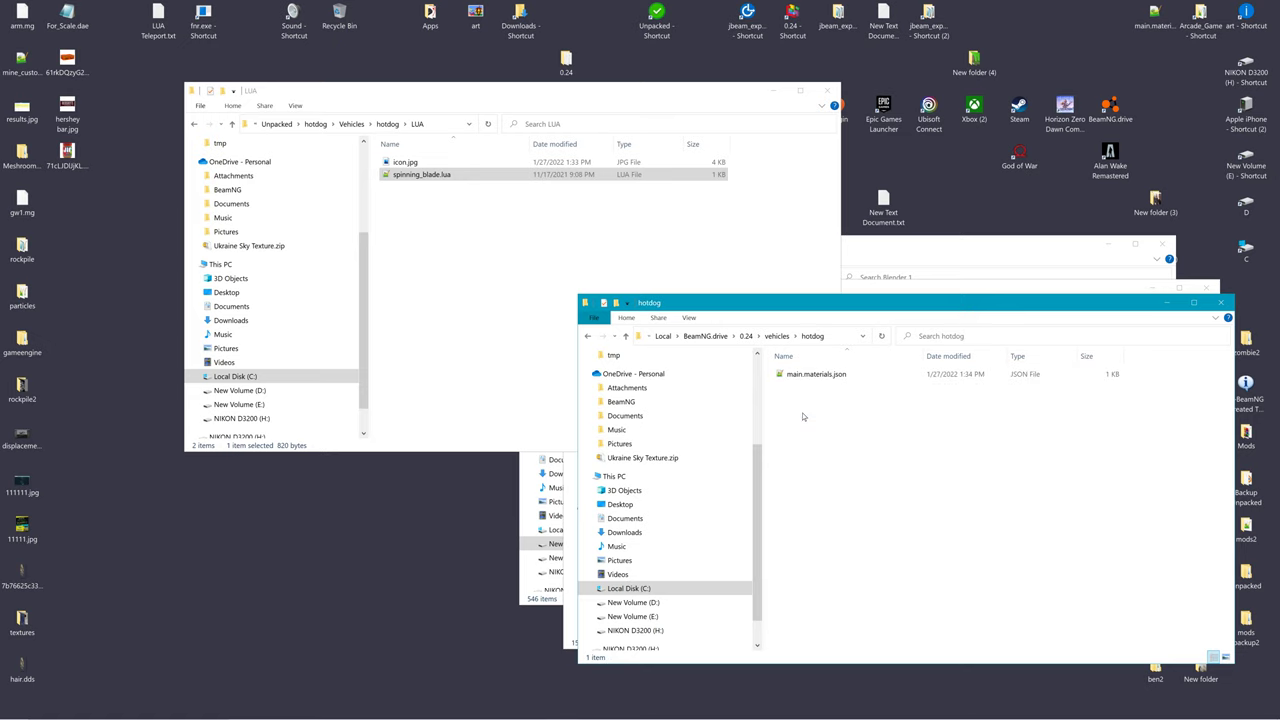
{"action": "left_click", "coordinate": [809, 375]}
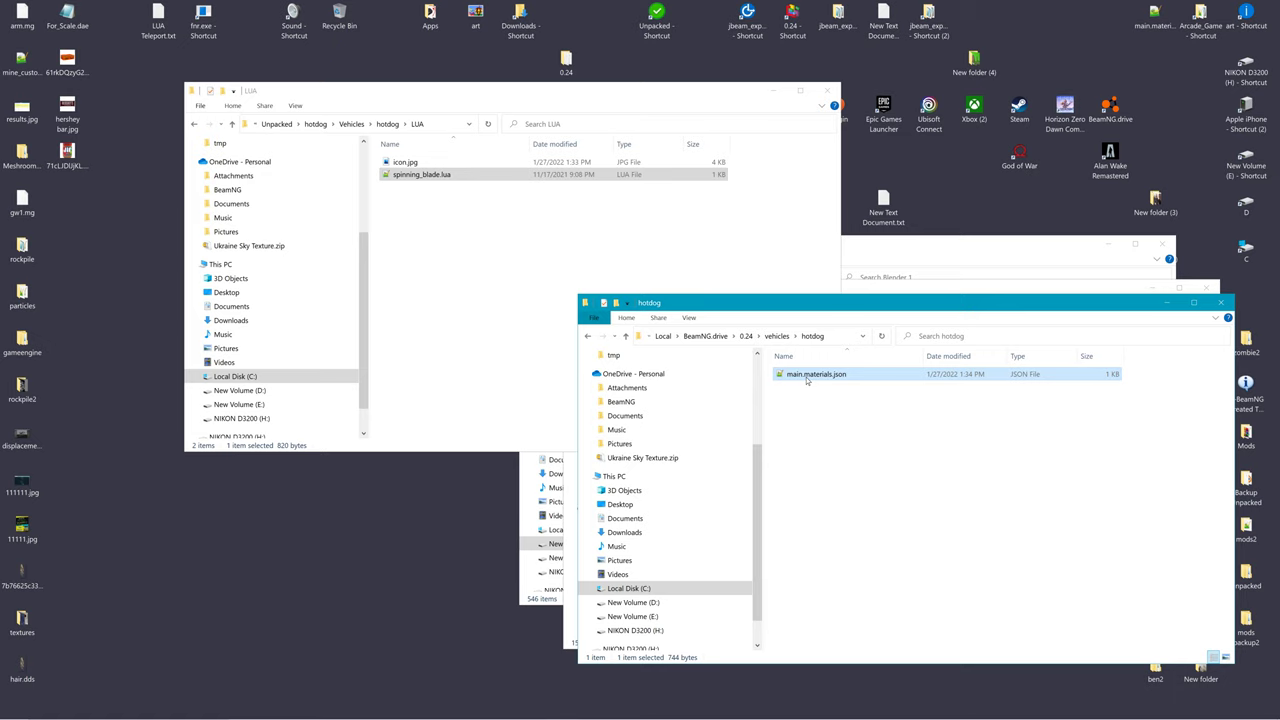
{"action": "right_click", "coordinate": [807, 378]}
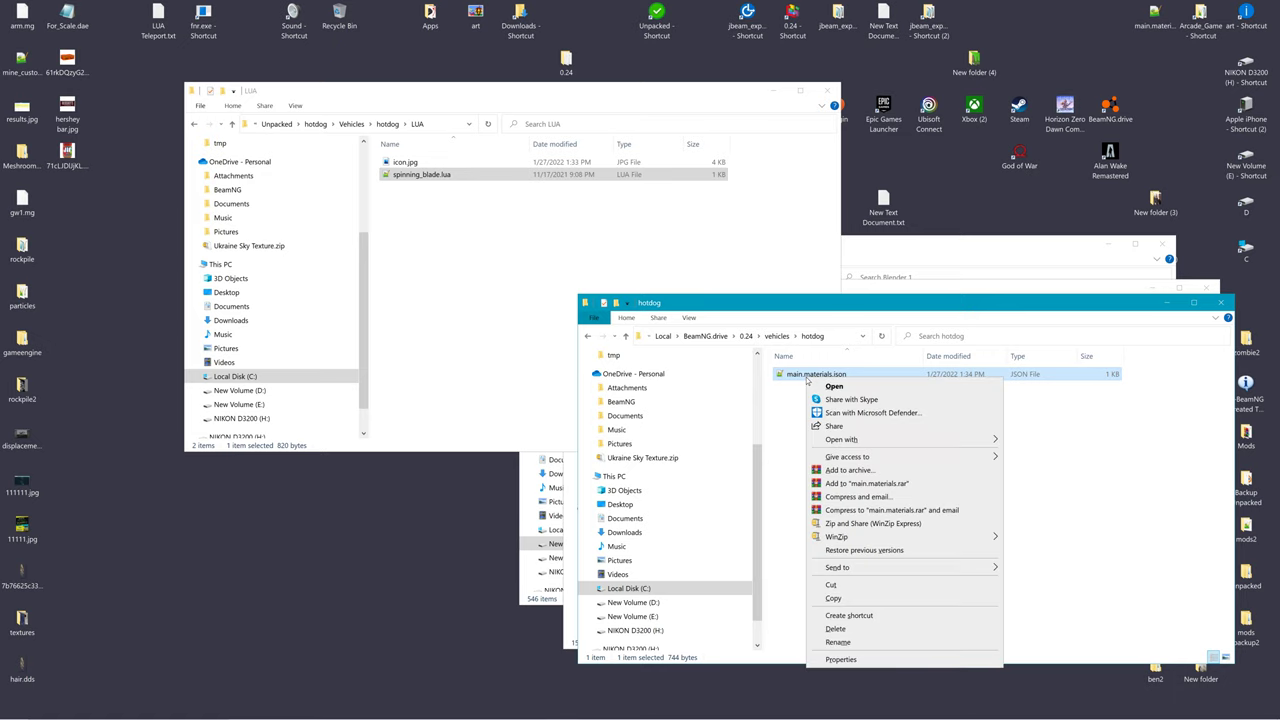
{"action": "left_click", "coordinate": [834, 597]}
Step: Paste main.materials.json into the unpacked mod's Vehicles/hotdog folder, replacing the existing file
{"action": "left_click", "coordinate": [387, 123]}
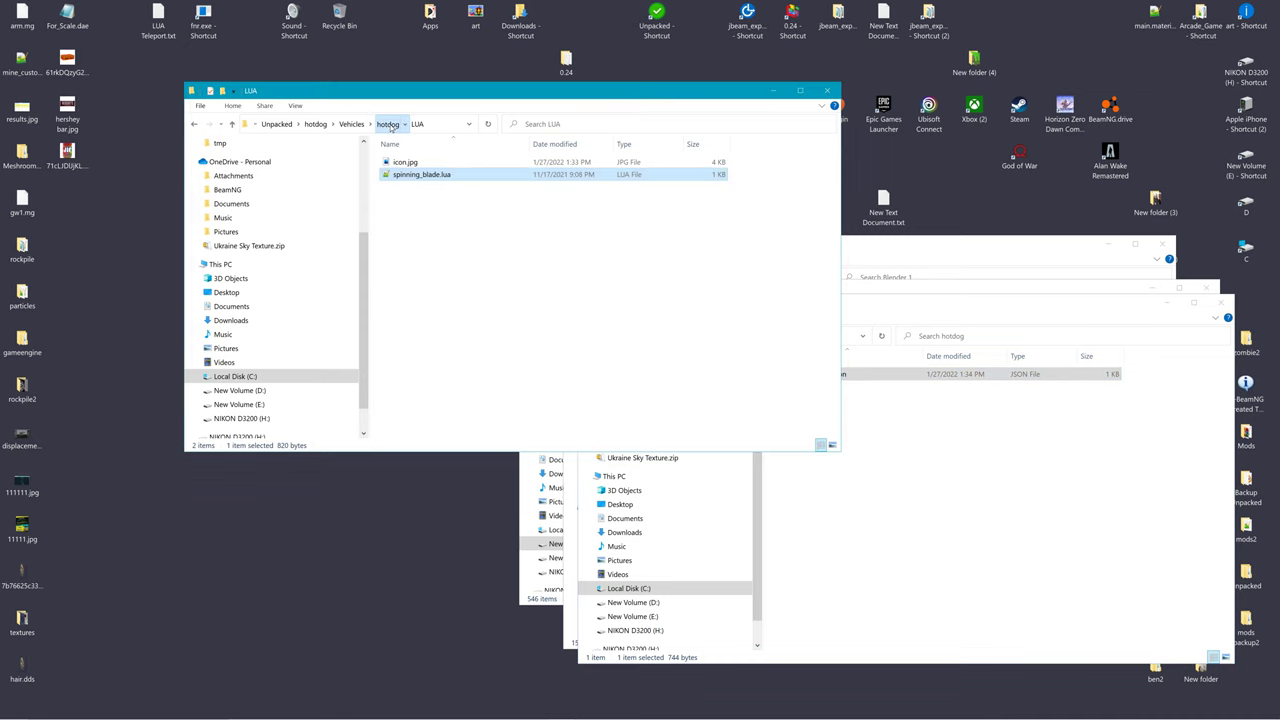
{"action": "right_click", "coordinate": [561, 289]}
{"action": "left_click", "coordinate": [600, 368]}
{"action": "left_click", "coordinate": [326, 358]}
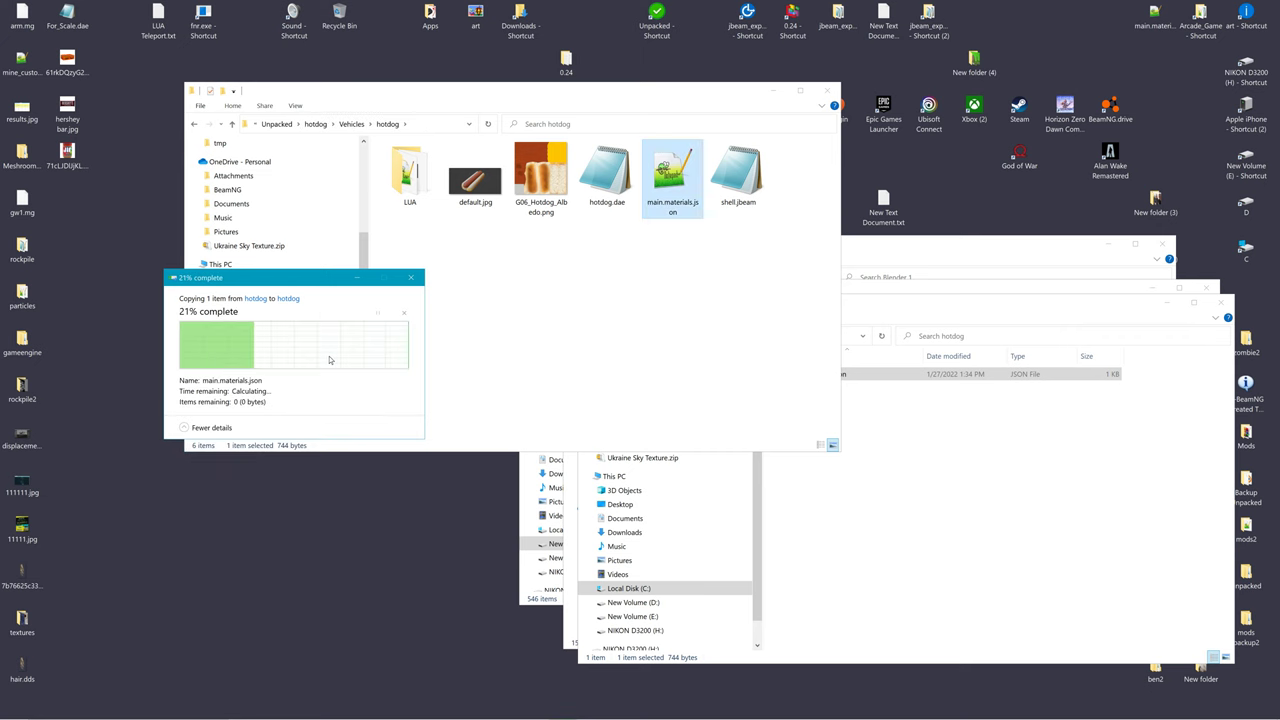
Step: Open the mod's main.materials.json in Notepad++, reload it, and remove /vehicles/hotdog/ from the colorMap path
{"action": "double_click", "coordinate": [672, 176]}
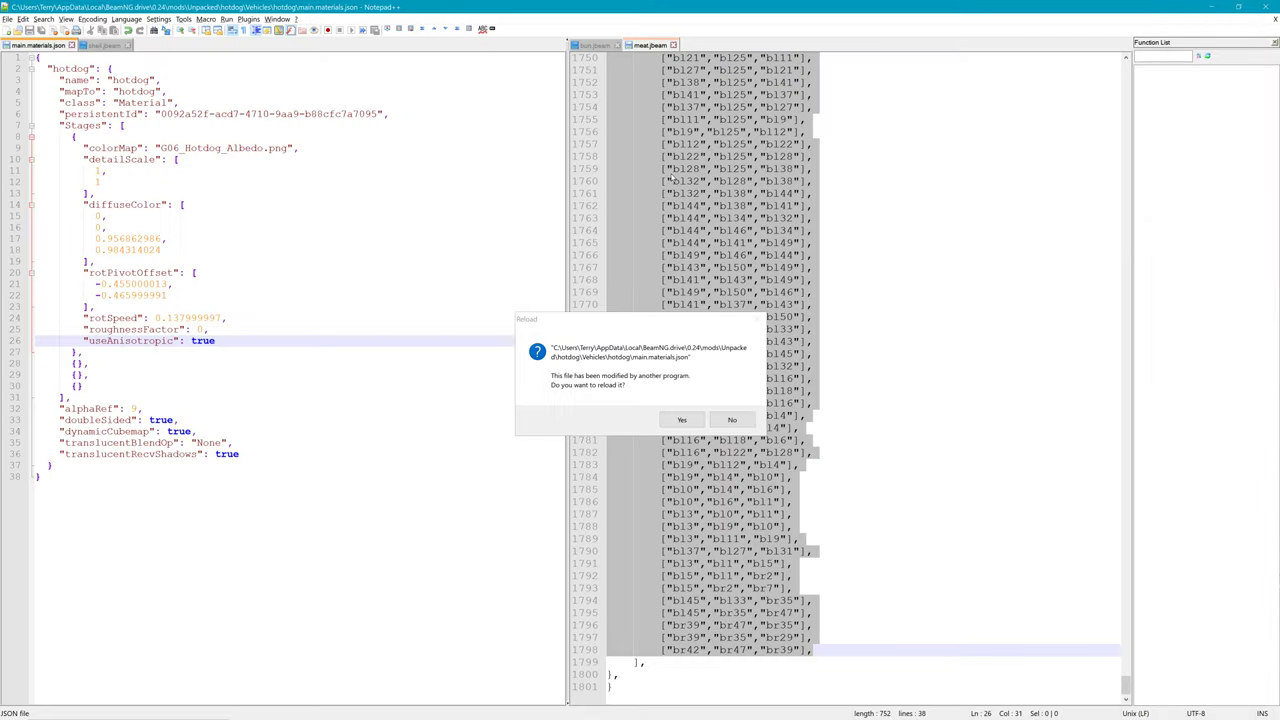
{"action": "left_click", "coordinate": [681, 419]}
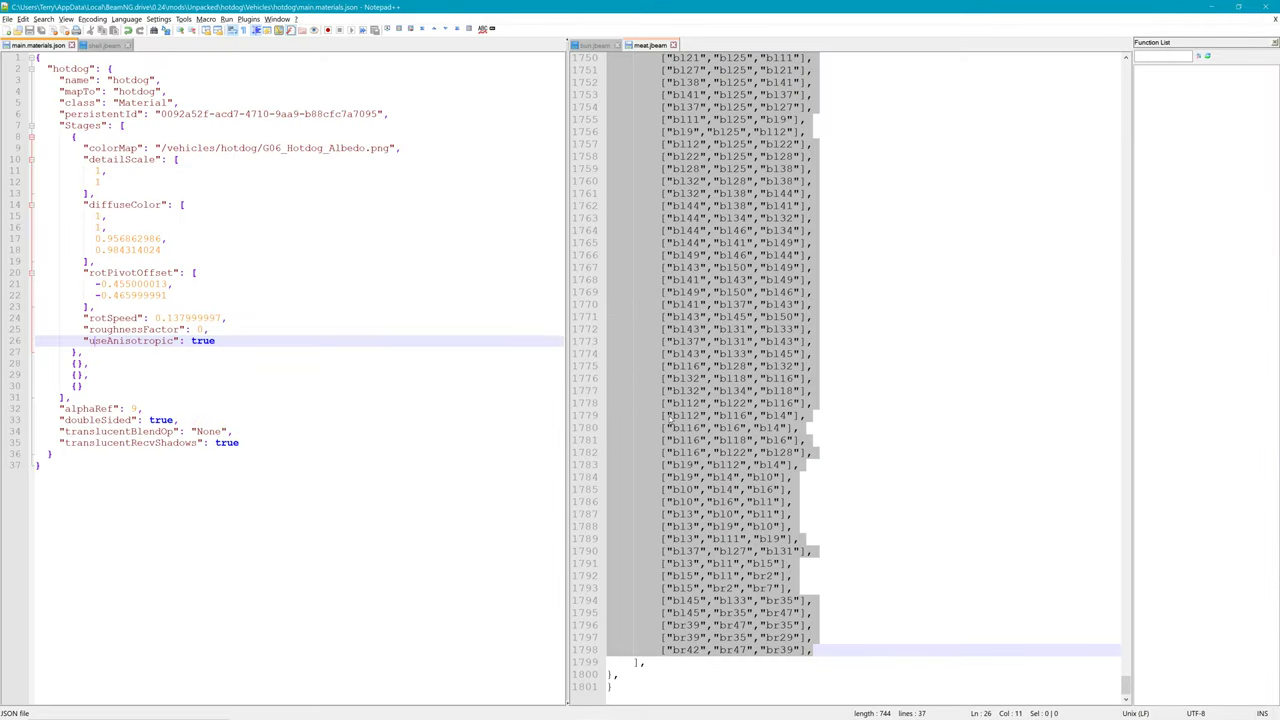
{"action": "left_click_drag", "start_coordinate": [161, 148], "coordinate": [264, 148]}
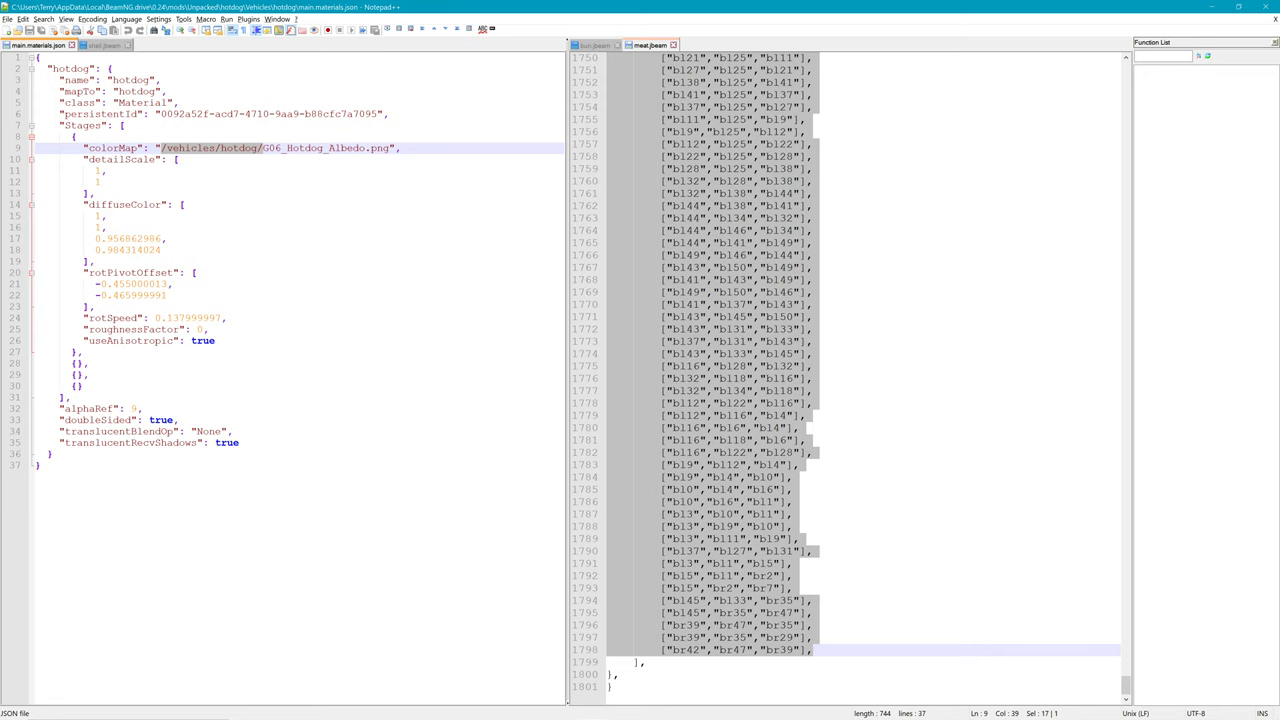
{"action": "key", "text": "BackSpace"}
{"action": "left_click", "coordinate": [107, 171]}
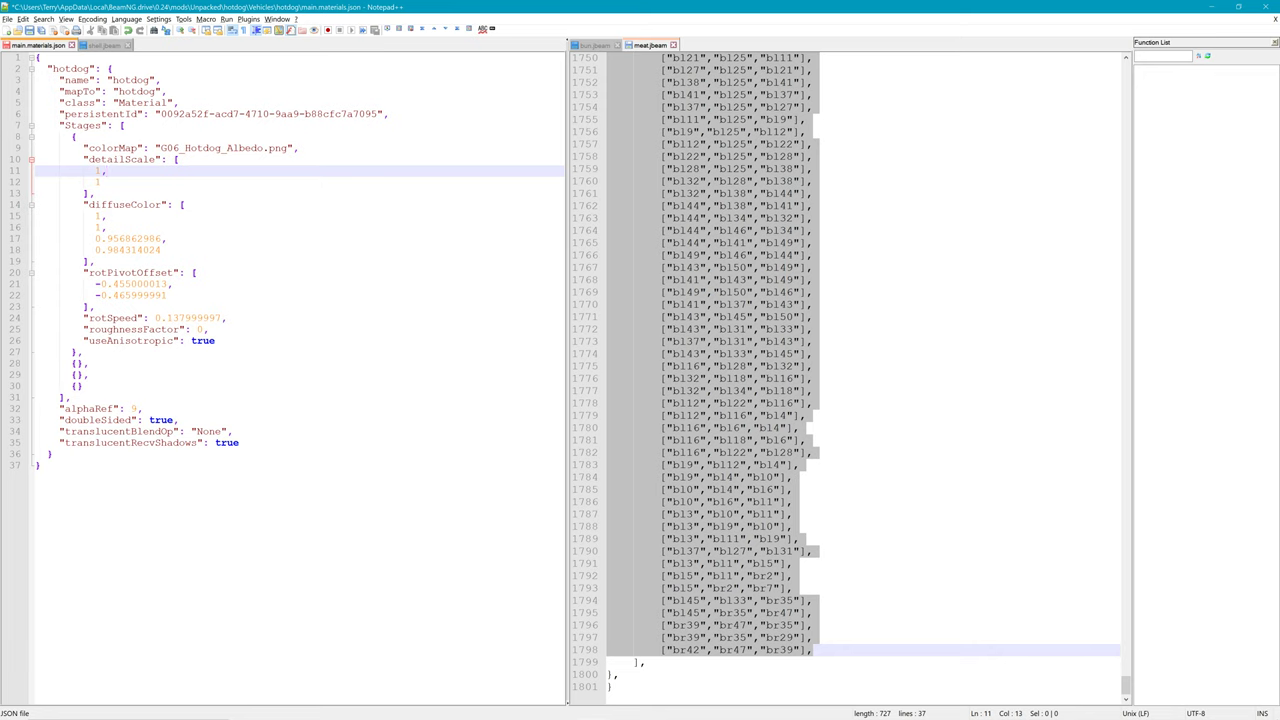
Step: Review the colorMap entry in main.materials.json, save the file, and minimize Notepad++
{"action": "left_click_drag", "start_coordinate": [160, 148], "coordinate": [288, 149]}
{"action": "left_click", "coordinate": [264, 150]}
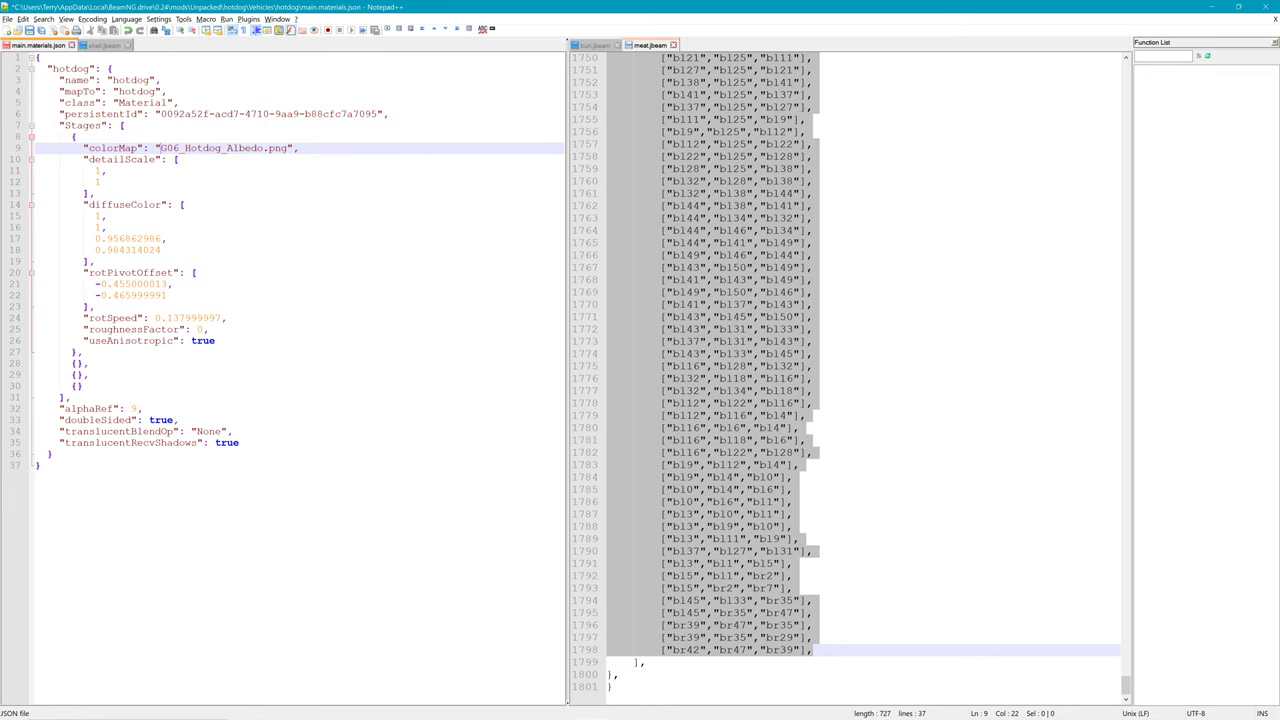
{"action": "left_click_drag", "start_coordinate": [59, 182], "coordinate": [101, 182]}
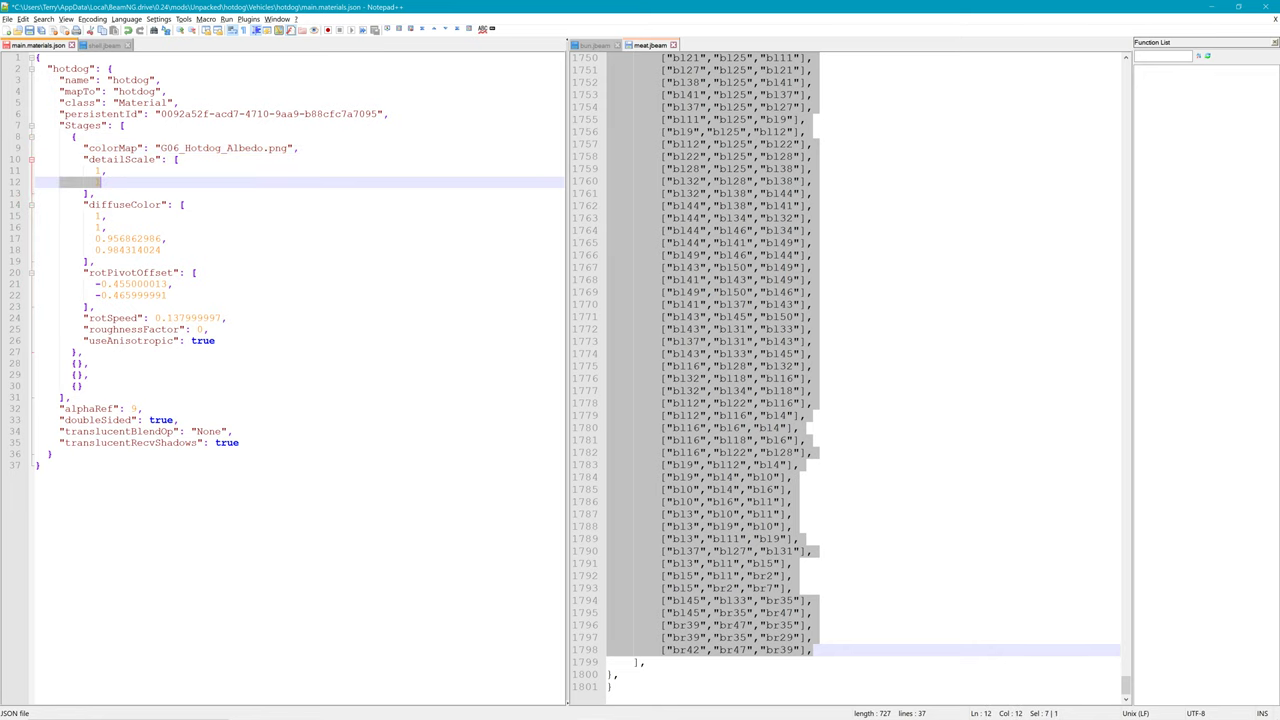
{"action": "left_click", "coordinate": [160, 148]}
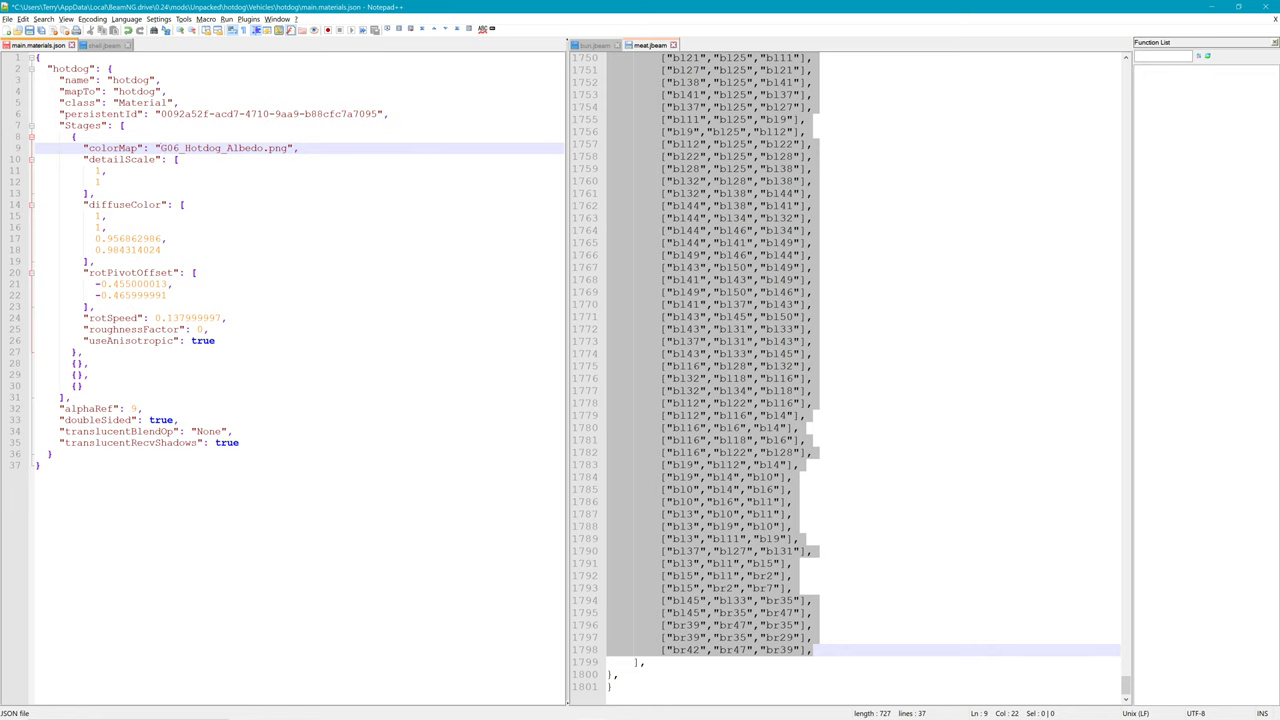
{"action": "left_click", "coordinate": [38, 29]}
{"action": "left_click", "coordinate": [1208, 6]}
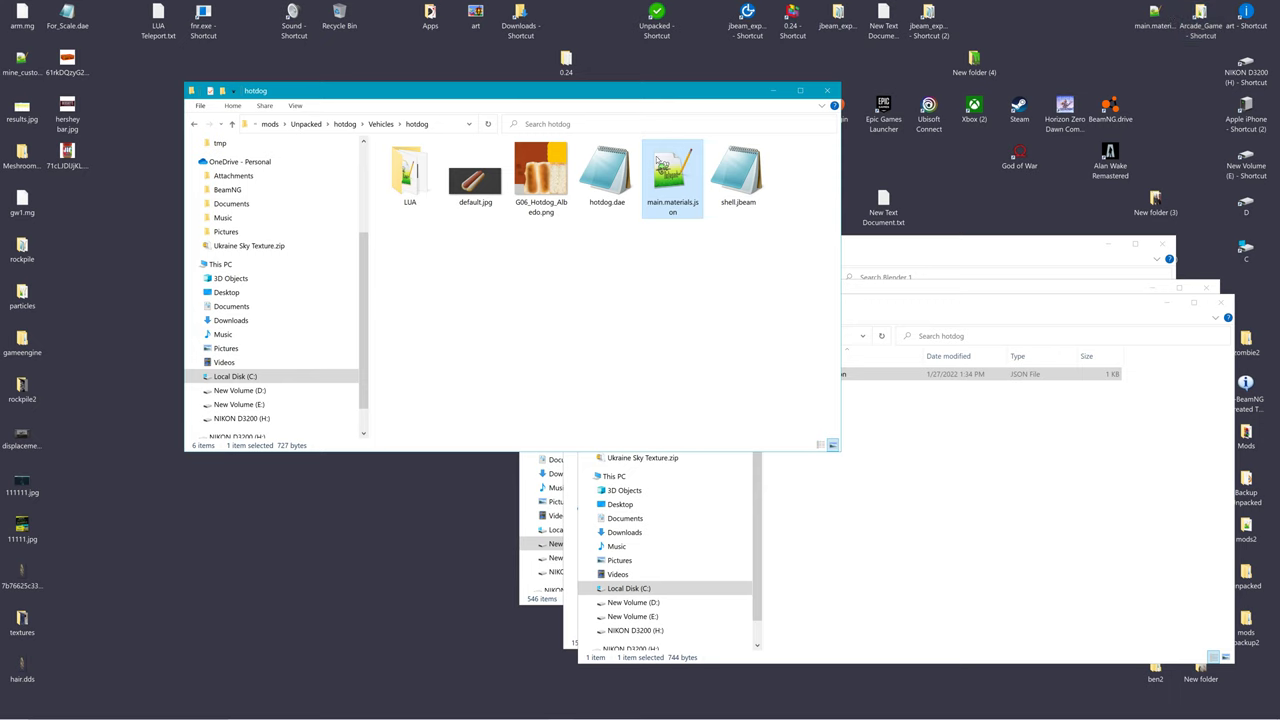
Step: Close the tire2, 0.24 user-folder hotdog, and Blender 1 folder windows, keeping the mod's hotdog folder open
{"action": "left_click", "coordinate": [676, 261]}
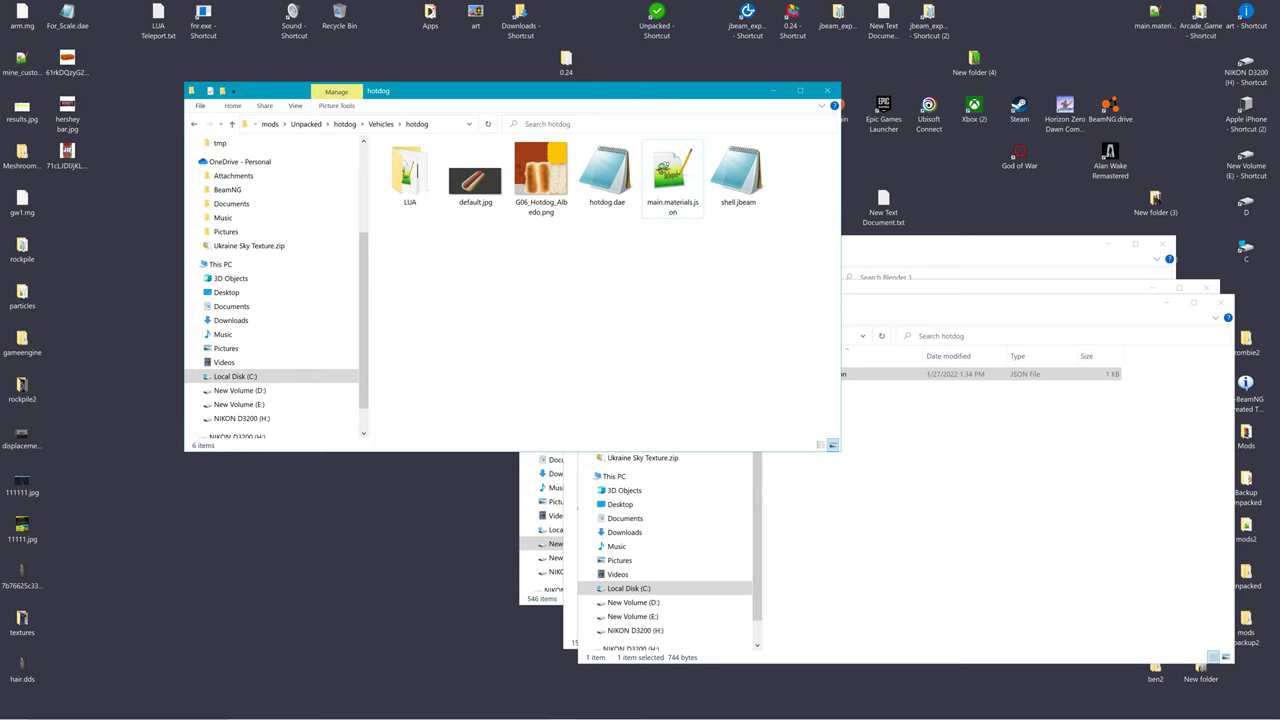
{"action": "left_click", "coordinate": [993, 292]}
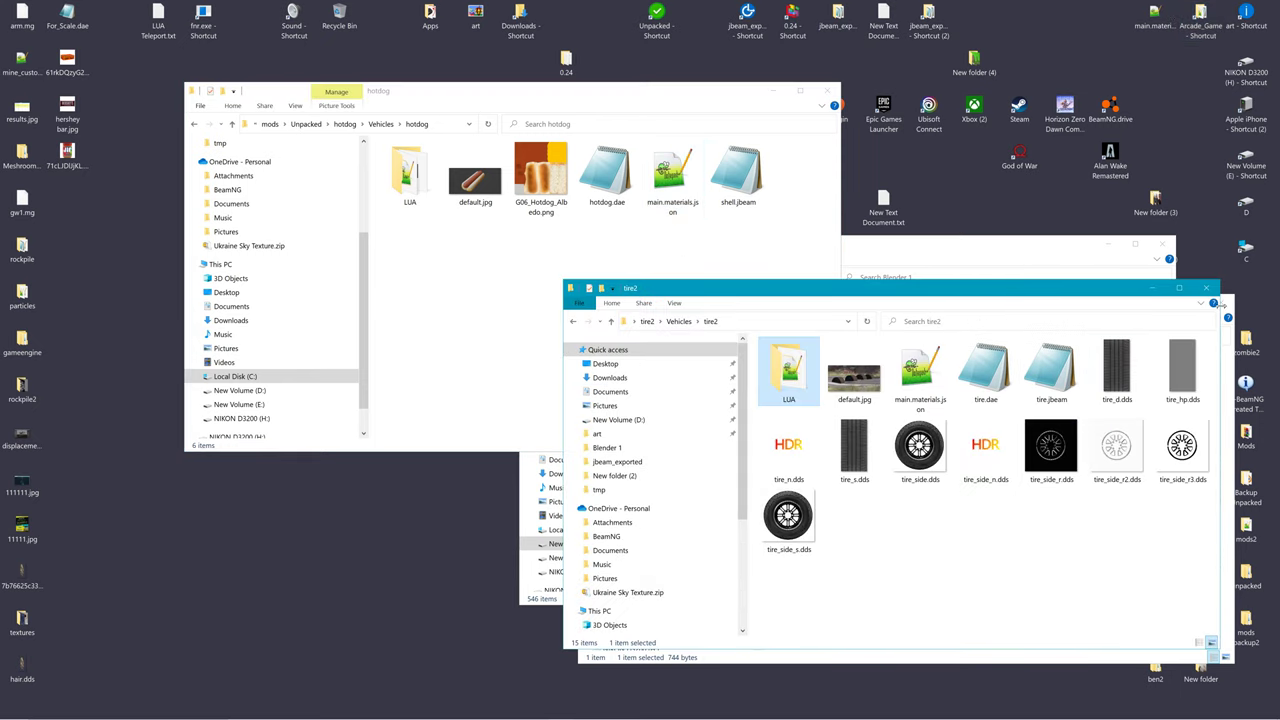
{"action": "left_click", "coordinate": [1207, 289]}
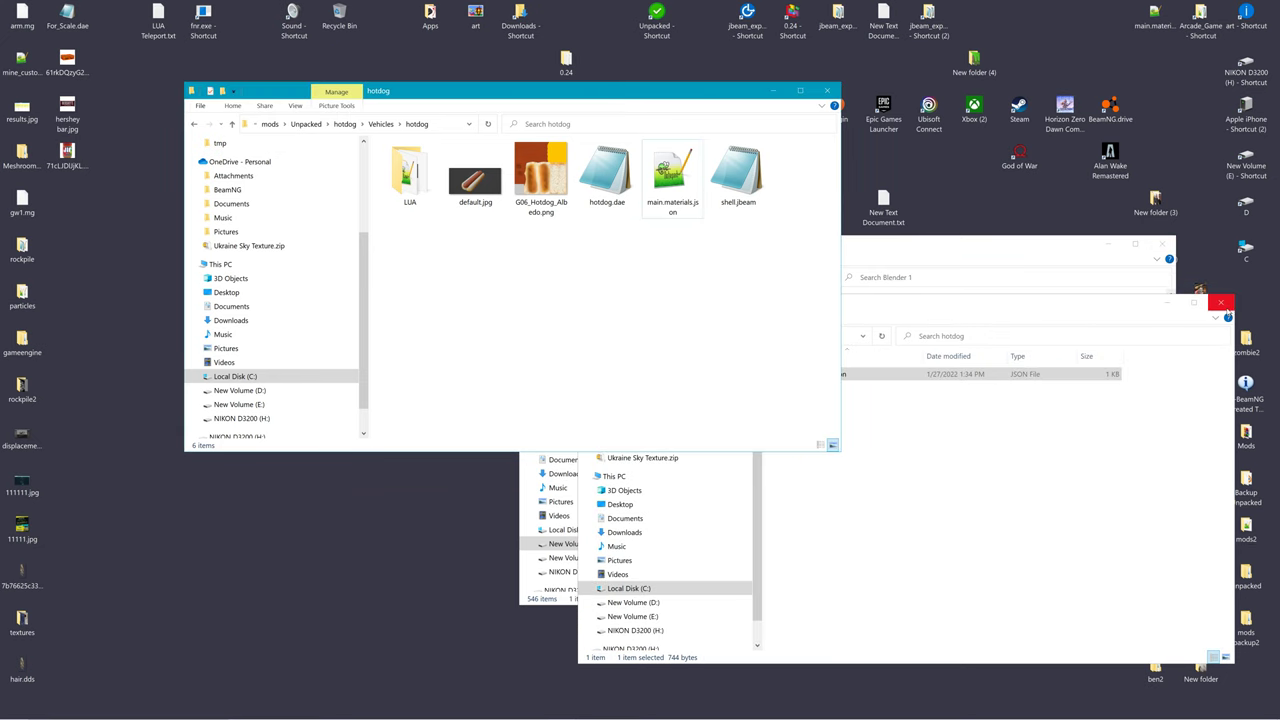
{"action": "left_click", "coordinate": [1221, 302]}
{"action": "left_click", "coordinate": [1162, 244]}
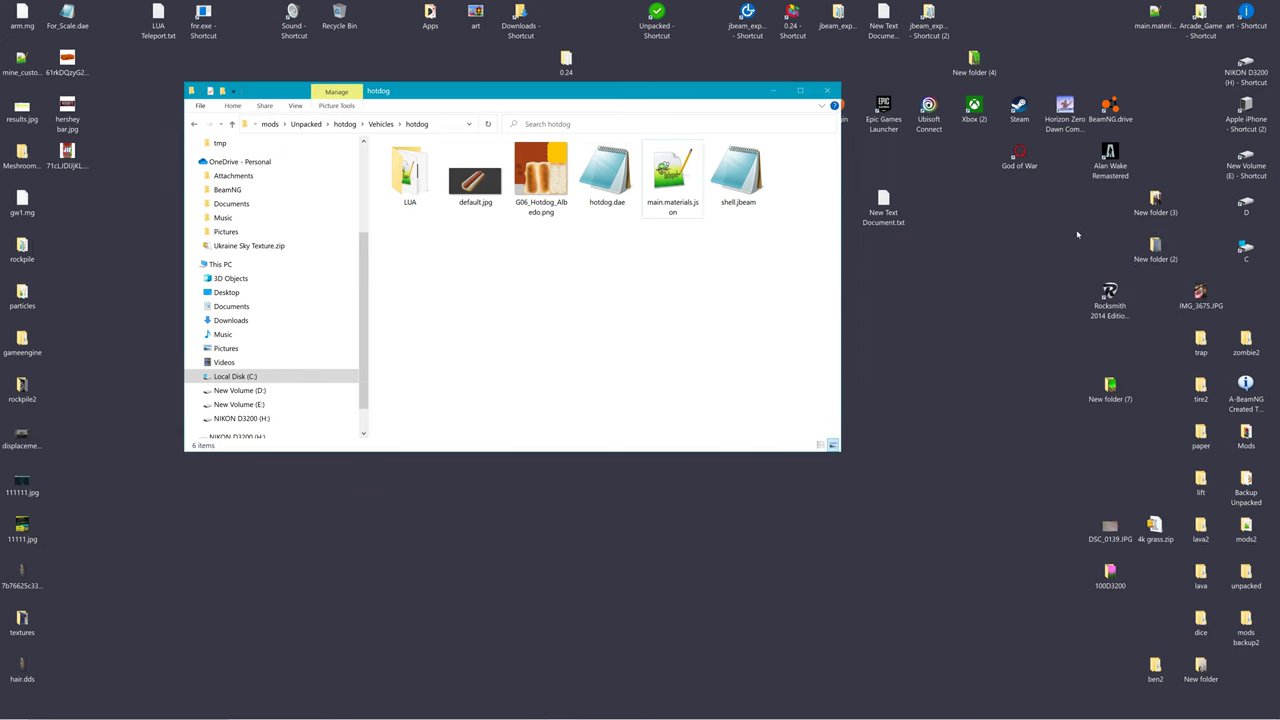
Step: Switch to BeamNG.drive and close the world editor to see the hotdog on the grid
{"action": "key", "text": "alt+Tab"}
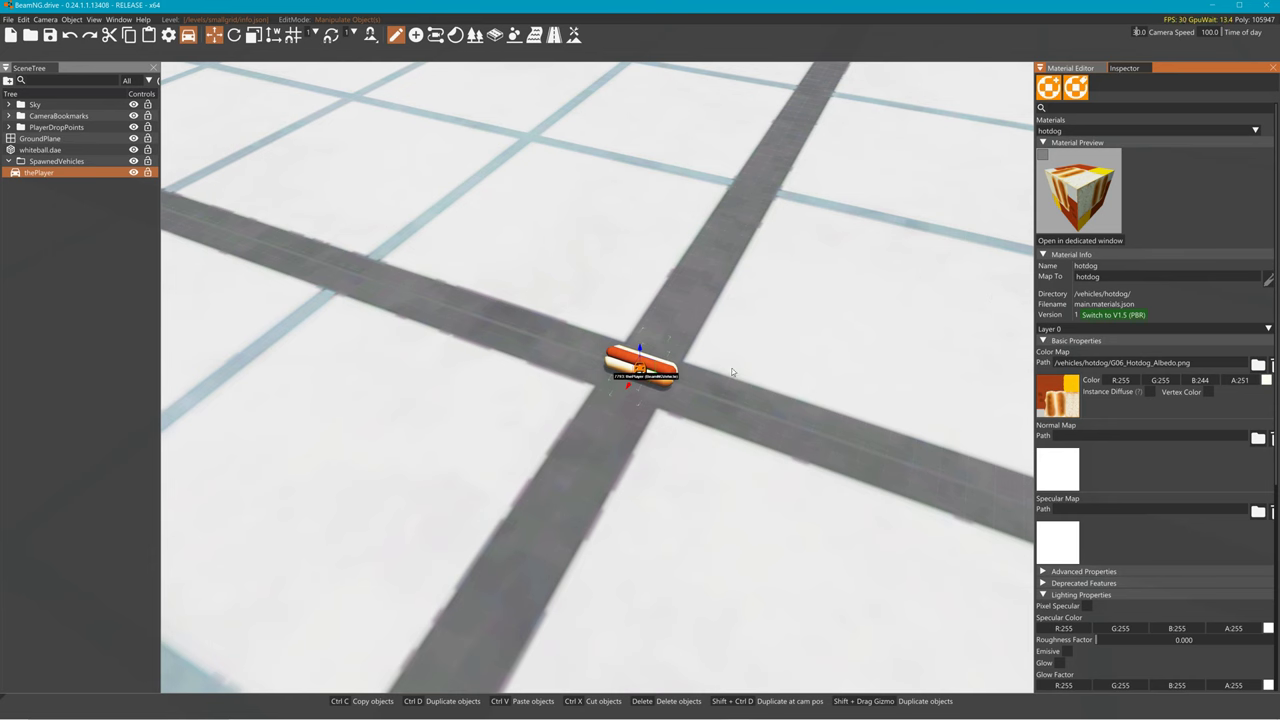
{"action": "right_click_drag", "start_coordinate": [731, 372], "coordinate": [531, 352]}
{"action": "left_click", "coordinate": [531, 352]}
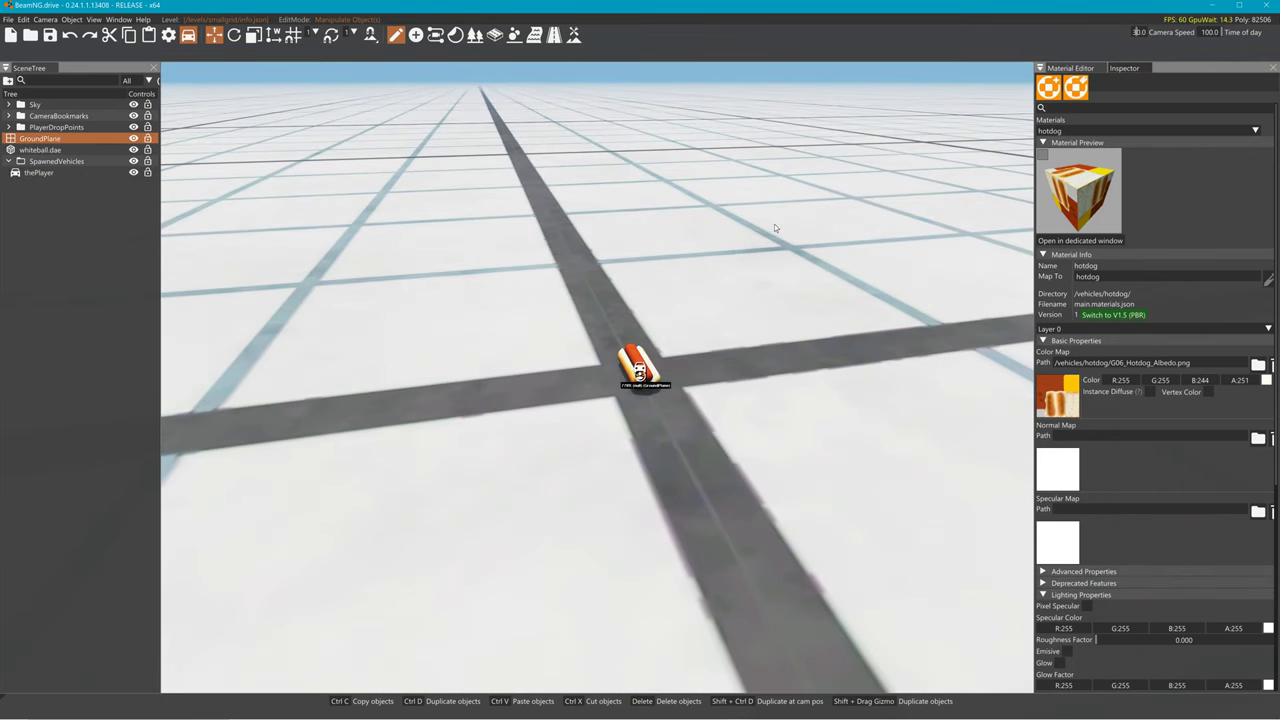
{"action": "key", "text": "F11"}
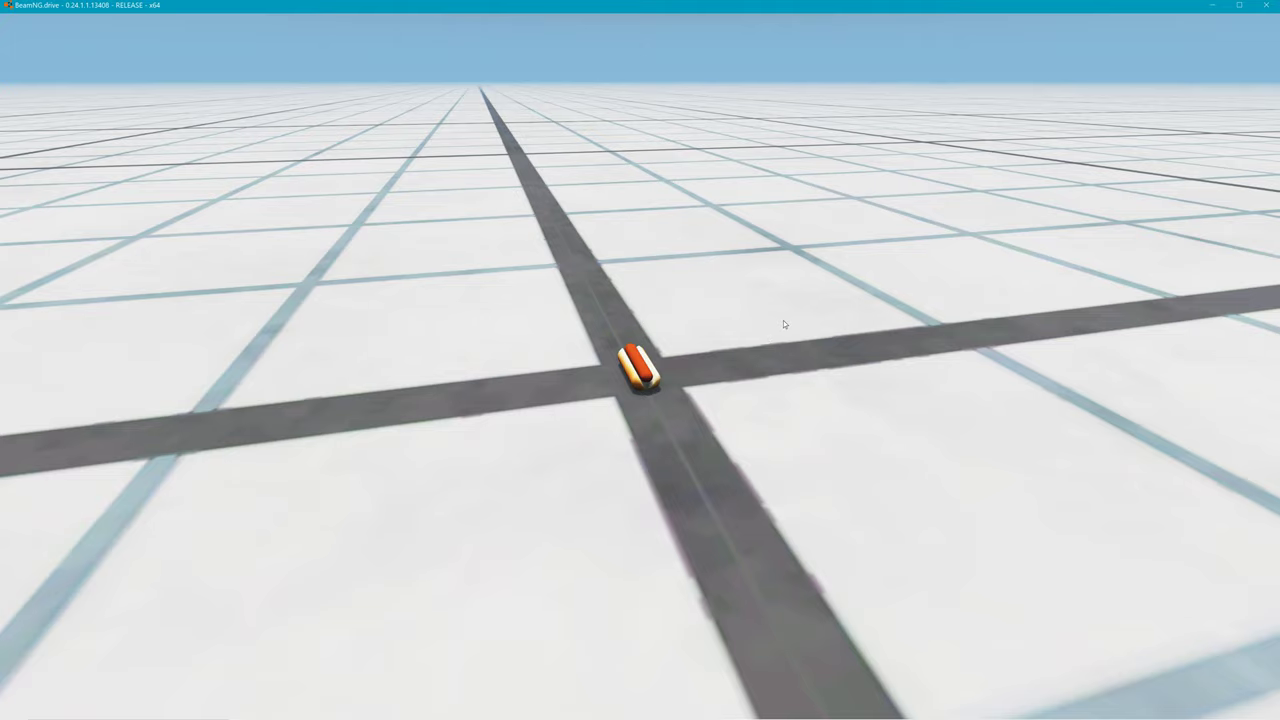
Step: Examine the hotdog from several angles and try pulling its bun and sausage with the node grabber
{"action": "right_click_drag", "start_coordinate": [784, 321], "coordinate": [771, 334]}
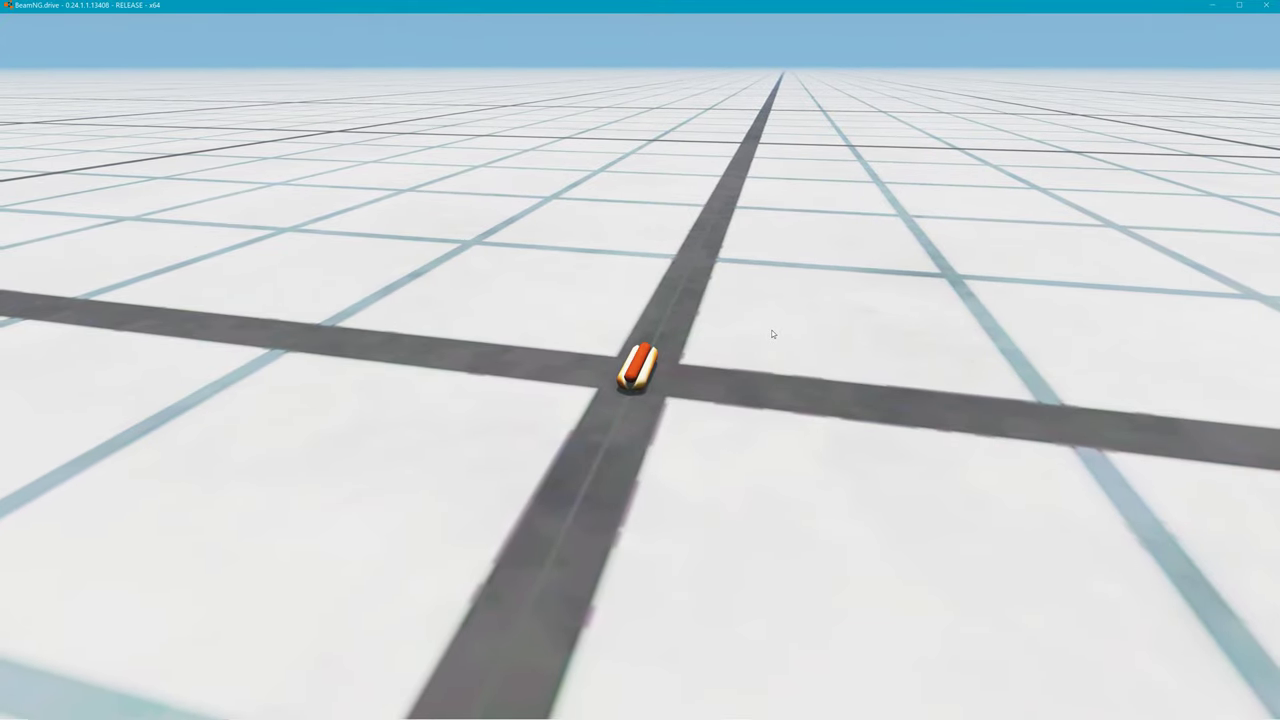
{"action": "right_click_drag", "start_coordinate": [771, 334], "coordinate": [736, 342]}
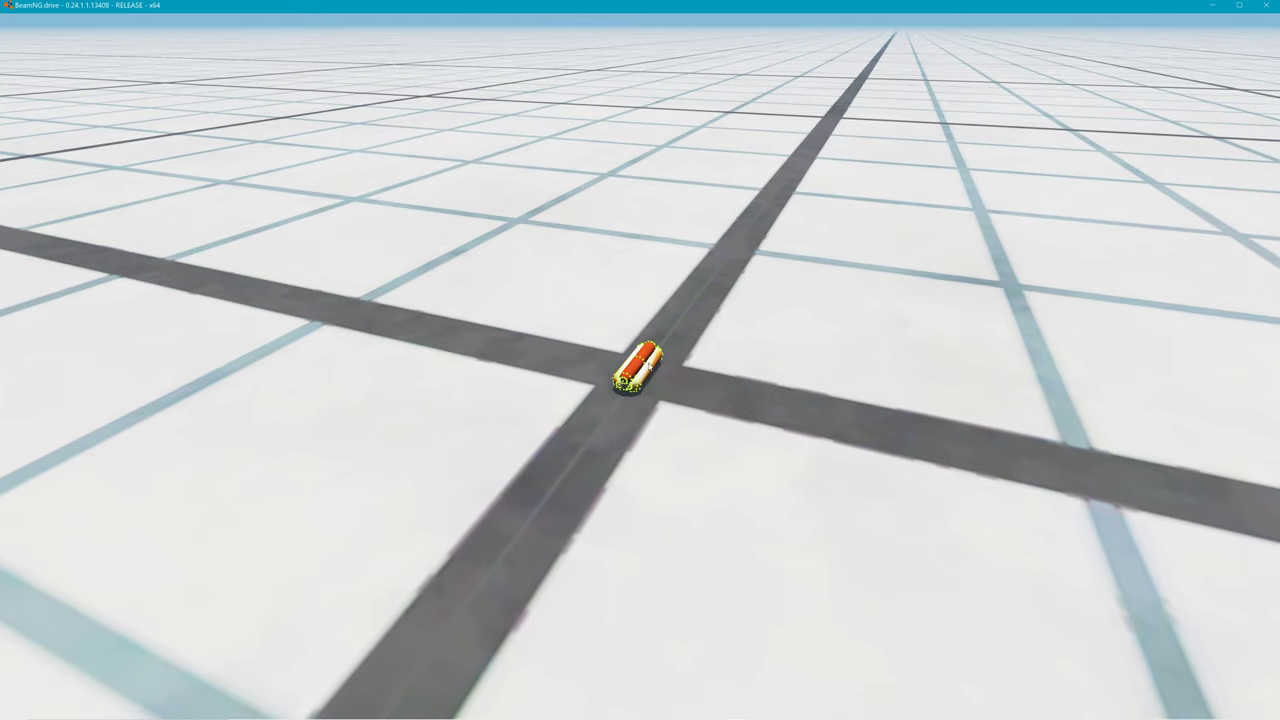
{"action": "left_click_drag", "start_coordinate": [636, 365], "coordinate": [646, 342]}
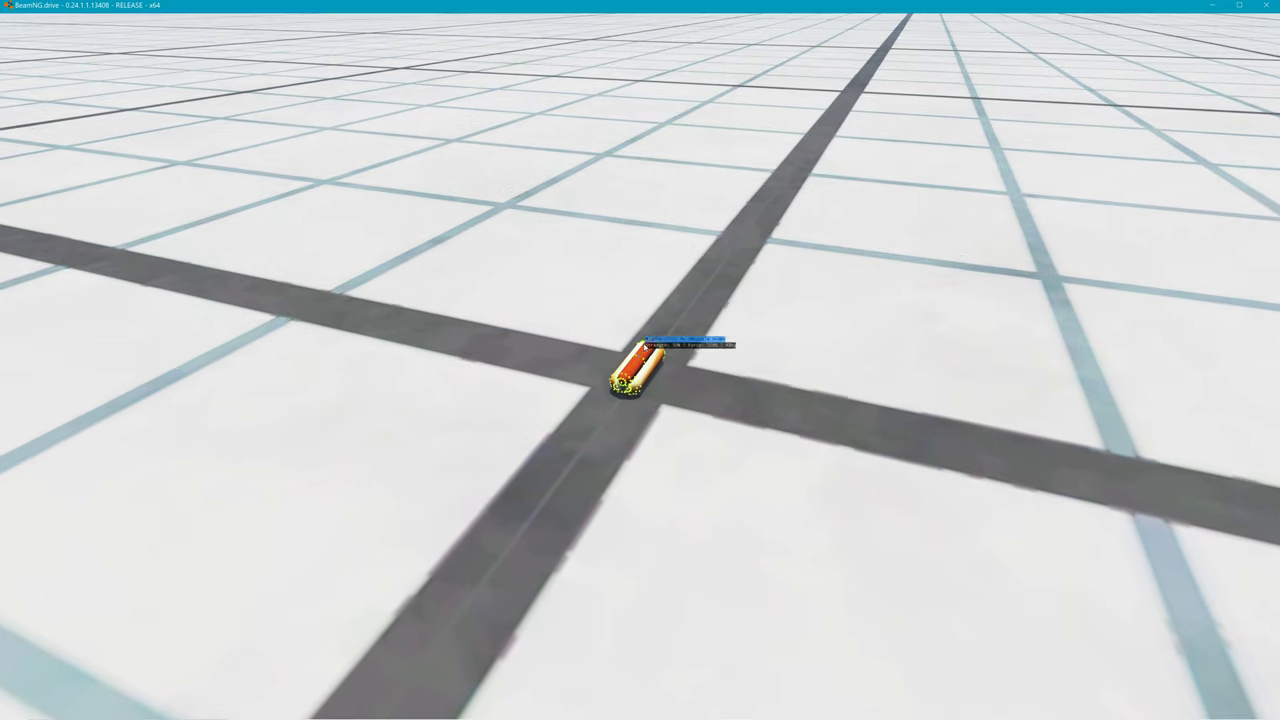
{"action": "left_click_drag", "start_coordinate": [445, 5], "coordinate": [992, 124]}
{"action": "left_click_drag", "start_coordinate": [254, 78], "coordinate": [209, 153]}
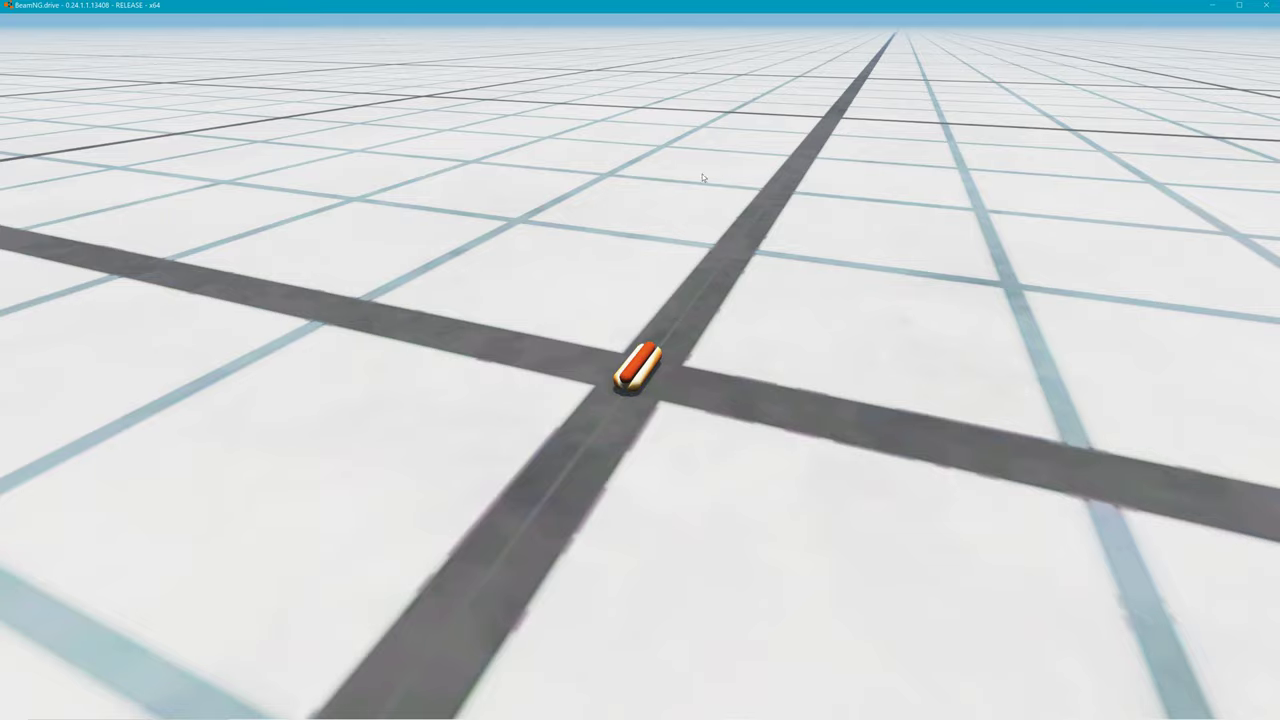
{"action": "left_click_drag", "start_coordinate": [638, 365], "coordinate": [642, 320]}
{"action": "left_click_drag", "start_coordinate": [673, 203], "coordinate": [819, 229]}
{"action": "scroll", "coordinate": [813, 247], "scroll_direction": "up", "scroll_amount": 3}
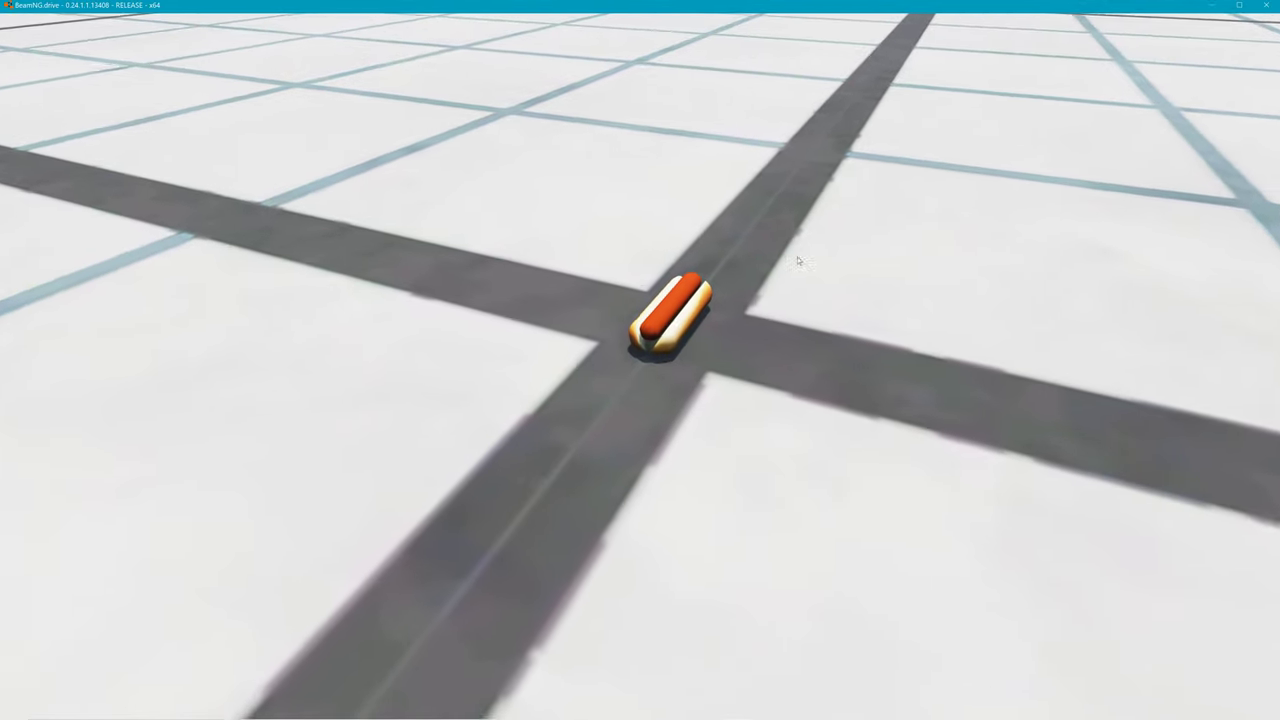
{"action": "key", "text": "ctrl"}
{"action": "left_click_drag", "start_coordinate": [645, 335], "coordinate": [851, 228]}
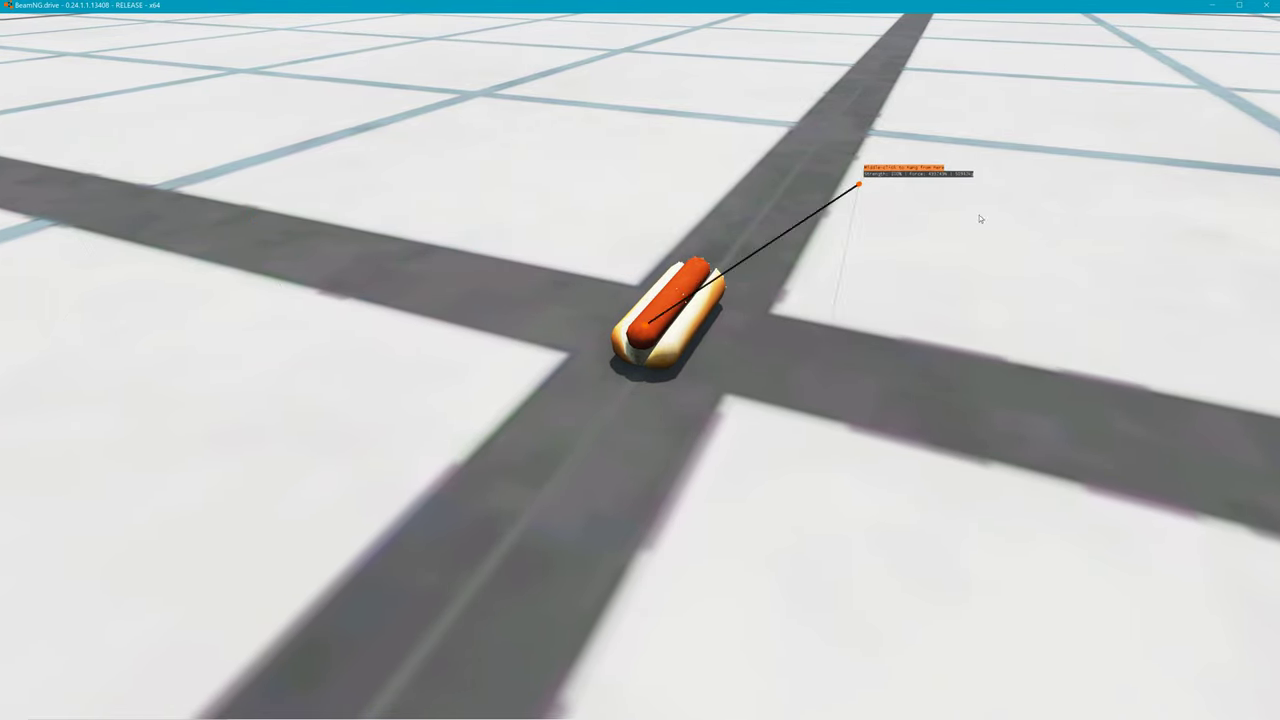
{"action": "left_click_drag", "start_coordinate": [986, 238], "coordinate": [905, 309]}
Step: Open shell.jbeam in Notepad++, set fixed to false for the group a nodes, and save the file
{"action": "left_click", "coordinate": [1205, 5]}
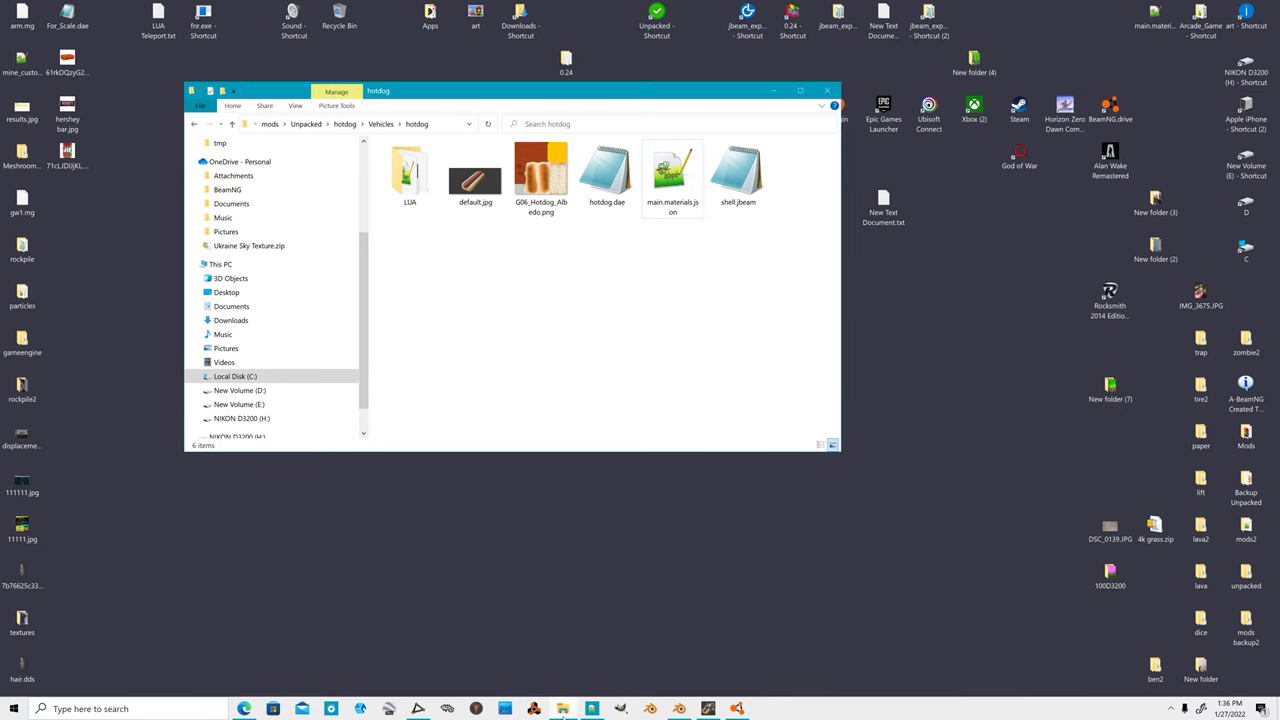
{"action": "left_click", "coordinate": [593, 708]}
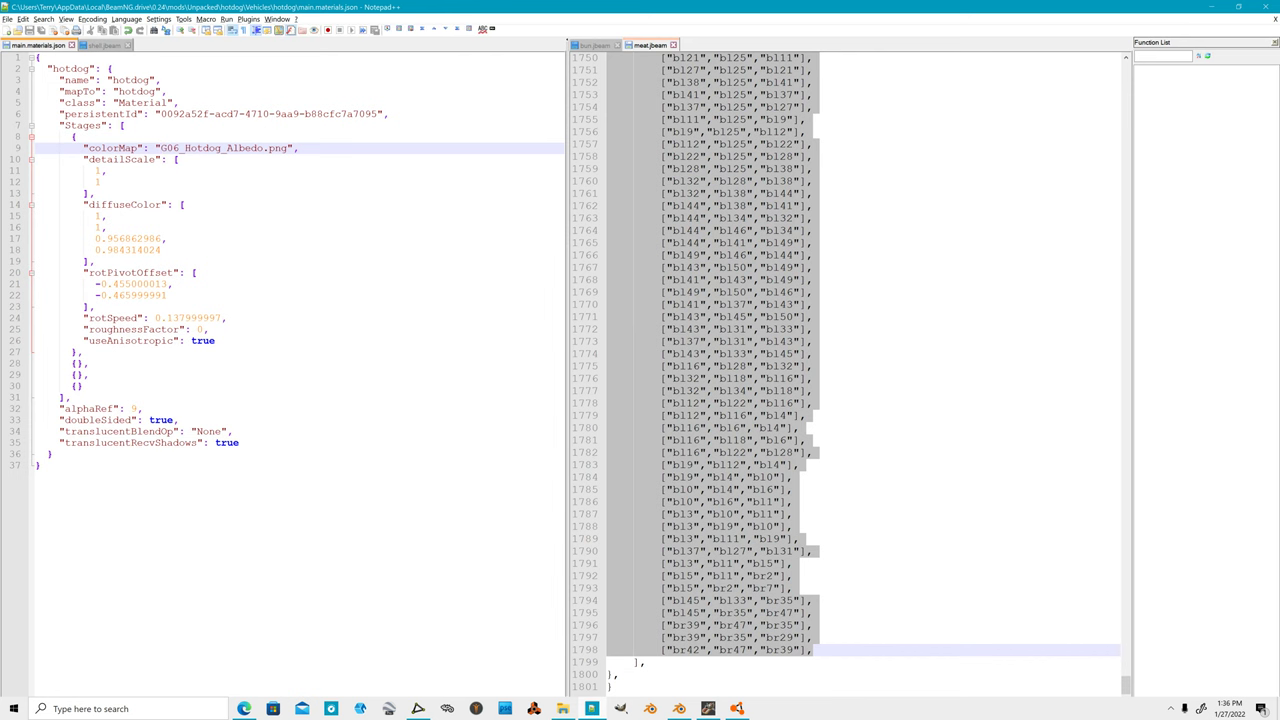
{"action": "left_click", "coordinate": [103, 46]}
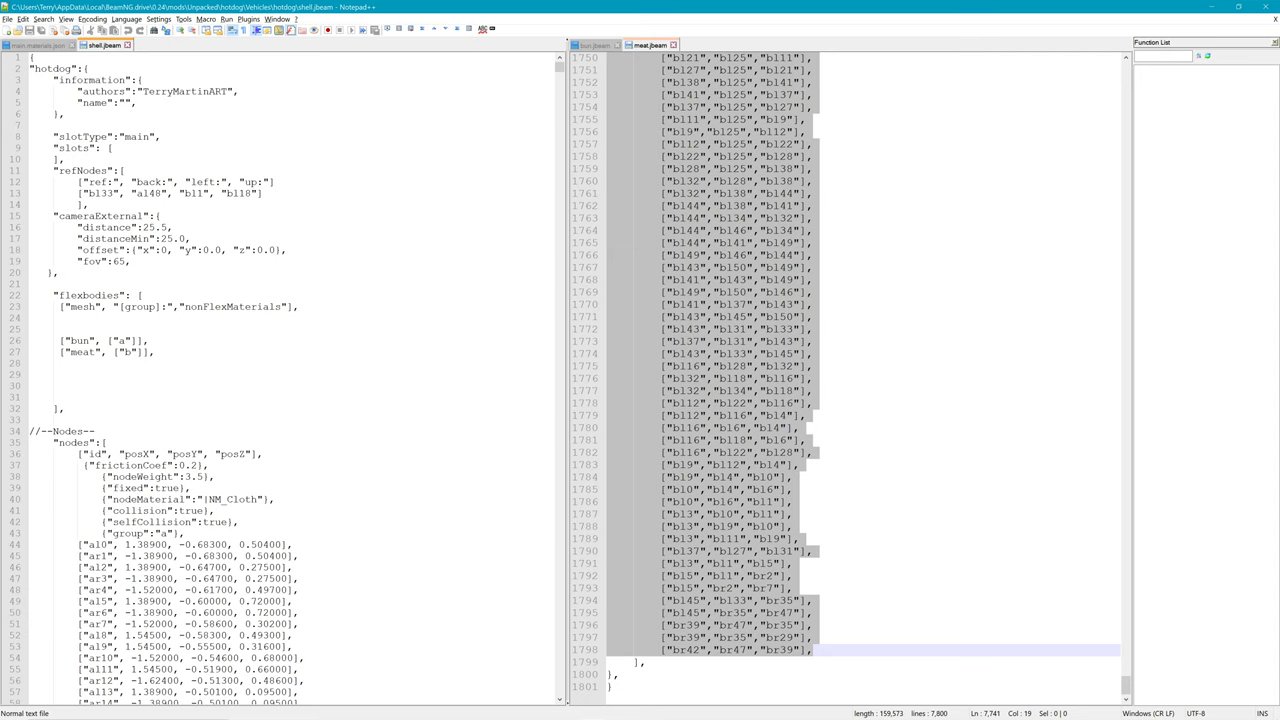
{"action": "left_click", "coordinate": [152, 488]}
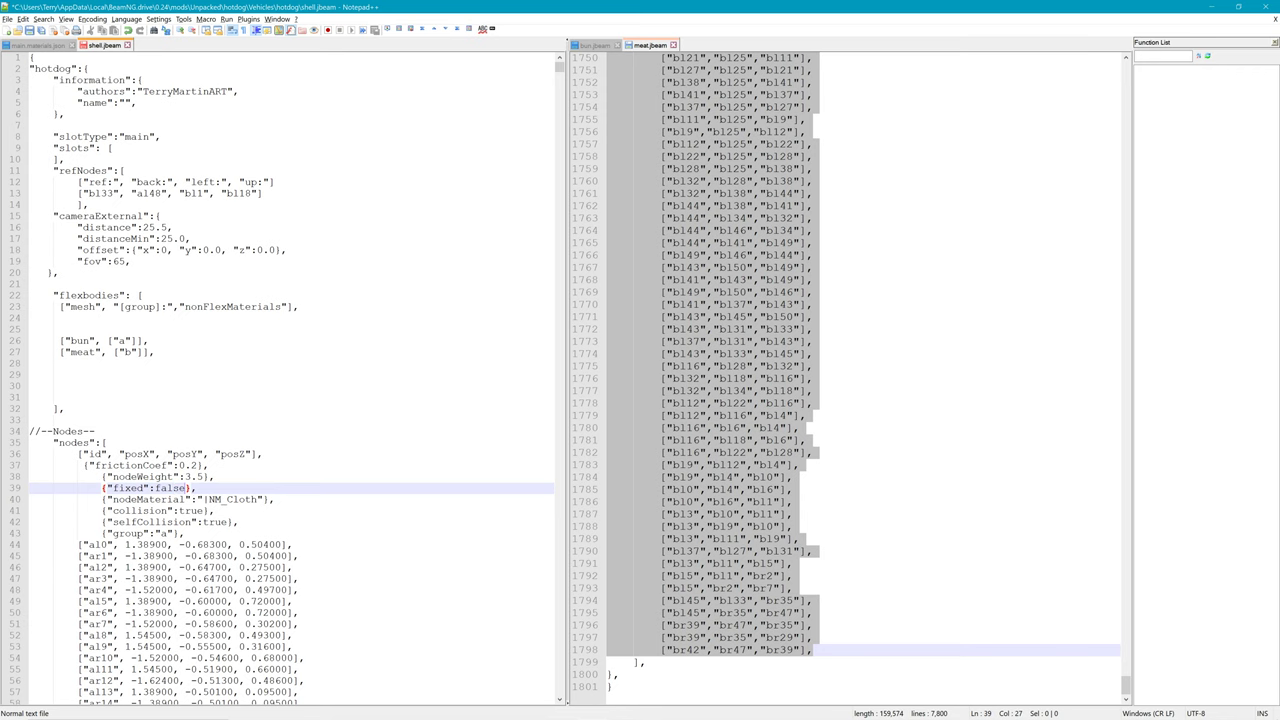
{"action": "left_click", "coordinate": [65, 408]}
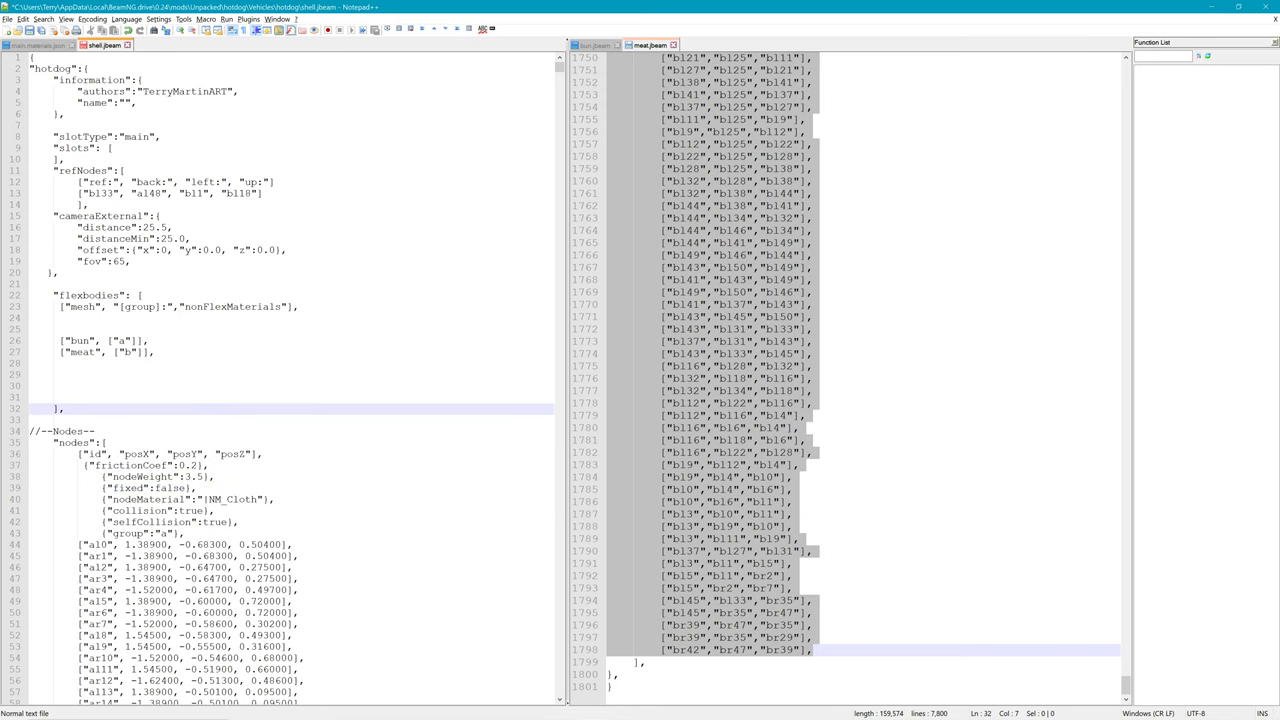
{"action": "scroll", "coordinate": [300, 380], "scroll_direction": "down", "scroll_amount": 20}
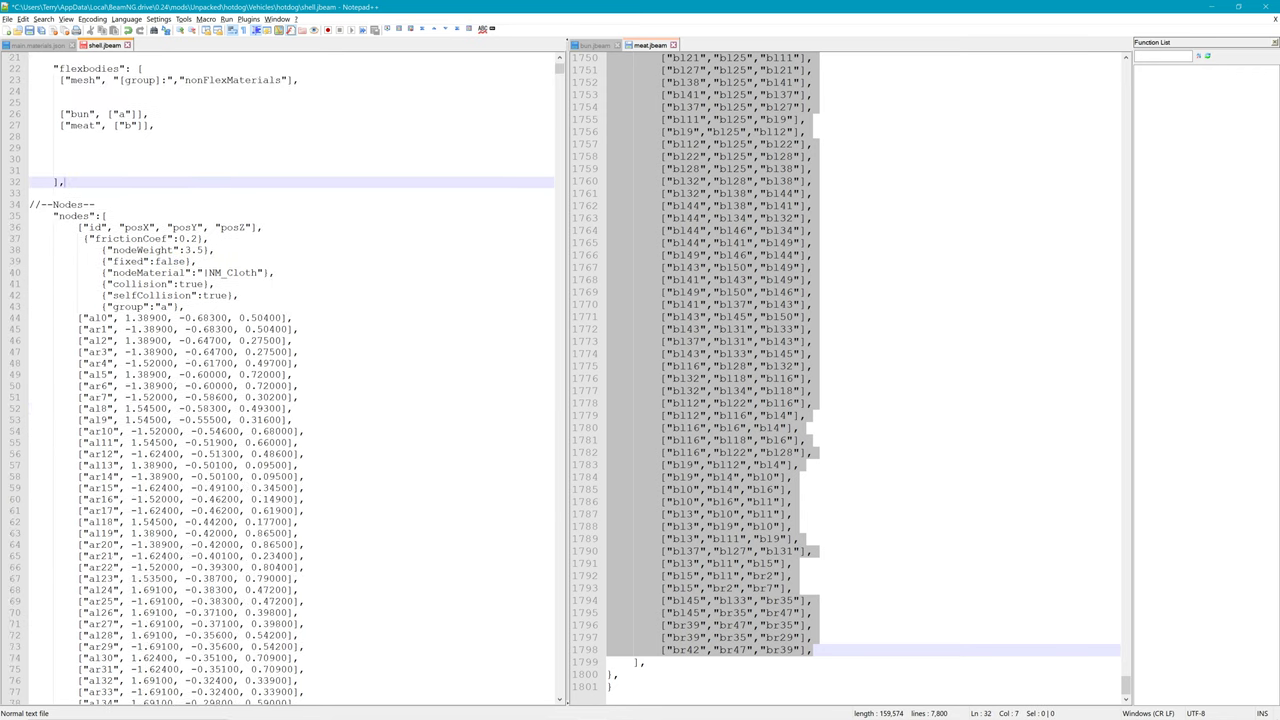
{"action": "mouse_move", "coordinate": [563, 79]}
{"action": "left_mouse_down"}
{"action": "mouse_move", "coordinate": [563, 120]}
{"action": "mouse_move", "coordinate": [563, 79]}
{"action": "left_mouse_up"}
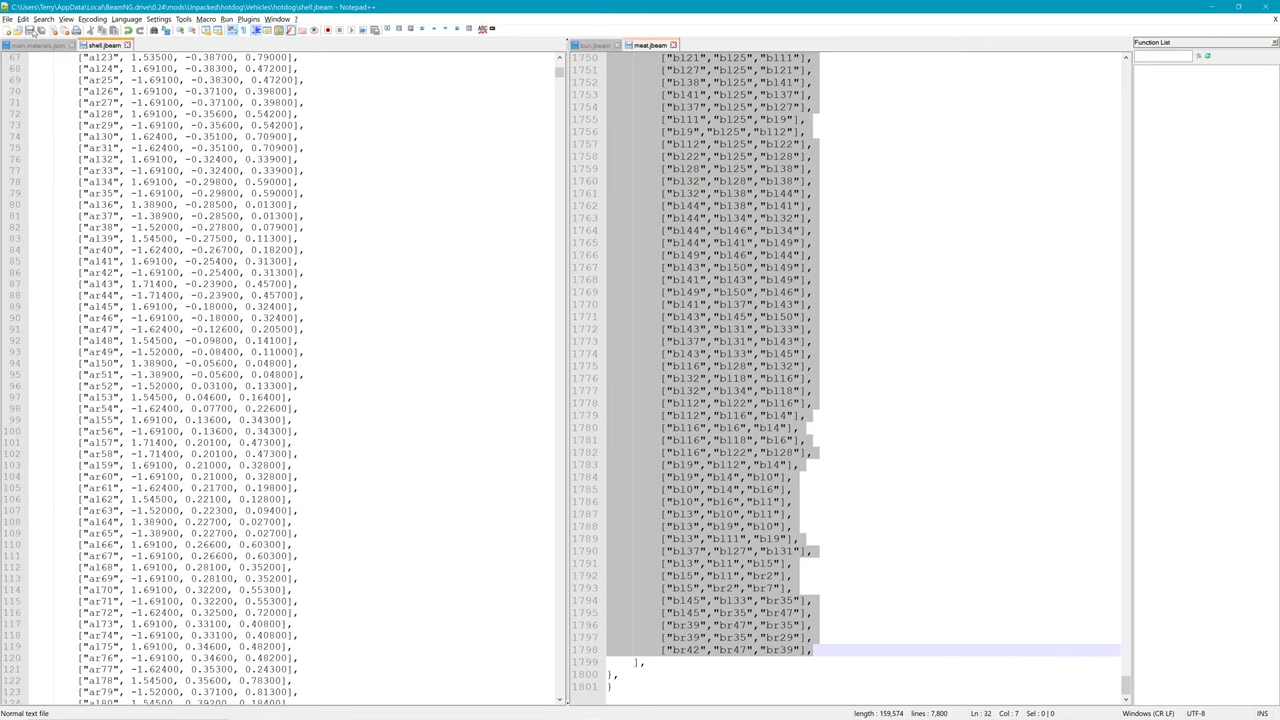
Step: Return to BeamNG.drive and reload the Grid, Small, Pure map in Freeroam
{"action": "key", "text": "alt+Tab"}
{"action": "key", "text": "alt+Tab"}
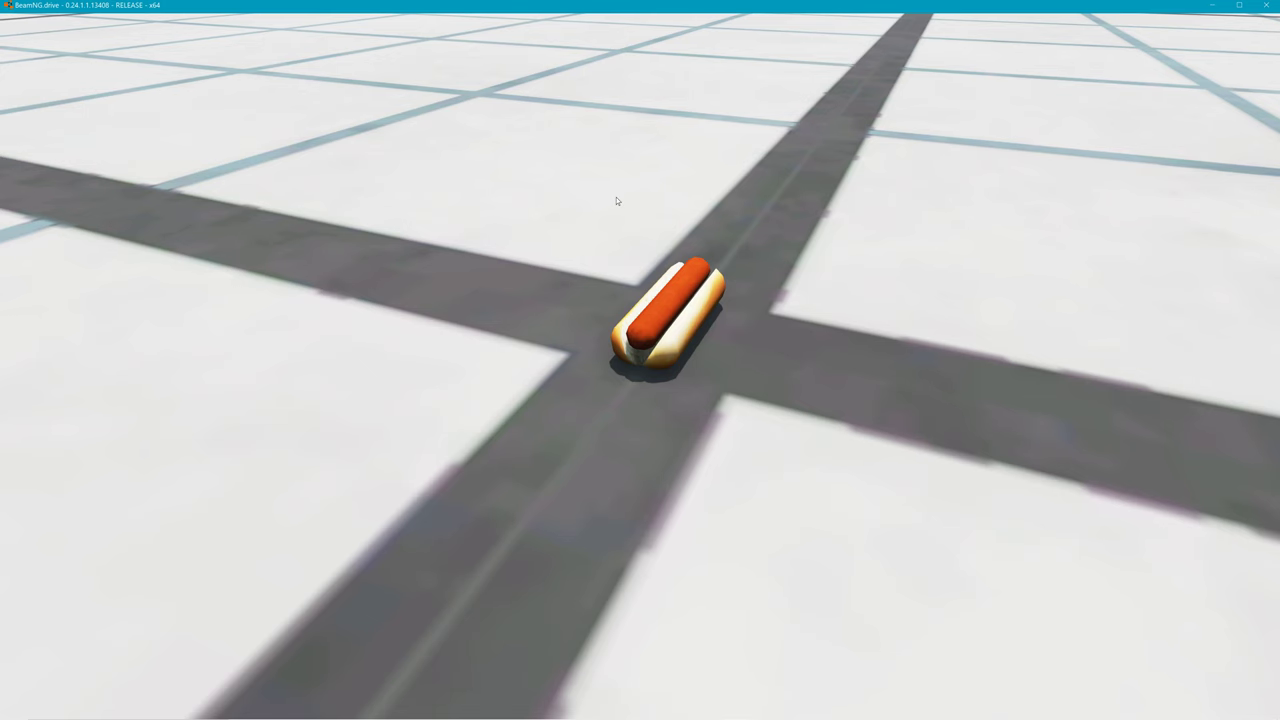
{"action": "key", "text": "Escape"}
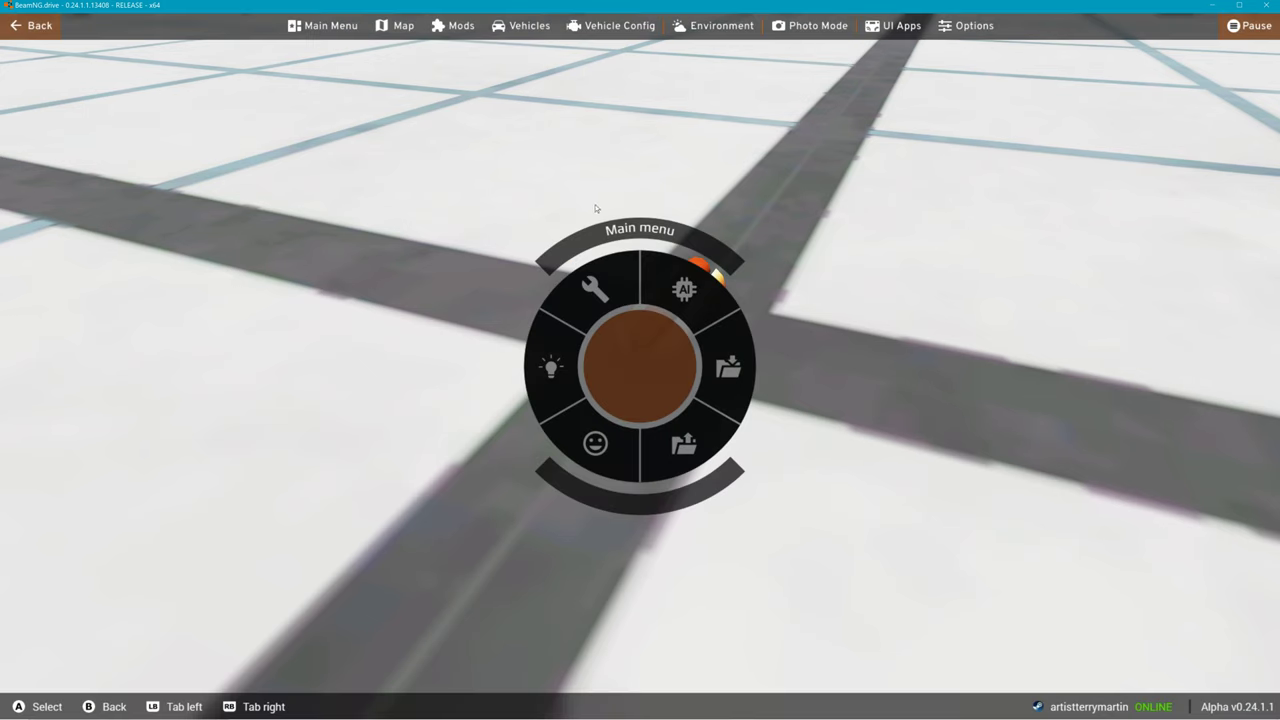
{"action": "left_click", "coordinate": [322, 25]}
{"action": "left_click", "coordinate": [317, 361]}
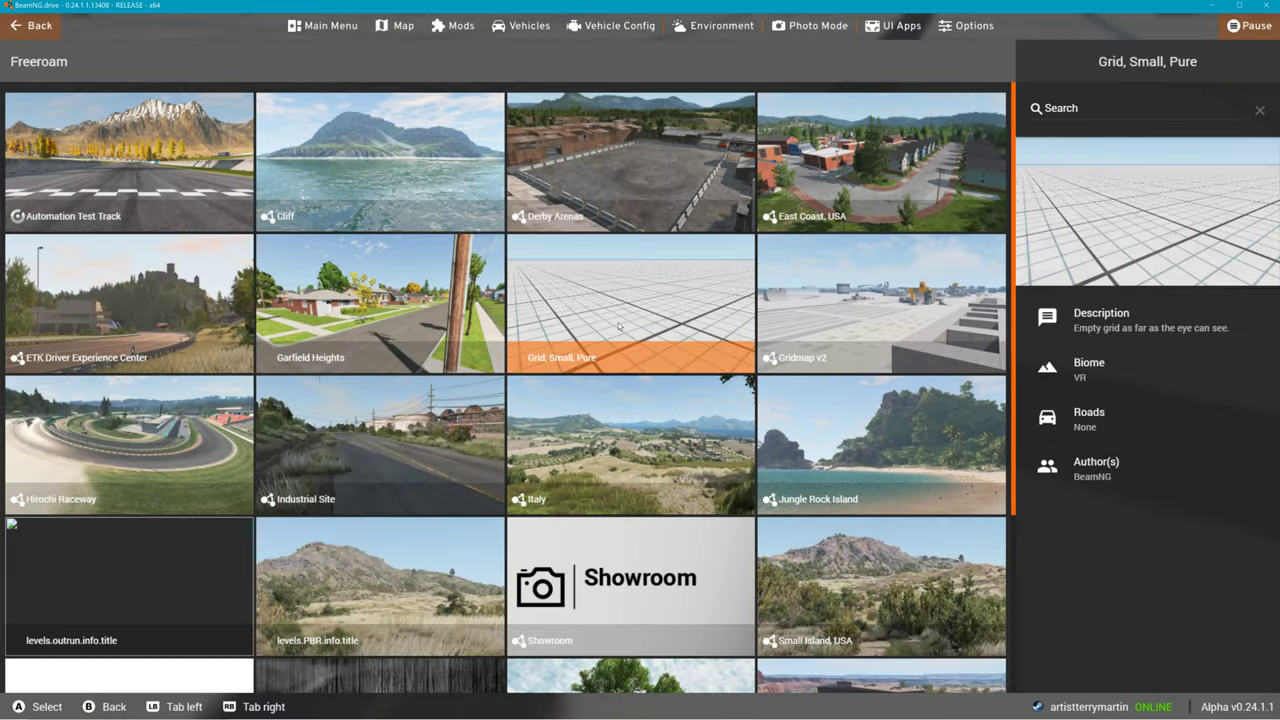
{"action": "left_click", "coordinate": [630, 320]}
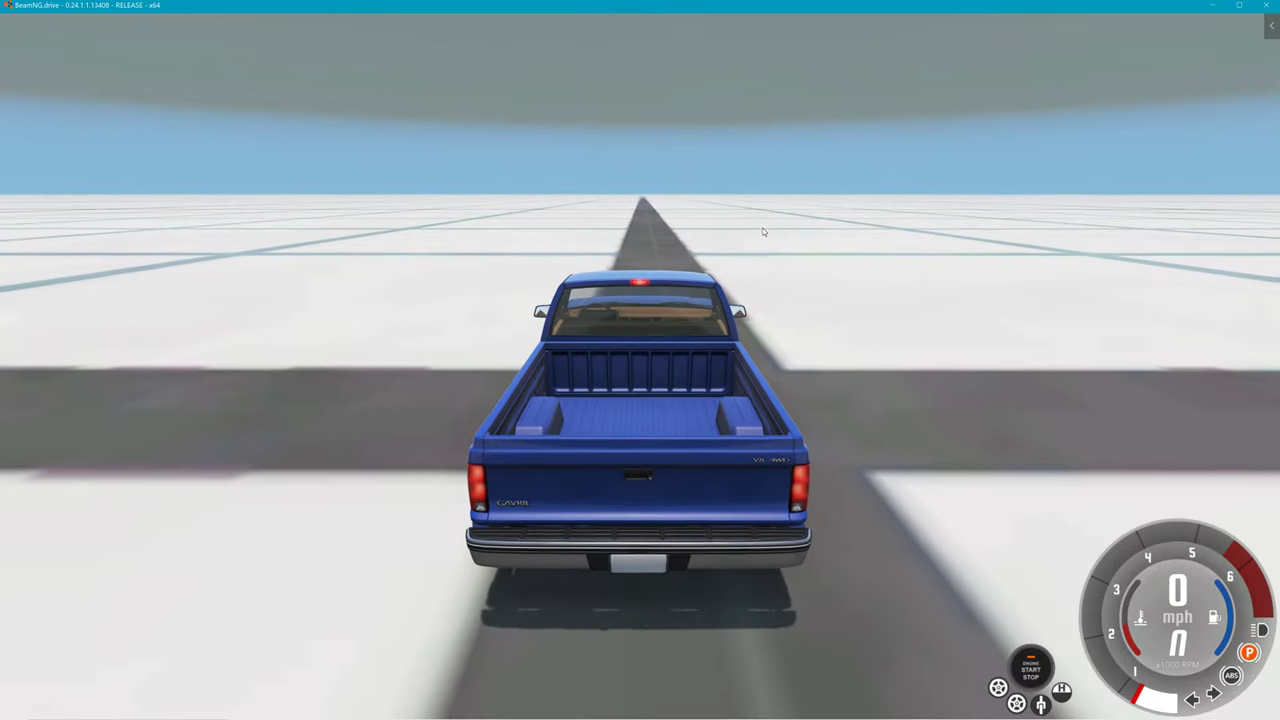
Step: Replace the pickup with the hotdog from the vehicle selector
{"action": "key", "text": "Escape"}
{"action": "left_click", "coordinate": [541, 28]}
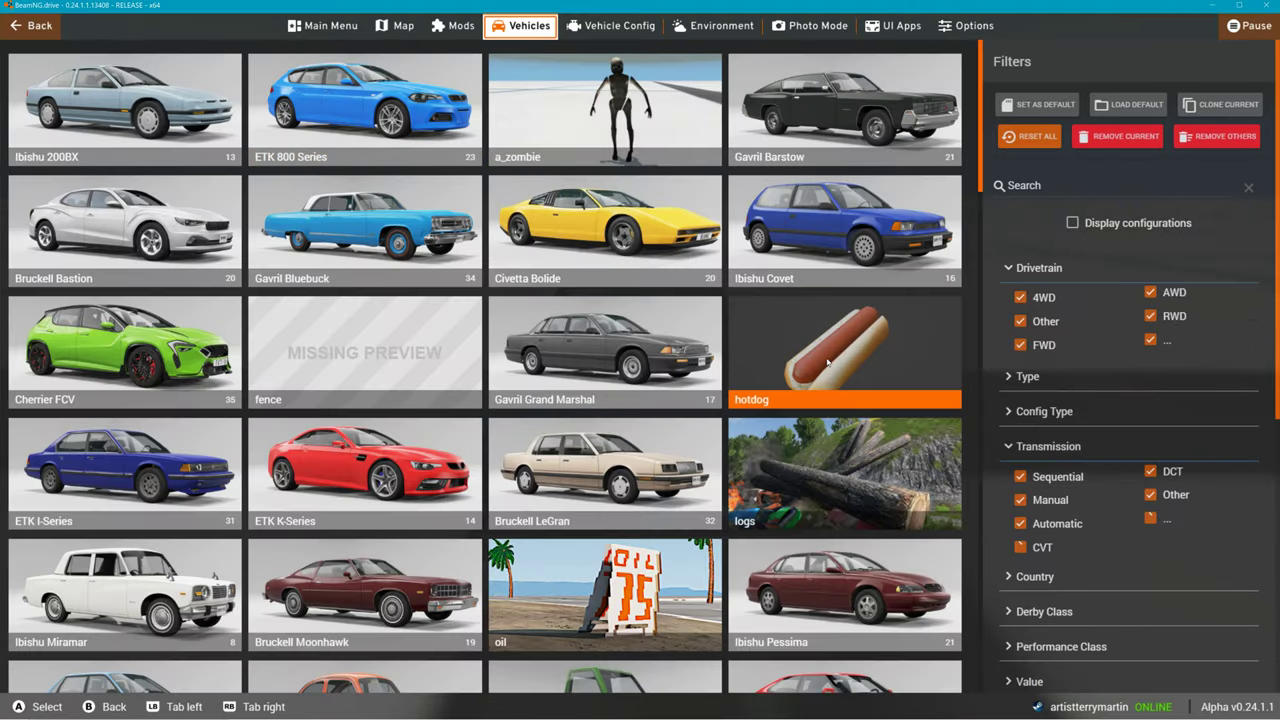
{"action": "left_click", "coordinate": [828, 362]}
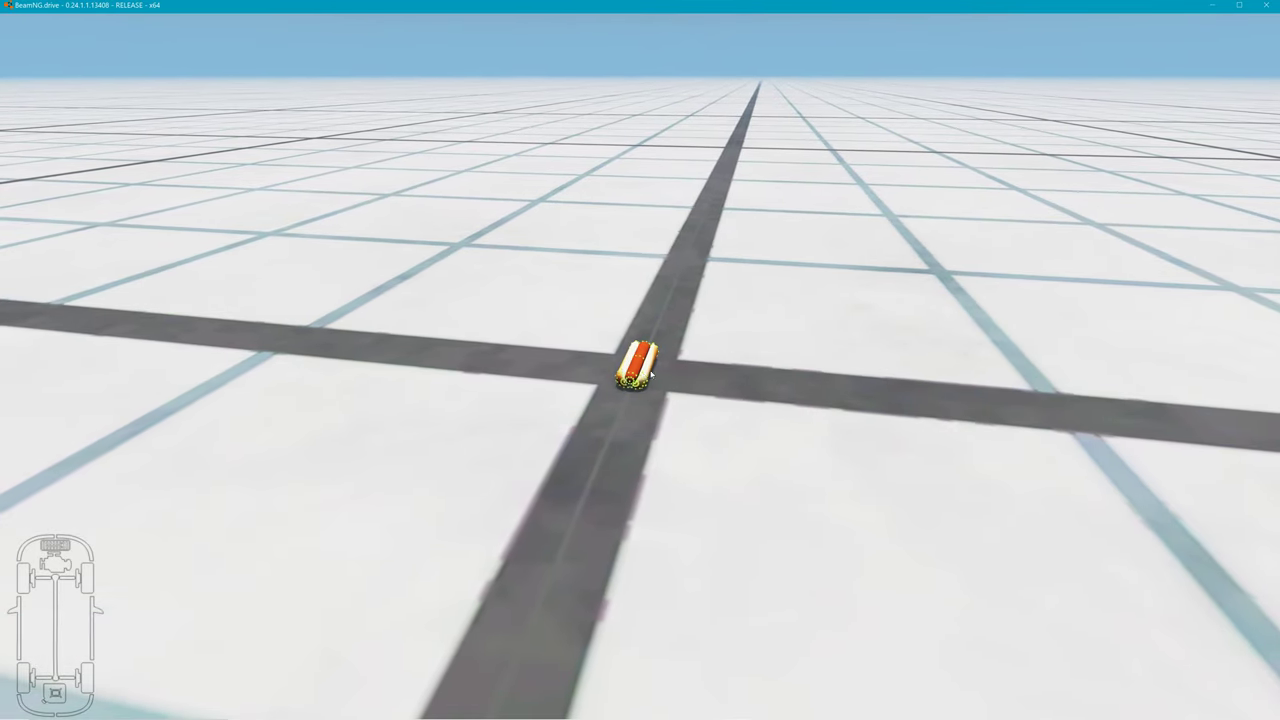
Step: Test the hotdog's physics by grabbing its nodes and pulling the sausage out of the bun
{"action": "left_click_drag", "start_coordinate": [634, 363], "coordinate": [749, 324]}
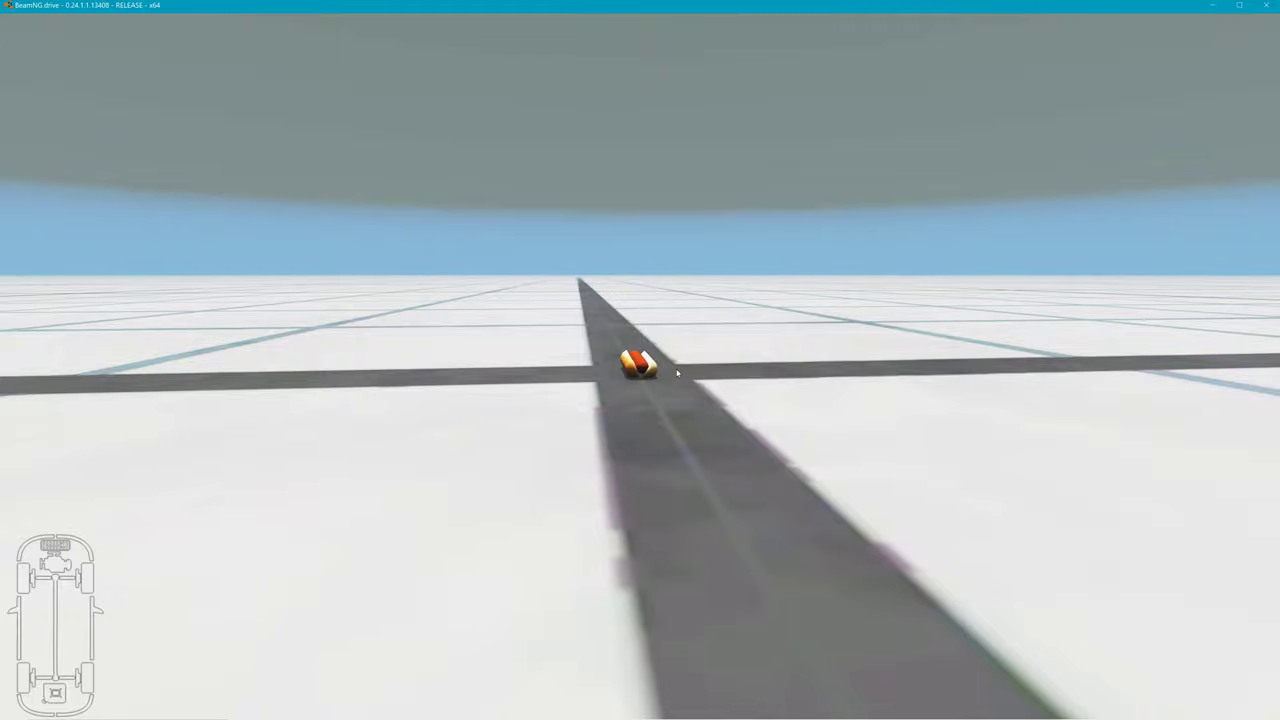
{"action": "left_click_drag", "start_coordinate": [642, 368], "coordinate": [646, 342], "text": "ctrl"}
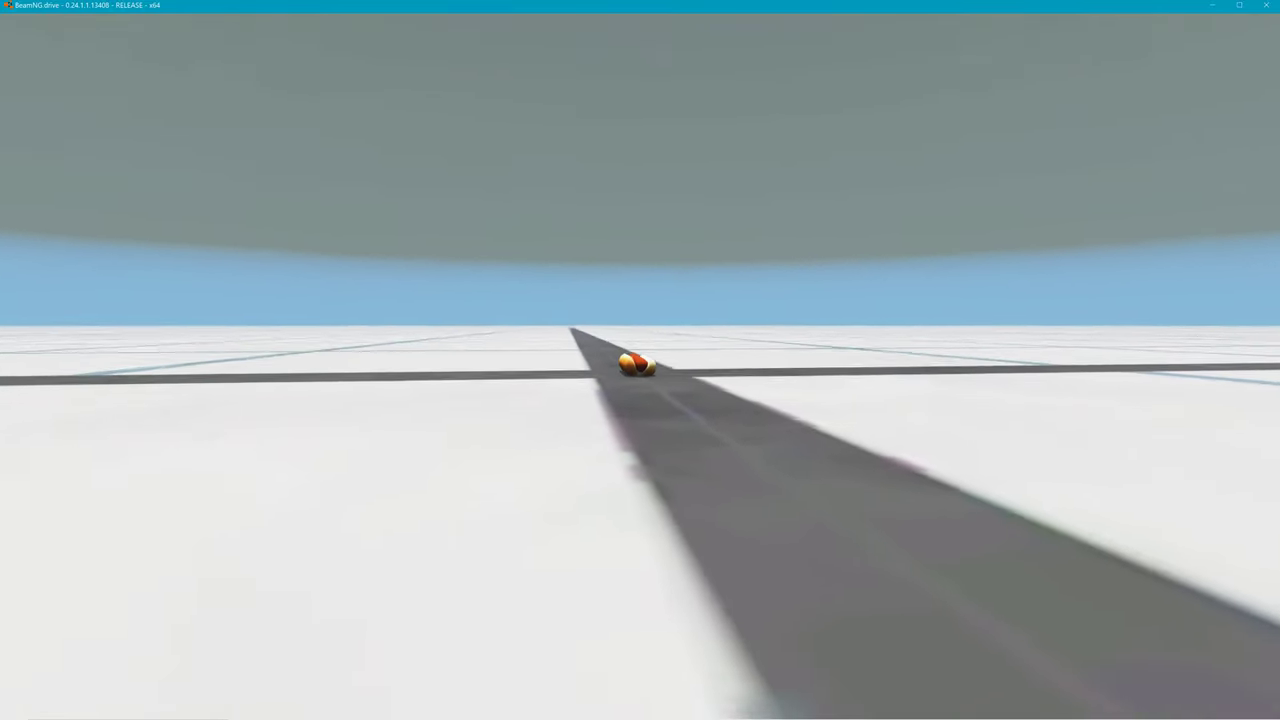
{"action": "key", "text": "w"}
{"action": "key", "text": "d"}
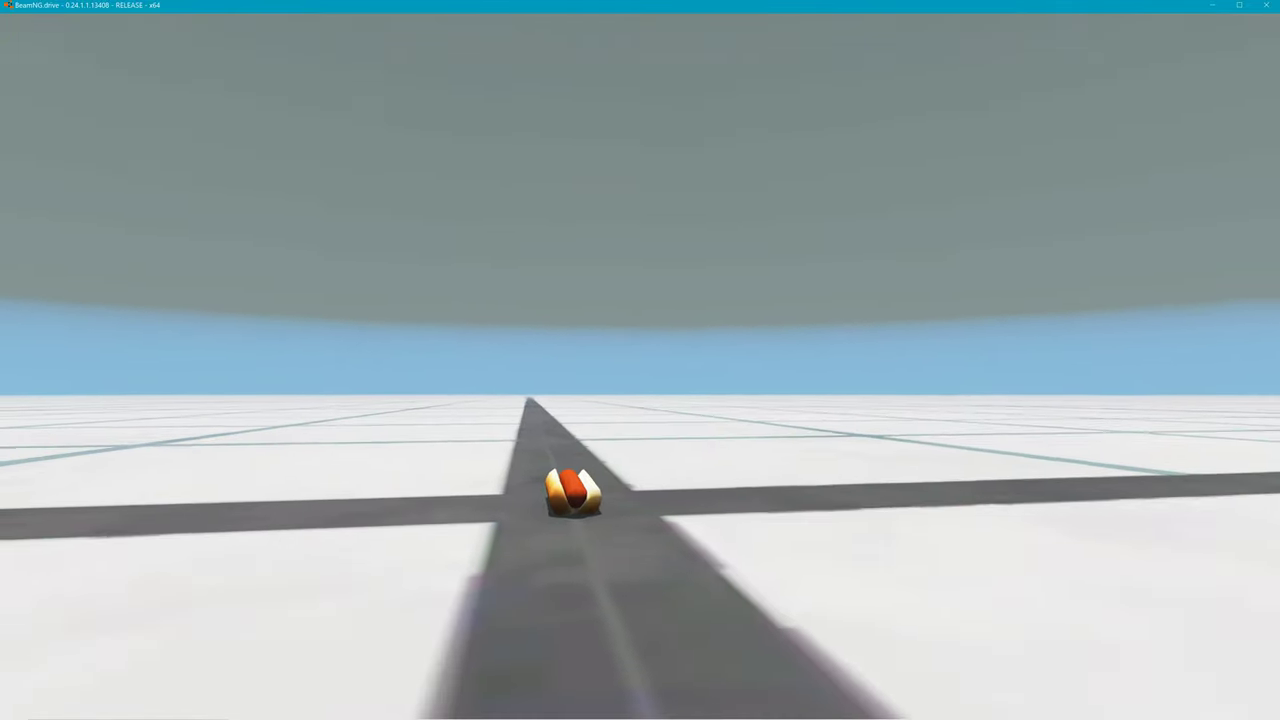
{"action": "key", "text": "ctrl"}
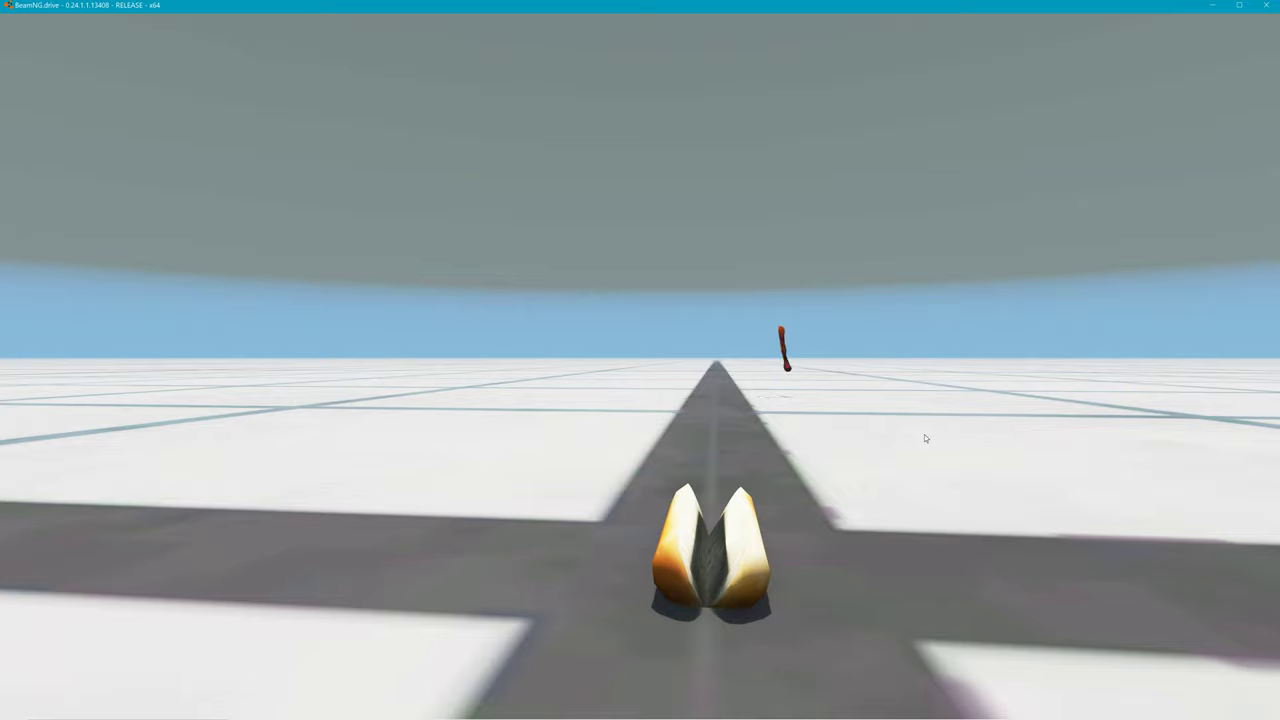
Step: Pause the simulation while the sausage is in the air and inspect its deformation with the debug views
{"action": "key", "text": "j"}
{"action": "key", "text": "Tab"}
{"action": "right_click_drag", "start_coordinate": [640, 360], "coordinate": [200, 360]}
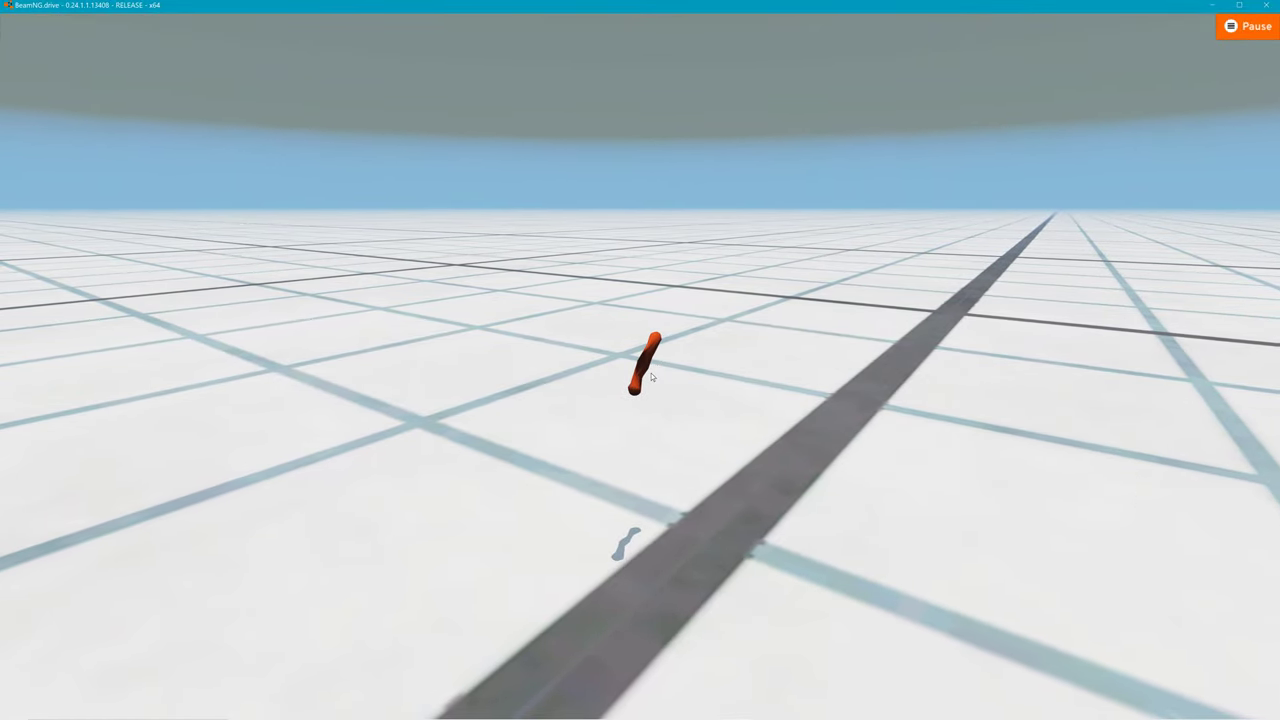
{"action": "key", "text": "k"}
{"action": "key", "text": "k"}
Step: Pull the detached sausage around by its nodes to test its stiffness
{"action": "right_click_drag", "start_coordinate": [686, 383], "coordinate": [678, 383]}
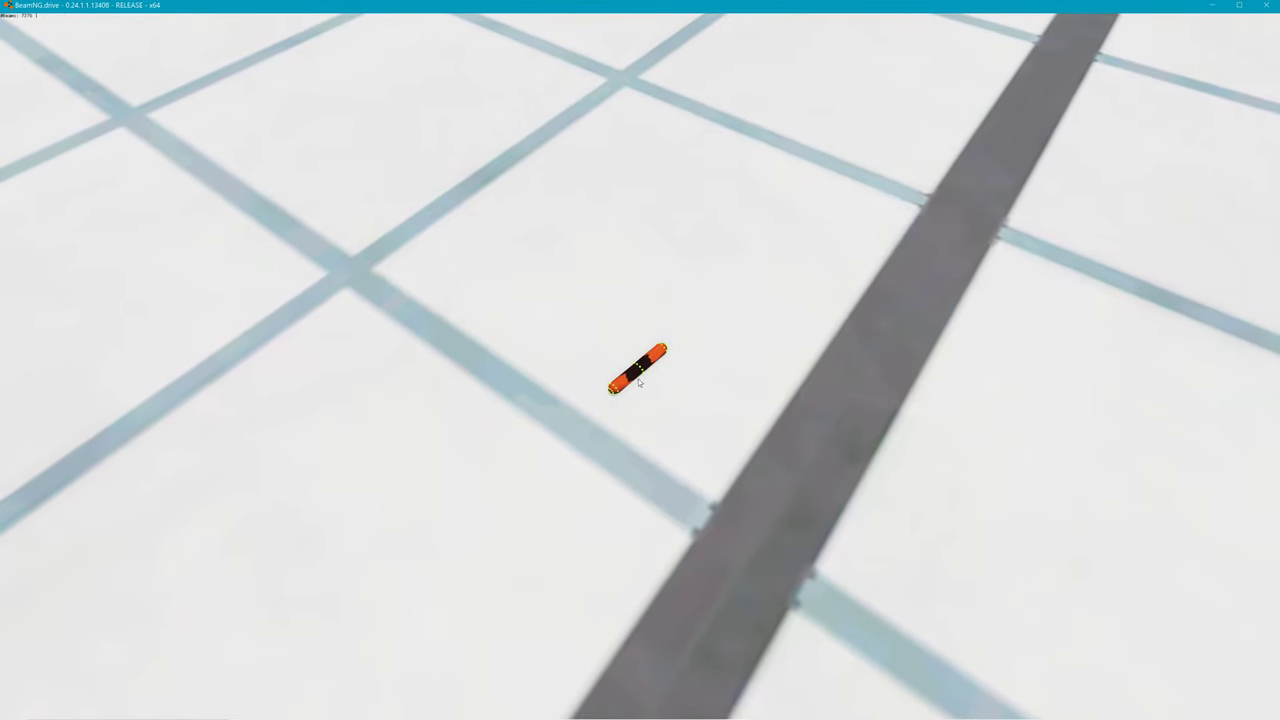
{"action": "left_click_drag", "start_coordinate": [640, 369], "coordinate": [691, 206]}
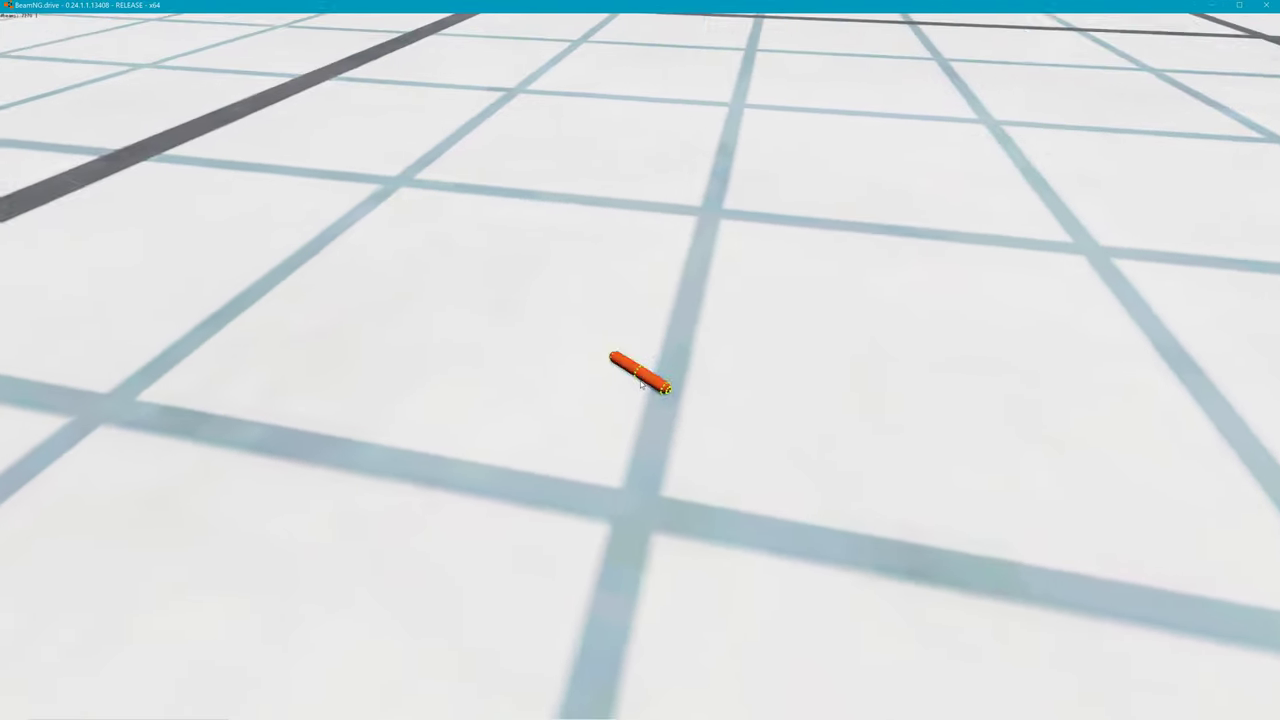
{"action": "left_click_drag", "start_coordinate": [644, 368], "coordinate": [706, 219]}
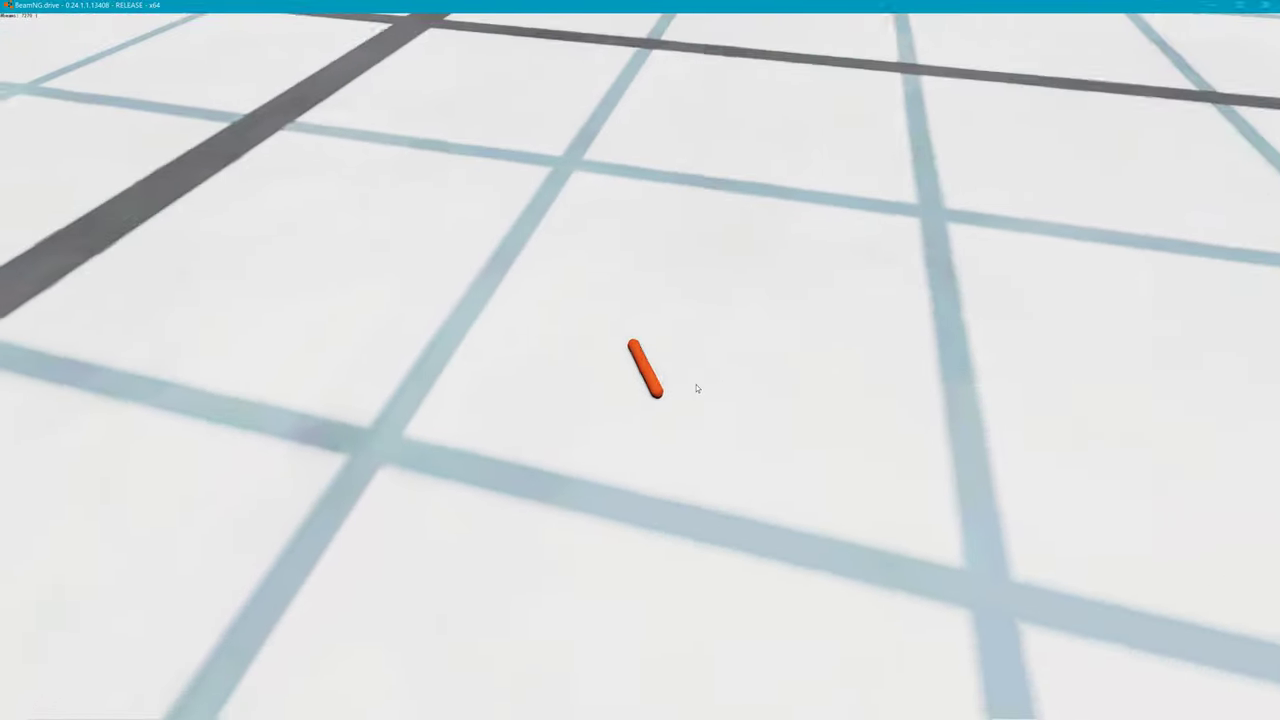
Step: Reset the hotdog, then pull the sausage out of the bun and lift it into the air
{"action": "key", "text": "r"}
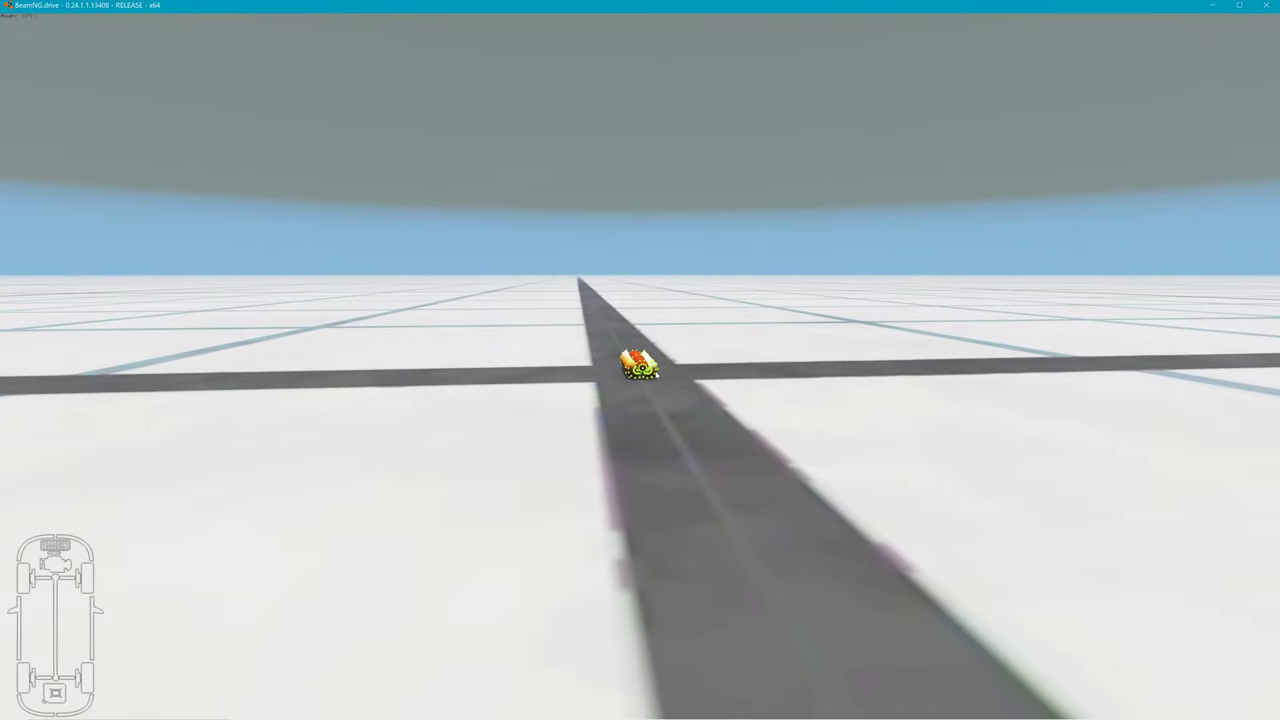
{"action": "left_click_drag", "start_coordinate": [646, 366], "coordinate": [860, 248], "text": "ctrl"}
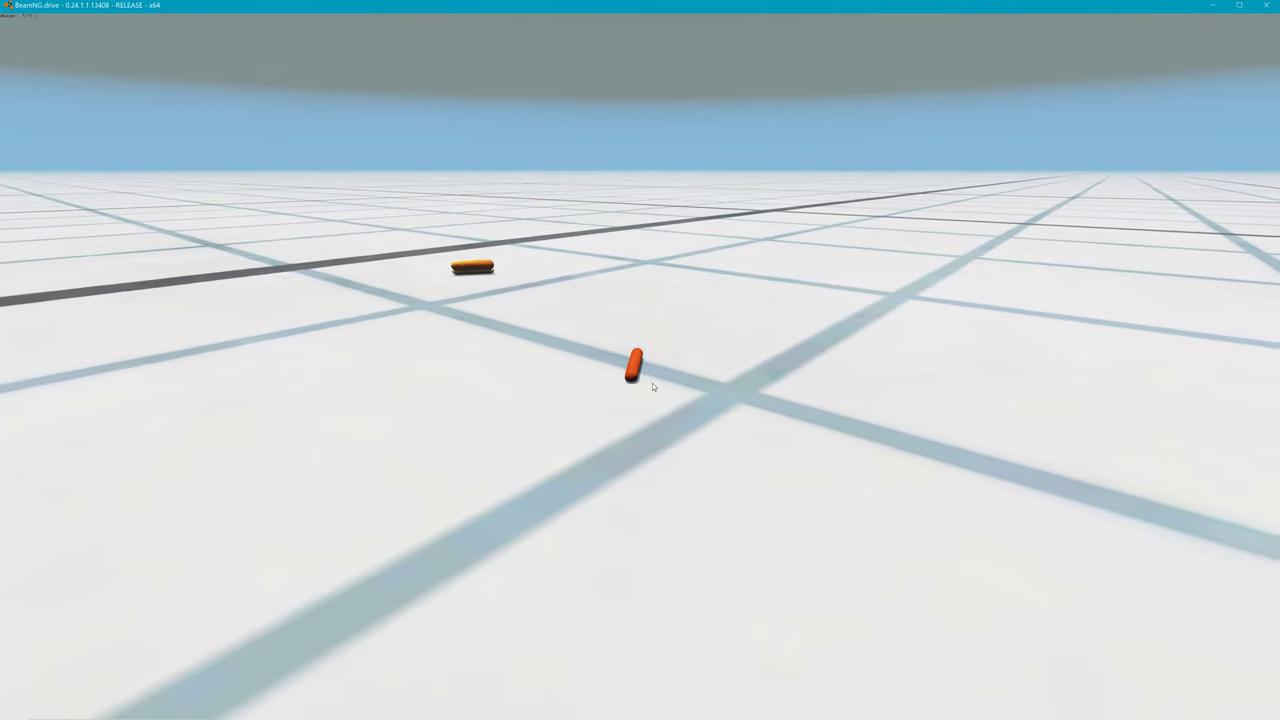
{"action": "left_click_drag", "start_coordinate": [650, 381], "coordinate": [631, 251], "text": "ctrl"}
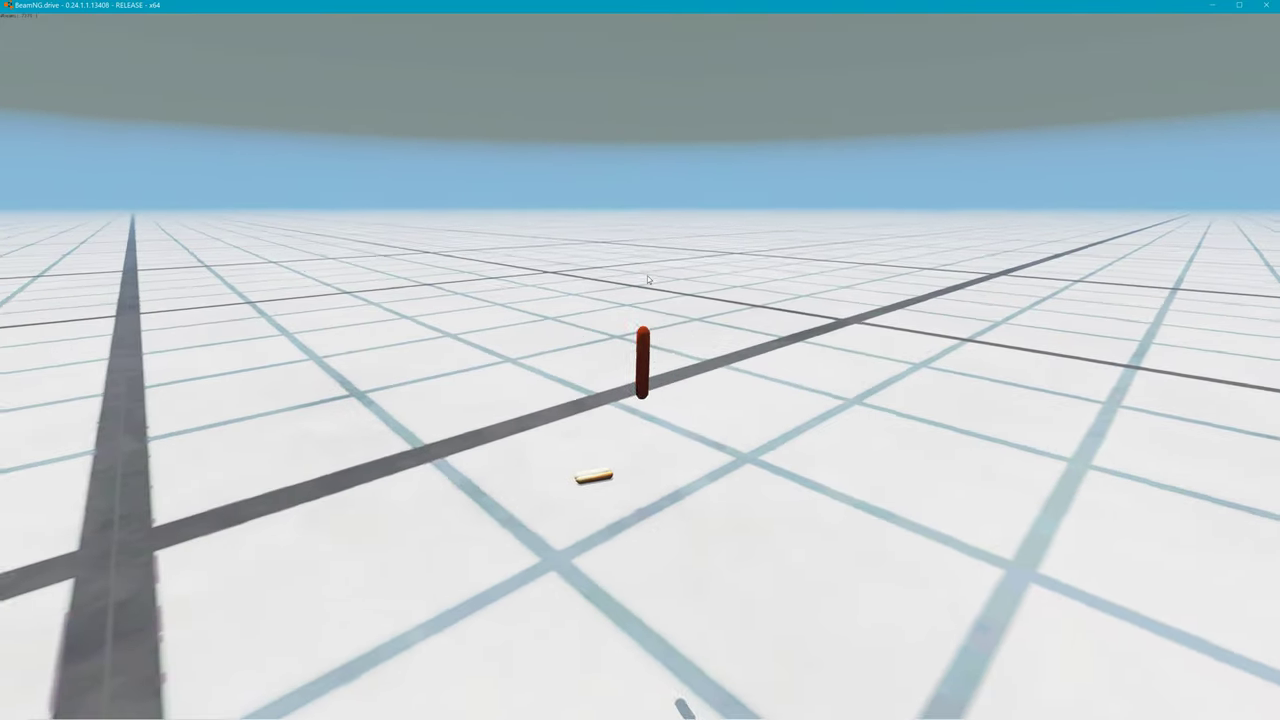
Step: Switch to Notepad++ and examine the thrusters section of shell.jbeam
{"action": "key", "text": "alt+Tab"}
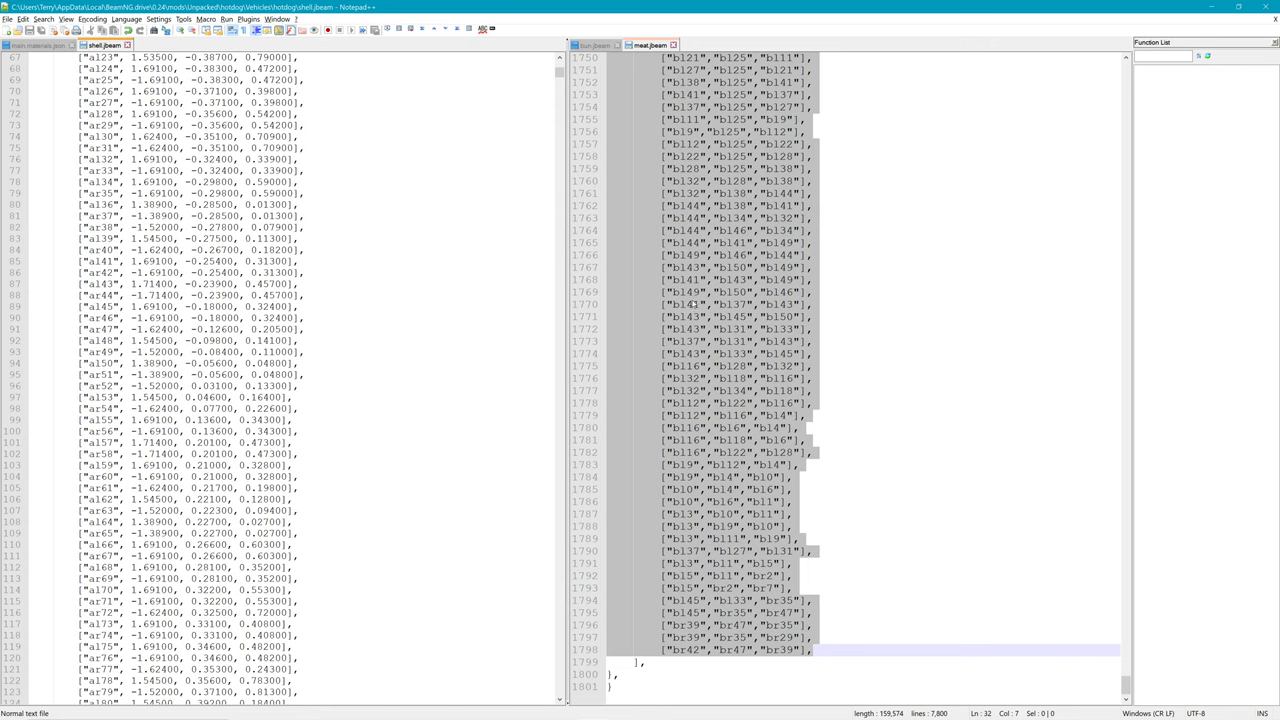
{"action": "scroll", "coordinate": [742, 526], "scroll_direction": "up", "scroll_amount": 8}
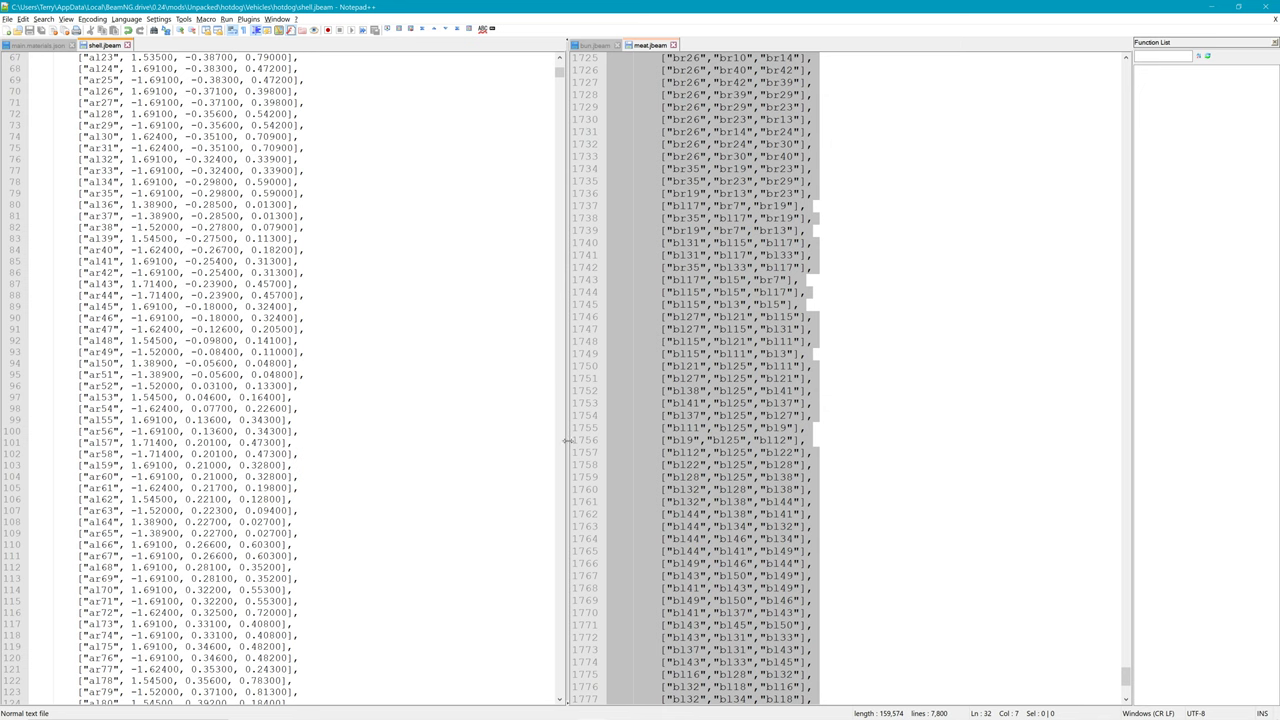
{"action": "mouse_move", "coordinate": [559, 73]}
{"action": "left_mouse_down"}
{"action": "mouse_move", "coordinate": [559, 57]}
{"action": "mouse_move", "coordinate": [559, 76]}
{"action": "left_mouse_up"}
{"action": "scroll", "coordinate": [290, 380], "scroll_direction": "down", "scroll_amount": 20}
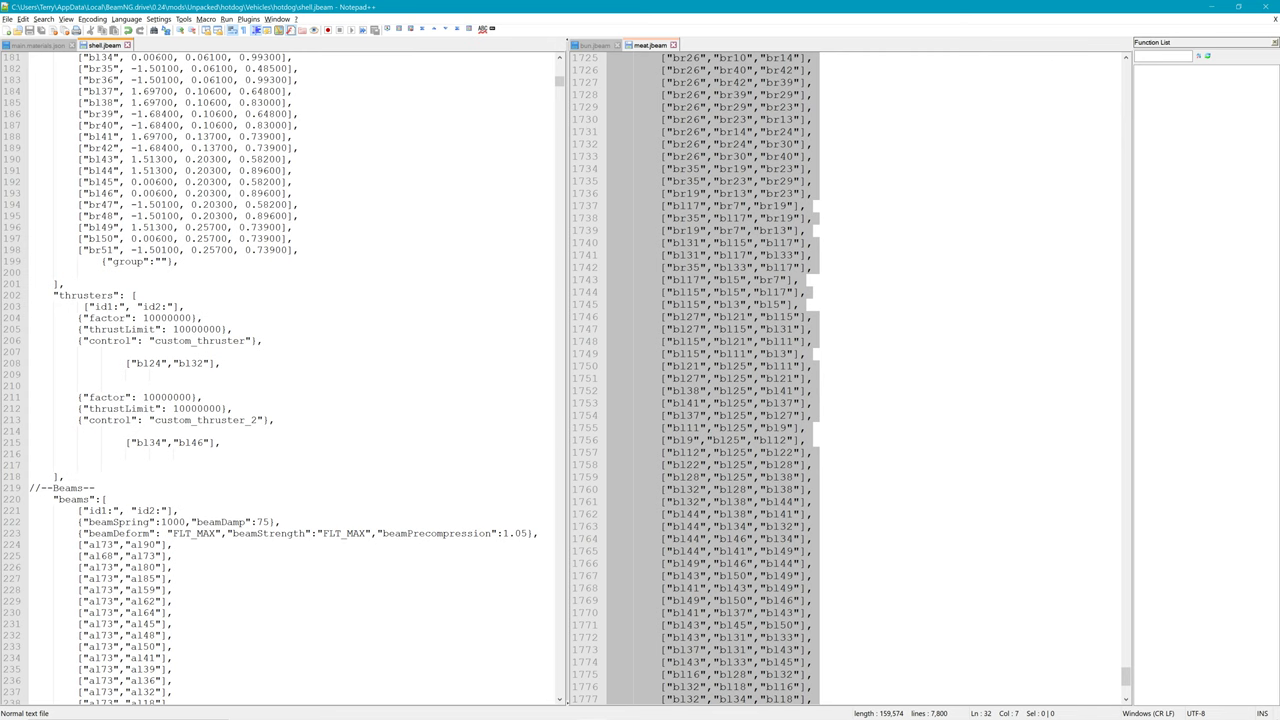
Step: Switch to NodeBEAM Editor and examine the node labels at both ends of the hotdog
{"action": "key", "text": "alt+Tab"}
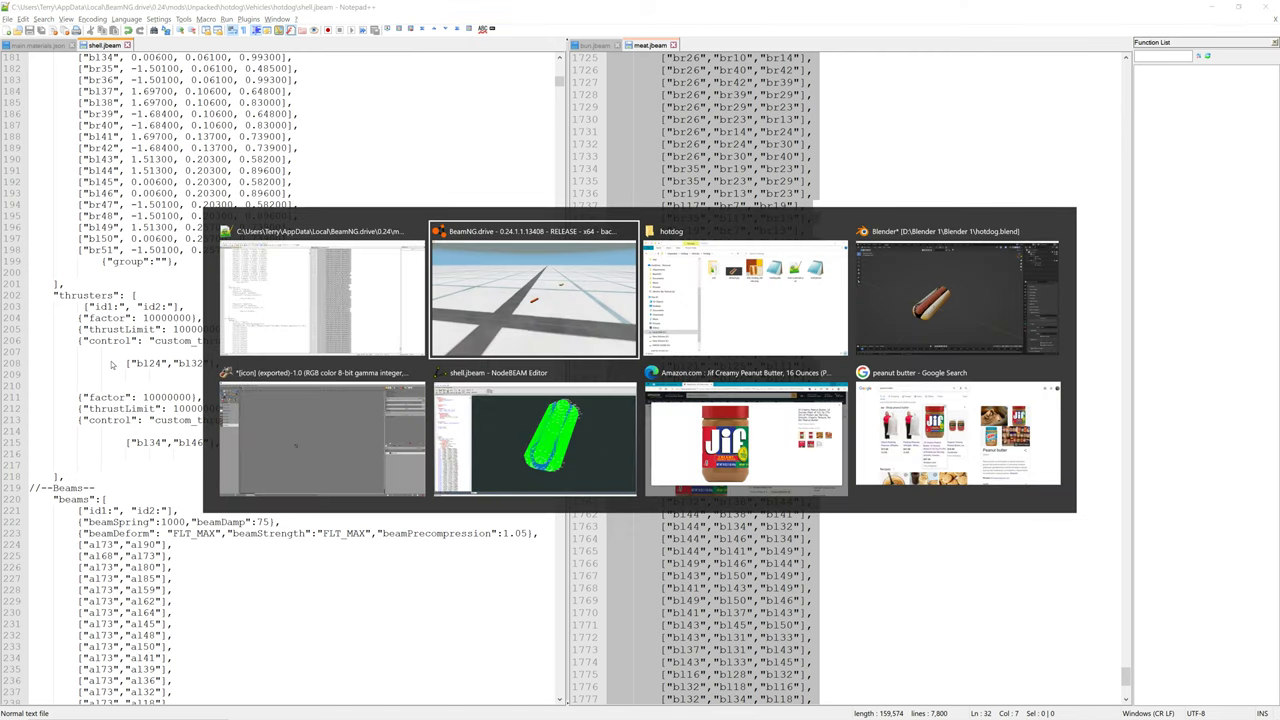
{"action": "key", "text": "Tab"}
{"action": "key", "text": "Tab"}
{"action": "key", "text": "Tab"}
{"action": "key", "text": "Tab"}
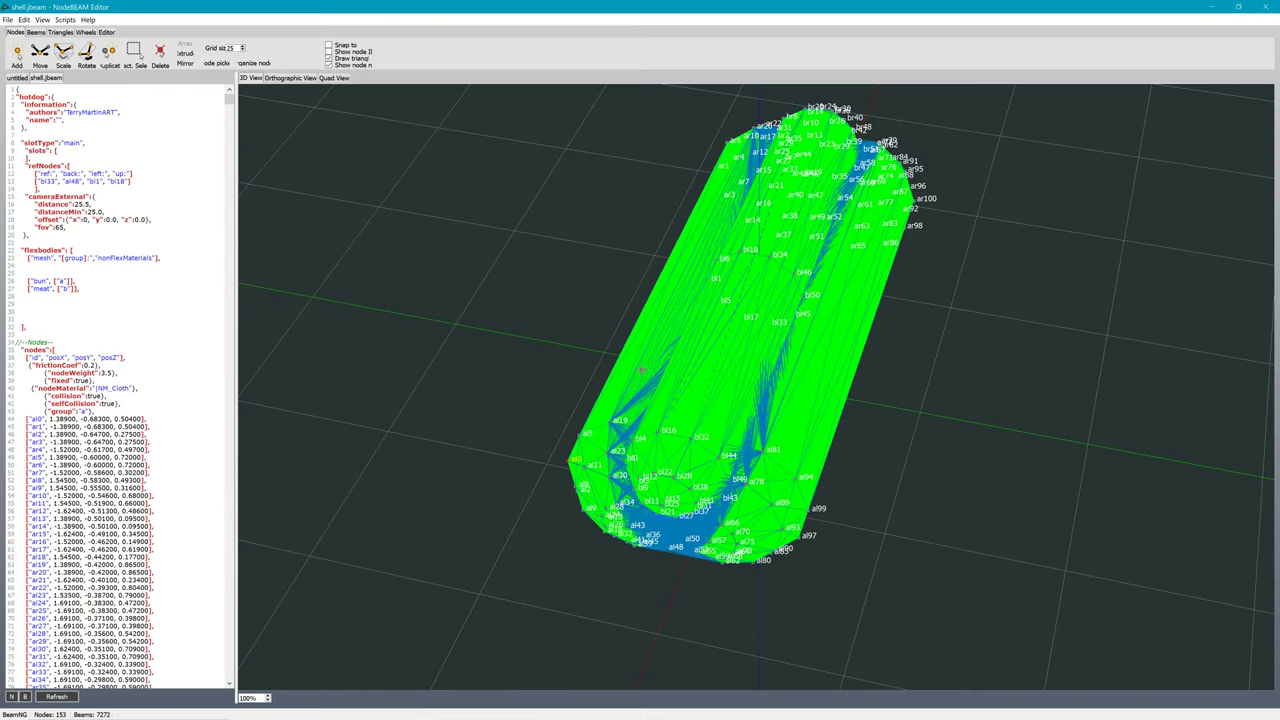
{"action": "middle_click_drag", "start_coordinate": [958, 388], "coordinate": [897, 393]}
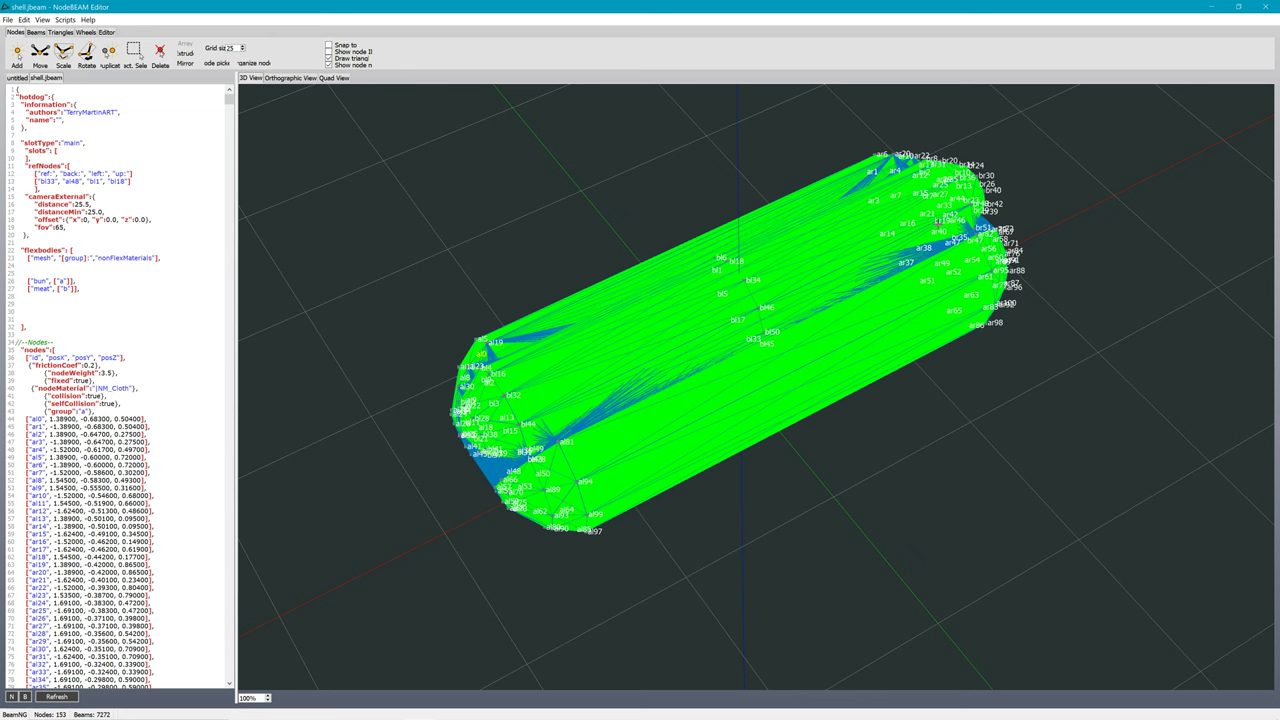
{"action": "middle_click_drag", "start_coordinate": [938, 220], "coordinate": [891, 222]}
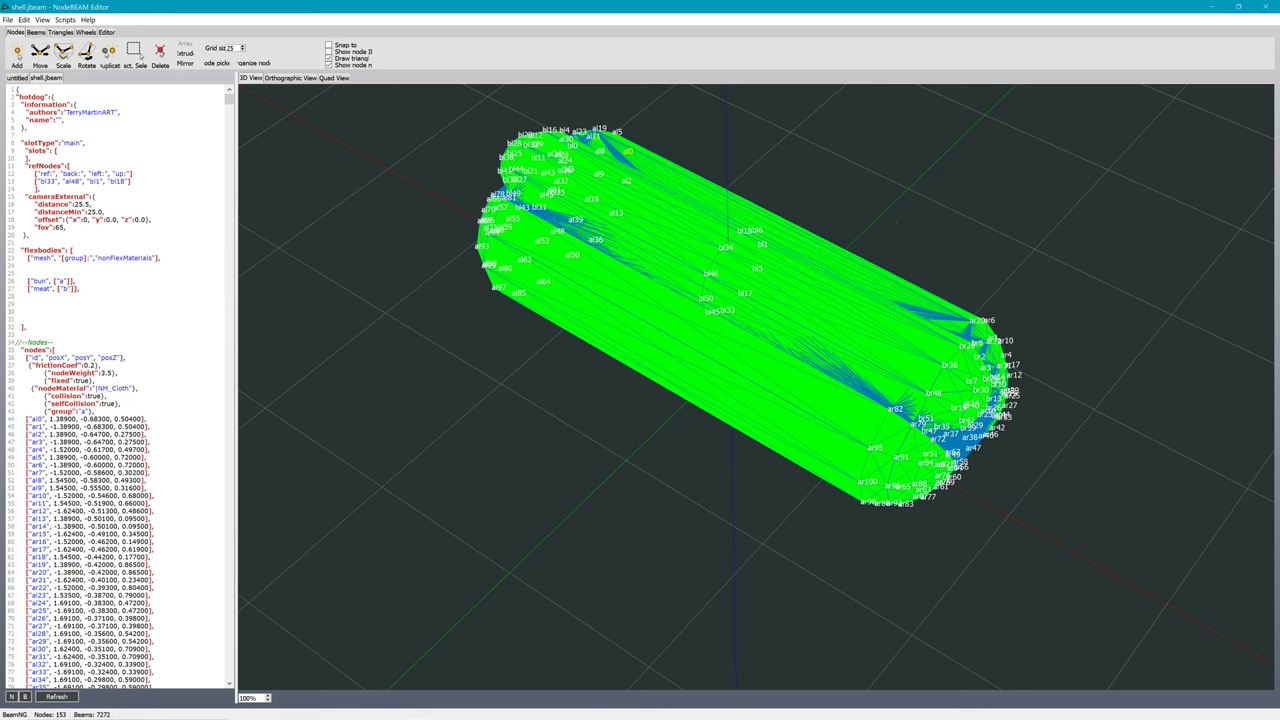
Step: Change the node pair of the first thruster, custom_thruster, to br36 and bl28
{"action": "mouse_move", "coordinate": [229, 94]}
{"action": "left_mouse_down"}
{"action": "mouse_move", "coordinate": [231, 122]}
{"action": "mouse_move", "coordinate": [230, 111]}
{"action": "left_mouse_up"}
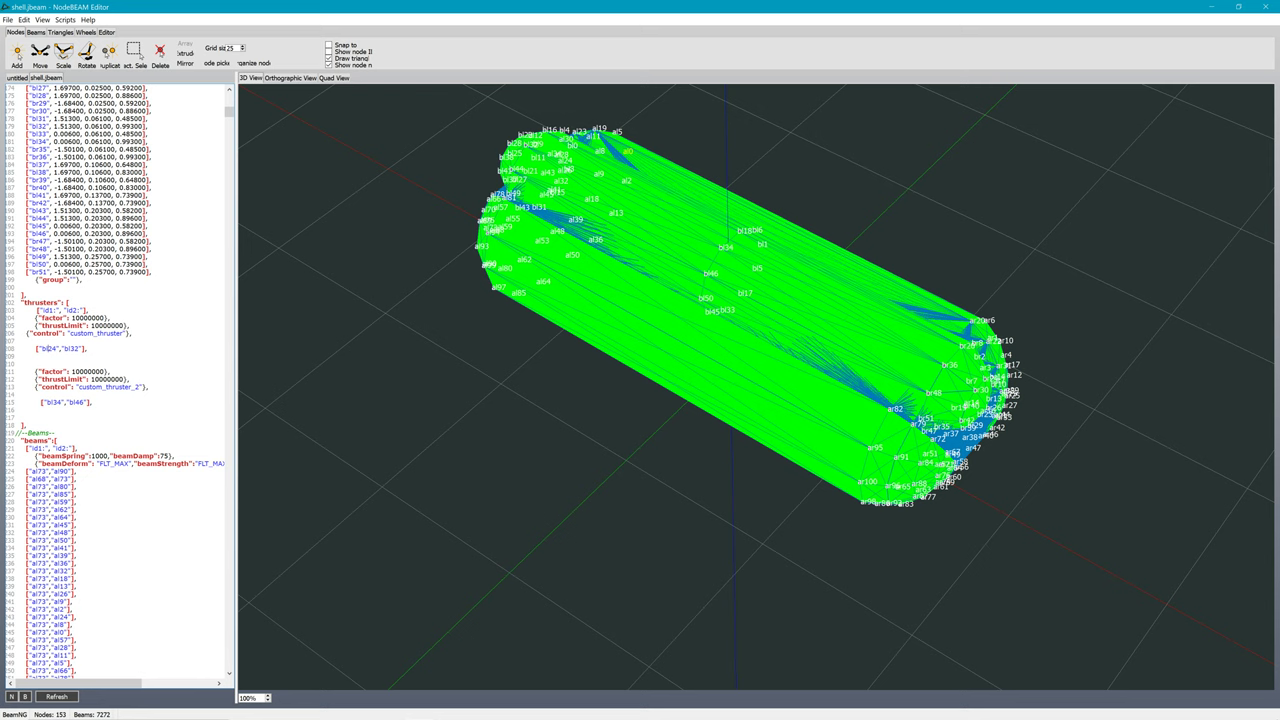
{"action": "key", "text": "BackSpace"}
{"action": "type", "text": "r"}
{"action": "key", "text": "BackSpace"}
{"action": "key", "text": "BackSpace"}
{"action": "type", "text": "36"}
{"action": "key", "text": "BackSpace"}
{"action": "key", "text": "BackSpace"}
{"action": "type", "text": "28"}
Step: Set the factor and thrustLimit of both thrusters to 100000 and save the jbeam
{"action": "key", "text": "BackSpace"}
{"action": "key", "text": "BackSpace"}
{"action": "left_click", "coordinate": [110, 371]}
{"action": "key", "text": "BackSpace"}
{"action": "key", "text": "BackSpace"}
{"action": "left_click", "coordinate": [130, 379]}
{"action": "key", "text": "BackSpace"}
{"action": "key", "text": "BackSpace"}
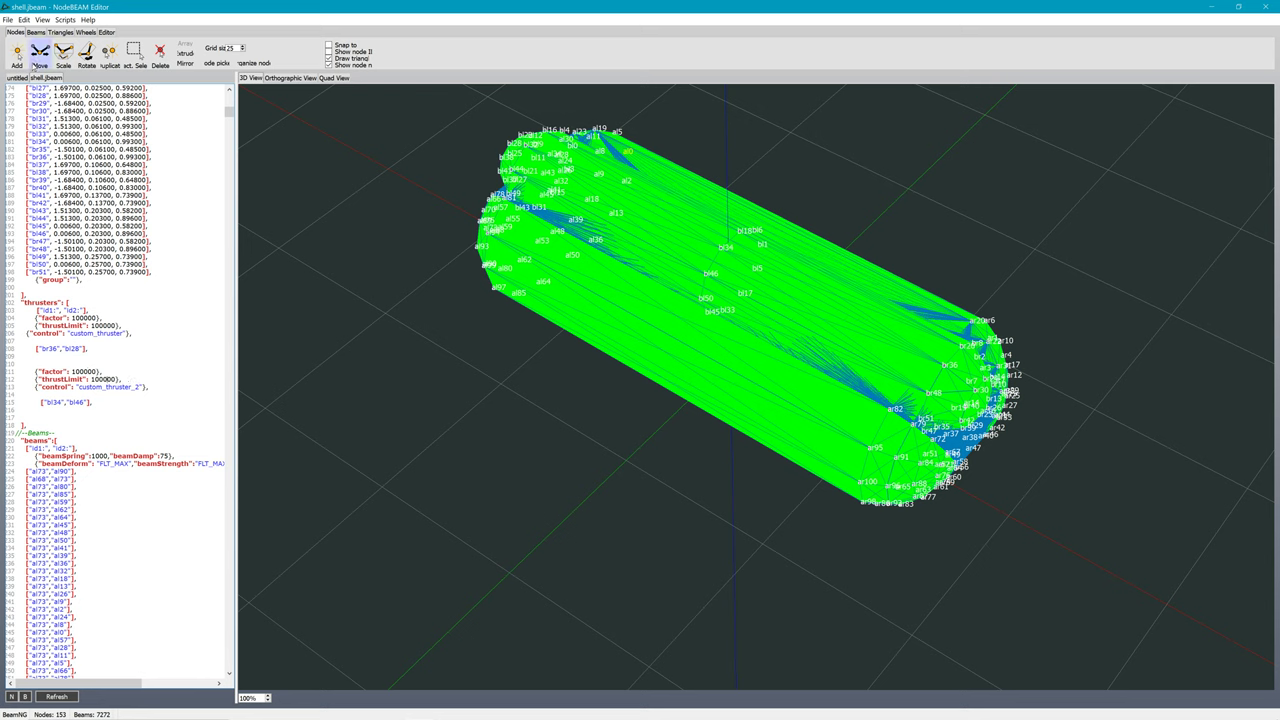
{"action": "left_click", "coordinate": [7, 19]}
{"action": "left_click", "coordinate": [35, 117]}
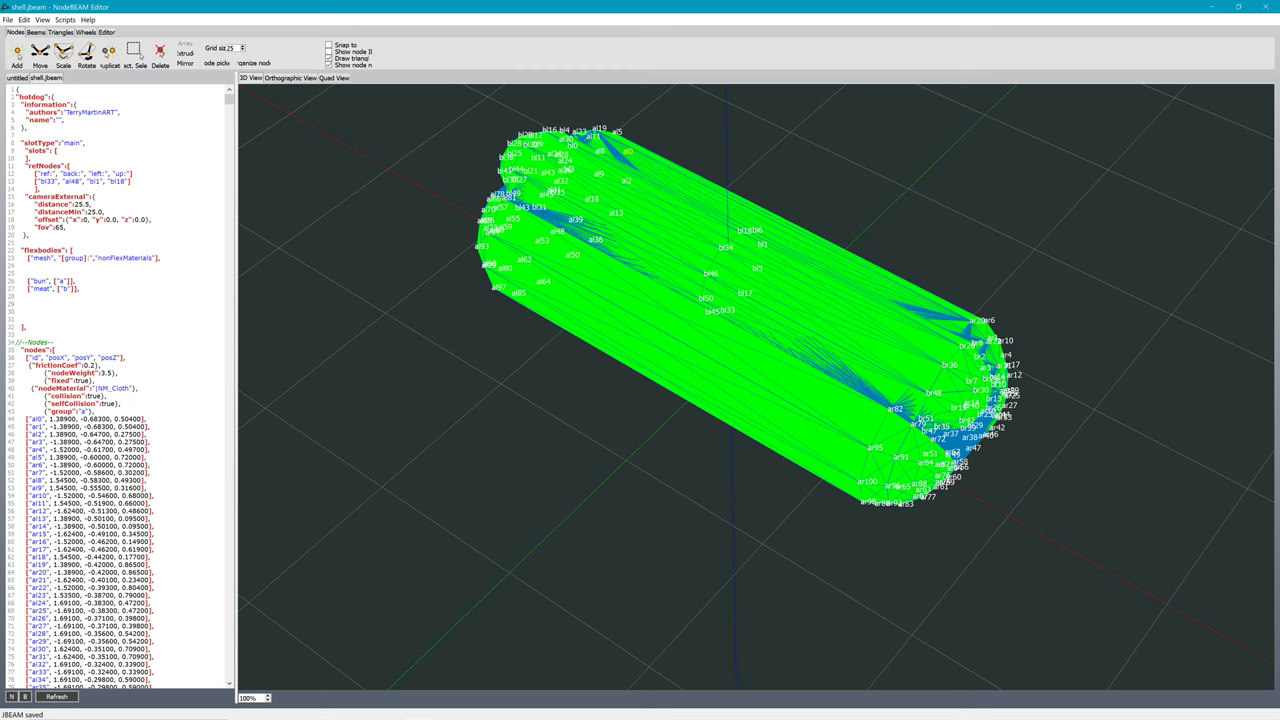
Step: Set the fixed property of the group a nodes to false and save the jbeam
{"action": "key", "text": "BackSpace"}
{"action": "key", "text": "BackSpace"}
{"action": "key", "text": "BackSpace"}
{"action": "type", "text": "fals"}
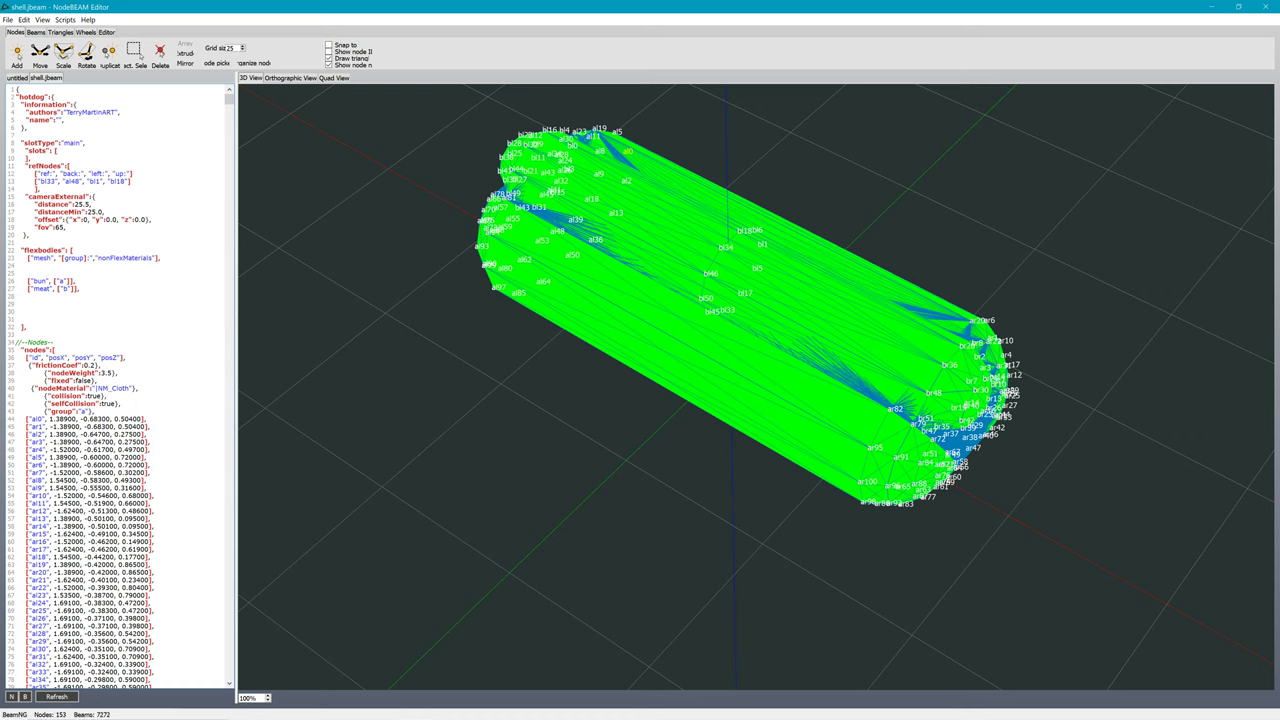
{"action": "left_click", "coordinate": [7, 19]}
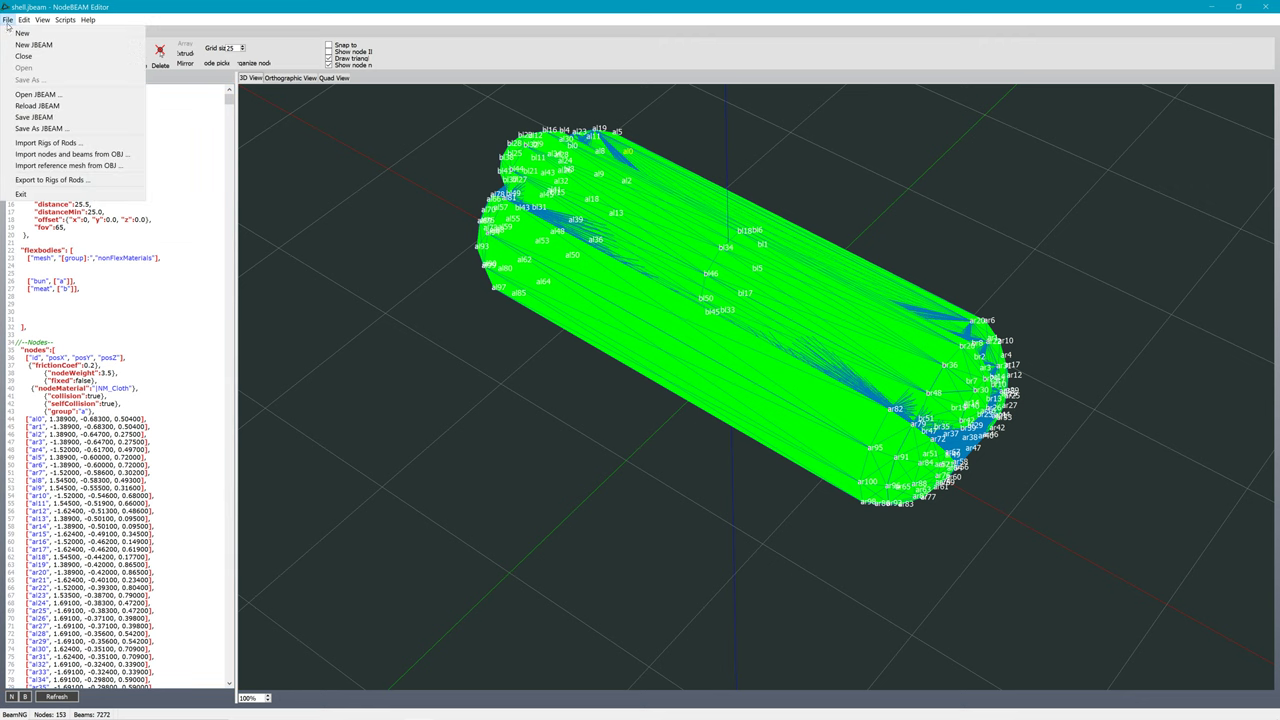
{"action": "left_click", "coordinate": [34, 117]}
Step: Switch to BeamNG.drive and load the Grid, Small, Pure map in Freeroam
{"action": "key", "text": "alt+Tab"}
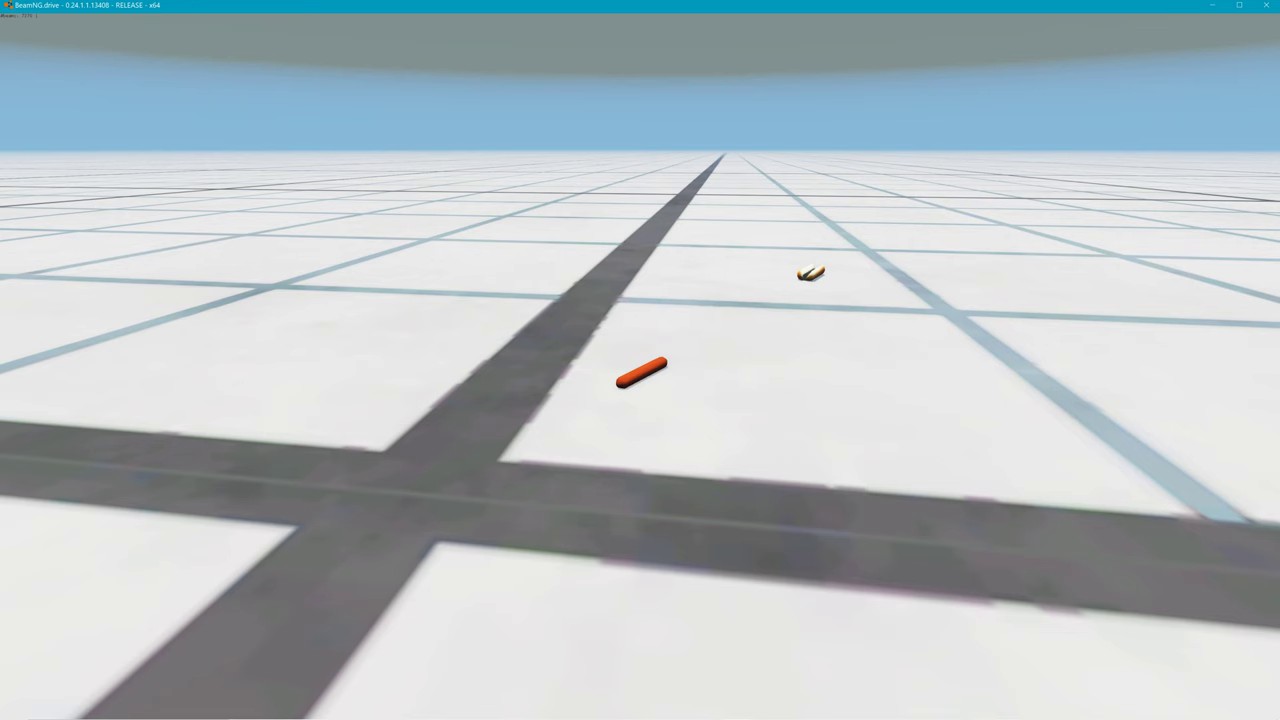
{"action": "key", "text": "Escape"}
{"action": "left_click", "coordinate": [323, 25]}
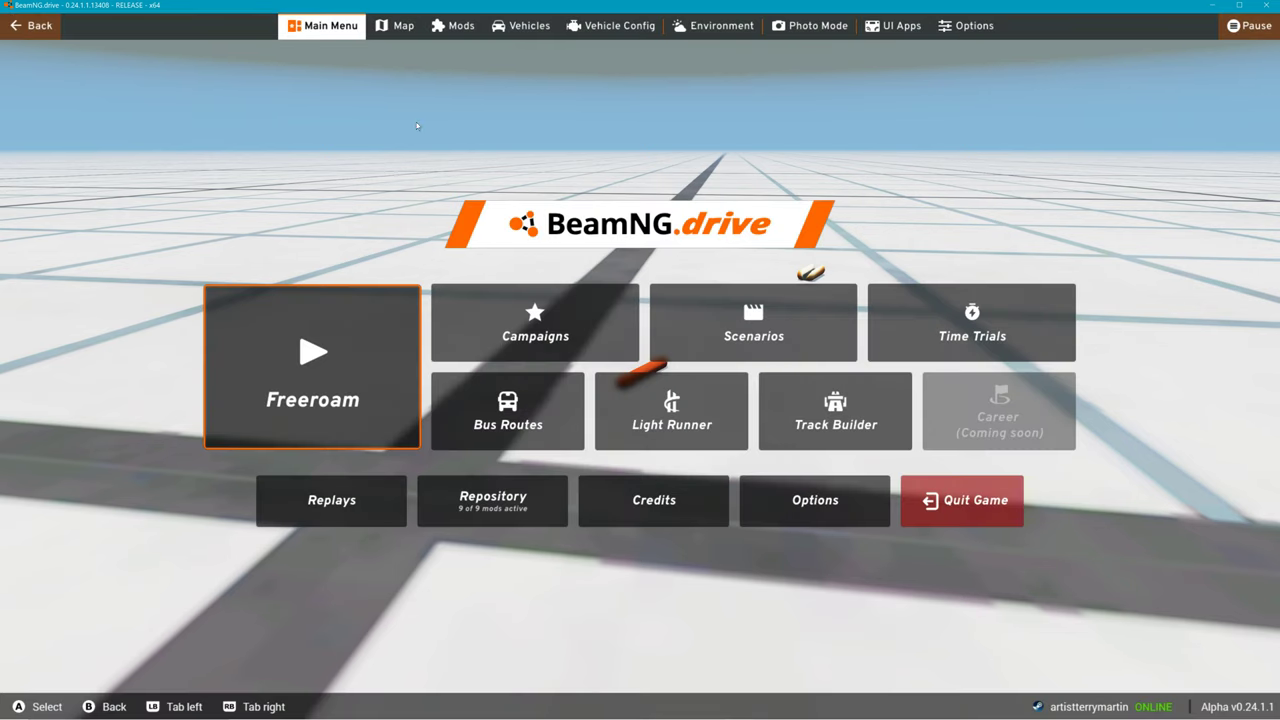
{"action": "left_click", "coordinate": [376, 385]}
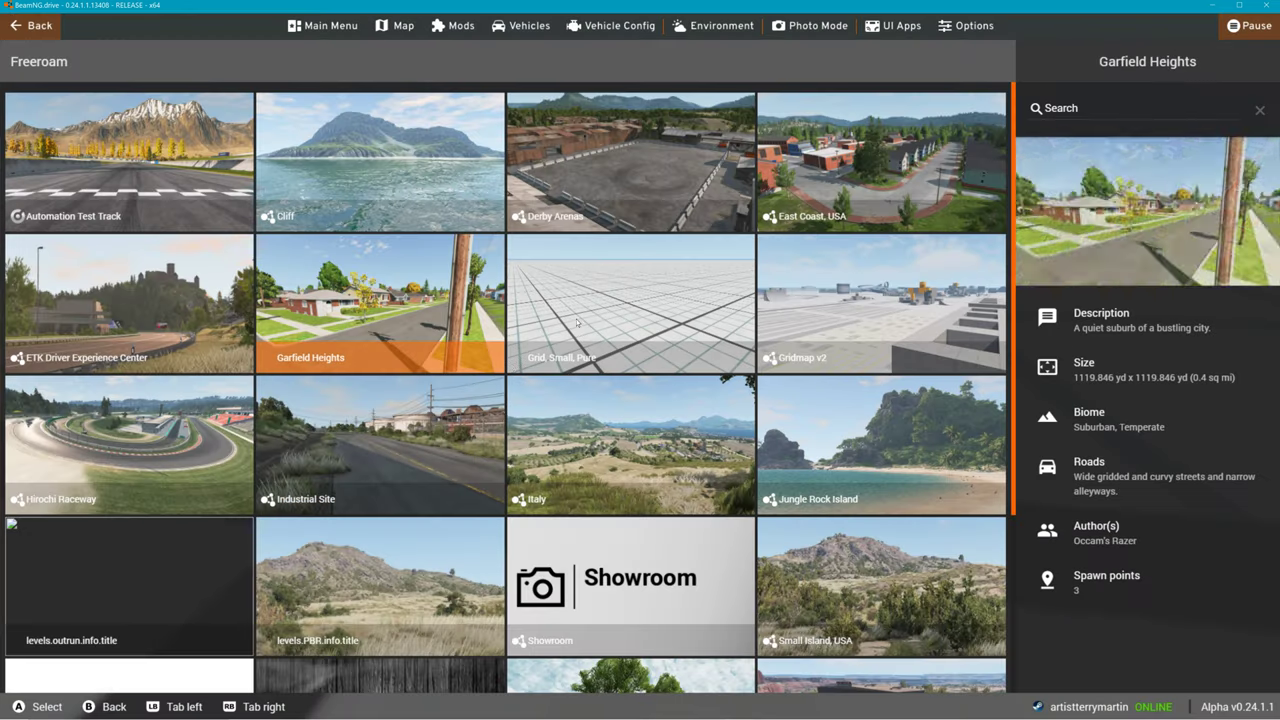
{"action": "left_click", "coordinate": [630, 400]}
{"action": "left_click", "coordinate": [1075, 670]}
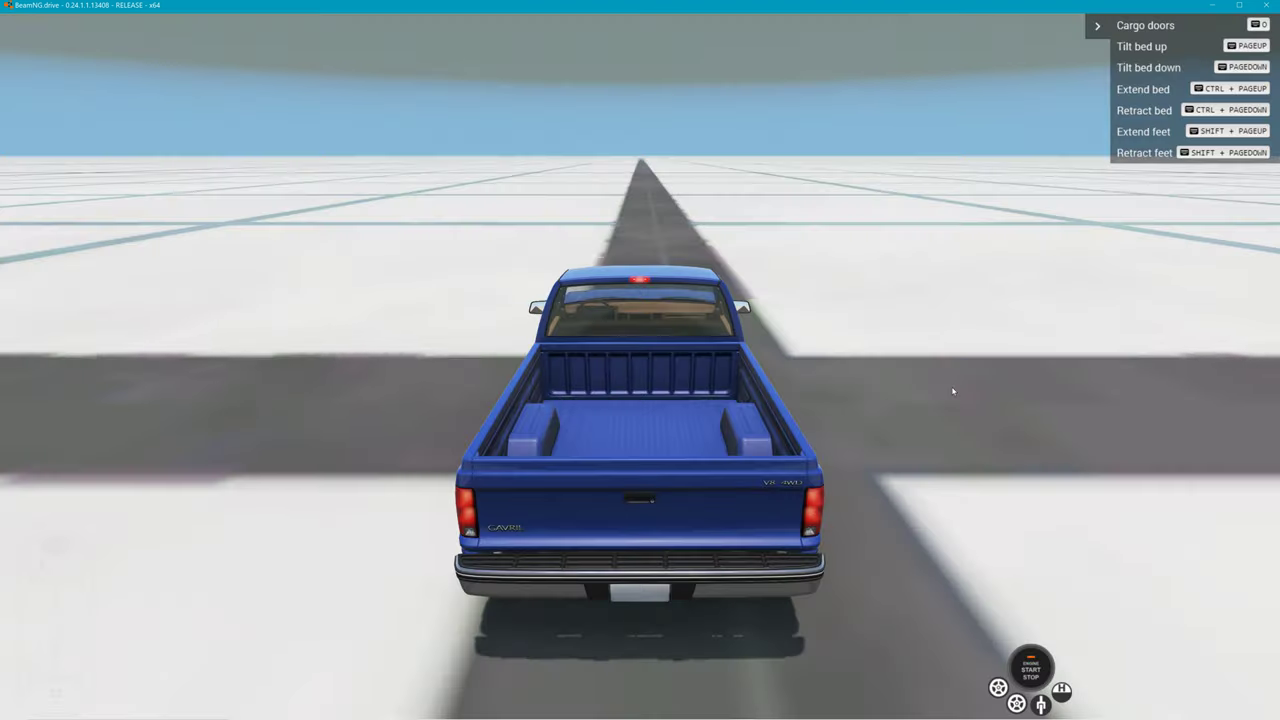
Step: Spawn the hotdog vehicle on the grid map
{"action": "key", "text": "Escape"}
{"action": "left_click", "coordinate": [545, 25]}
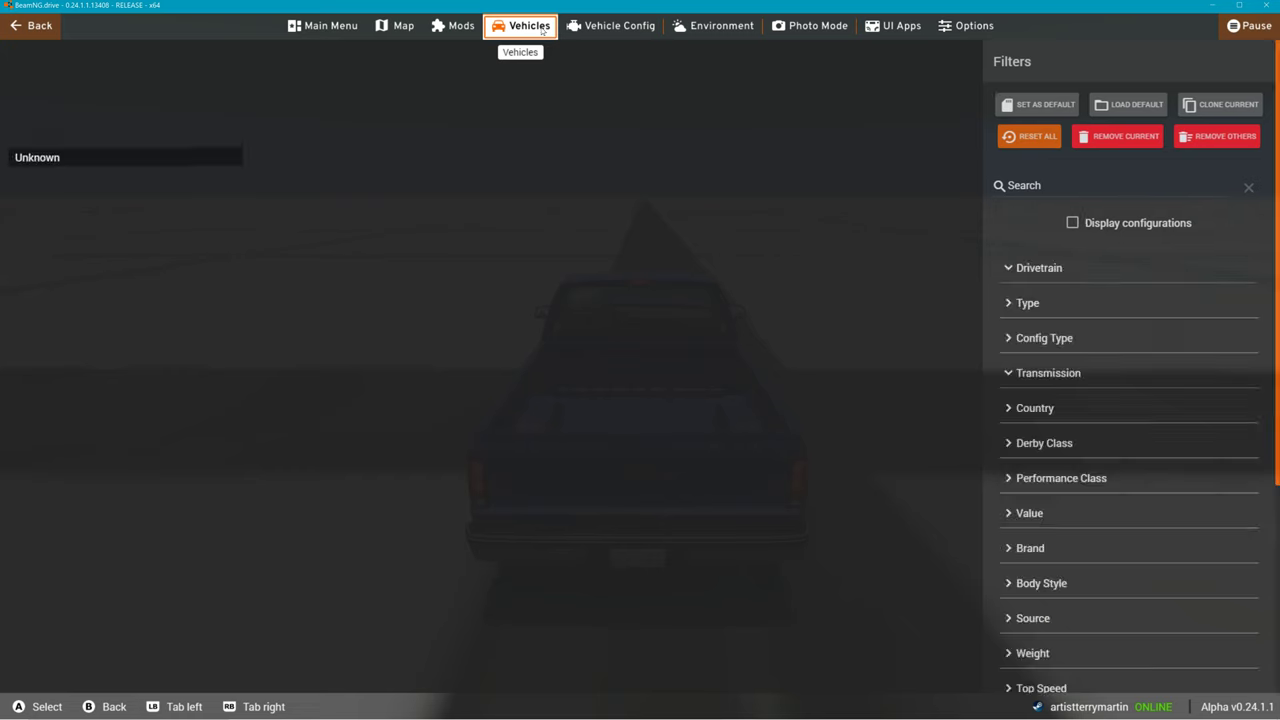
{"action": "left_click", "coordinate": [797, 351]}
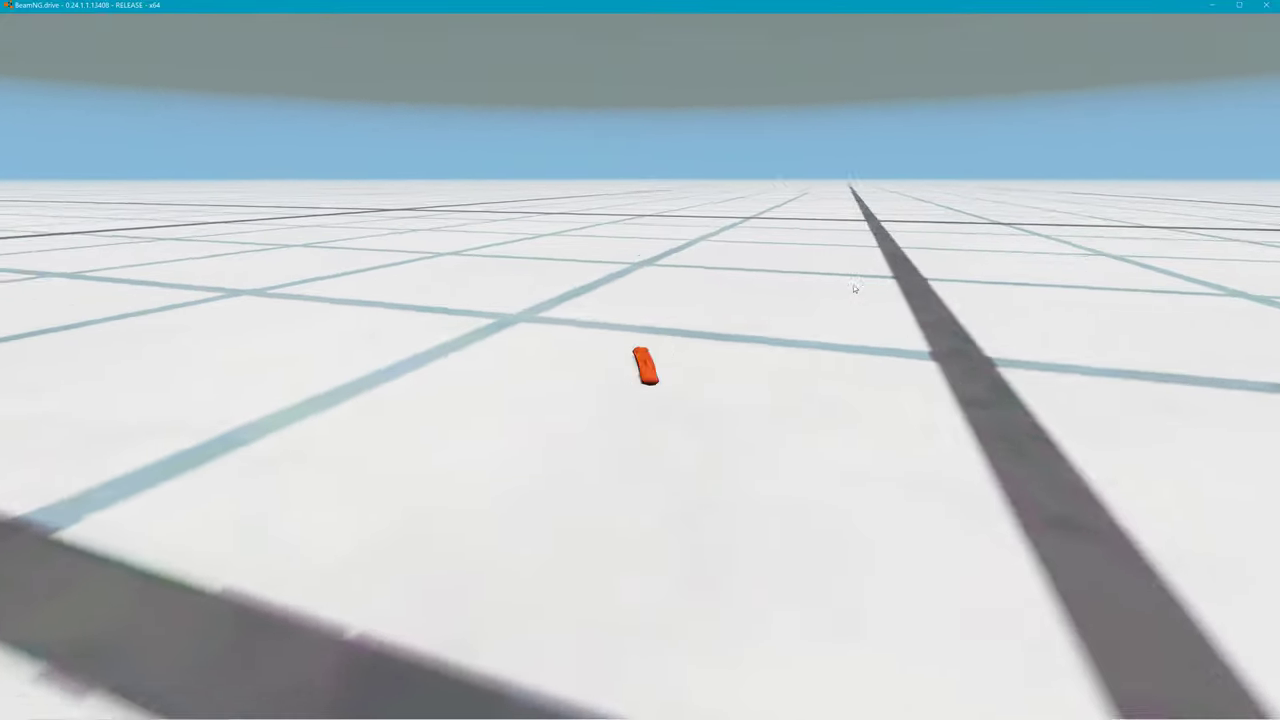
Step: In NodeBEAM Editor, set both thruster factors and the first thrustLimit to 5000, the second thrustLimit to 50000, and save
{"action": "key", "text": "alt+Tab"}
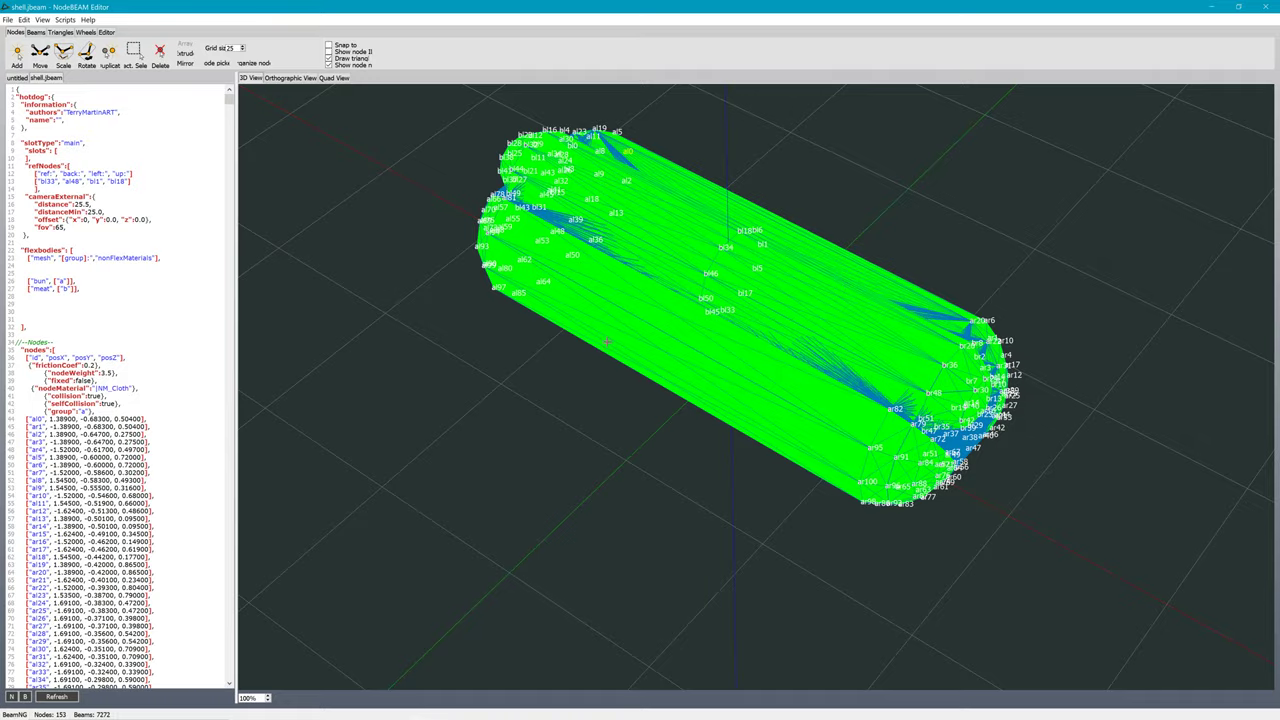
{"action": "scroll", "coordinate": [115, 390], "scroll_direction": "down", "scroll_amount": 10}
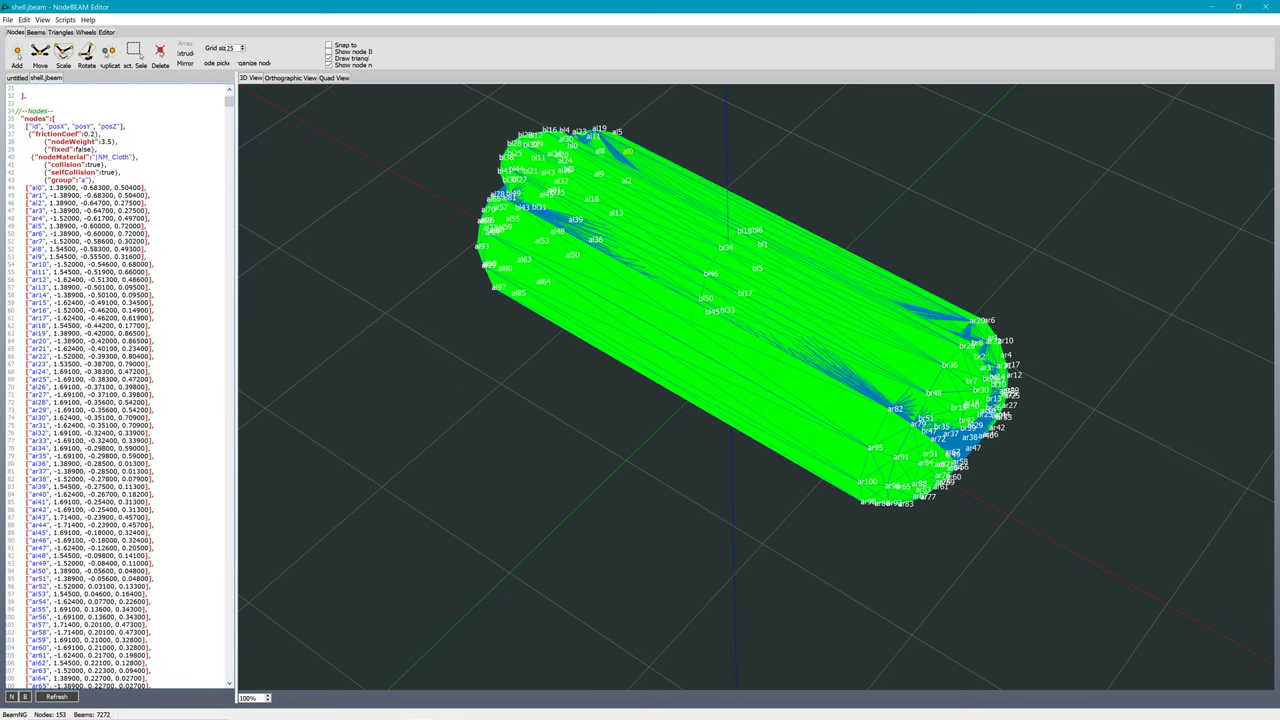
{"action": "left_click_drag", "start_coordinate": [229, 102], "coordinate": [229, 113]}
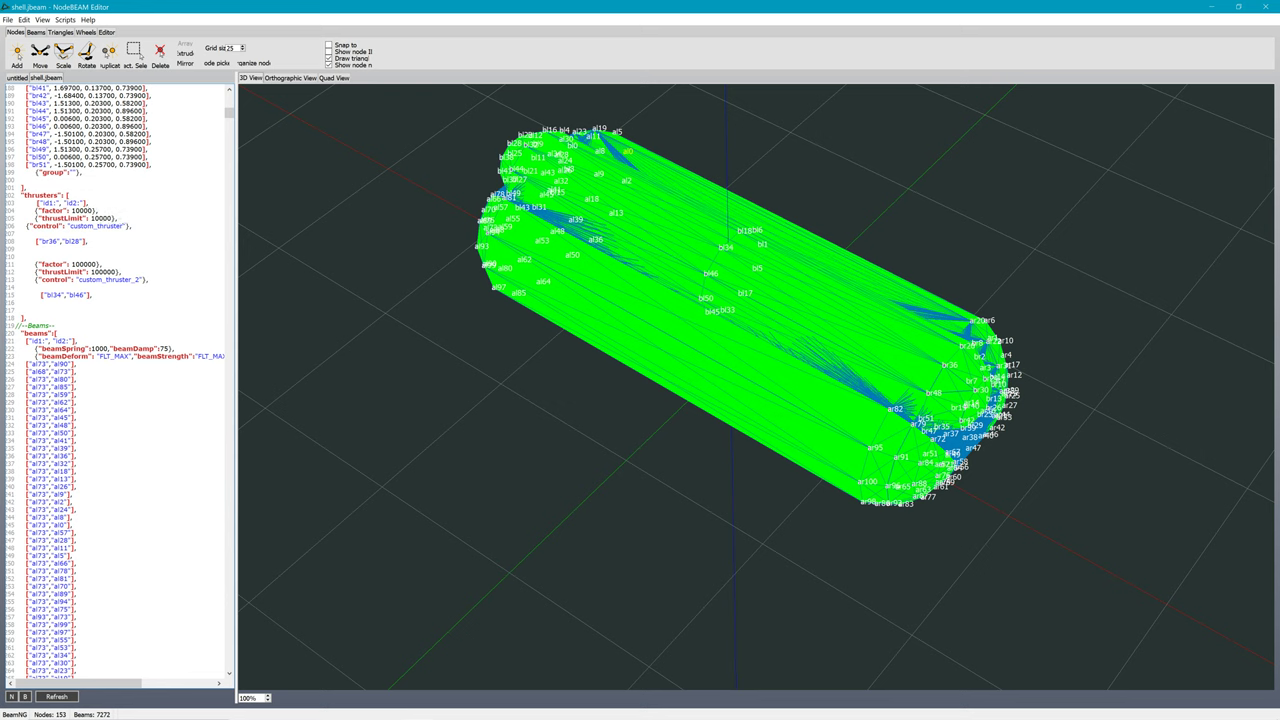
{"action": "key", "text": "BackSpace"}
{"action": "key", "text": "BackSpace"}
{"action": "type", "text": "5"}
{"action": "left_click", "coordinate": [8, 20]}
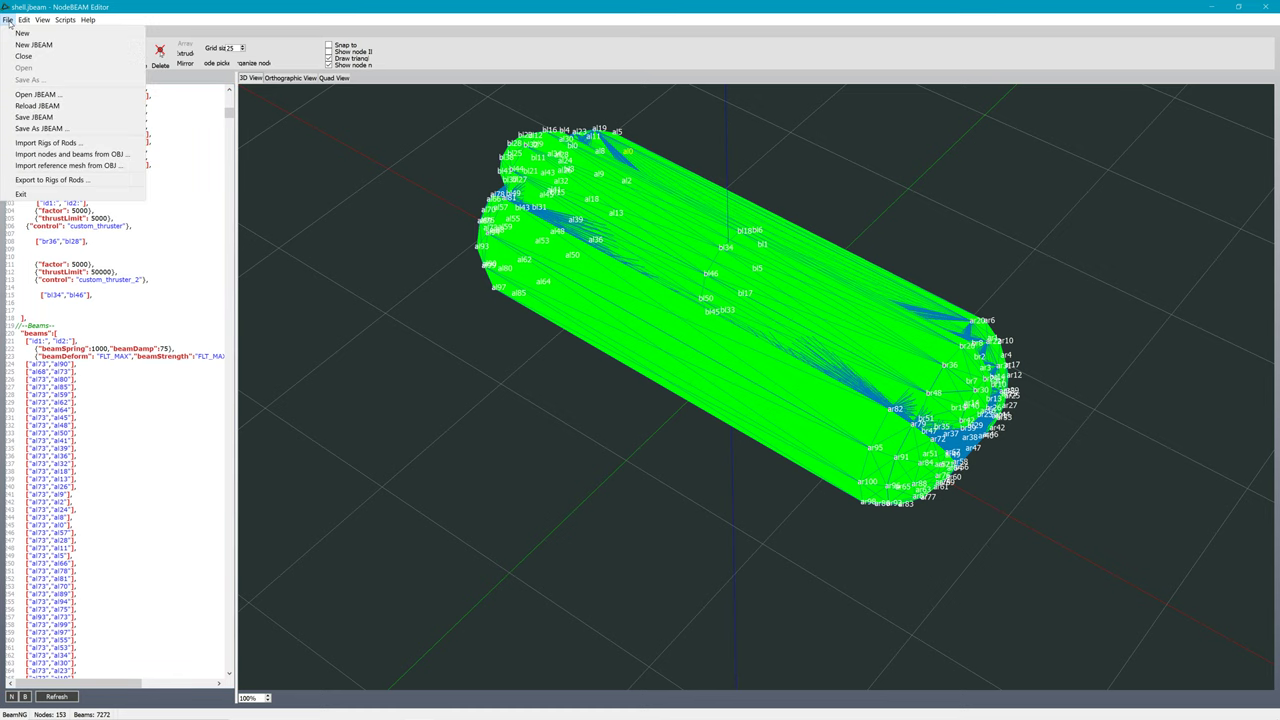
{"action": "left_click", "coordinate": [33, 117]}
Step: Return to BeamNG.drive and reload the Grid, Small, Pure map in Freeroam
{"action": "key", "text": "alt+Tab"}
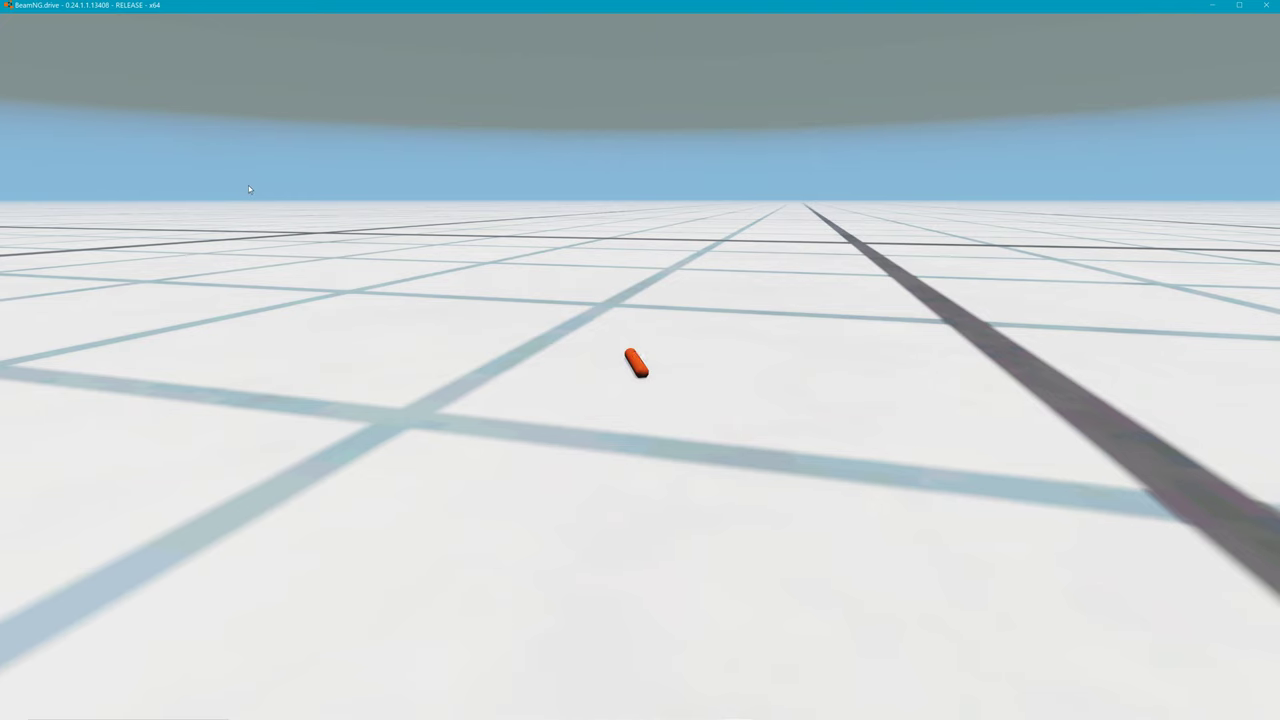
{"action": "key", "text": "Escape"}
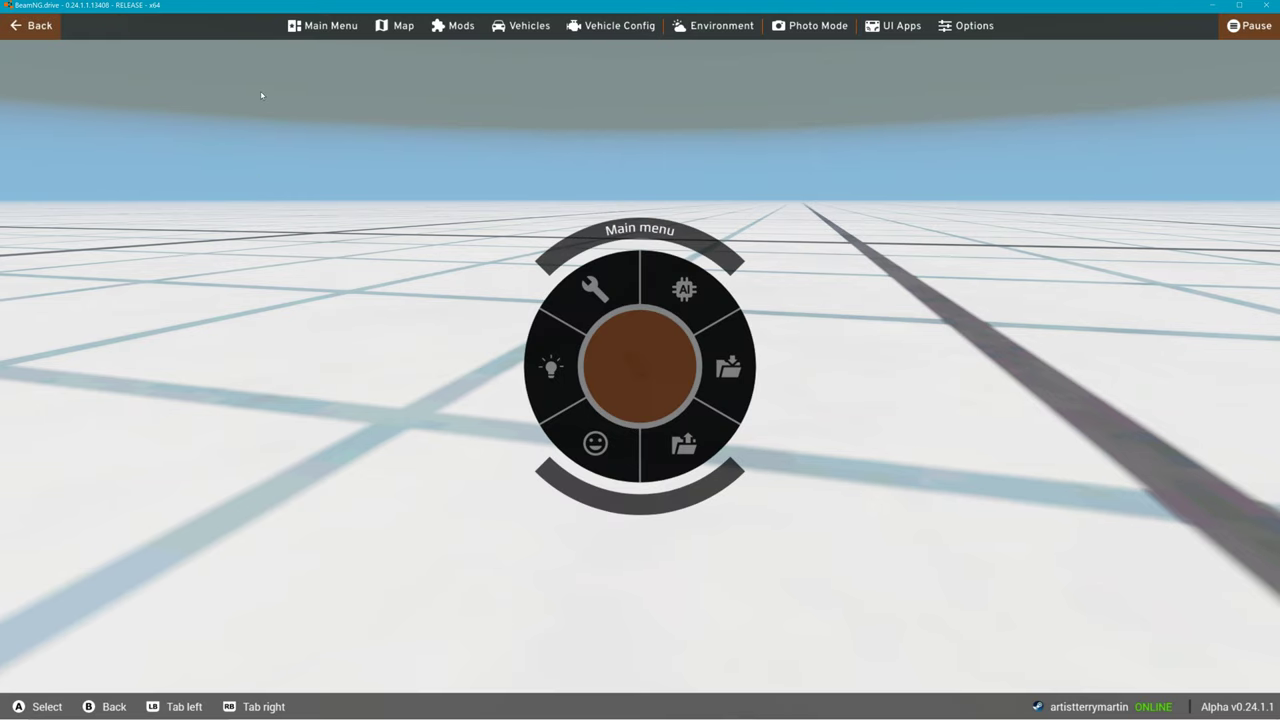
{"action": "left_click", "coordinate": [327, 27]}
{"action": "left_click", "coordinate": [305, 350]}
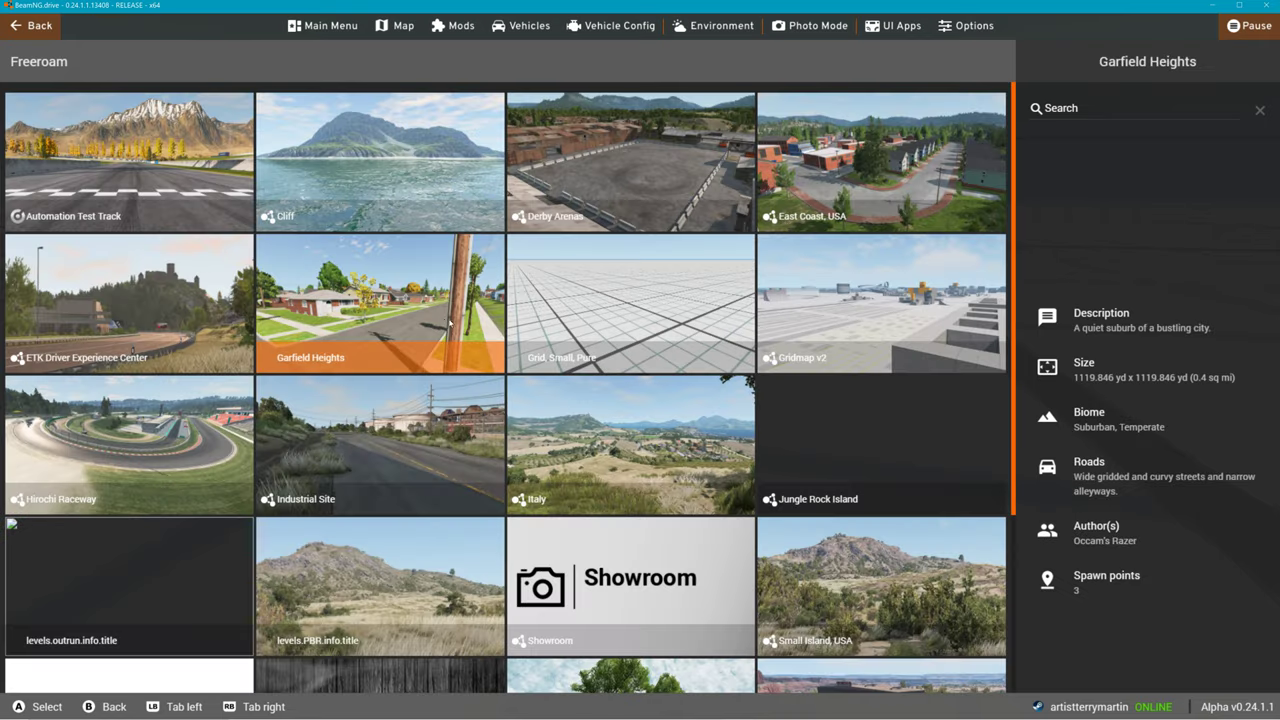
{"action": "left_click", "coordinate": [604, 296]}
{"action": "left_click", "coordinate": [1063, 664]}
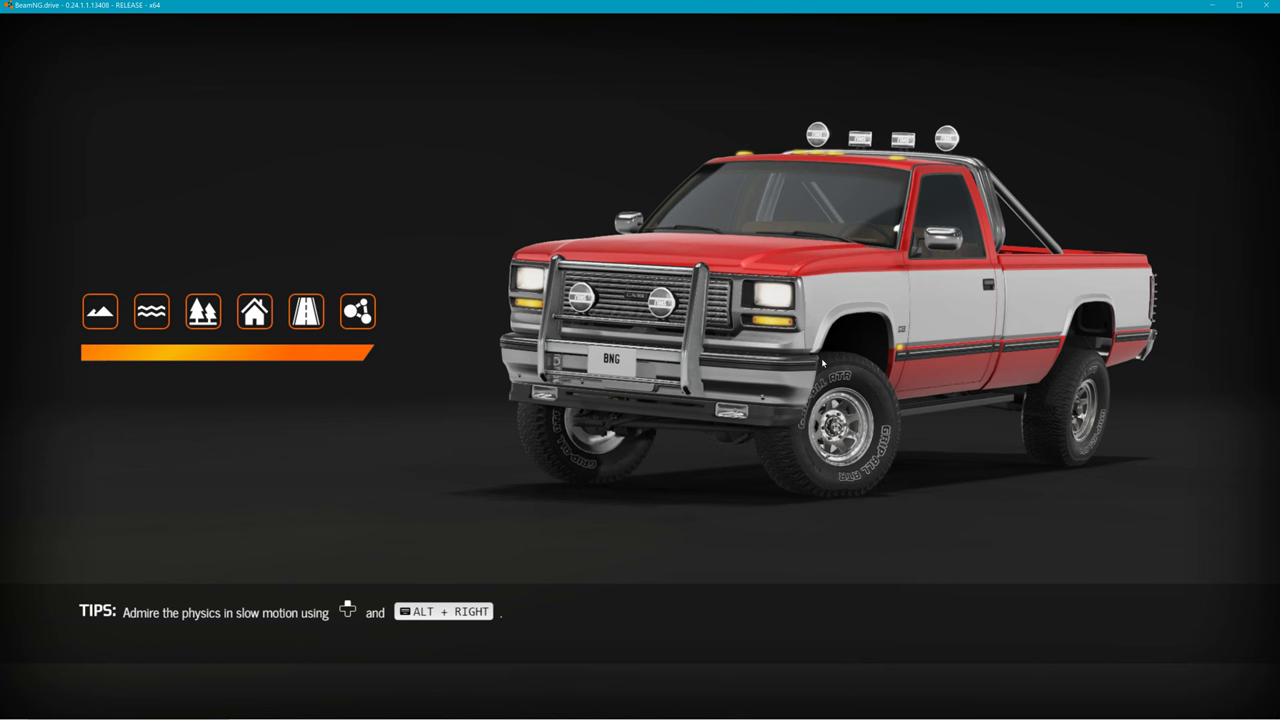
Step: Spawn the edited hotdog alongside the pickup truck
{"action": "key", "text": "Escape"}
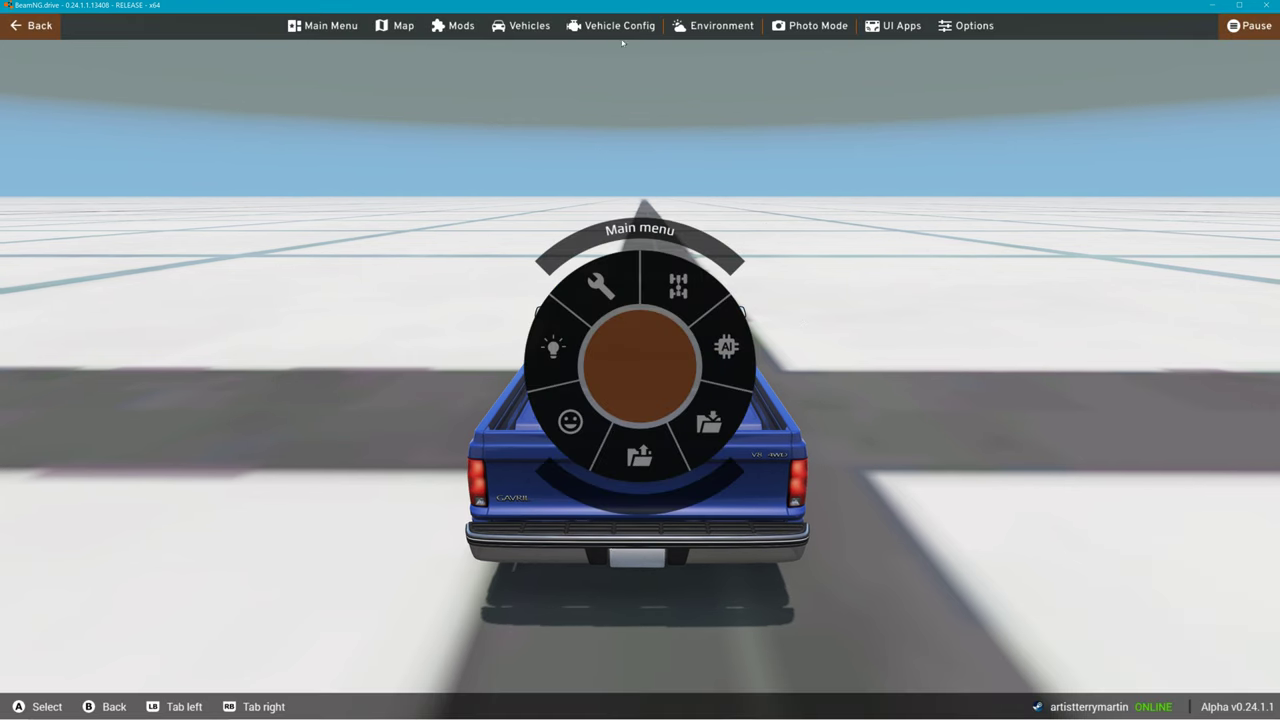
{"action": "left_click", "coordinate": [528, 27]}
{"action": "double_click", "coordinate": [834, 346]}
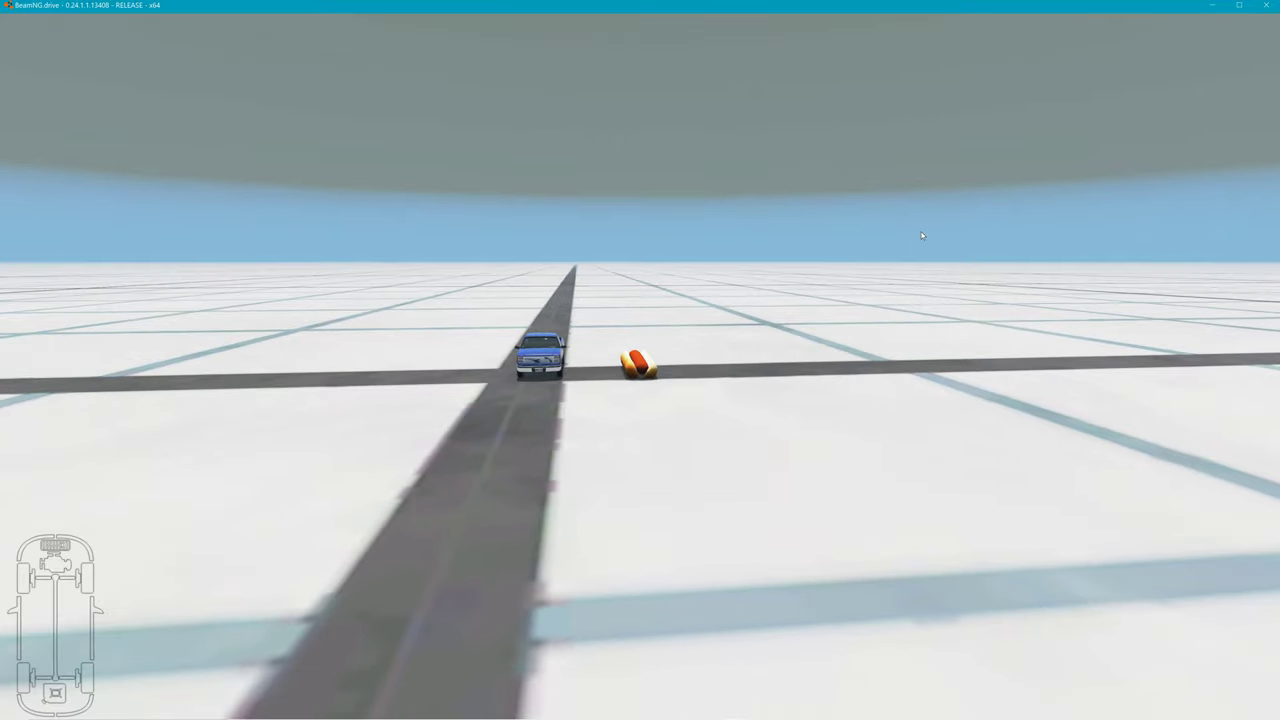
Step: Test the hotdog's thrusters, reset it, and pull the sausage around by a node
{"action": "key", "text": "Up"}
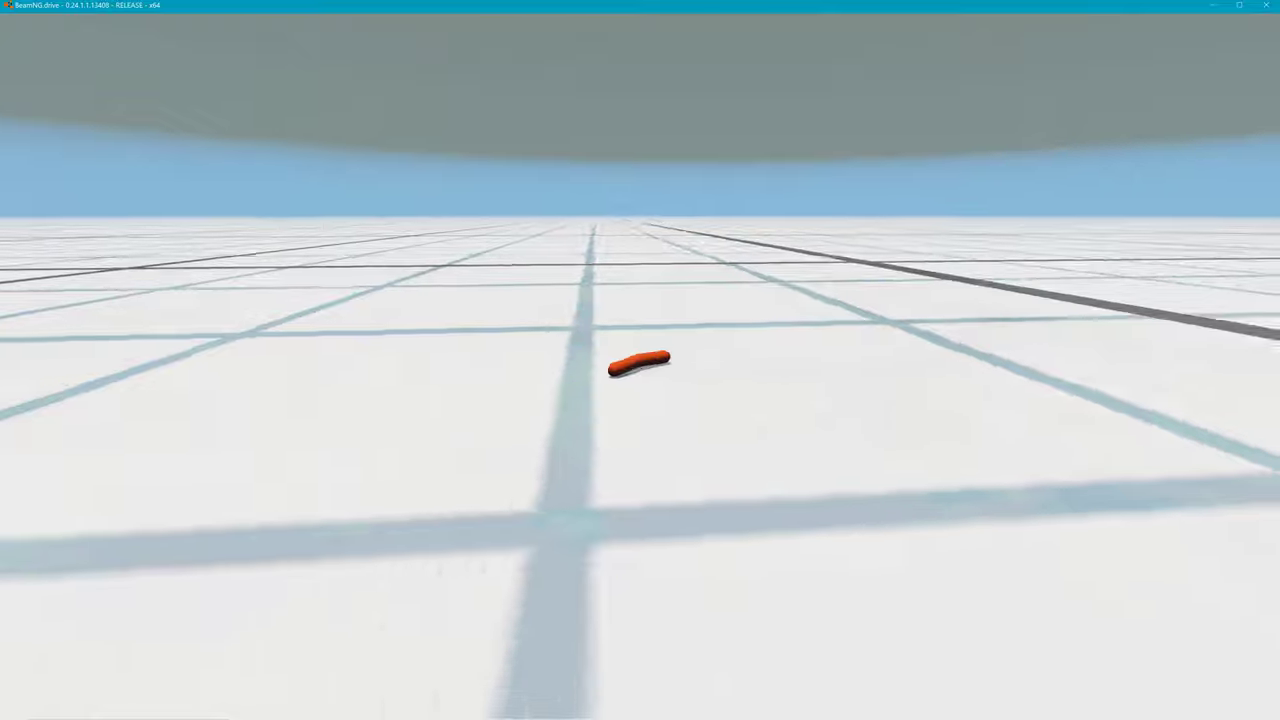
{"action": "key", "text": "r"}
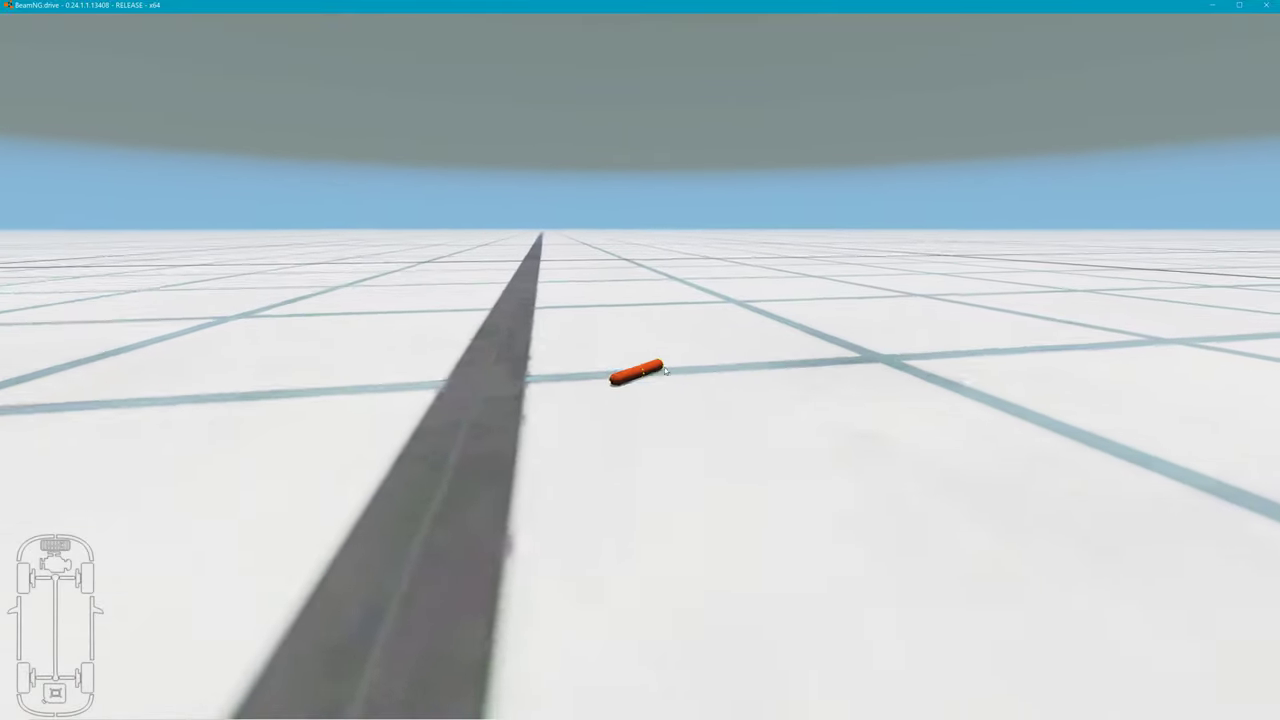
{"action": "left_click_drag", "start_coordinate": [636, 373], "coordinate": [574, 591], "text": "ctrl"}
{"action": "scroll", "coordinate": [574, 591], "scroll_direction": "down", "scroll_amount": 10}
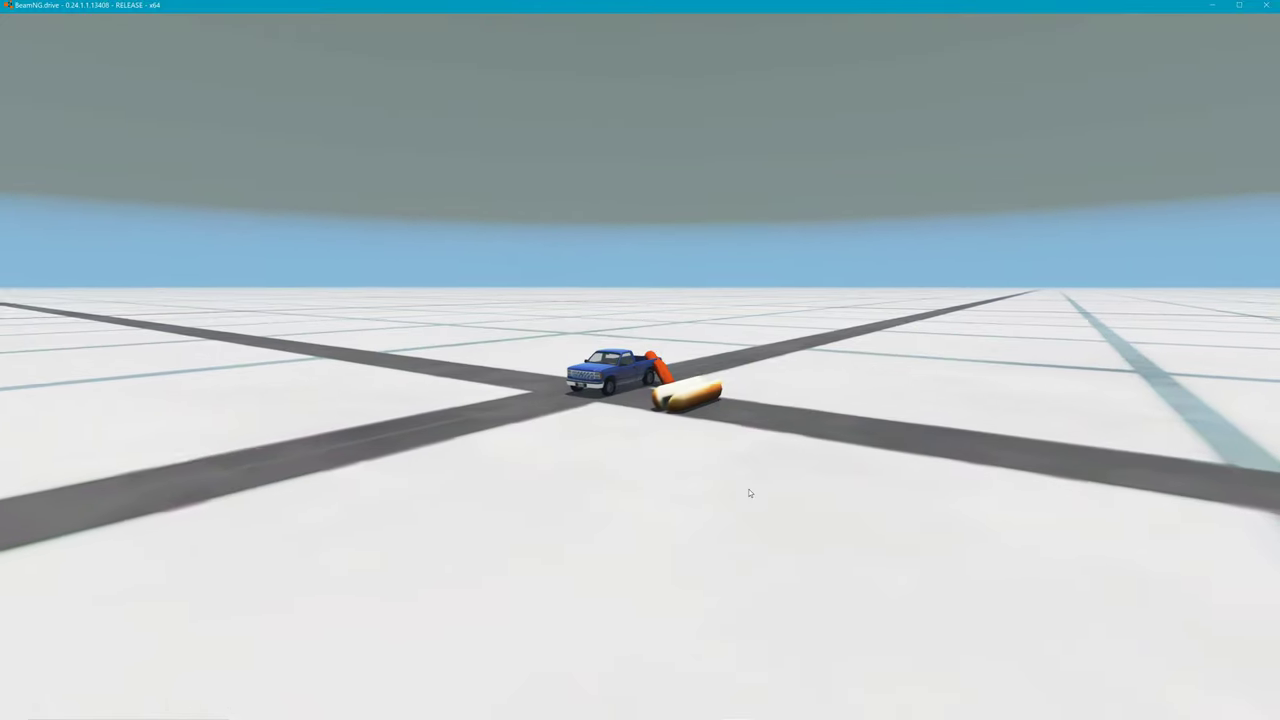
Step: Switch between the truck and the hotdog, test their forward movement side by side, and reset the vehicle
{"action": "key", "text": "Tab"}
{"action": "key", "text": "Tab"}
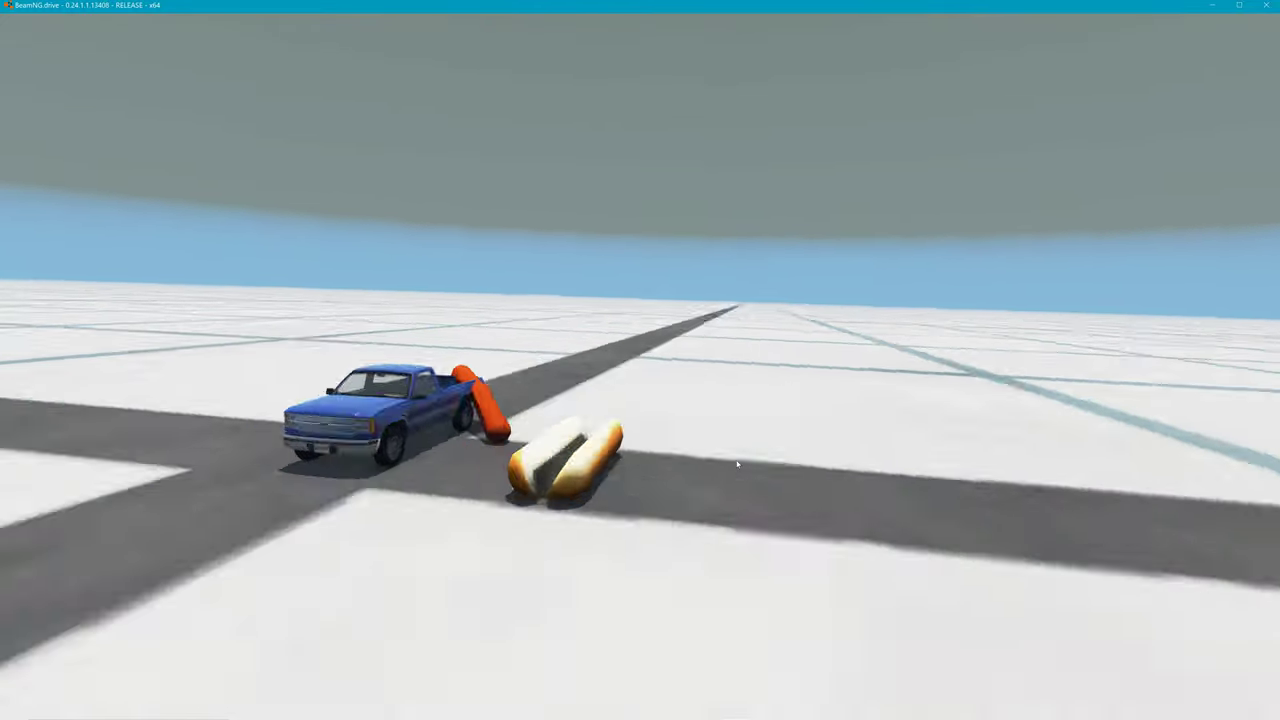
{"action": "key", "text": "Up"}
{"action": "key", "text": "Up"}
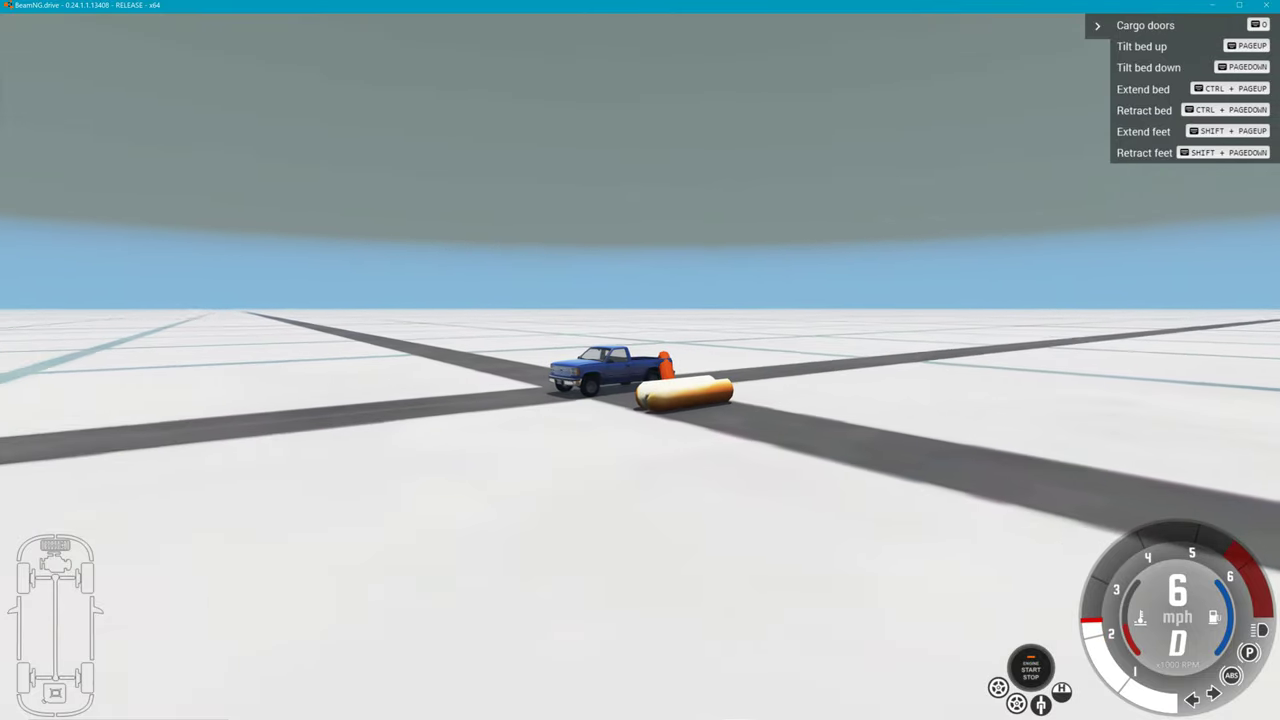
{"action": "key", "text": "Up"}
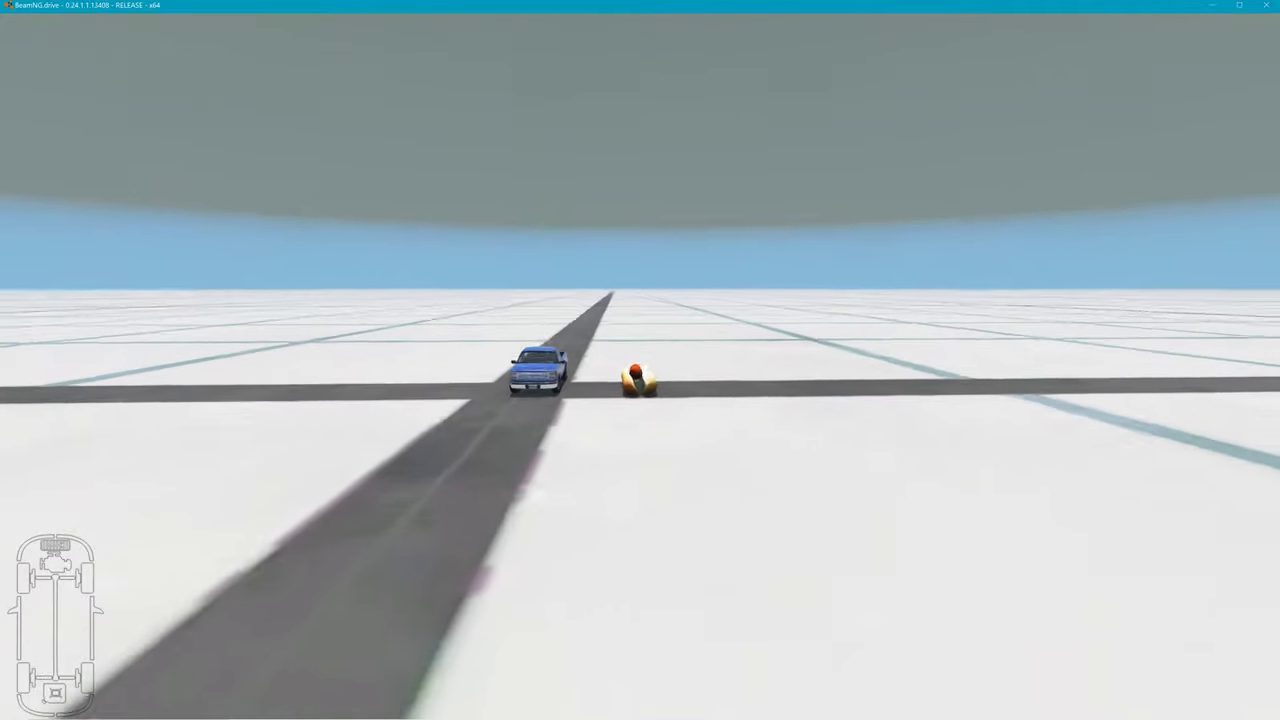
{"action": "right_click_drag", "start_coordinate": [640, 451], "coordinate": [782, 451]}
{"action": "scroll", "coordinate": [784, 451], "scroll_direction": "up", "scroll_amount": 3}
{"action": "key", "text": "r"}
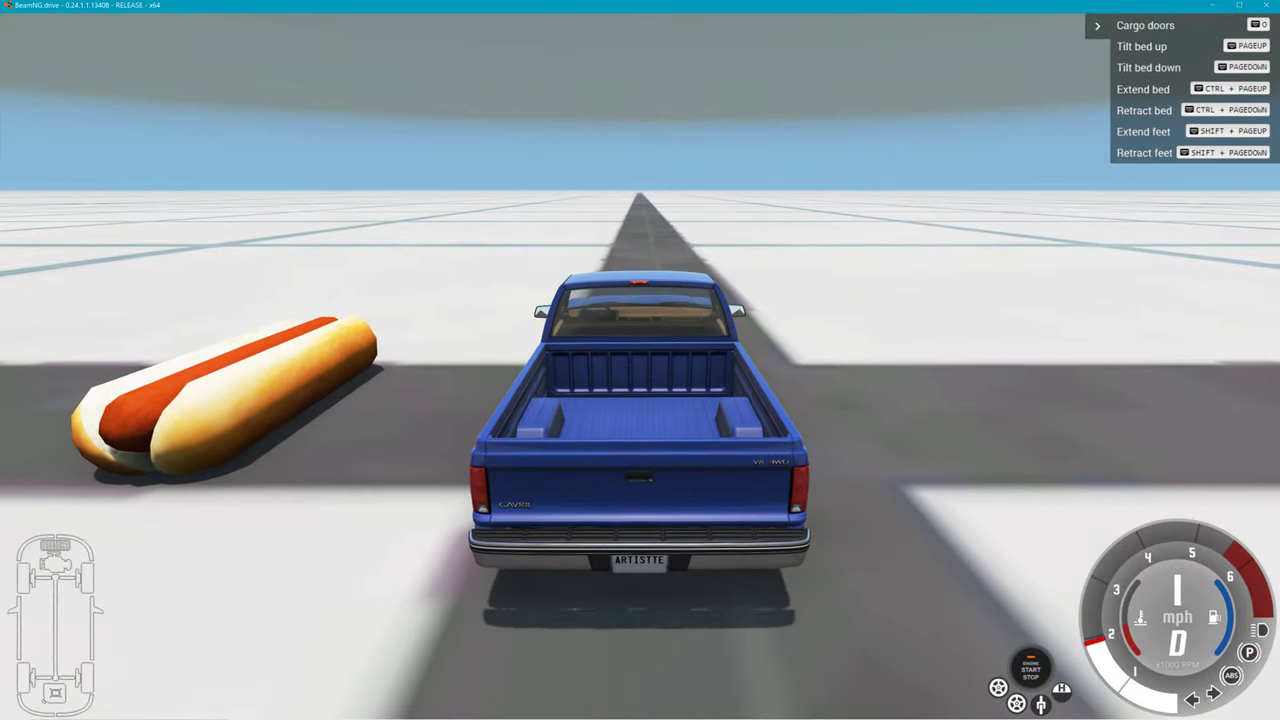
Step: Drive the pickup truck away from the hotdog and loop it around to line up for a collision run
{"action": "key", "text": "Up"}
{"action": "key", "text": "Right"}
{"action": "key", "text": "Left"}
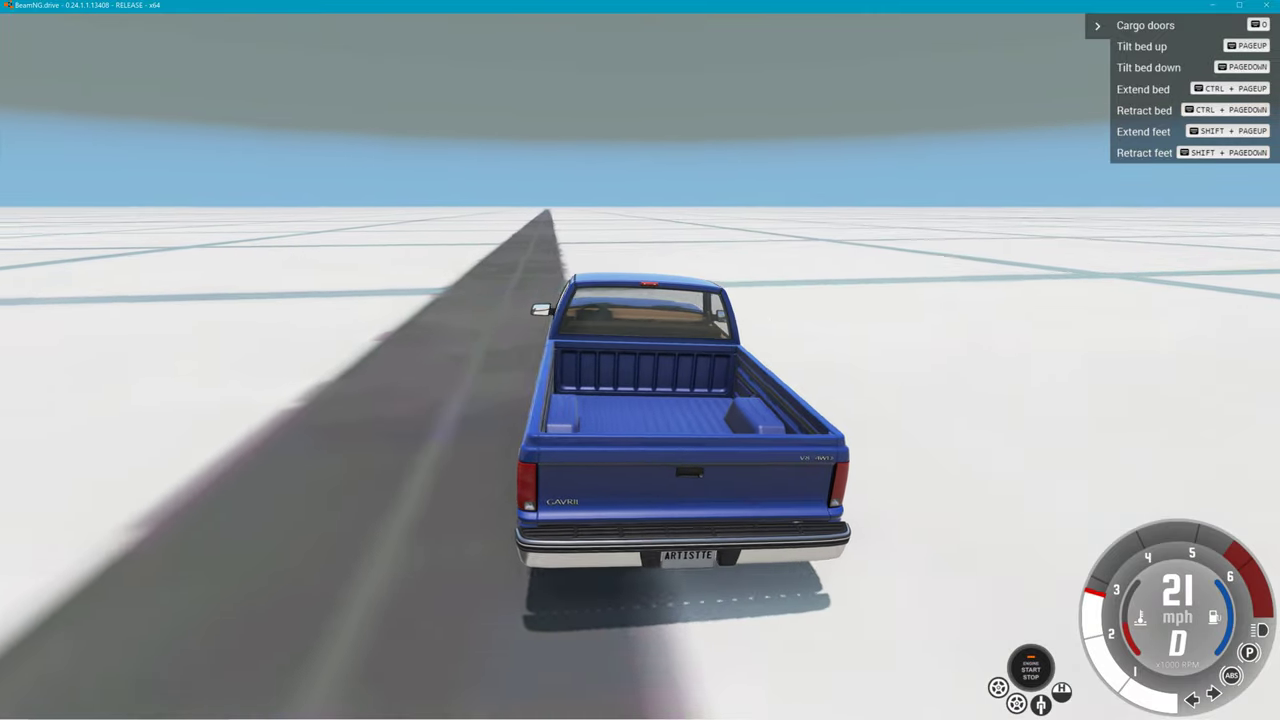
{"action": "key", "text": "Up"}
{"action": "key", "text": "Left"}
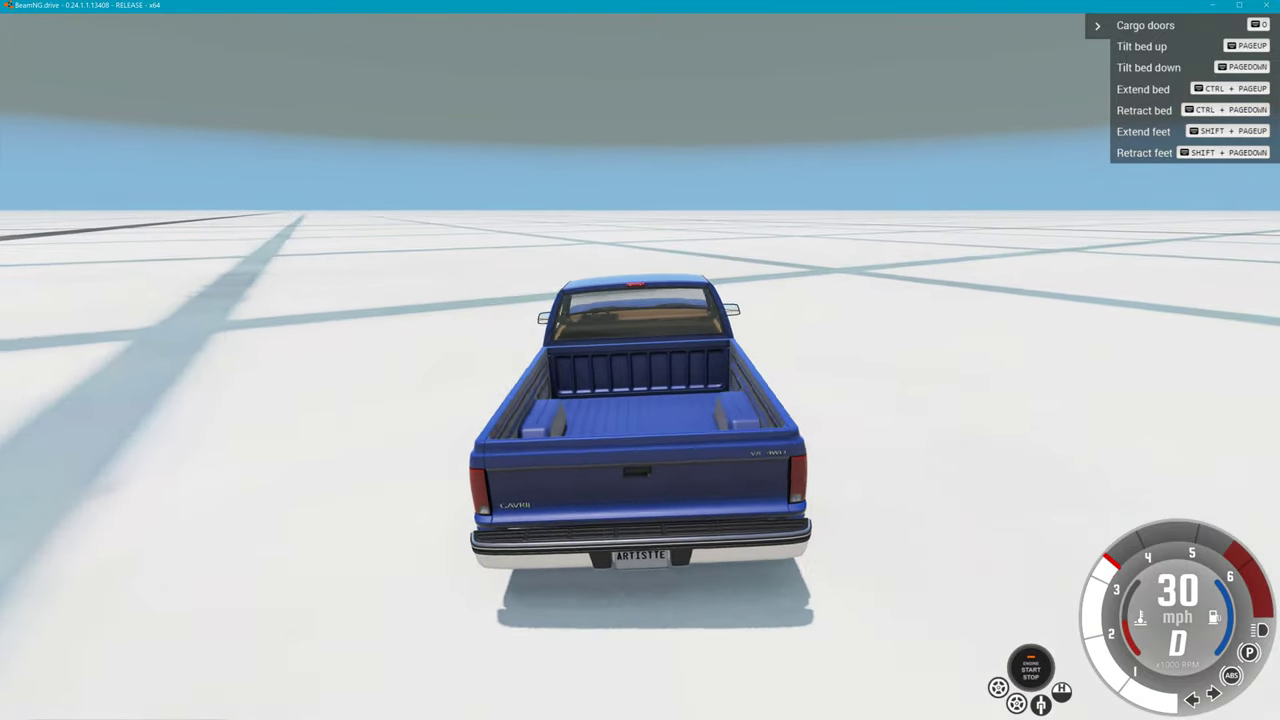
{"action": "key", "text": "Up"}
{"action": "key", "text": "Left"}
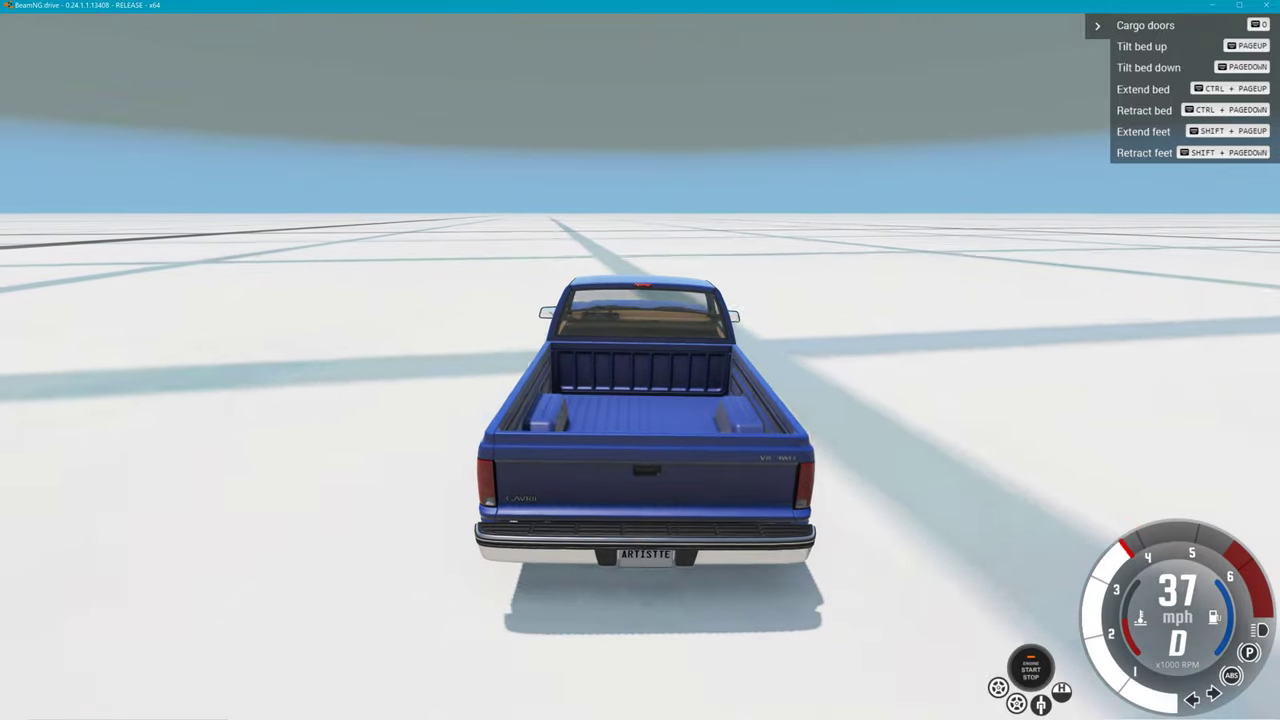
{"action": "key", "text": "Left"}
{"action": "key", "text": "Down"}
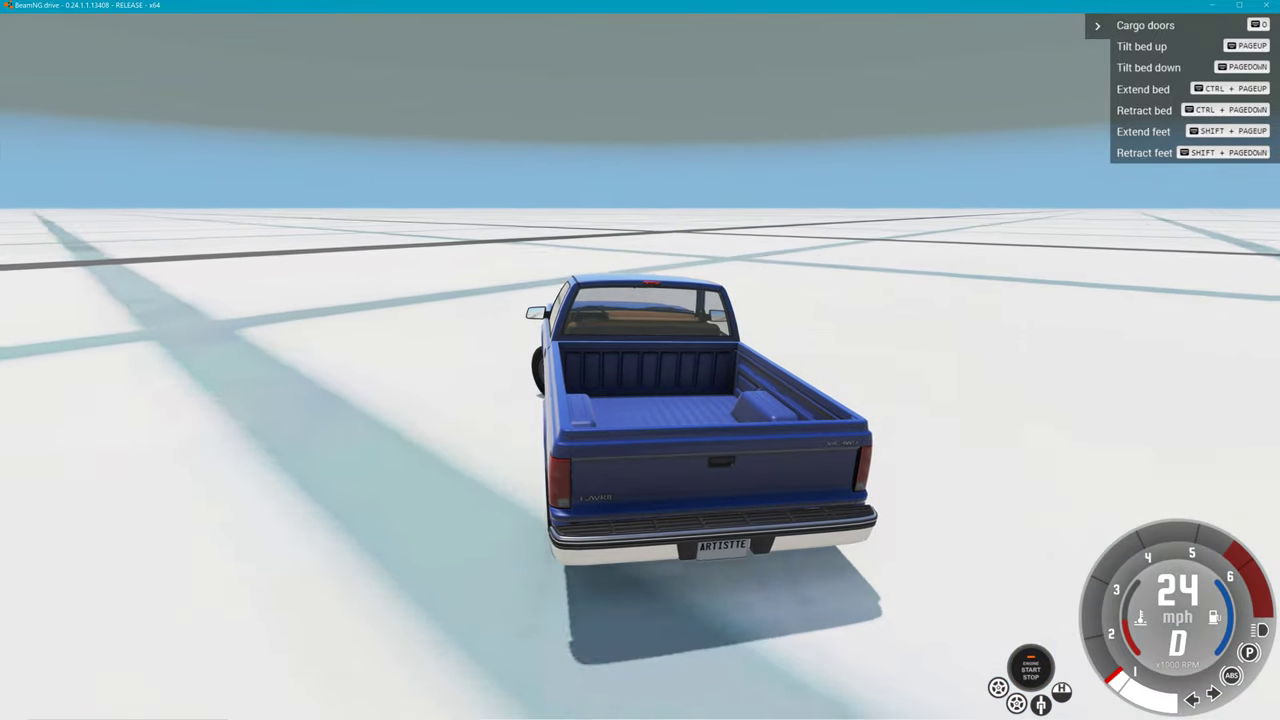
{"action": "key", "text": "Left"}
{"action": "key", "text": "Up"}
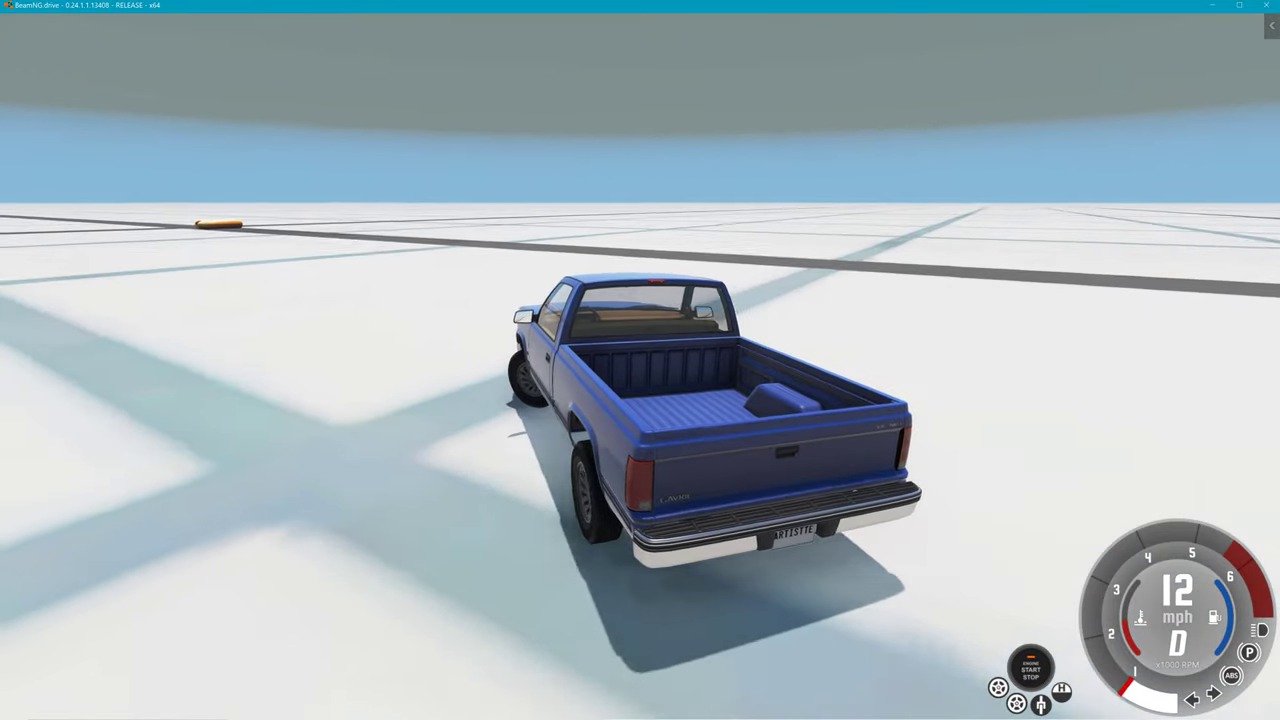
Step: Ram the pickup into the side of the hotdog and push it across the grid to test its collision
{"action": "key", "text": "Up"}
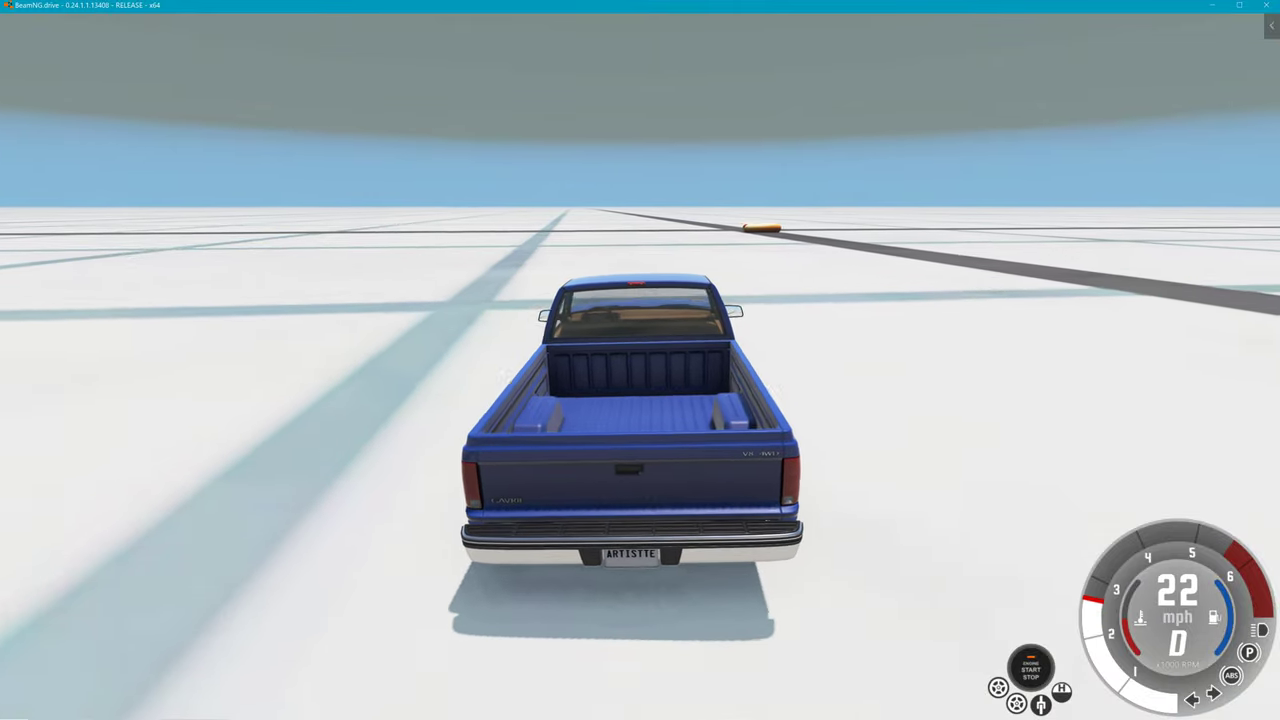
{"action": "key", "text": "Up"}
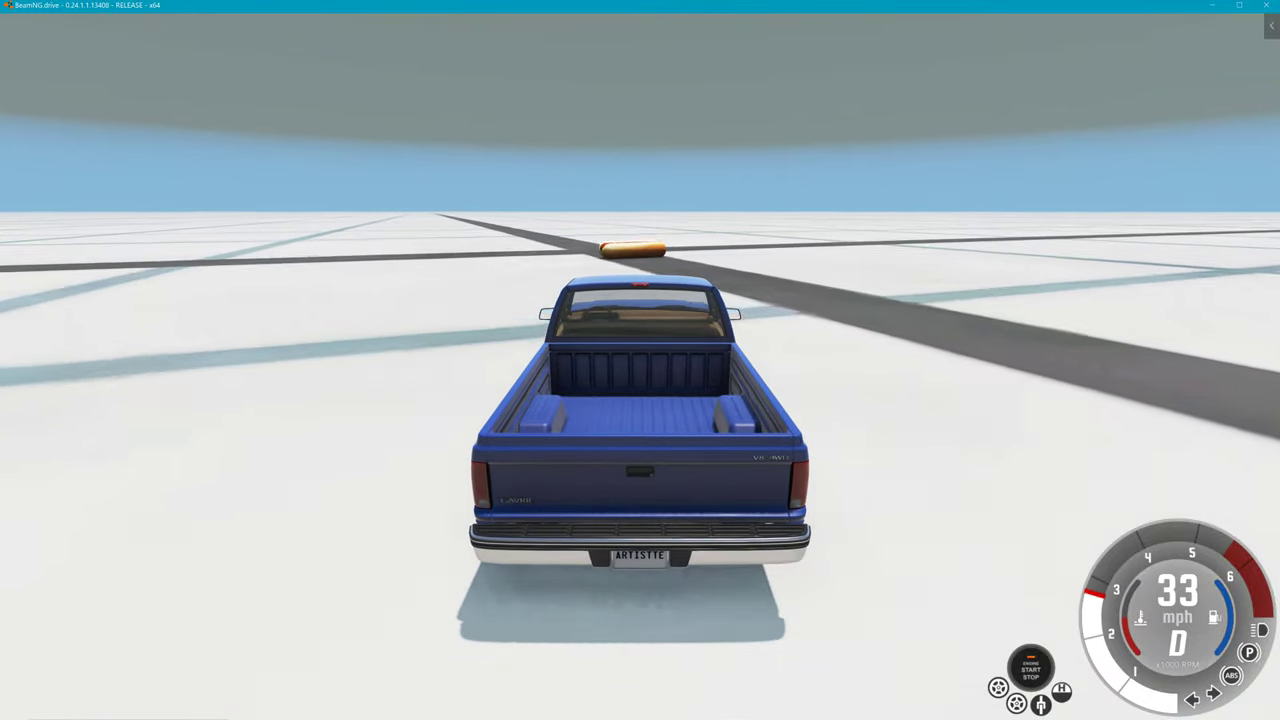
{"action": "key", "text": "Up"}
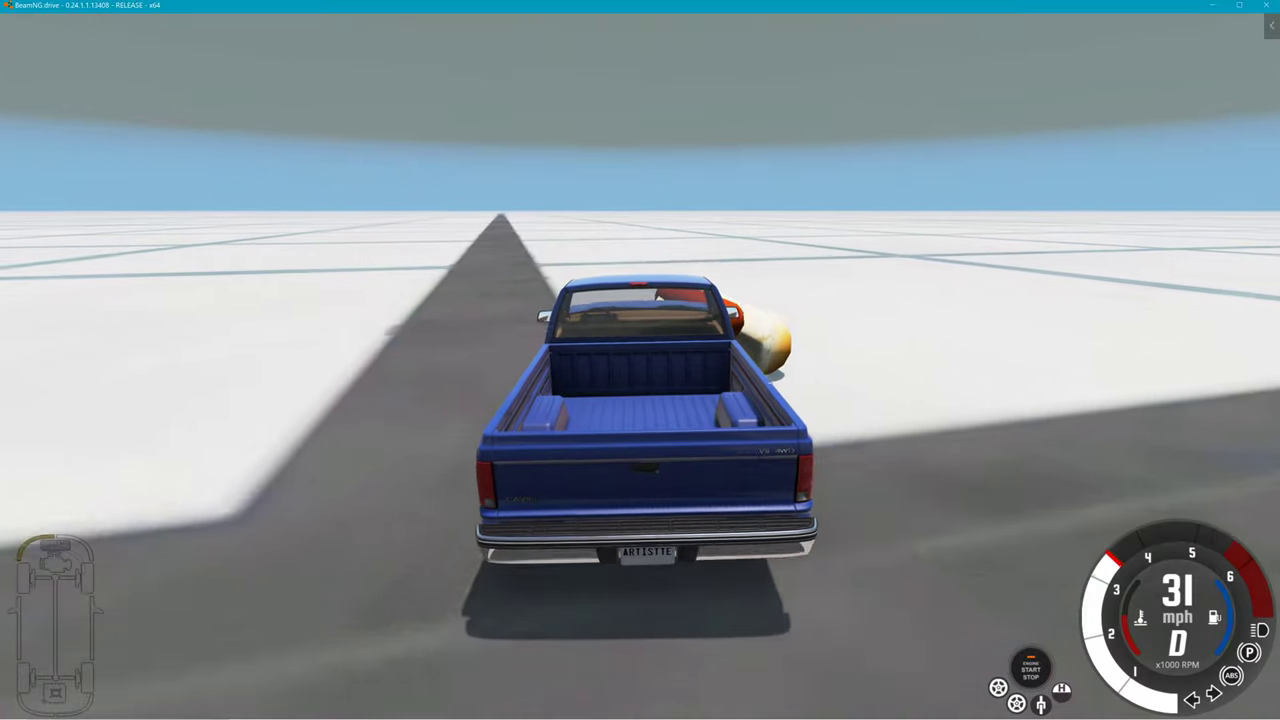
{"action": "key", "text": "Up"}
{"action": "key", "text": "Right"}
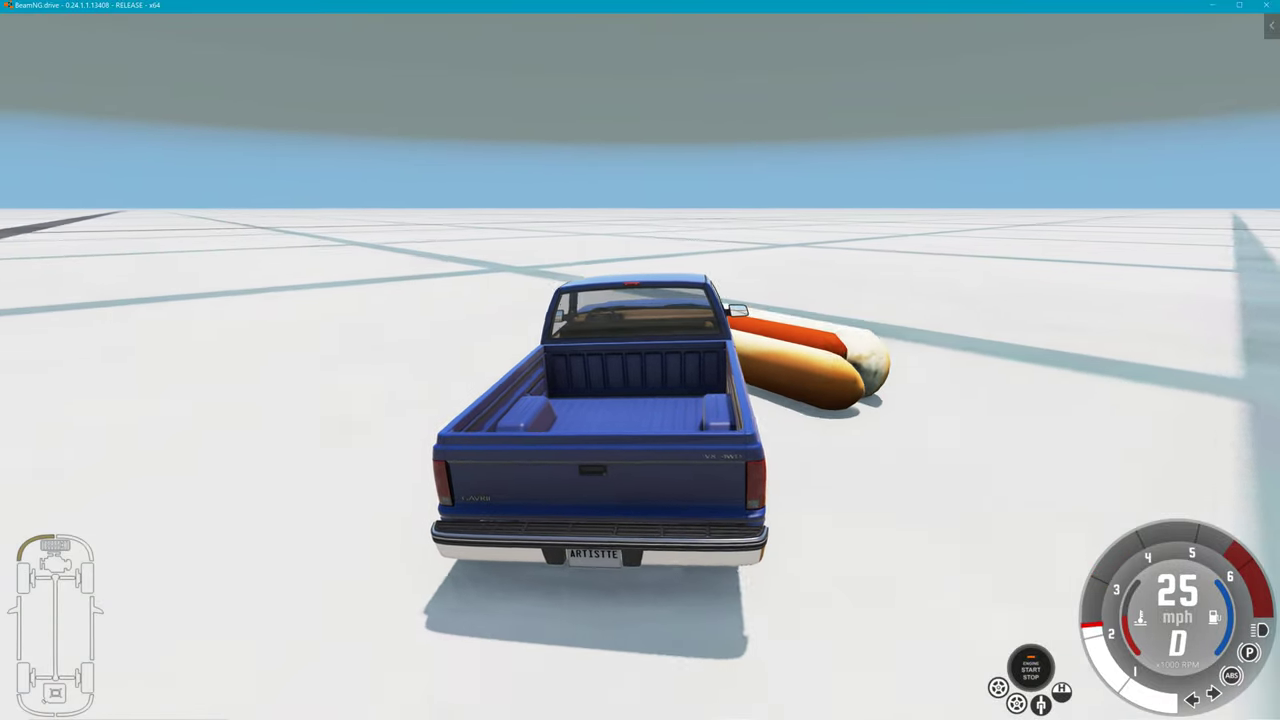
Step: Steer the pickup clear of the hotdog and circle around it for a second approach
{"action": "key", "text": "Left"}
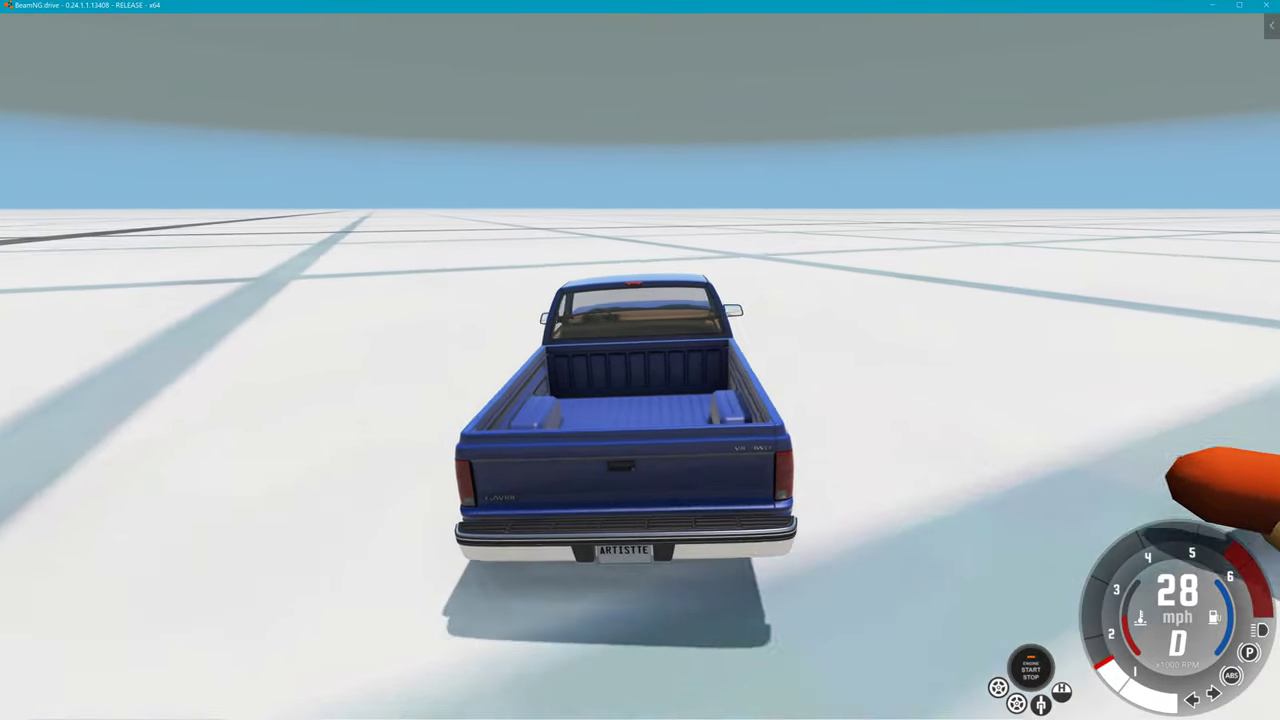
{"action": "key", "text": "Up"}
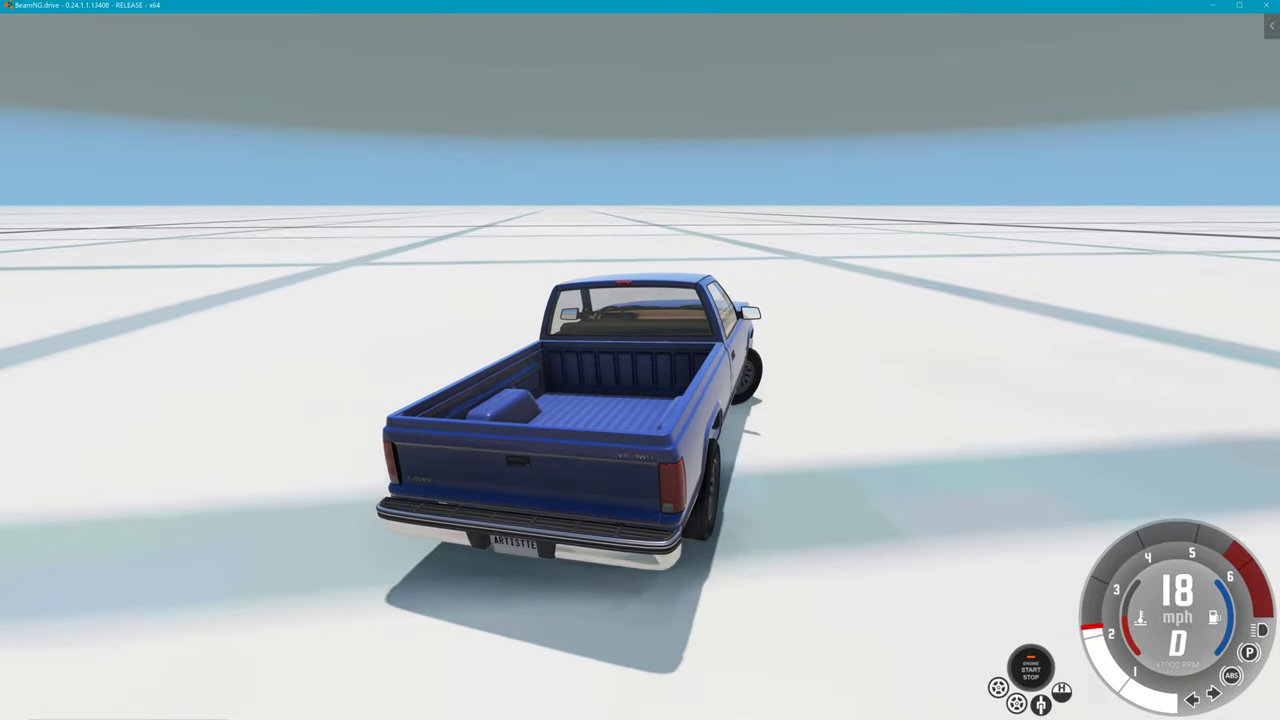
{"action": "key", "text": "Right"}
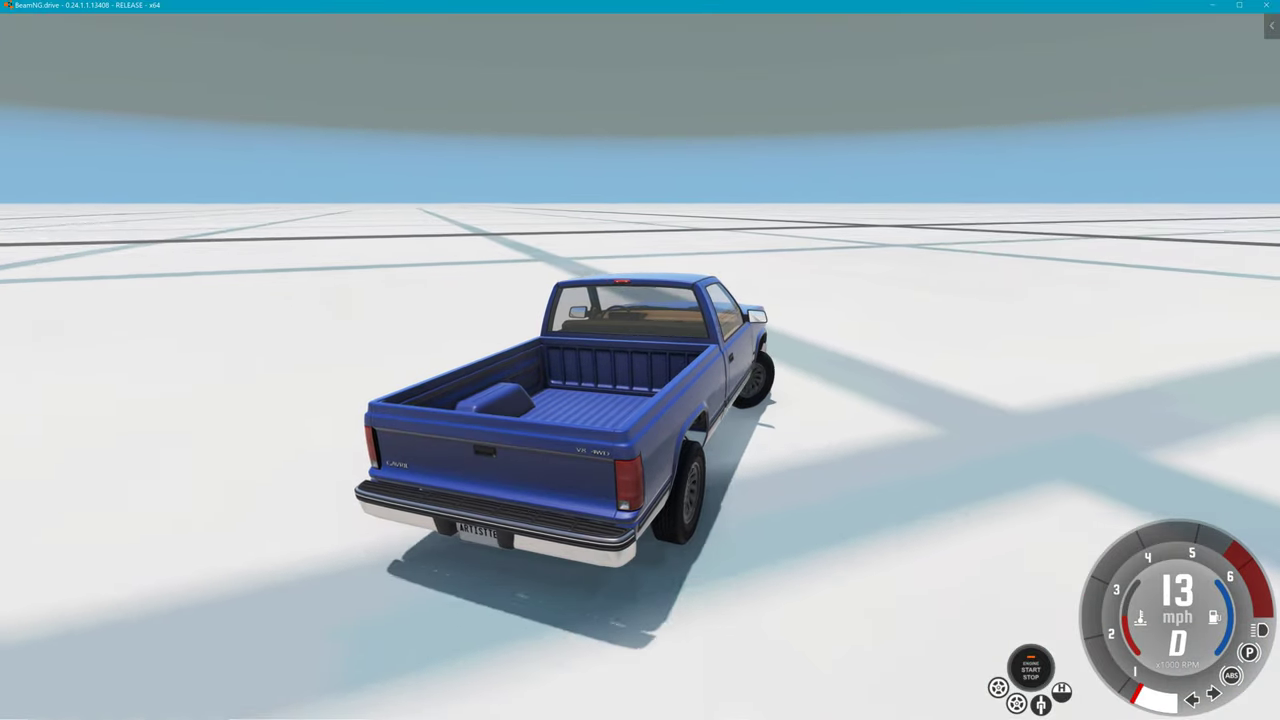
{"action": "key", "text": "Right"}
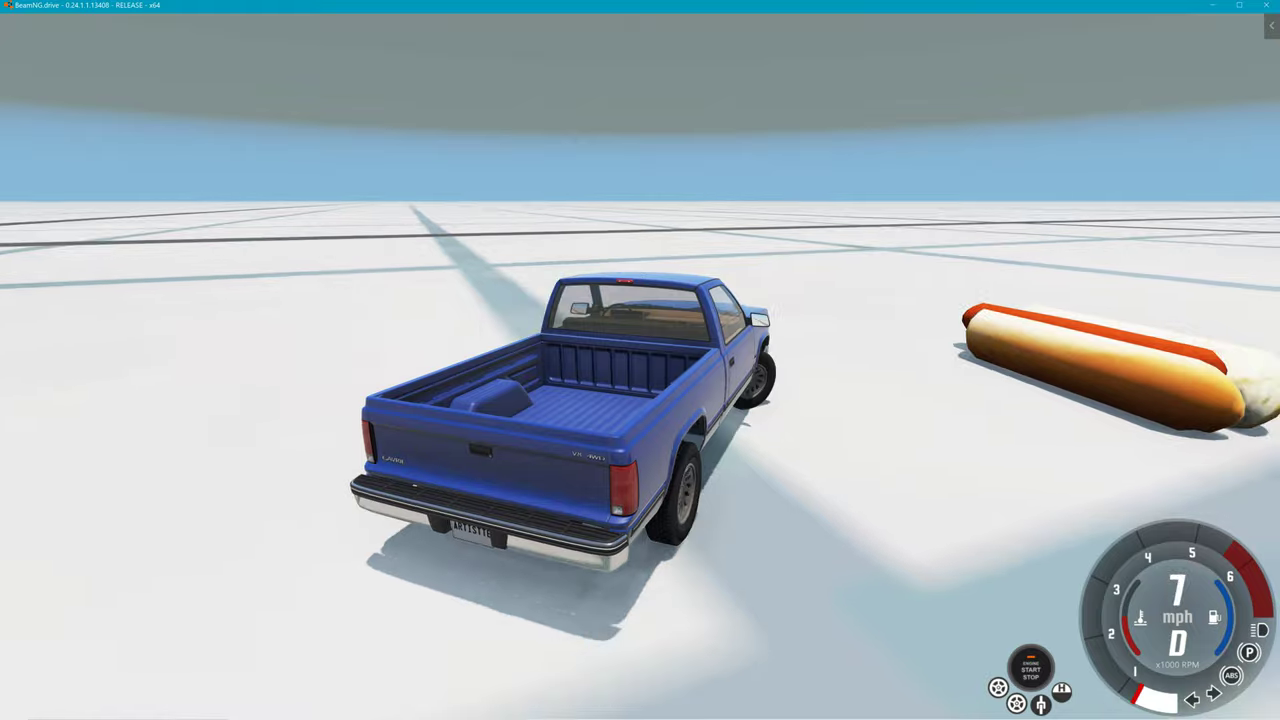
{"action": "key", "text": "Up"}
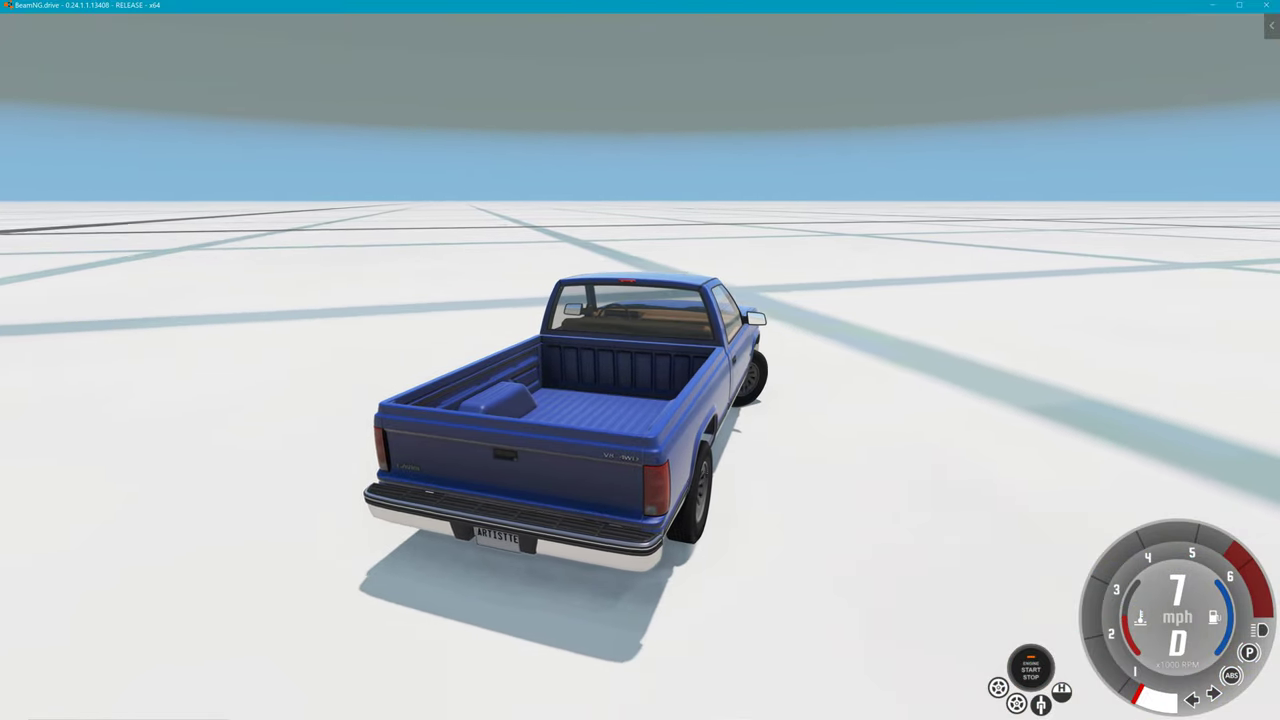
Step: Cycle vehicle control back to the pickup and drive it at speed into the hotdog again
{"action": "key", "text": "Tab"}
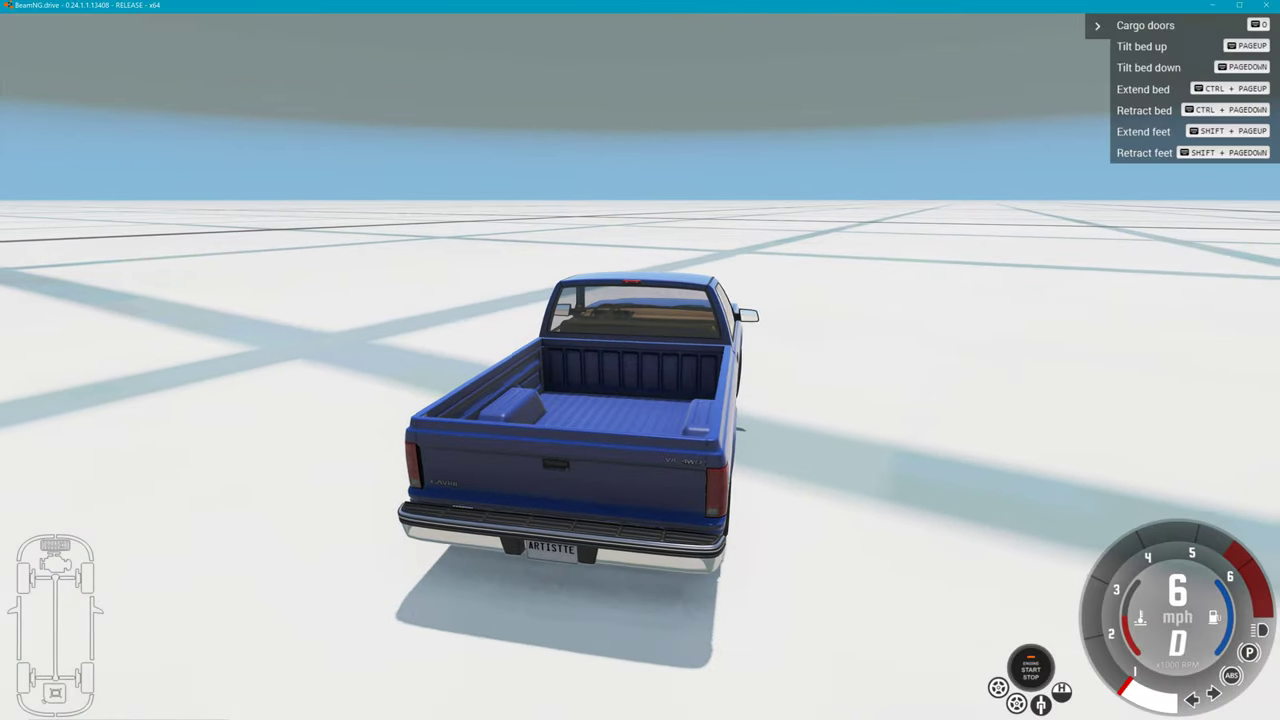
{"action": "key", "text": "Up"}
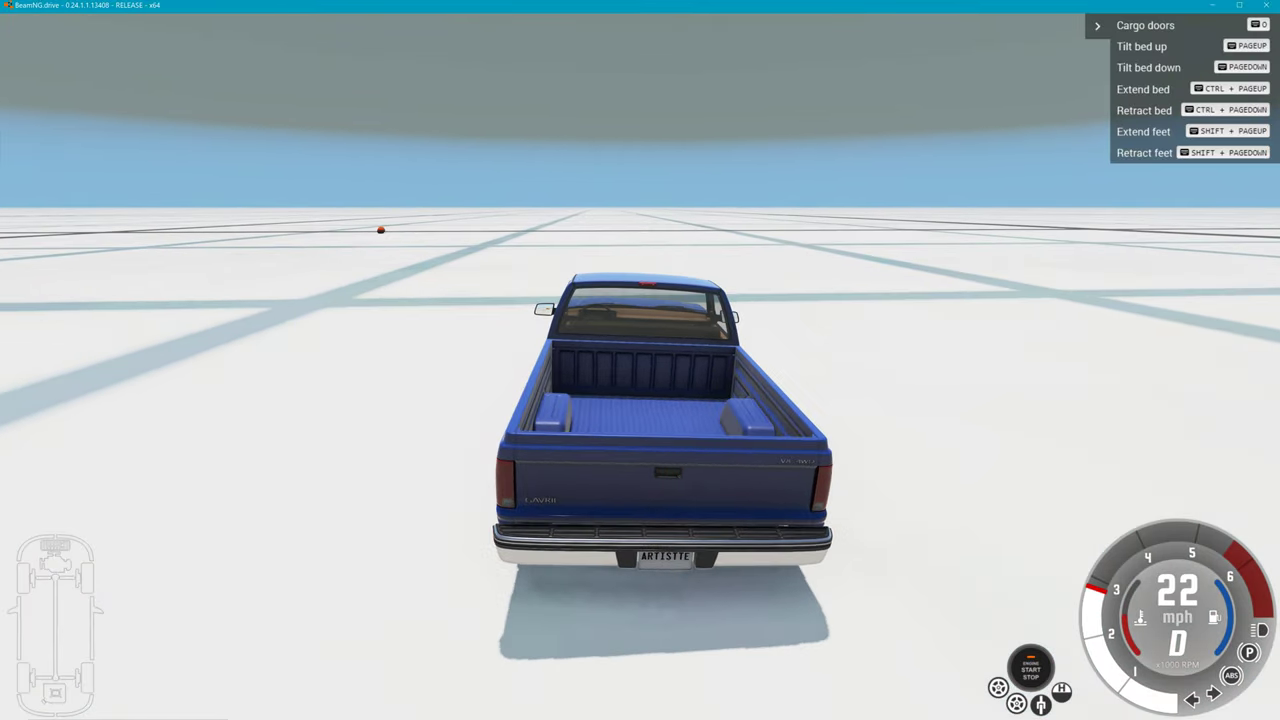
{"action": "key", "text": "Up"}
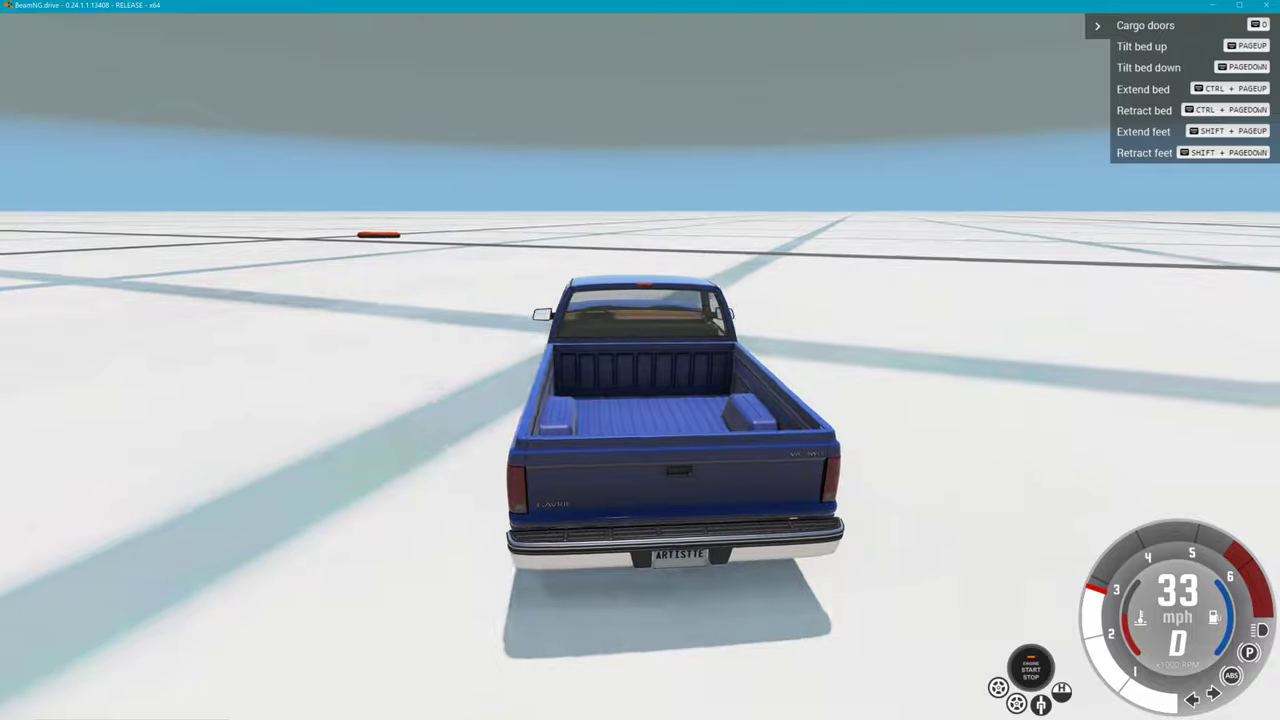
{"action": "key", "text": "Up"}
{"action": "key", "text": "Up"}
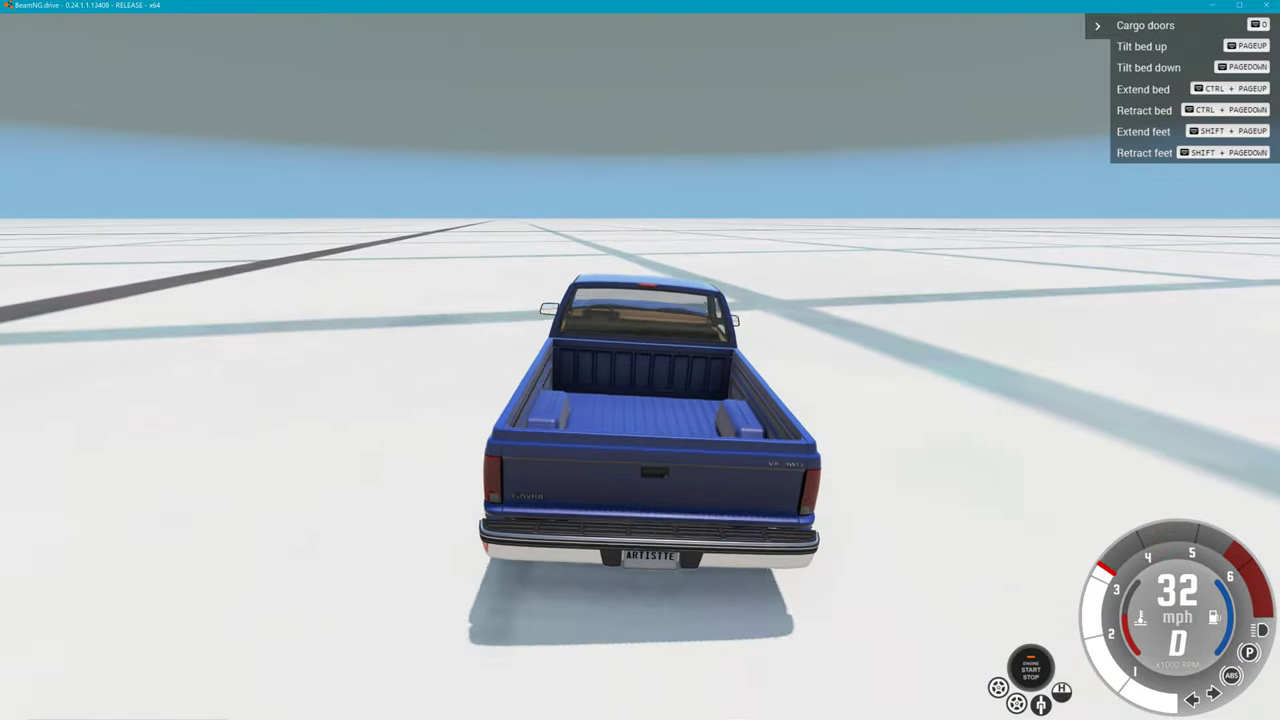
Step: Turn the pickup back toward the hit hotdog and return to shell.jbeam in NodeBEAM Editor
{"action": "key", "text": "Left"}
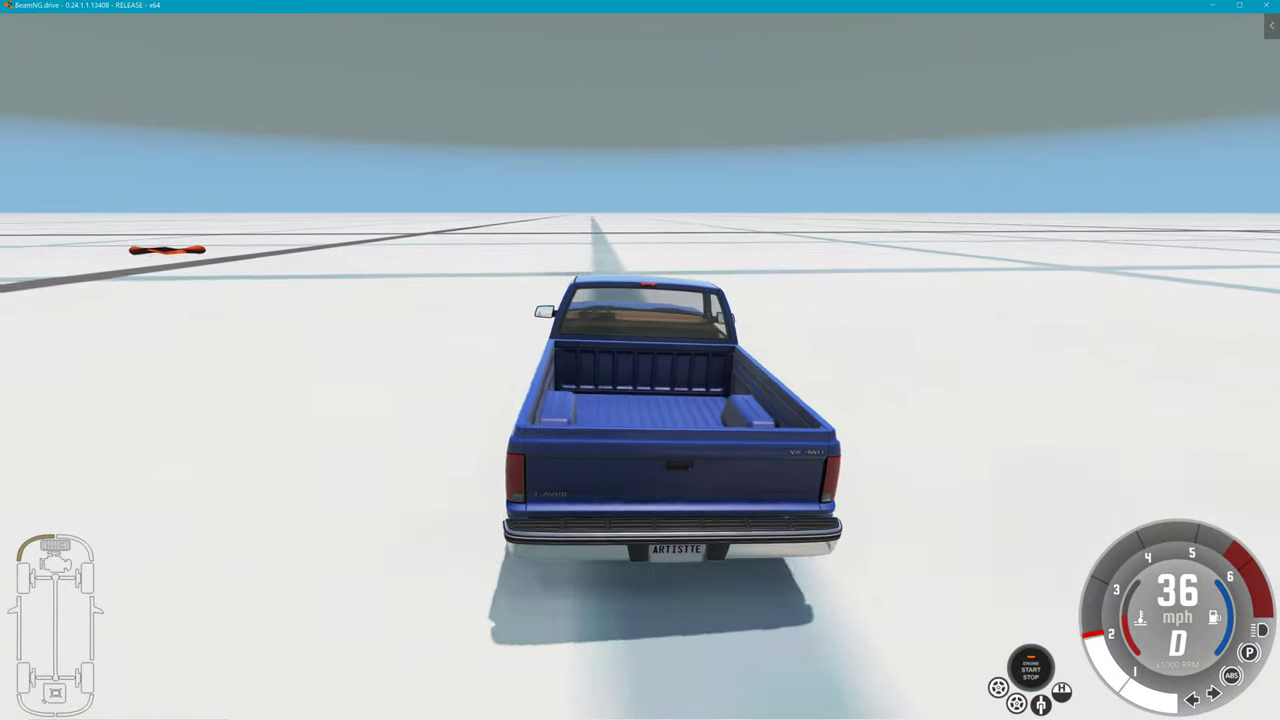
{"action": "key", "text": "Left"}
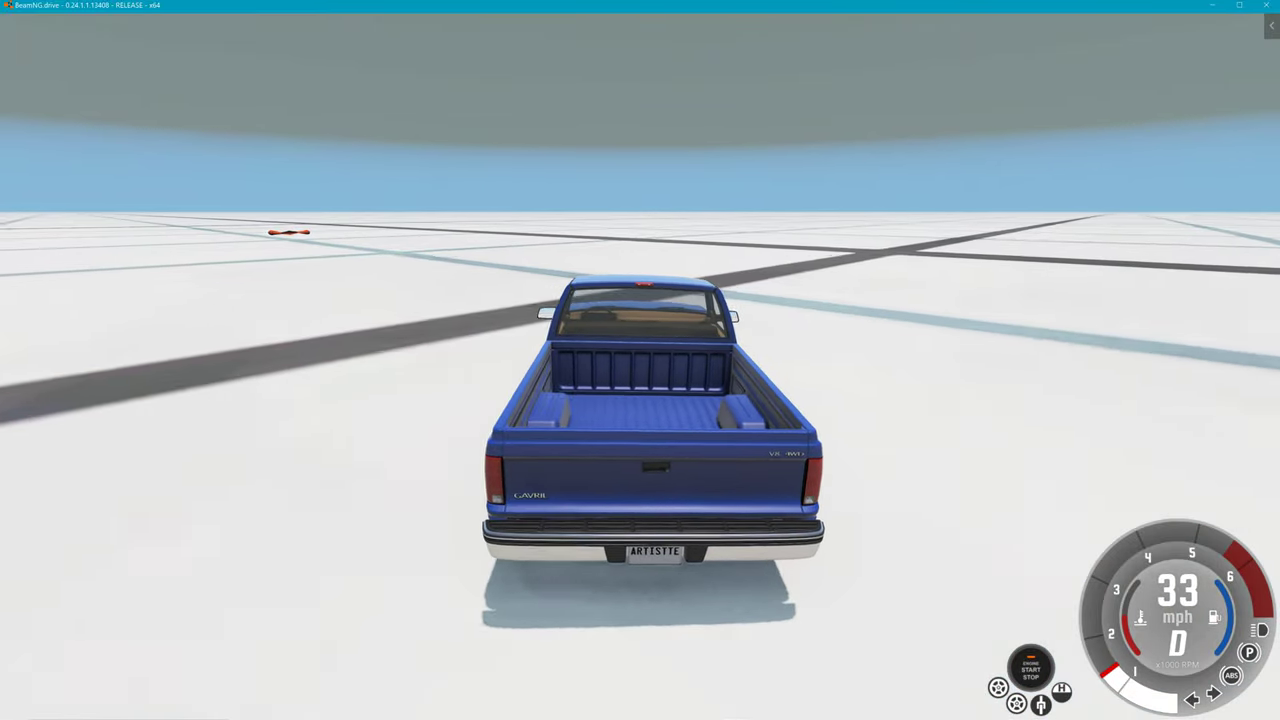
{"action": "key", "text": "Left"}
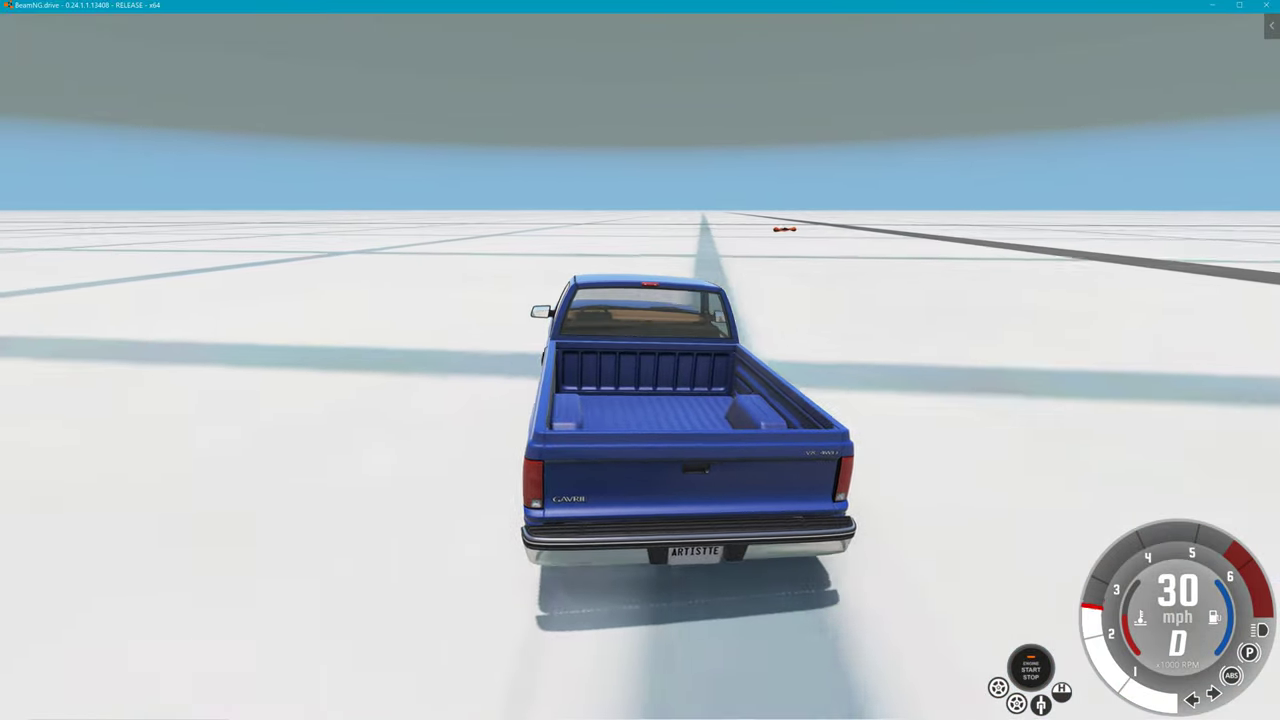
{"action": "key", "text": "alt+Tab"}
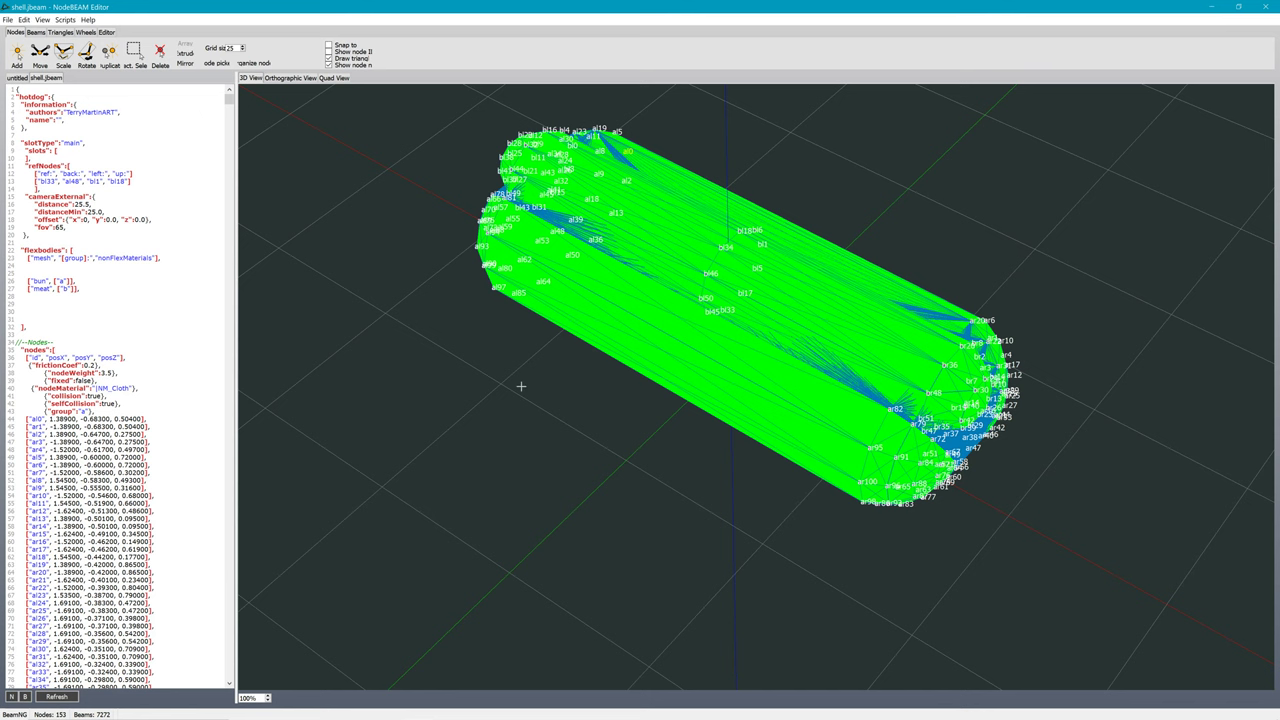